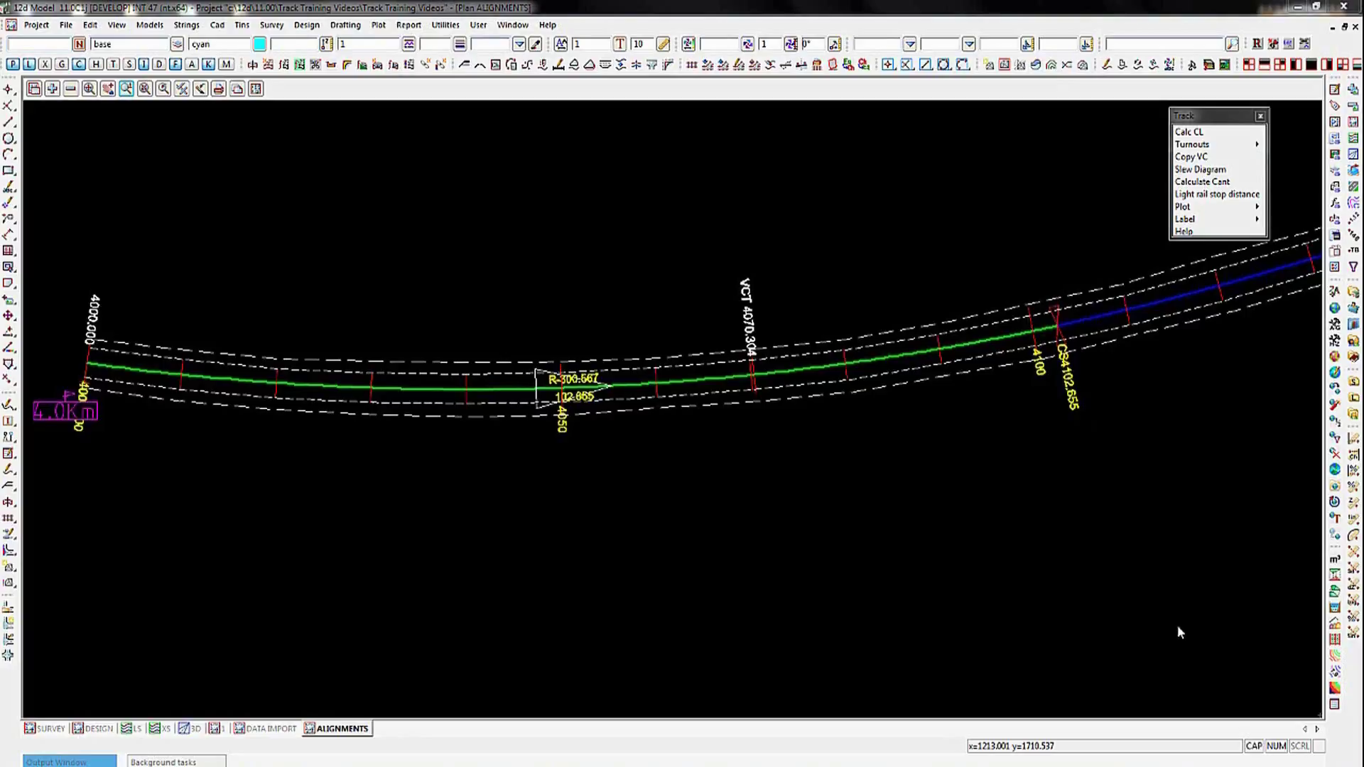
# Step: Open the main line super alignment RS01MLdn HA2 for editing and inspect its chainage equalities
pyautogui.click(1106, 66)
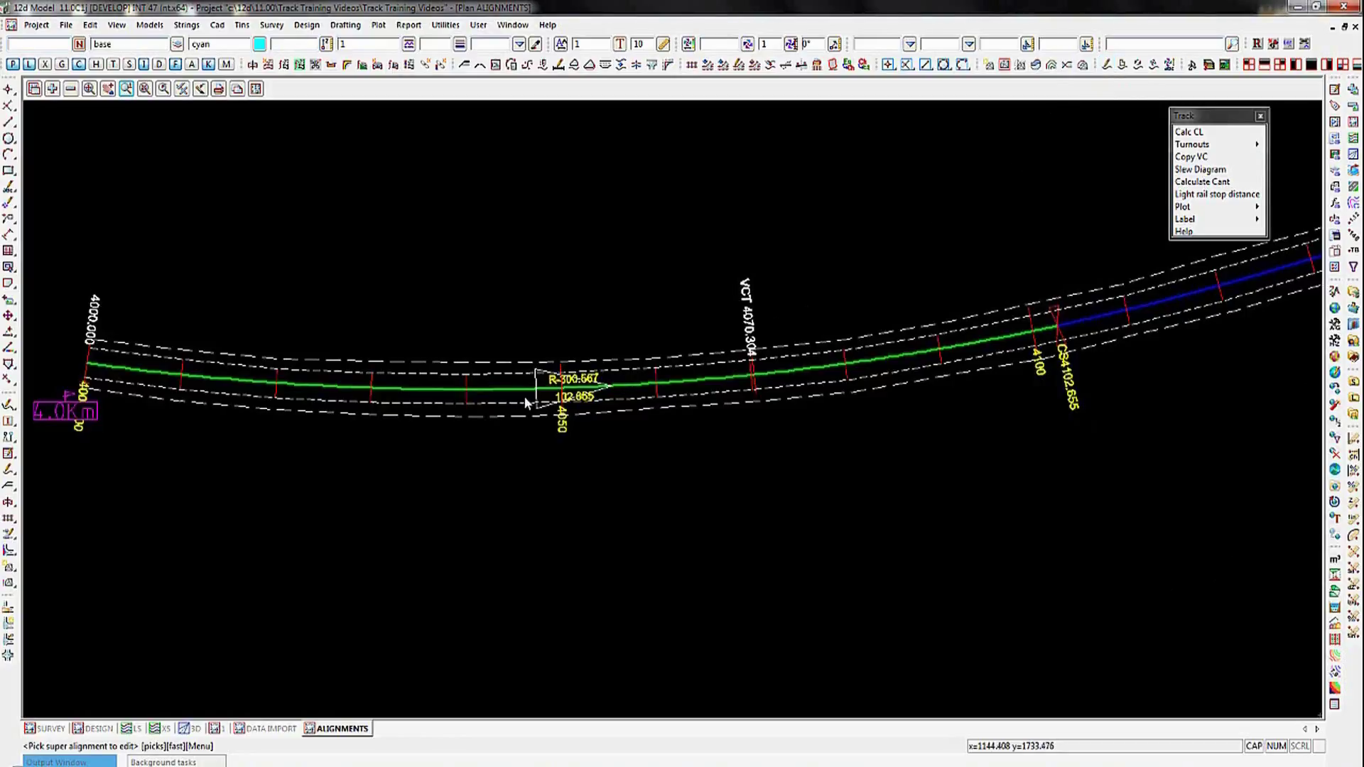
pyautogui.click(506, 390)
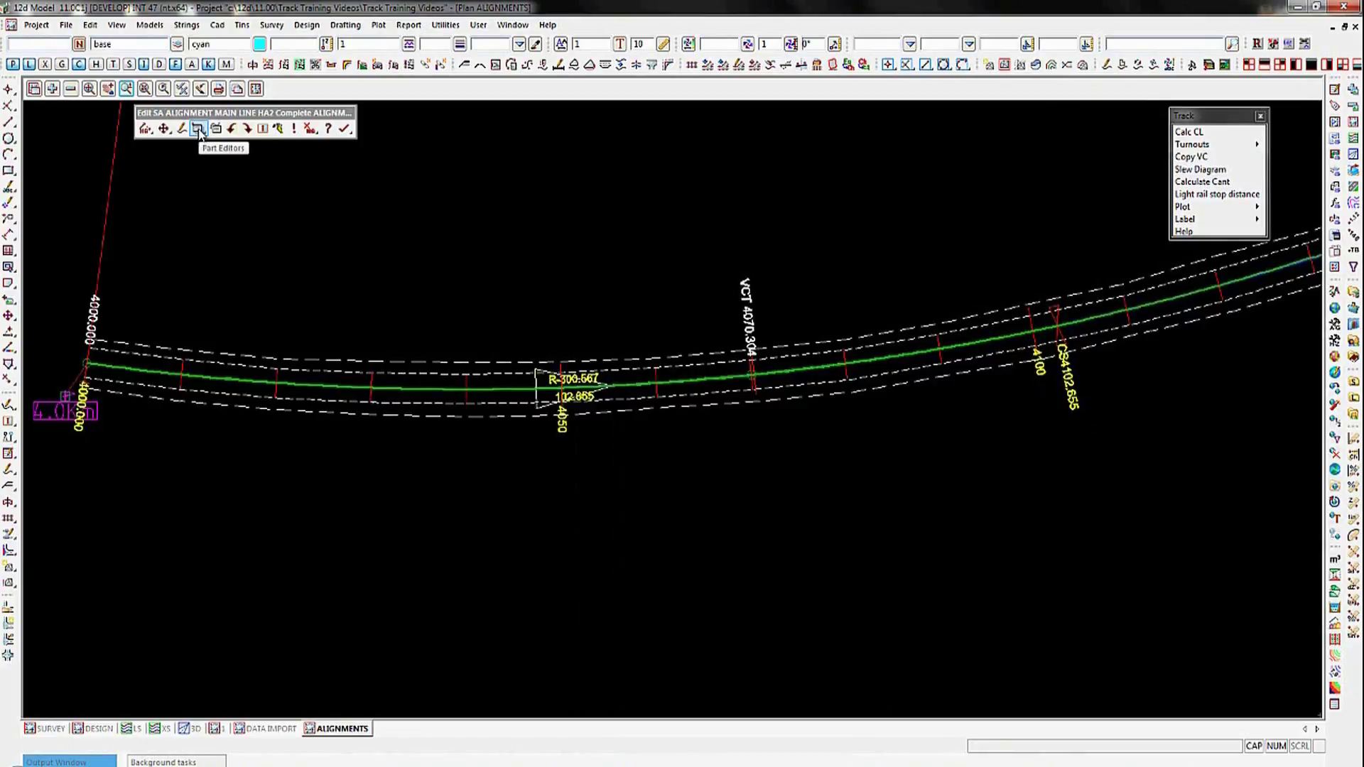
pyautogui.click(199, 130)
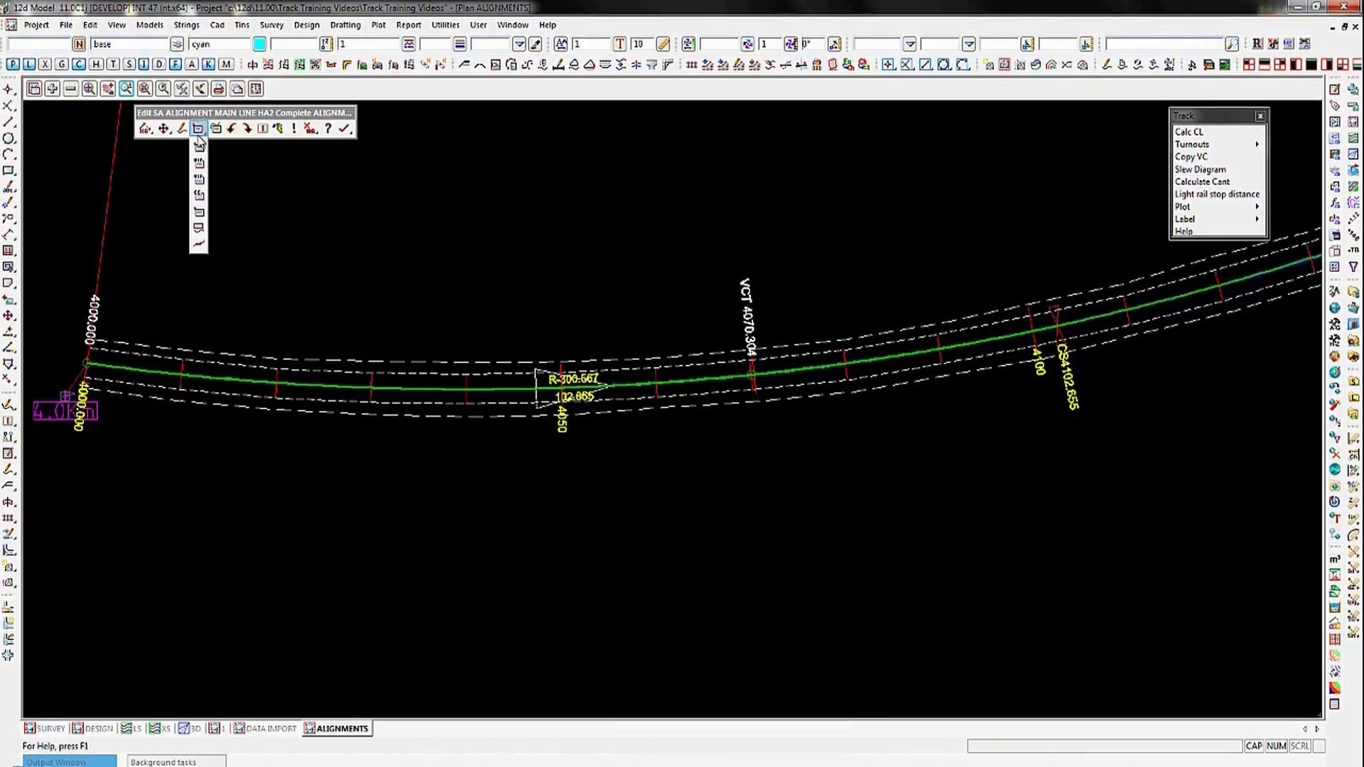
pyautogui.click(200, 196)
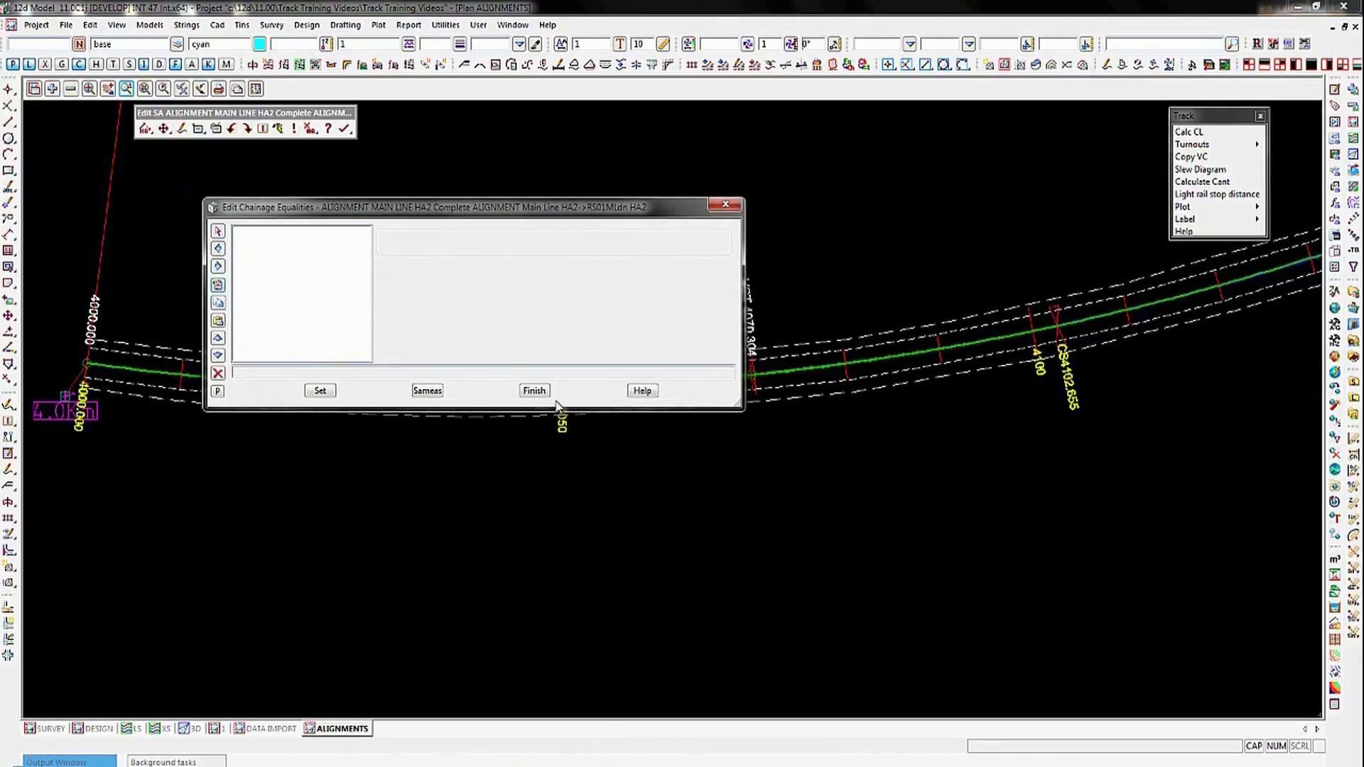
pyautogui.click(533, 391)
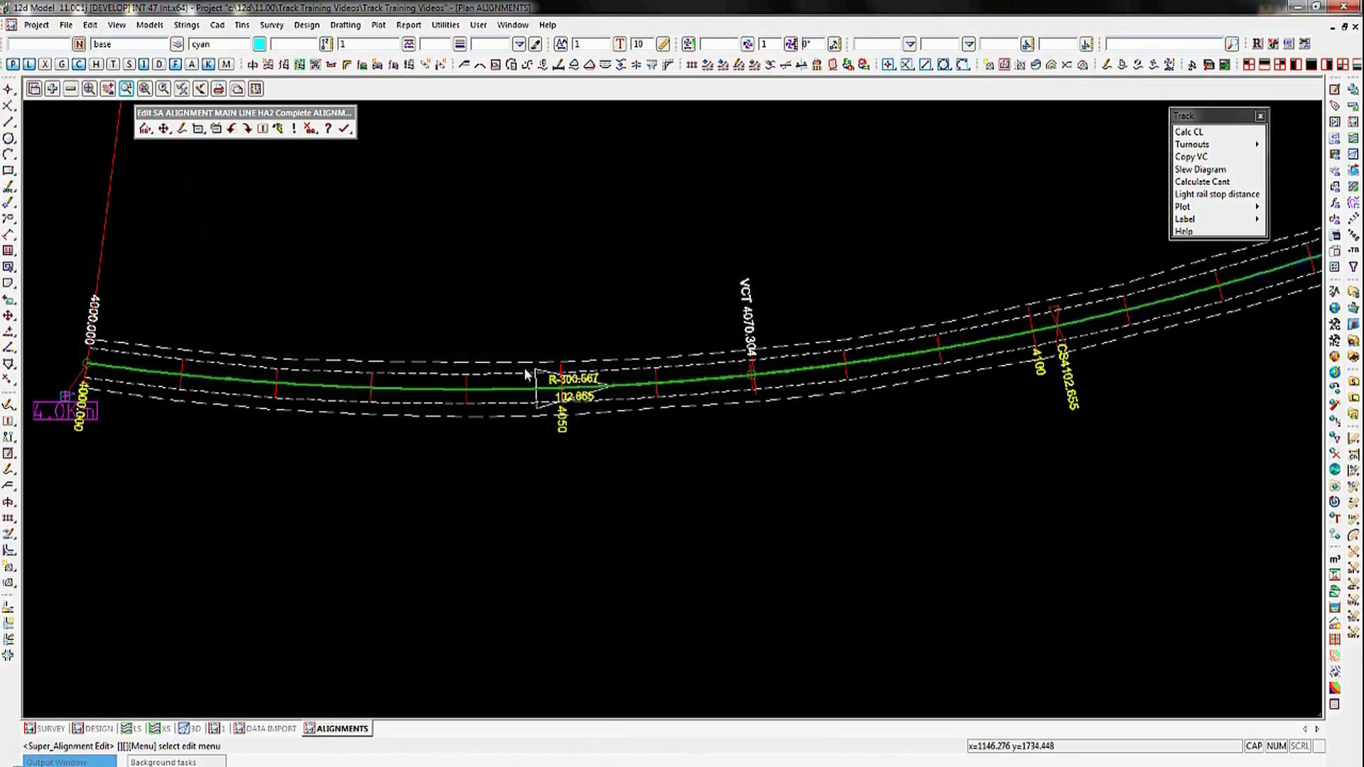
# Step: Enable the Use chainage equality option in the super alignment's advanced properties and apply it
pyautogui.click(215, 129)
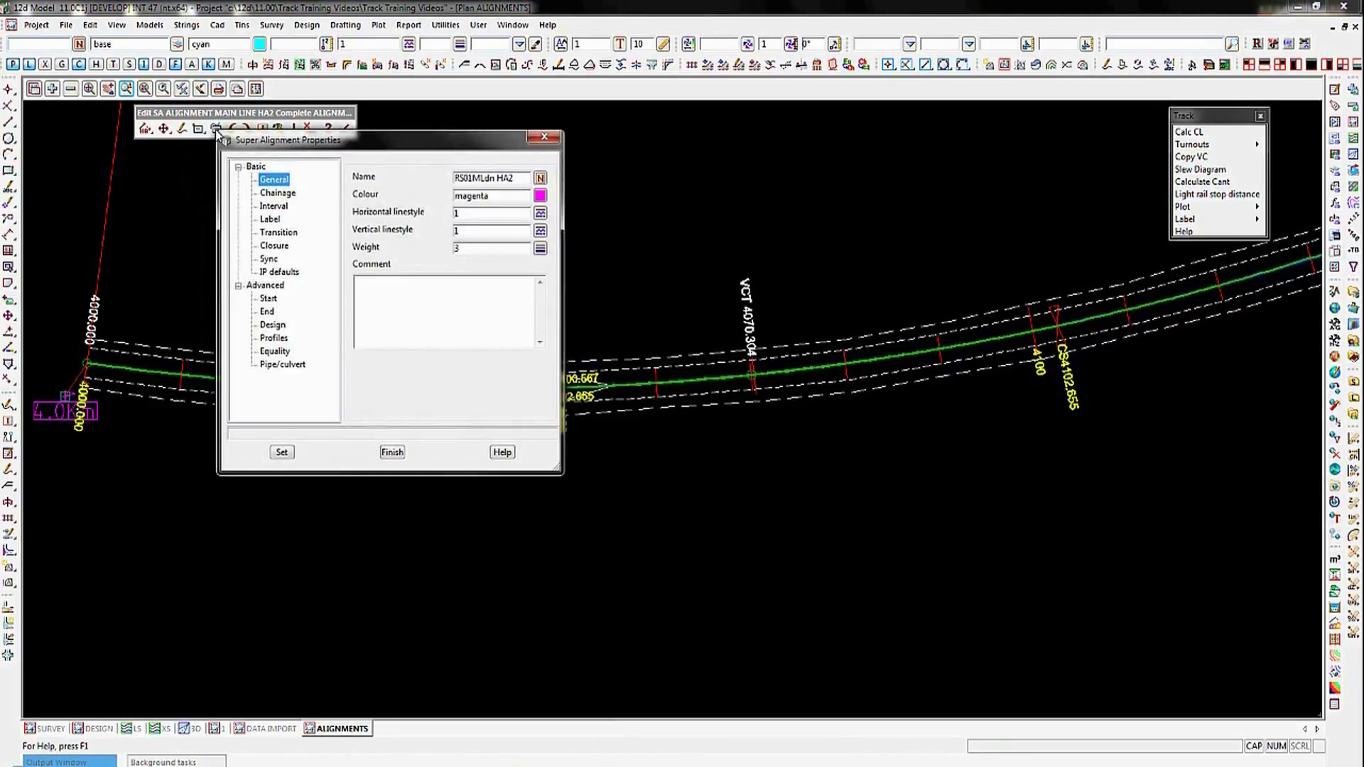
pyautogui.click(275, 350)
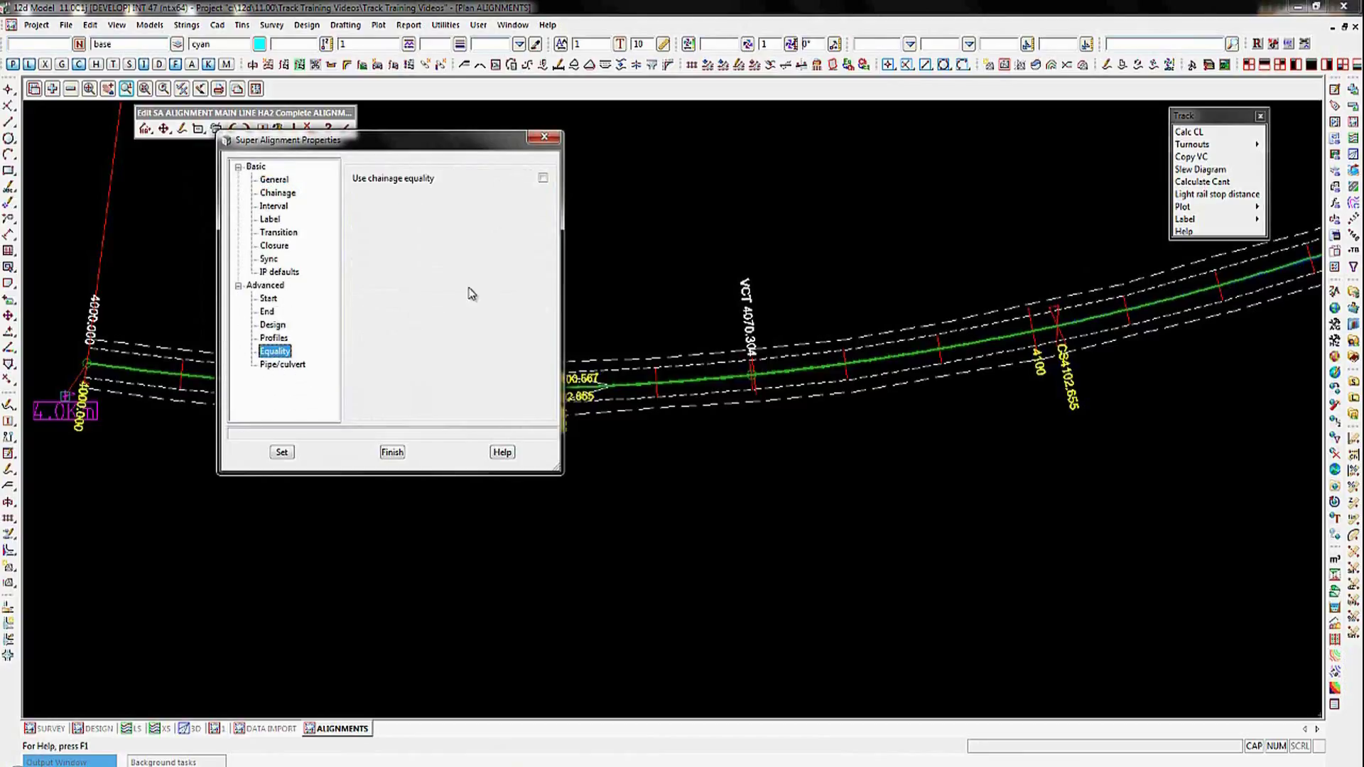
pyautogui.click(543, 178)
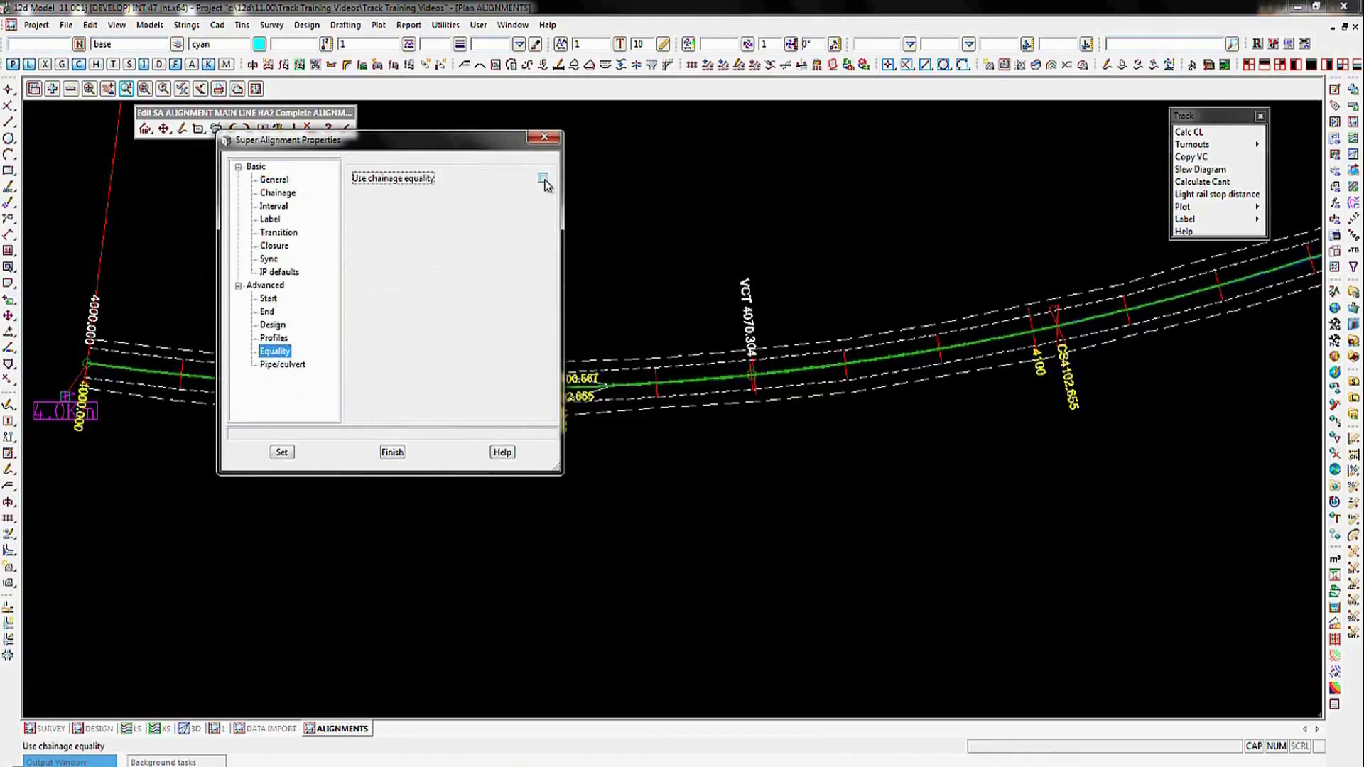
pyautogui.click(282, 453)
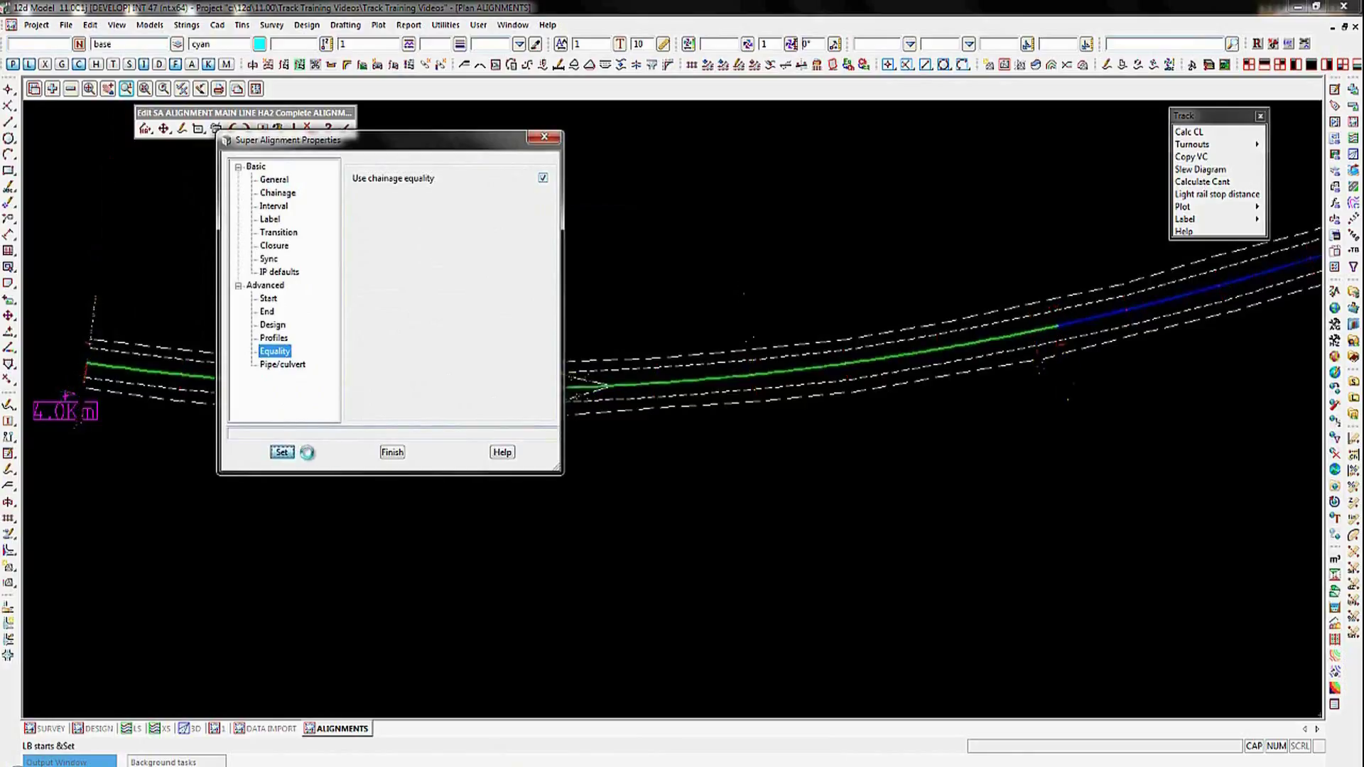
pyautogui.click(392, 453)
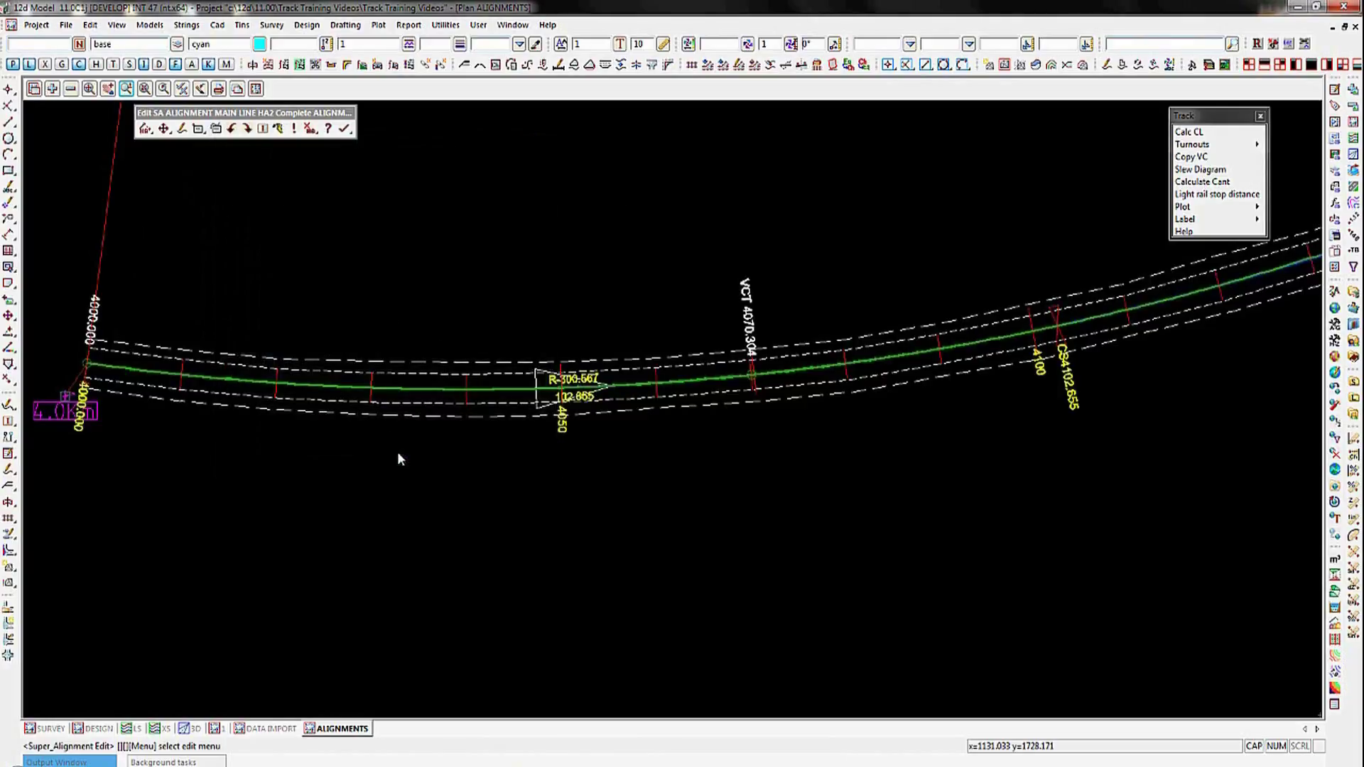
# Step: Insert a new chainage equality for the main line alignment with the type K-post coord
pyautogui.click(198, 129)
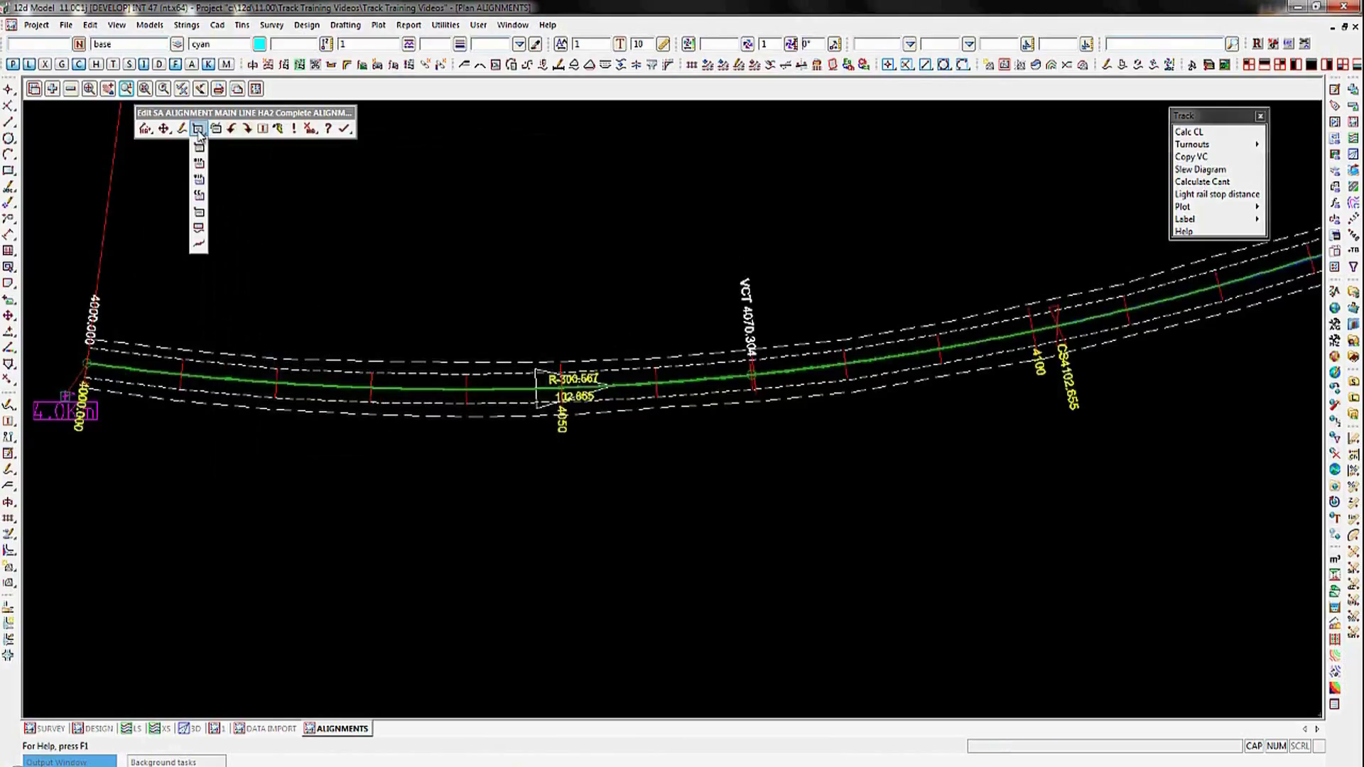
pyautogui.click(200, 196)
pyautogui.moveTo(355, 206); pyautogui.dragTo(596, 89)
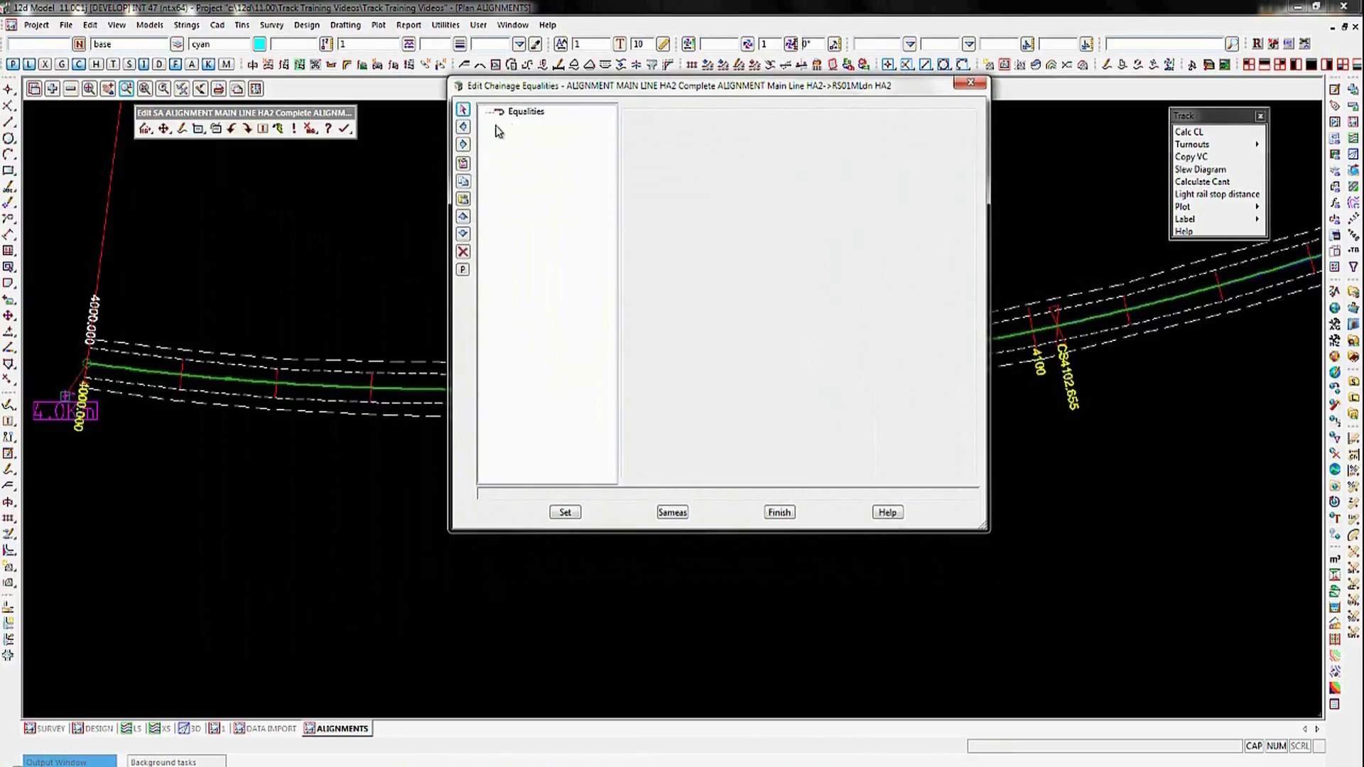
pyautogui.click(515, 112)
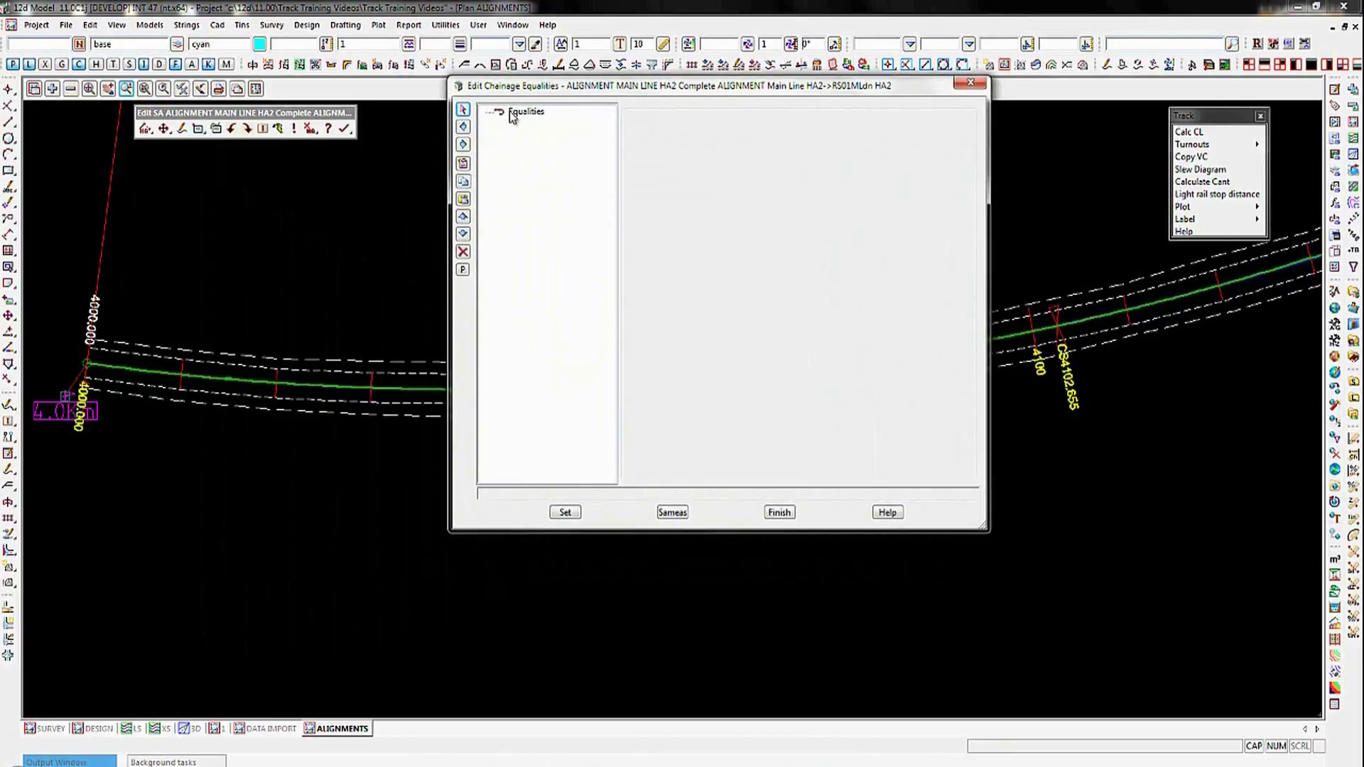
pyautogui.click(463, 164)
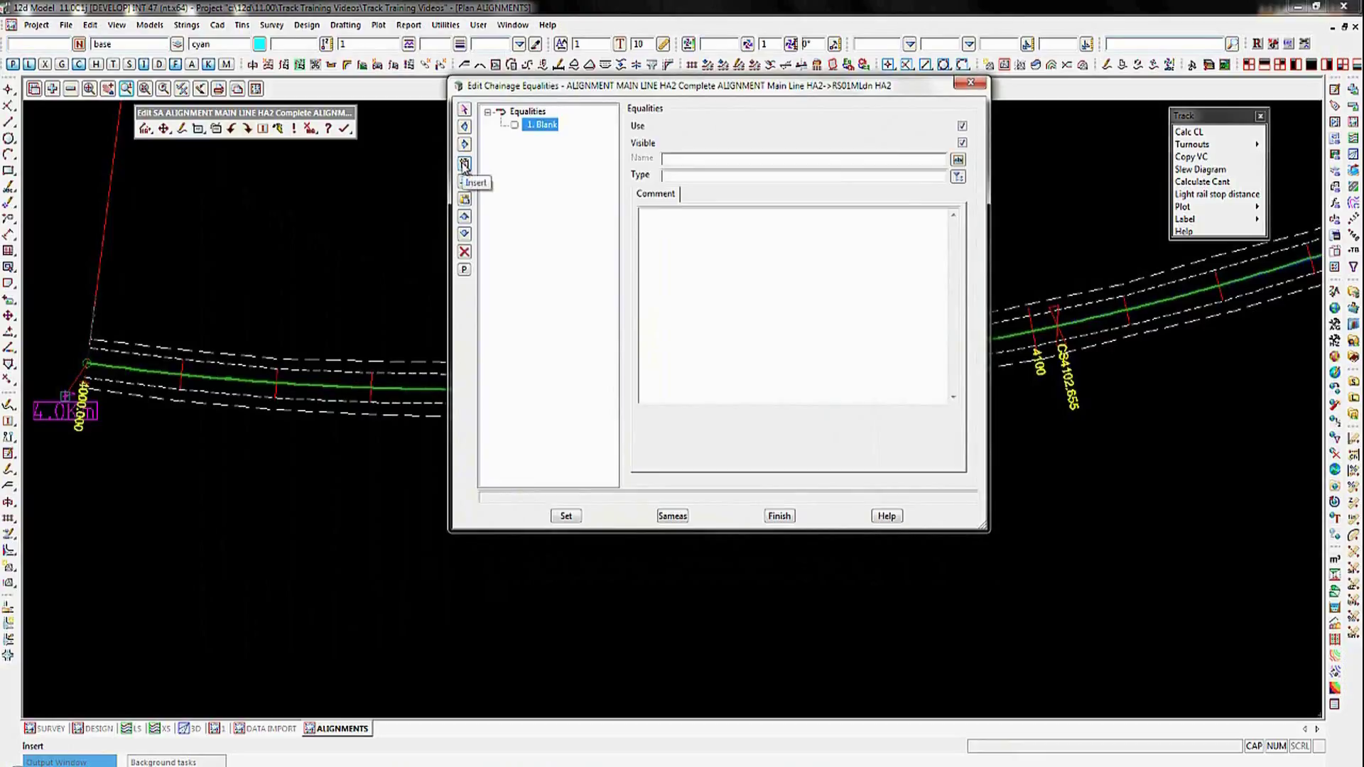
pyautogui.click(958, 176)
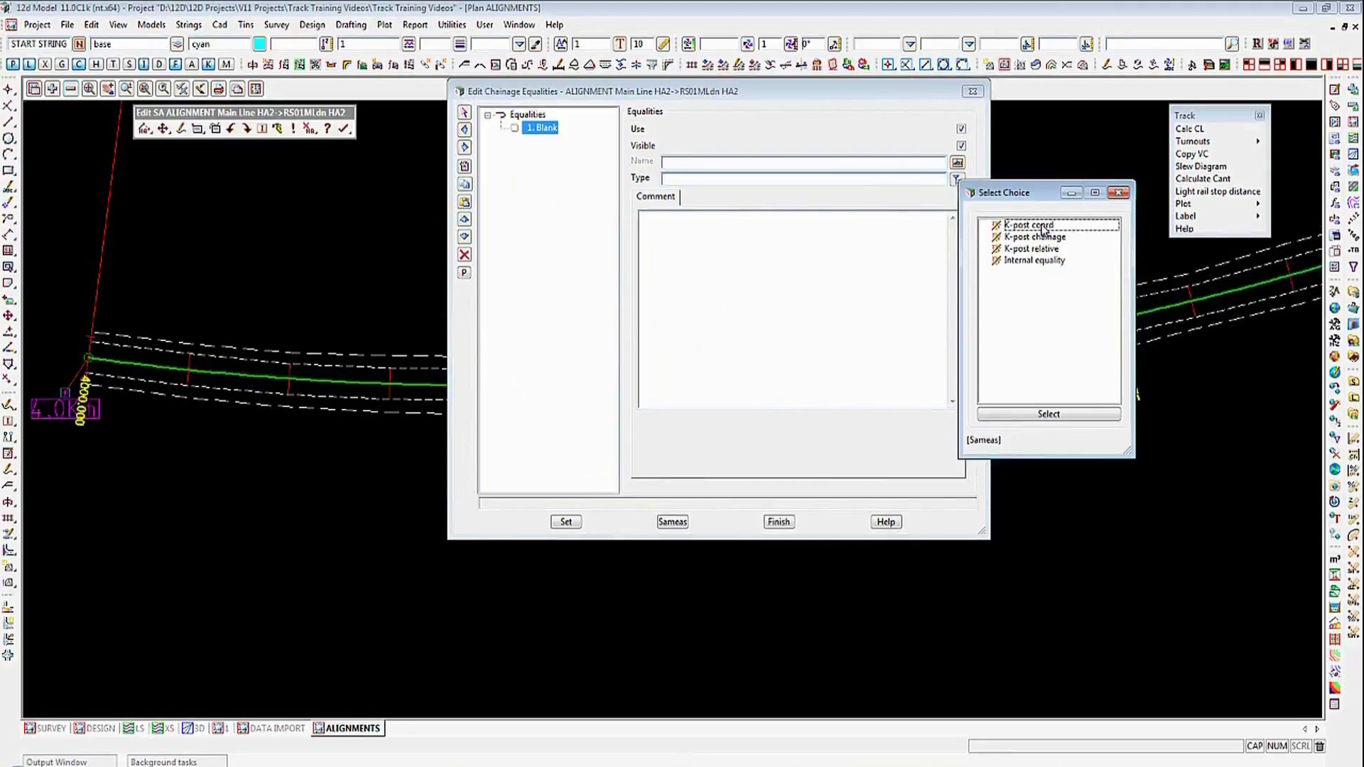
pyautogui.doubleClick(1043, 226)
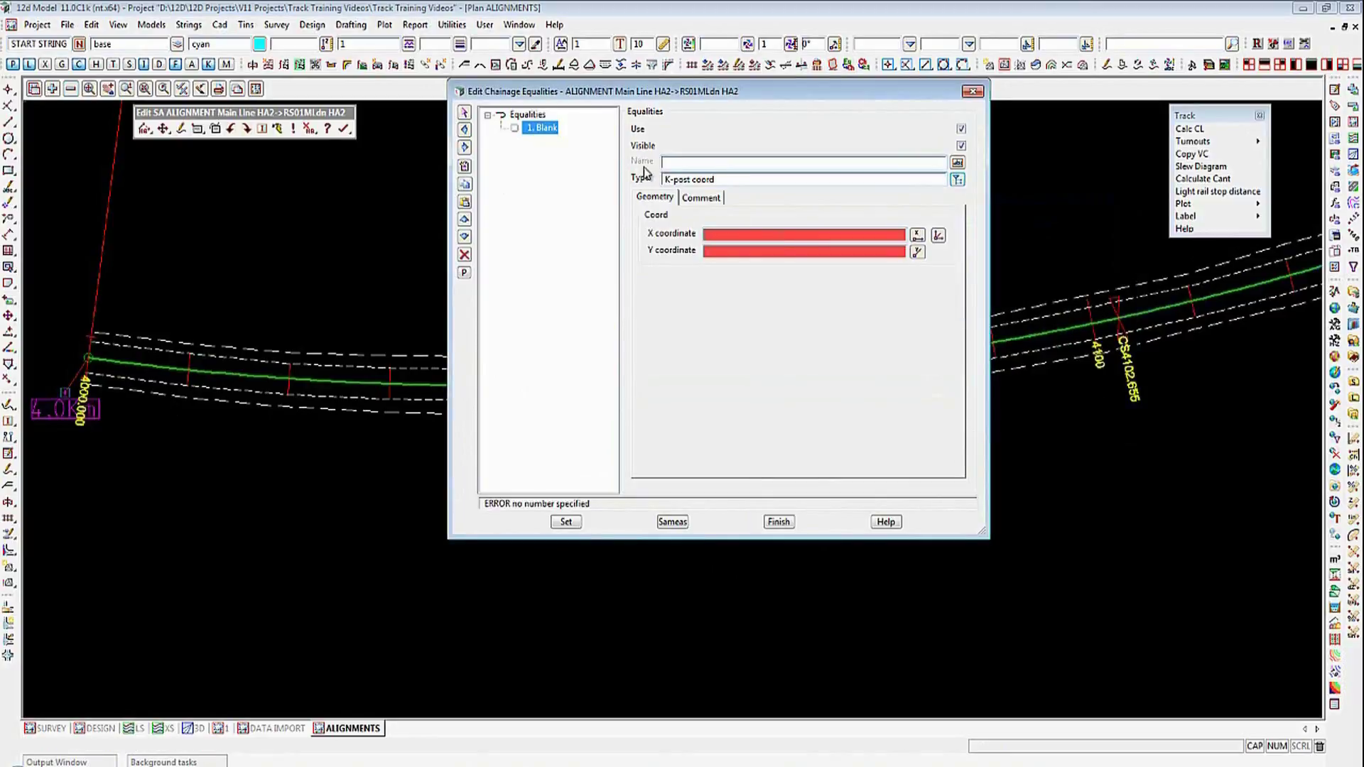
# Step: Name the K-post equality 4Km, take its coordinates from the 4.0Km post in plan, and apply it
pyautogui.click(684, 164)
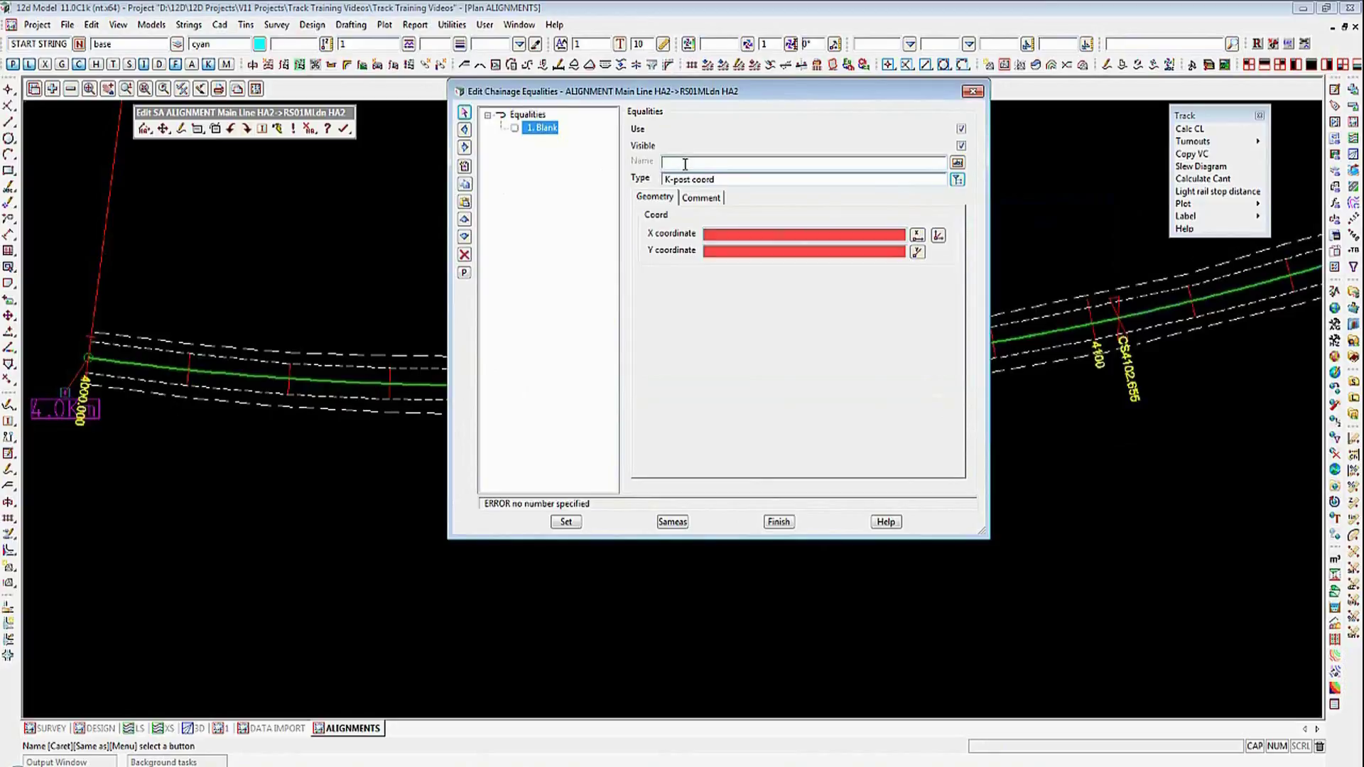
pyautogui.write('4Km')
pyautogui.click(939, 237)
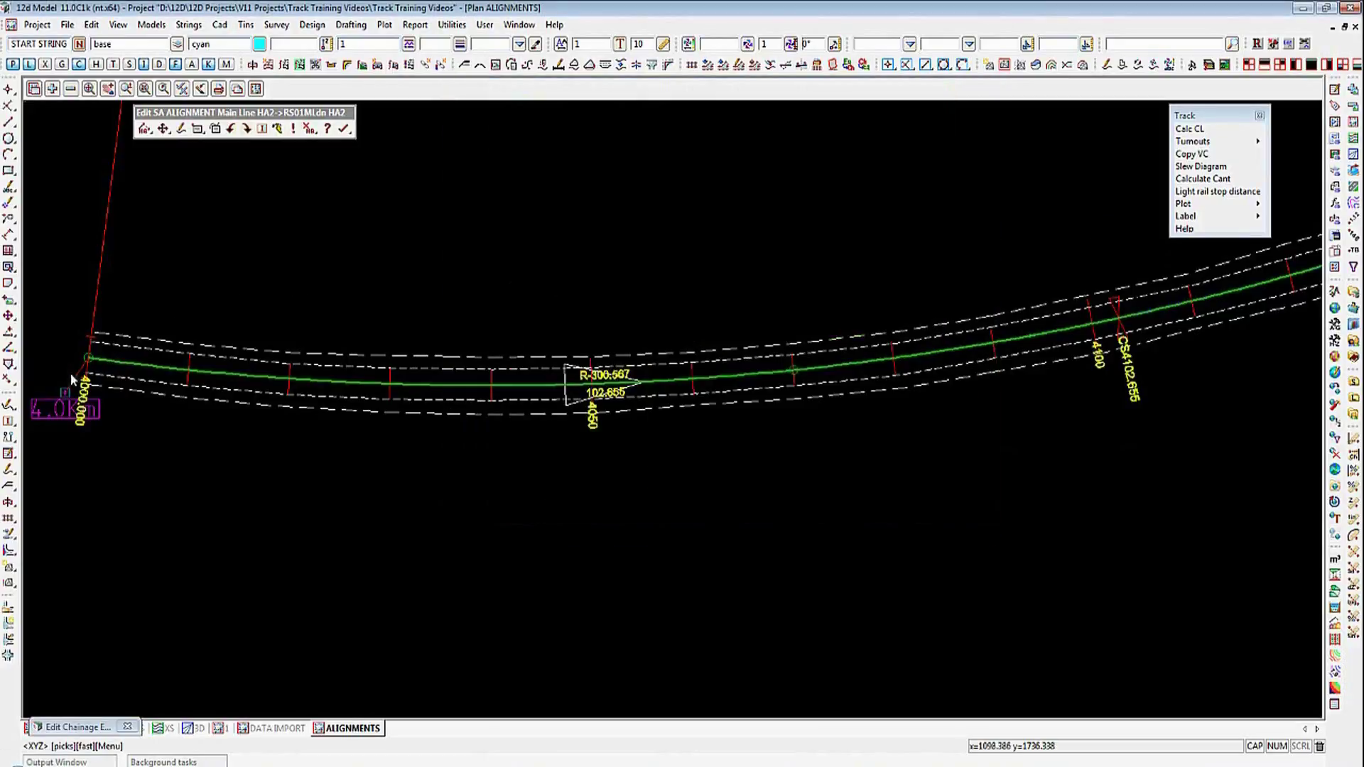
pyautogui.click(64, 395)
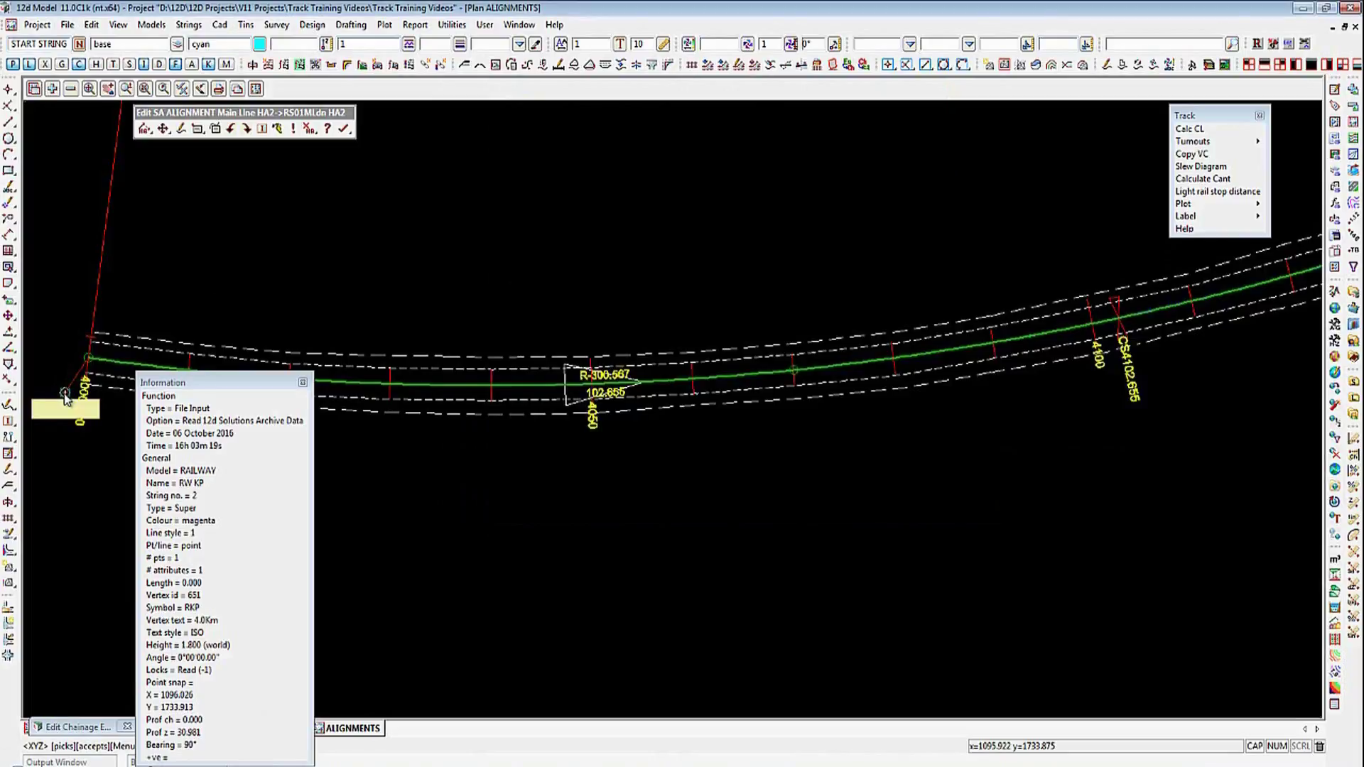
pyautogui.middleClick(64, 394)
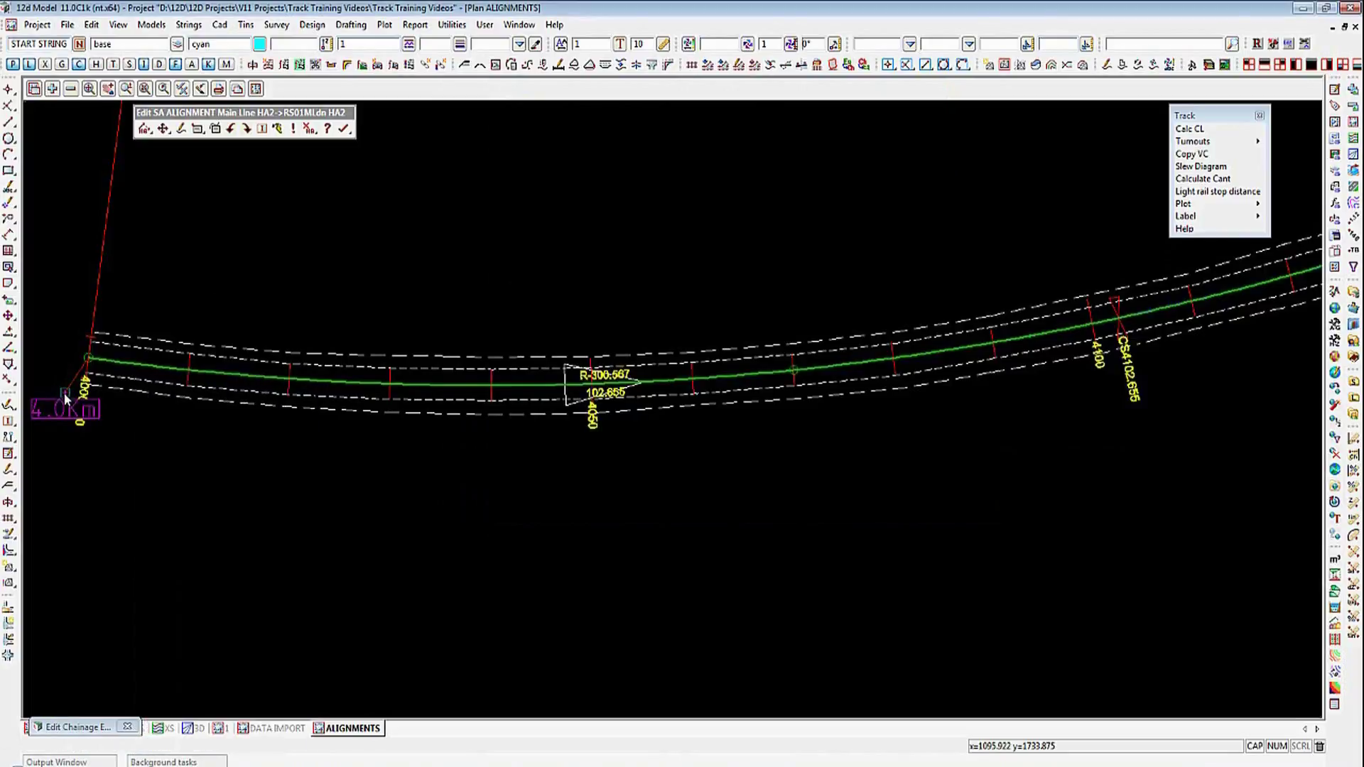
pyautogui.click(576, 527)
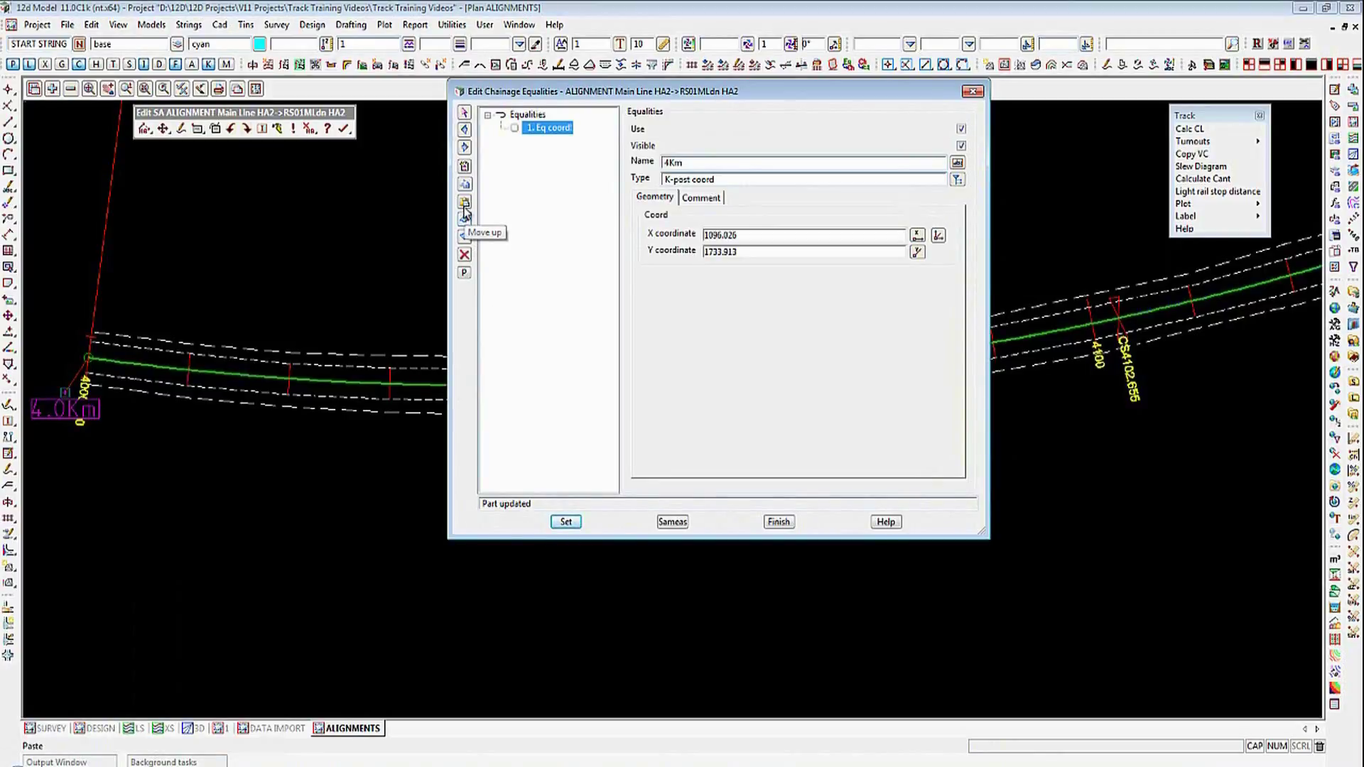
pyautogui.click(419, 96)
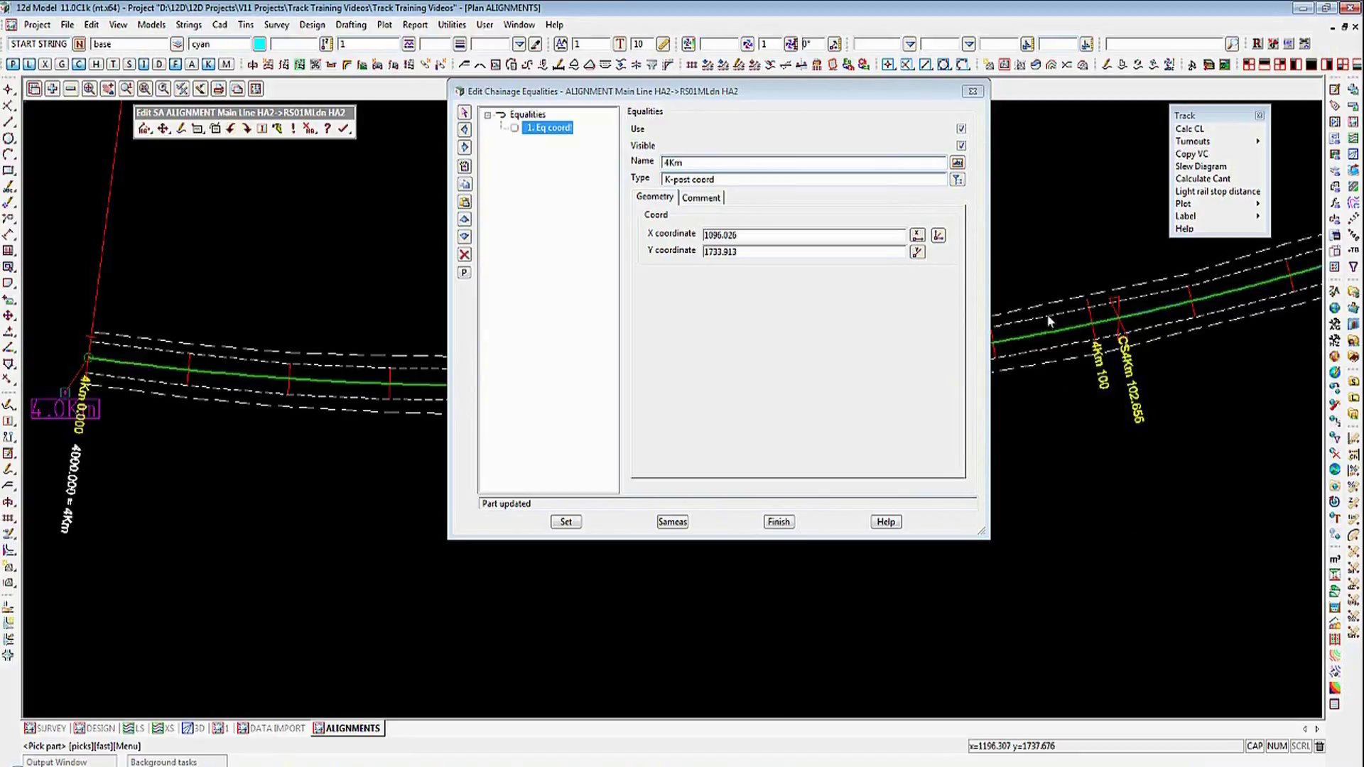
# Step: Insert a second chainage equality with the type Internal equality
pyautogui.click(464, 167)
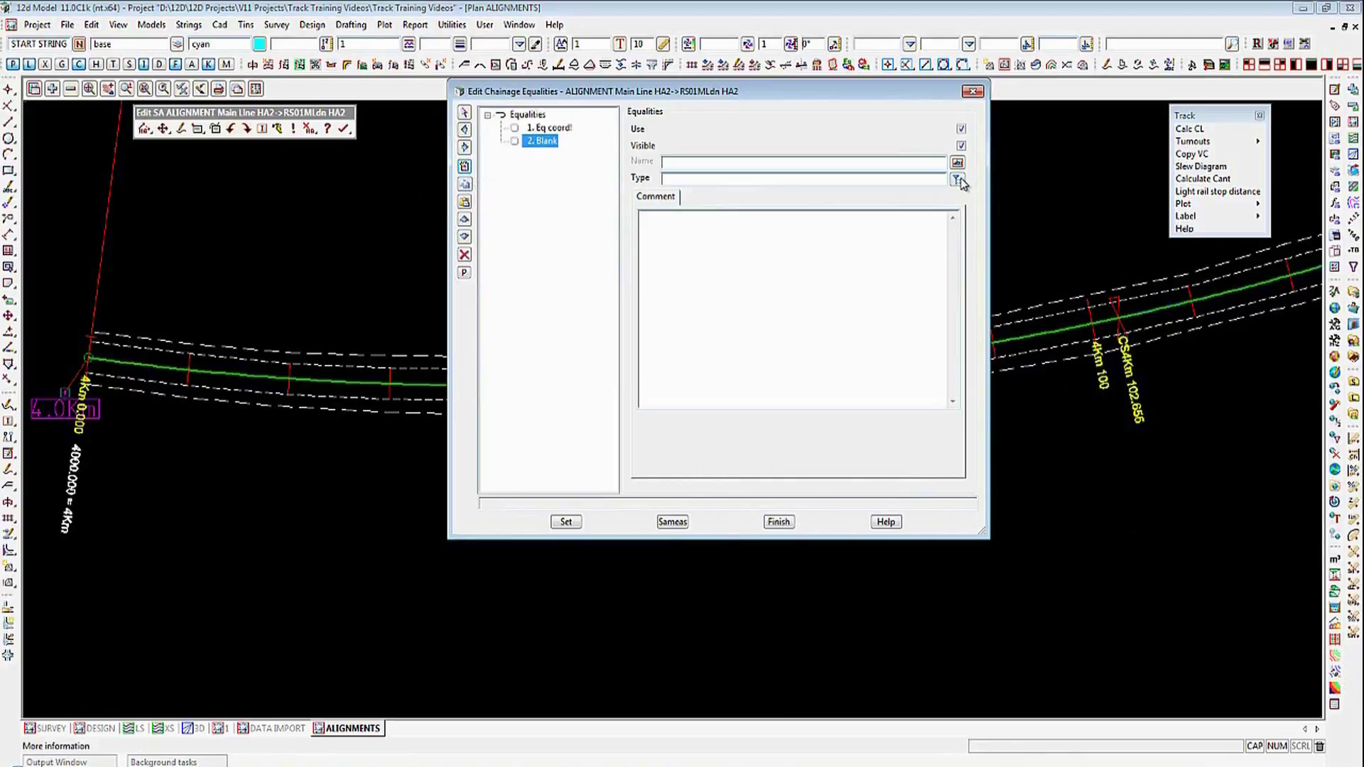
pyautogui.click(958, 180)
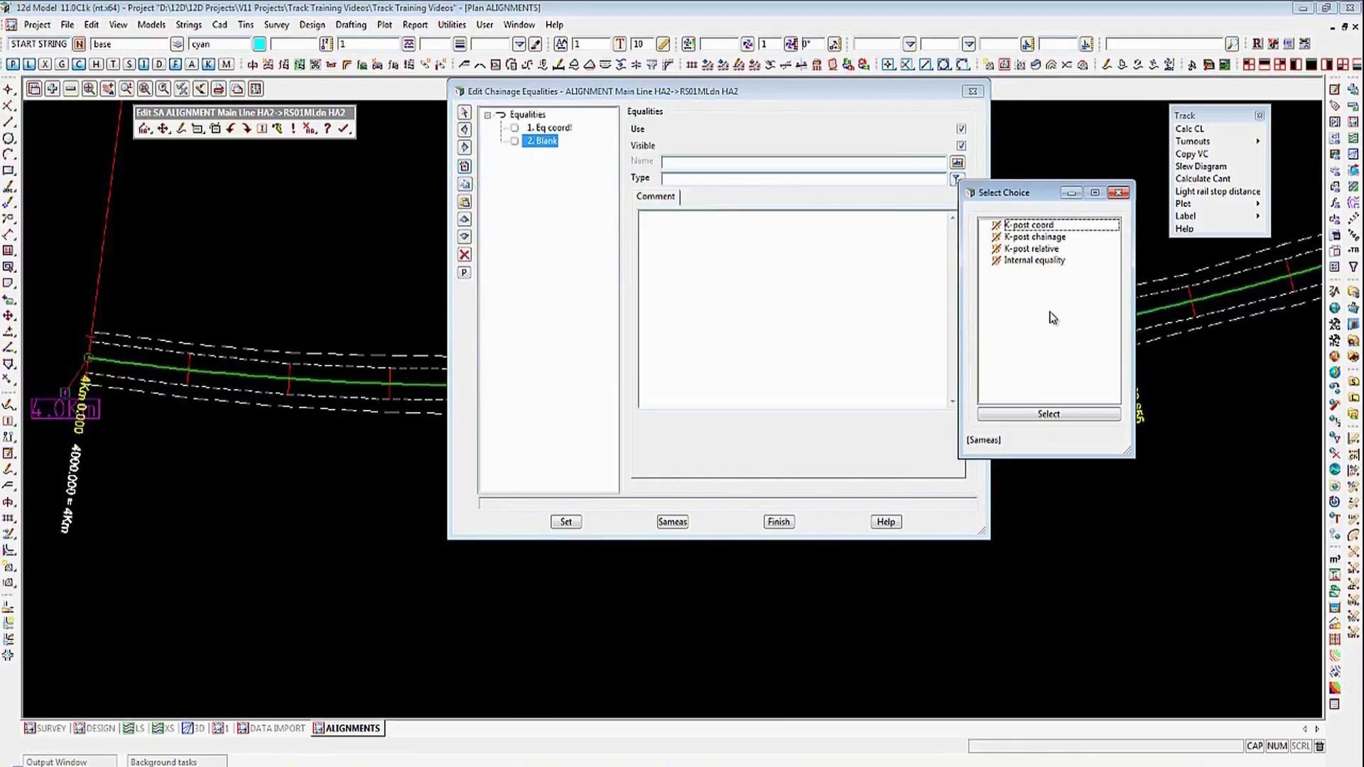
pyautogui.doubleClick(1036, 261)
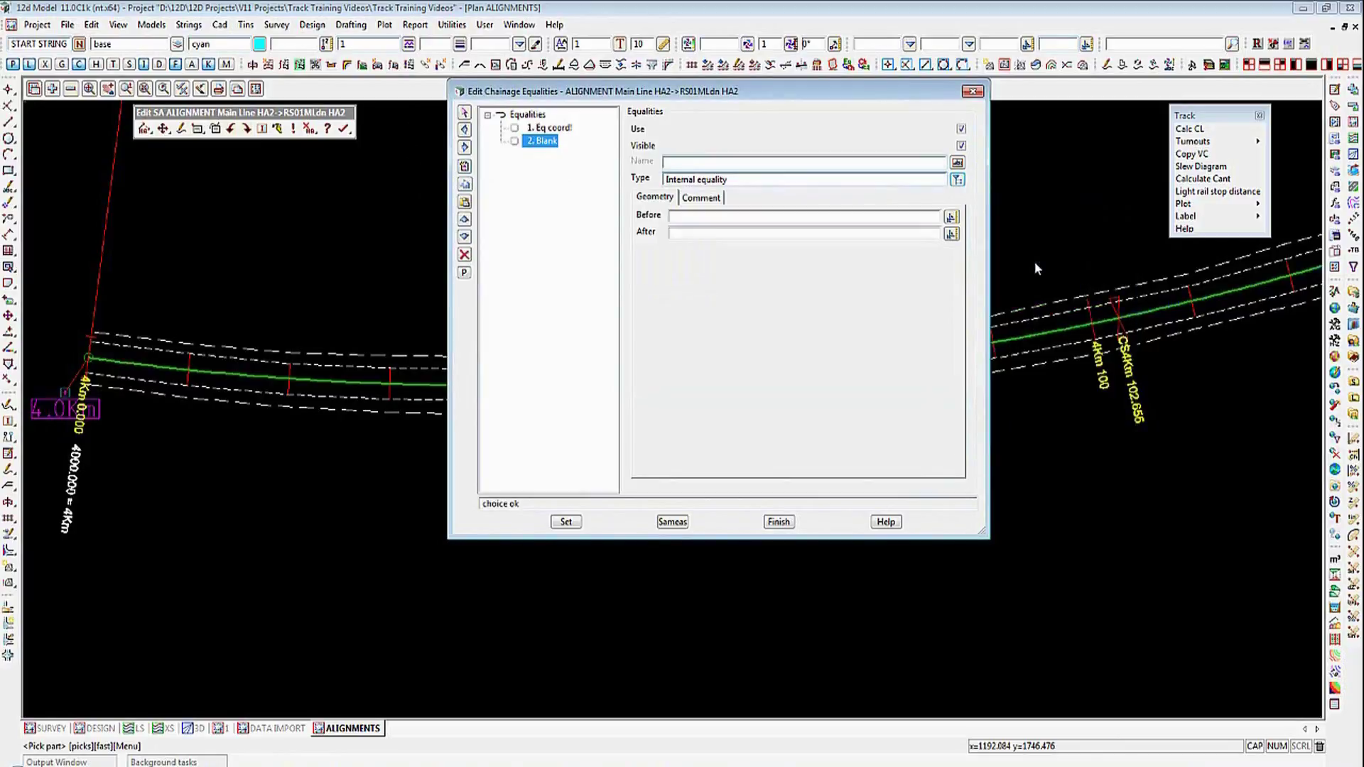
# Step: Fill the Before value by measuring the main line's string chainage from the 4.5Km post on the south side of the track
pyautogui.rightClick(952, 217)
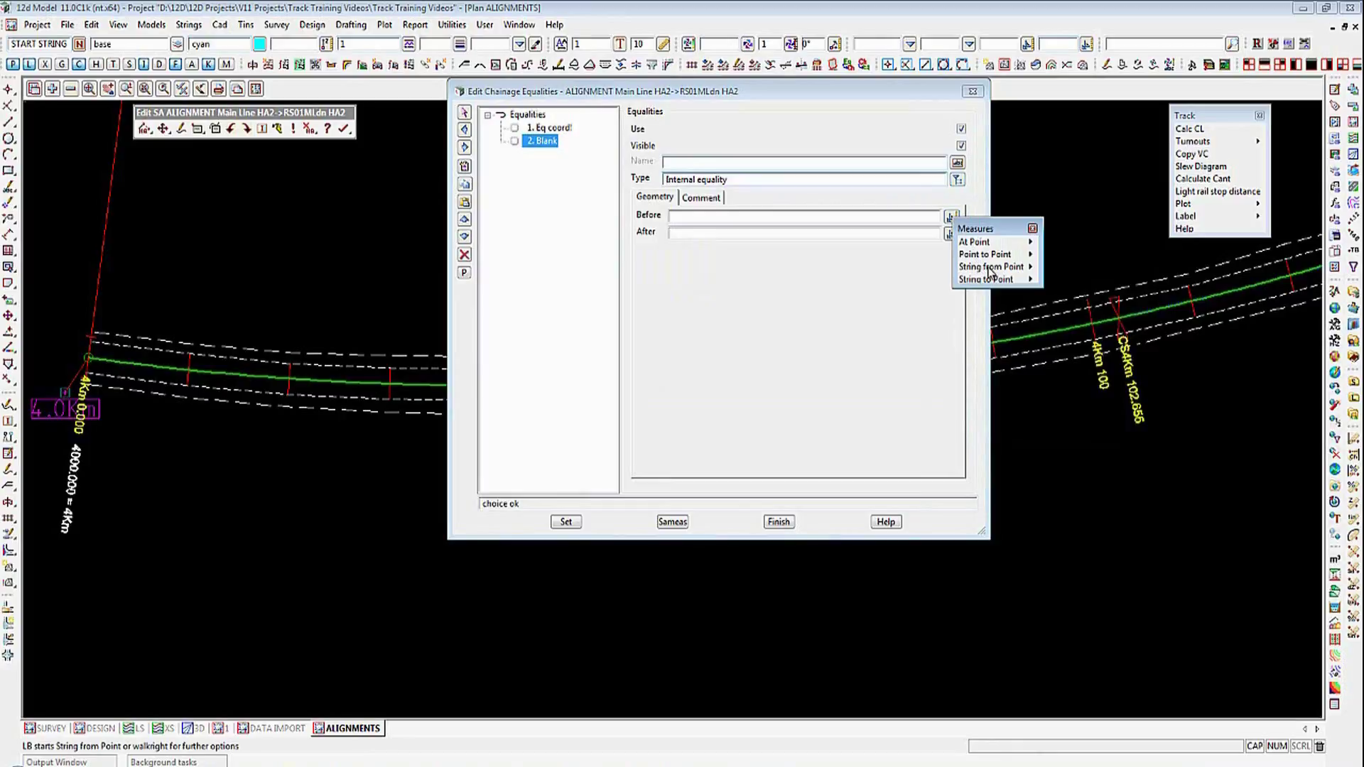
pyautogui.moveTo(1031, 268)
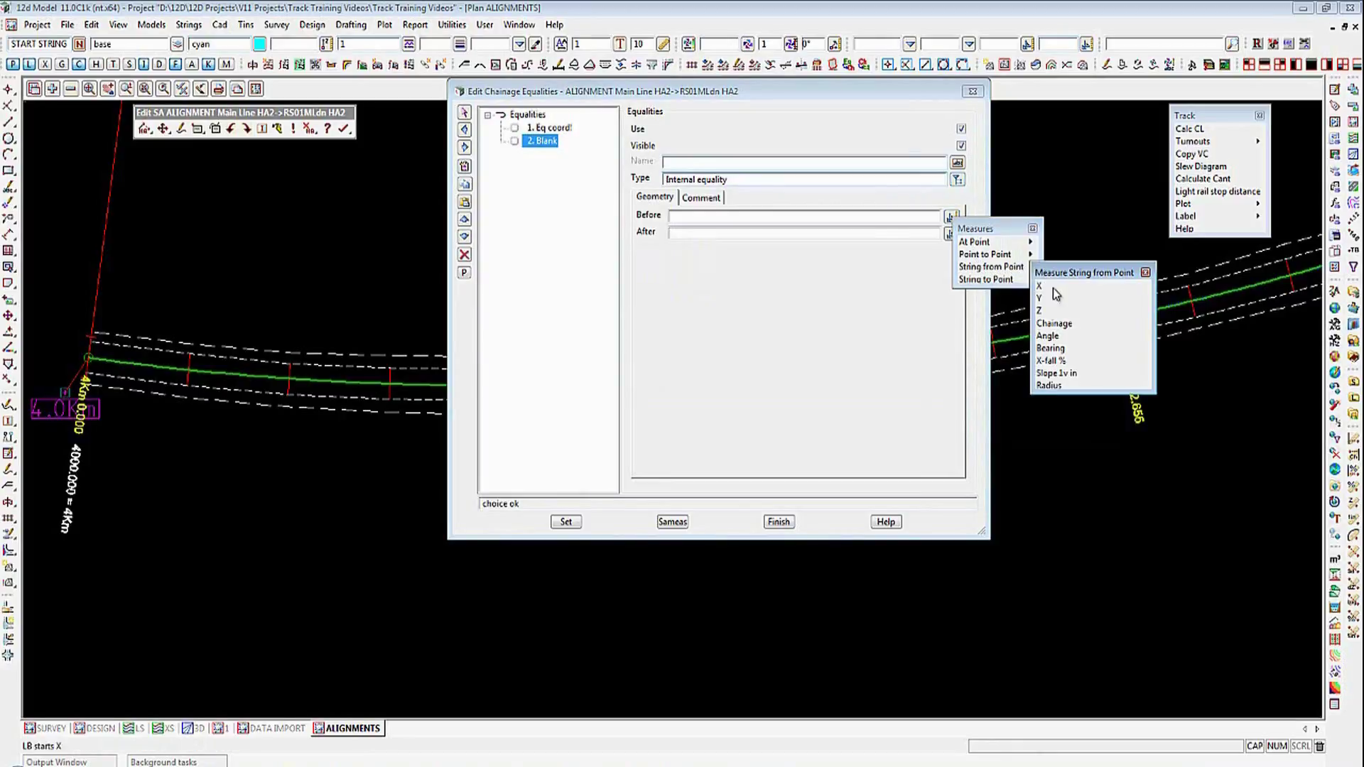
pyautogui.click(1055, 324)
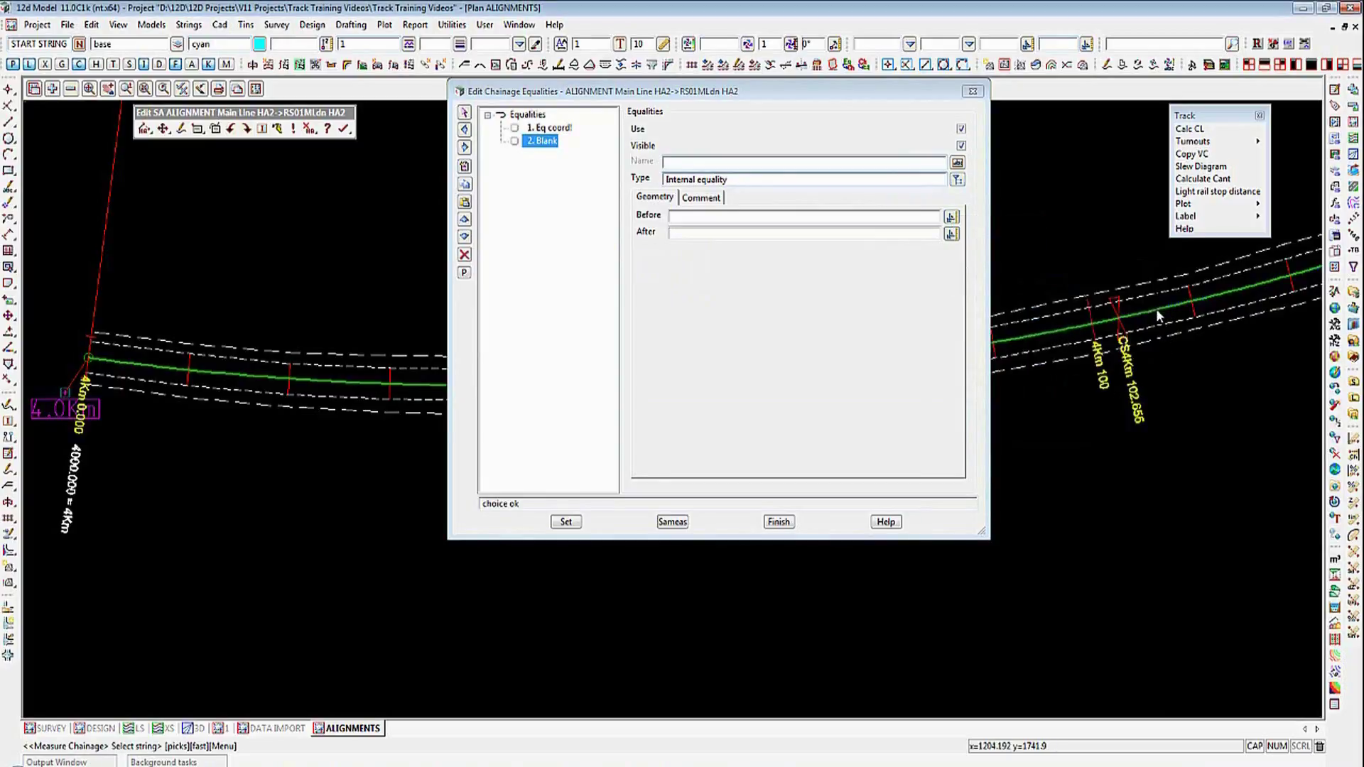
pyautogui.click(1156, 308)
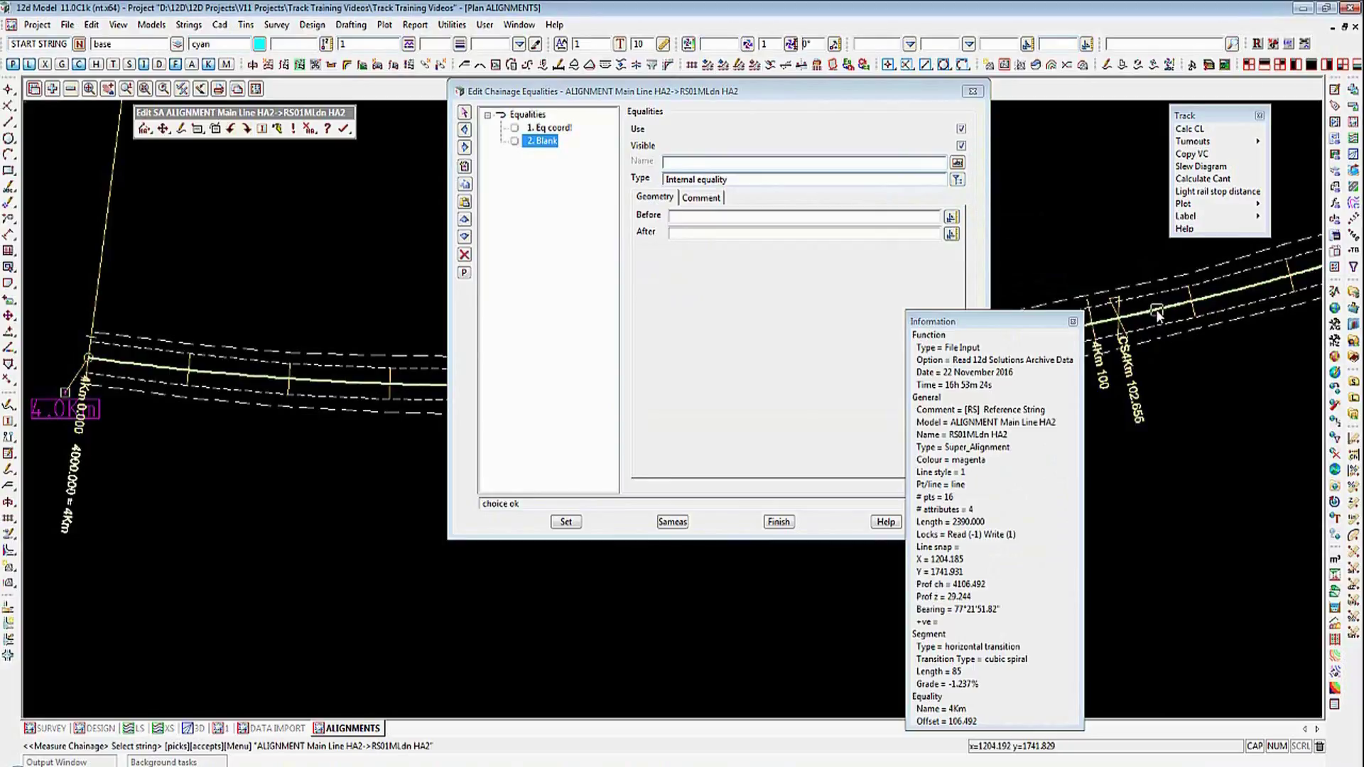
pyautogui.middleClick(1157, 309)
pyautogui.scroll(-1, 191, 389)
pyautogui.scroll(-4, 190, 388)
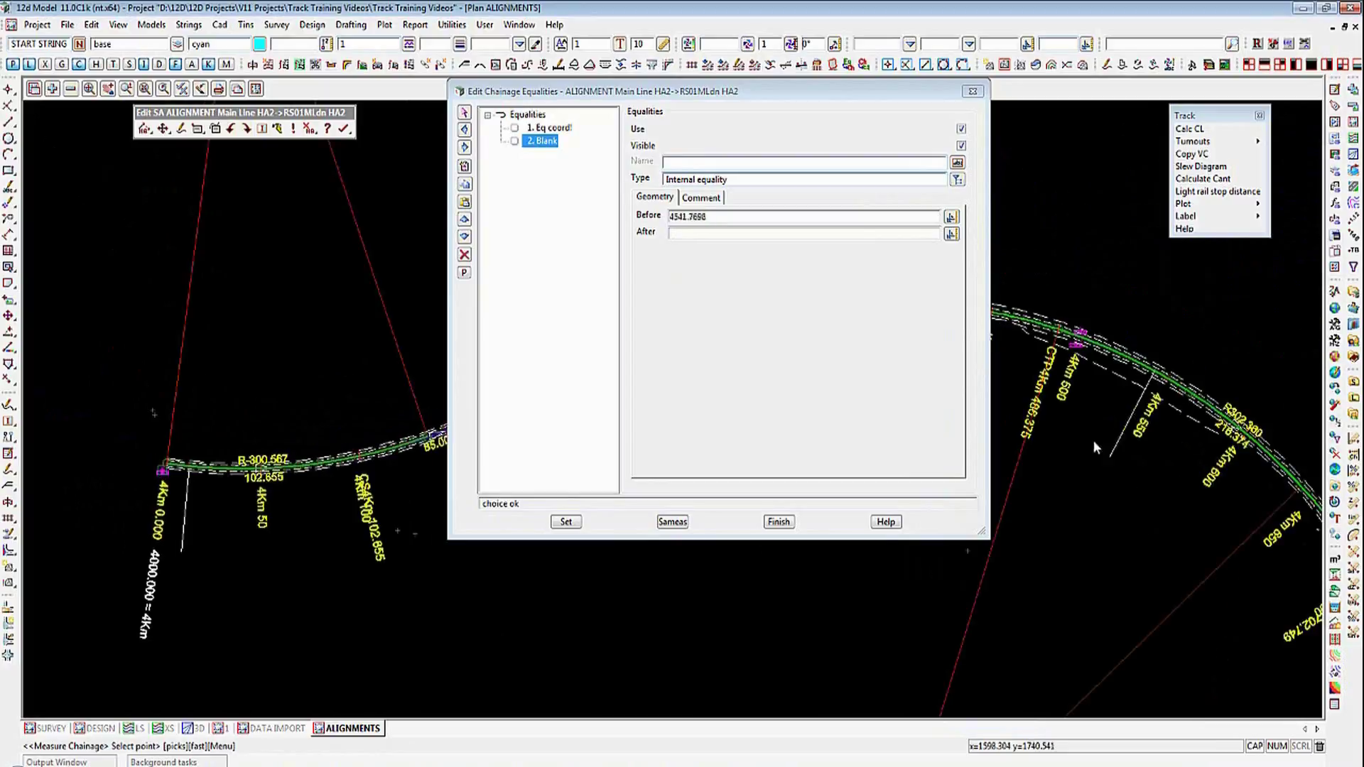
pyautogui.scroll(3, 1069, 340)
pyautogui.scroll(2, 1064, 335)
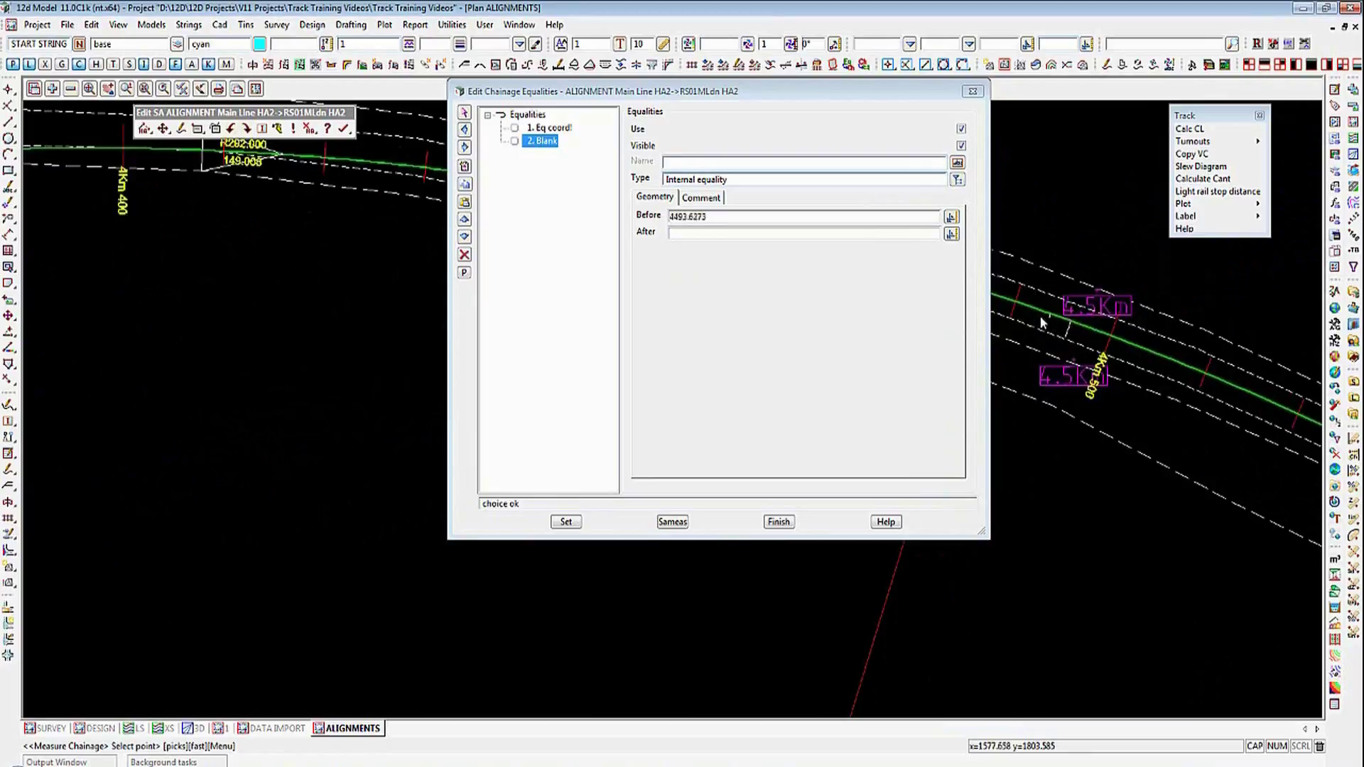
pyautogui.click(1076, 356)
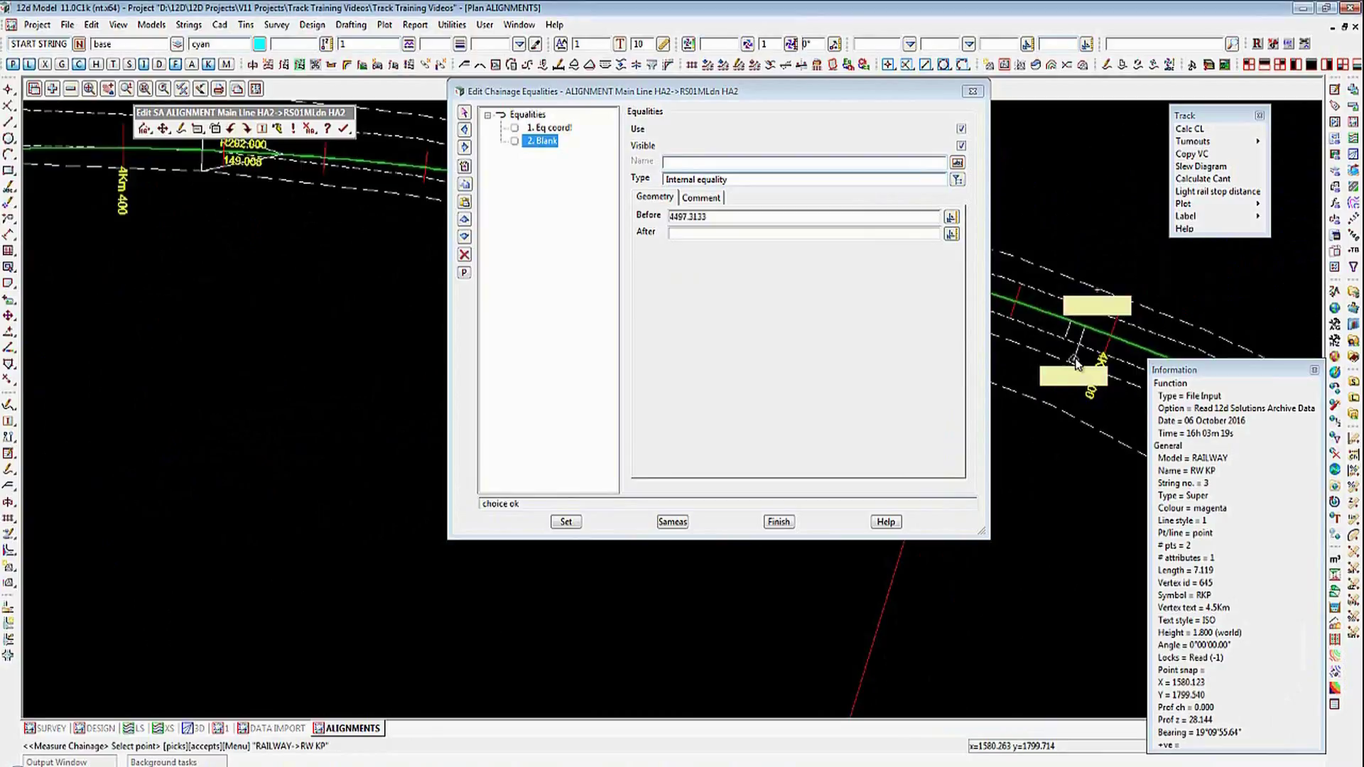
pyautogui.middleClick(1075, 364)
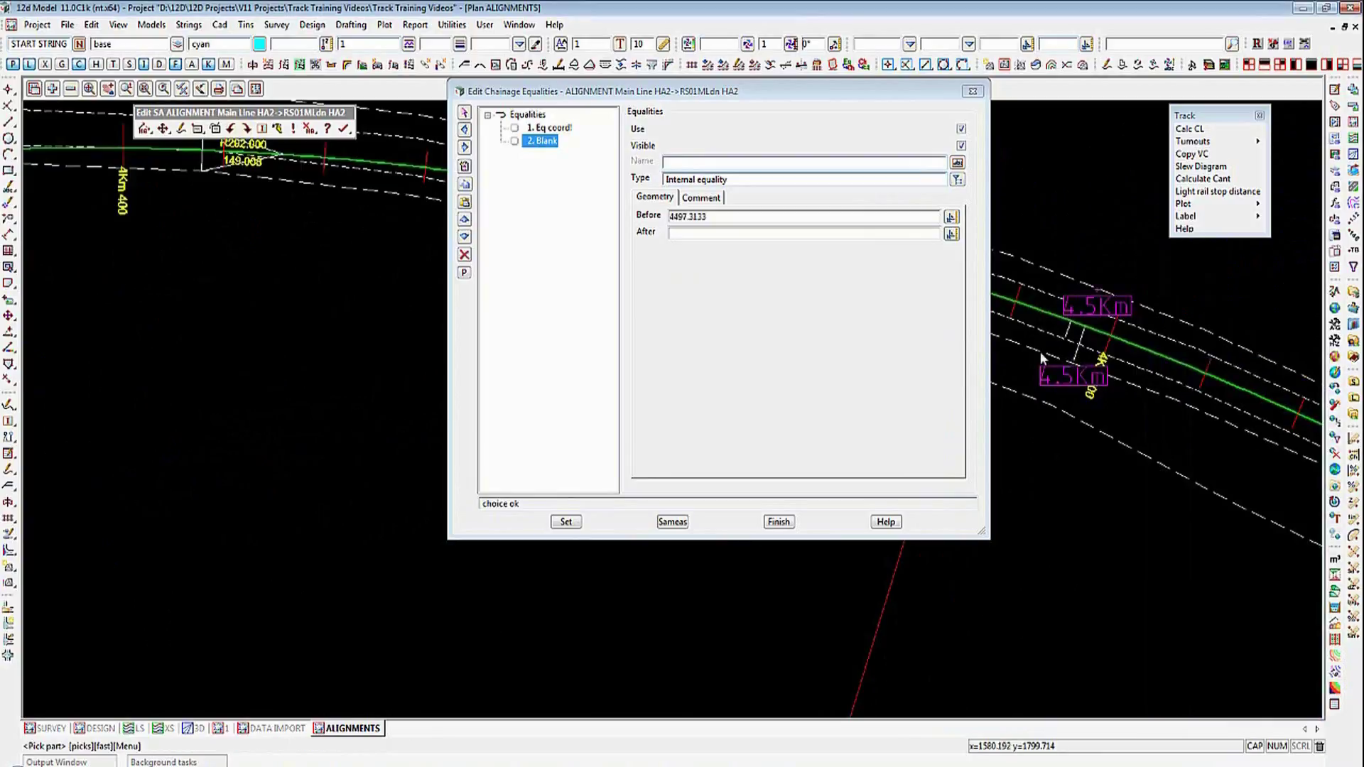
# Step: Set the internal equality's Before value to 497.3133 and After value to 500, and apply it
pyautogui.click(670, 217)
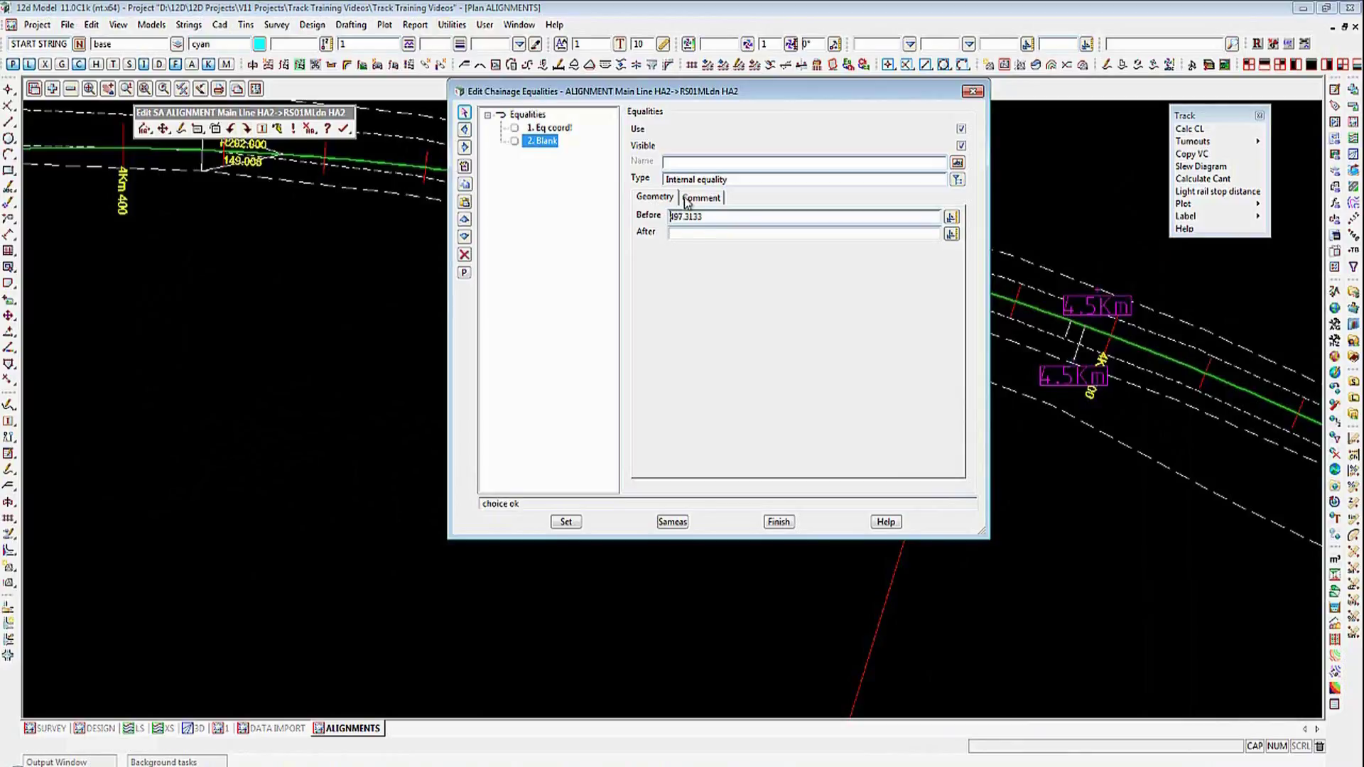
pyautogui.write('500')
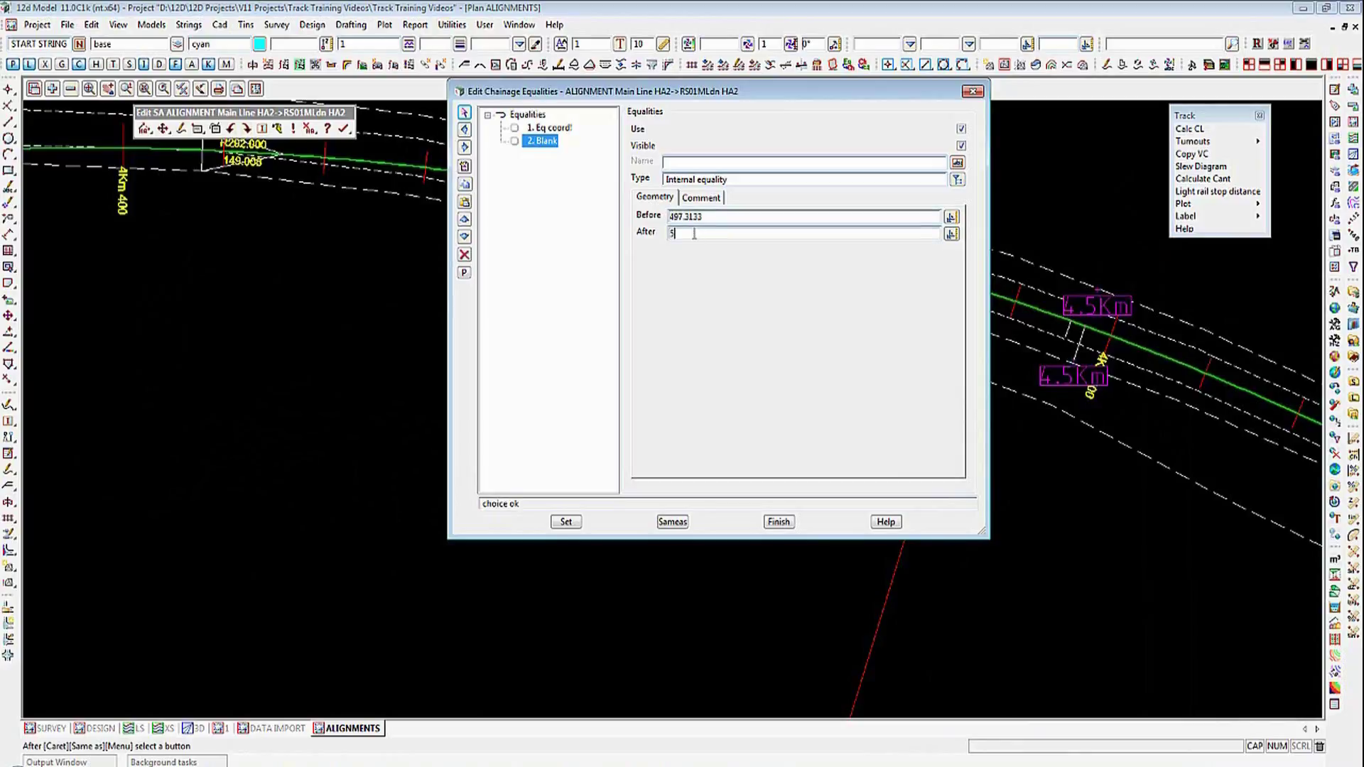
pyautogui.click(565, 522)
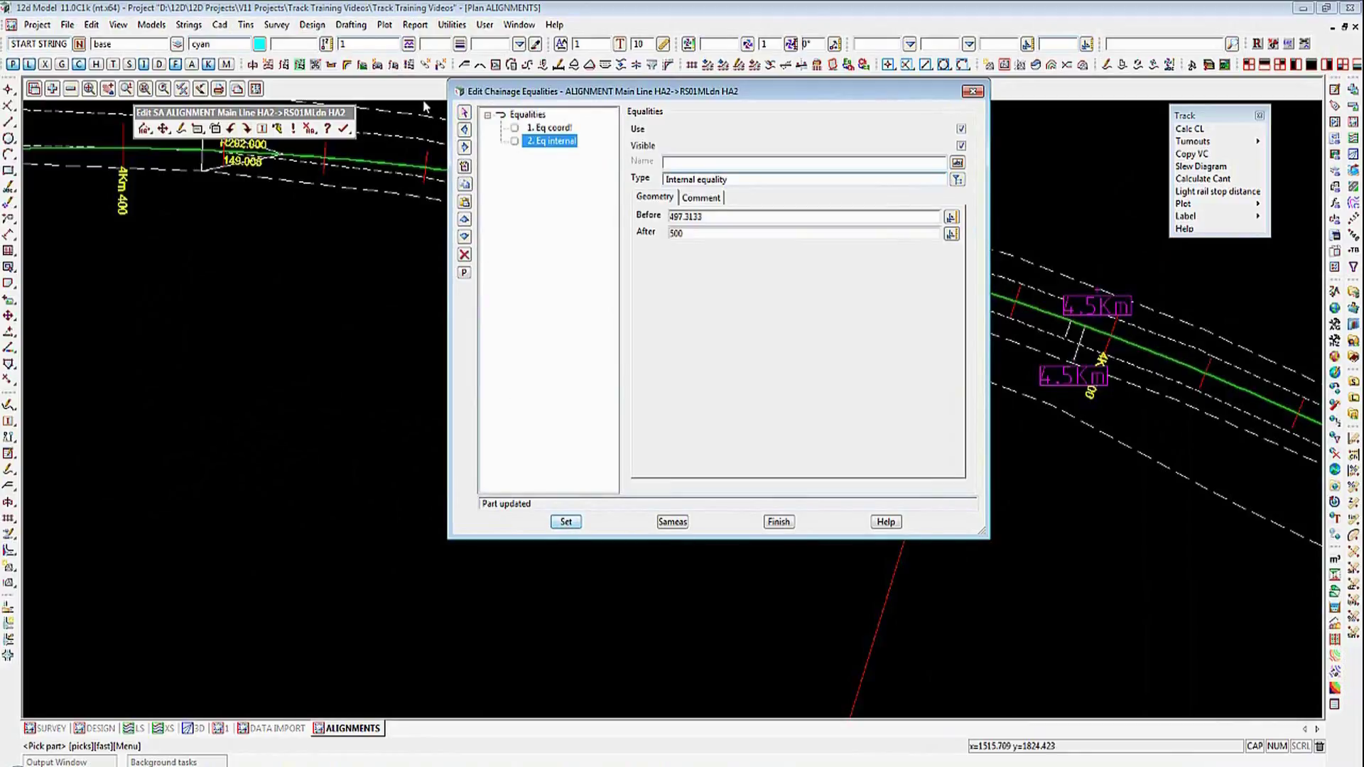
pyautogui.click(414, 84)
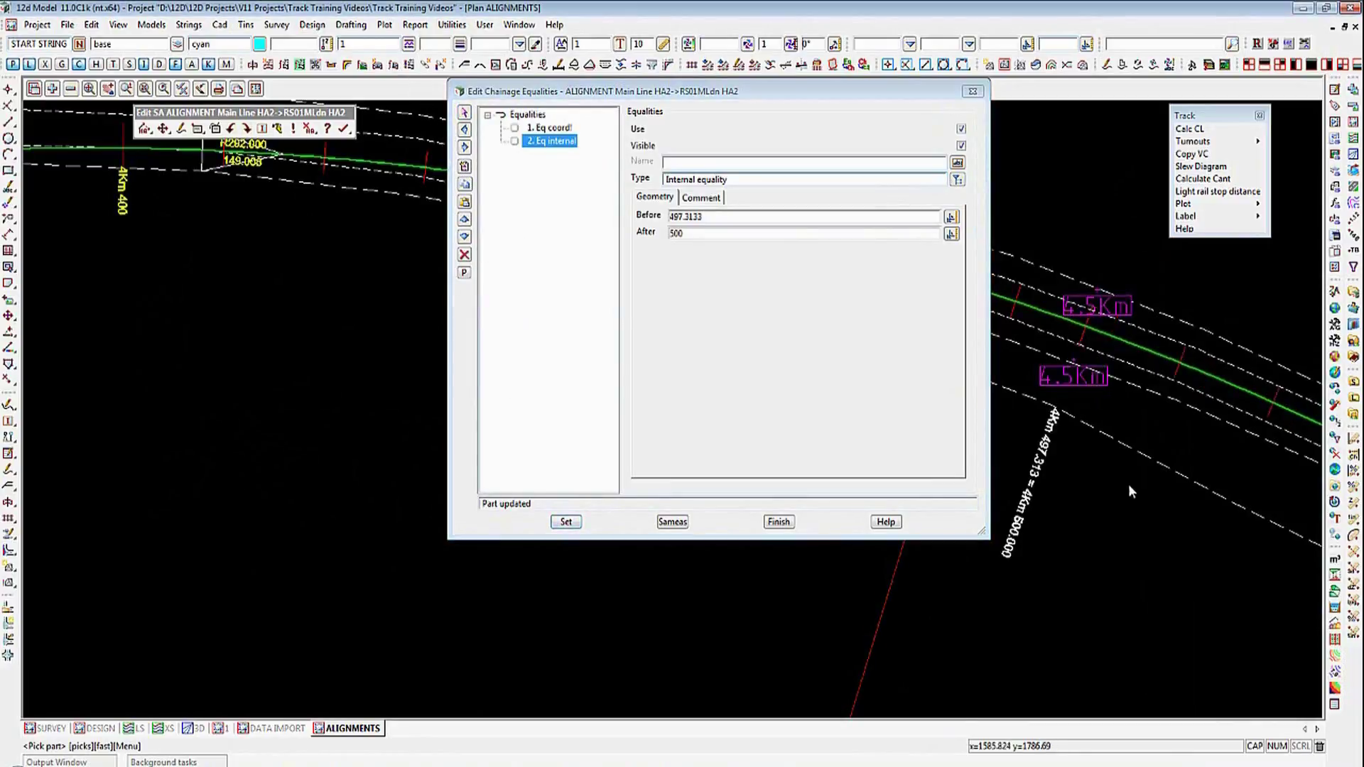
pyautogui.scroll(1, 1081, 411)
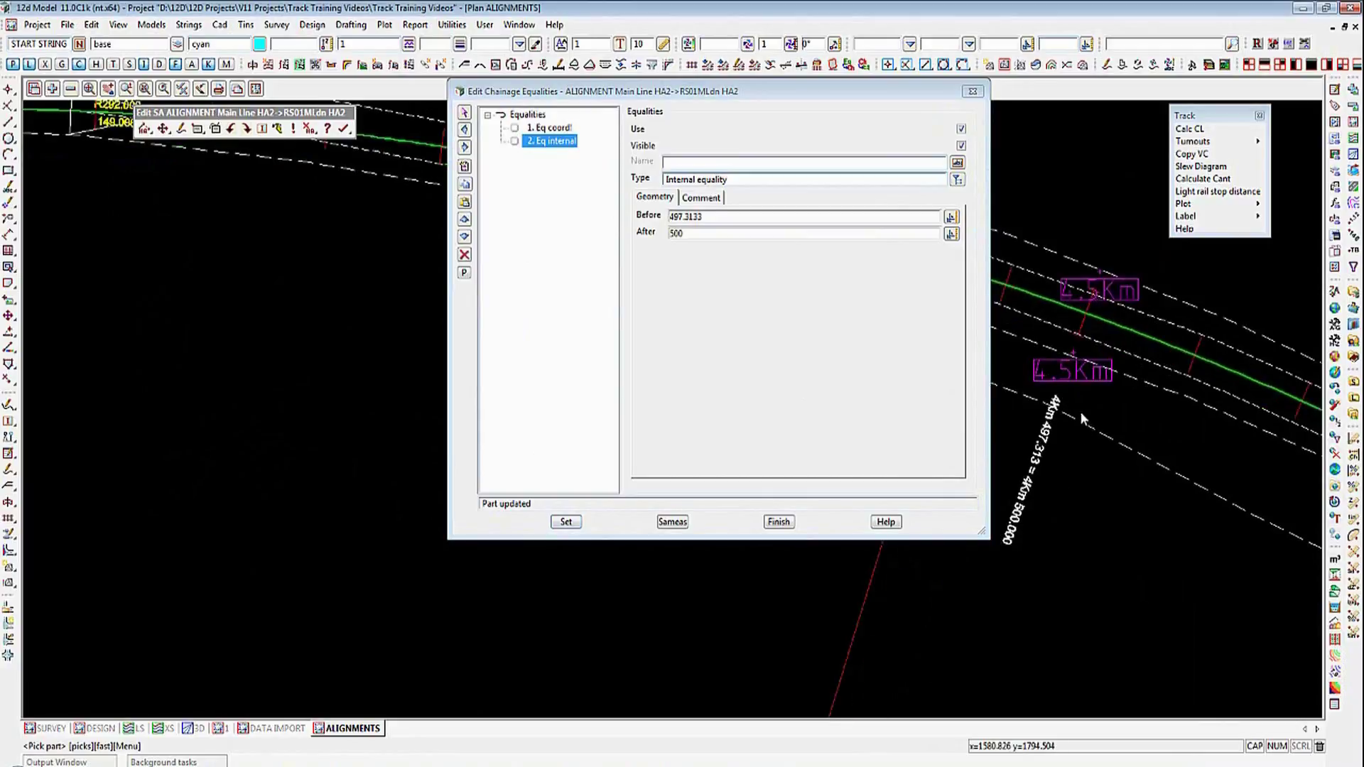
pyautogui.scroll(-1, 1080, 411)
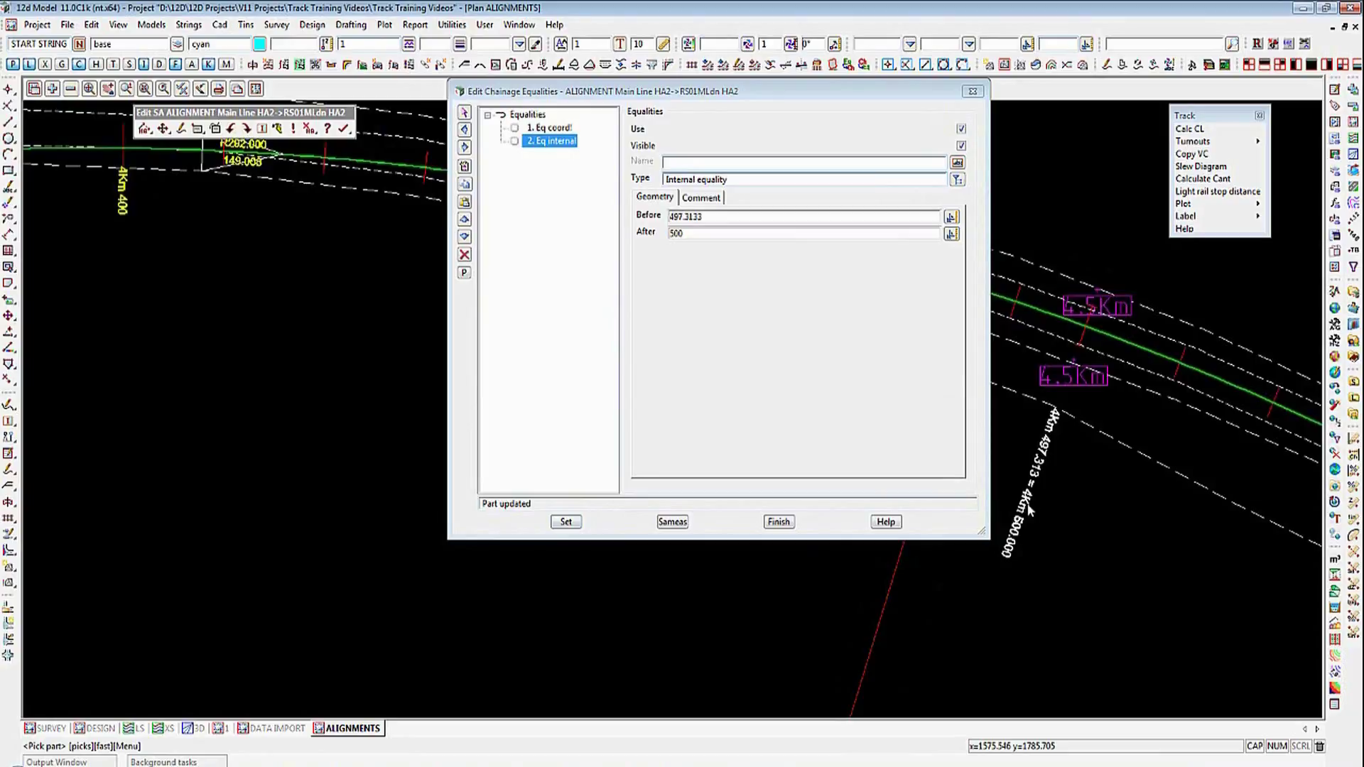
# Step: Insert a third chainage equality with the type K-post coord and name it 5Km
pyautogui.click(465, 168)
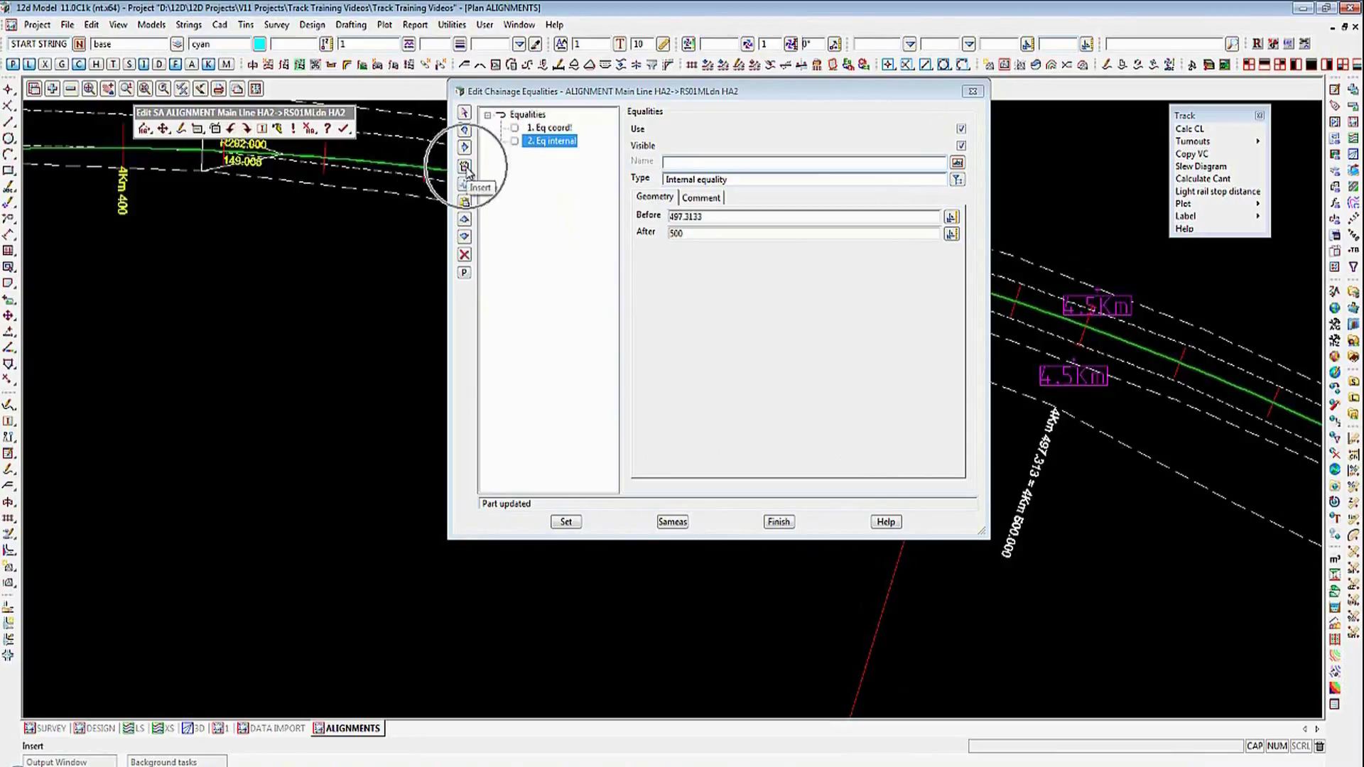
pyautogui.click(957, 180)
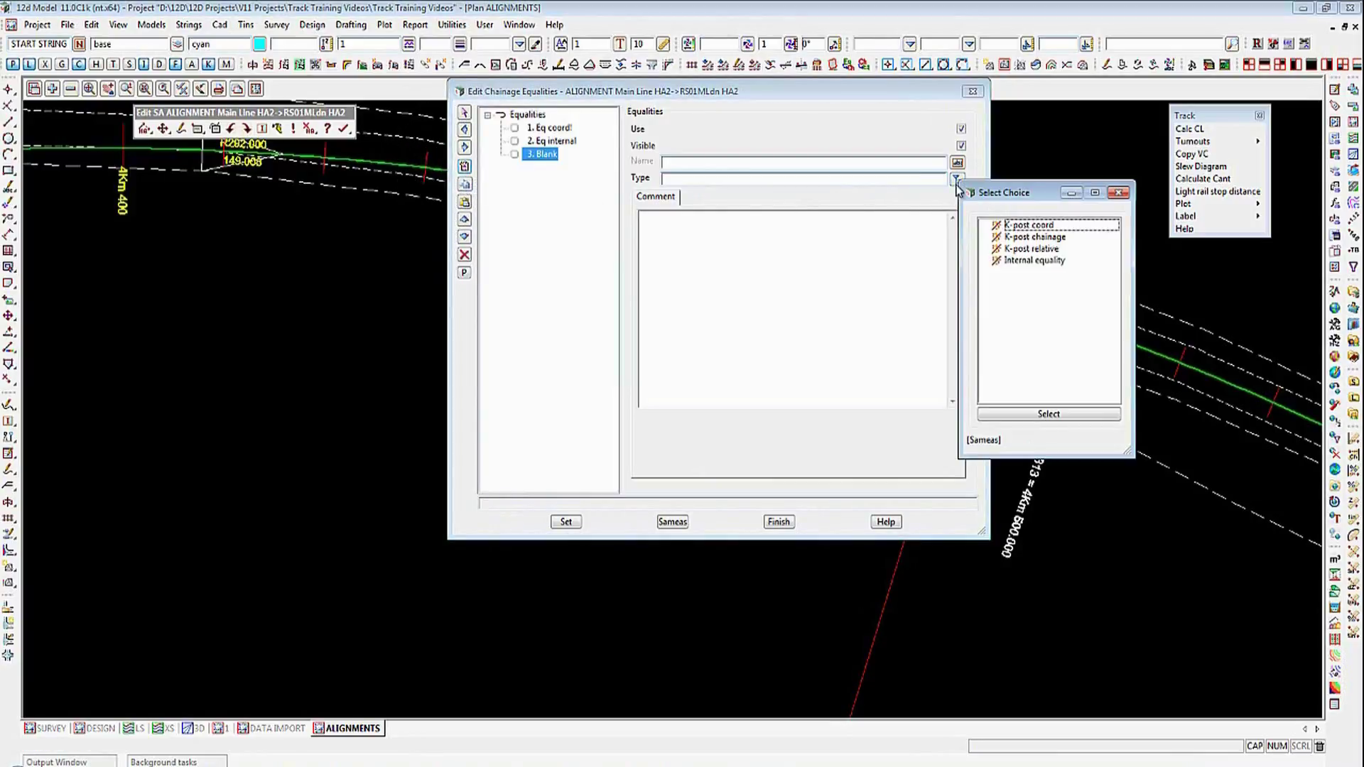
pyautogui.doubleClick(1030, 225)
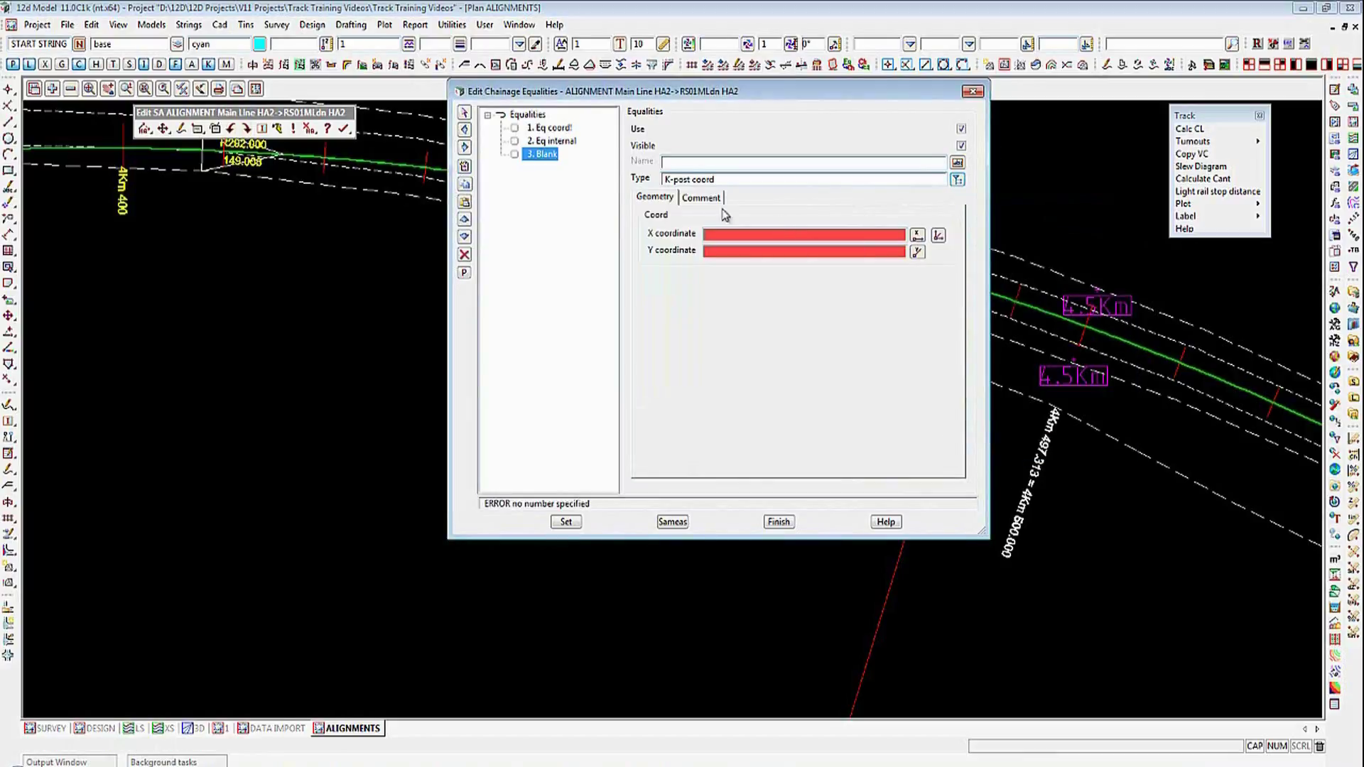
pyautogui.click(691, 164)
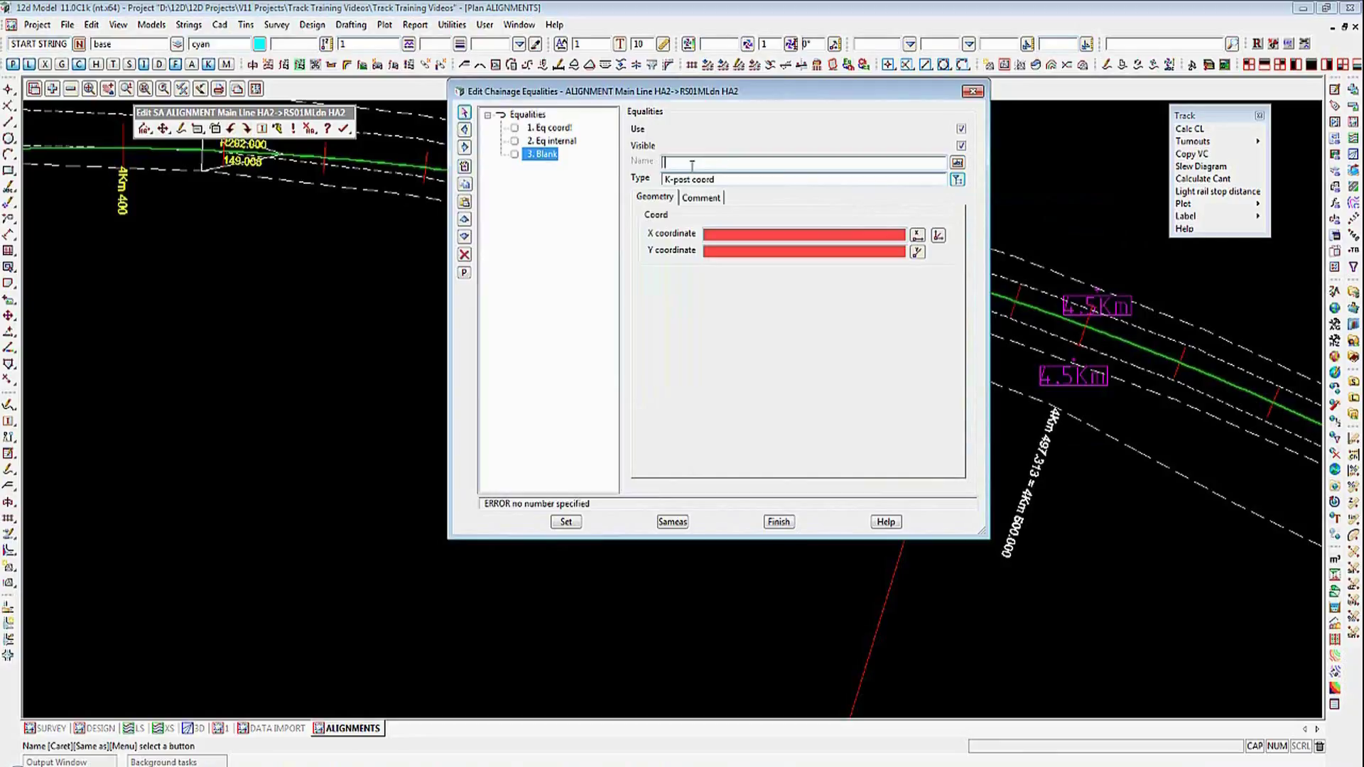
pyautogui.write('S')
pyautogui.write('Km')
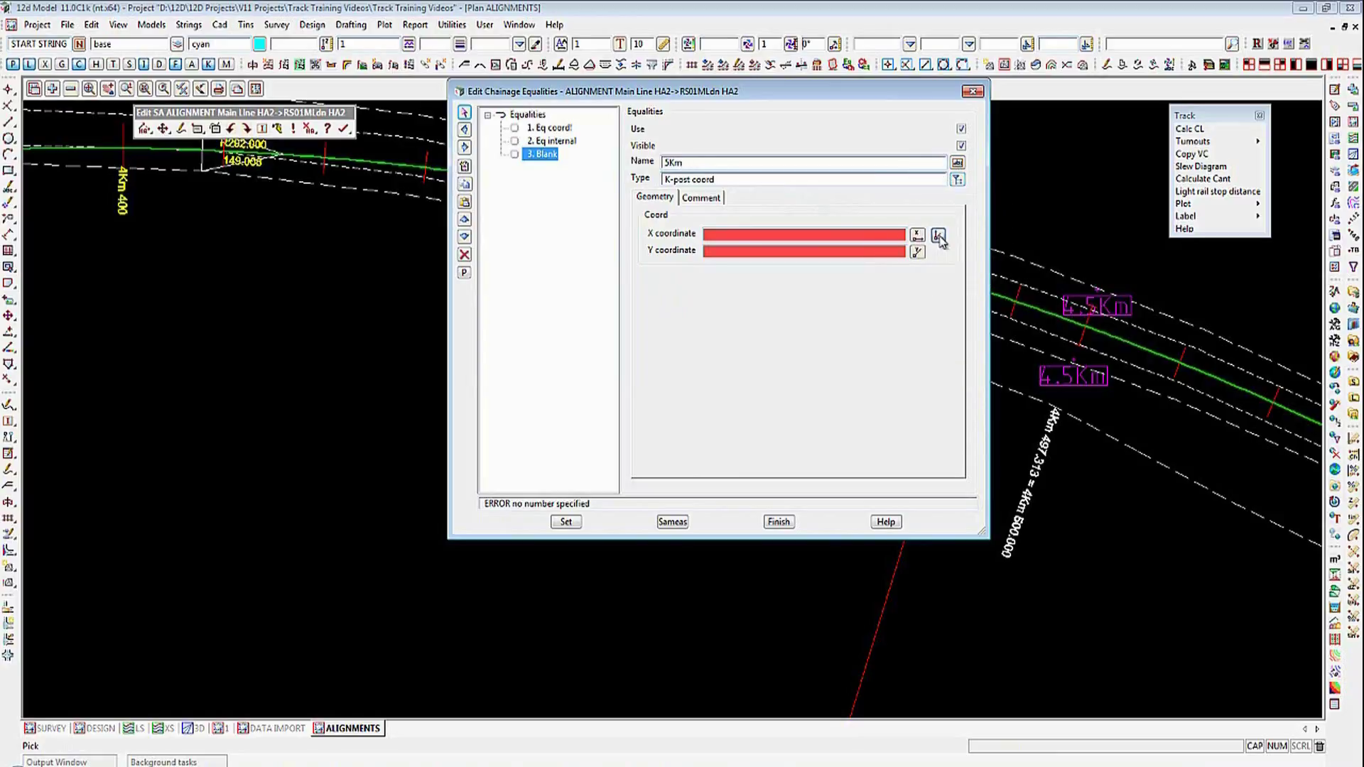
# Step: Take the 5Km equality's coordinates from the 5.0Km post in plan and apply it
pyautogui.click(938, 235)
pyautogui.scroll(-5, 287, 299)
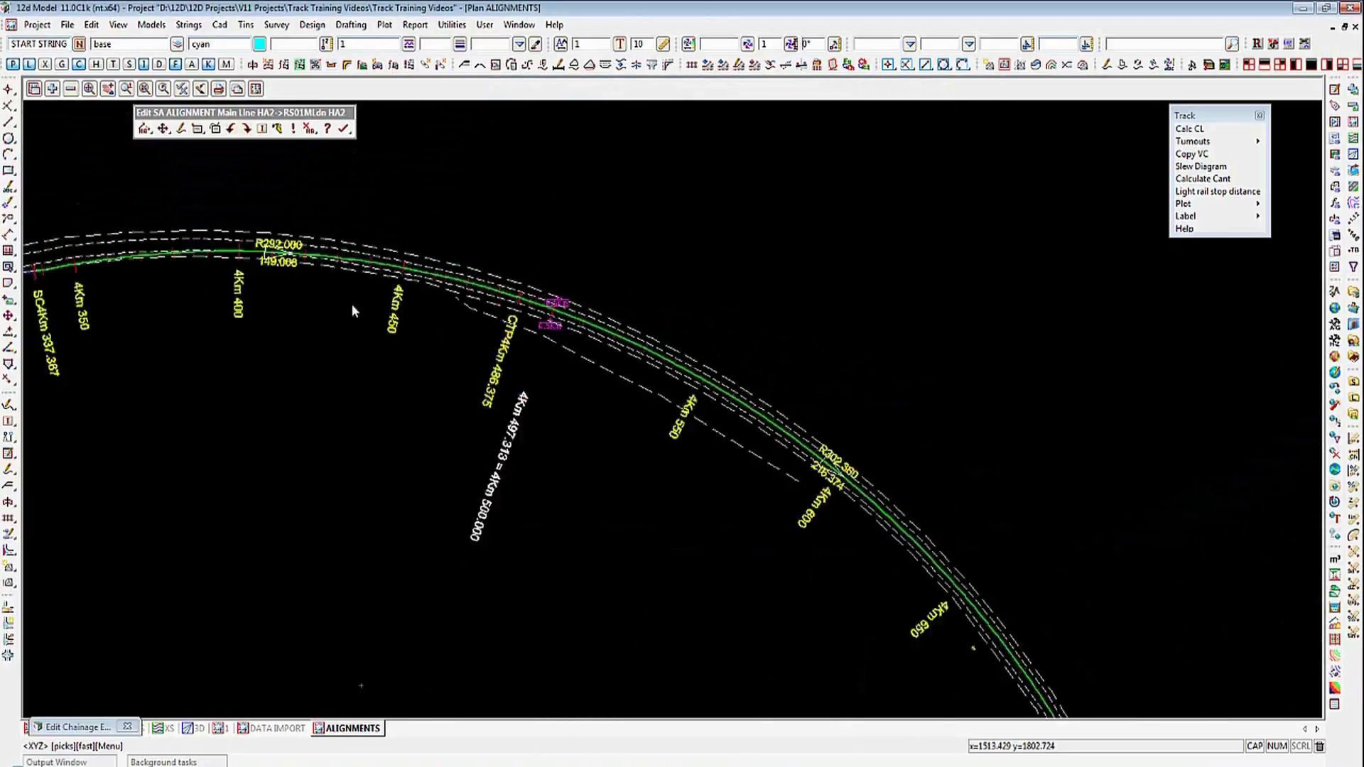
pyautogui.scroll(-3, 474, 284)
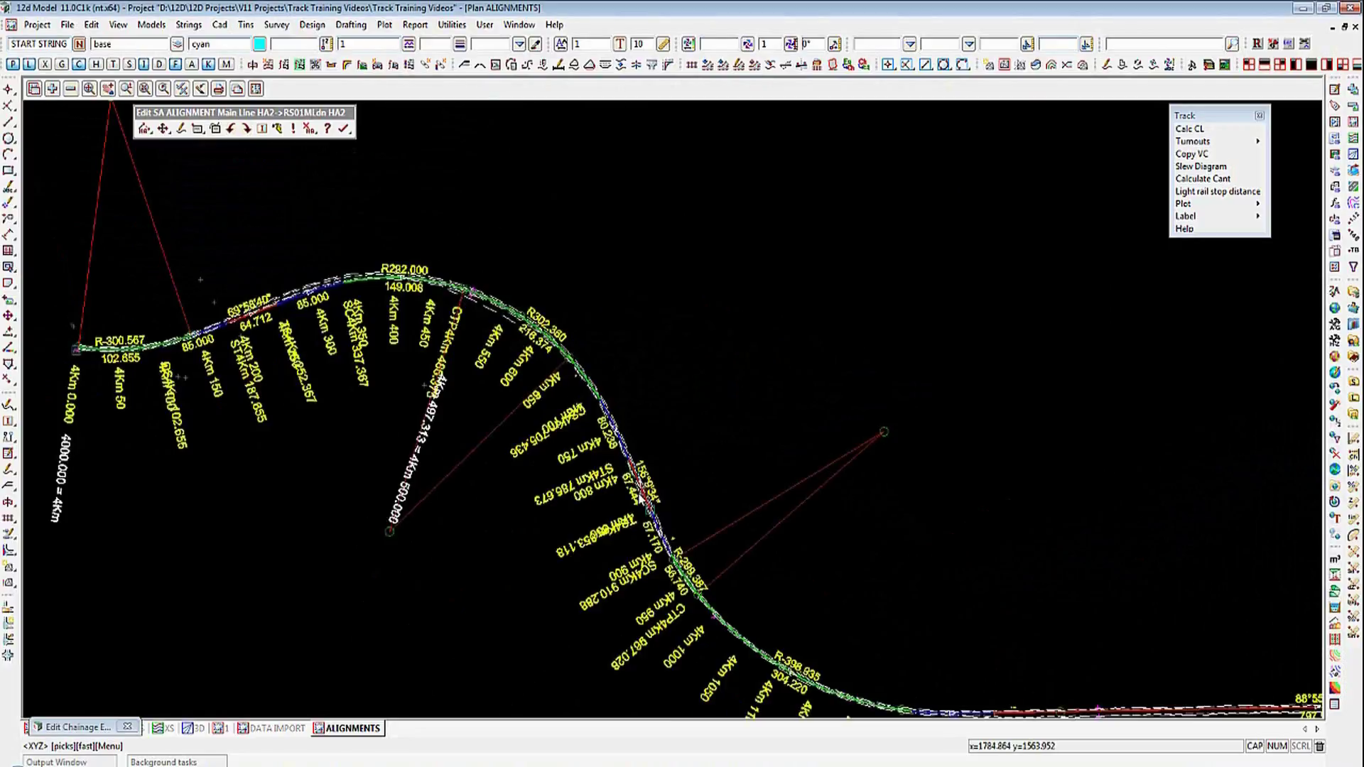
pyautogui.scroll(2, 642, 499)
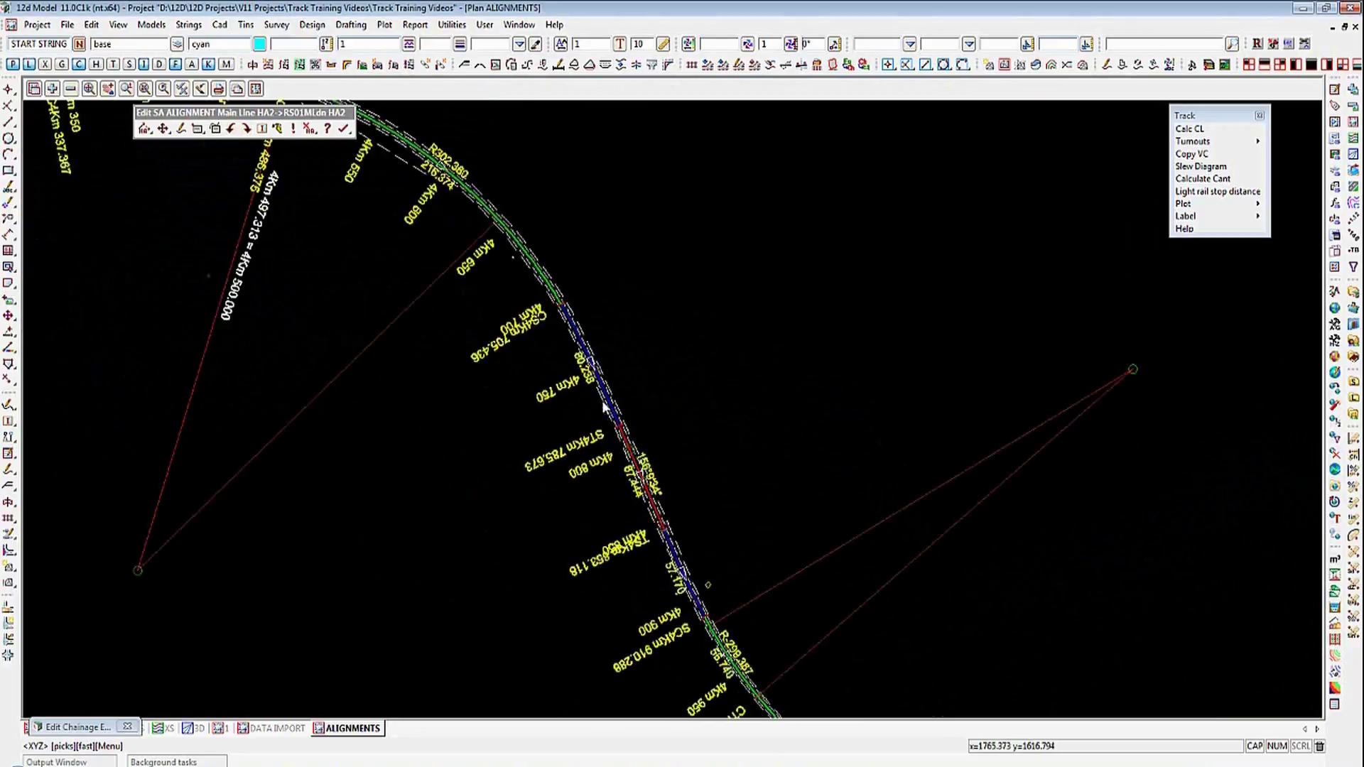
pyautogui.scroll(-1, 596, 392)
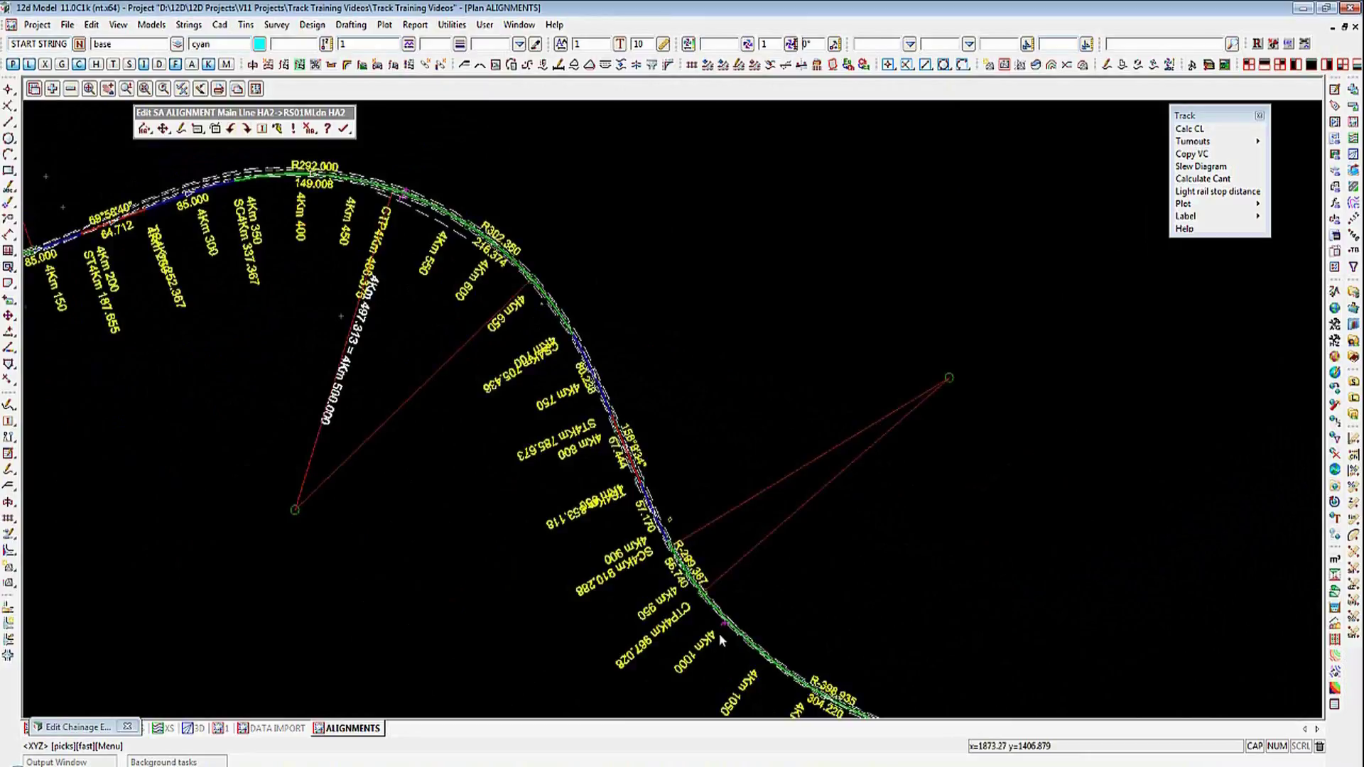
pyautogui.scroll(2, 718, 633)
pyautogui.scroll(3, 735, 620)
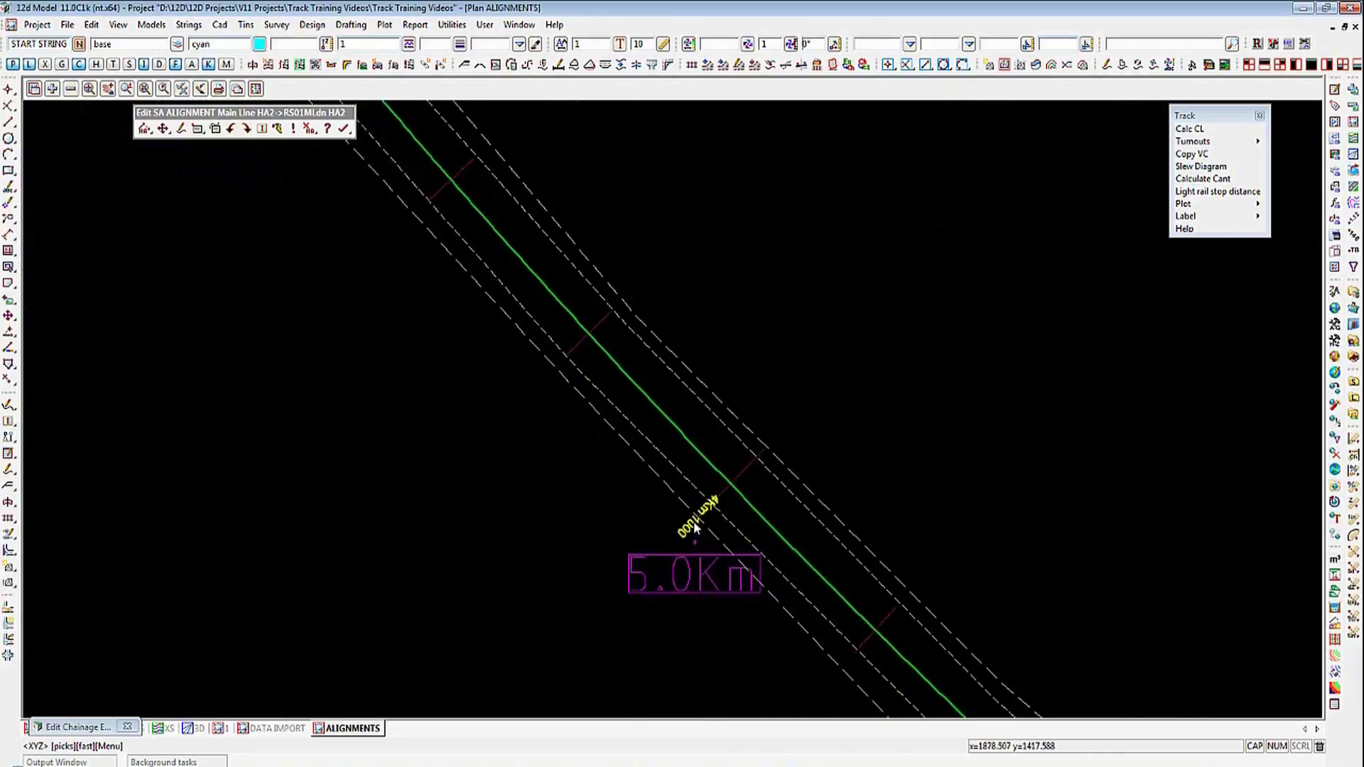
pyautogui.click(694, 542)
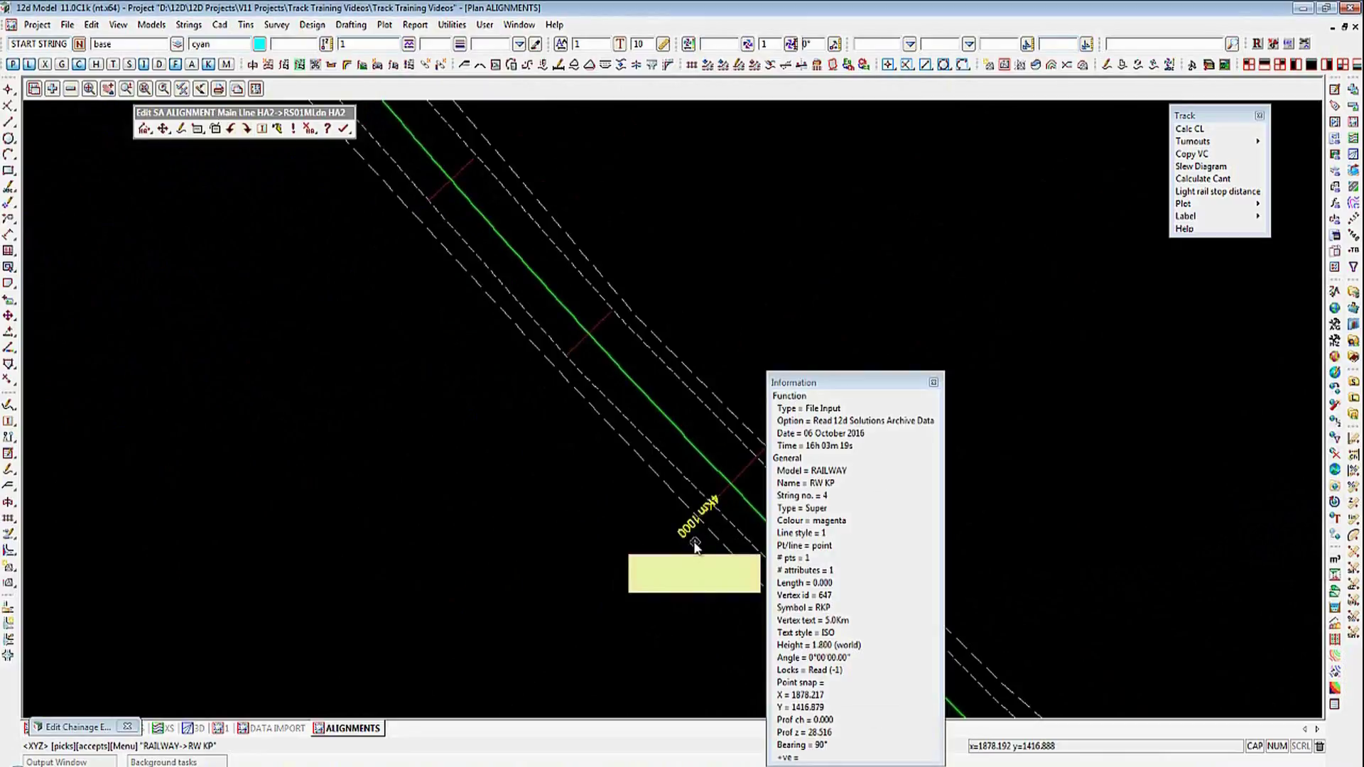
pyautogui.middleClick(694, 544)
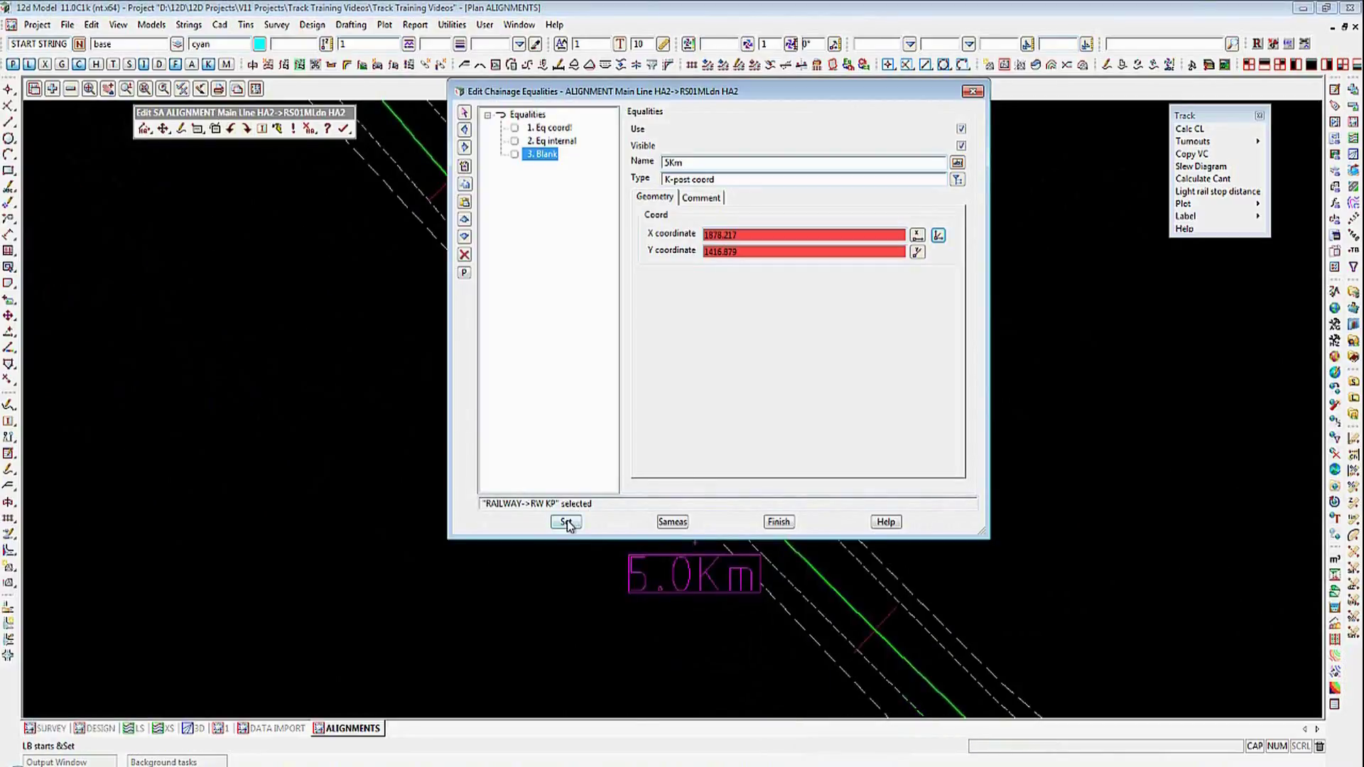
pyautogui.click(566, 522)
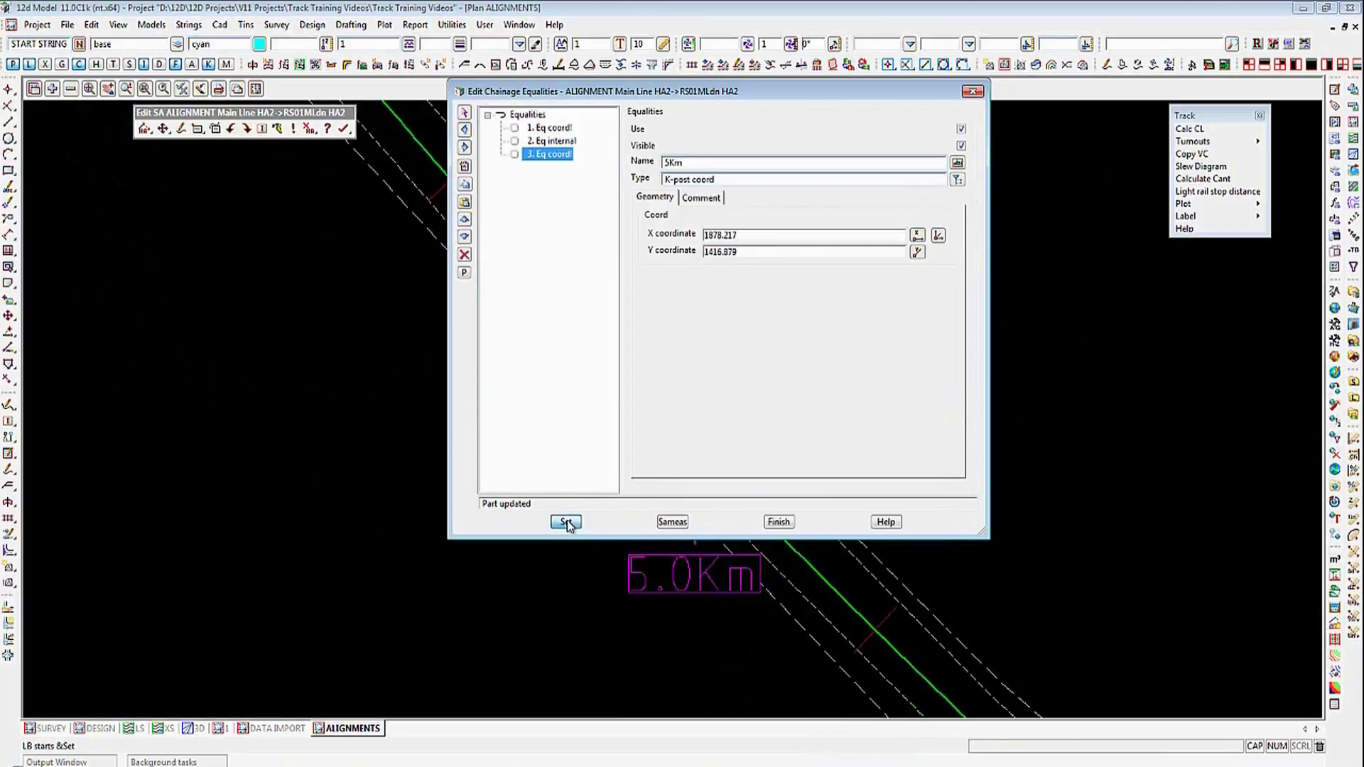
pyautogui.click(420, 87)
pyautogui.scroll(-2, 399, 368)
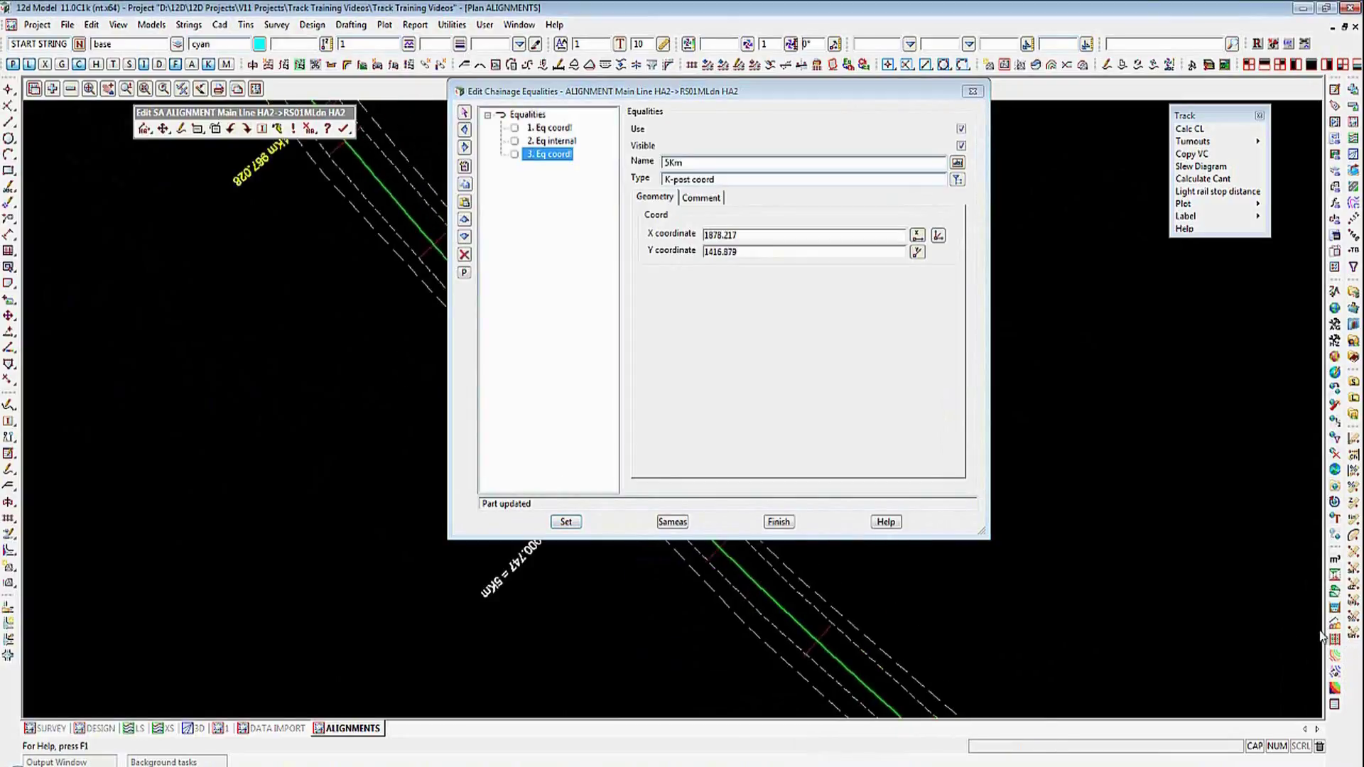
pyautogui.scroll(-3, 1278, 631)
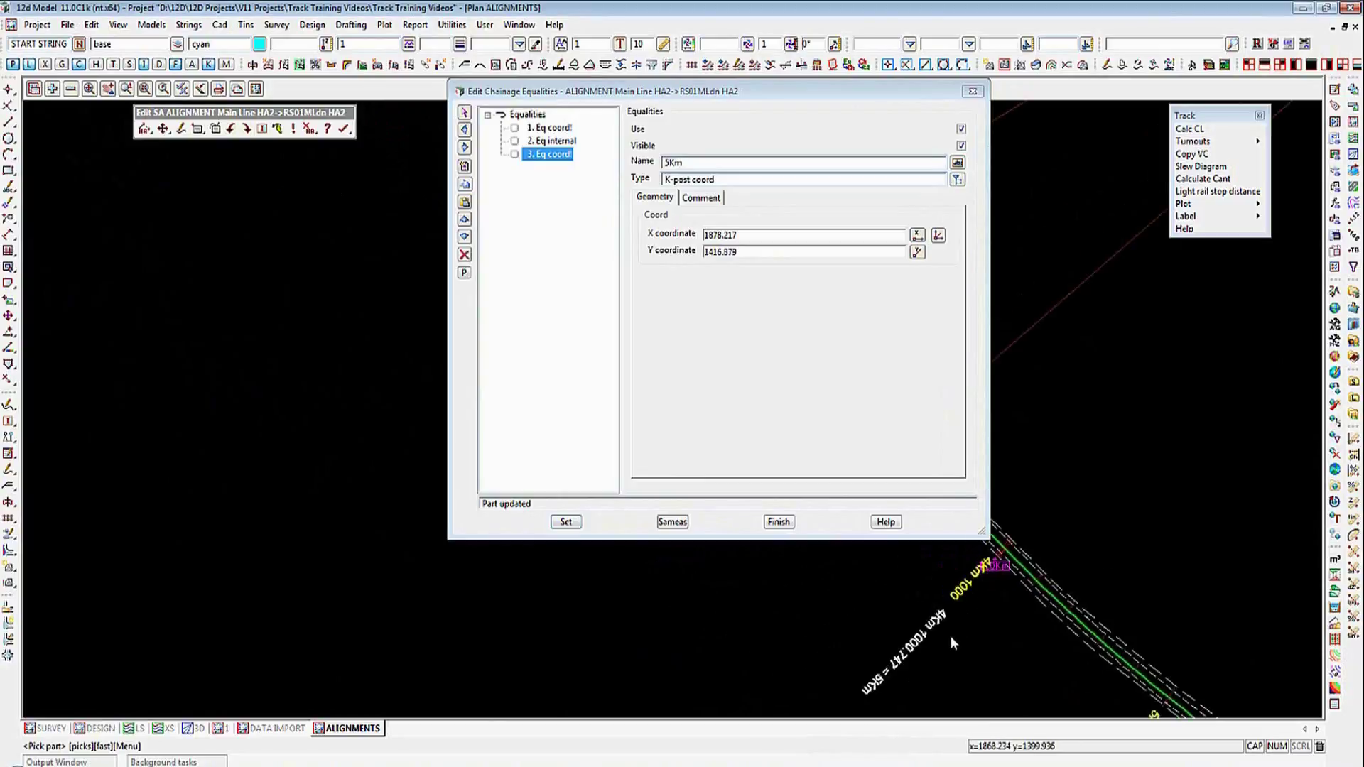
pyautogui.scroll(-1, 1041, 483)
pyautogui.scroll(1, 951, 646)
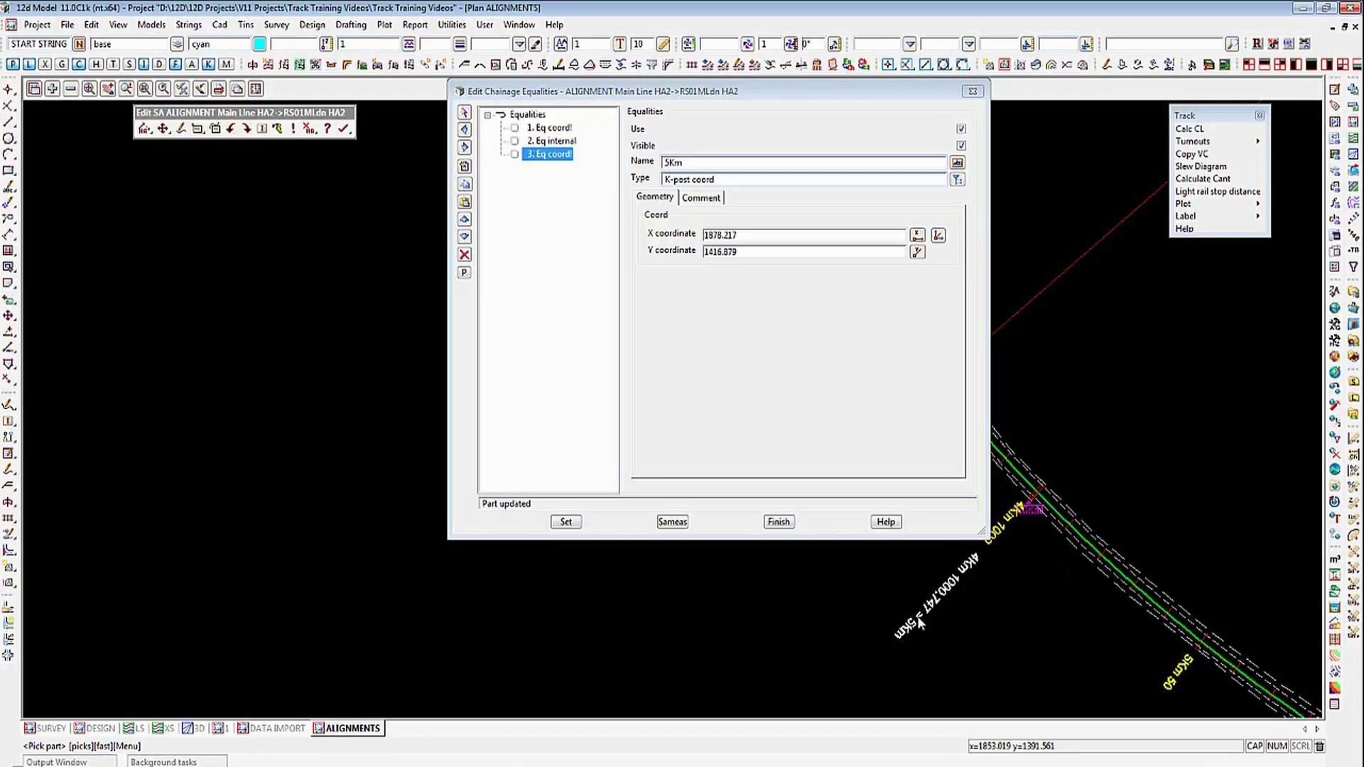
# Step: Insert a fourth chainage equality with the type K-post coord and name it X
pyautogui.click(467, 170)
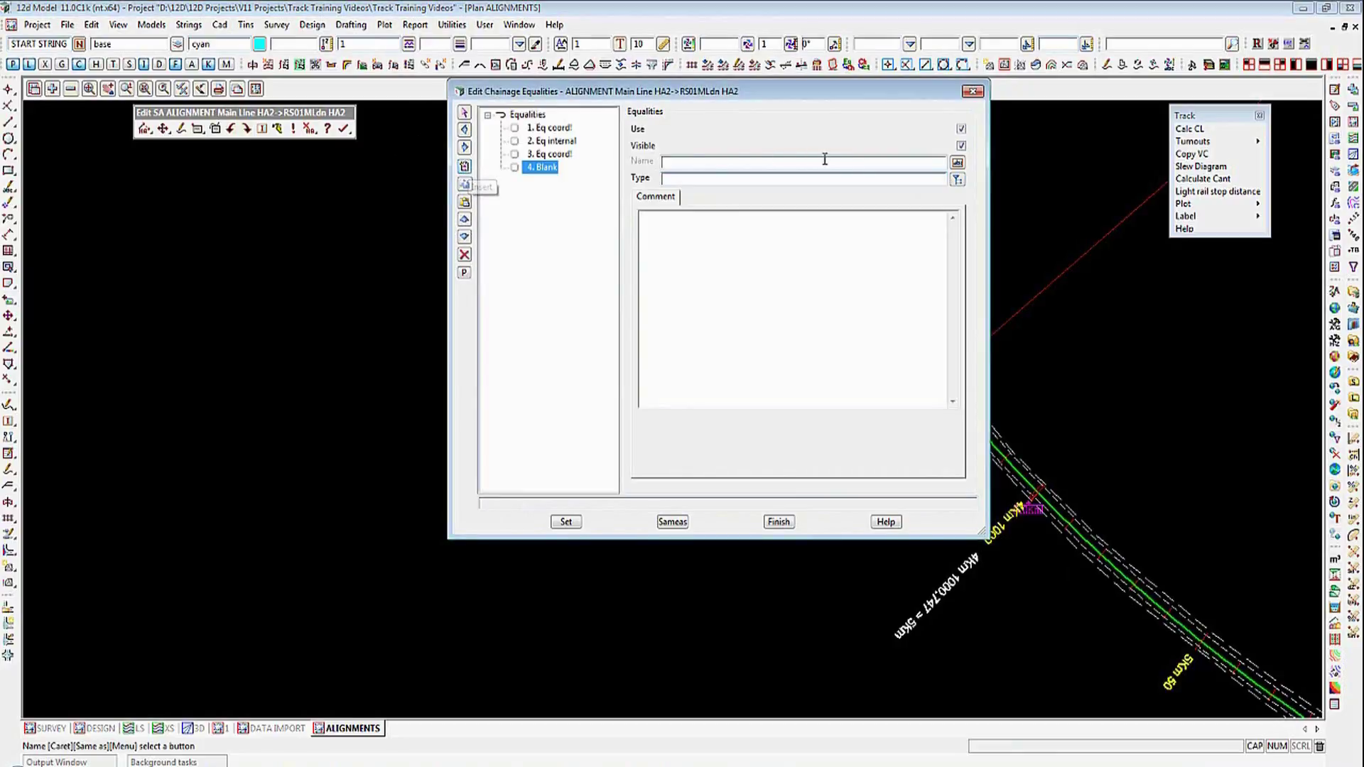
pyautogui.click(957, 180)
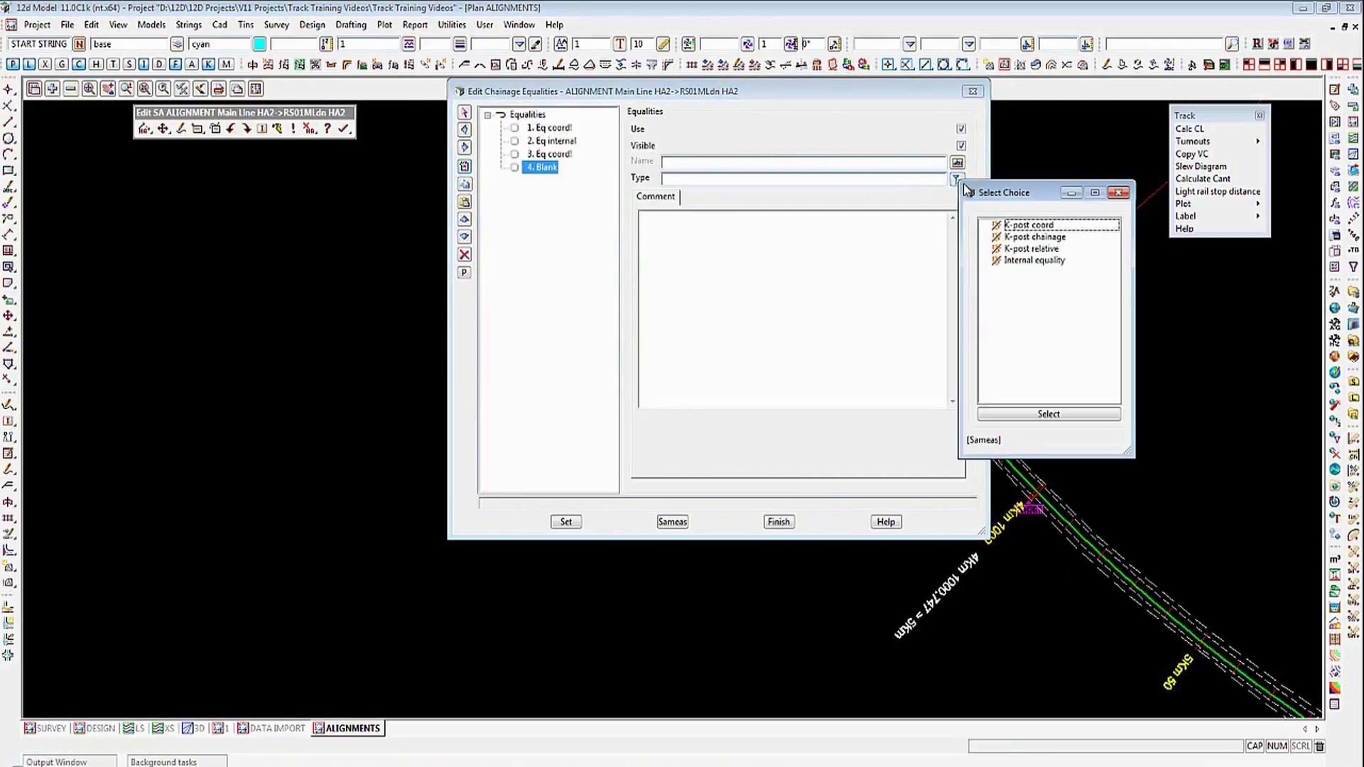
pyautogui.doubleClick(1036, 228)
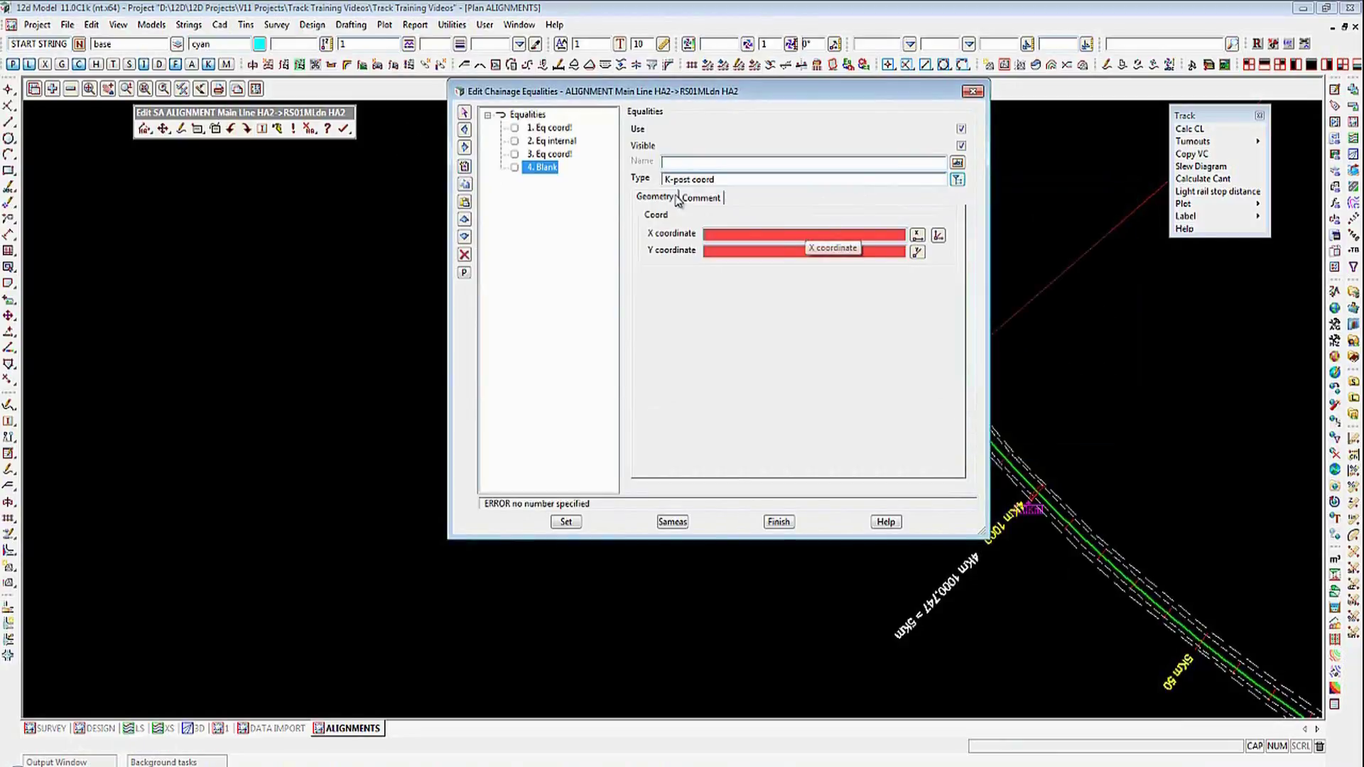
pyautogui.click(669, 162)
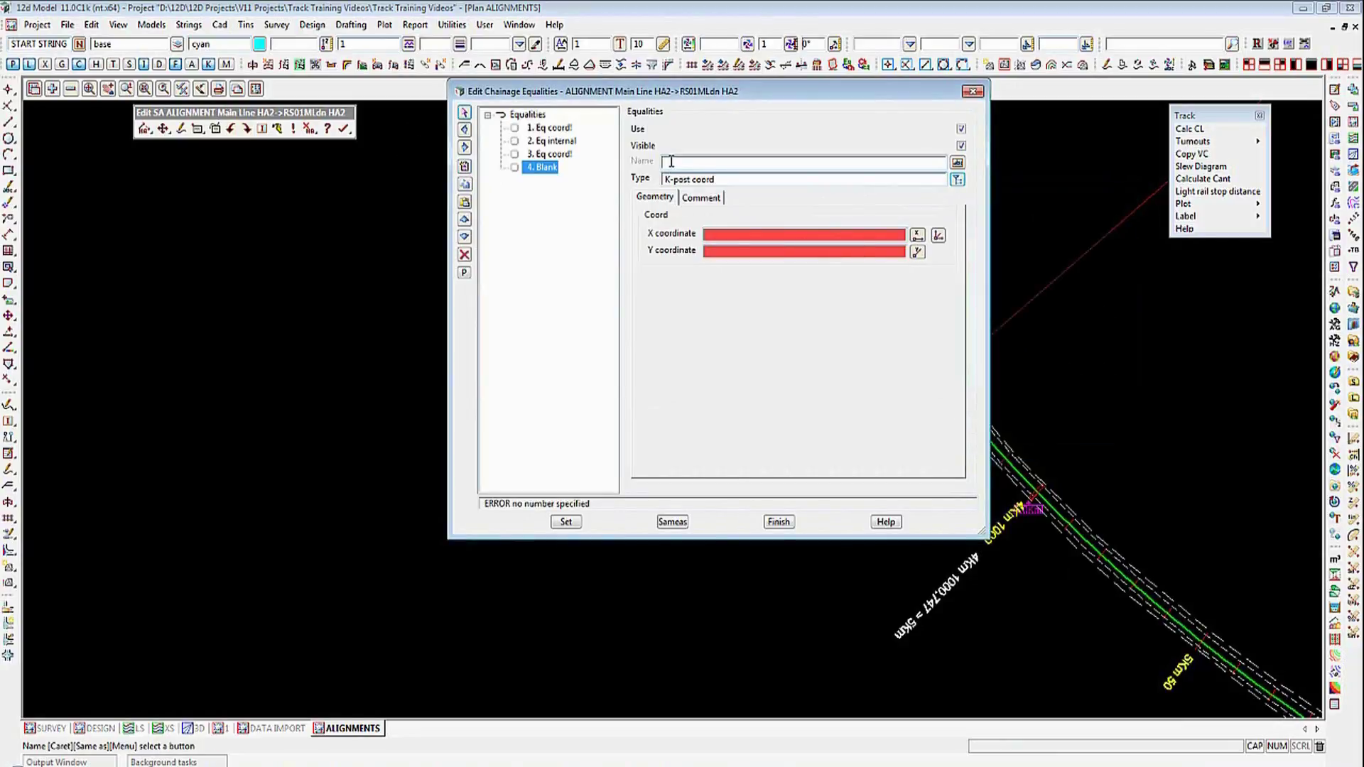
pyautogui.write('X')
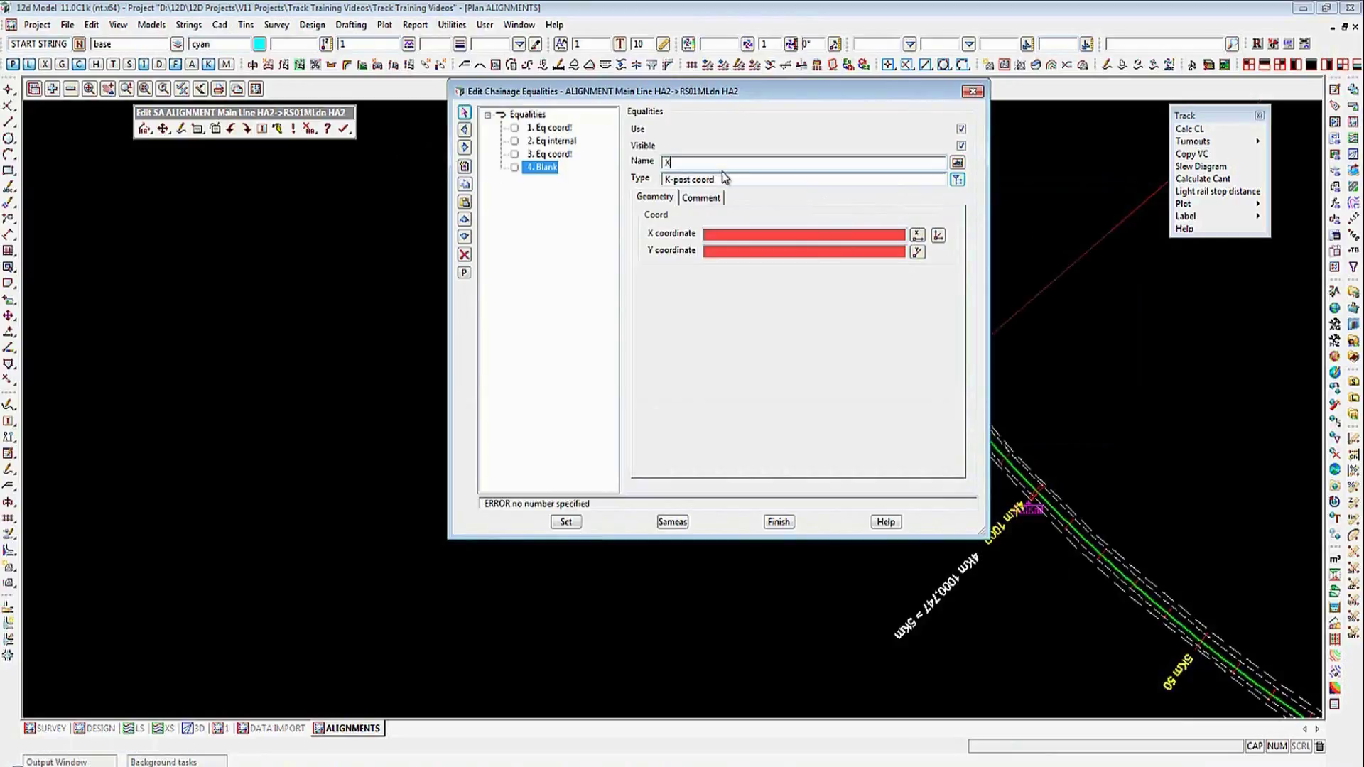
# Step: Take equality X's coordinates from the 5.5Km post on the north side of the track and apply it
pyautogui.click(938, 238)
pyautogui.scroll(-4, 568, 236)
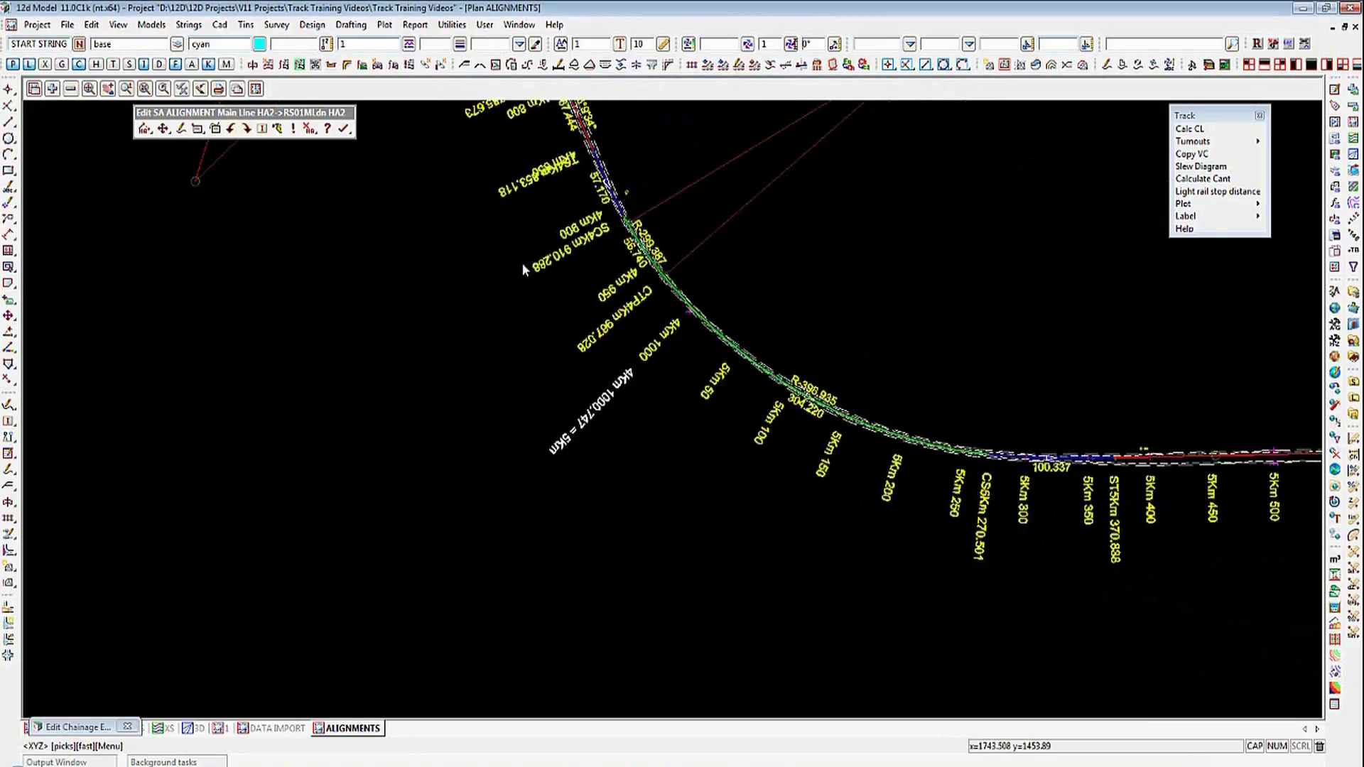
pyautogui.scroll(4, 1071, 406)
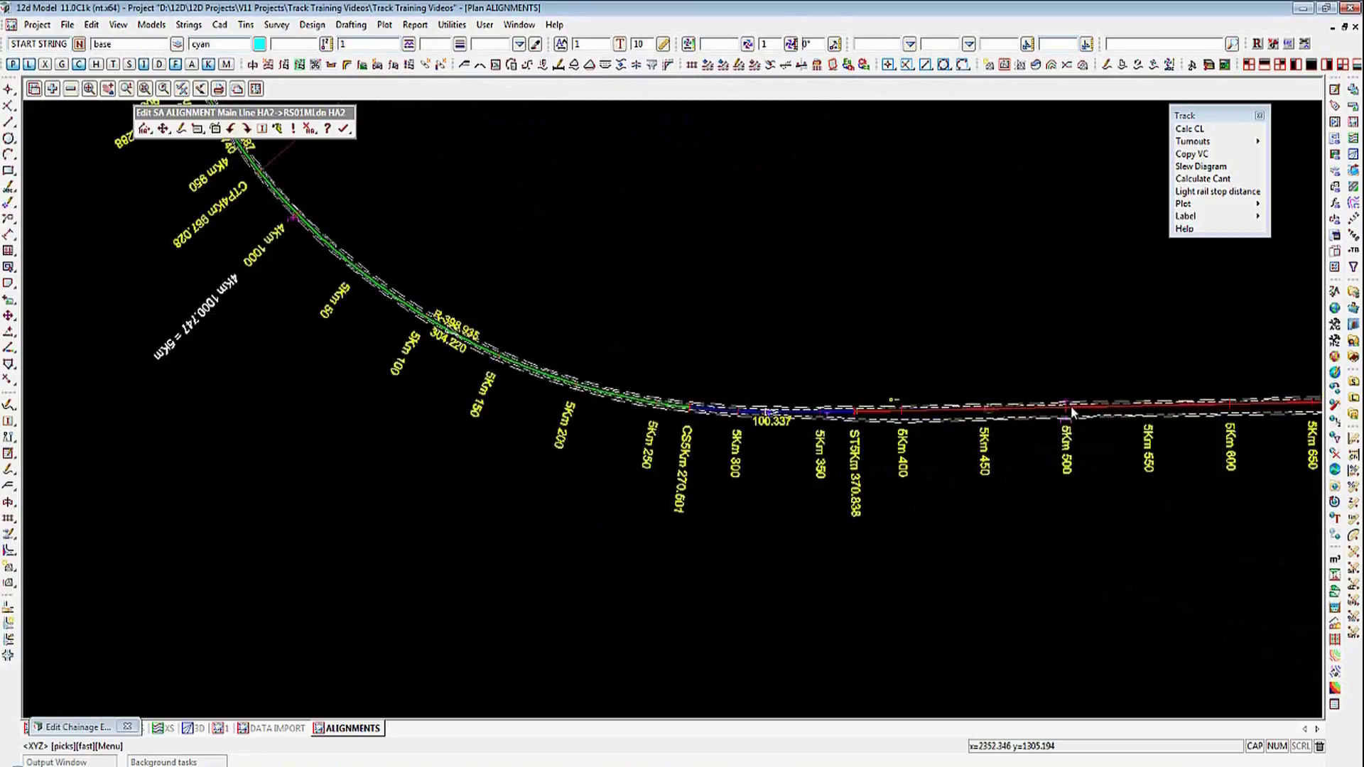
pyautogui.scroll(2, 1062, 448)
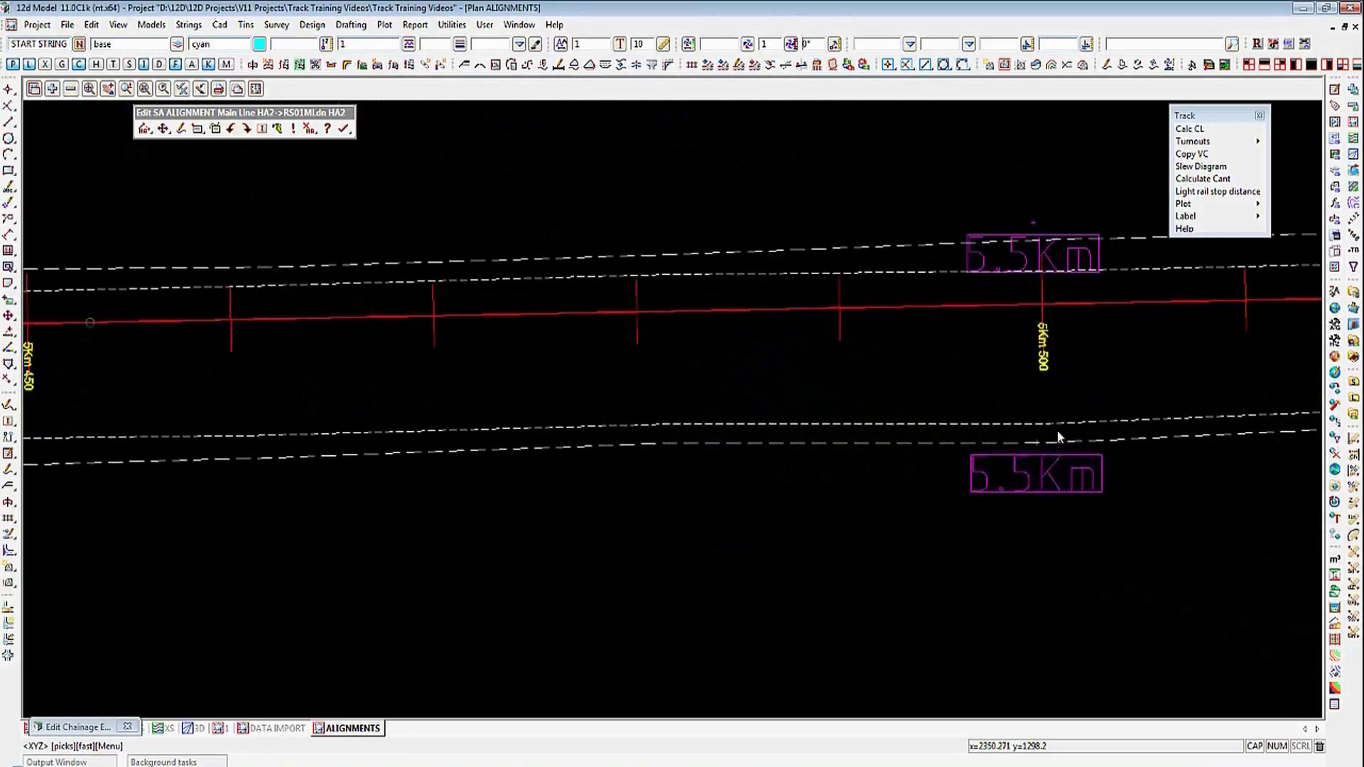
pyautogui.click(1033, 223)
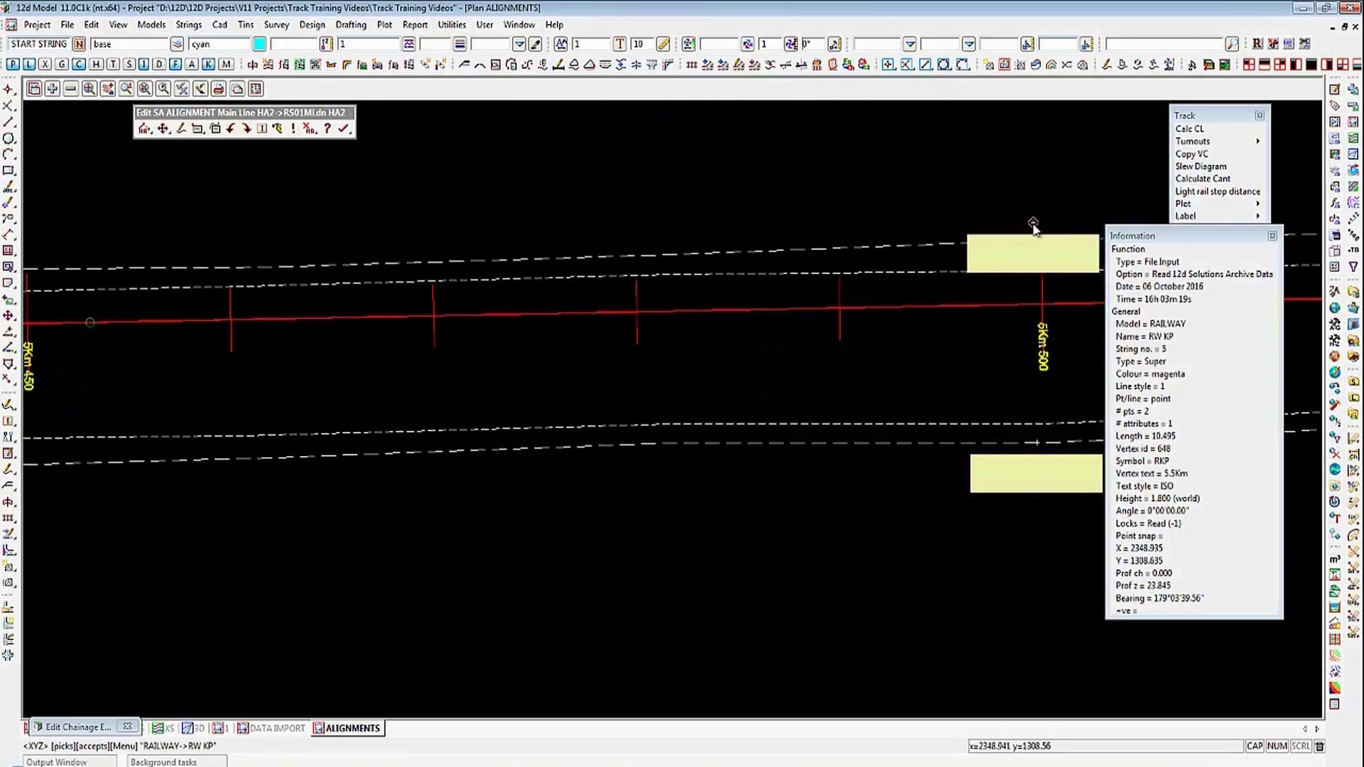
pyautogui.middleClick(1033, 224)
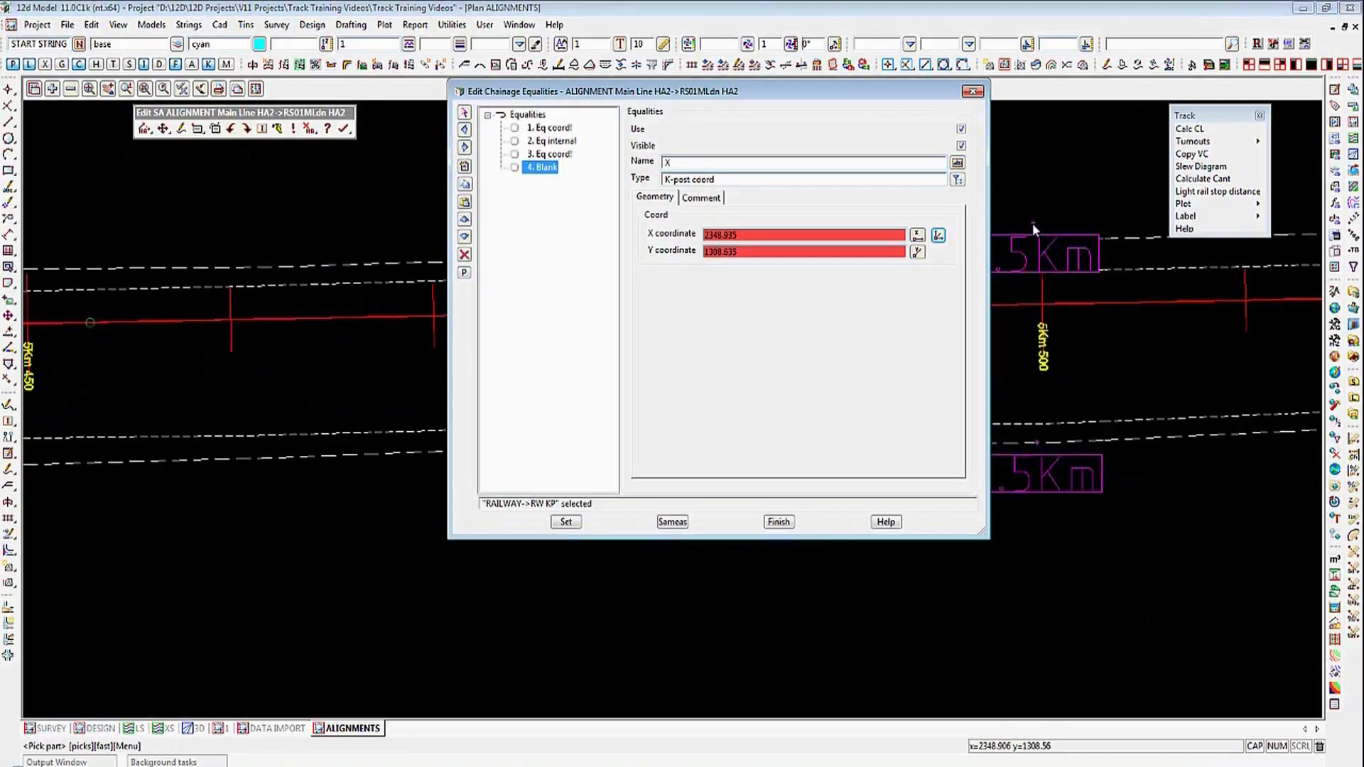
pyautogui.click(564, 522)
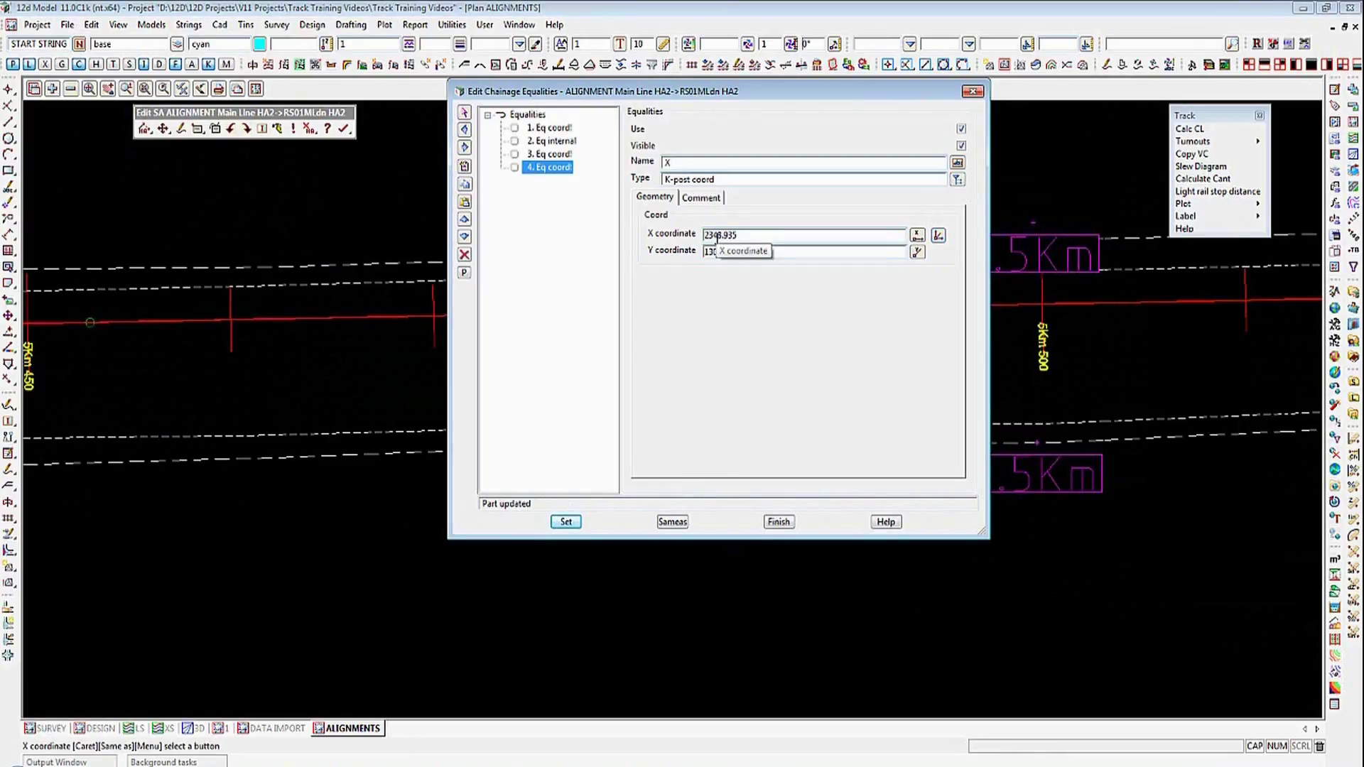
pyautogui.click(1105, 98)
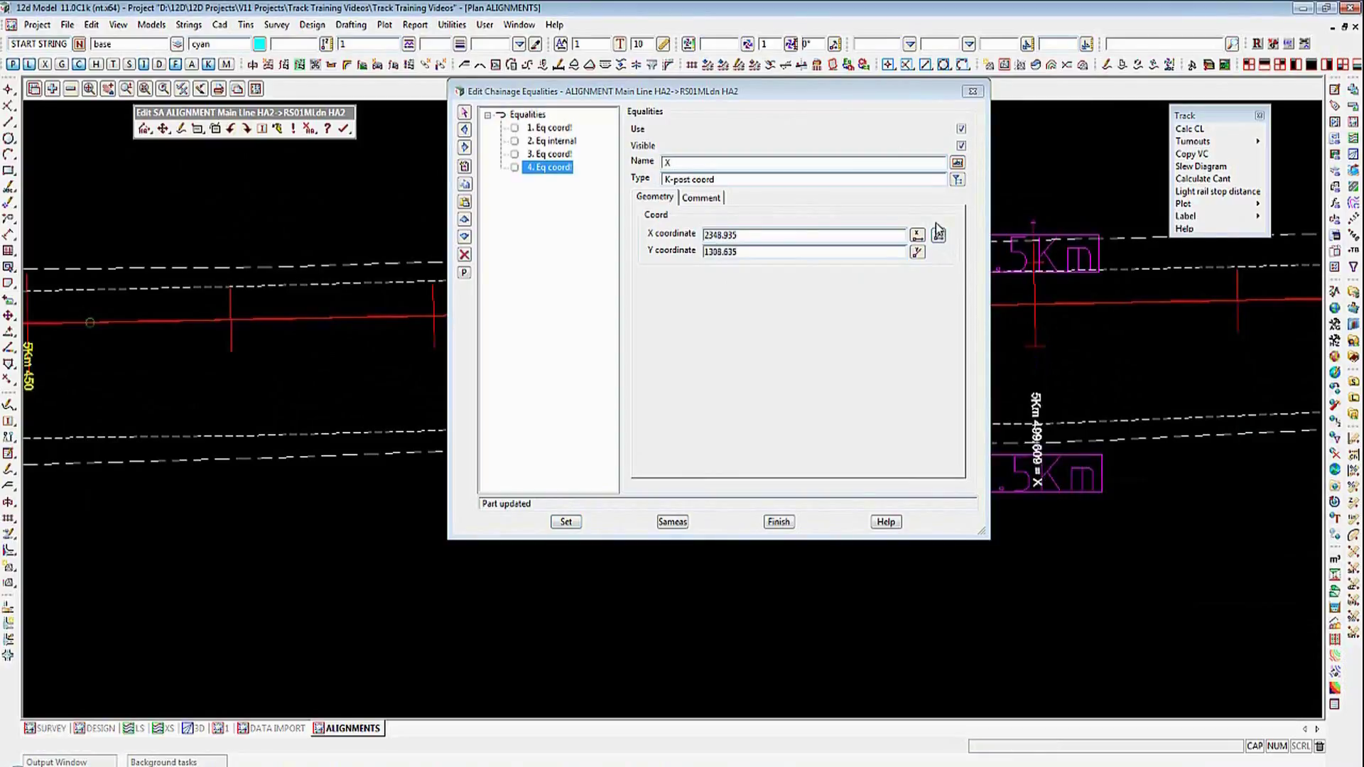
# Step: Change the fourth chainage equality to an Internal equality with 499.609 before and 500 after, and apply it
pyautogui.click(956, 179)
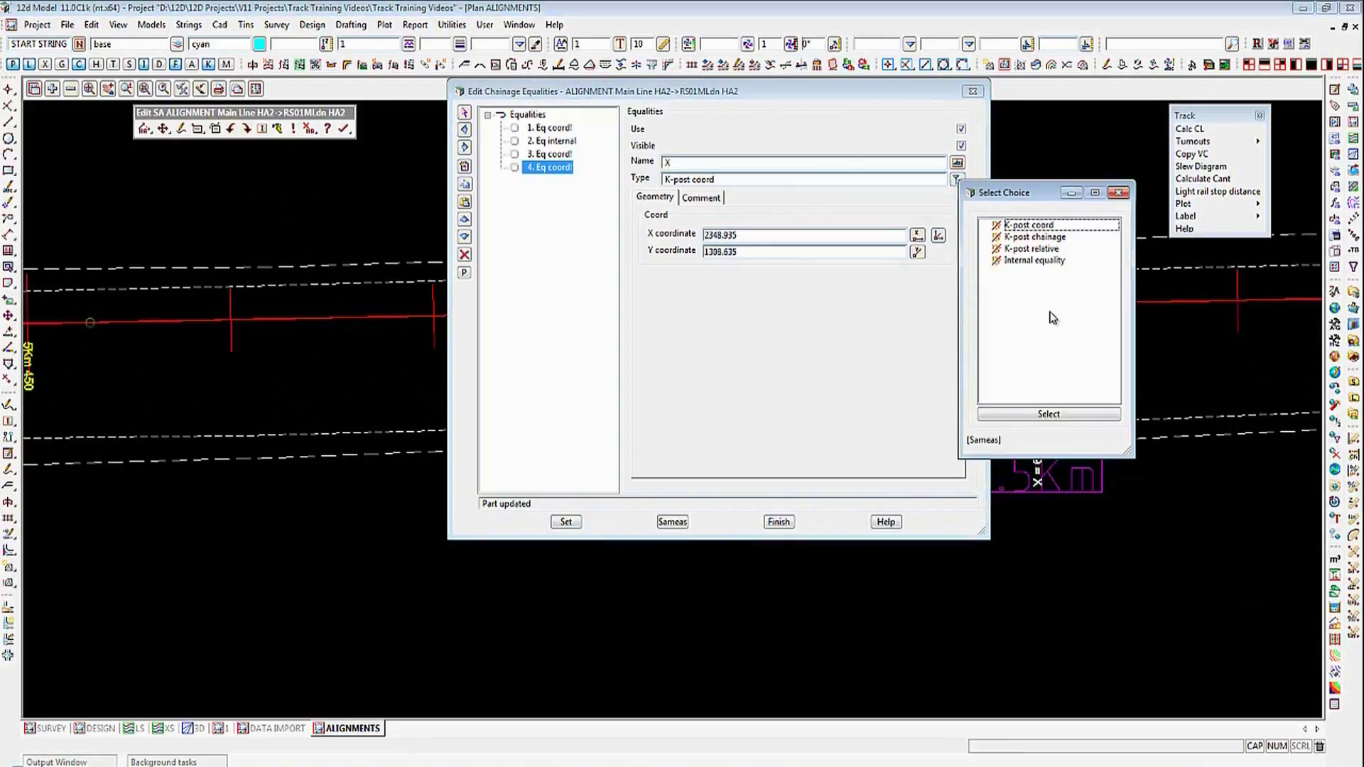
pyautogui.doubleClick(1032, 260)
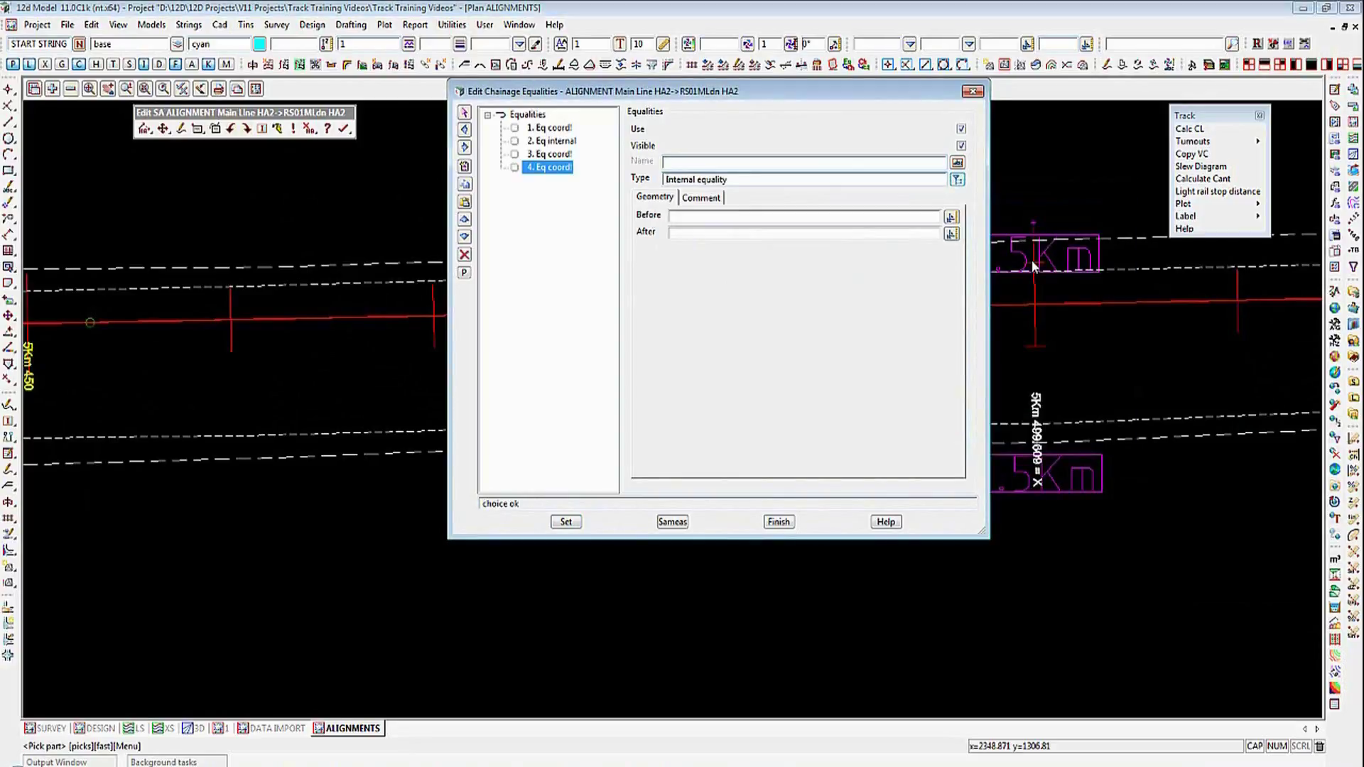
pyautogui.click(738, 216)
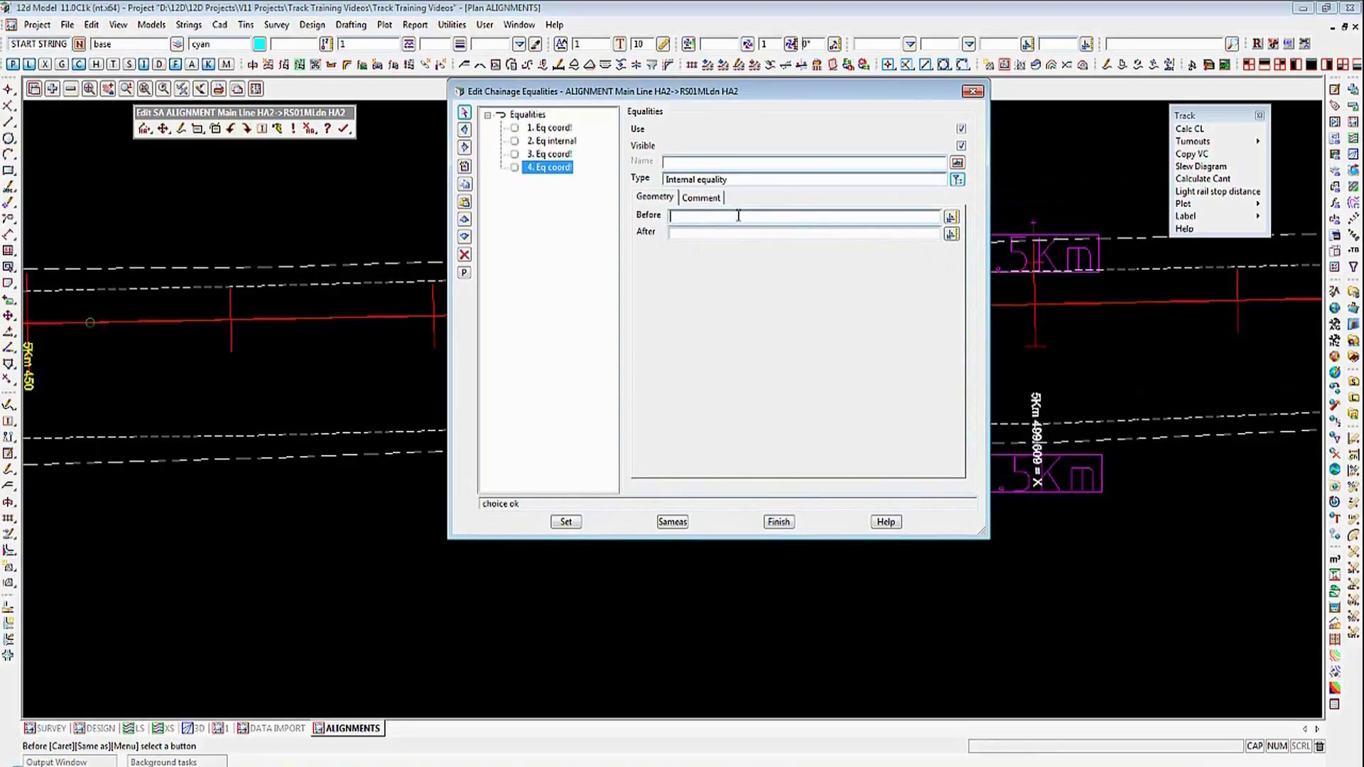
pyautogui.write('499.609')
pyautogui.click(718, 231)
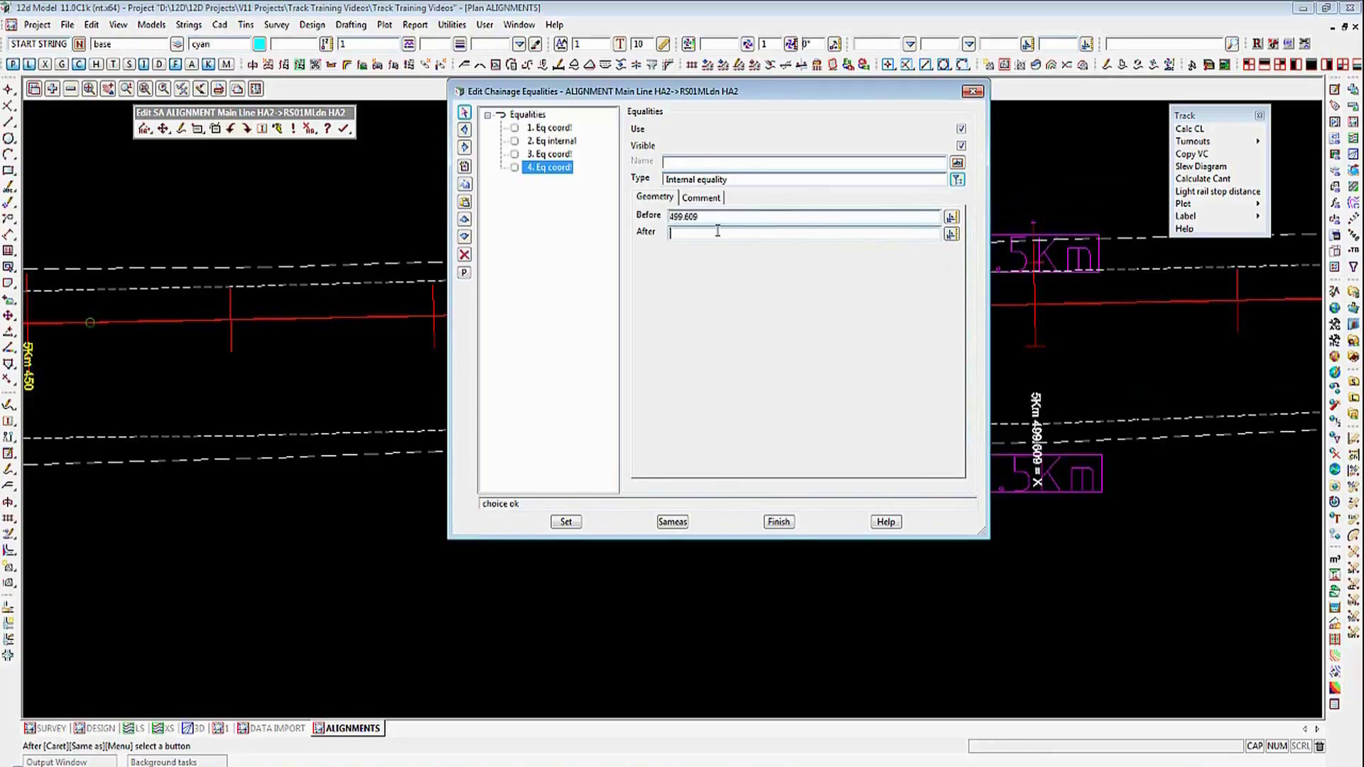
pyautogui.write('500')
pyautogui.click(566, 522)
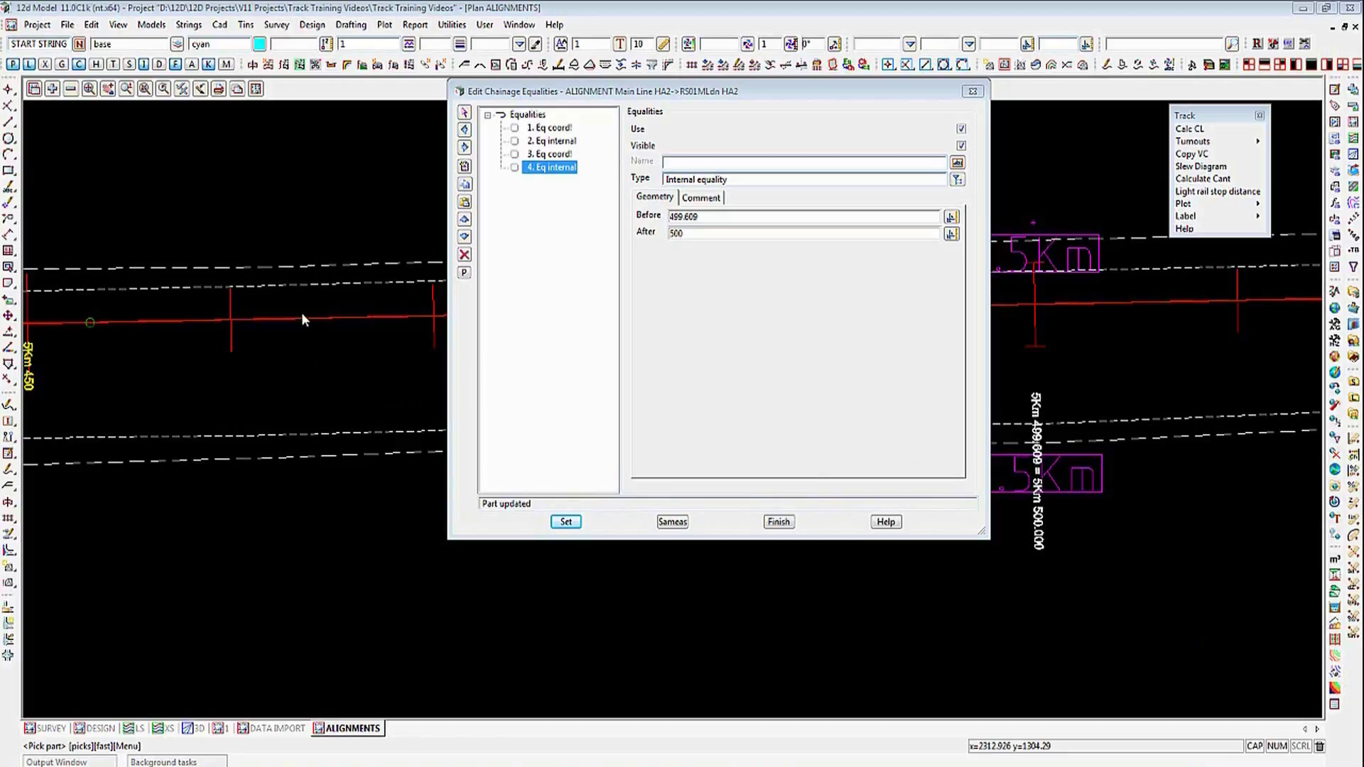
# Step: Insert a fifth chainage equality with the type K-post coord and name it 6Km
pyautogui.click(465, 167)
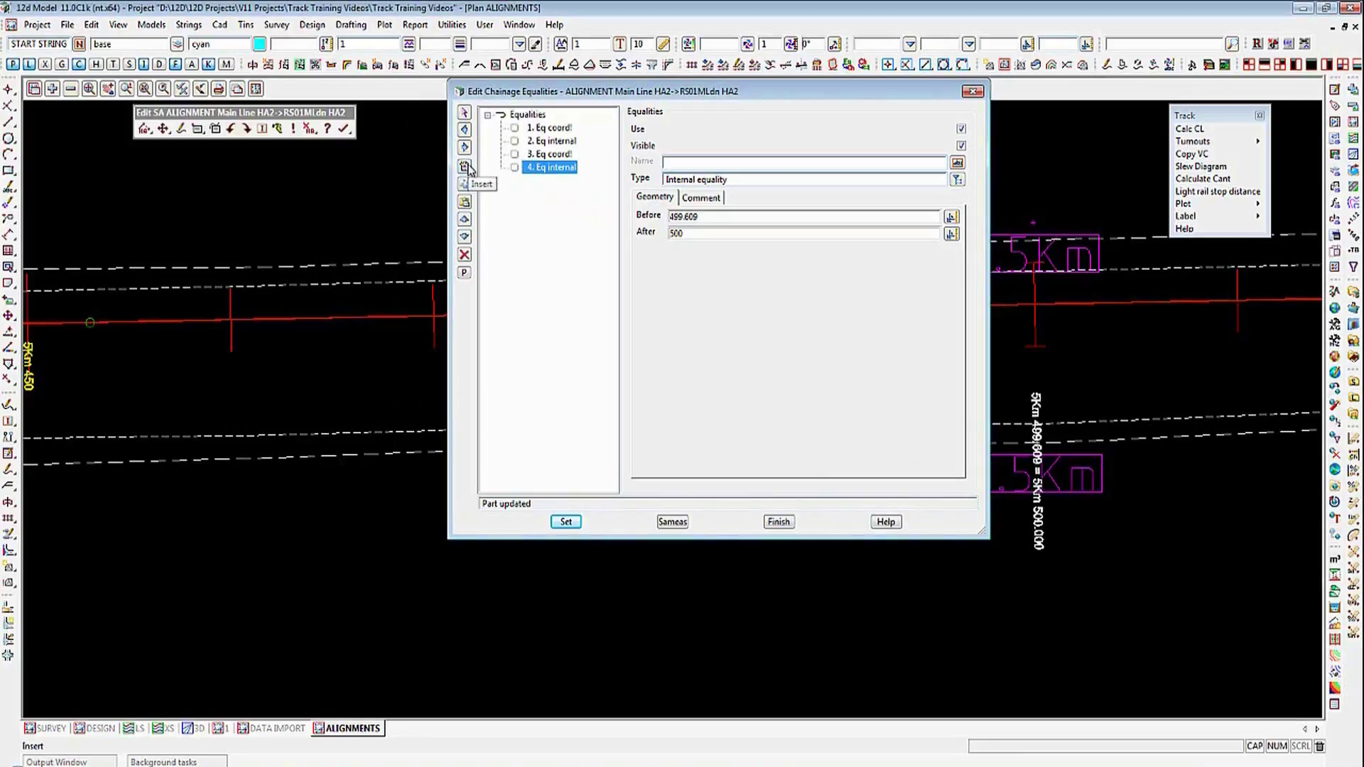
pyautogui.click(465, 167)
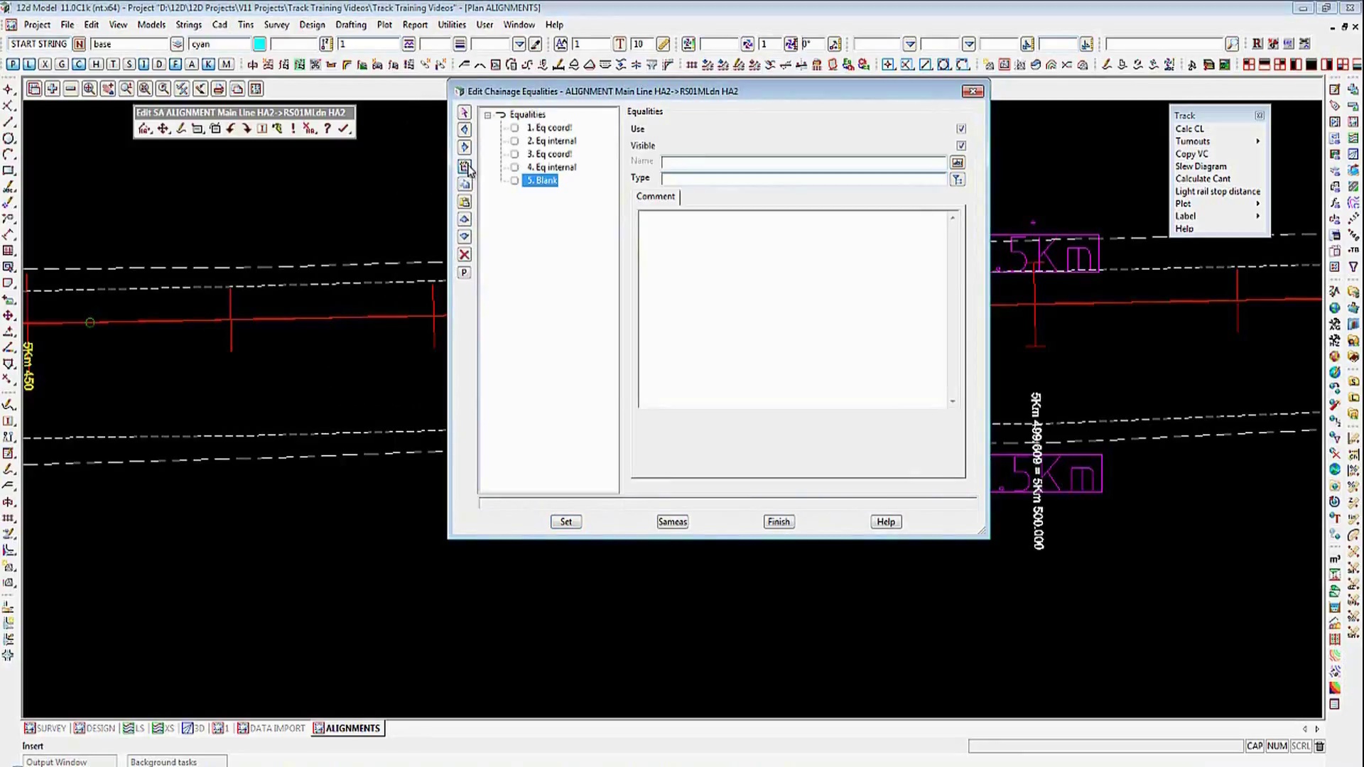
pyautogui.click(957, 178)
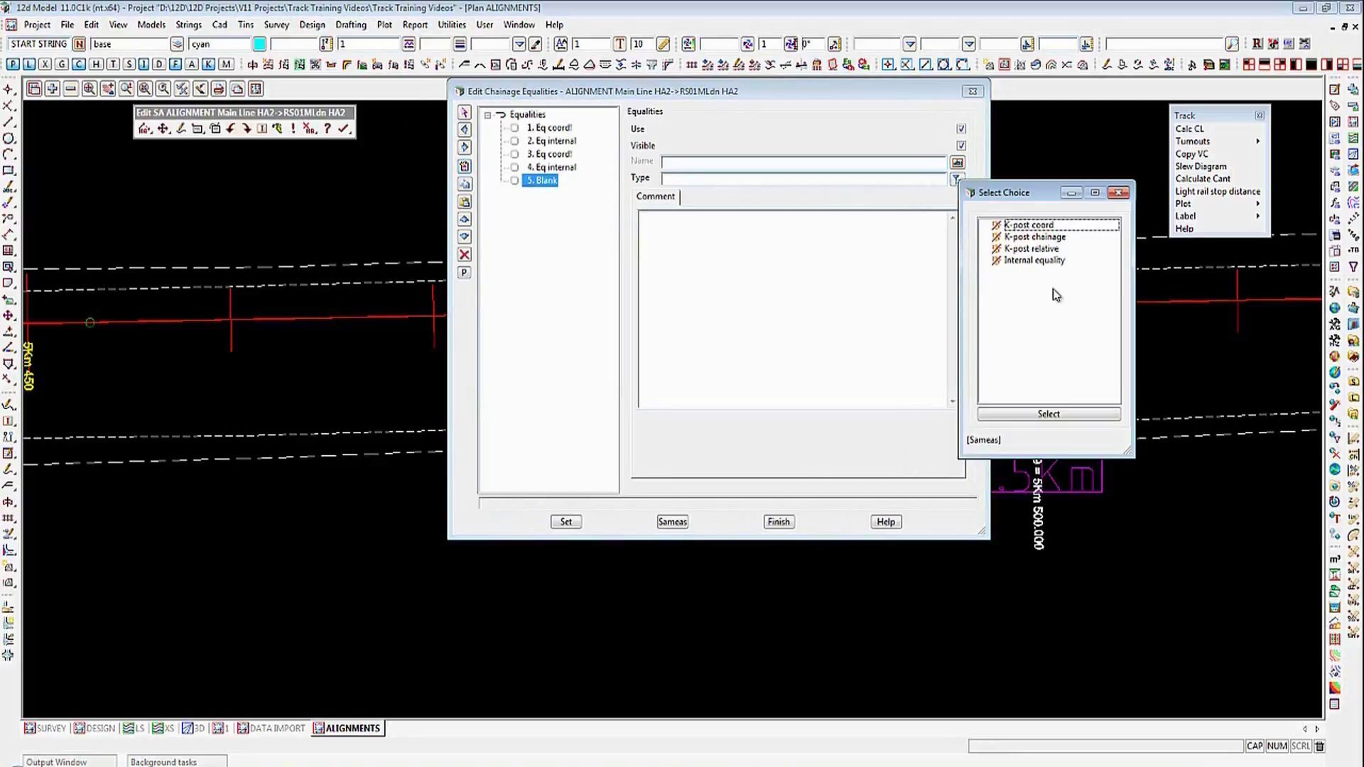
pyautogui.click(1030, 226)
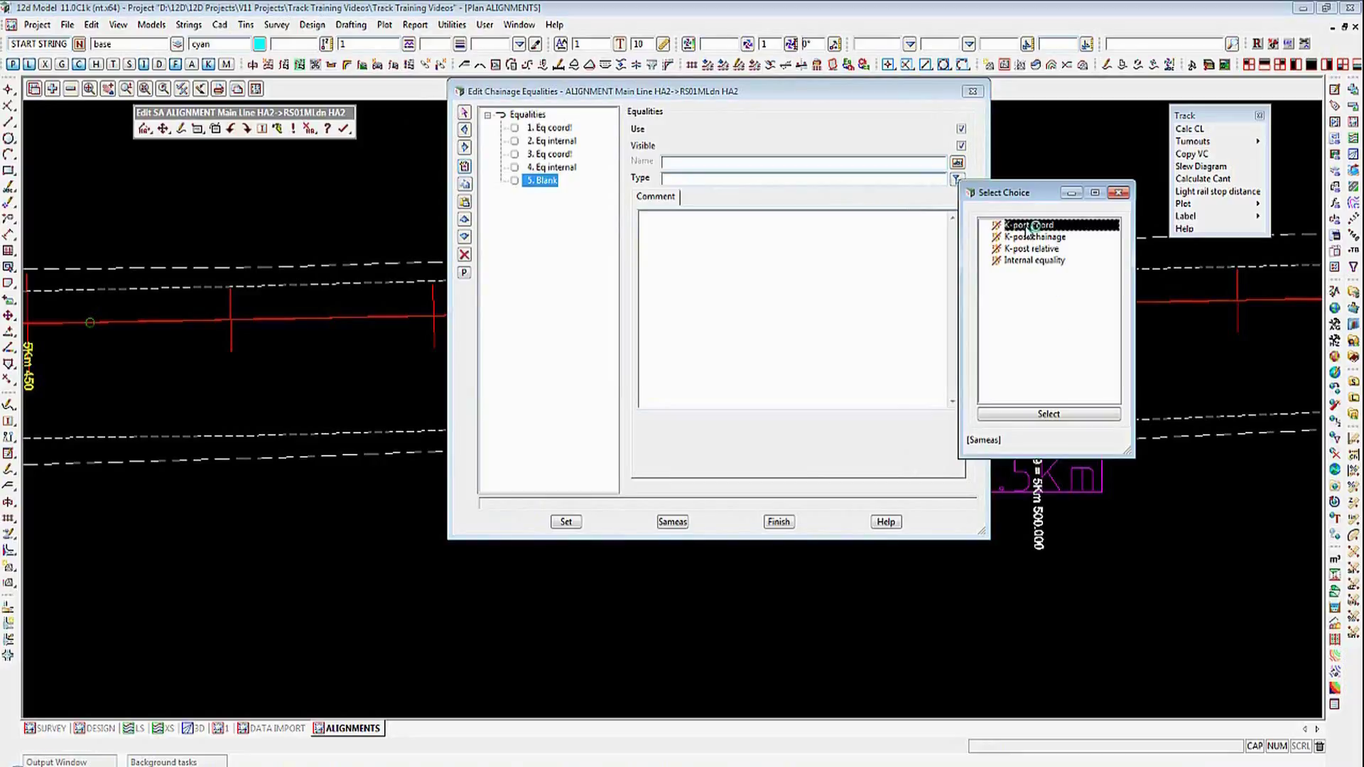
pyautogui.doubleClick(1028, 225)
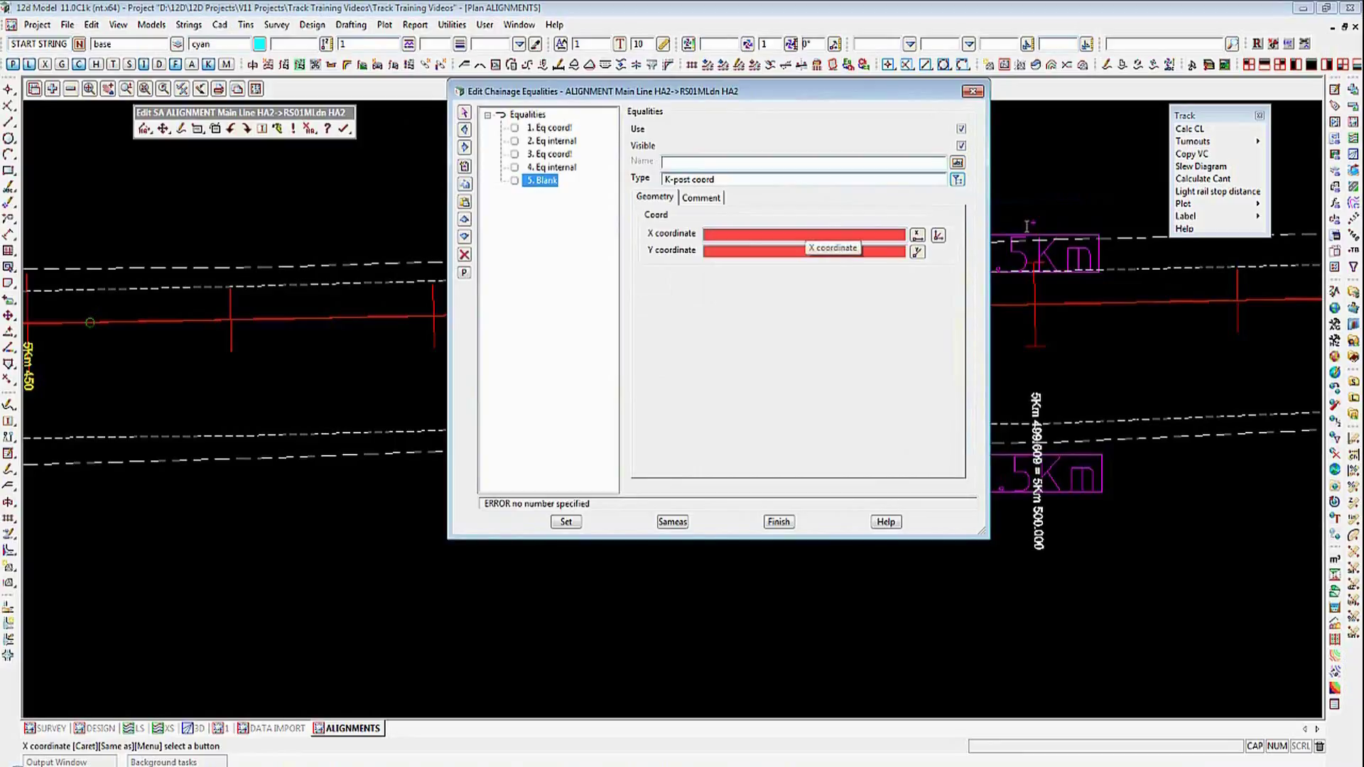
pyautogui.click(671, 164)
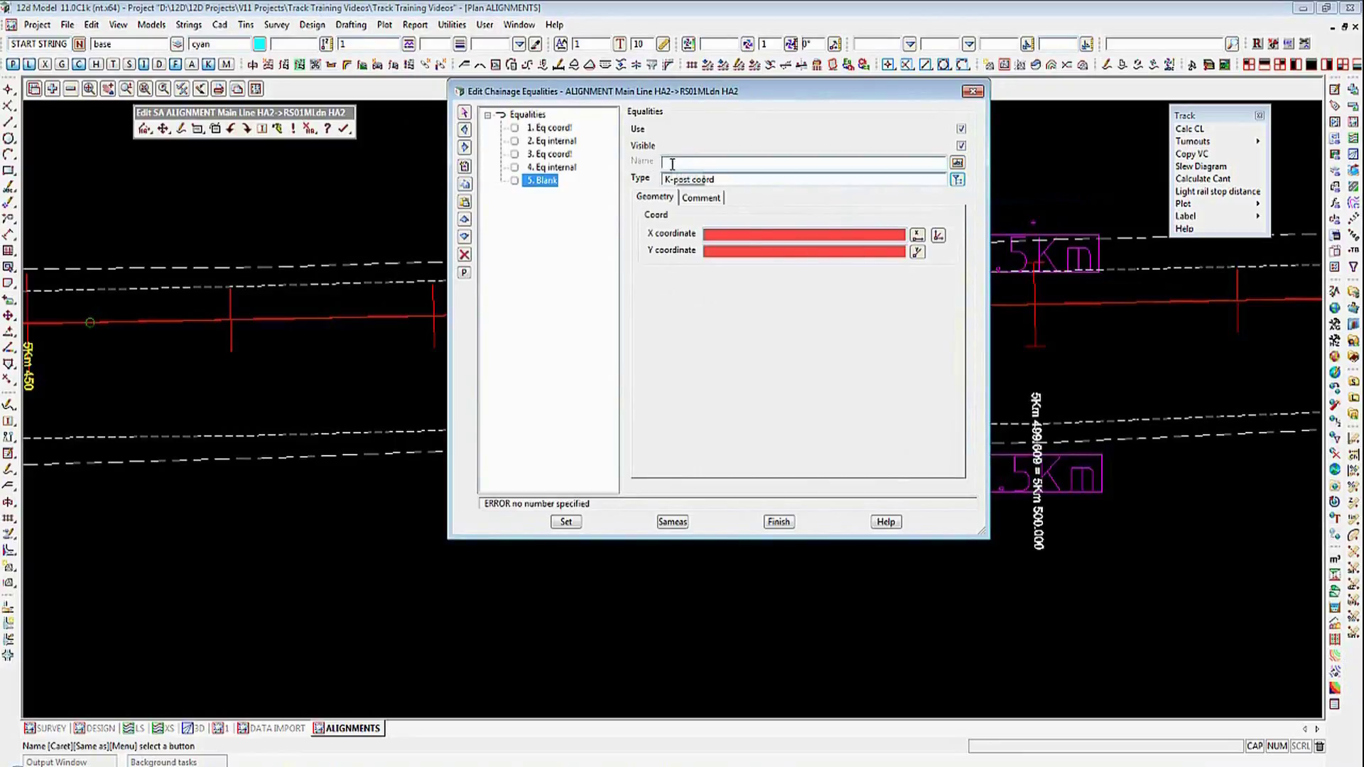
pyautogui.write('6Km')
# Step: Take the 6Km equality's coordinates from the 6.0Km post in plan and apply it
pyautogui.click(938, 236)
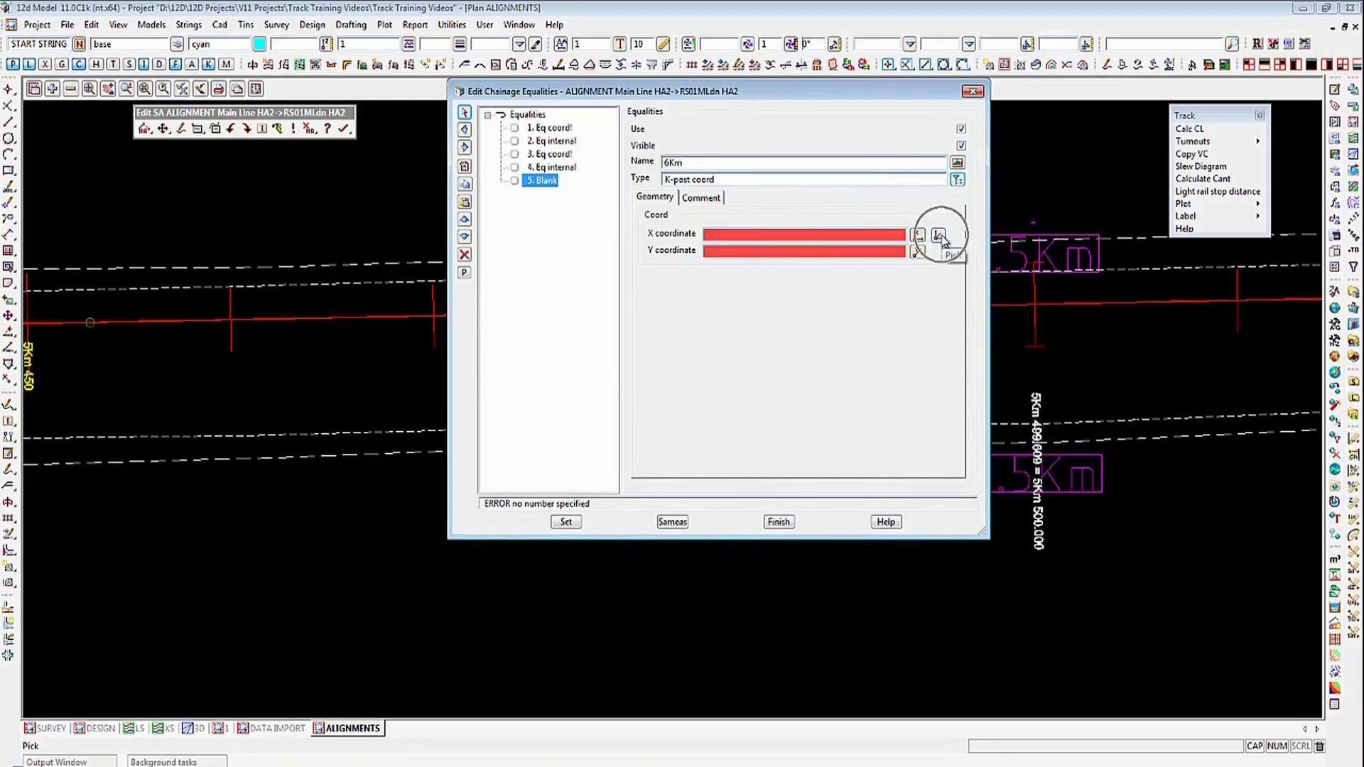
pyautogui.scroll(-5, 361, 281)
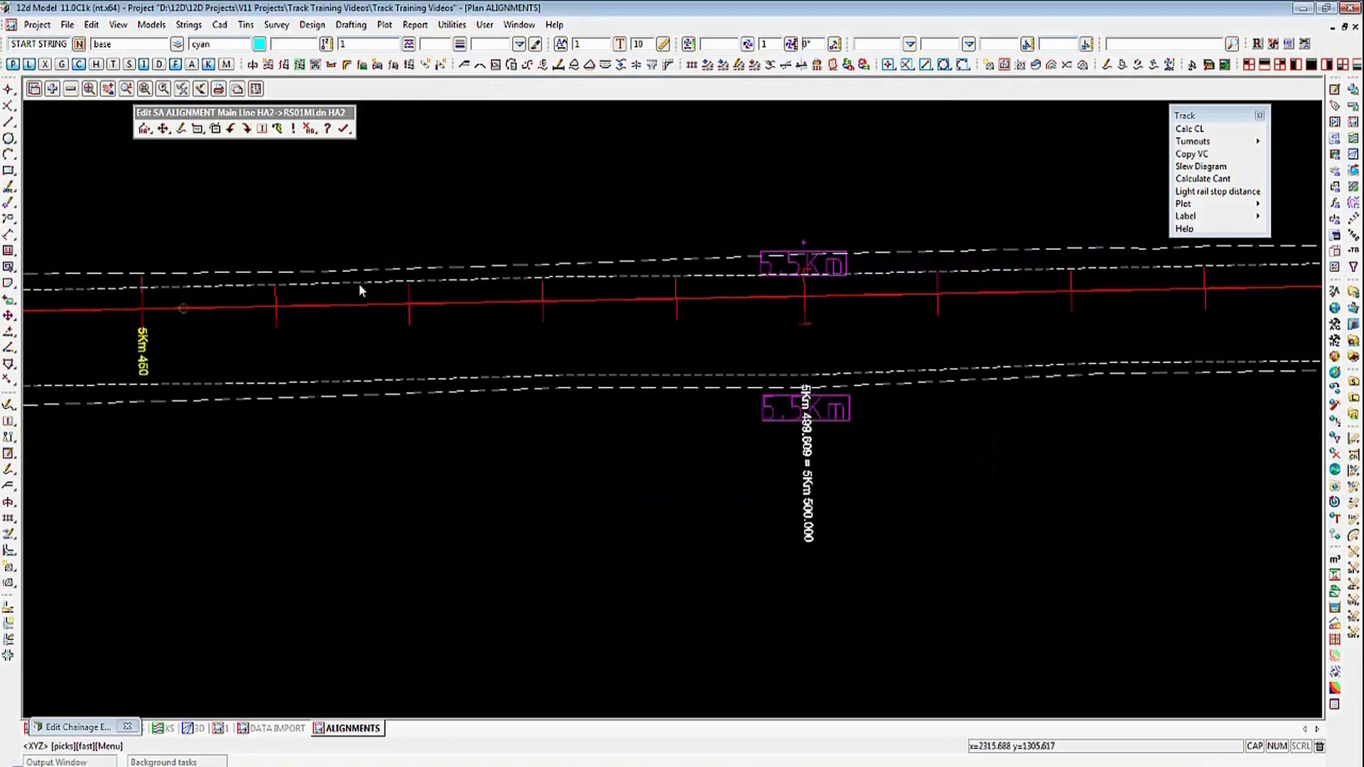
pyautogui.scroll(-3, 352, 292)
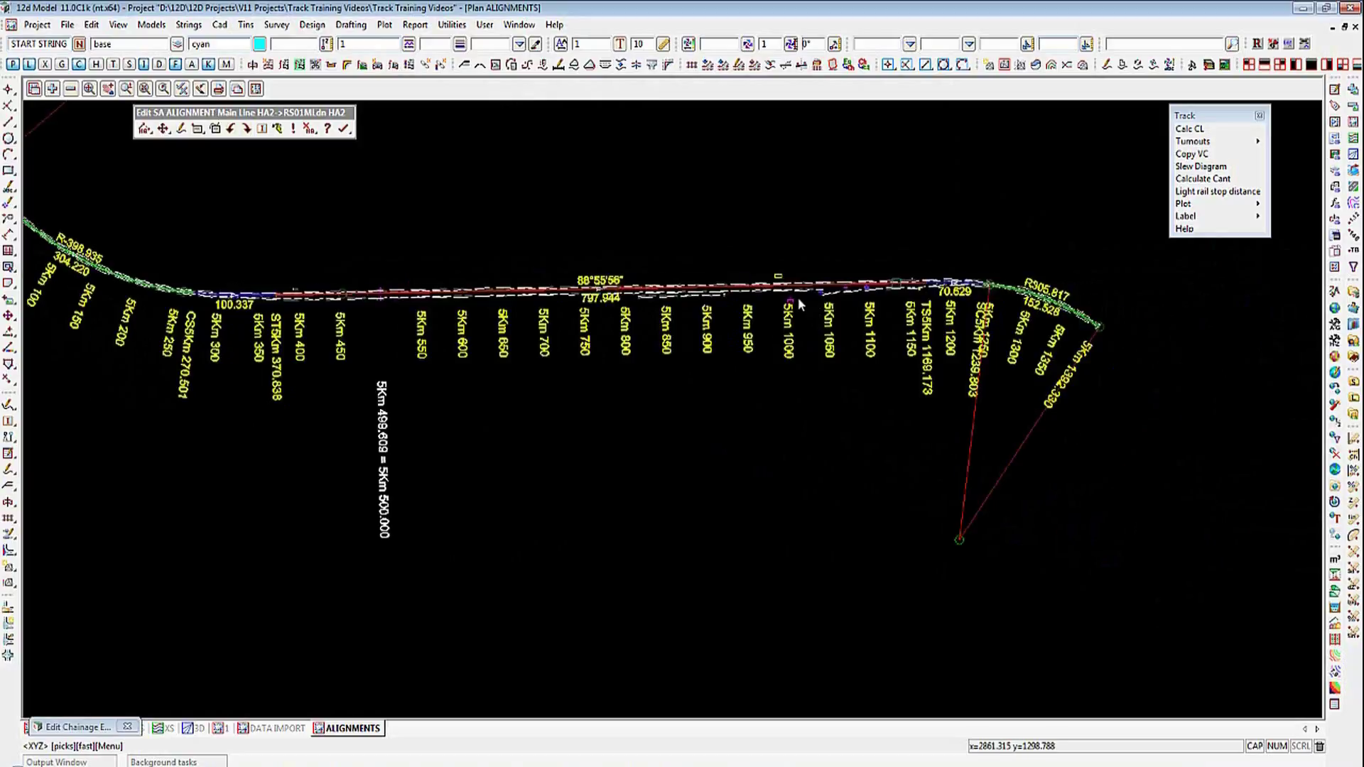
pyautogui.scroll(4, 795, 295)
pyautogui.scroll(3, 774, 297)
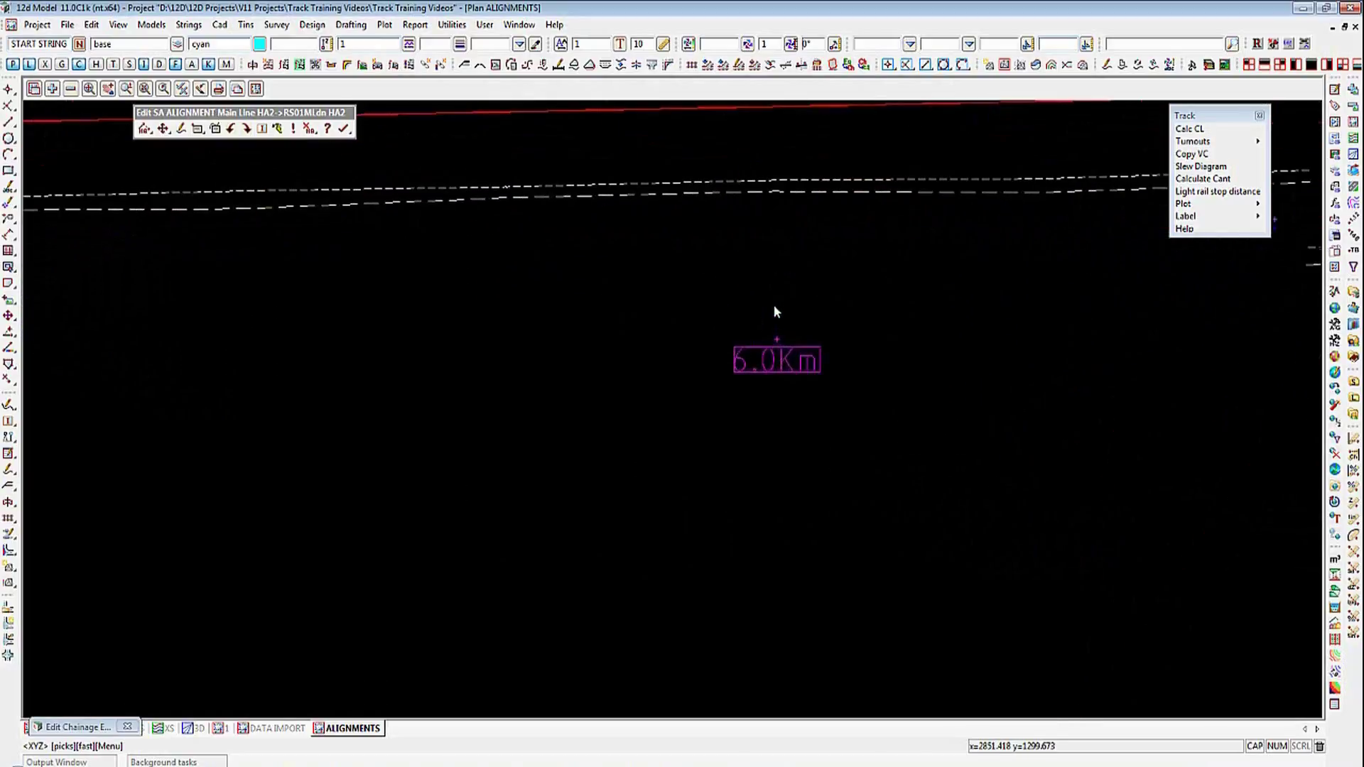
pyautogui.click(774, 347)
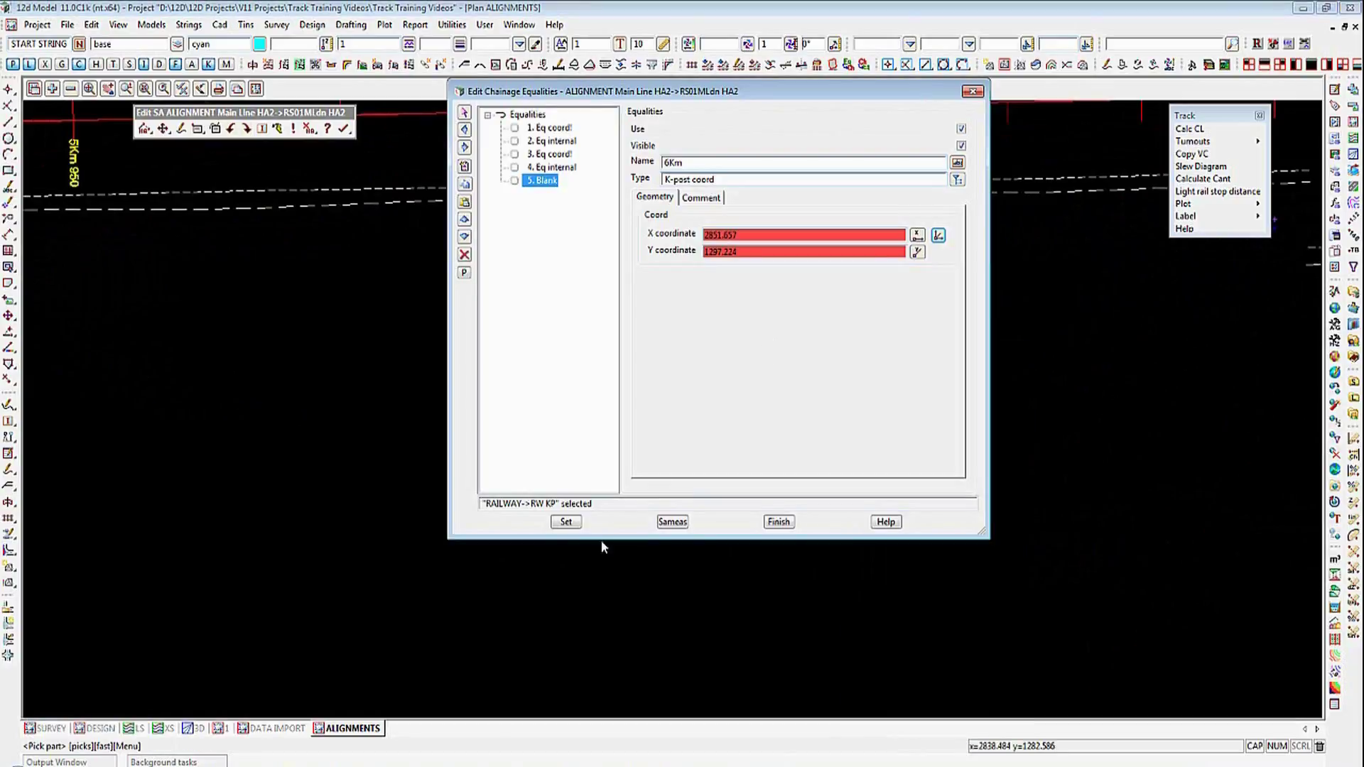
pyautogui.click(566, 522)
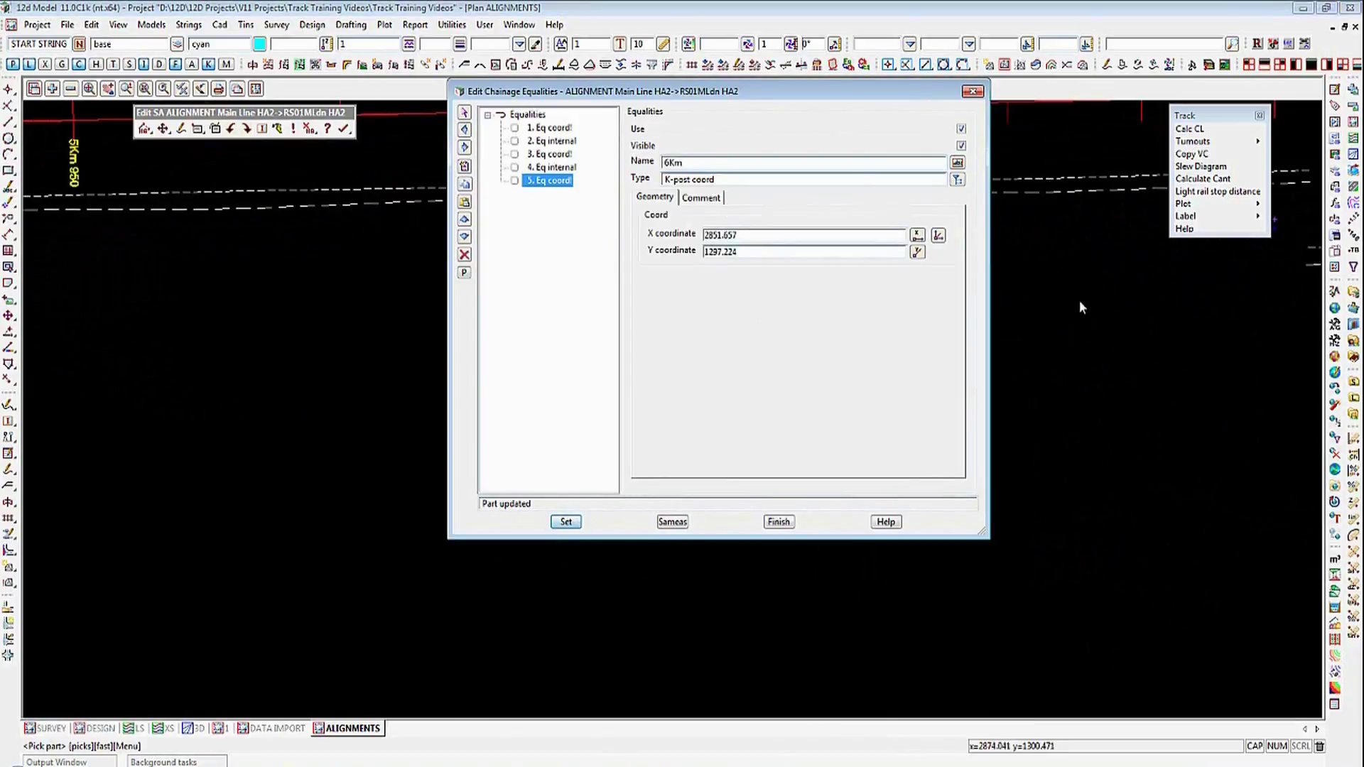
# Step: Examine the chainage equality labels in plan at the 6.0Km post, the 4.0Km start post and the 4Km 500 internal equality
pyautogui.scroll(-2, 1090, 325)
pyautogui.scroll(-1, 1124, 339)
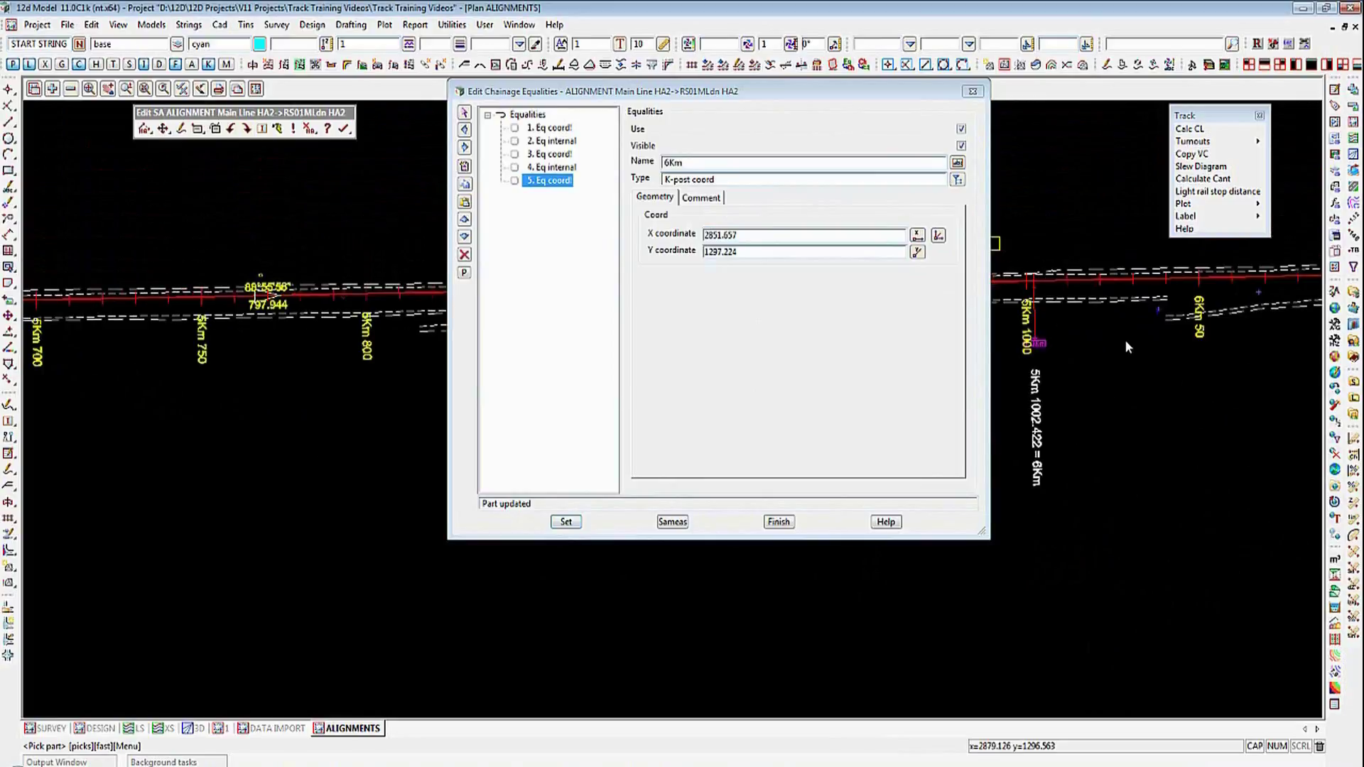
pyautogui.scroll(2, 1017, 390)
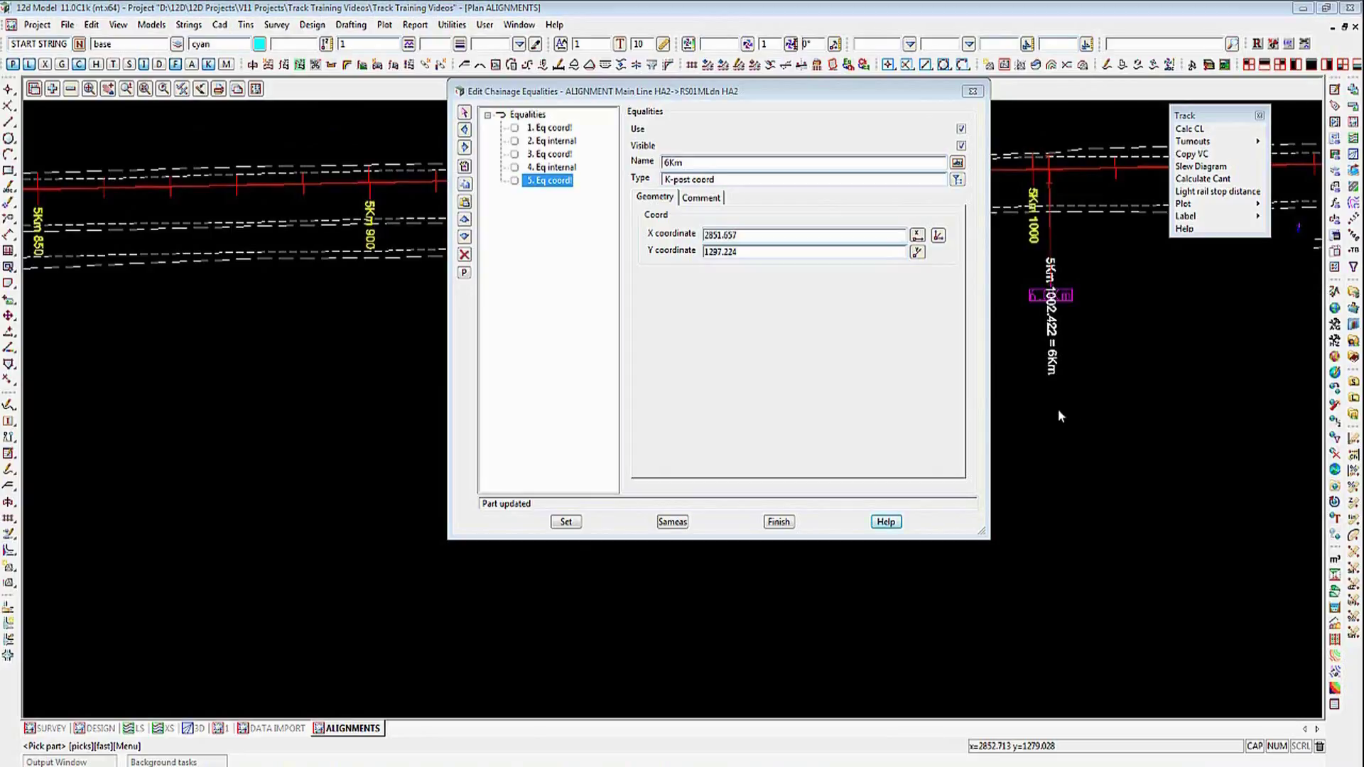
pyautogui.scroll(-5, 1107, 436)
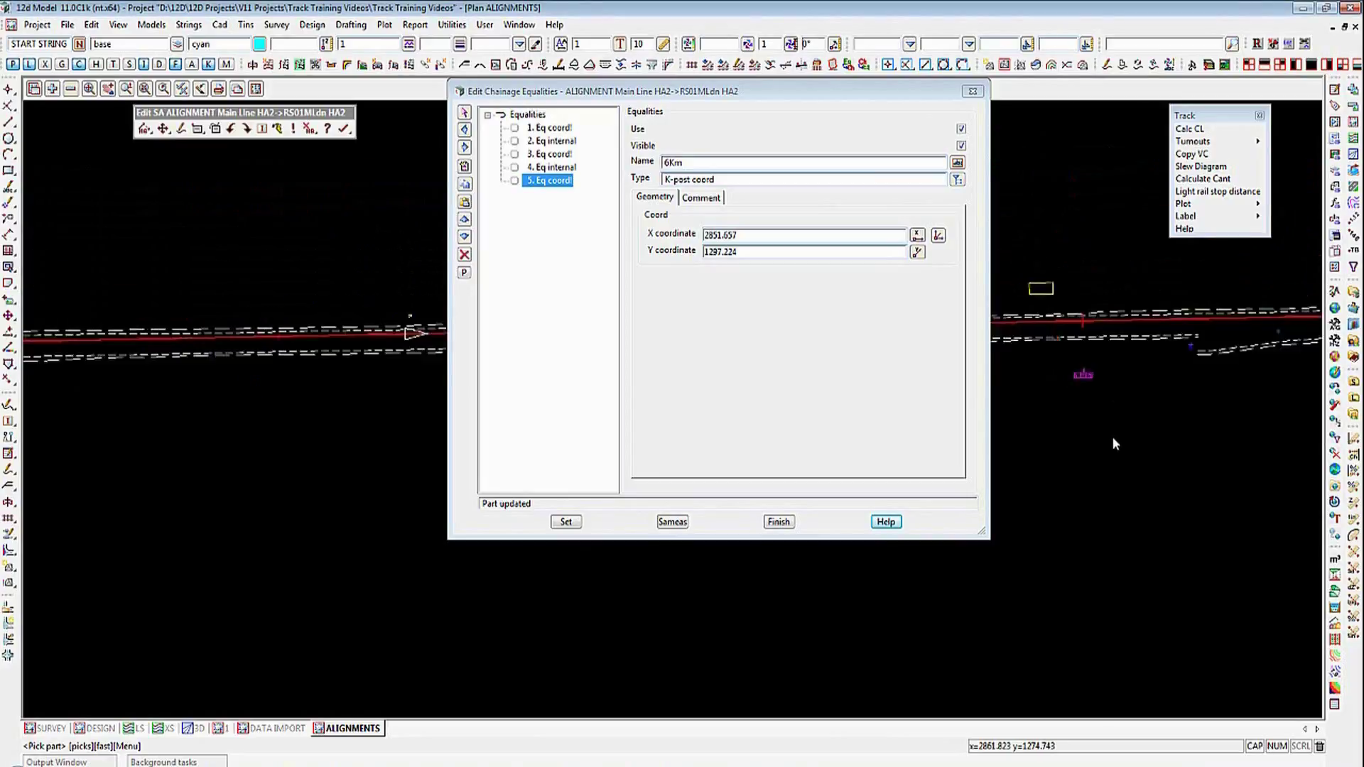
pyautogui.scroll(-2, 1114, 436)
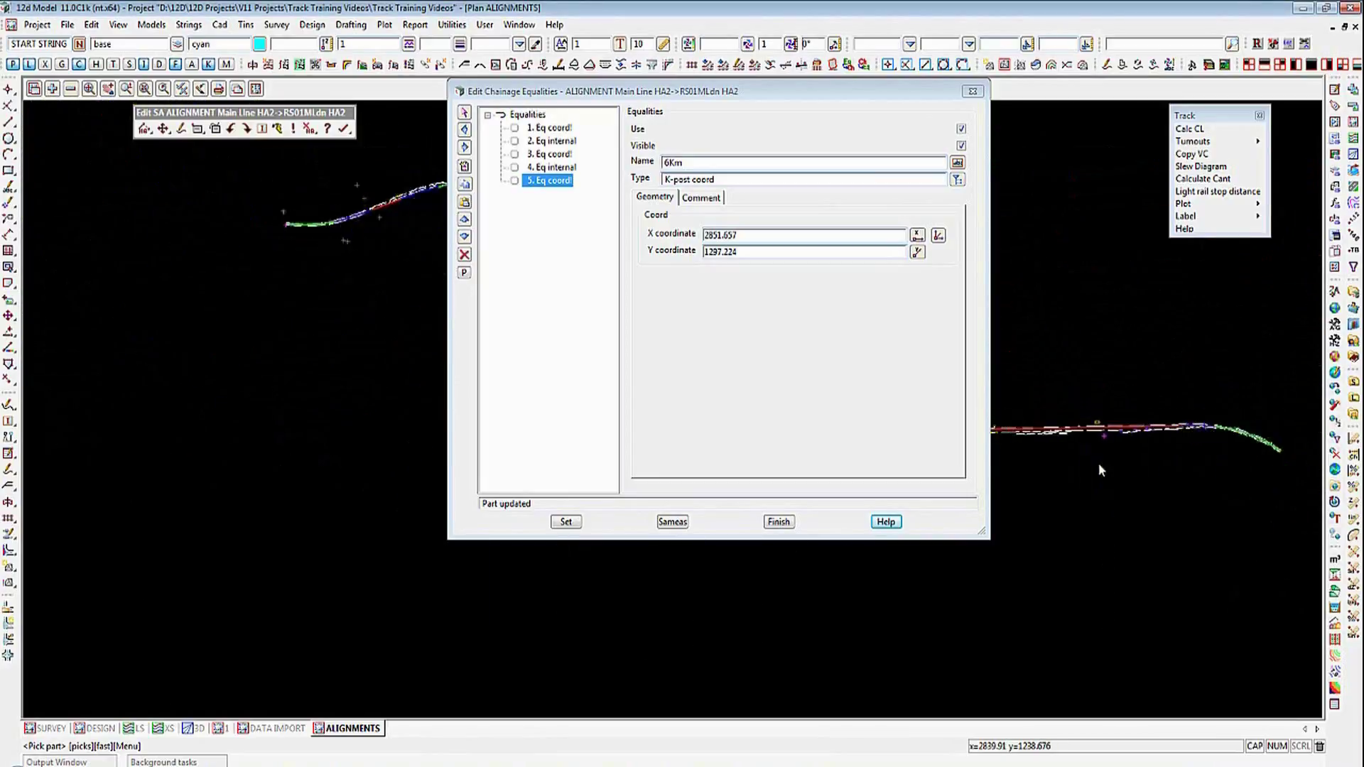
pyautogui.scroll(2, 318, 248)
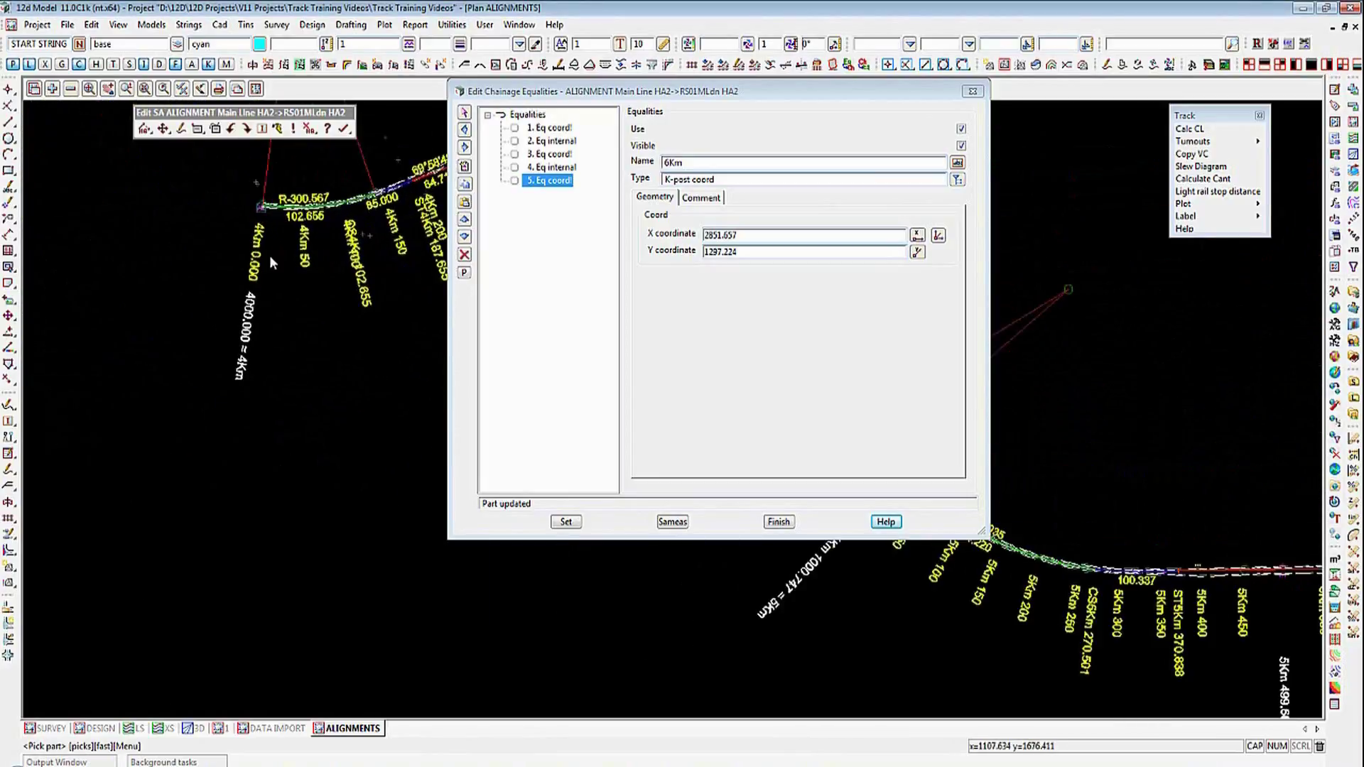
pyautogui.scroll(2, 255, 174)
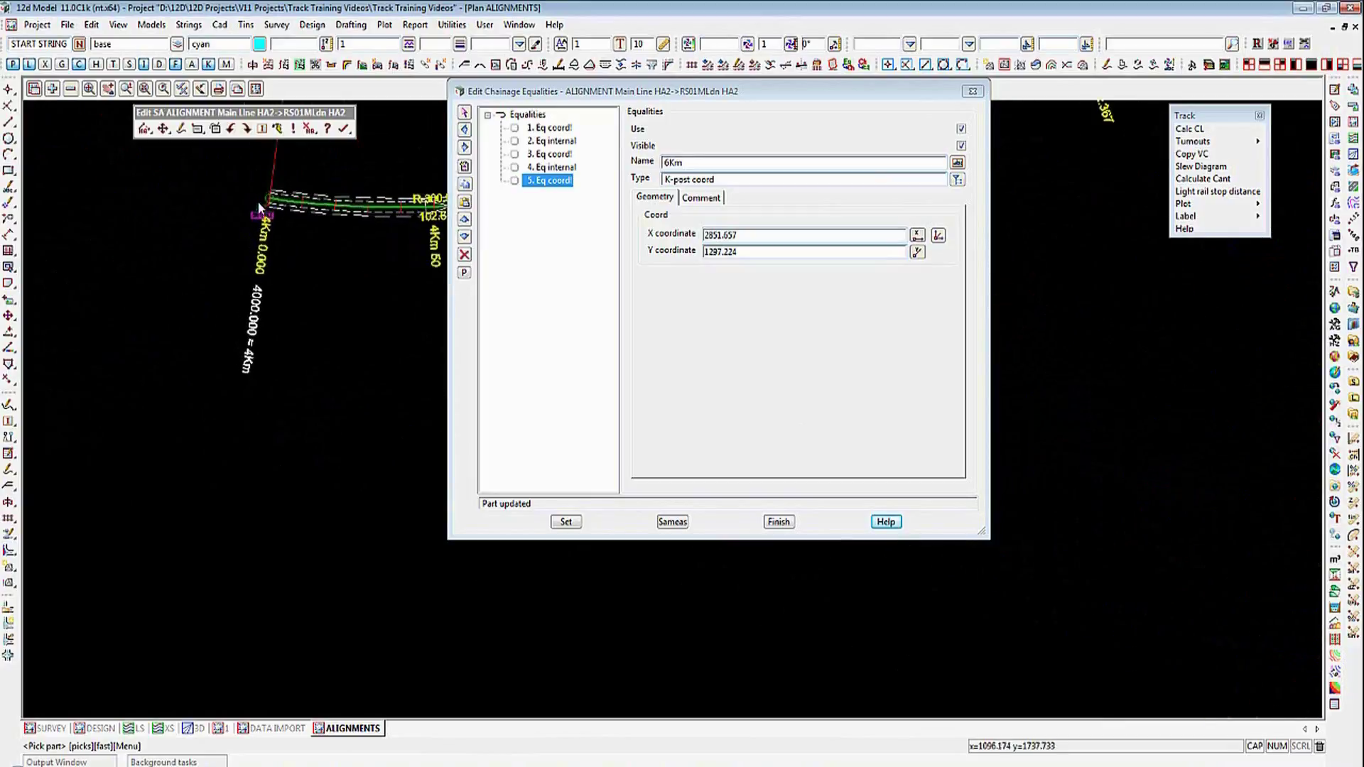
pyautogui.scroll(1, 267, 213)
pyautogui.scroll(4, 268, 213)
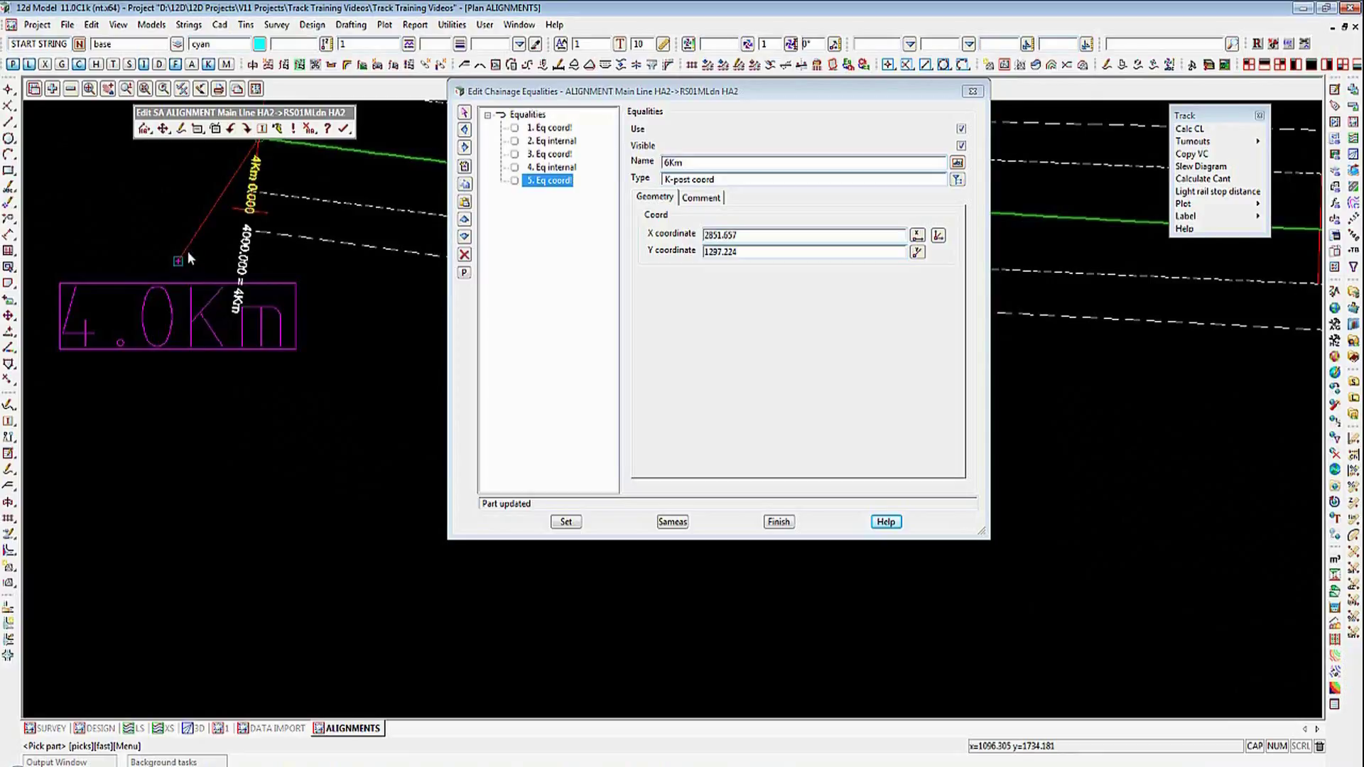
pyautogui.scroll(-1, 179, 410)
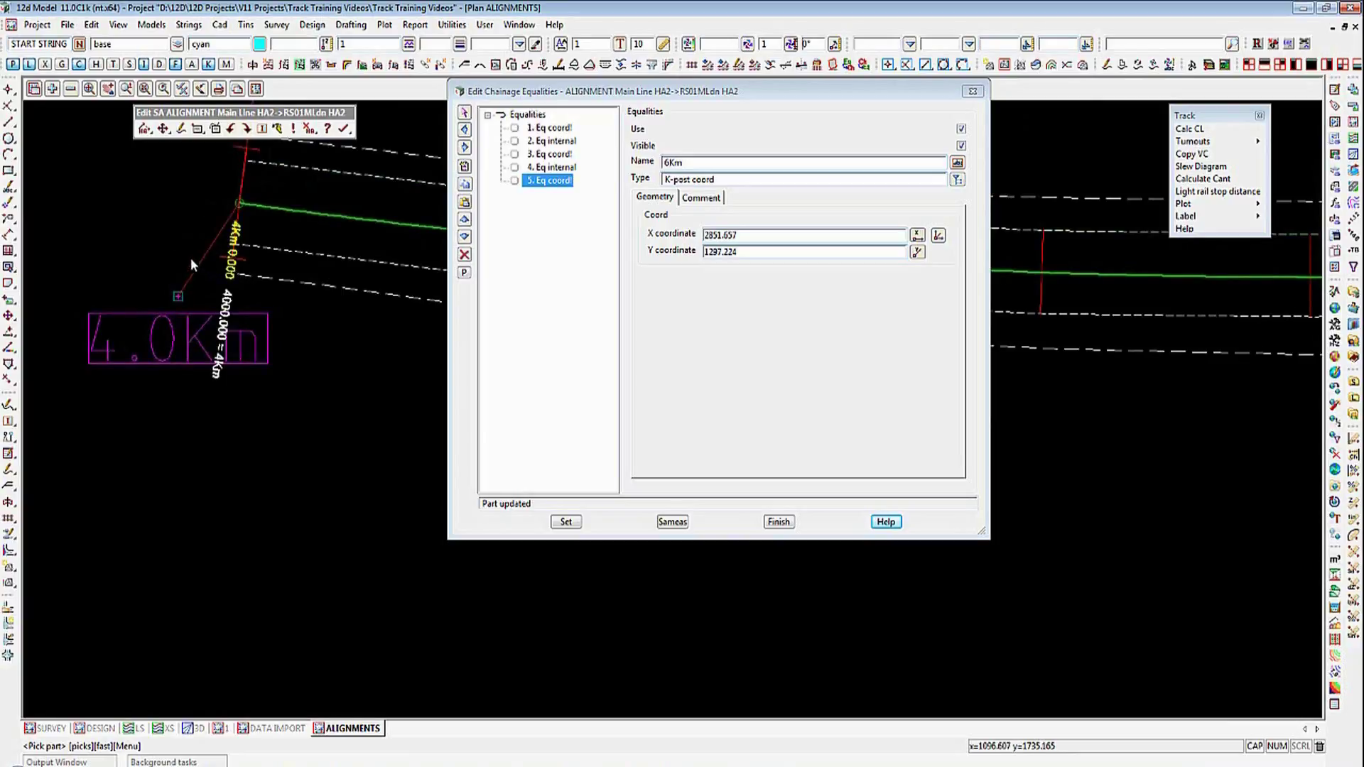
pyautogui.scroll(-2, 172, 249)
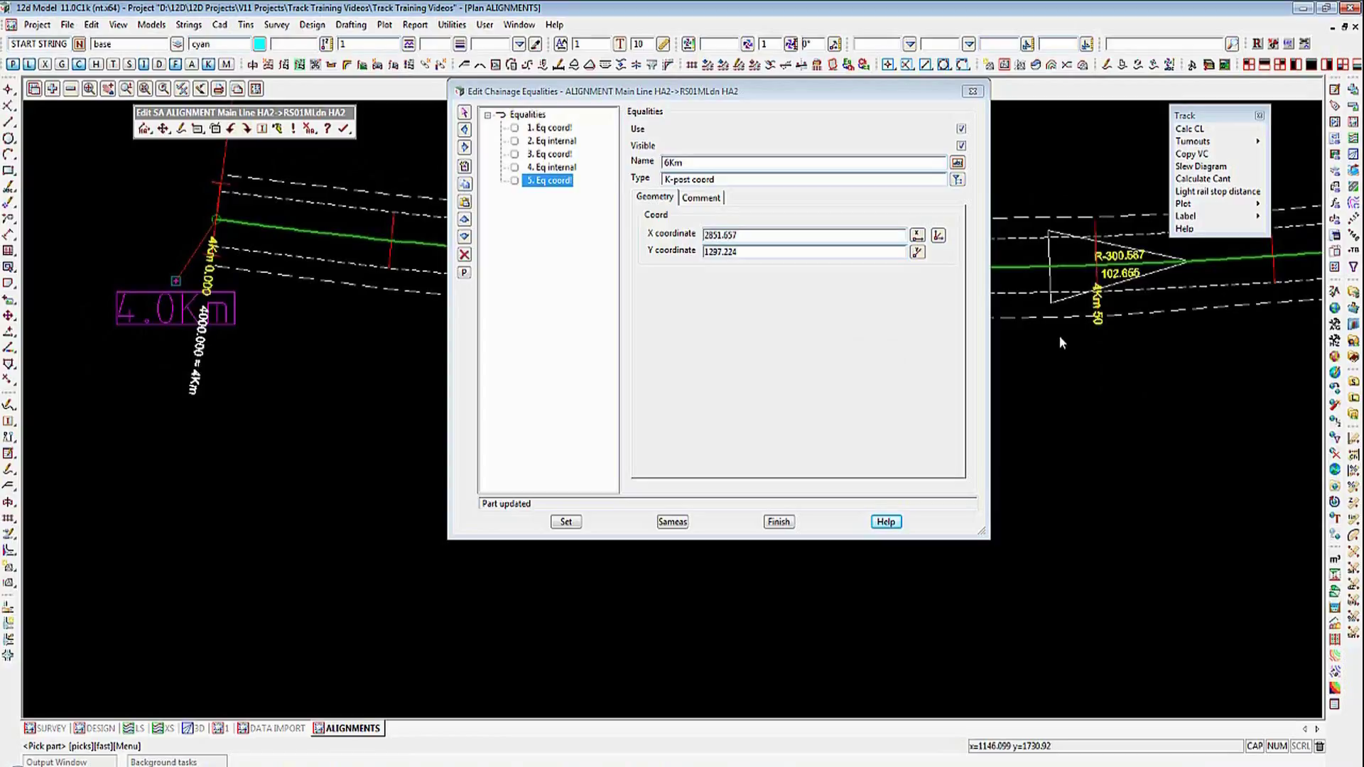
pyautogui.scroll(-3, 1059, 335)
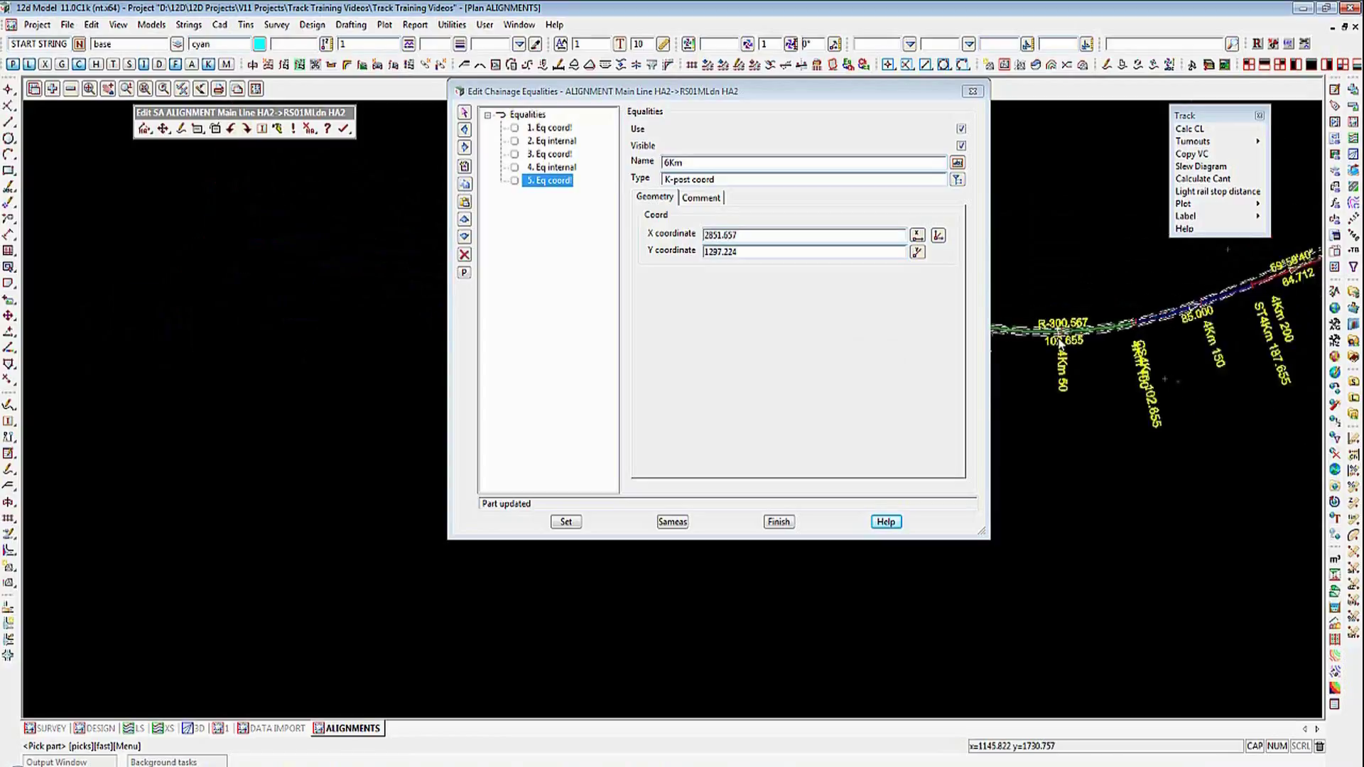
pyautogui.scroll(-3, 1059, 338)
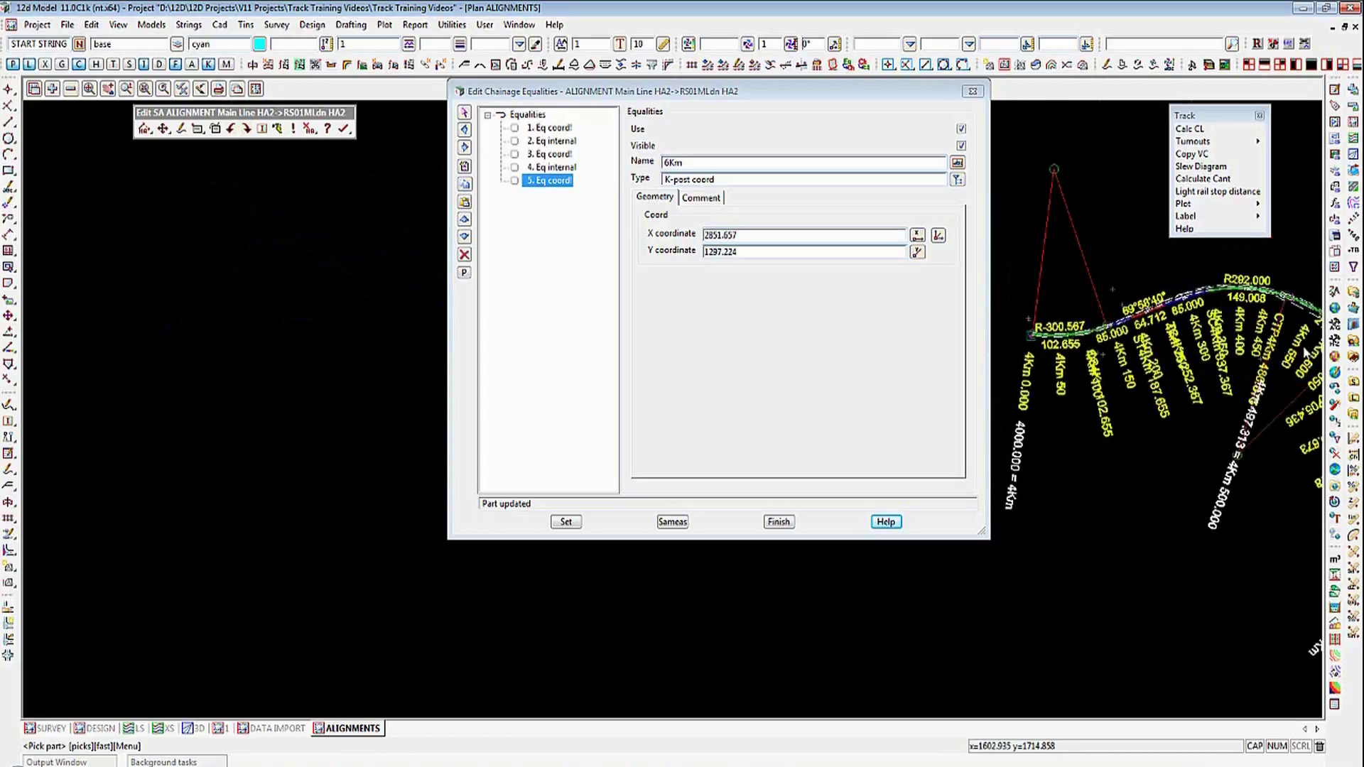
pyautogui.scroll(2, 1294, 353)
pyautogui.scroll(2, 1212, 307)
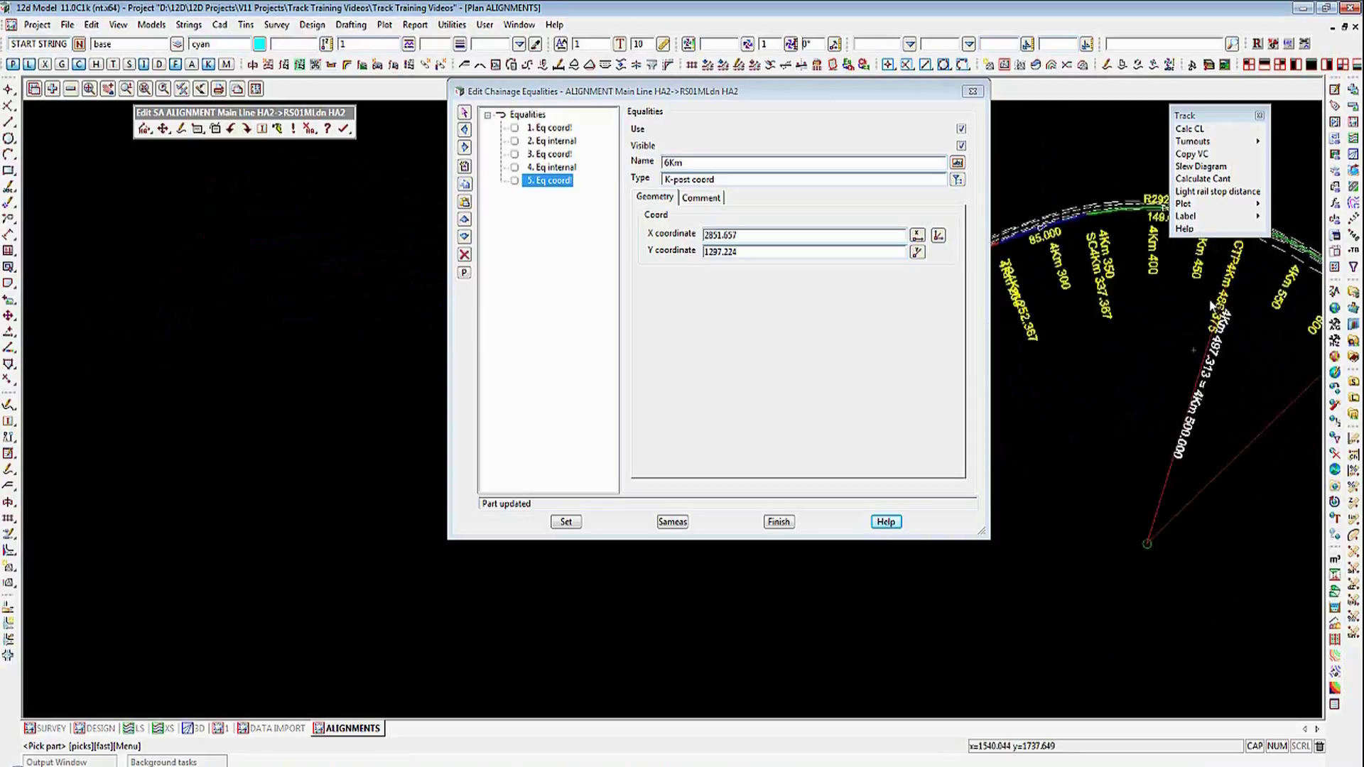
pyautogui.scroll(-4, 1203, 297)
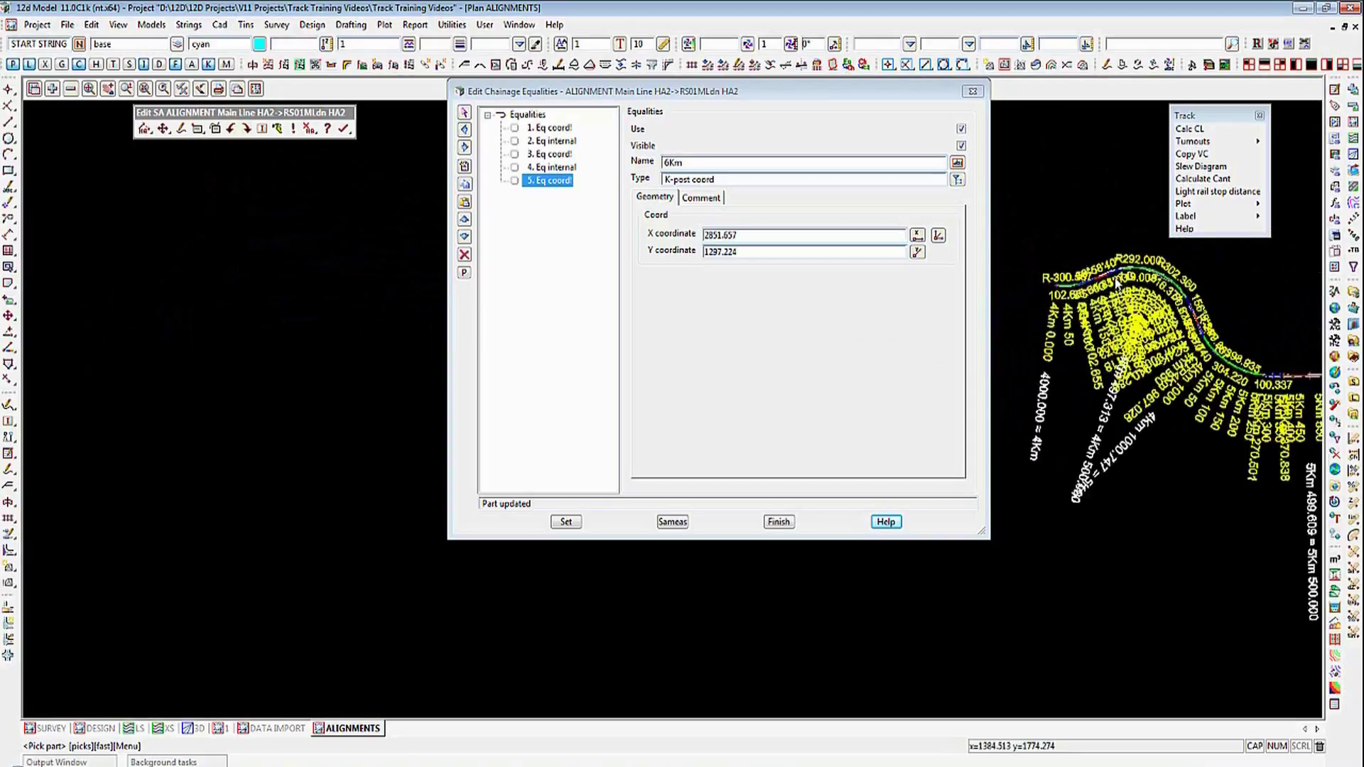
pyautogui.scroll(2, 1251, 360)
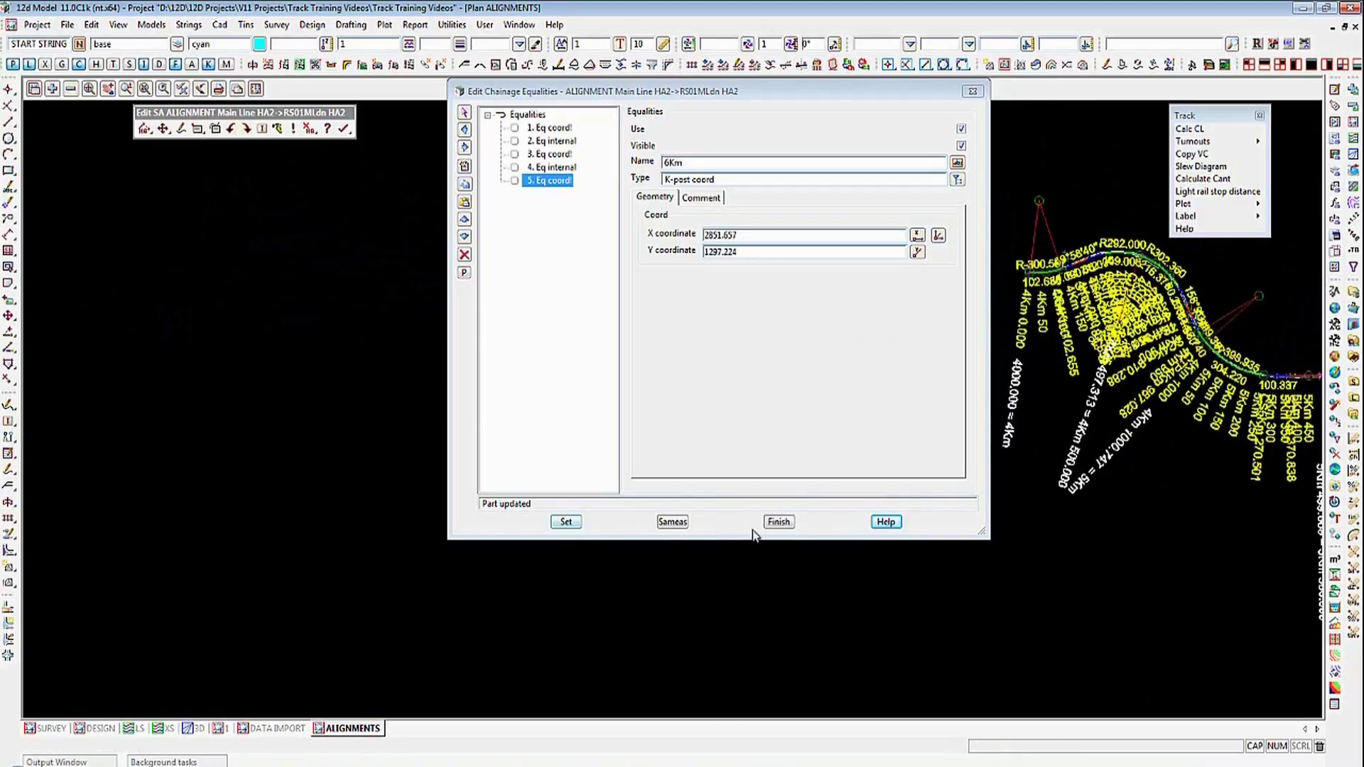
# Step: Finish editing the main line's chainage equalities and return to the super alignment edit
pyautogui.click(781, 522)
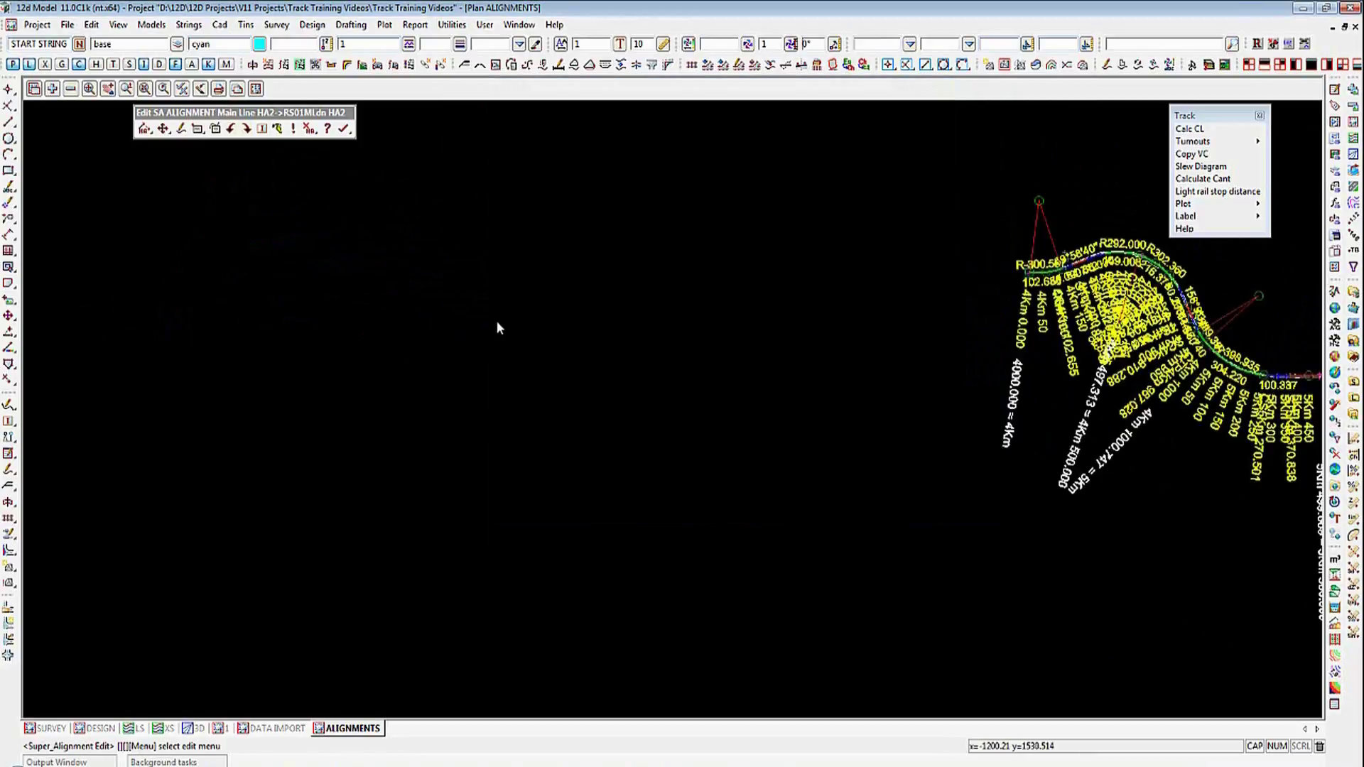
pyautogui.scroll(2, 1266, 317)
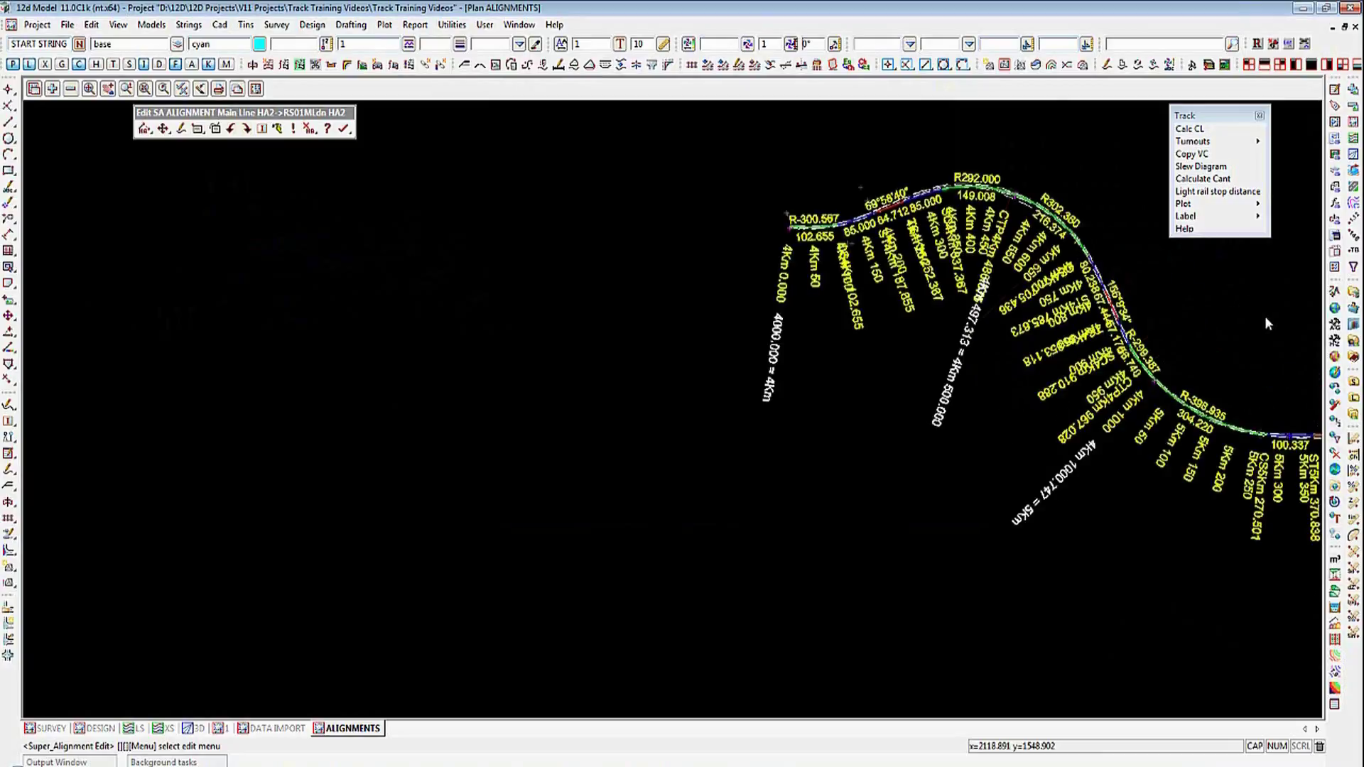
pyautogui.scroll(3, 1253, 312)
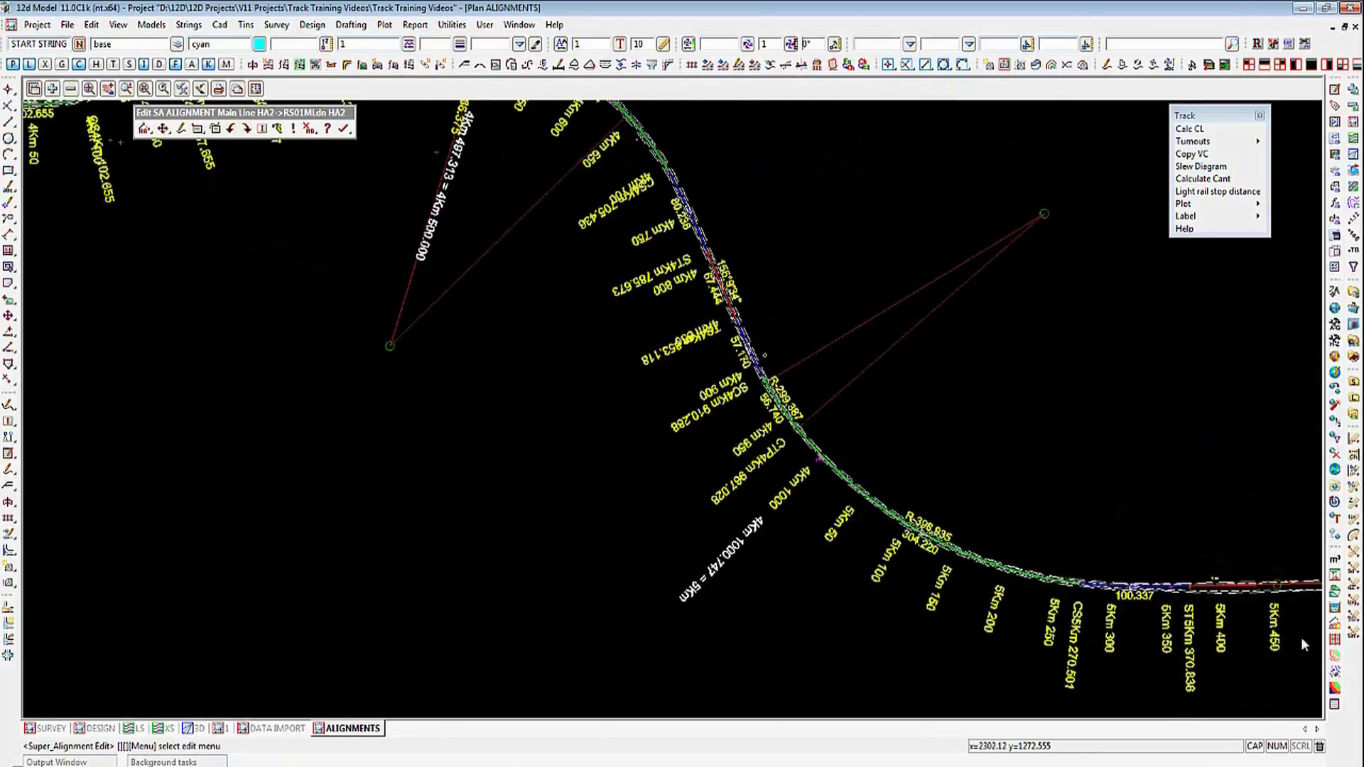
pyautogui.scroll(4, 1250, 583)
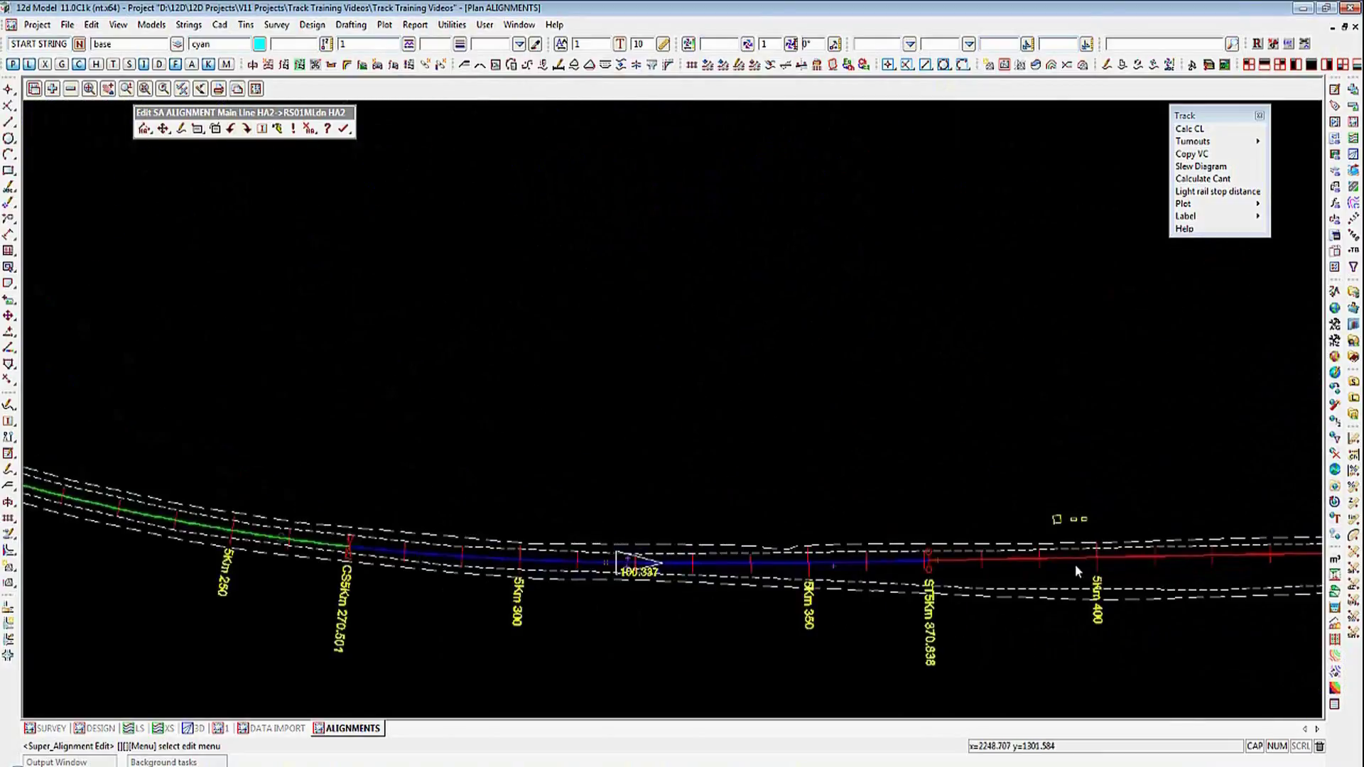
# Step: Query the natural chainage of Kpost 5Km at chainage 270.5011 on the main line with Chainage From Equality
pyautogui.scroll(2, 1075, 563)
pyautogui.scroll(3, 919, 700)
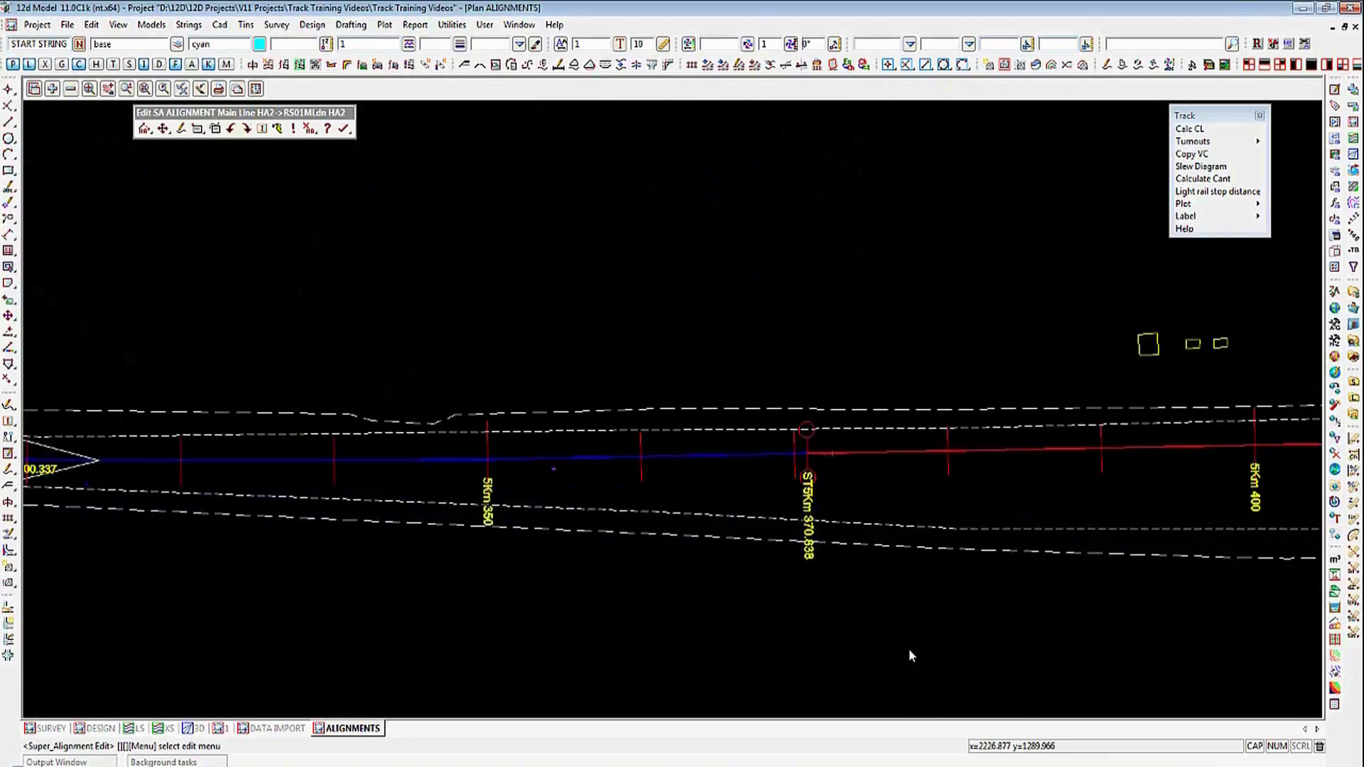
pyautogui.scroll(1, 909, 650)
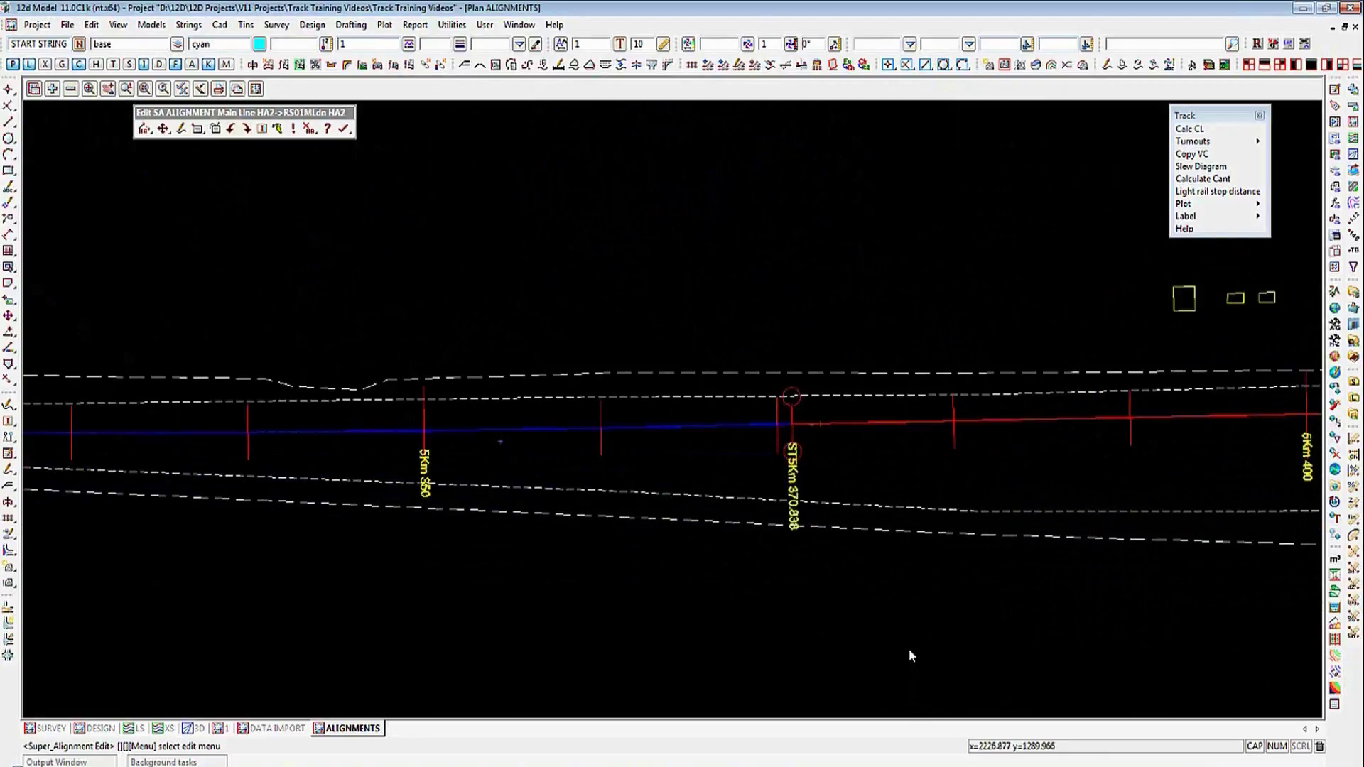
pyautogui.click(862, 70)
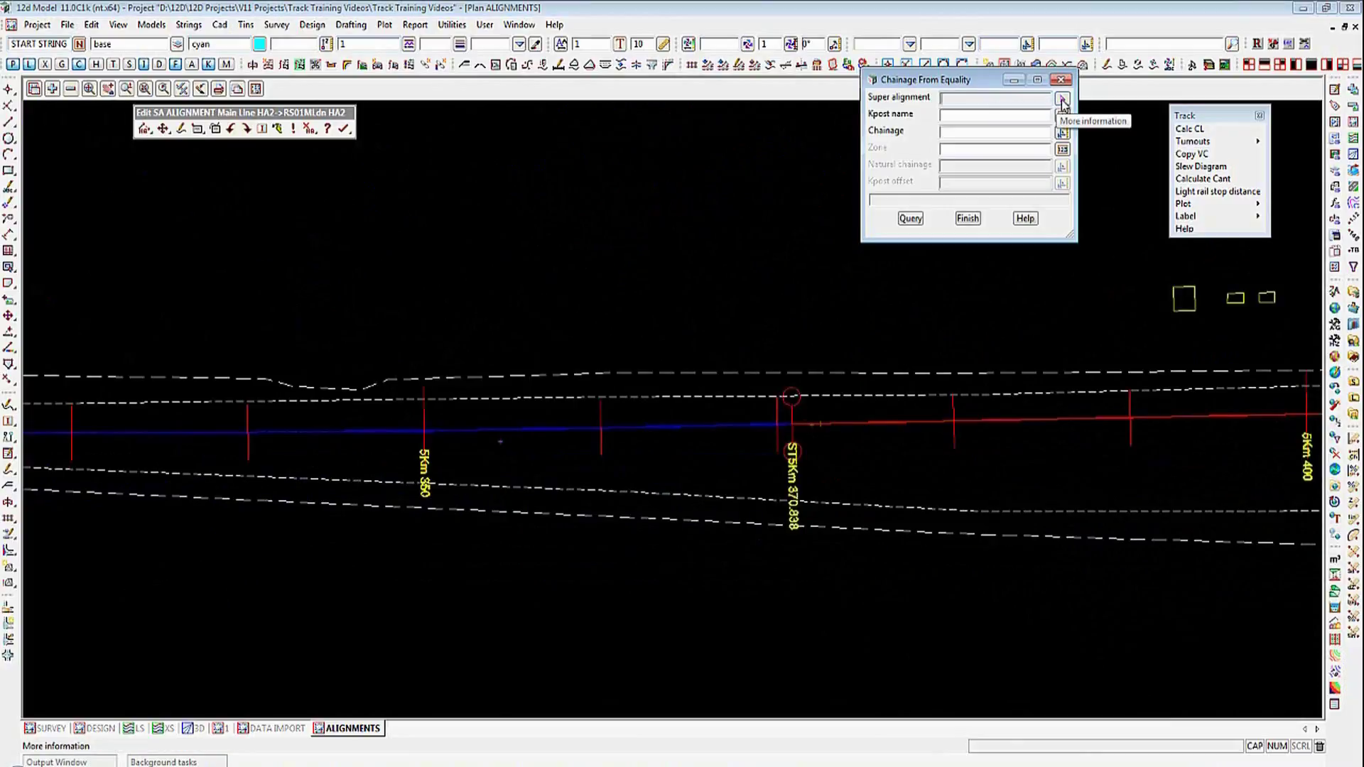
pyautogui.click(1062, 99)
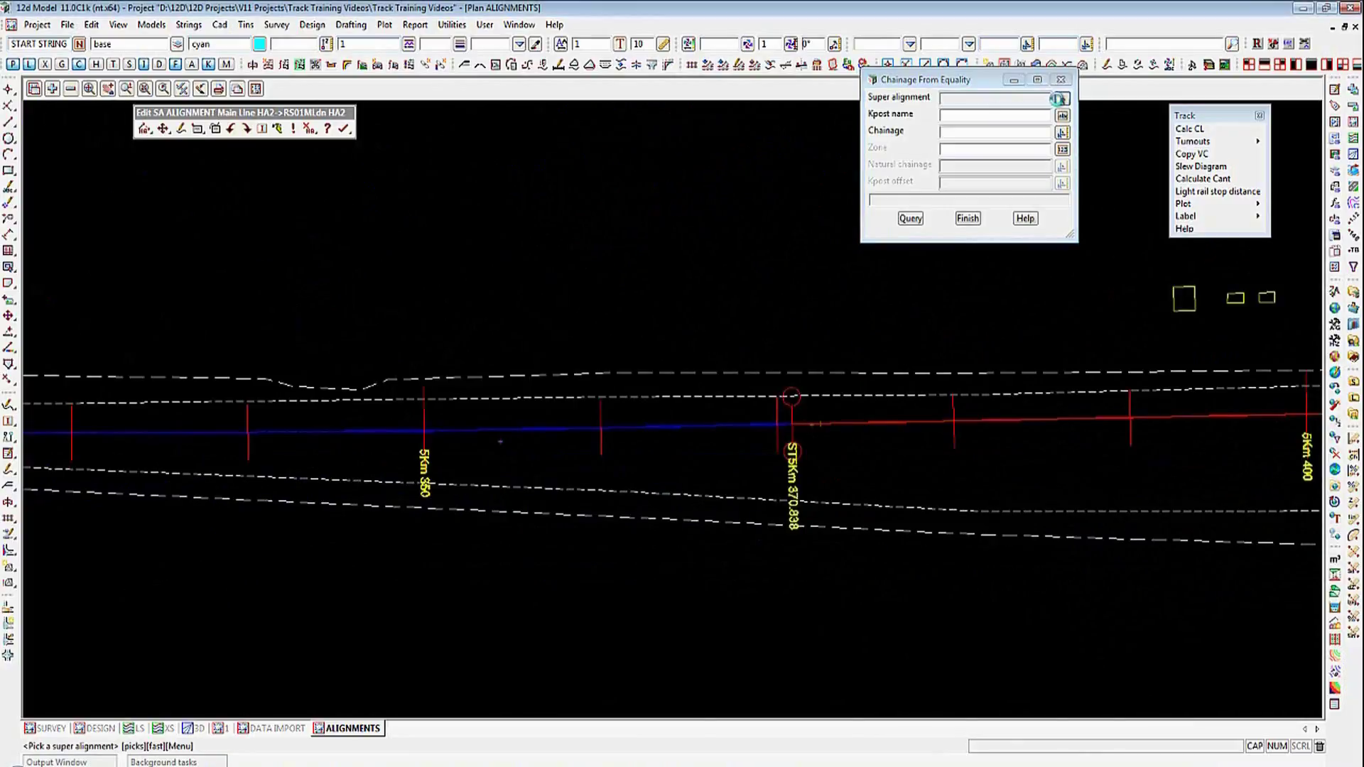
pyautogui.click(791, 425)
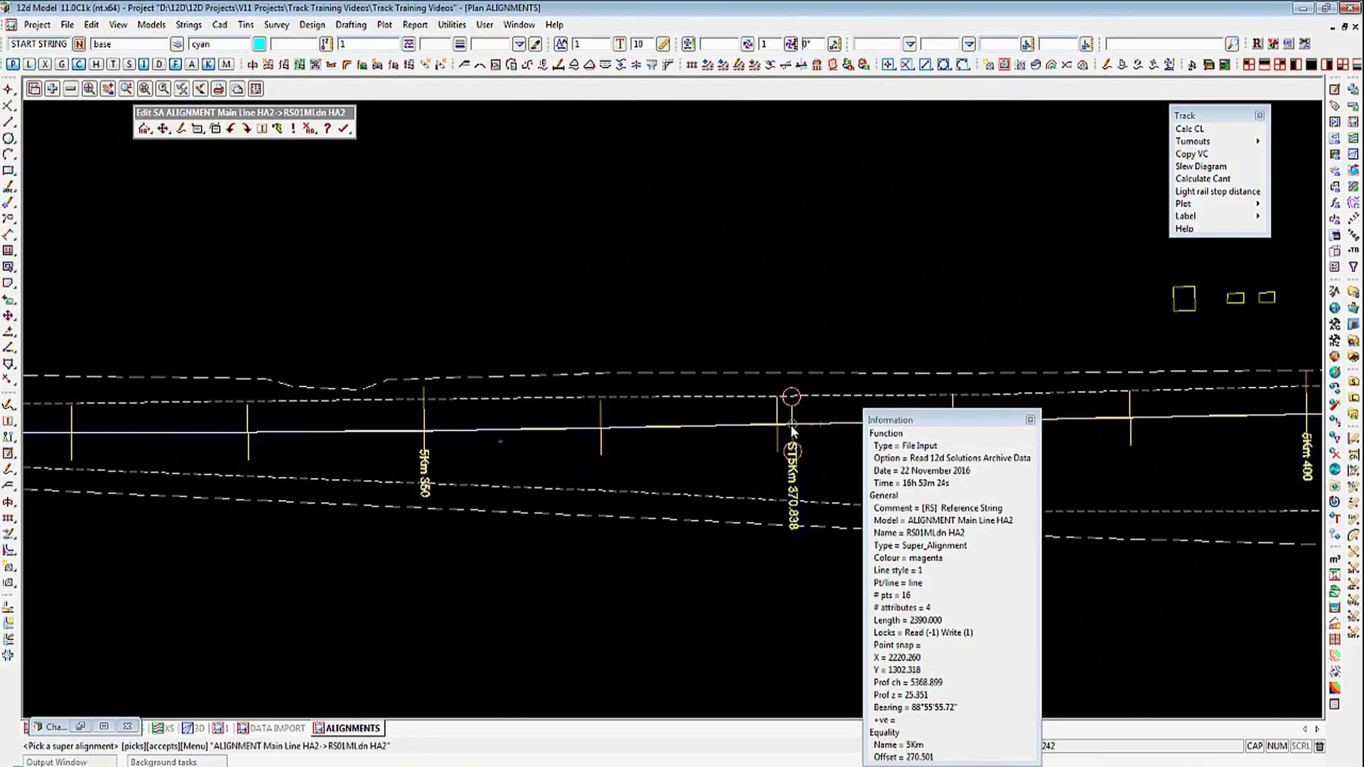
pyautogui.middleClick(792, 426)
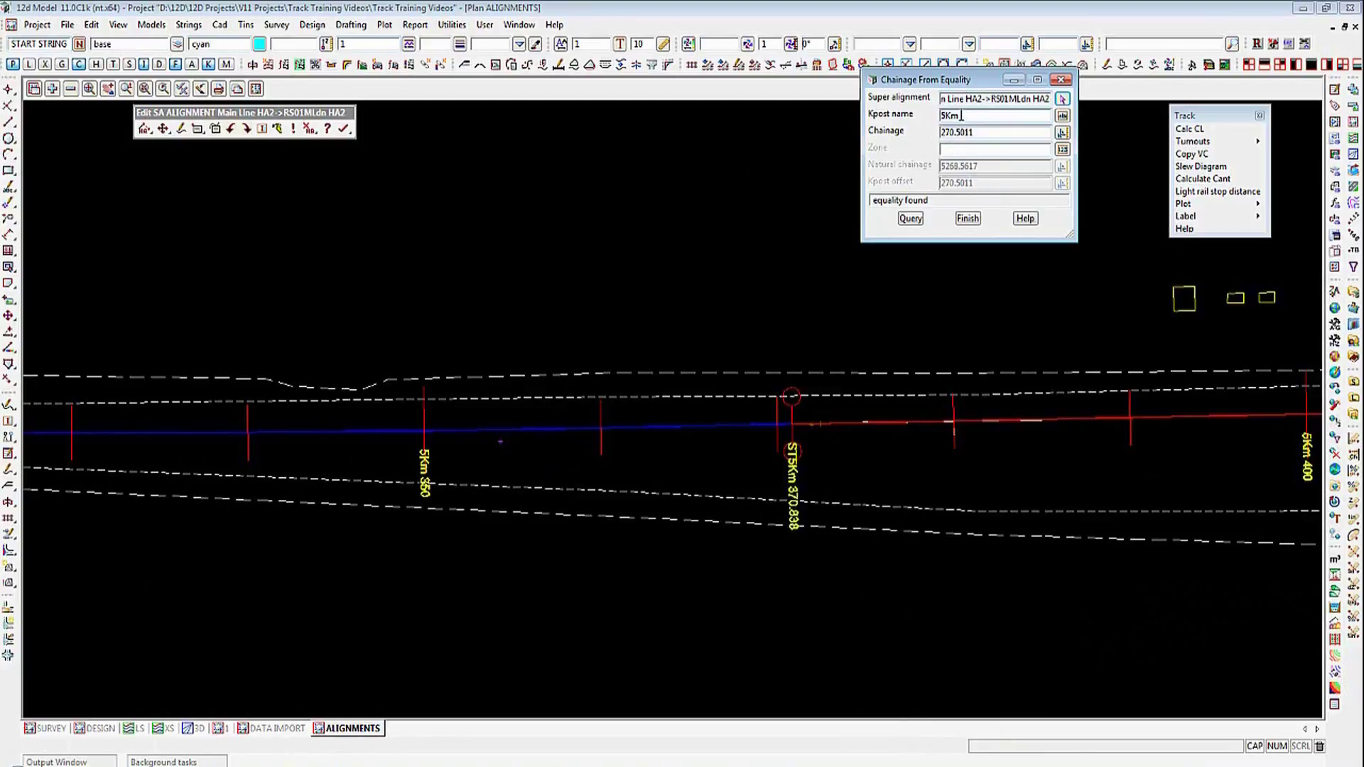
pyautogui.moveTo(950, 83); pyautogui.dragTo(942, 121)
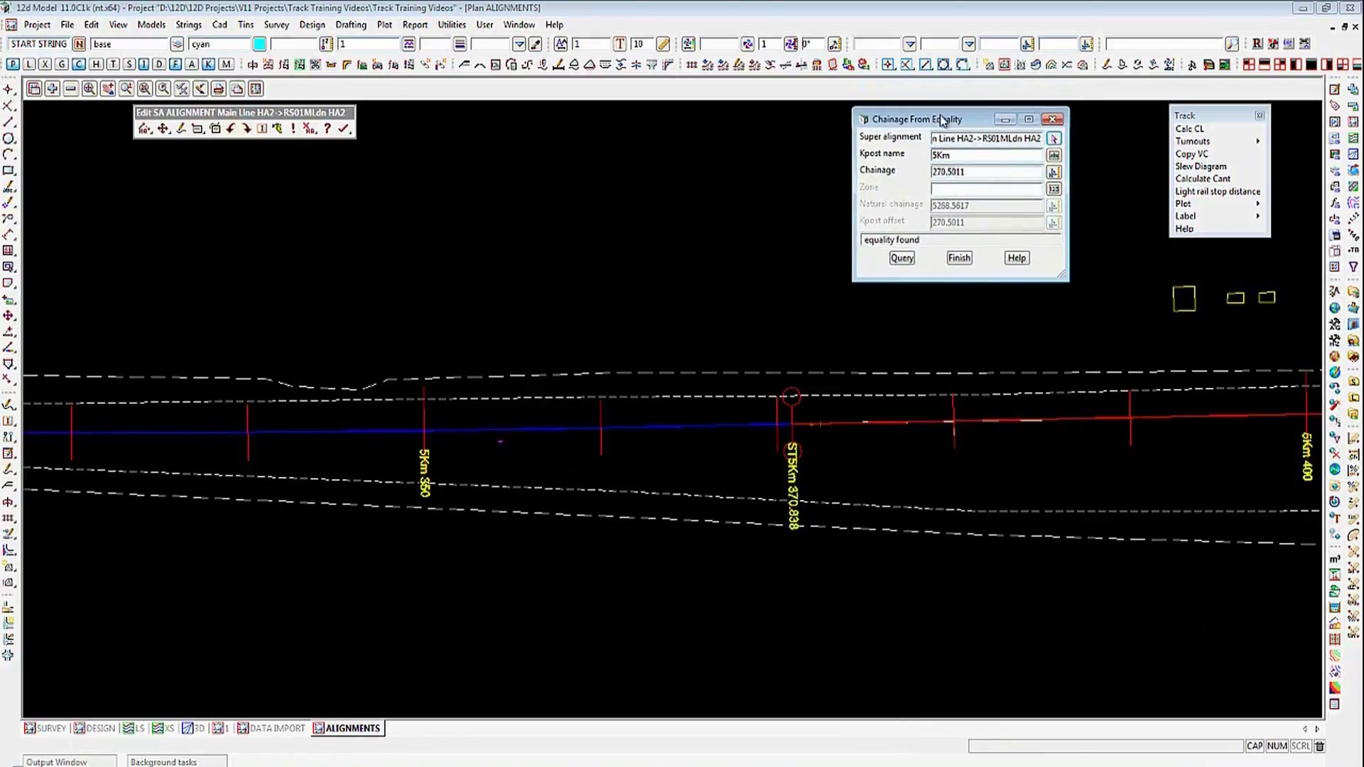
# Step: Query the equality for natural chainage 5268.5617 on the main line with Equality From Chainage
pyautogui.click(846, 66)
pyautogui.moveTo(959, 97); pyautogui.dragTo(963, 308)
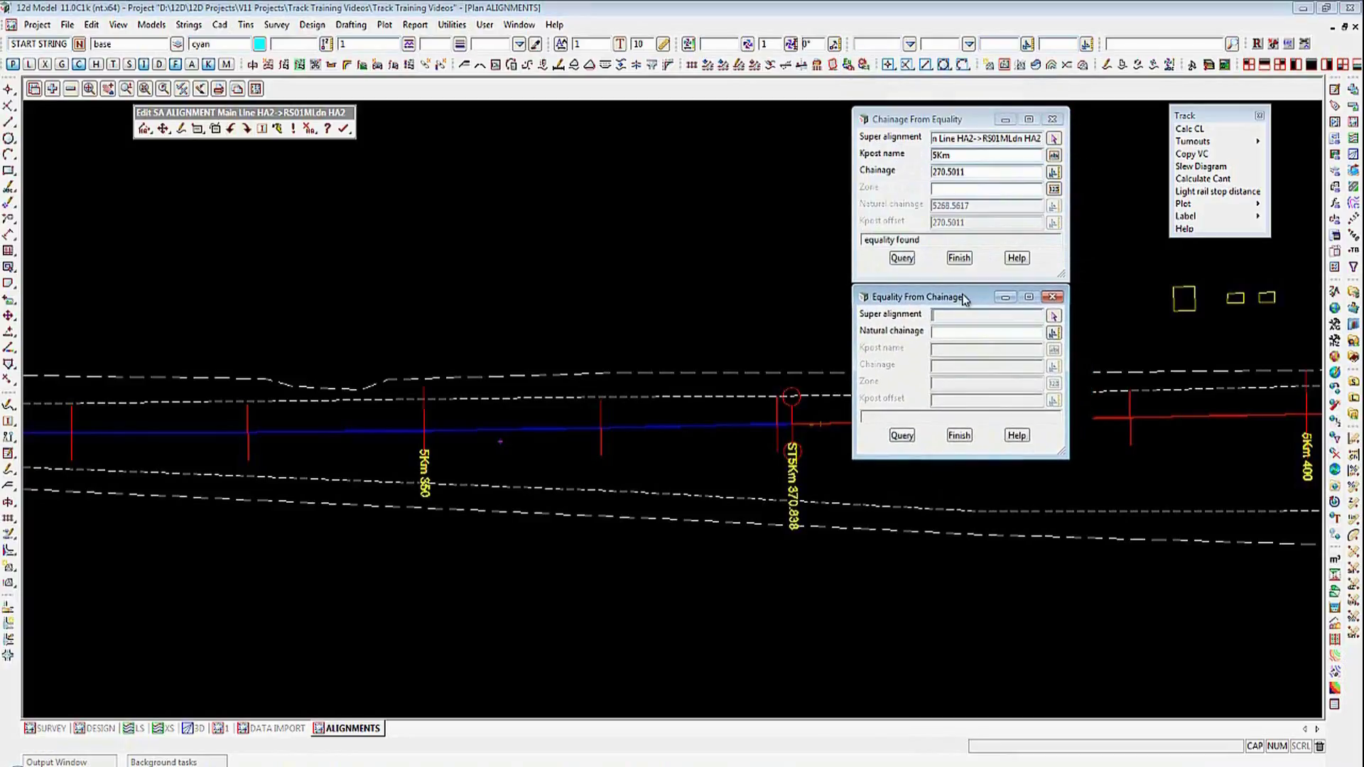
pyautogui.click(1055, 317)
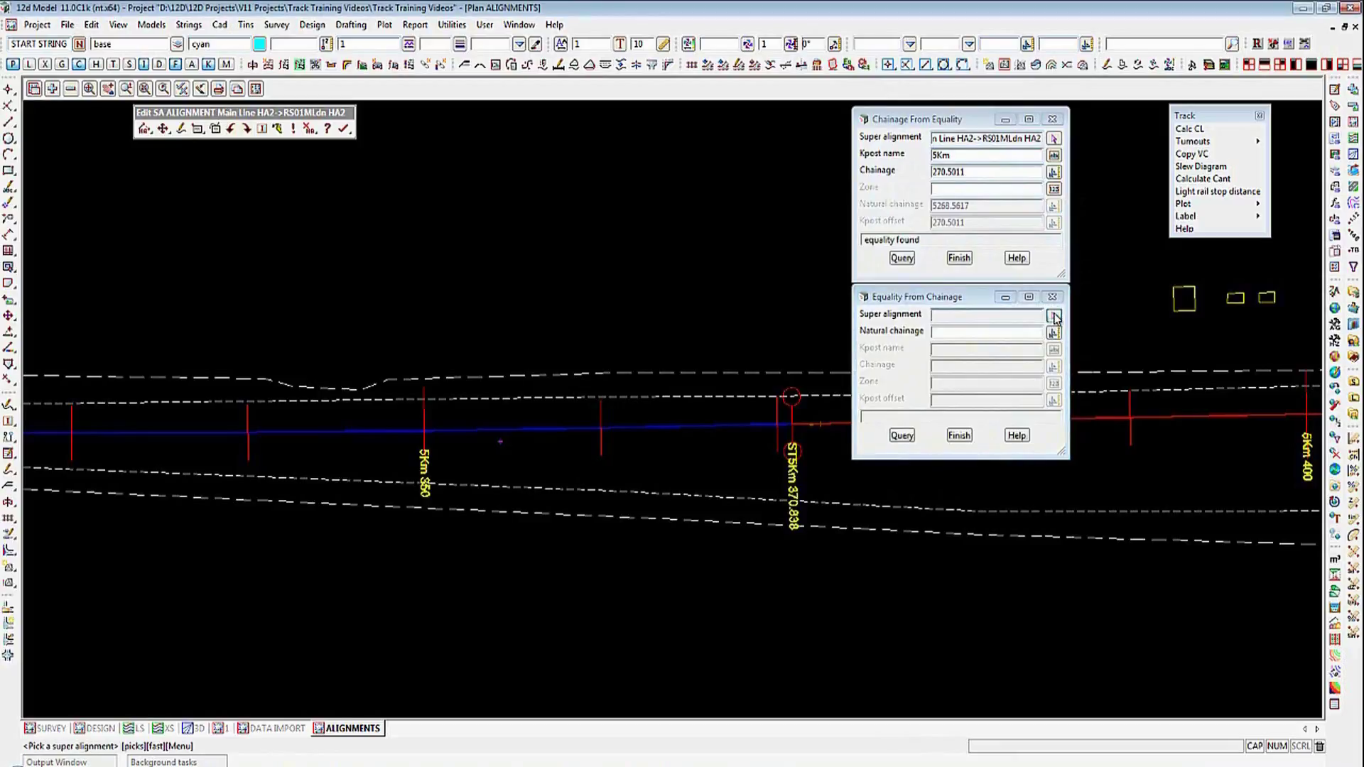
pyautogui.click(793, 424)
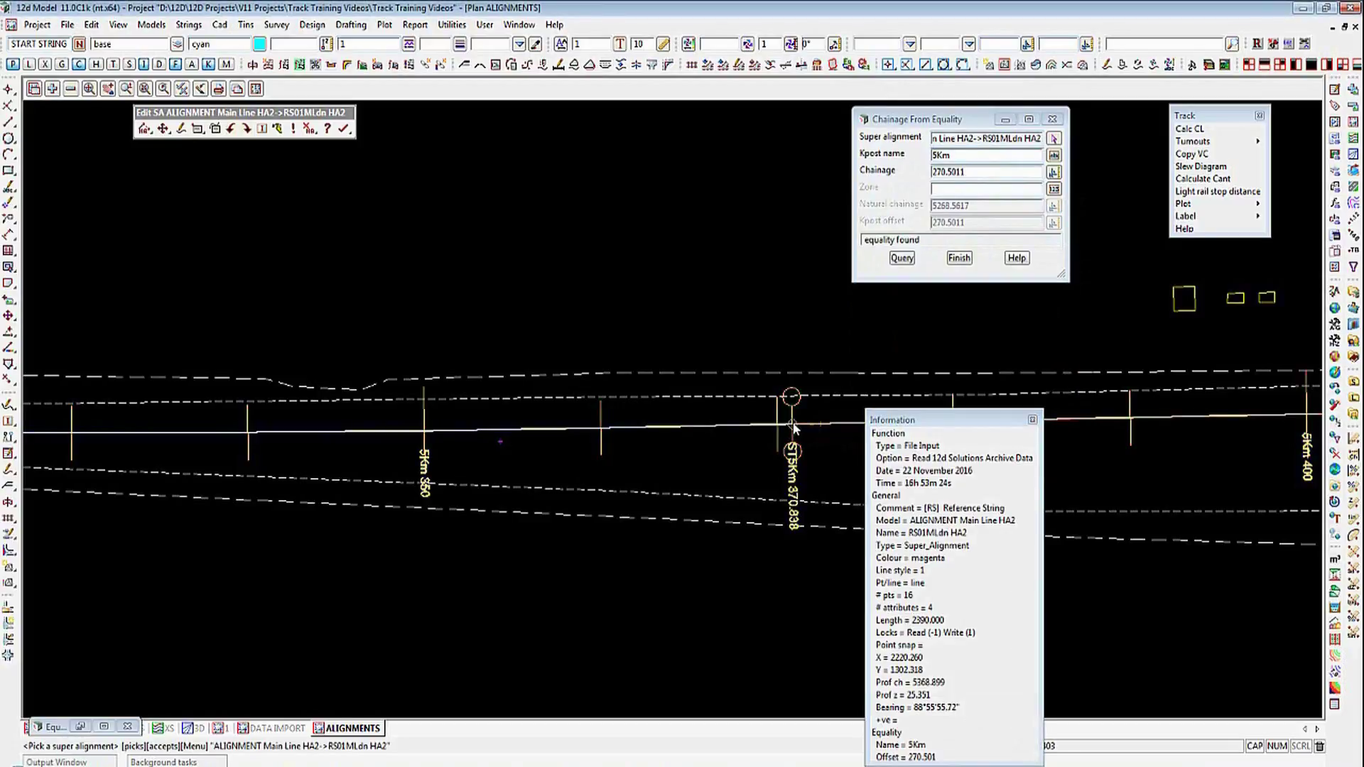
pyautogui.click(793, 426)
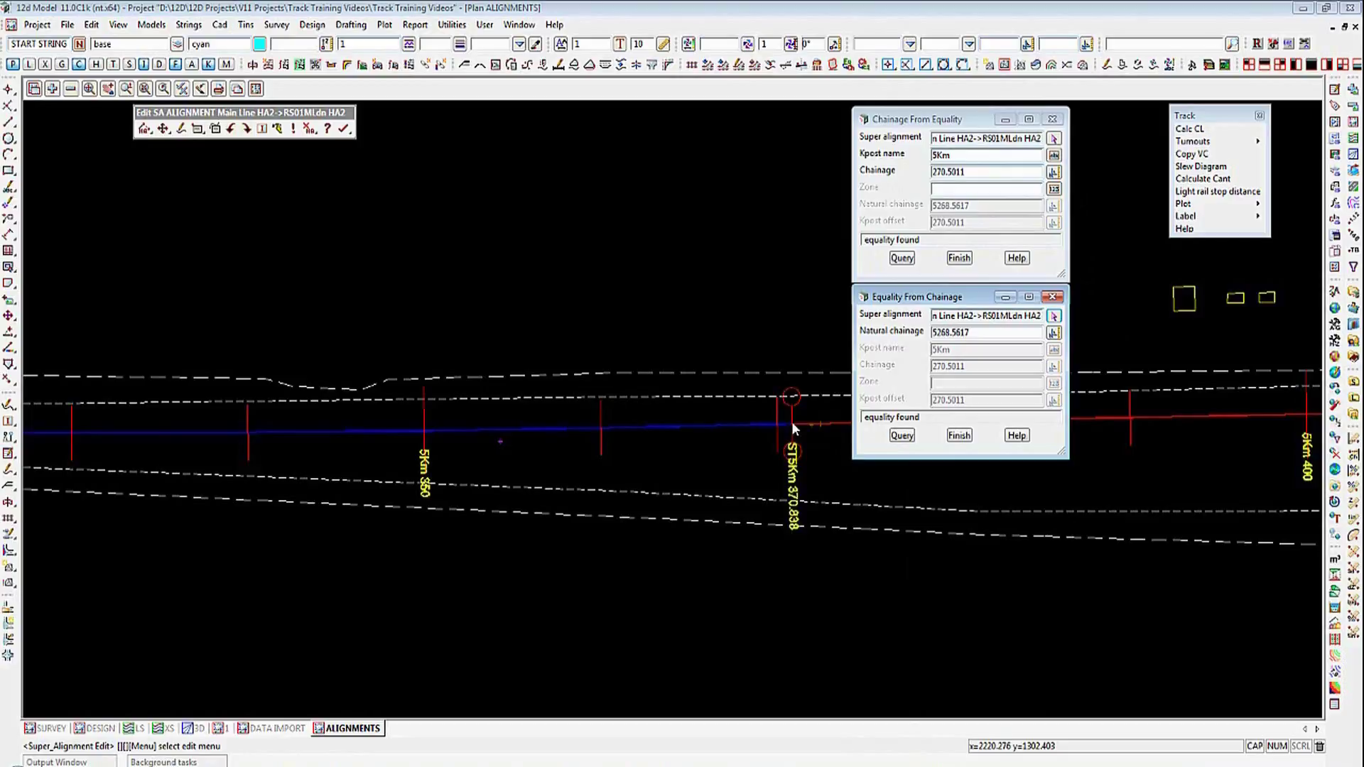
pyautogui.click(791, 421)
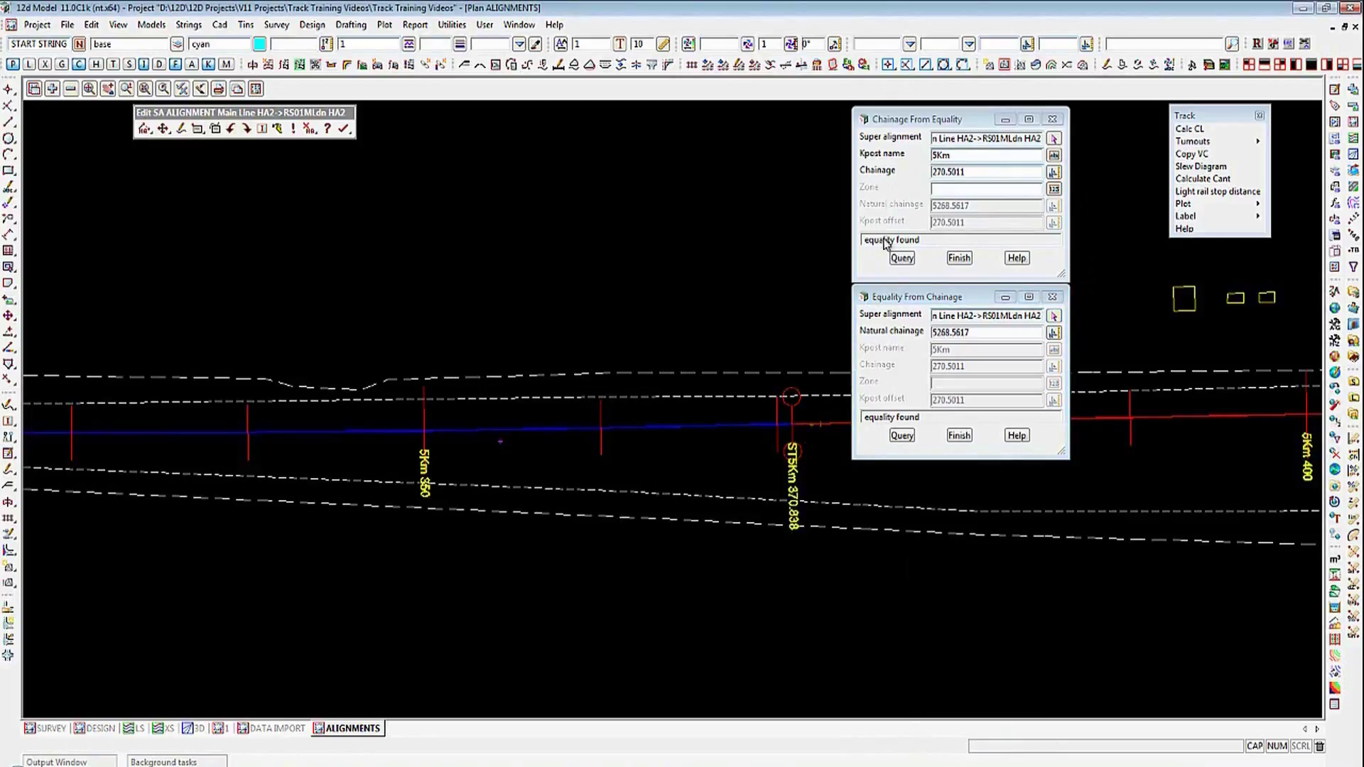
pyautogui.click(189, 25)
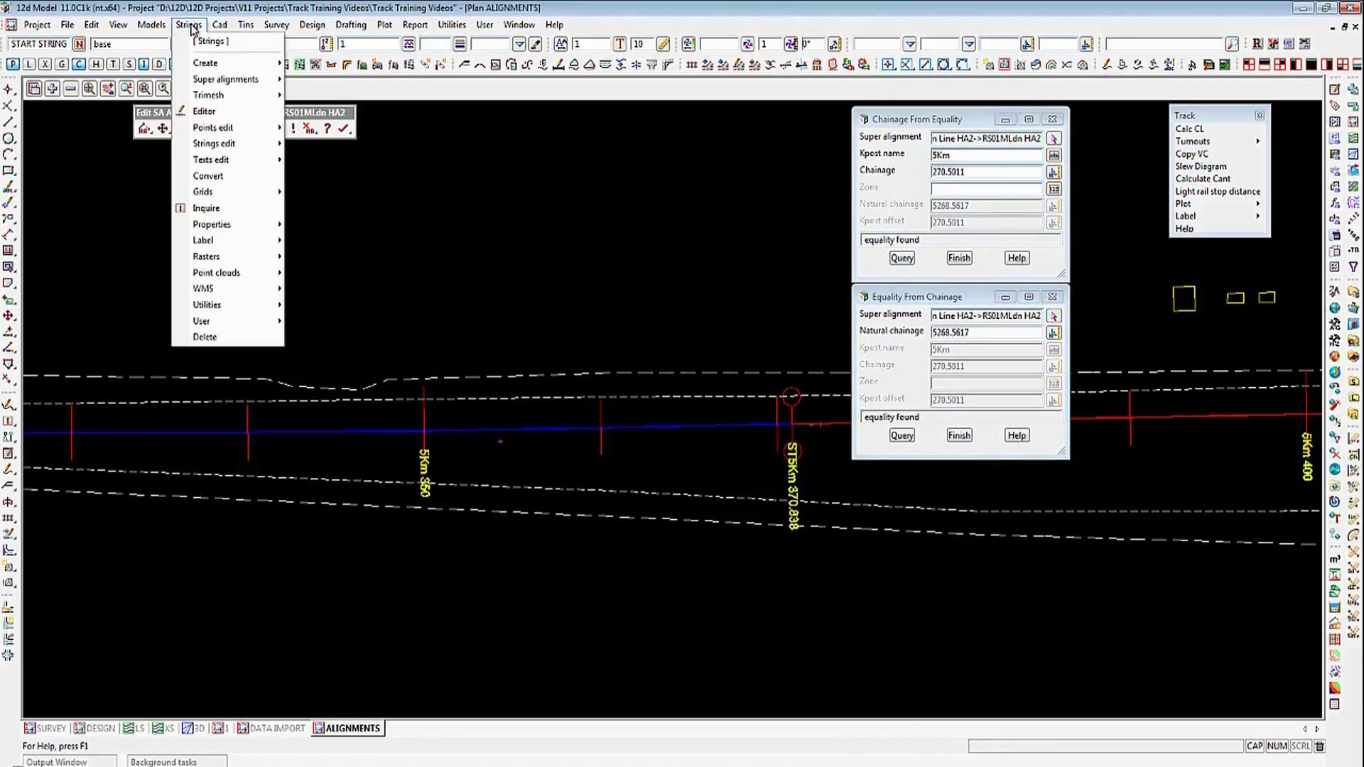
pyautogui.moveTo(212, 79)
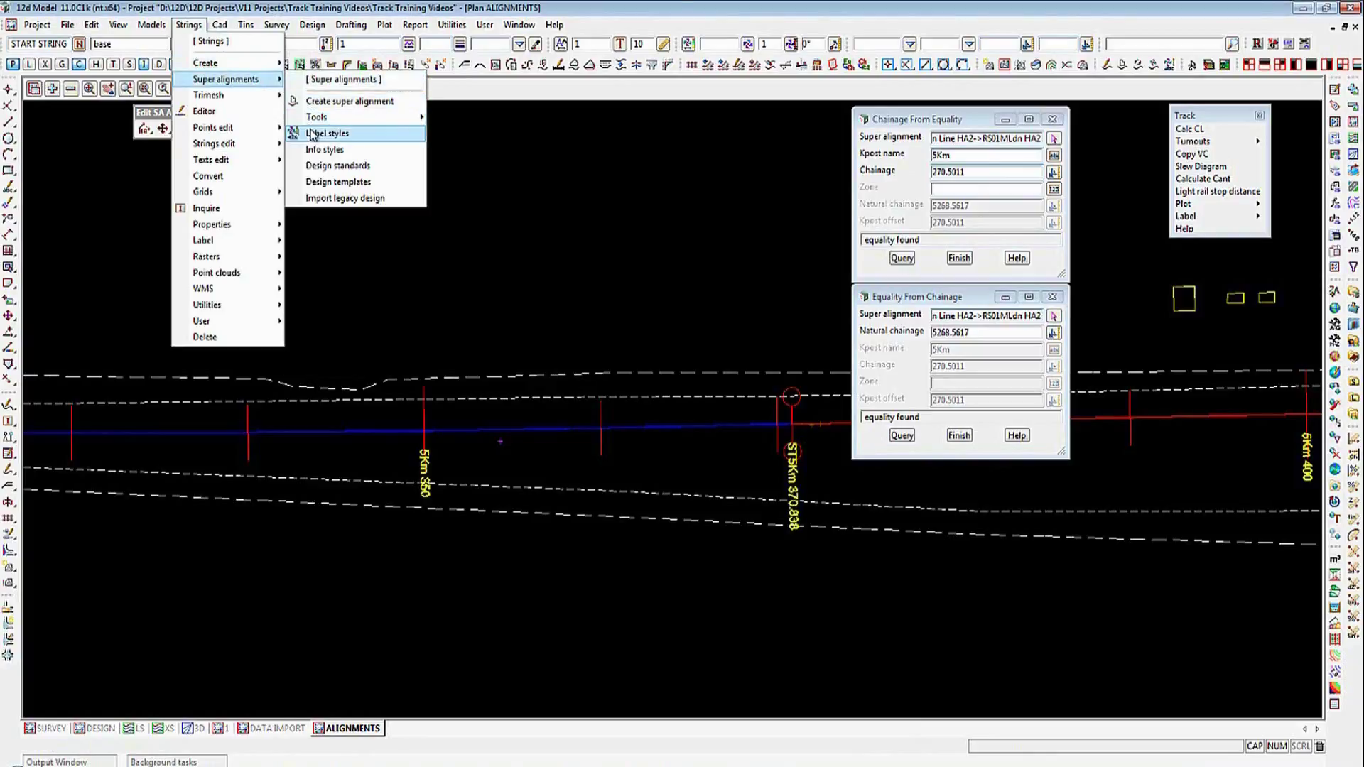
pyautogui.moveTo(323, 117)
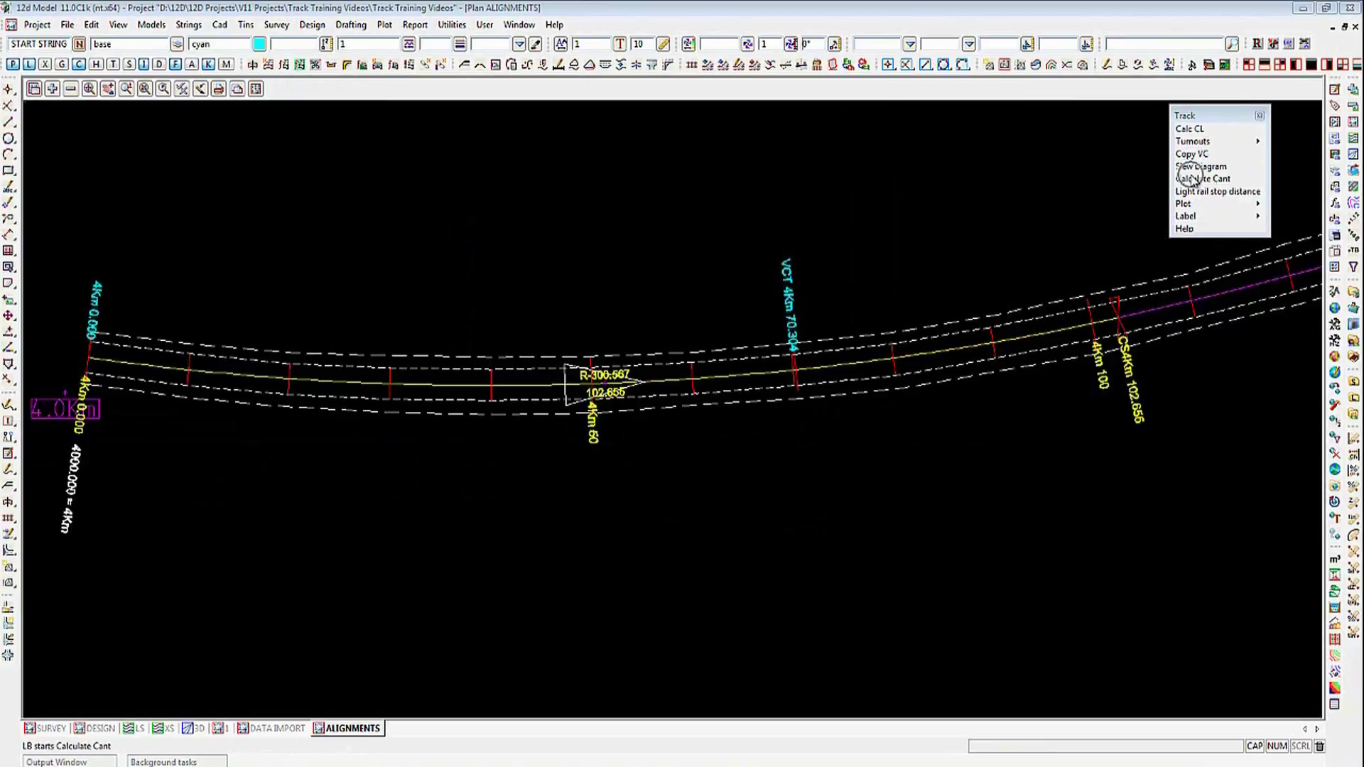
# Step: Start the cant calculation and review its design limits for speed, radius, cant, deficiency and rates of change
pyautogui.click(801, 66)
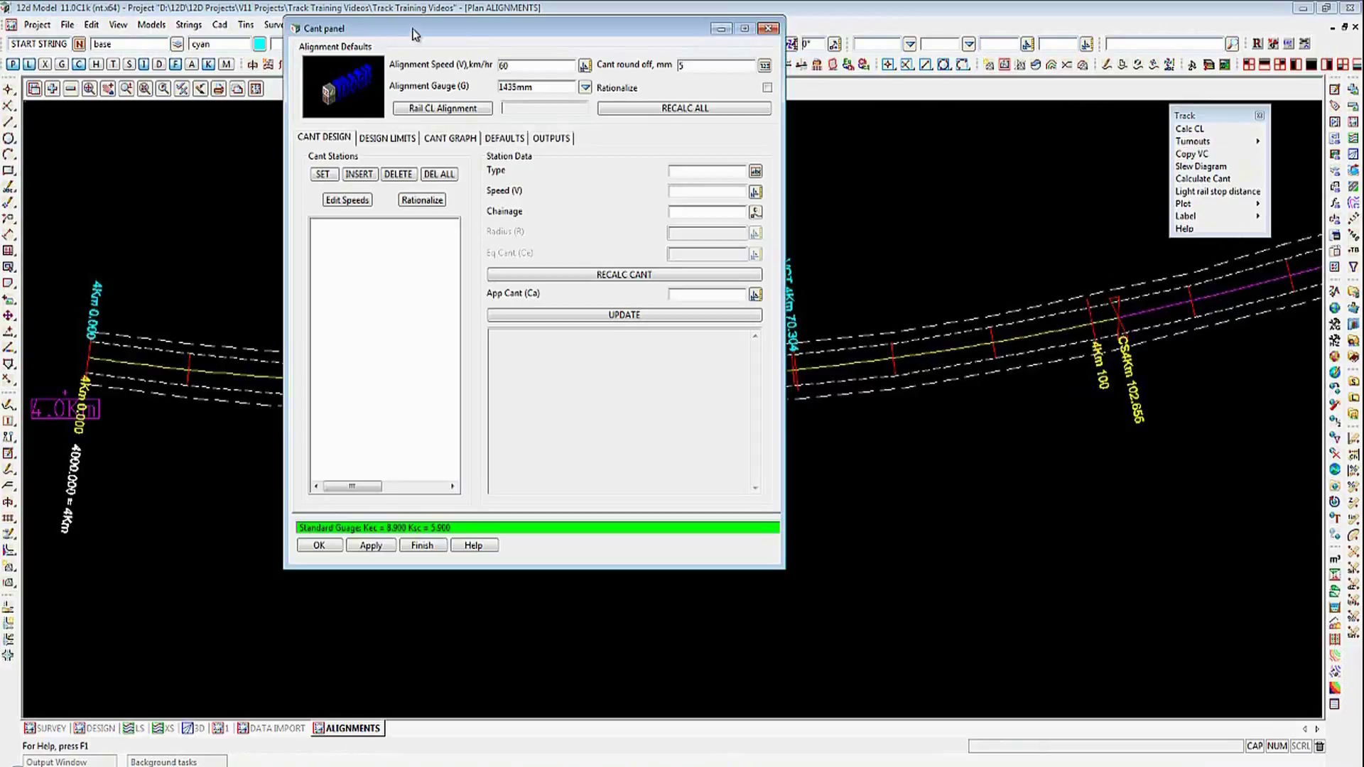
pyautogui.moveTo(416, 34); pyautogui.dragTo(941, 118)
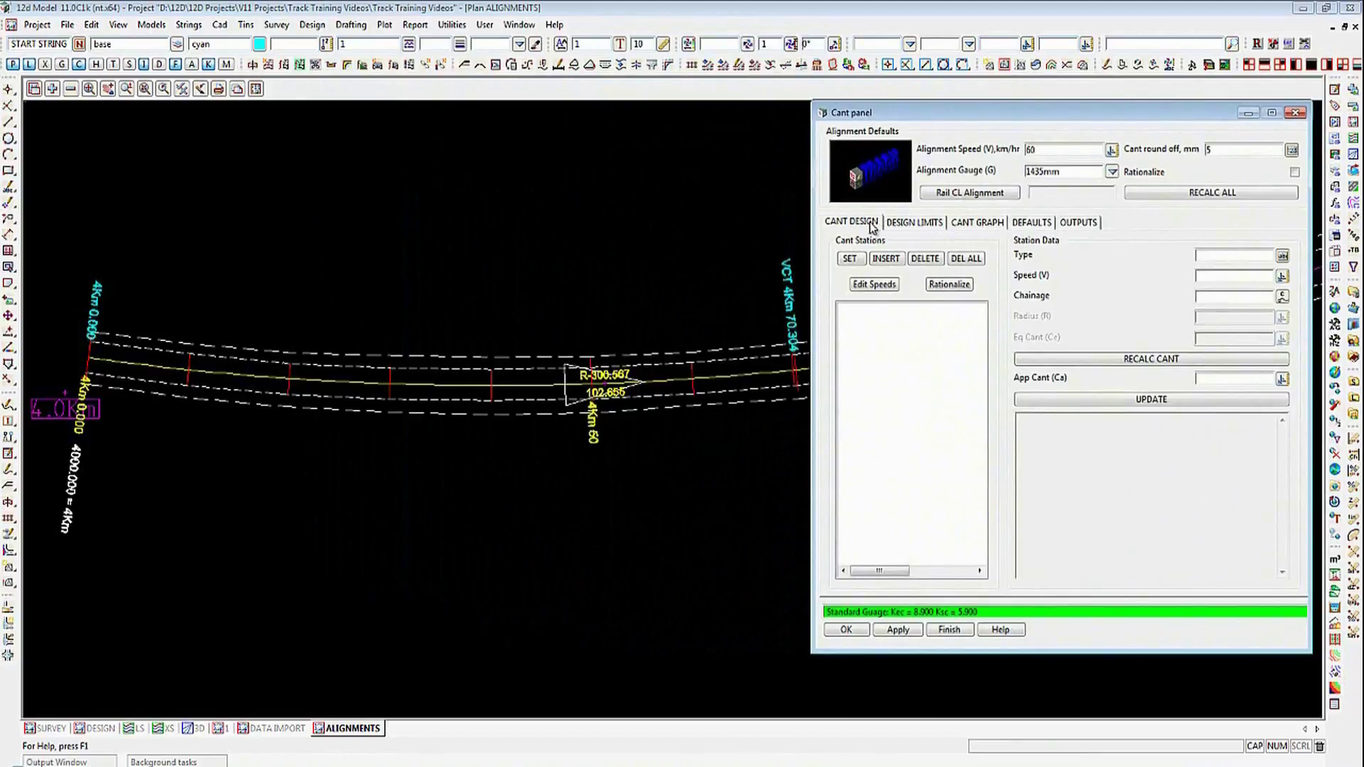
pyautogui.click(919, 226)
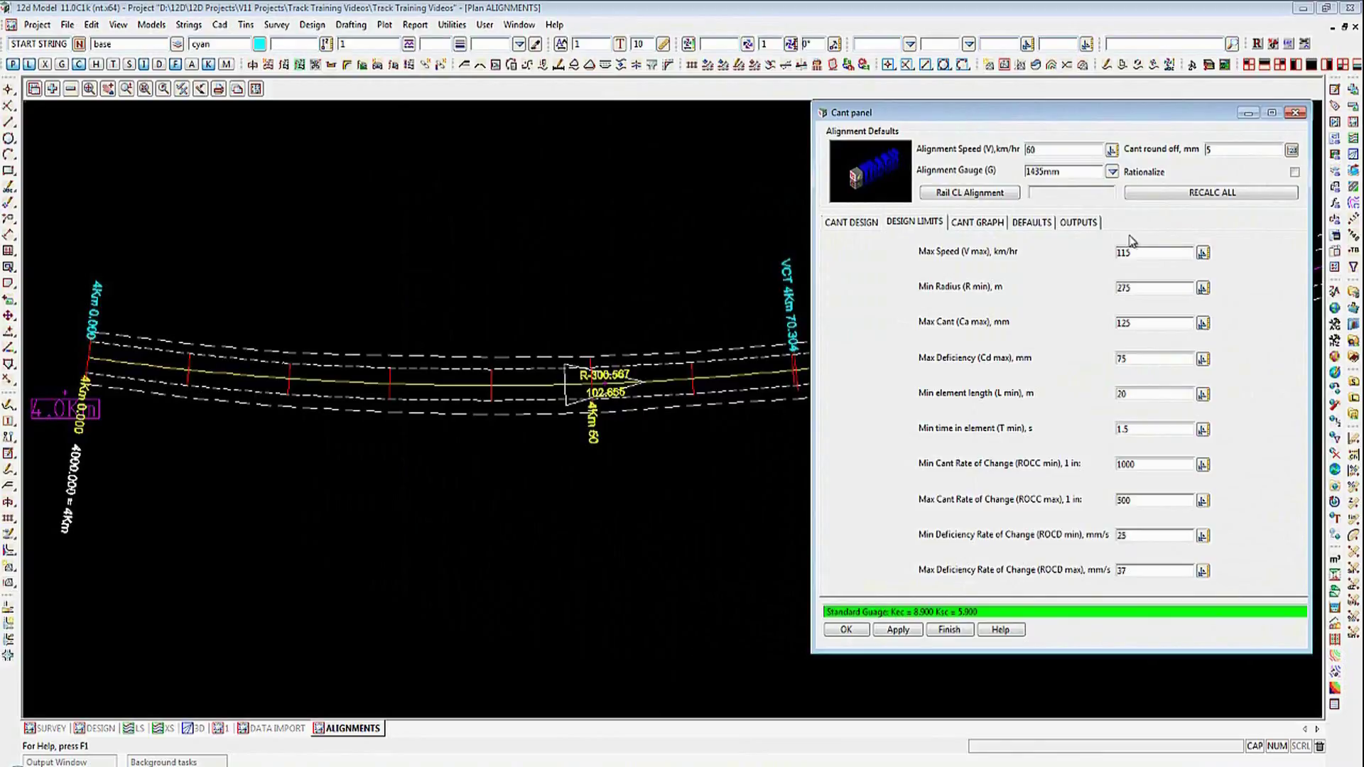
pyautogui.click(868, 223)
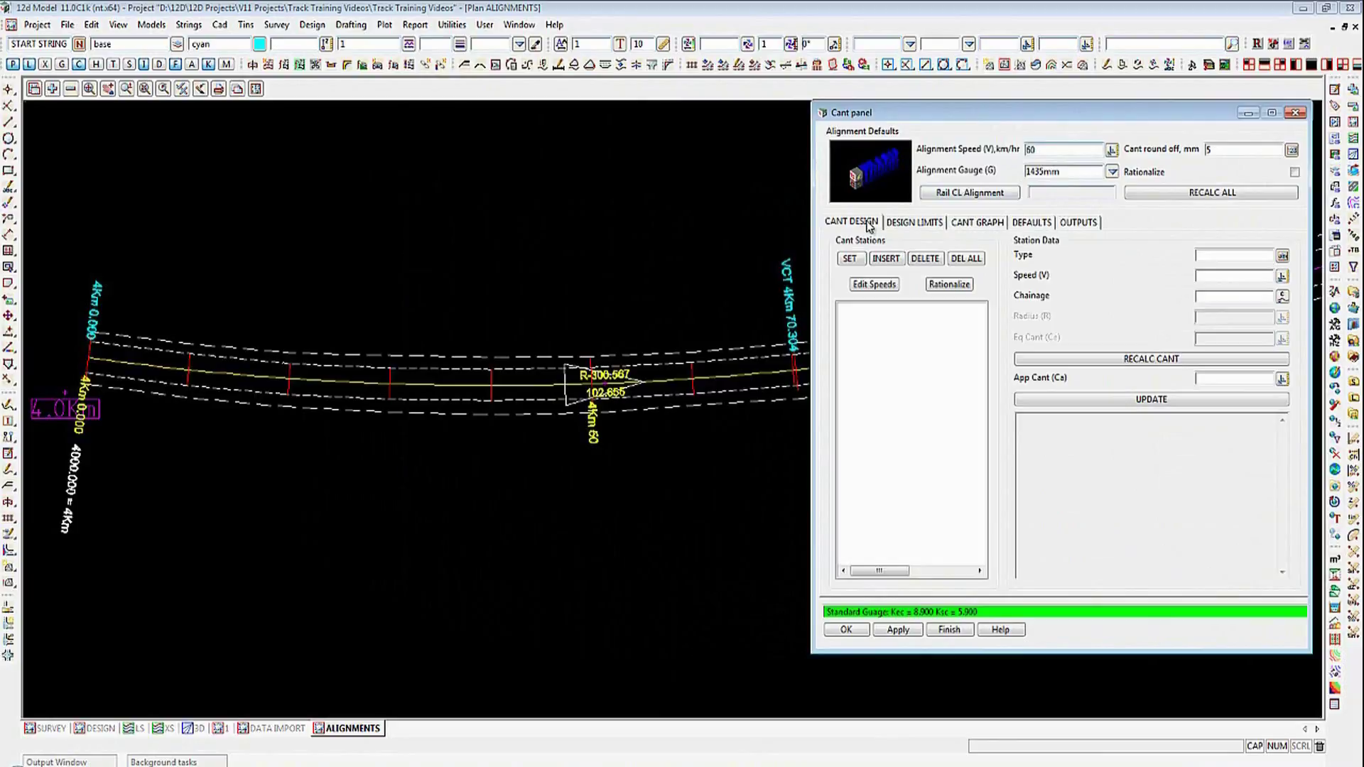
# Step: Set the alignment gauge to 1067mm in the cant alignment defaults
pyautogui.doubleClick(1041, 149)
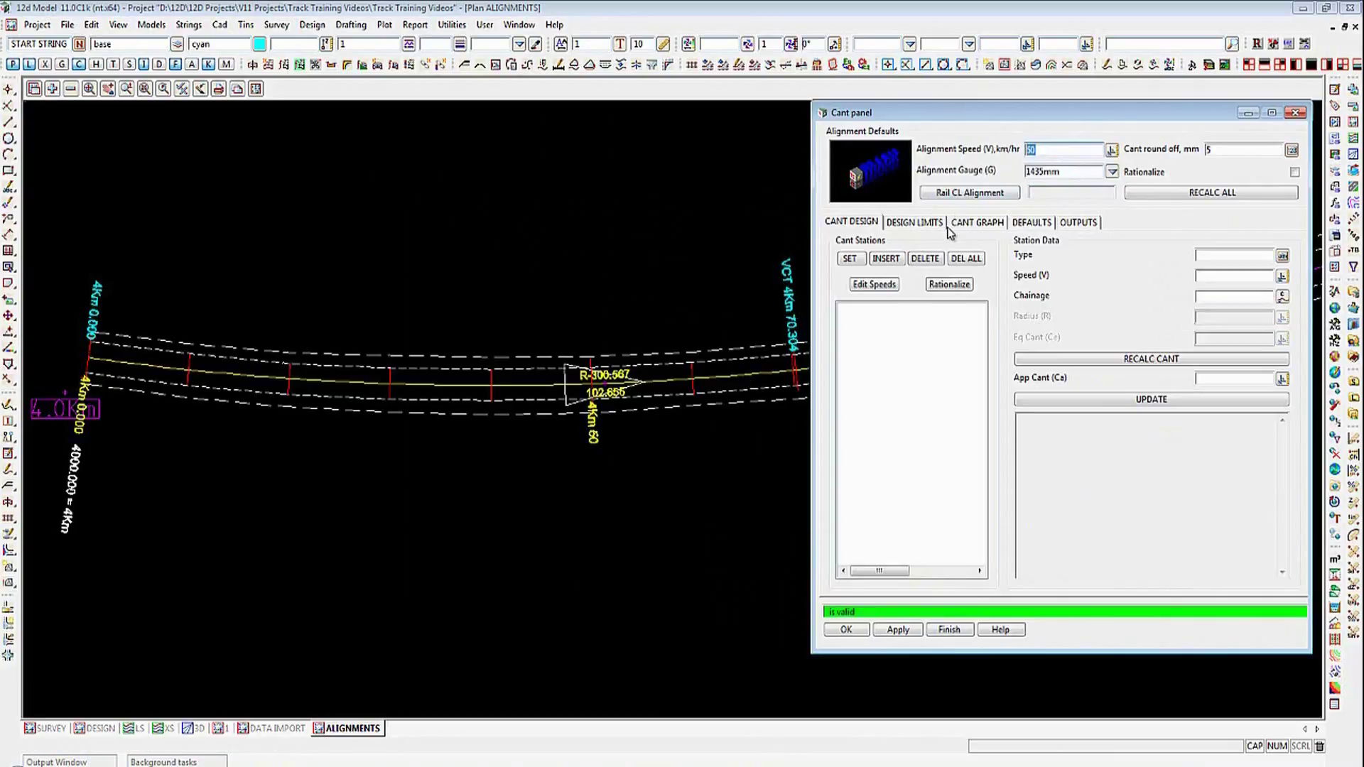
pyautogui.click(1111, 171)
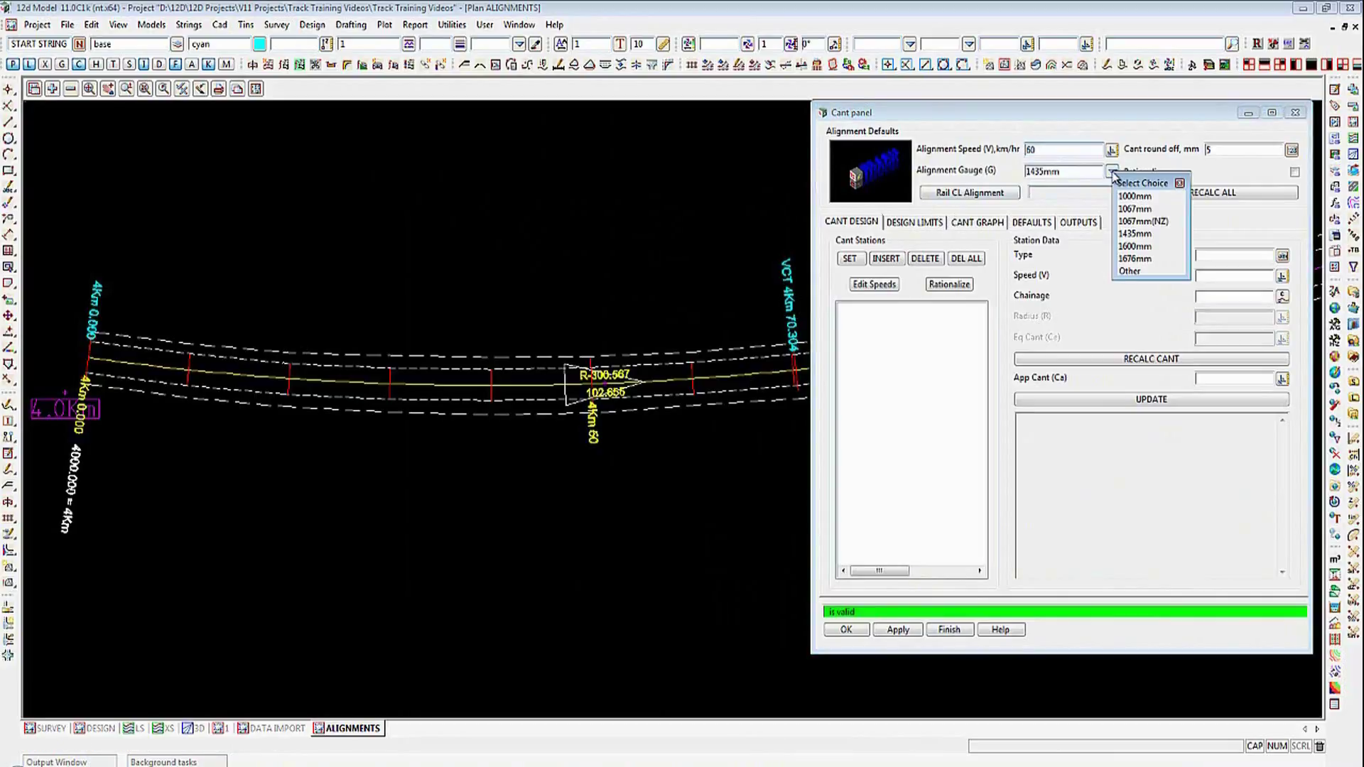
pyautogui.click(1132, 209)
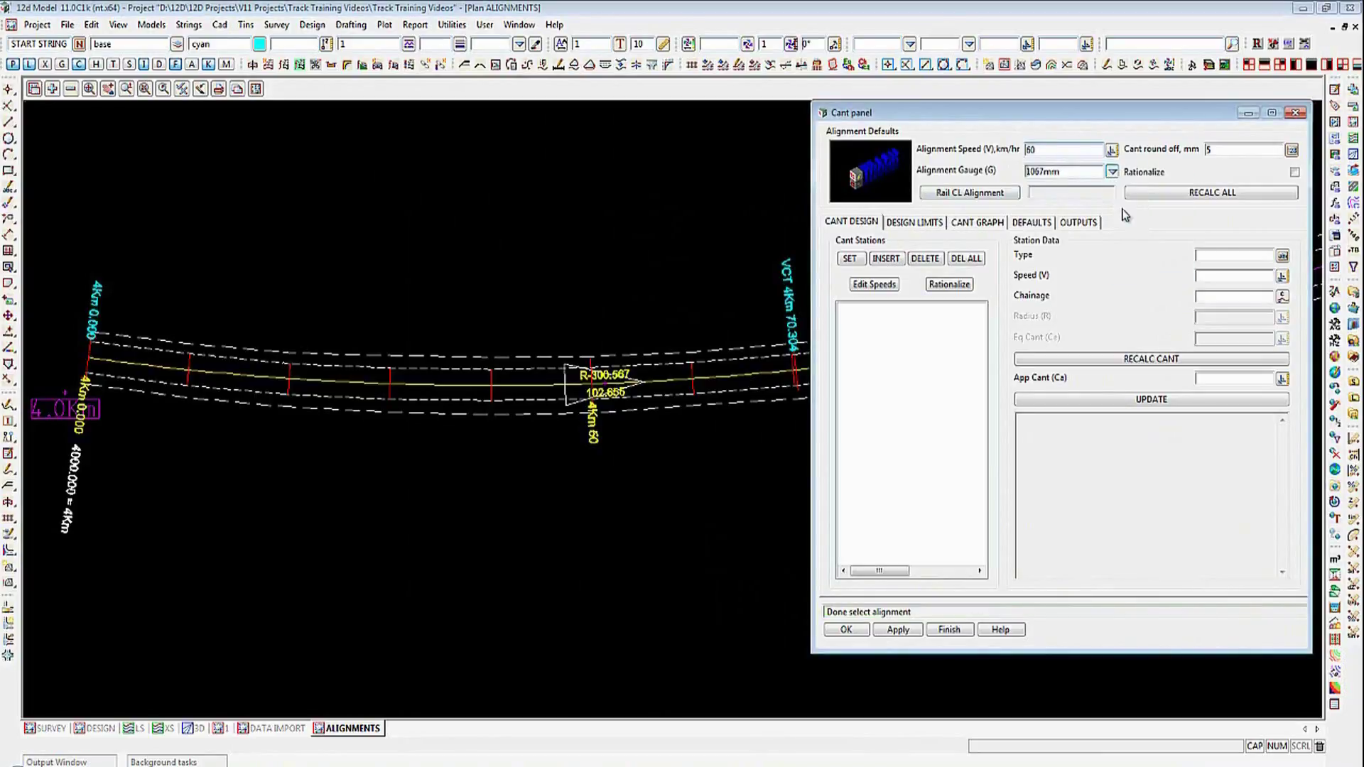
# Step: Select the main line RS01MLdn HA2 as the rail centreline alignment for the cant calculation and save the amended data
pyautogui.click(1000, 194)
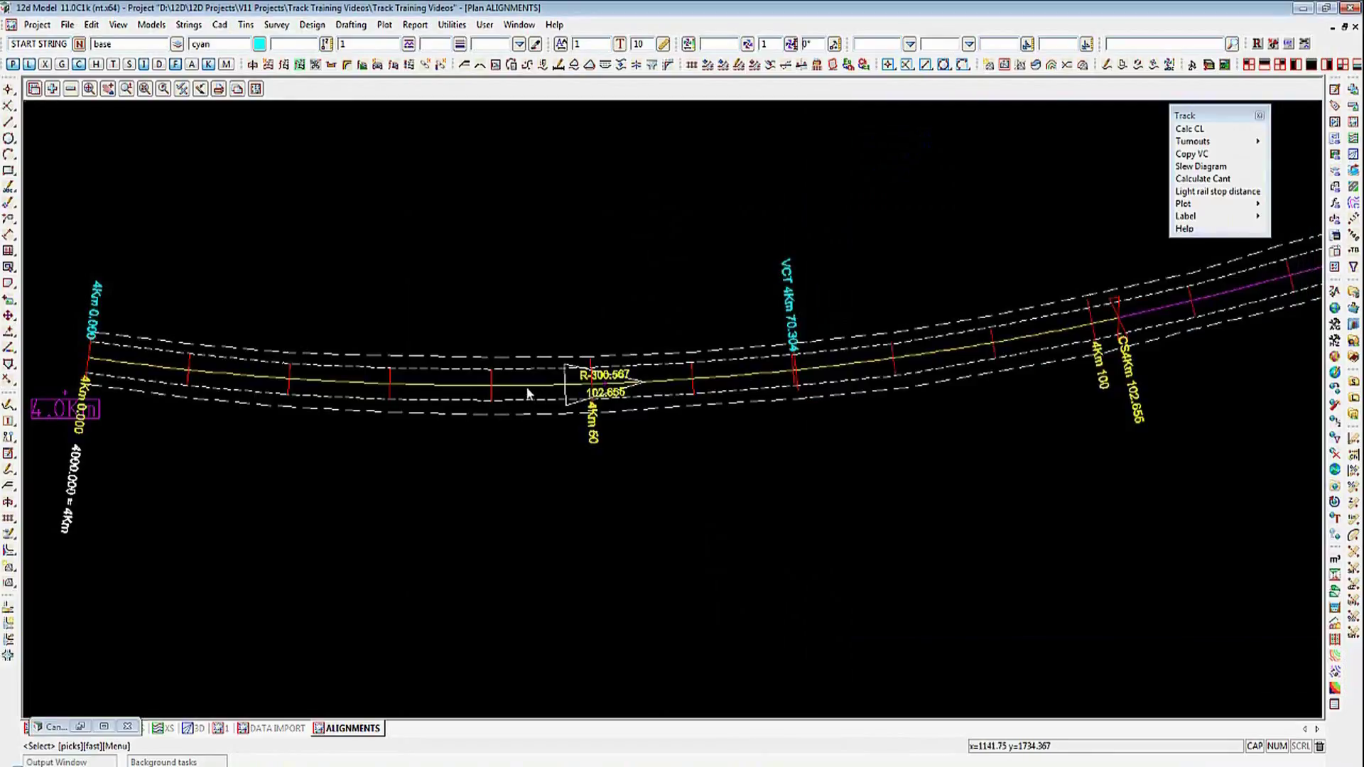
pyautogui.click(526, 389)
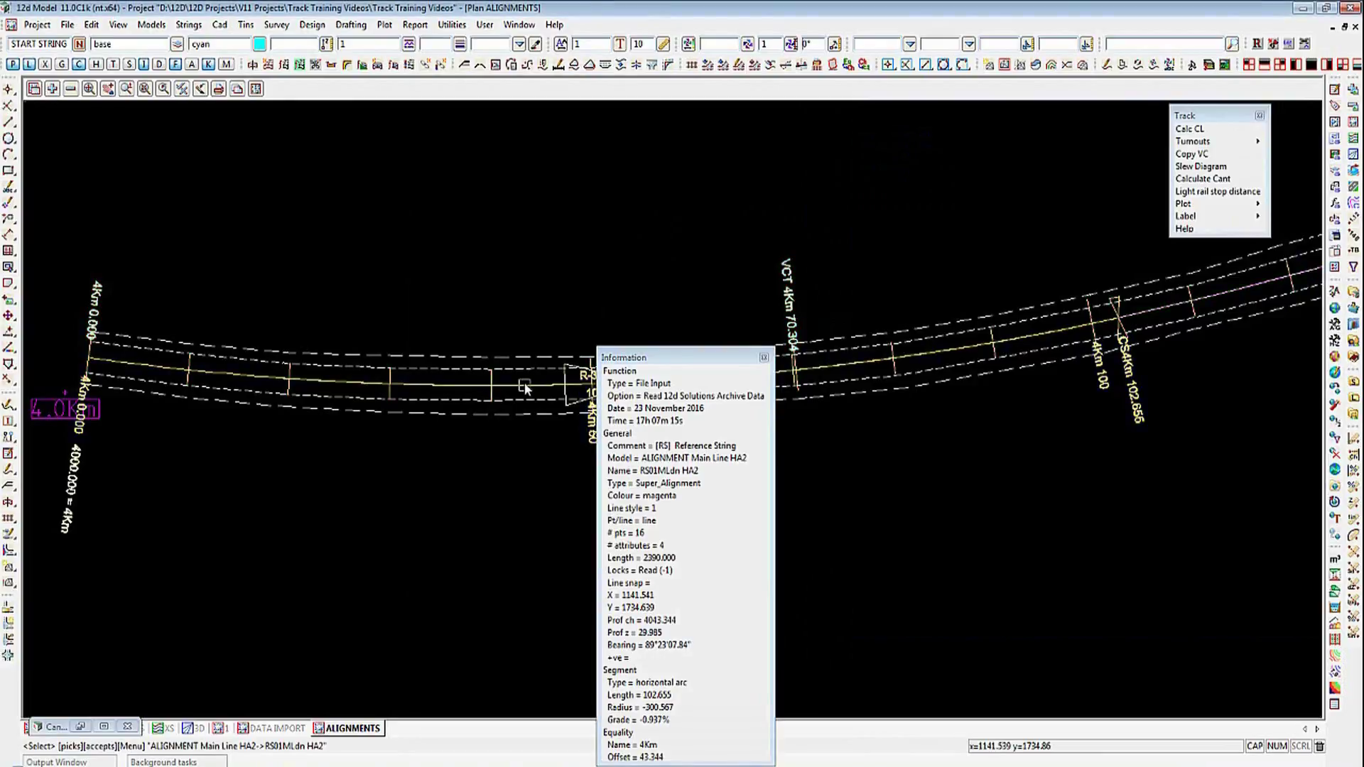
pyautogui.click(524, 382)
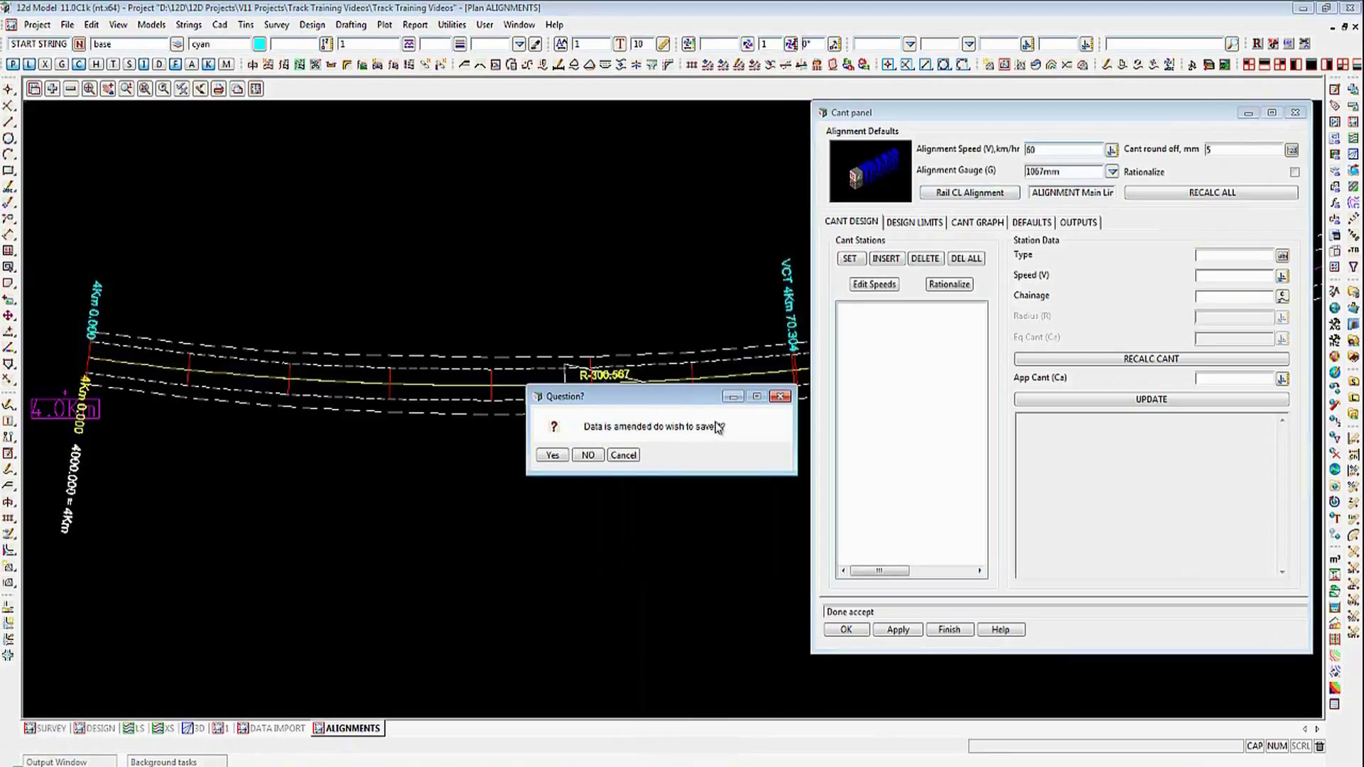
pyautogui.click(553, 454)
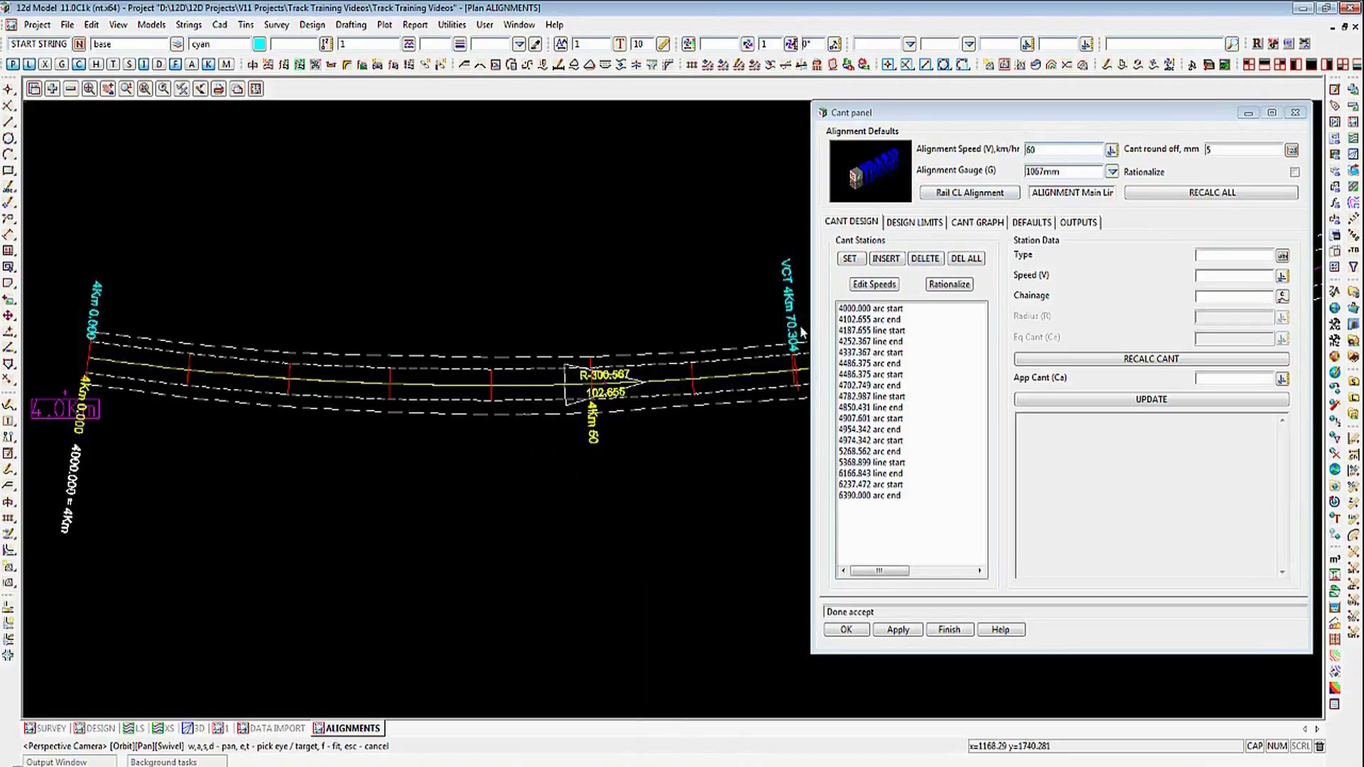
# Step: Examine the cant data of the stations arc start 4000.000, arc end 4102.655 and line start 4187.655
pyautogui.click(858, 308)
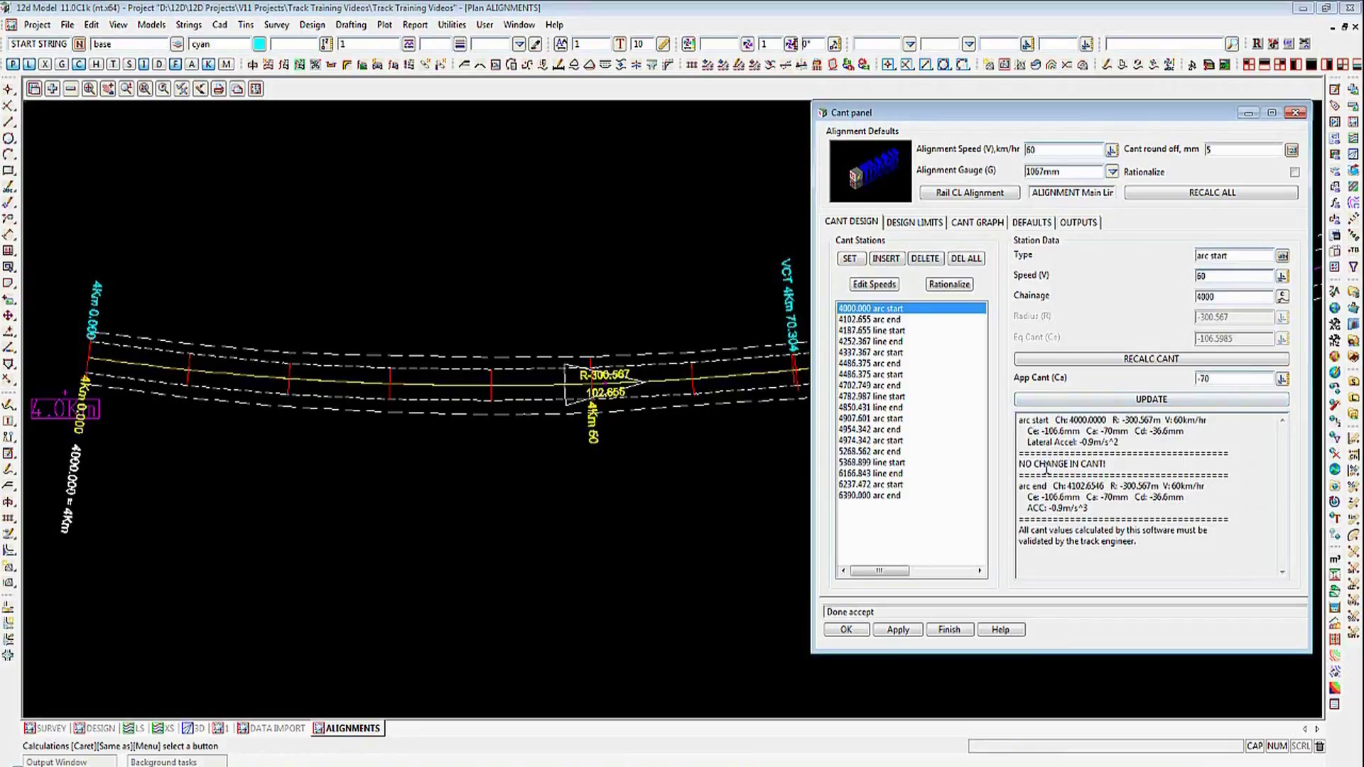
pyautogui.click(893, 320)
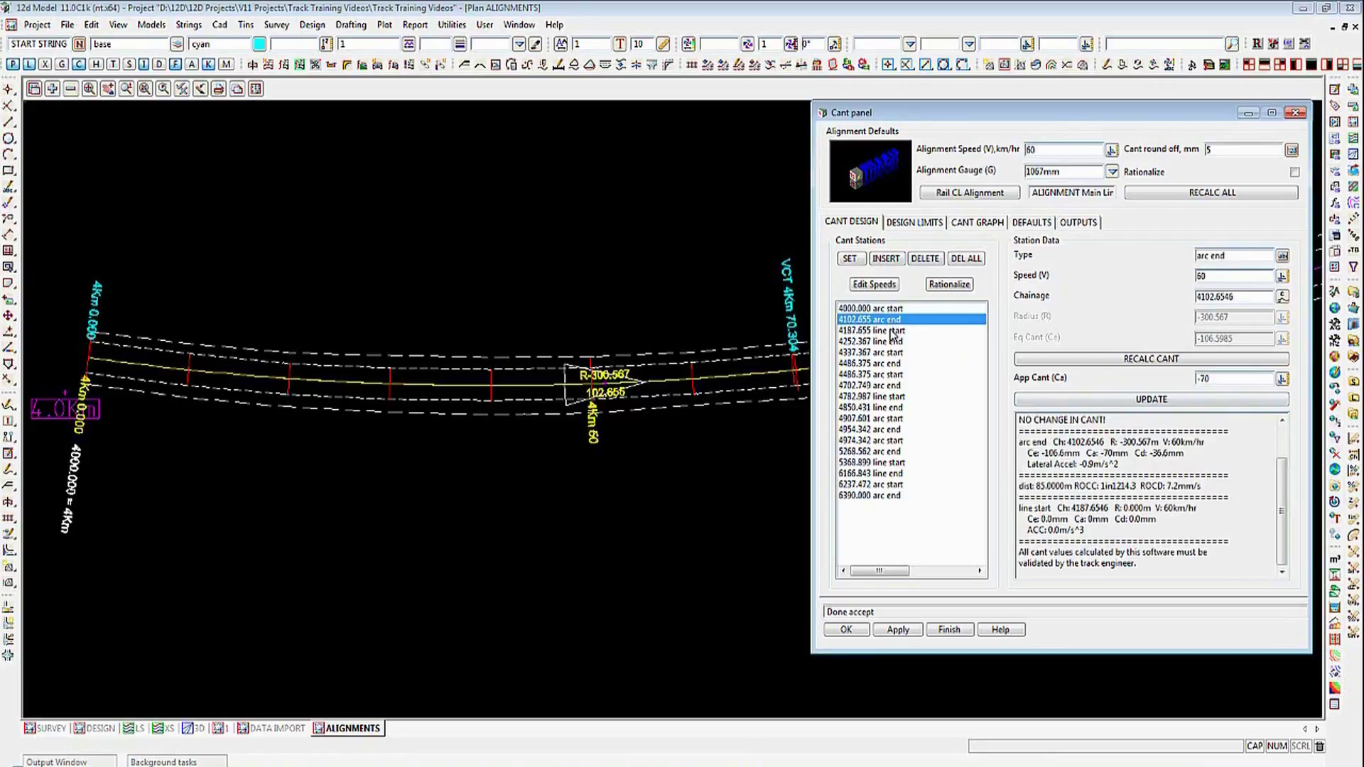
pyautogui.click(893, 331)
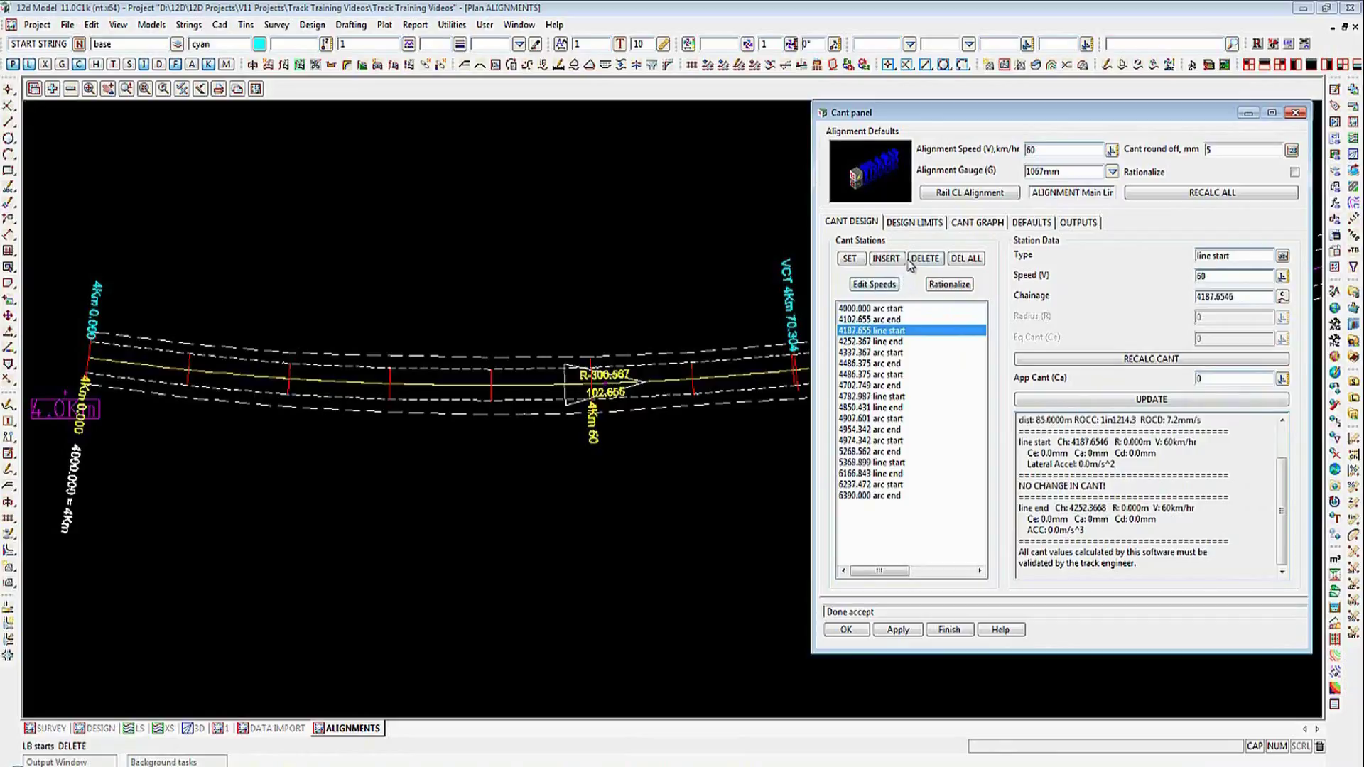
# Step: Examine the cant graph of the main line up close, covering both curve sections, and fit the whole diagram again
pyautogui.click(965, 227)
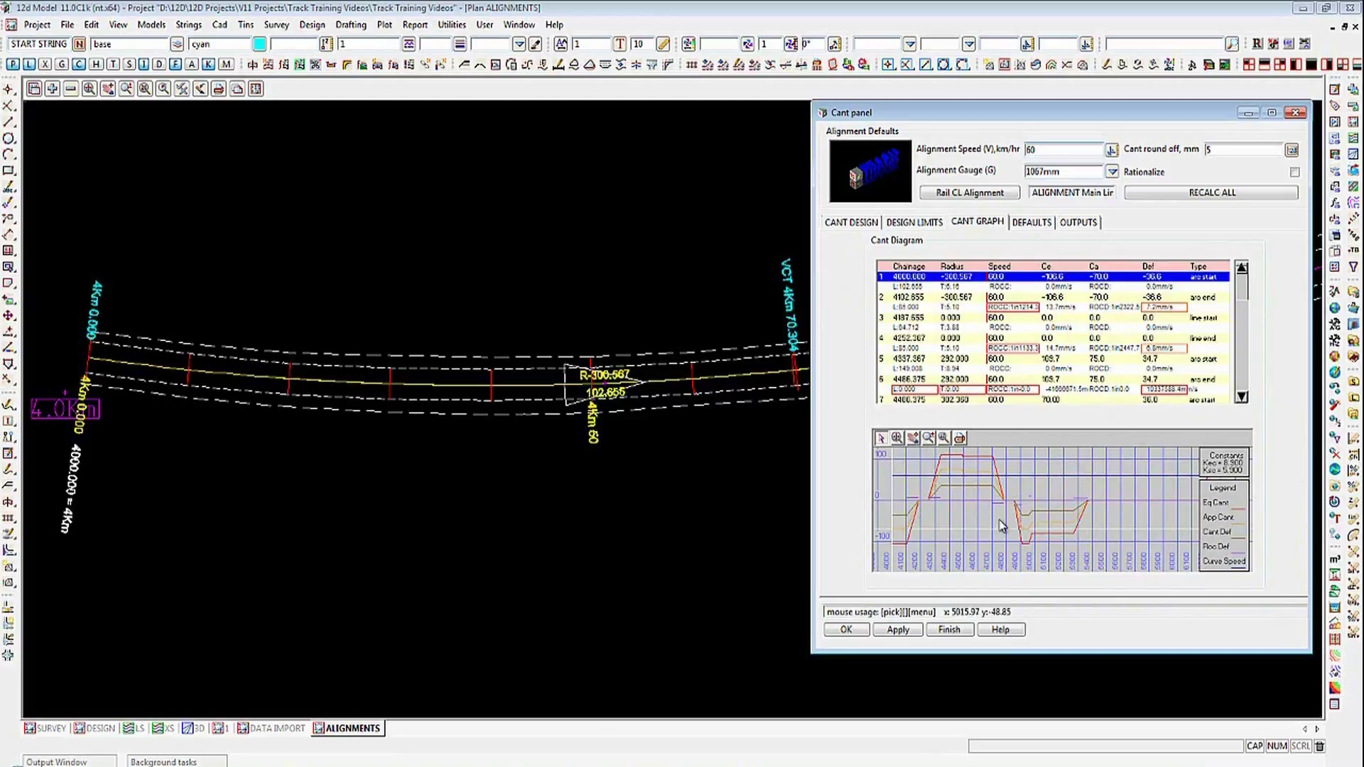
pyautogui.click(946, 438)
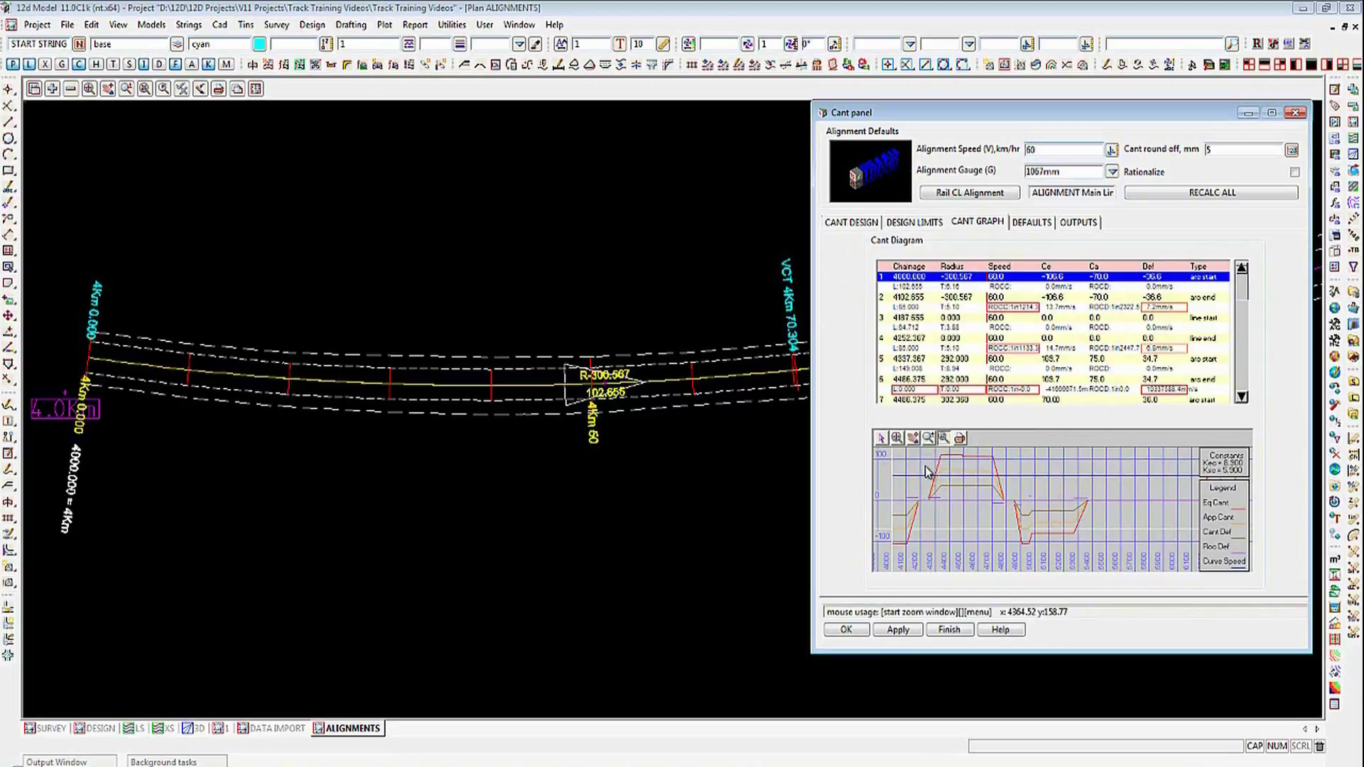
pyautogui.click(958, 489)
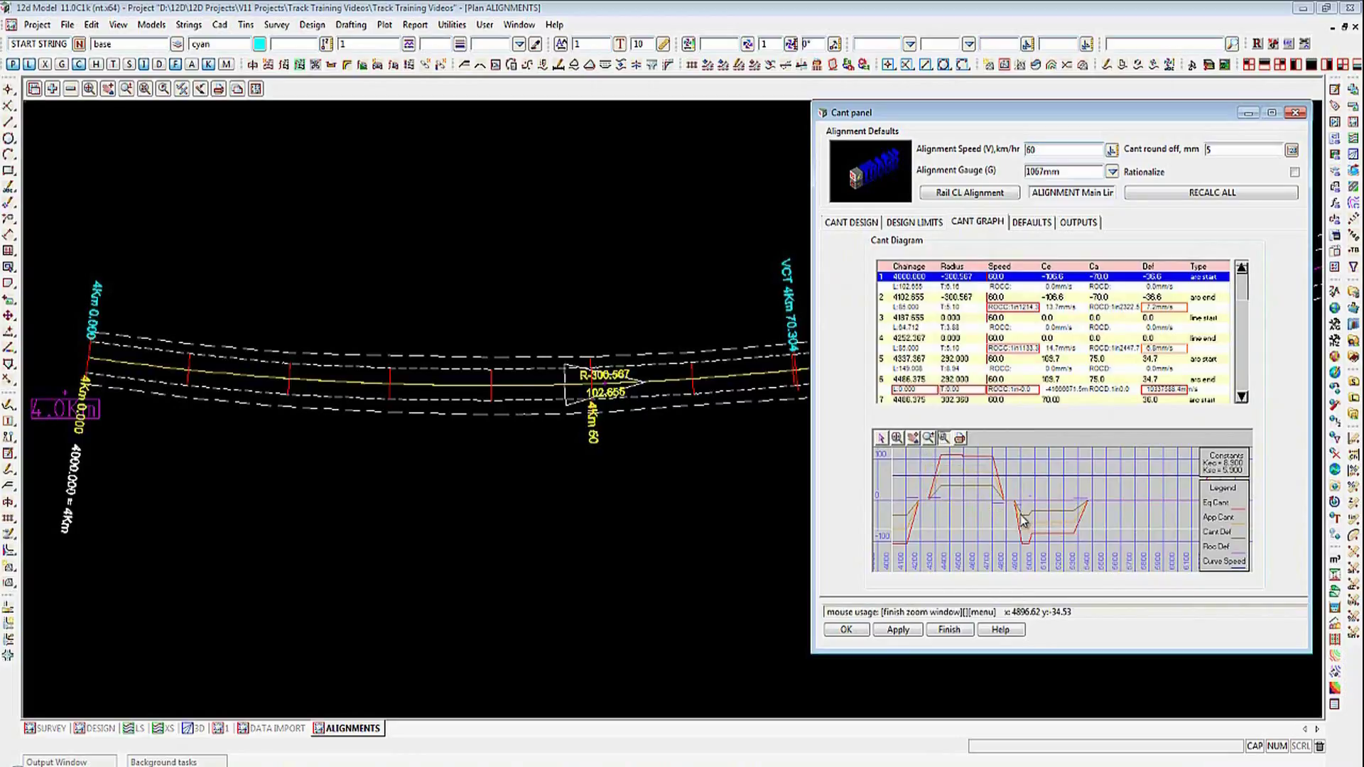
pyautogui.click(1047, 540)
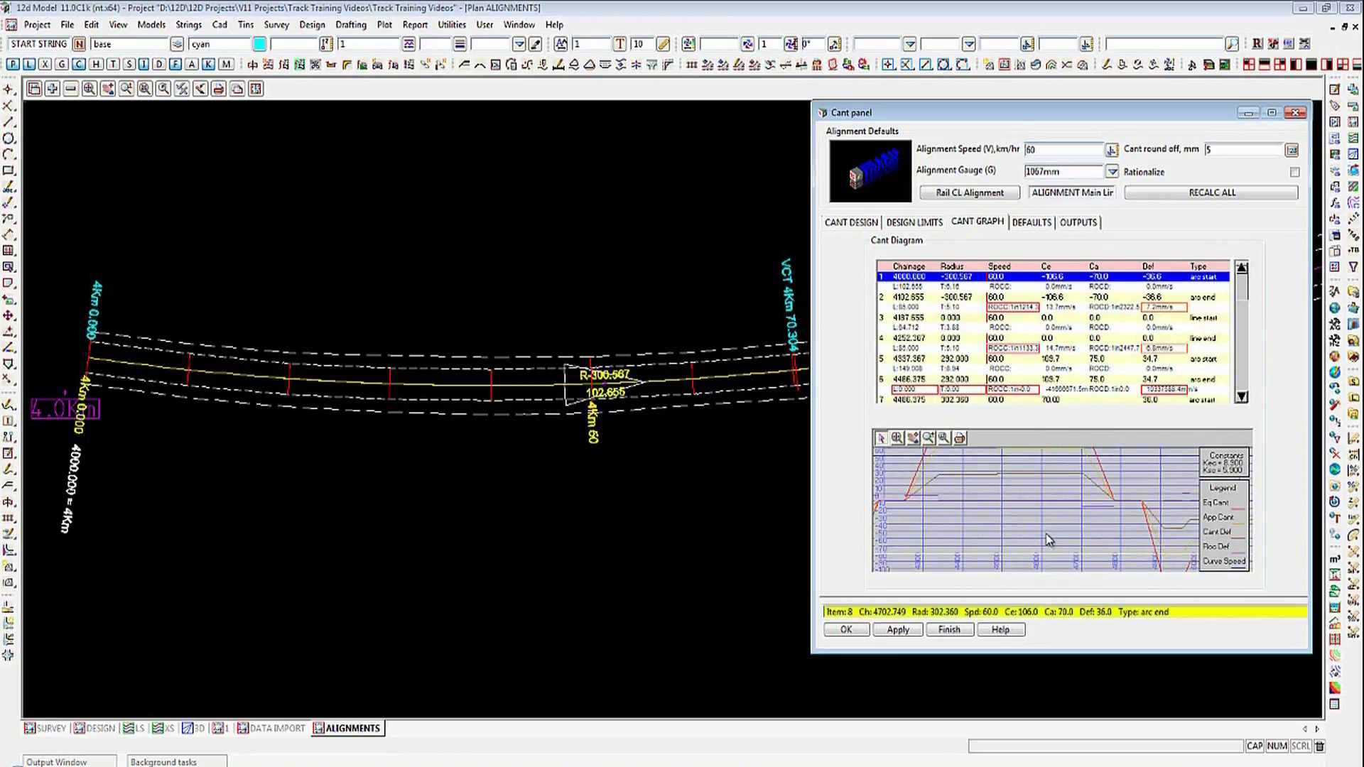
pyautogui.click(912, 437)
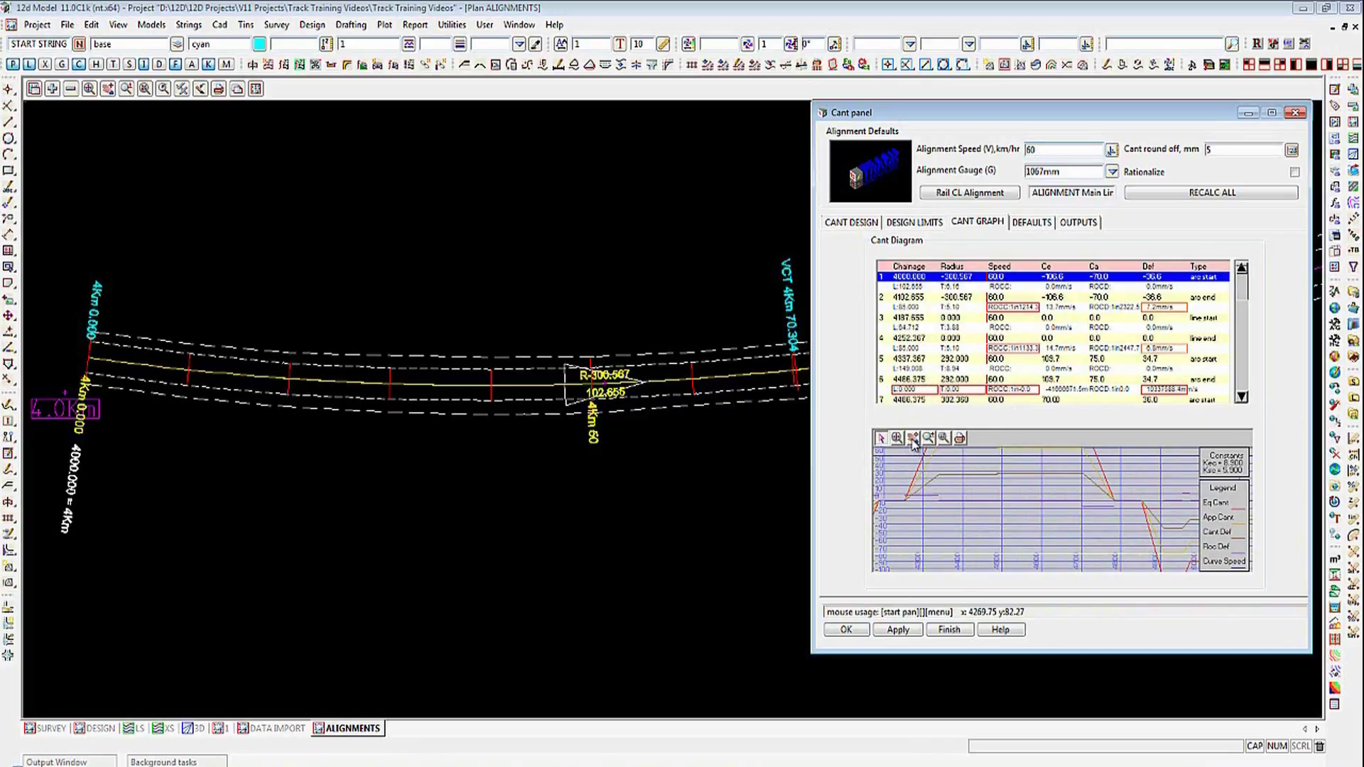
pyautogui.click(1028, 473)
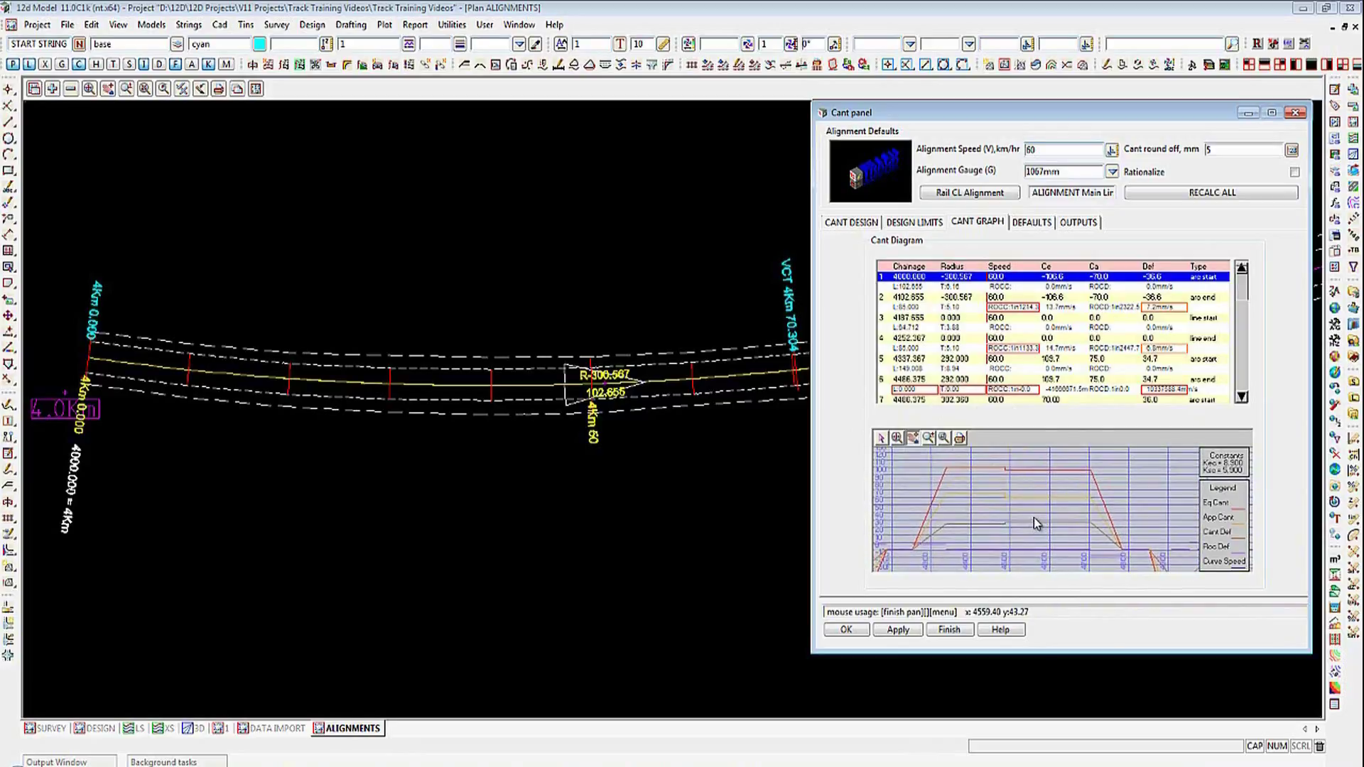
pyautogui.click(1037, 525)
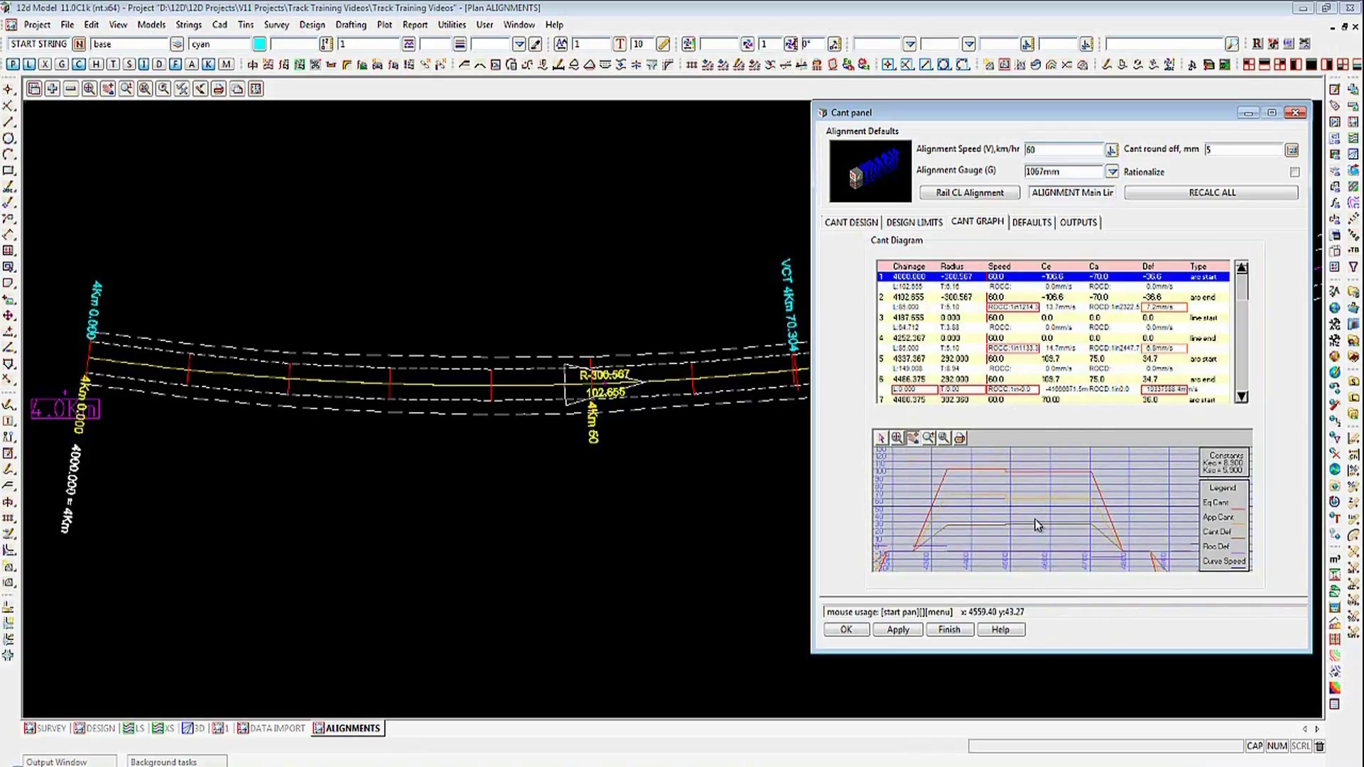
pyautogui.click(1137, 529)
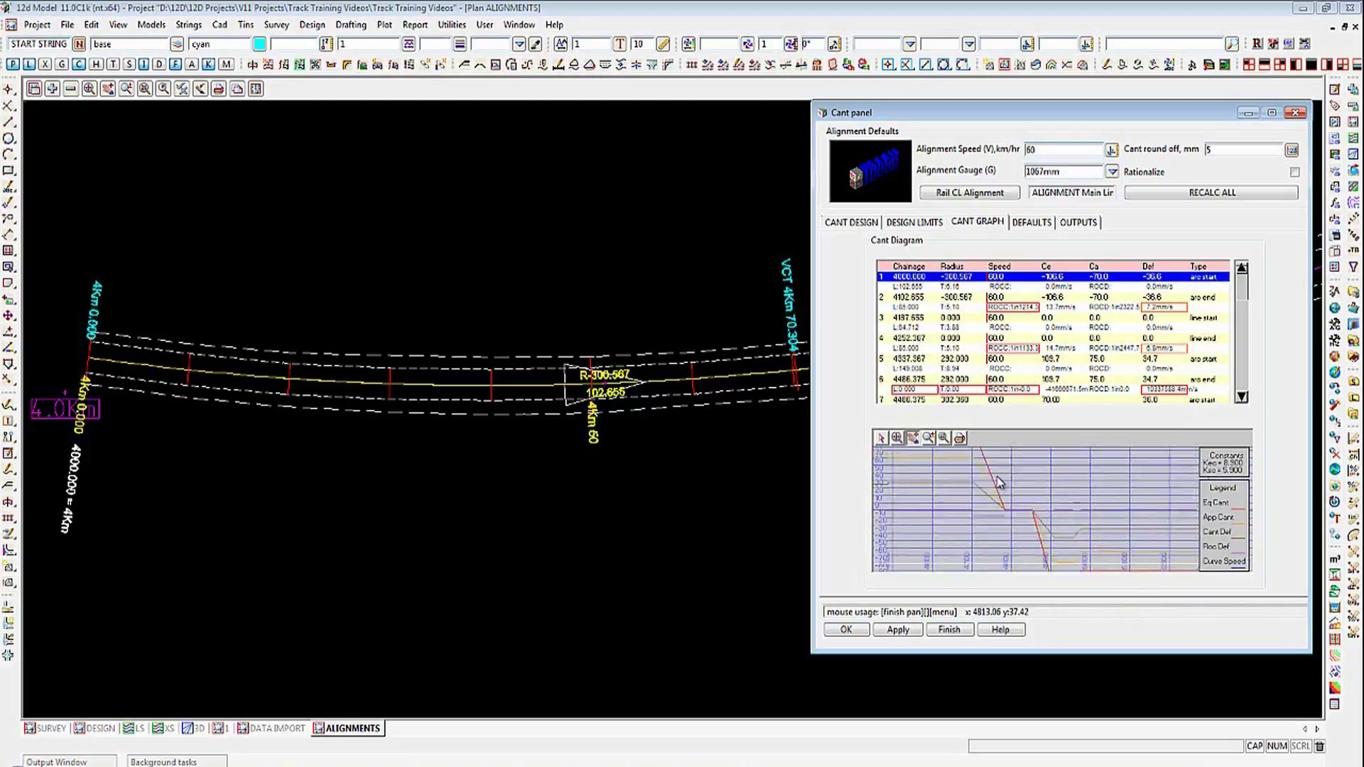
pyautogui.click(930, 481)
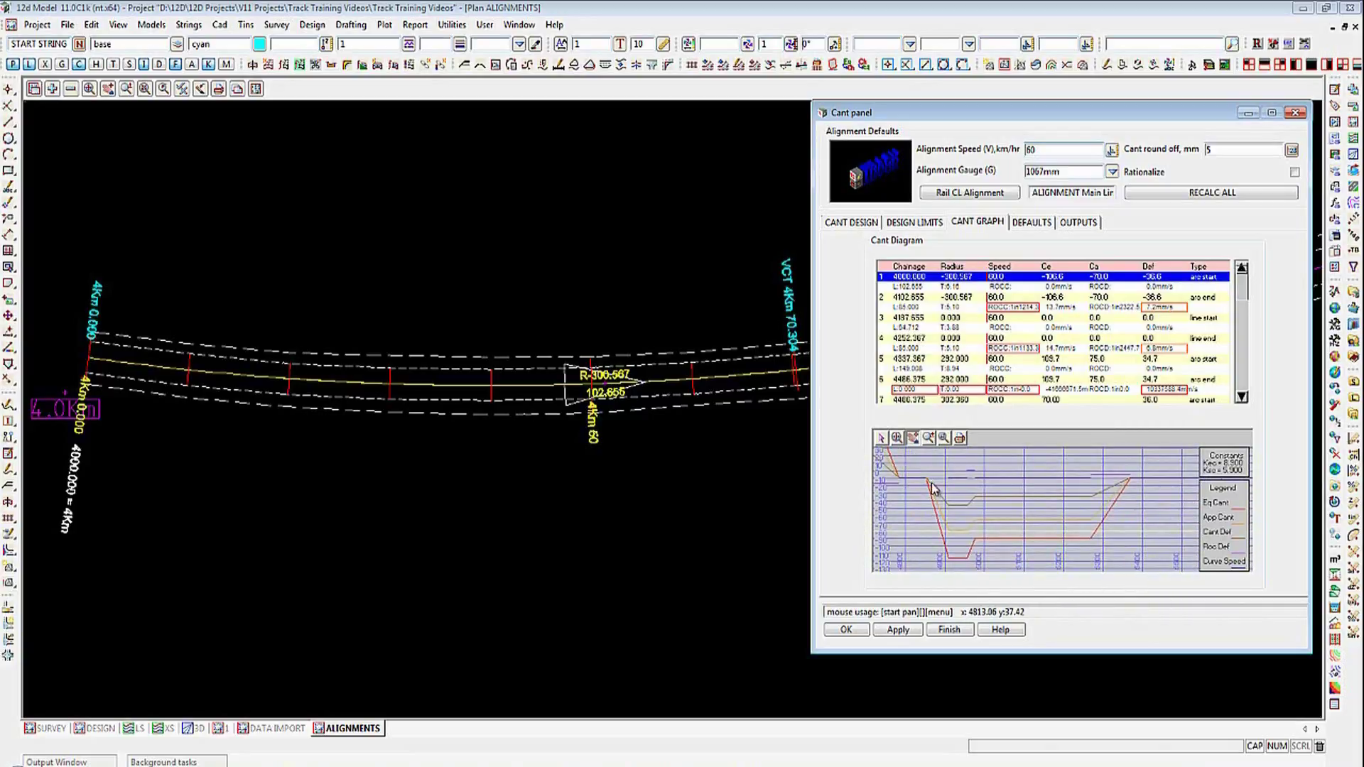
pyautogui.click(898, 443)
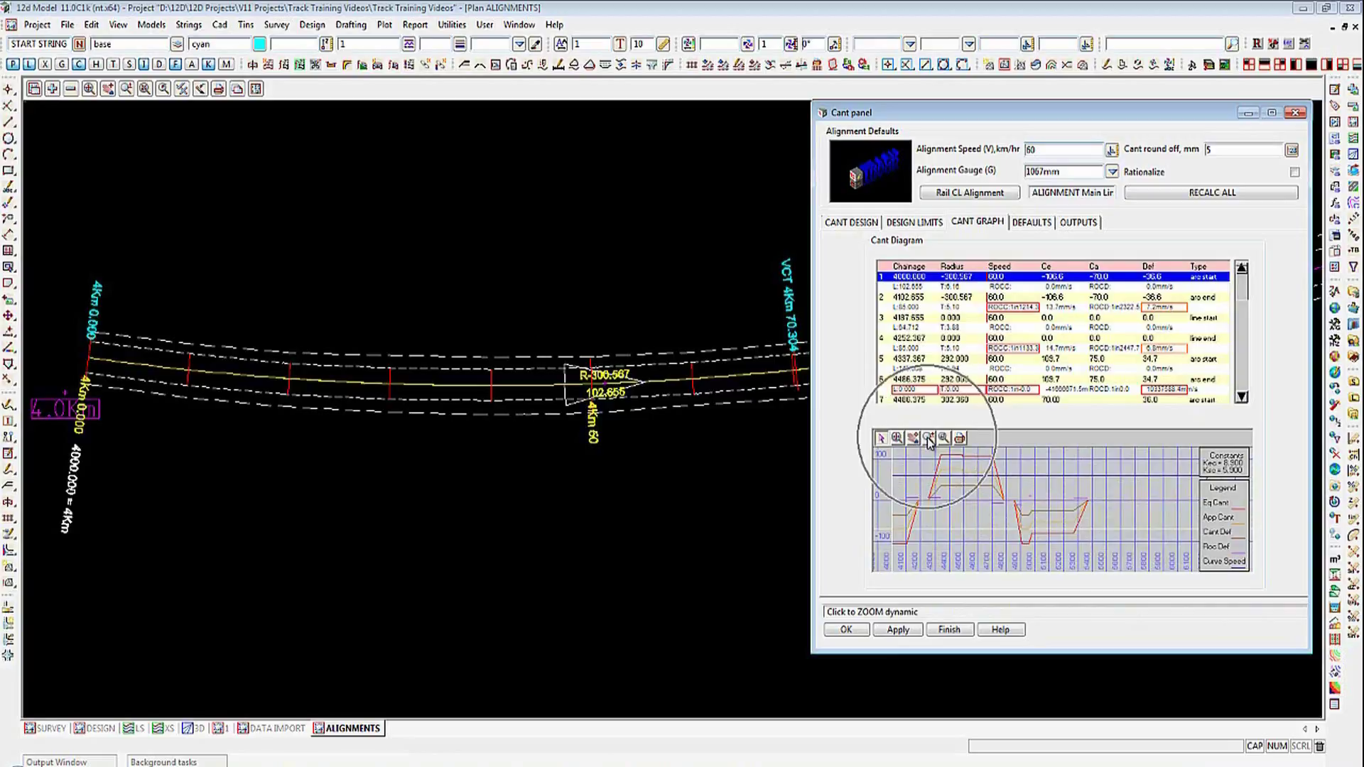
# Step: Inspect the cant graph with dynamic zoom, including the second curve's cant and deficiency lines, and restore the full extent
pyautogui.click(928, 439)
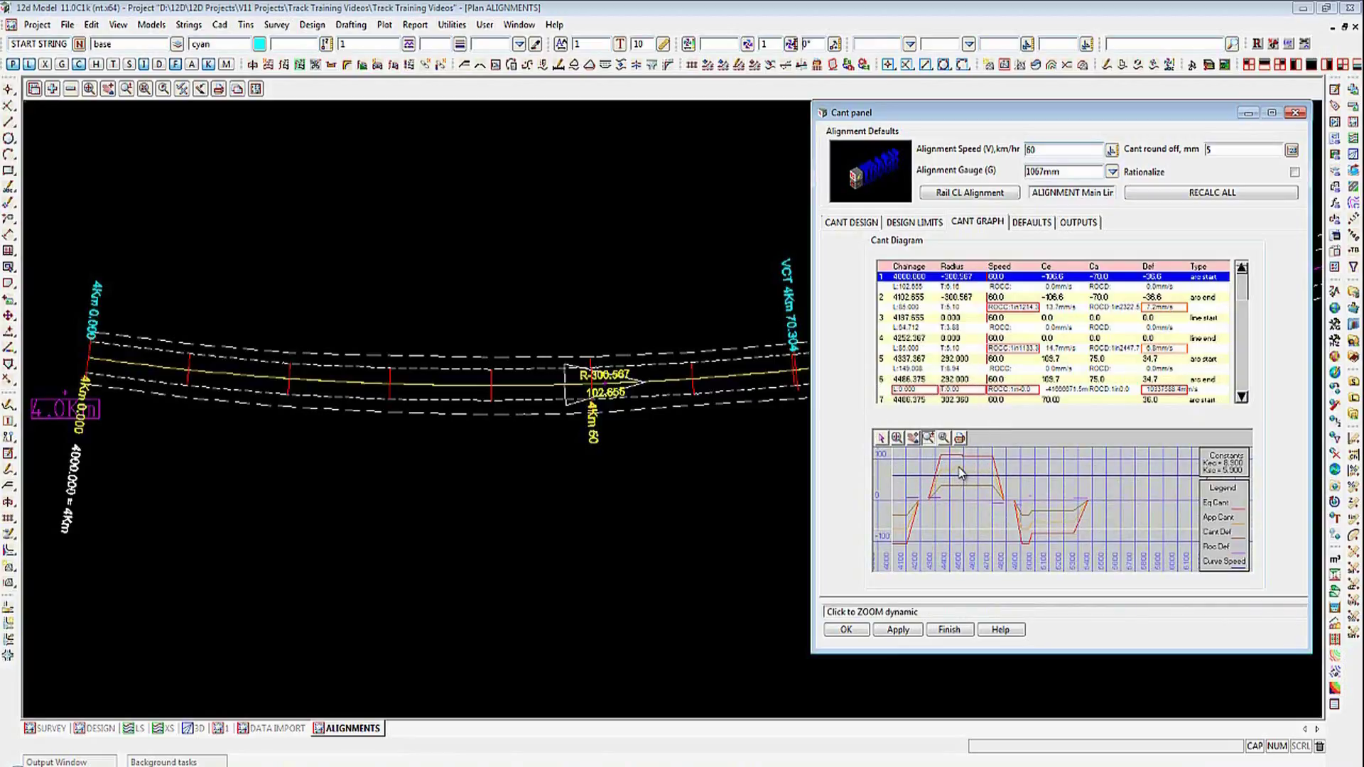
pyautogui.click(960, 473)
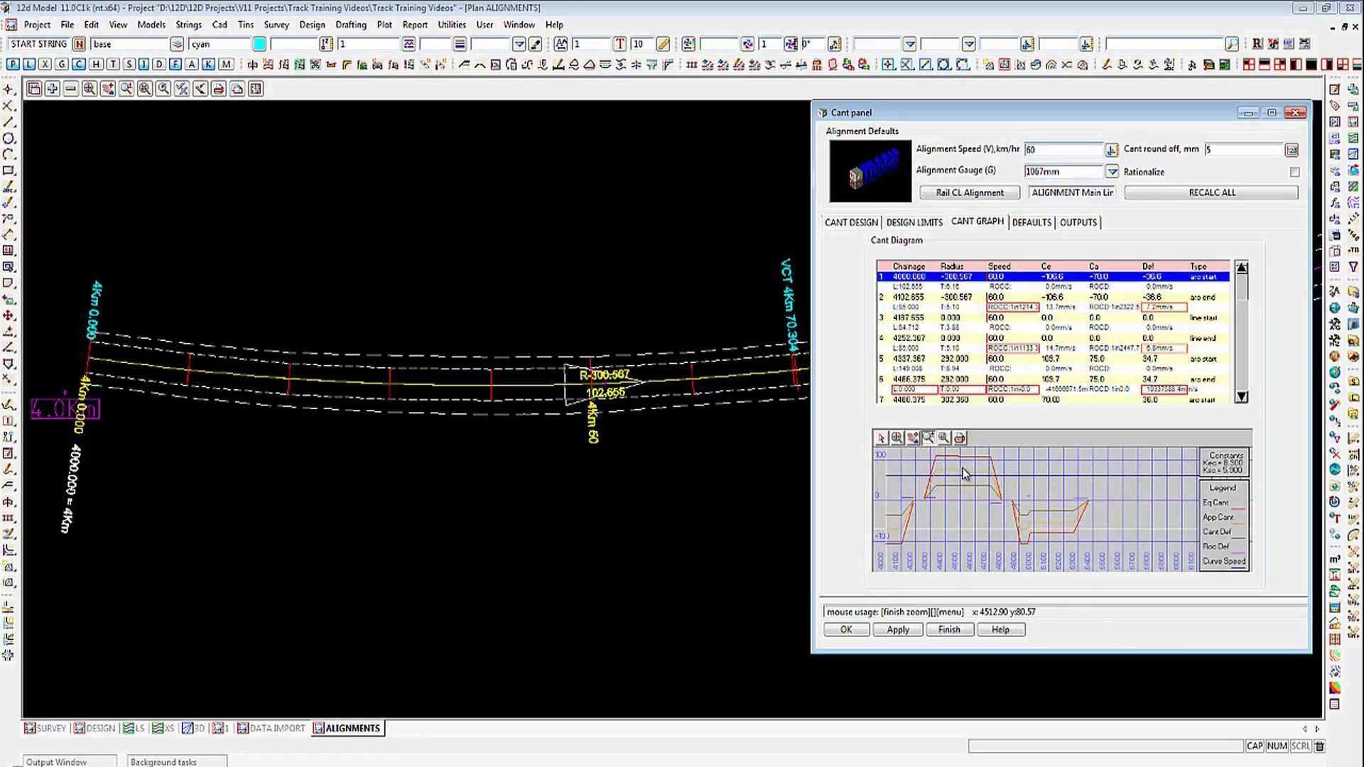
pyautogui.click(1080, 475)
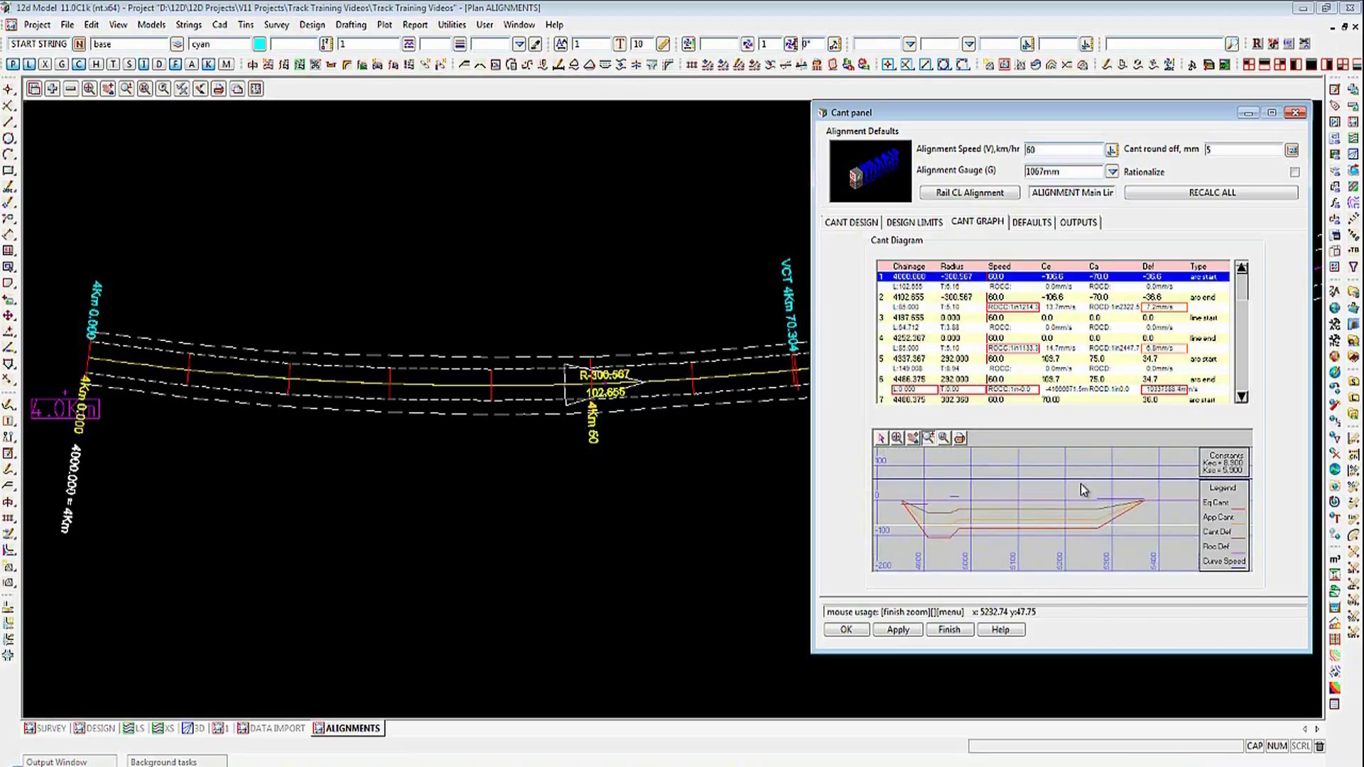
pyautogui.click(1081, 484)
pyautogui.click(1078, 498)
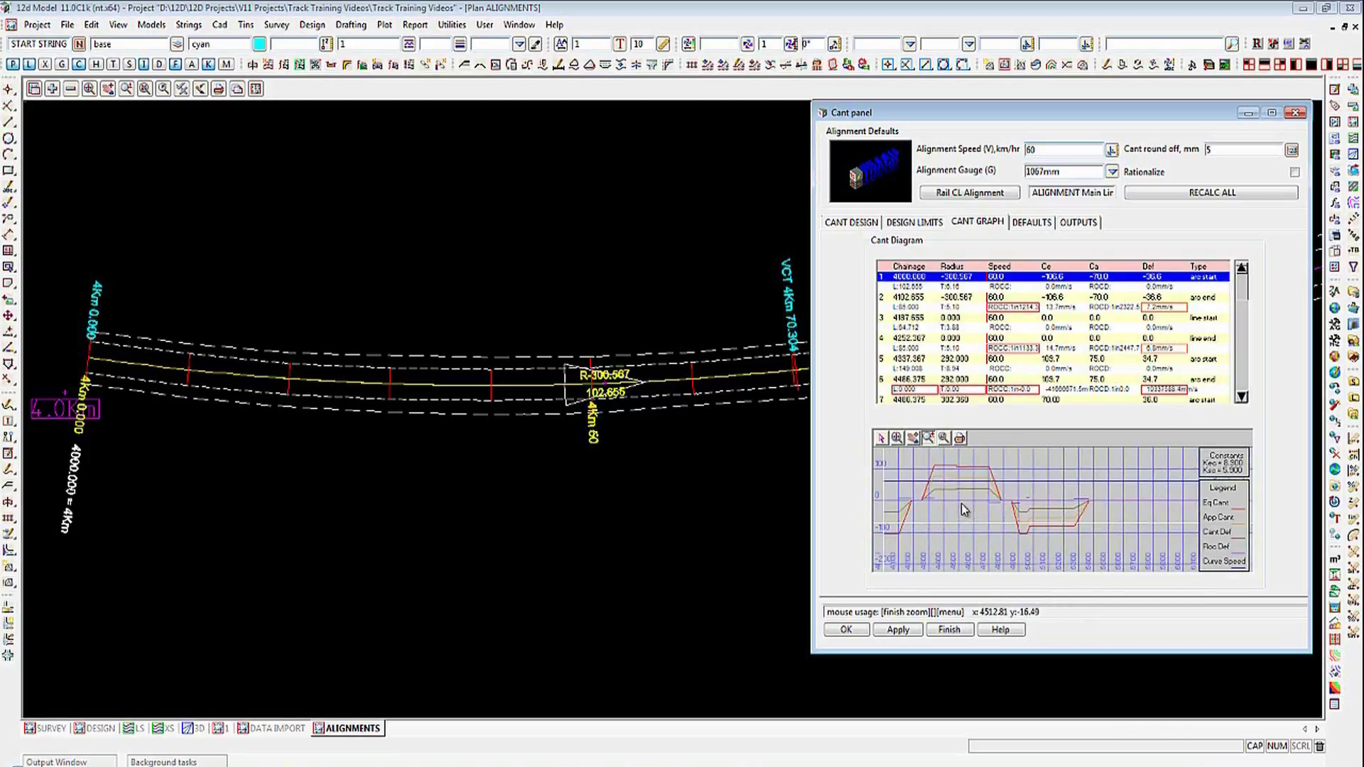
pyautogui.click(1020, 498)
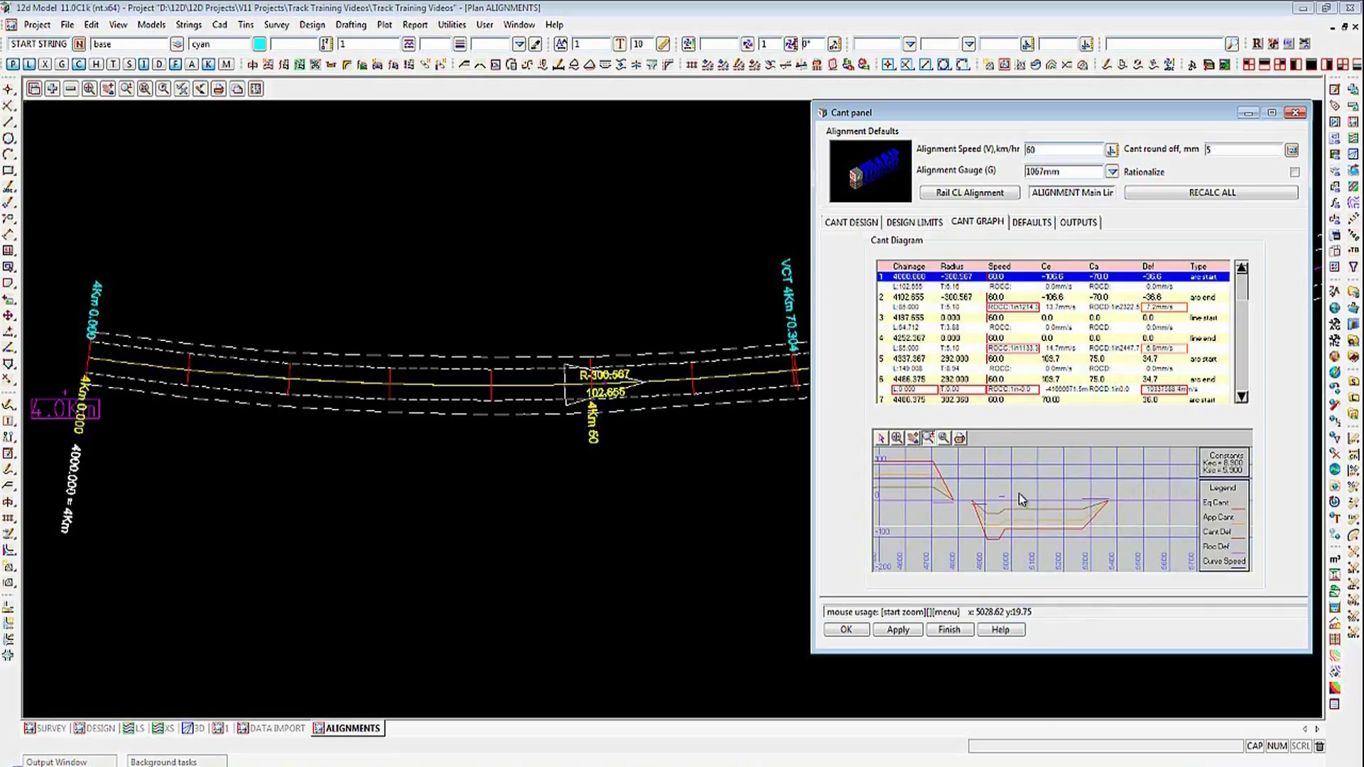
pyautogui.click(897, 438)
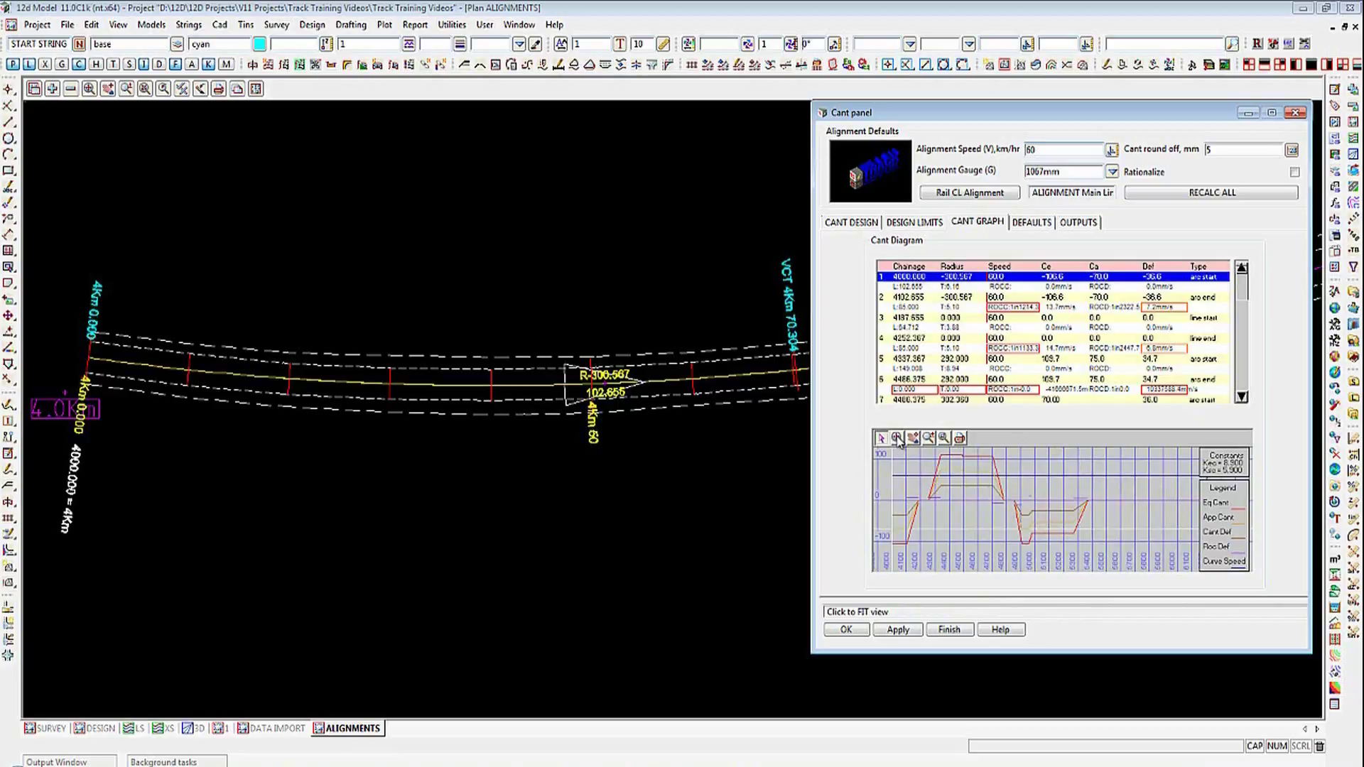
# Step: Plot the cant graph to a model named PLOT CANT GRAPH XXXXX
pyautogui.click(959, 436)
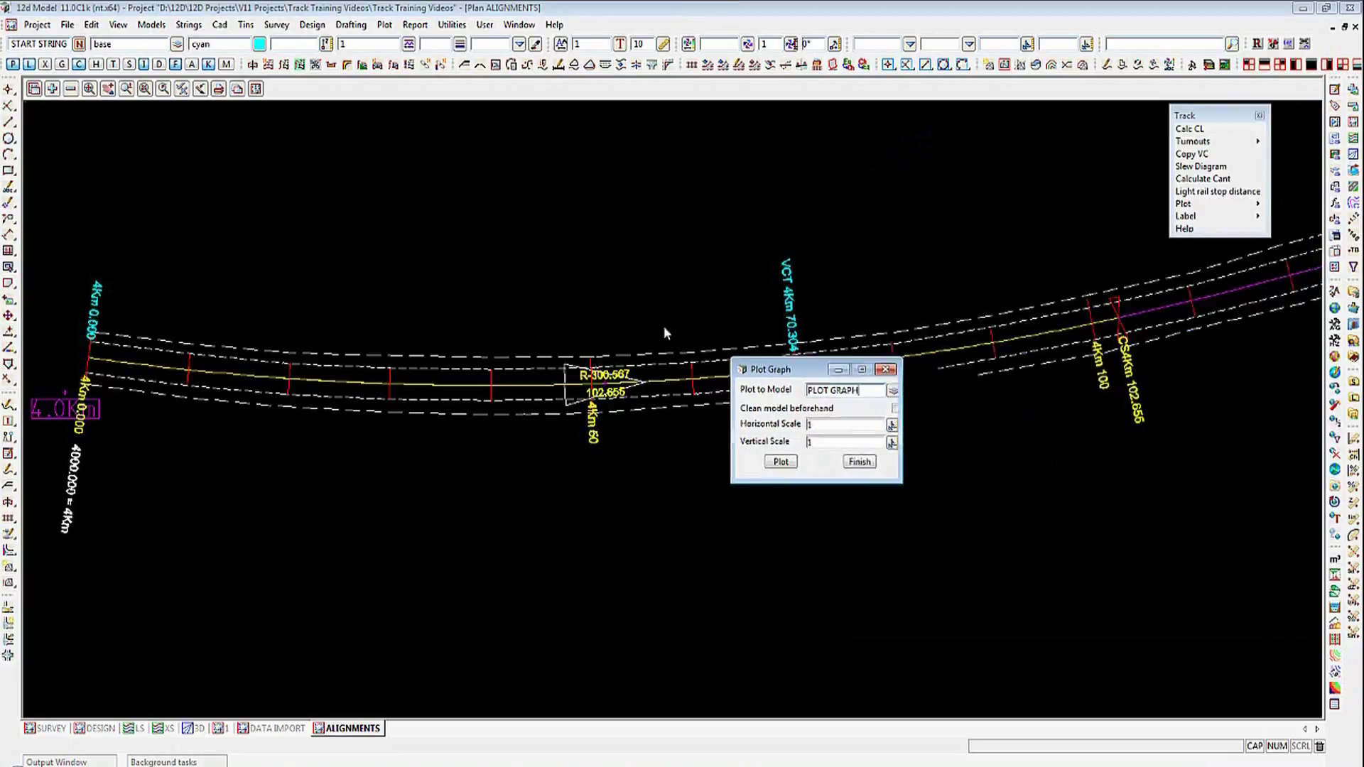
pyautogui.moveTo(781, 369); pyautogui.dragTo(428, 226)
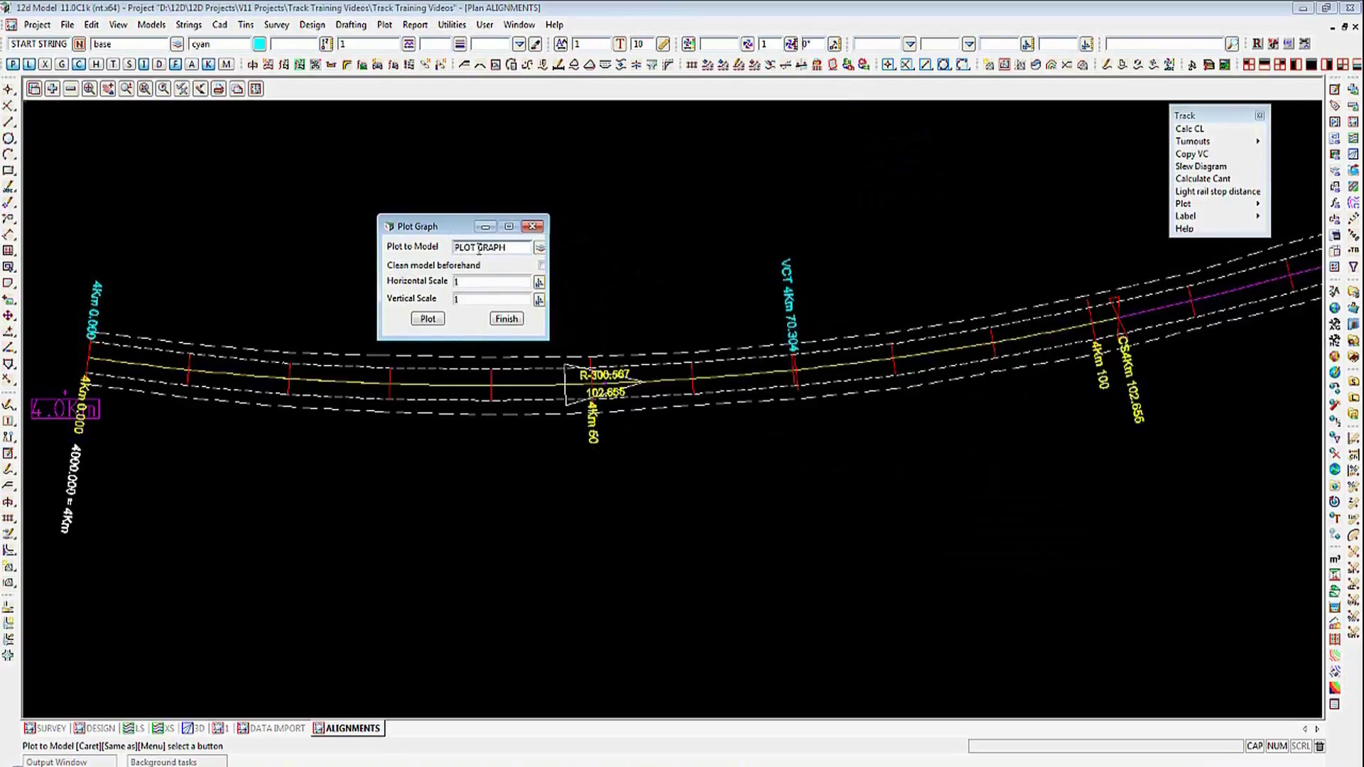
pyautogui.write('CANT')
pyautogui.press('End')
pyautogui.write('XXXXX')
pyautogui.click(429, 319)
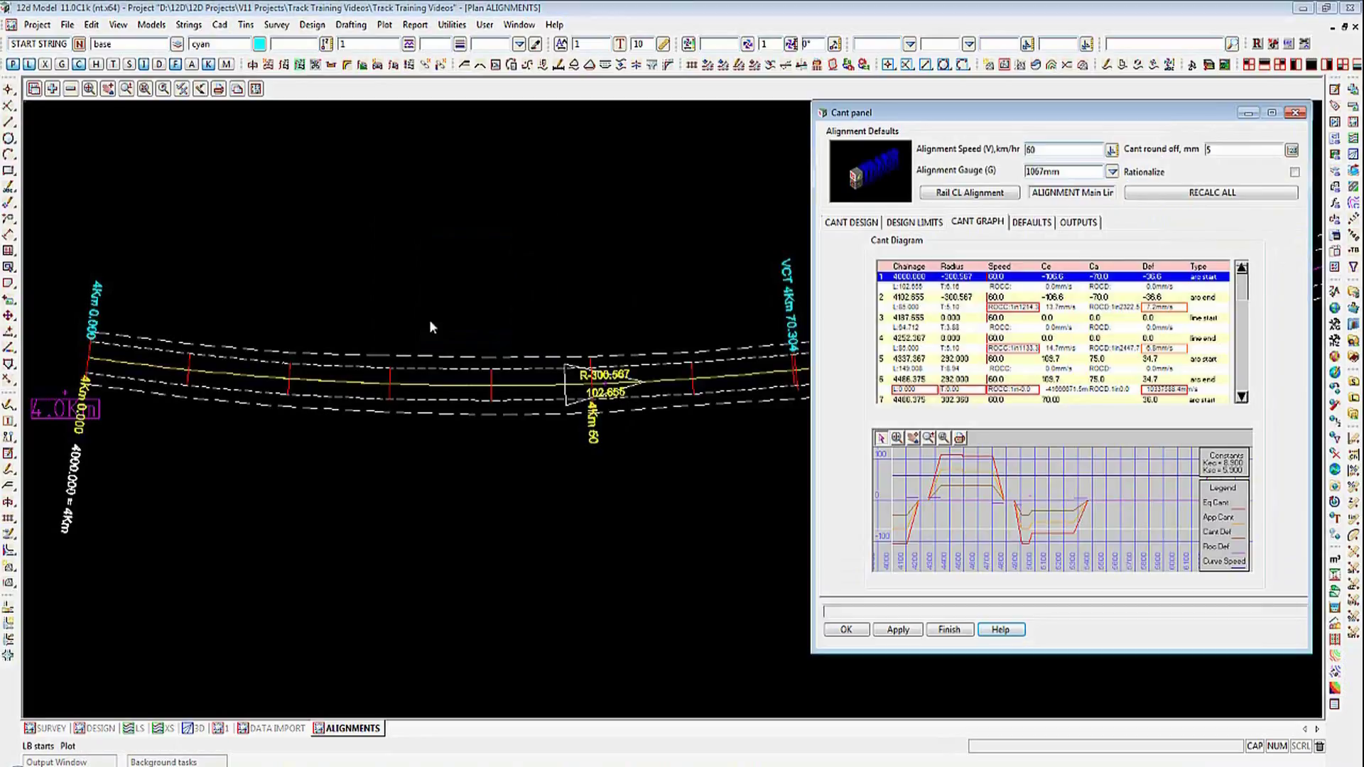
# Step: Add the model PLOT CANT GRAPH XXXXX to plan view 1 and inspect the plotted diagram
pyautogui.click(779, 647)
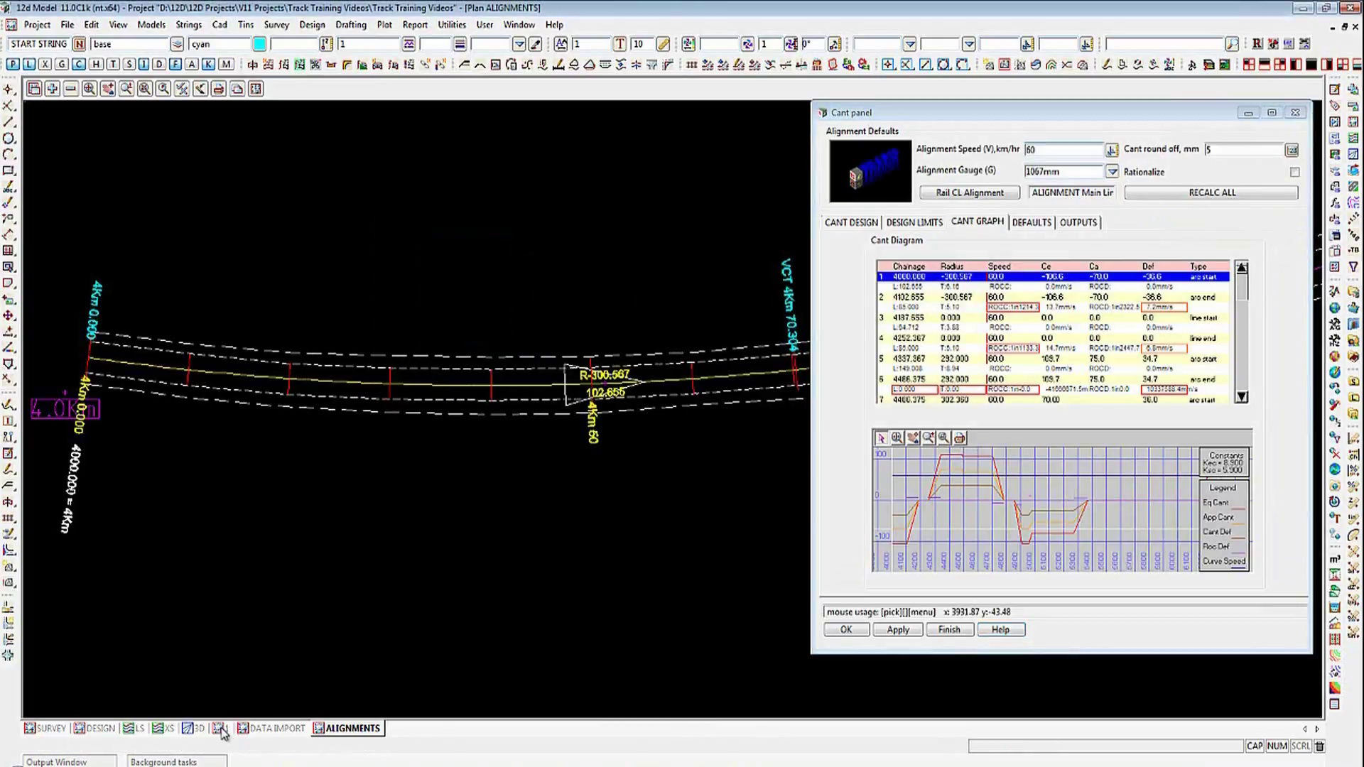
pyautogui.click(220, 729)
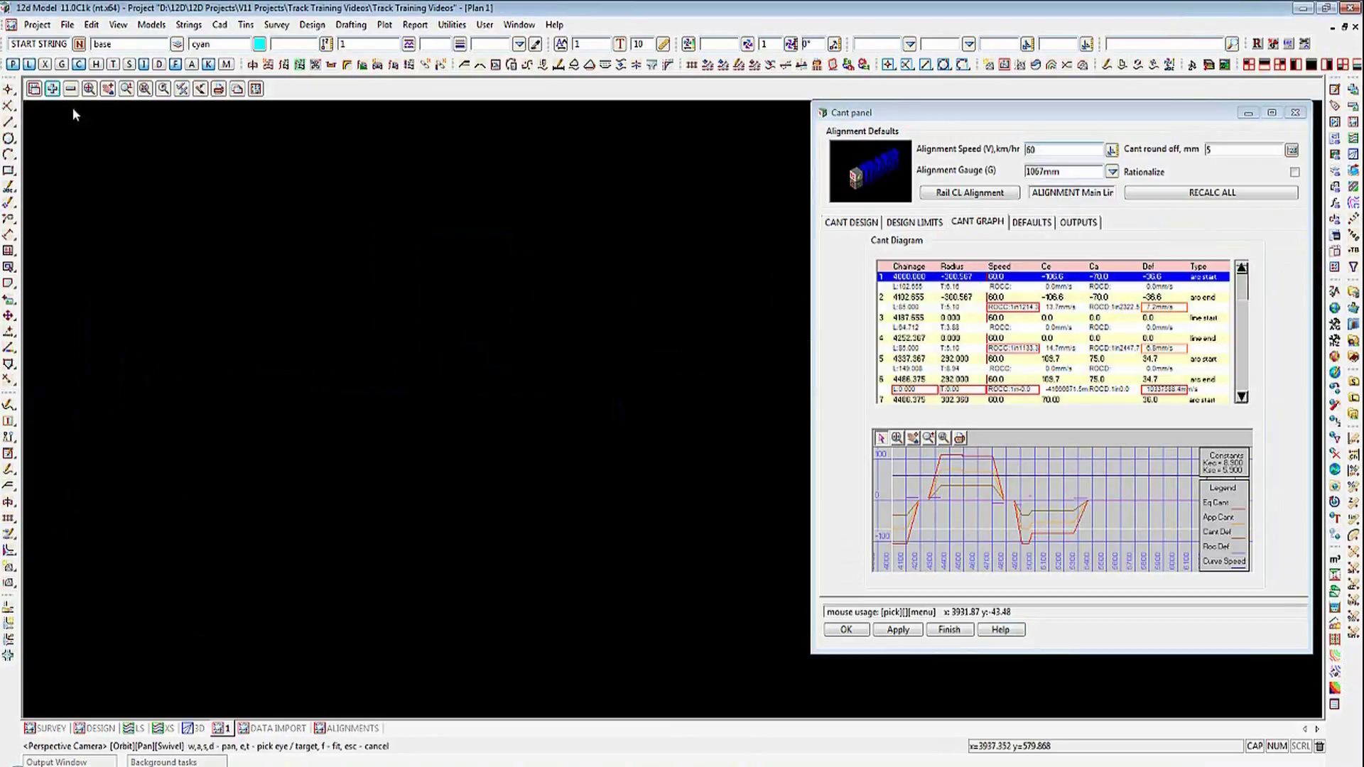
pyautogui.click(52, 88)
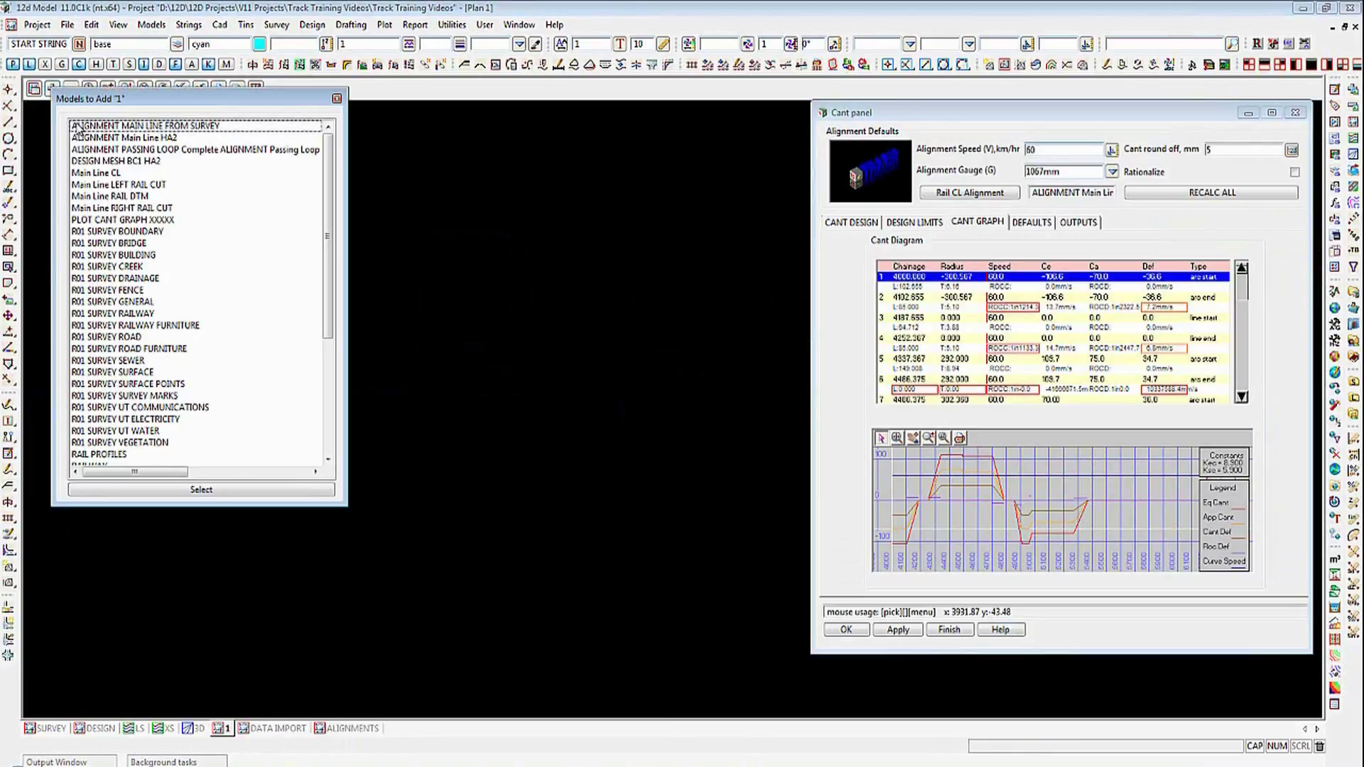
pyautogui.doubleClick(91, 220)
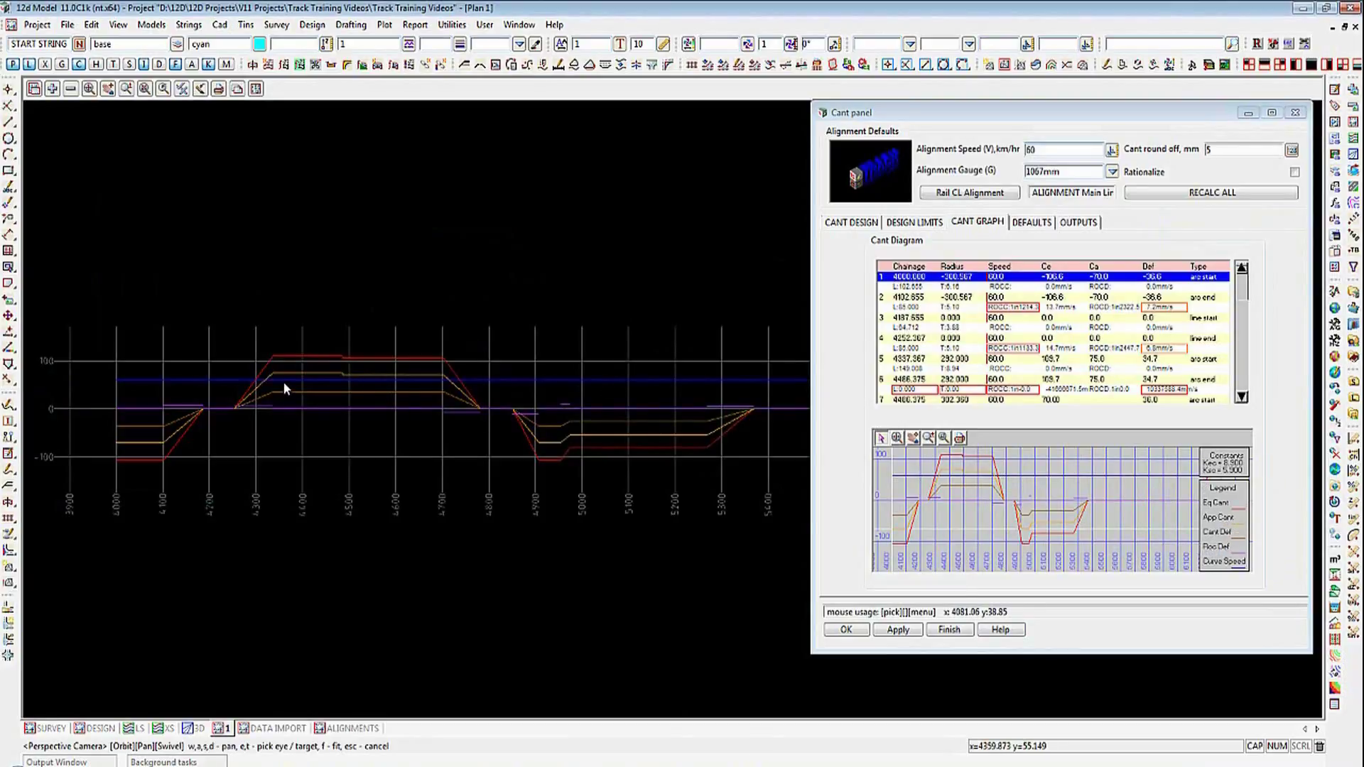
pyautogui.scroll(3, 284, 382)
pyautogui.scroll(-3, 408, 338)
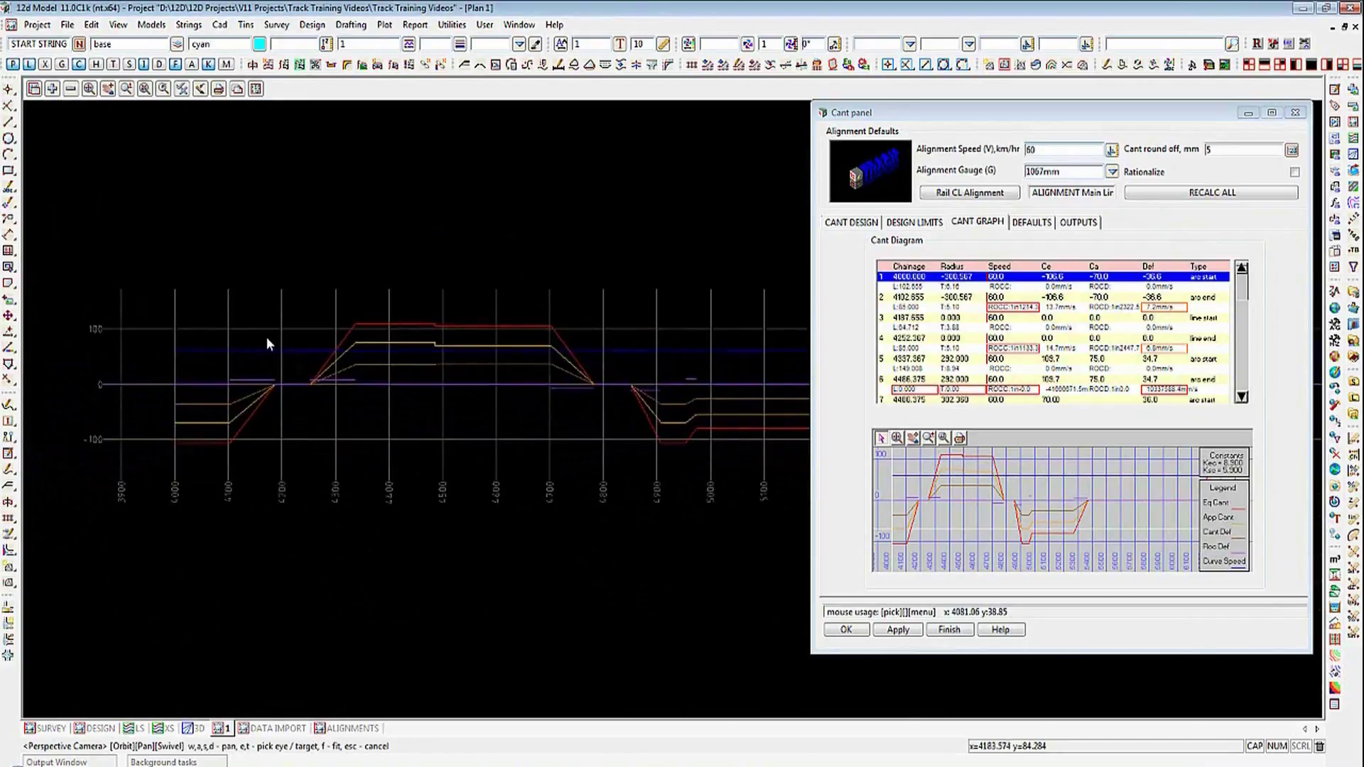
pyautogui.scroll(-2, 266, 336)
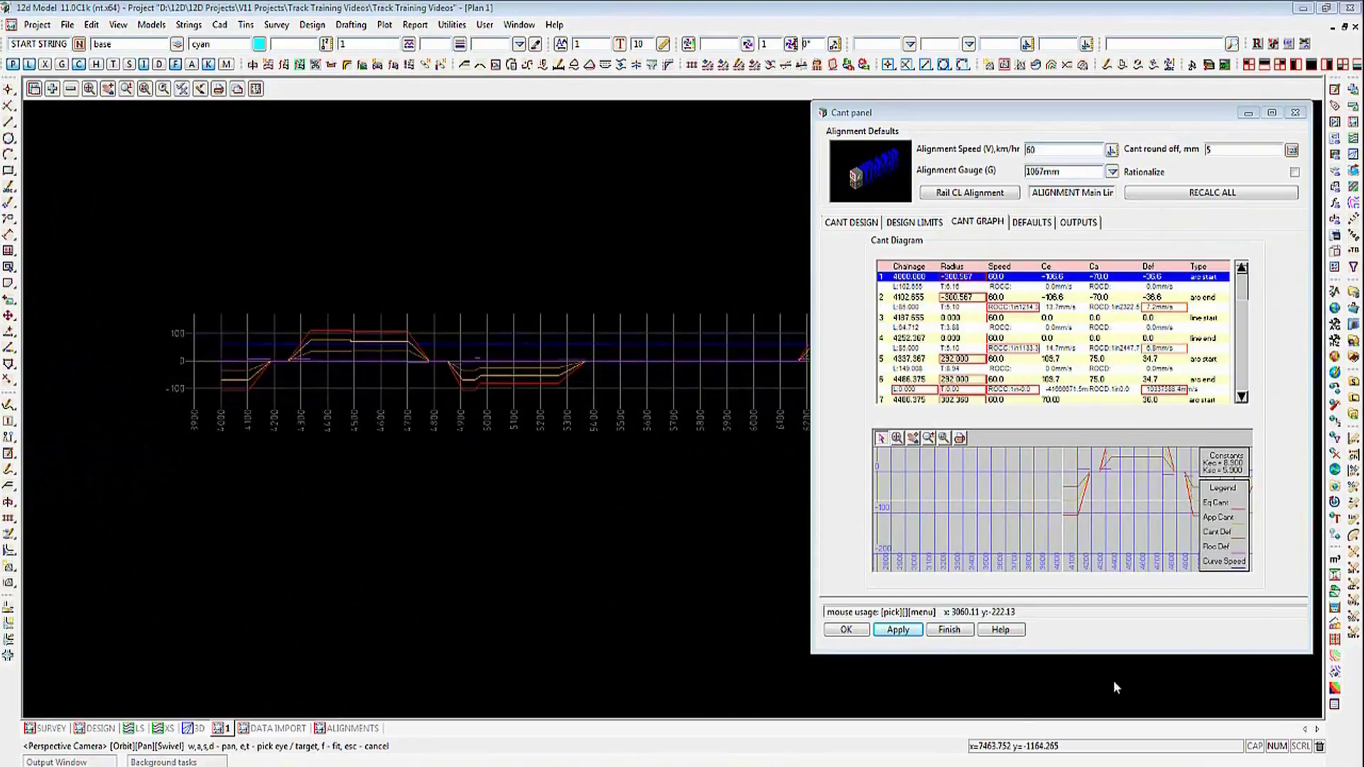
# Step: Return to the ALIGNMENTS plan view, fit the cant graph and check the flagged radius at chainage 4000.000
pyautogui.click(333, 729)
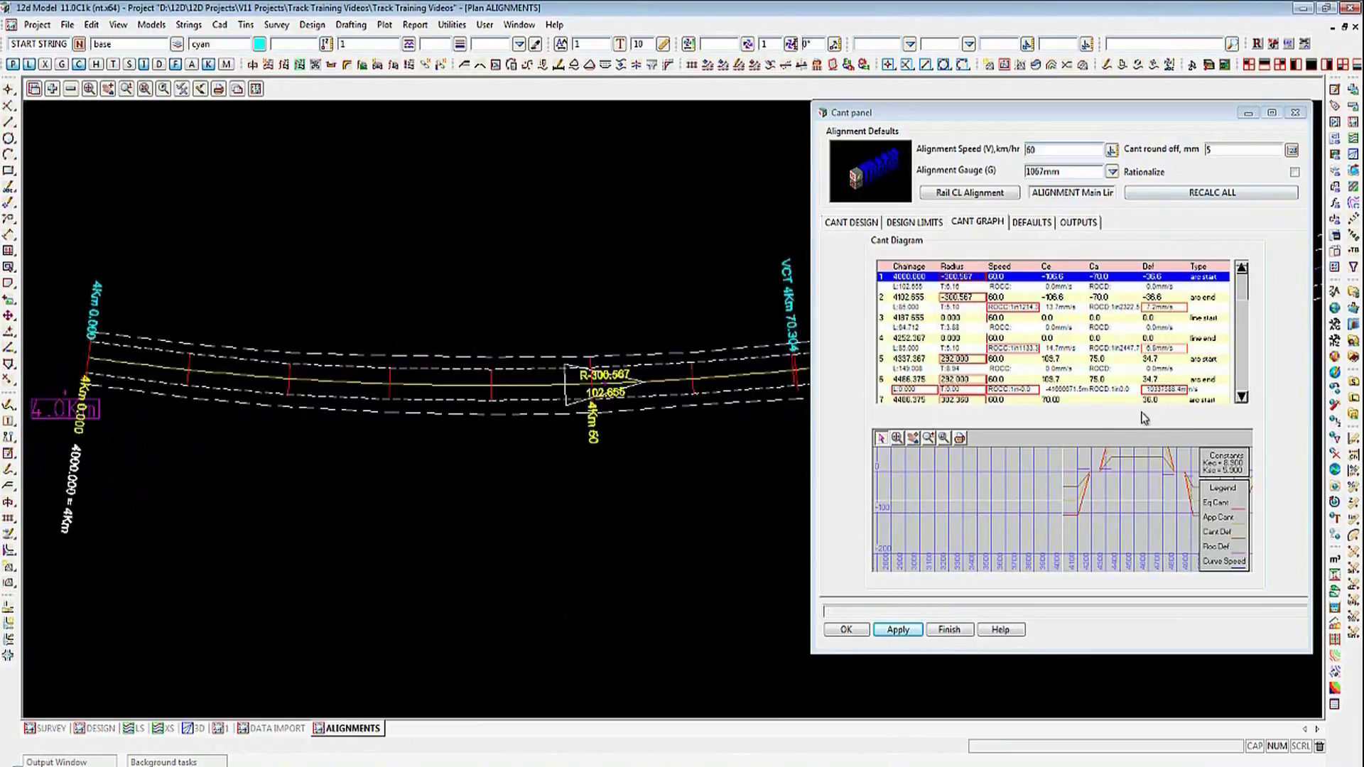
pyautogui.click(896, 439)
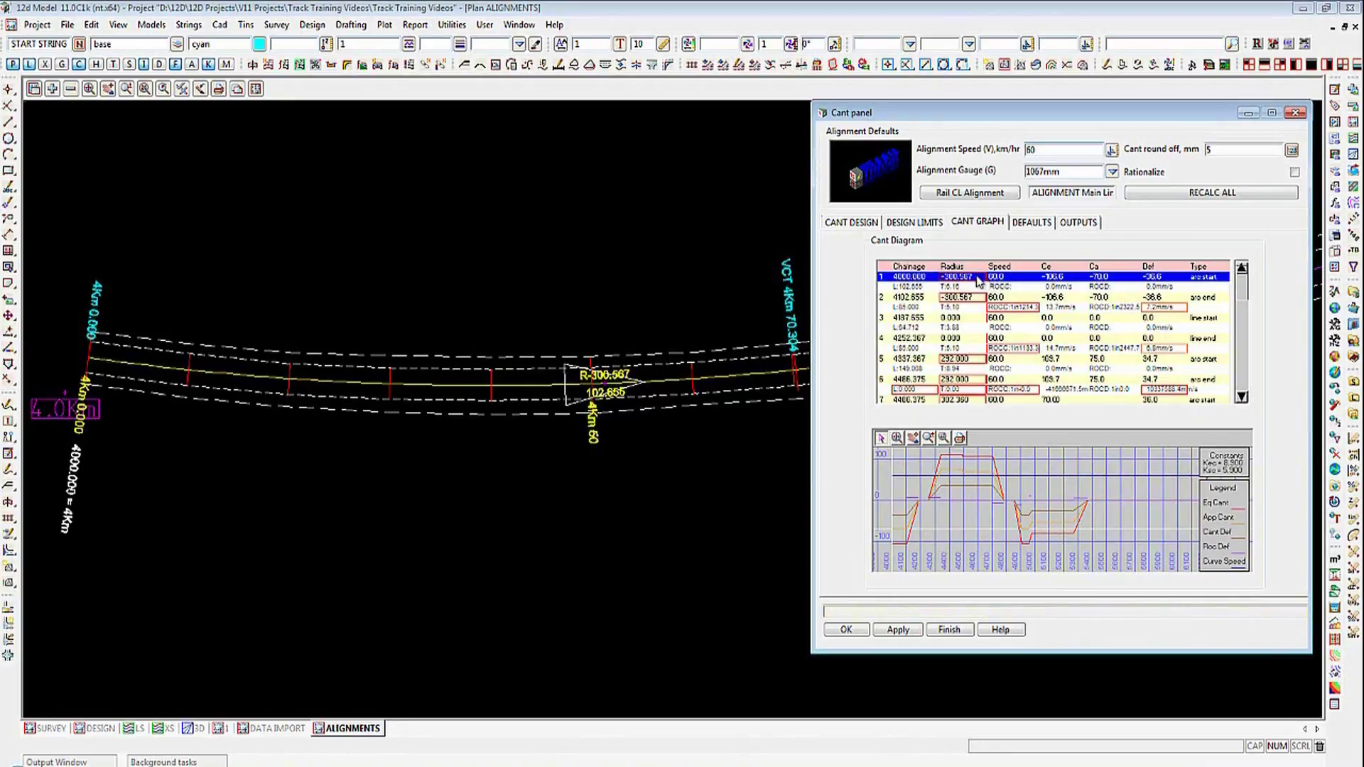
pyautogui.moveTo(954, 281)
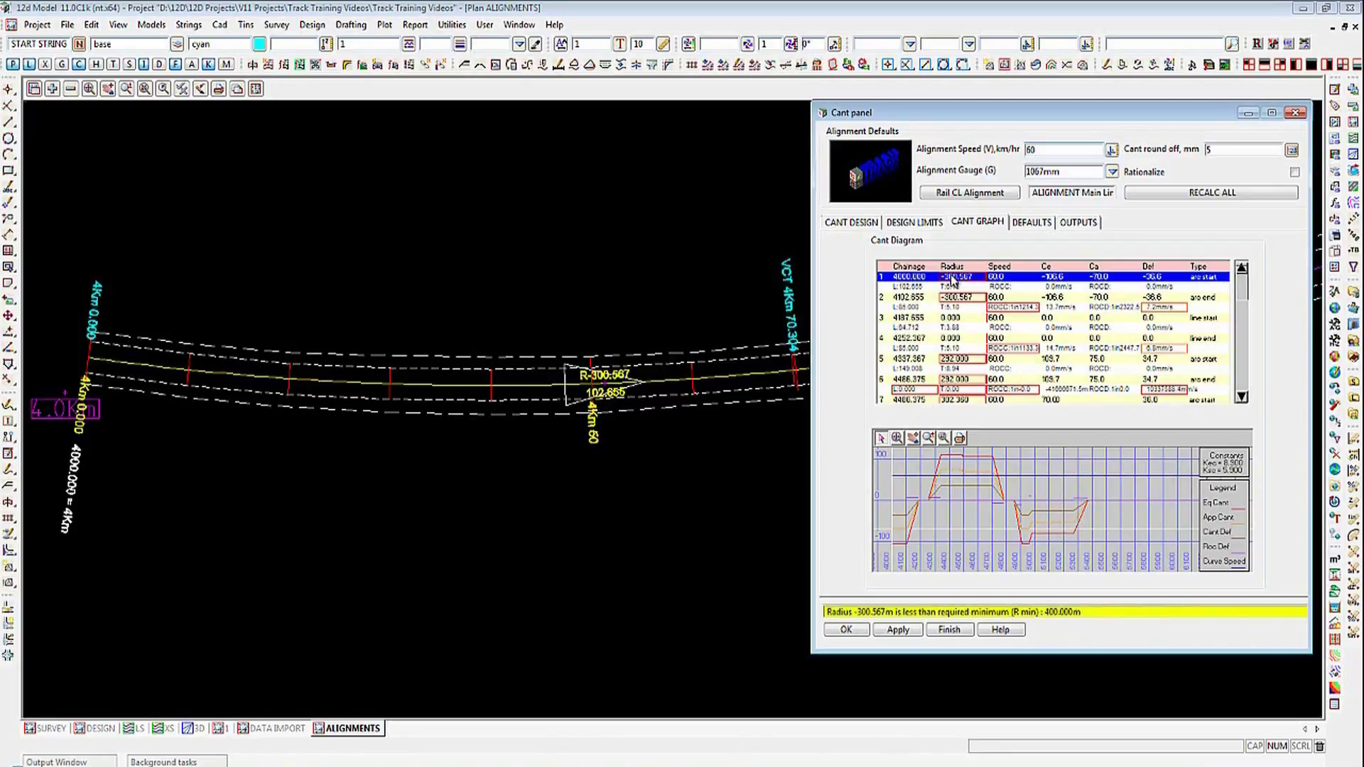
# Step: Set the minimum radius design limit to 275 m, apply it and check the remaining flagged cant rate of change in the diagram
pyautogui.click(921, 225)
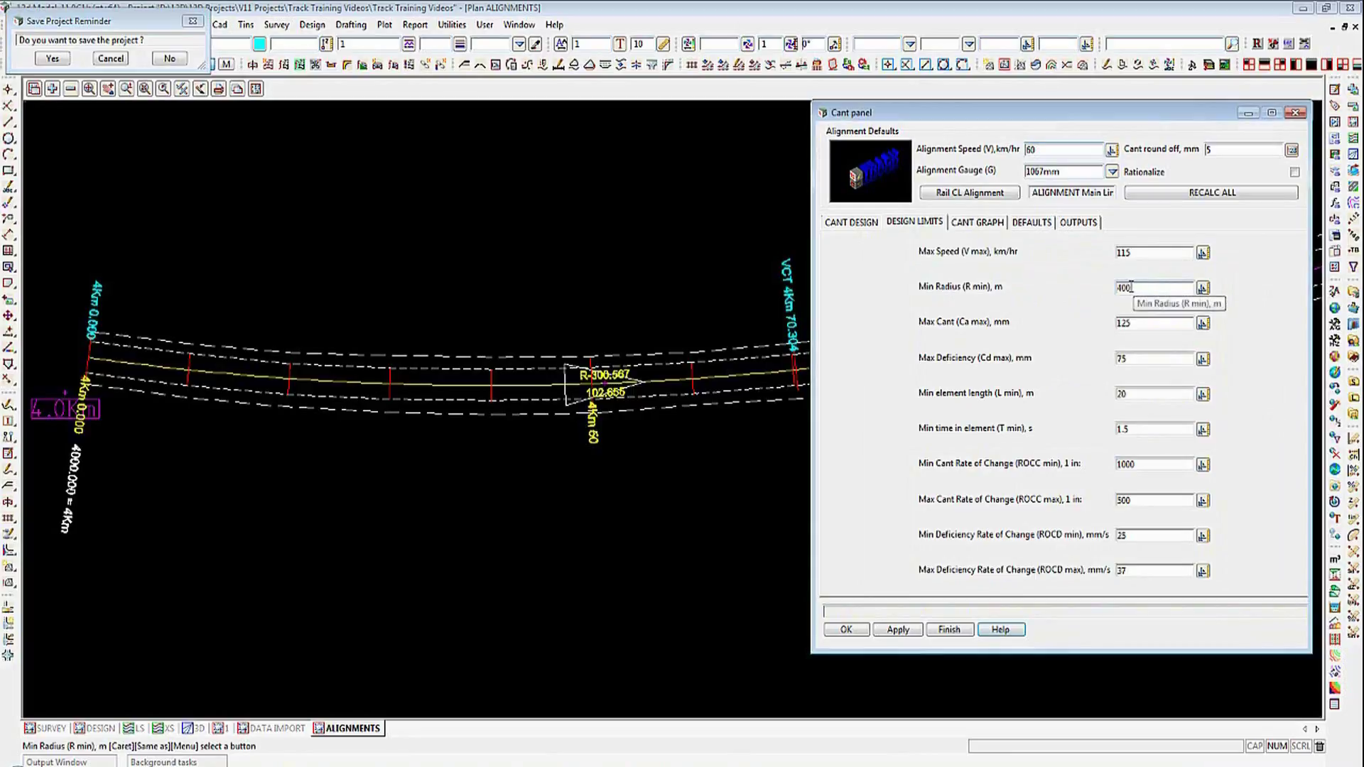
pyautogui.moveTo(1130, 287); pyautogui.dragTo(1110, 288)
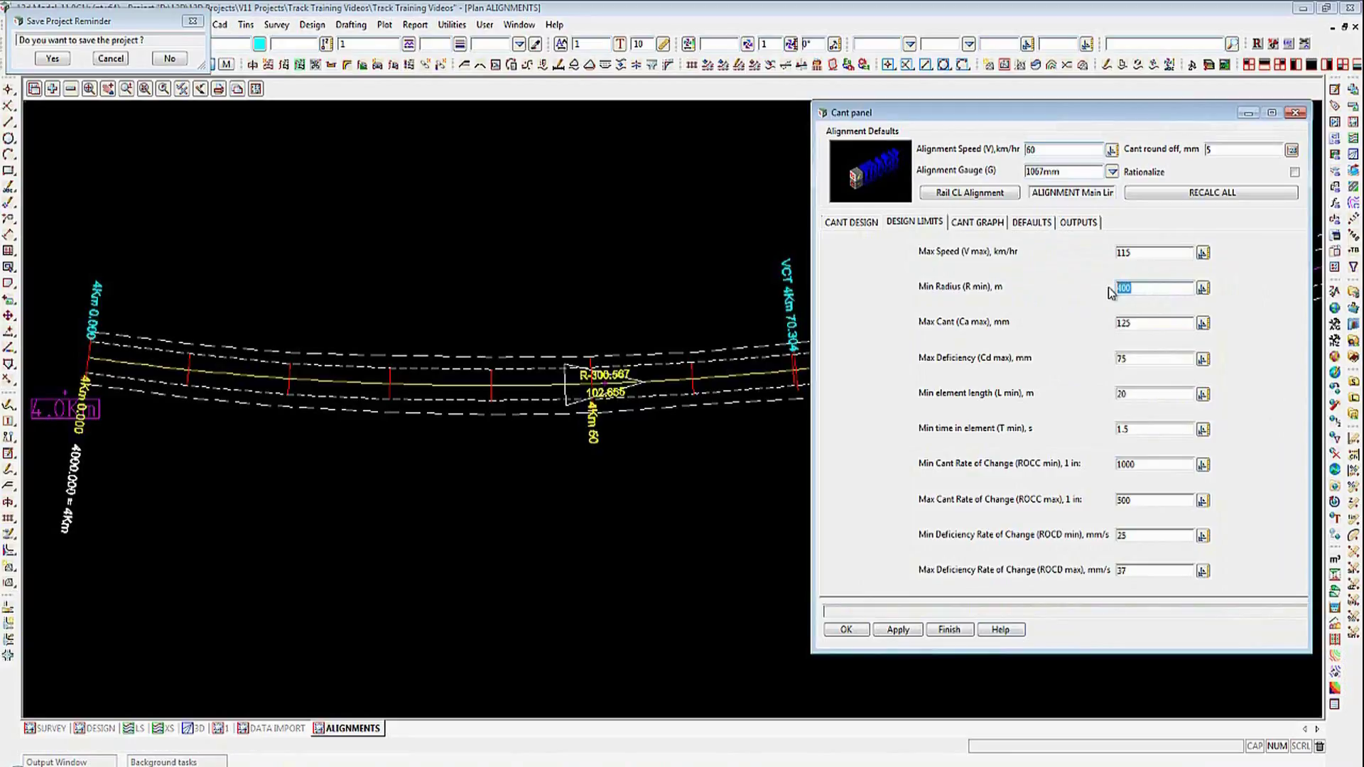
pyautogui.write('275')
pyautogui.click(898, 630)
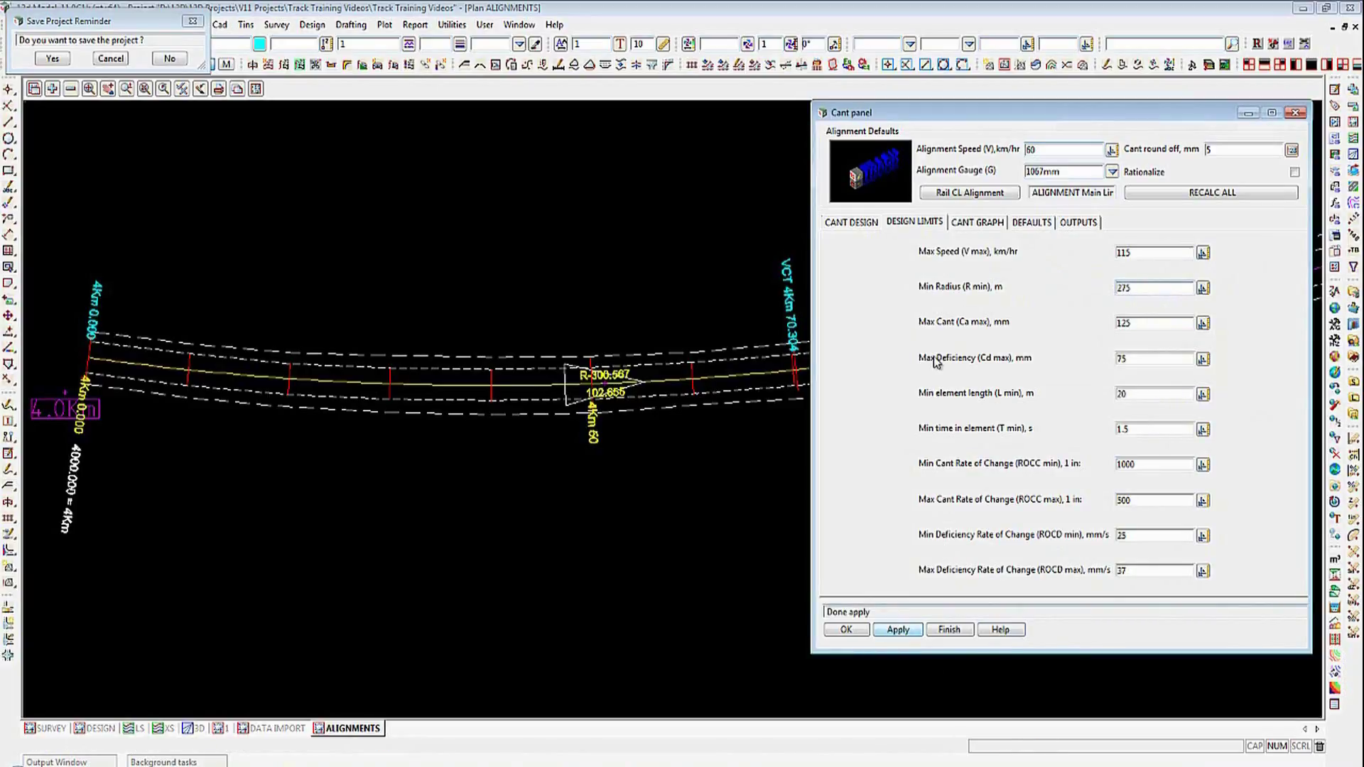
pyautogui.click(973, 227)
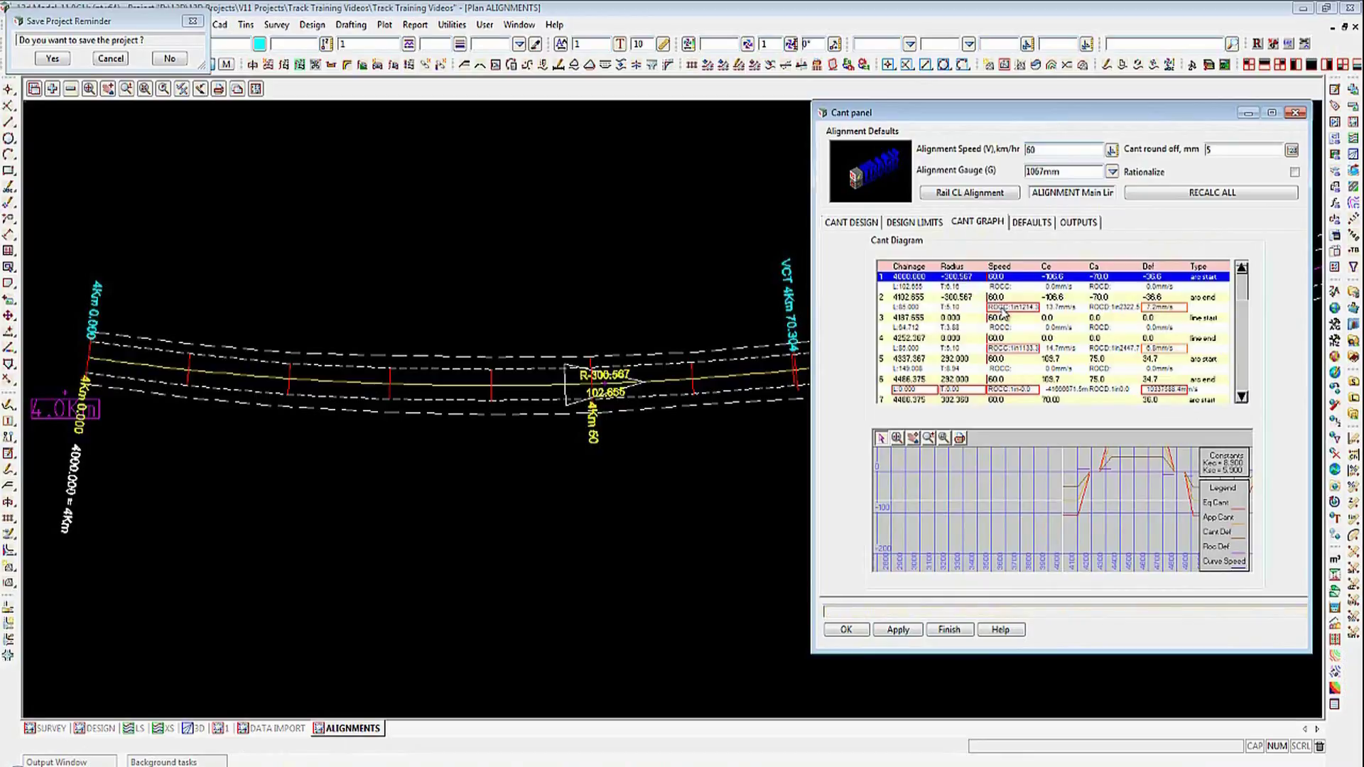
pyautogui.moveTo(1003, 312)
# Step: Set the speed to 50 km/hr at the first arc's stations, chainages 4000.000 and 4102.655, and recalculate the cant
pyautogui.click(866, 224)
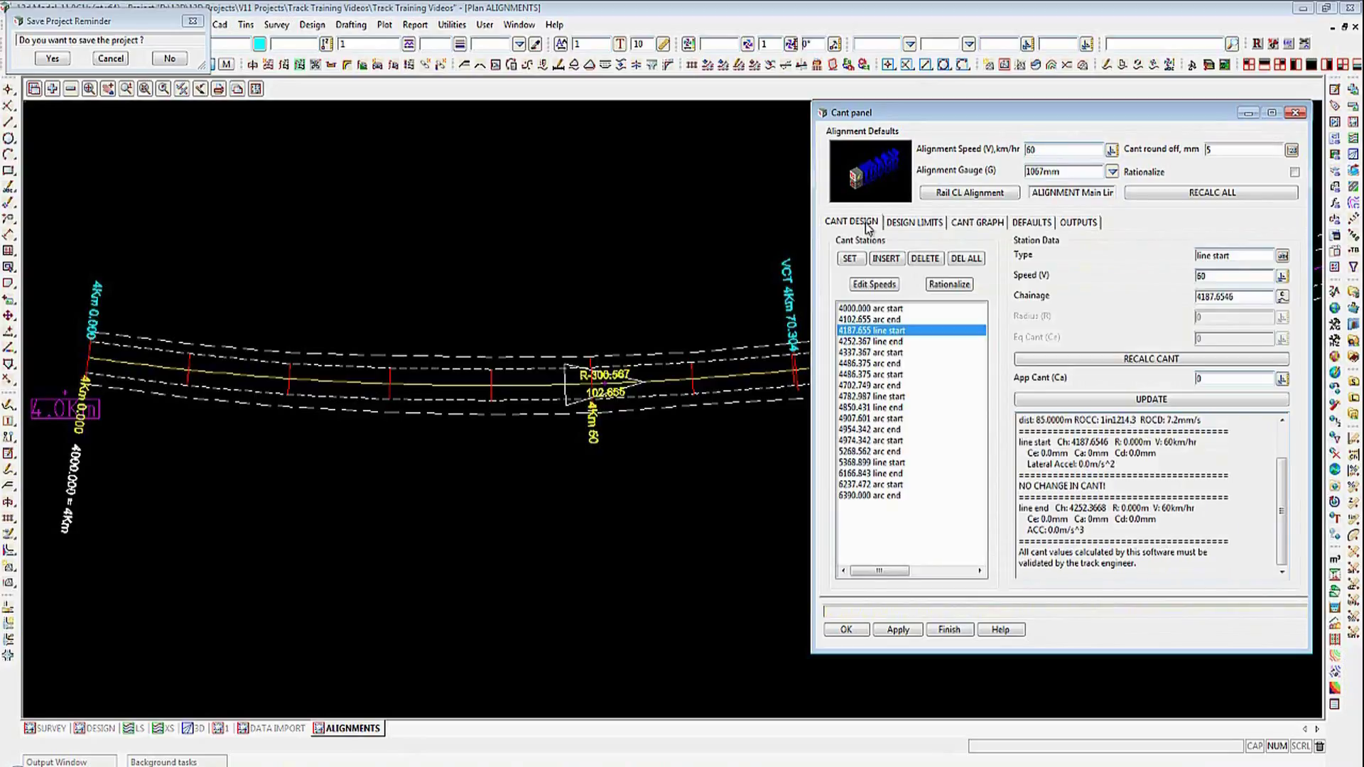
pyautogui.click(864, 309)
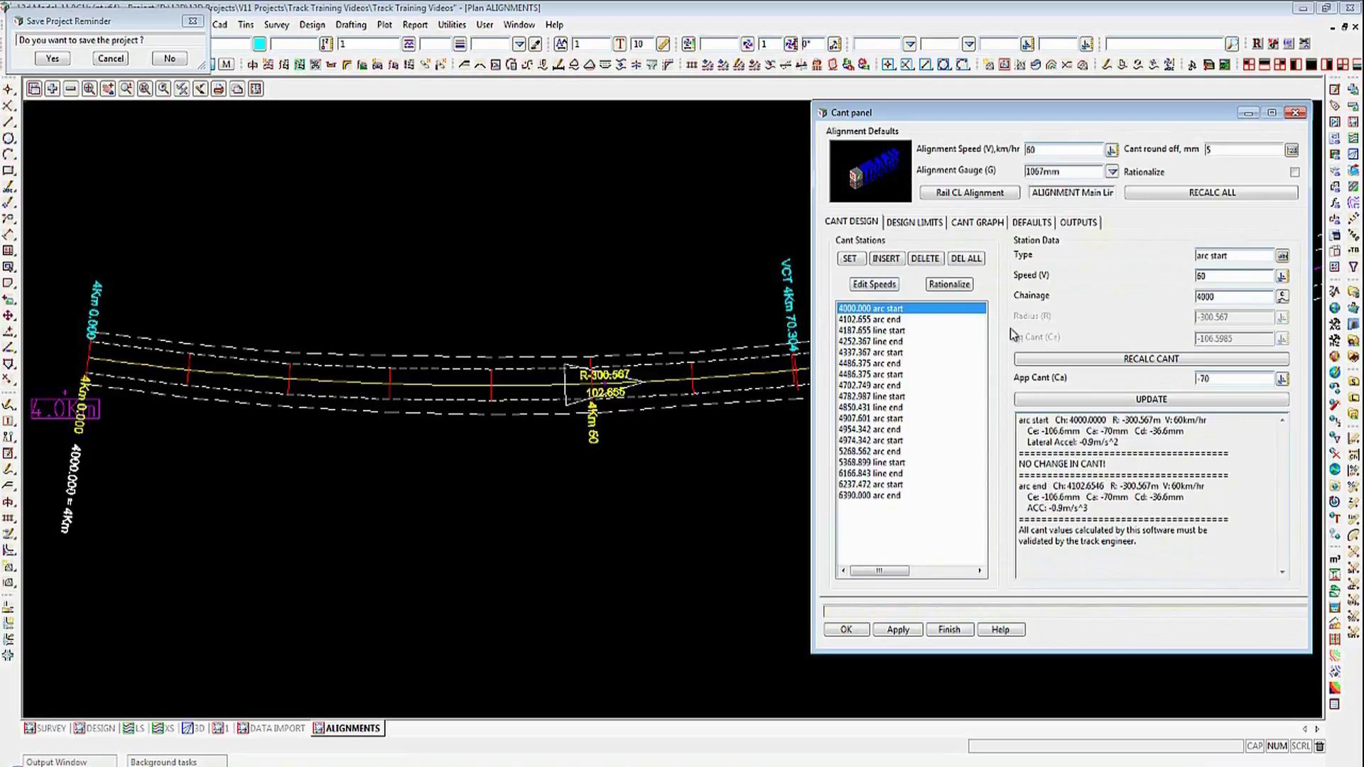
pyautogui.click(878, 286)
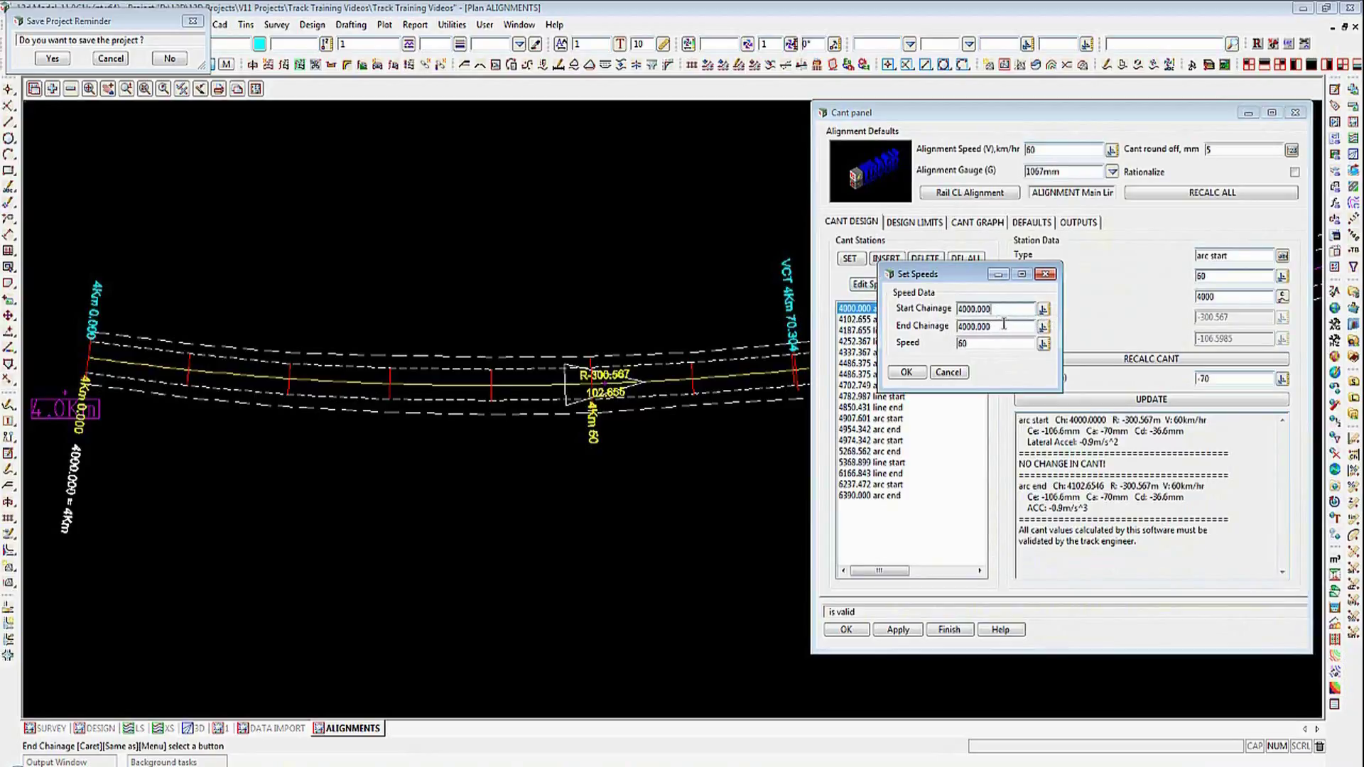
pyautogui.moveTo(978, 273); pyautogui.dragTo(1033, 273)
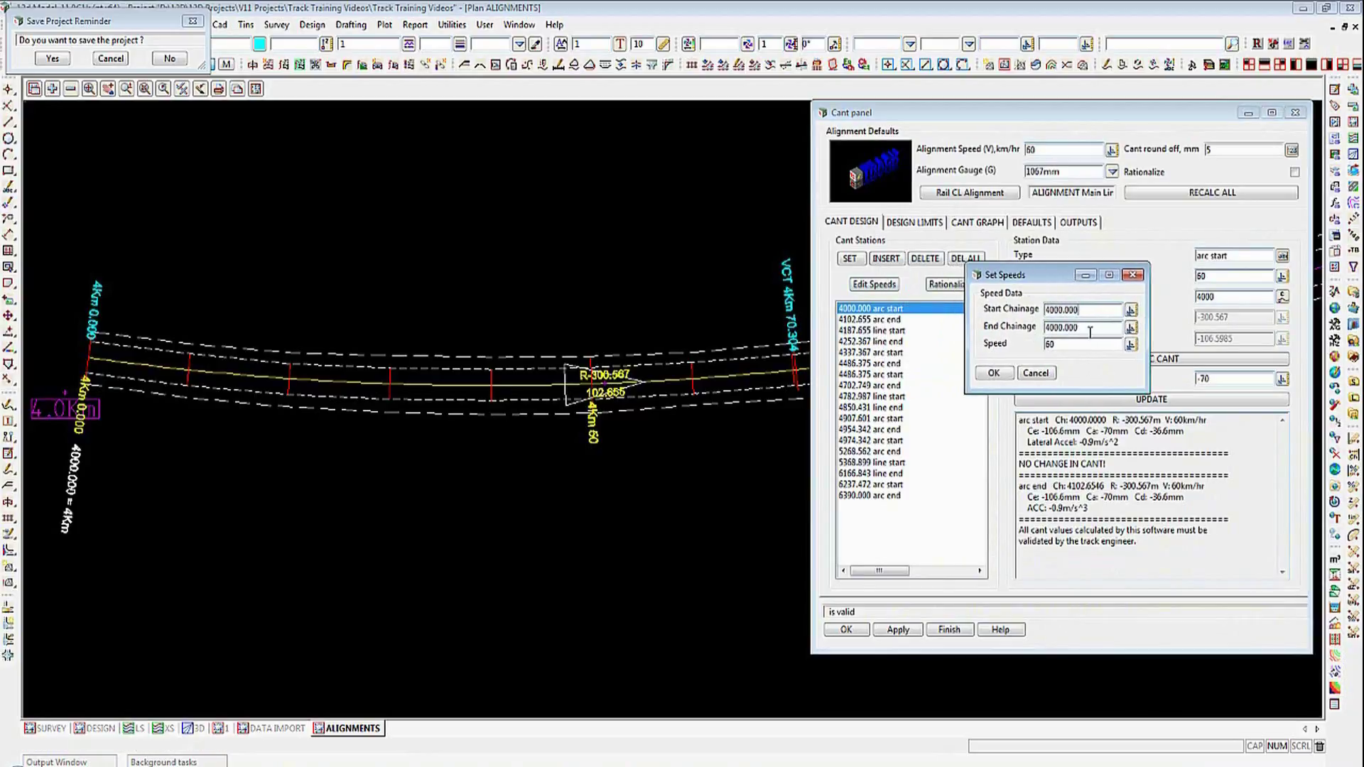
pyautogui.doubleClick(1041, 328)
pyautogui.moveTo(1058, 344); pyautogui.dragTo(1036, 345)
pyautogui.write('50')
pyautogui.click(993, 373)
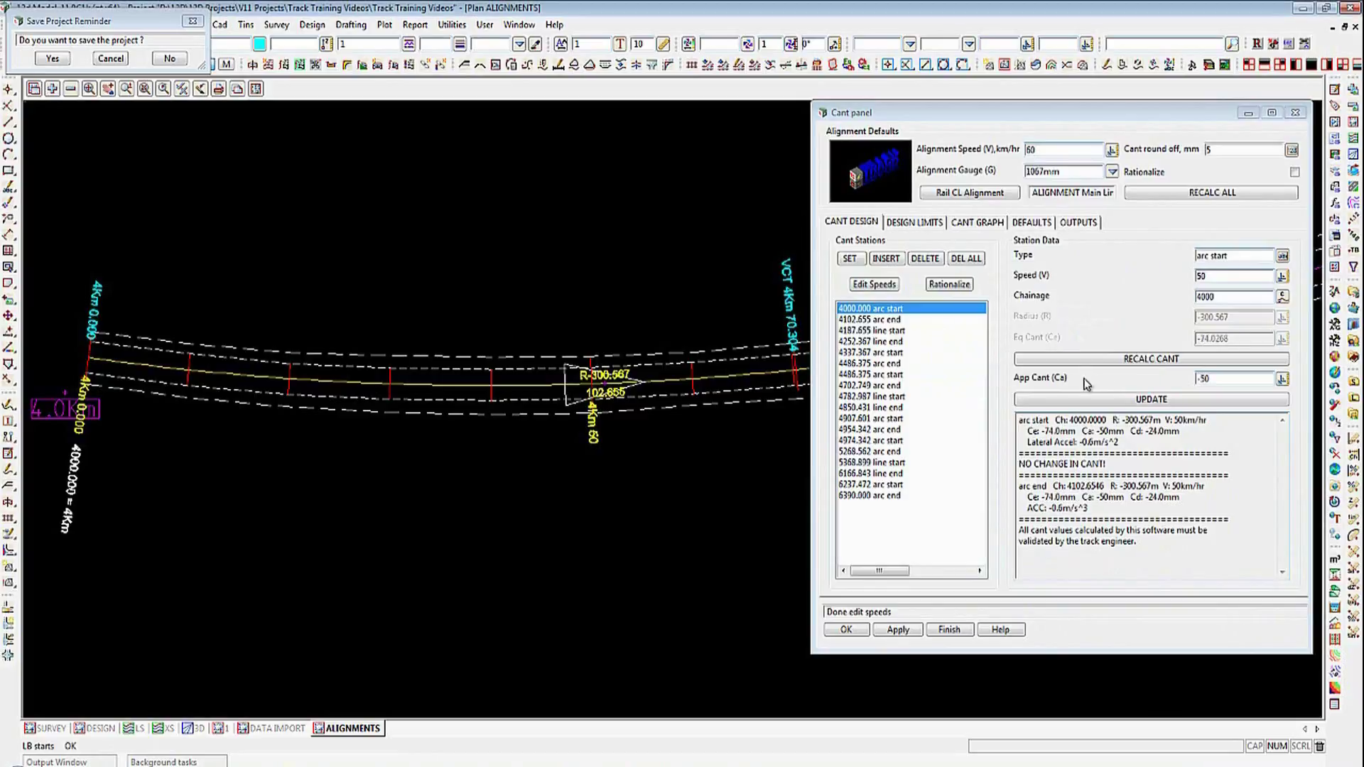
pyautogui.click(1133, 362)
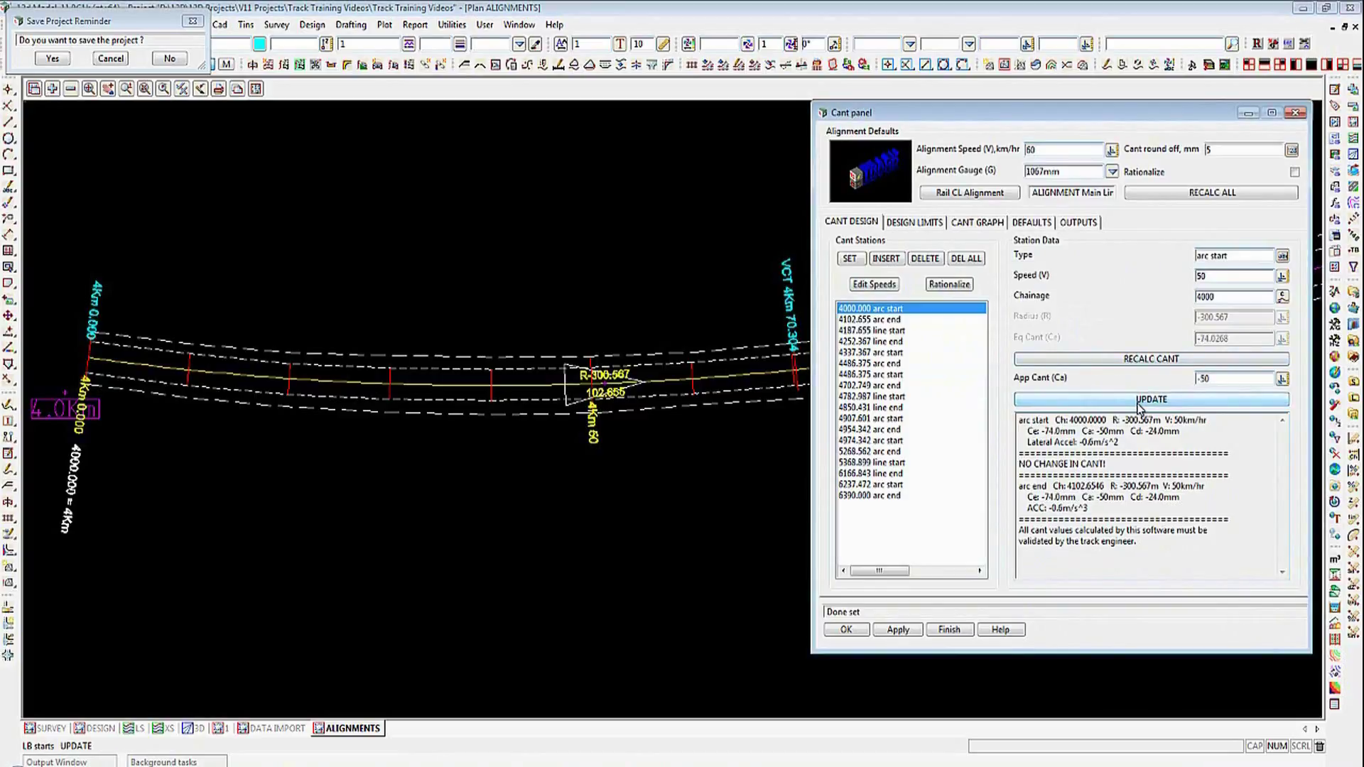
pyautogui.click(1139, 362)
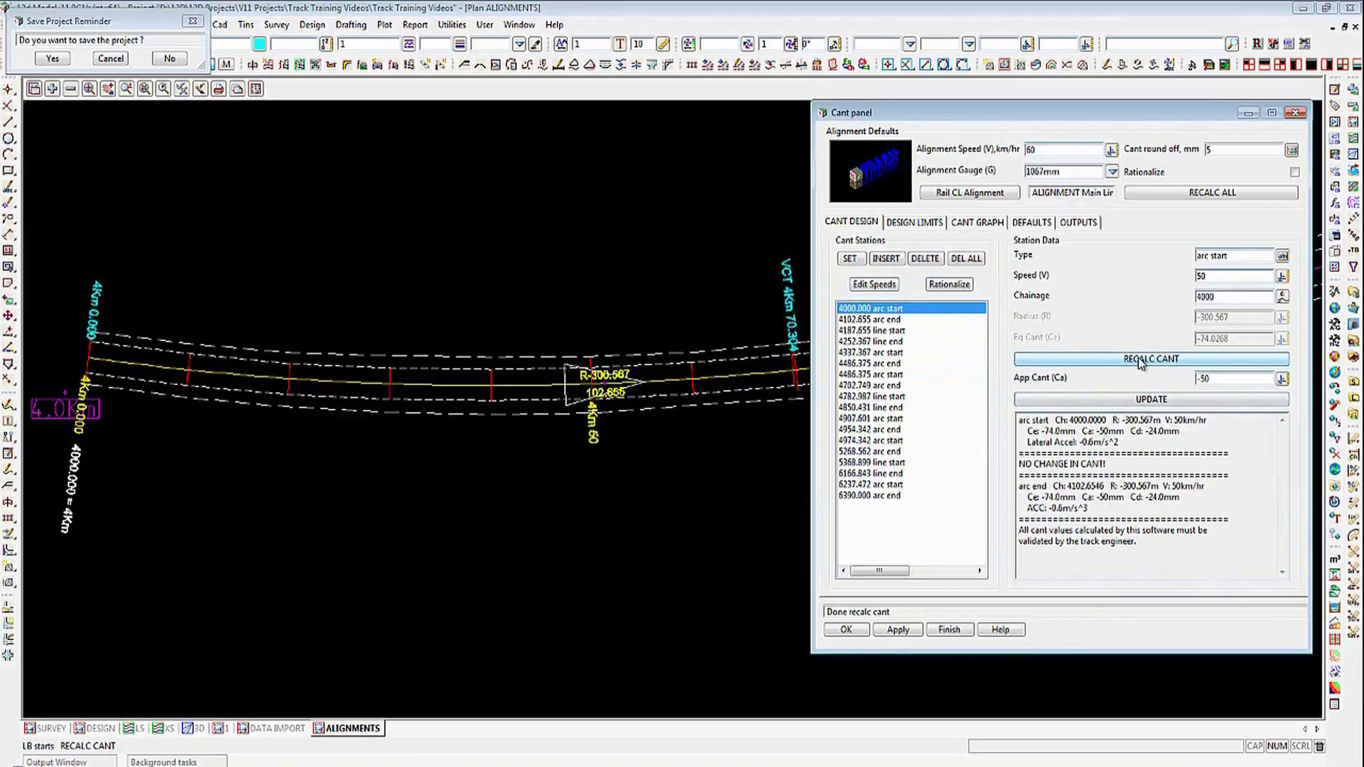
# Step: Check the cant data at stations 4102.655 and 4187.655, including the flagged rate of change of cant in the cant diagram
pyautogui.click(872, 321)
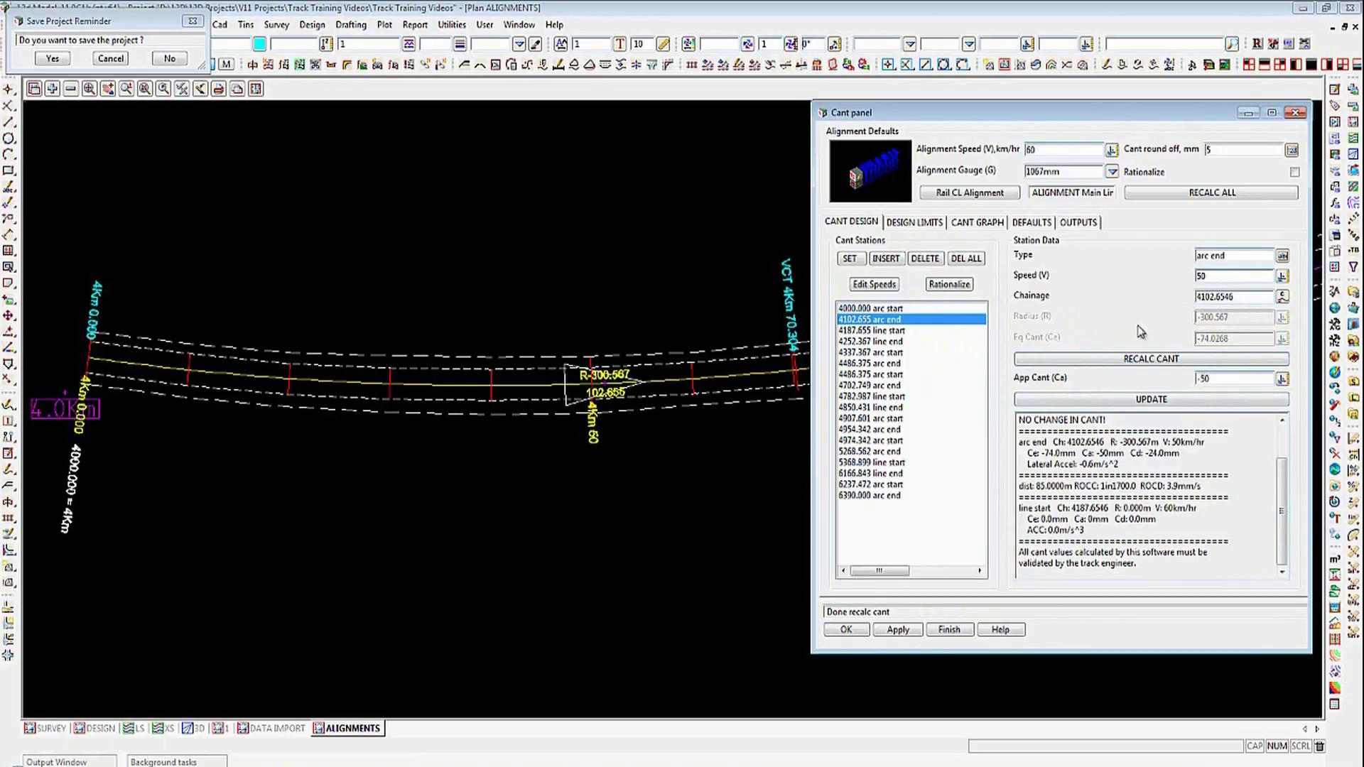
pyautogui.click(873, 332)
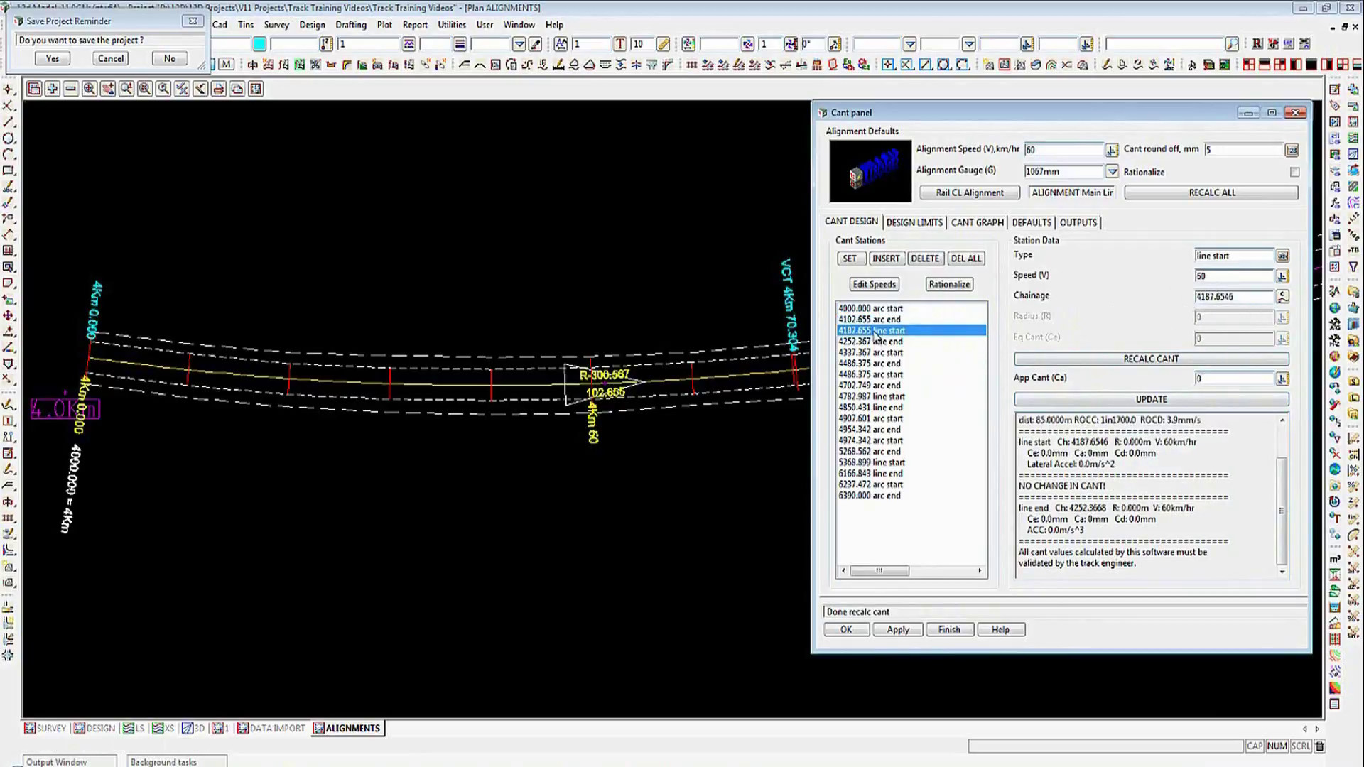
pyautogui.click(876, 319)
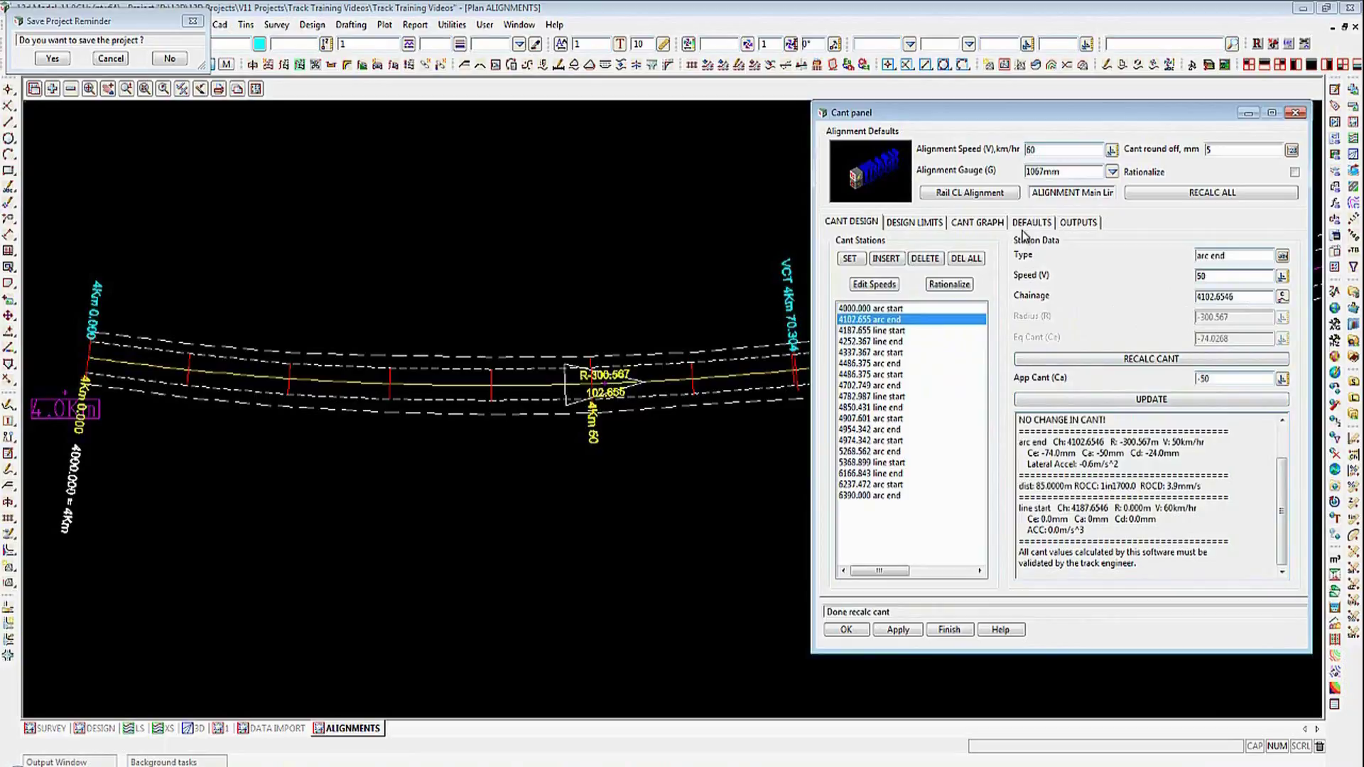
pyautogui.click(991, 224)
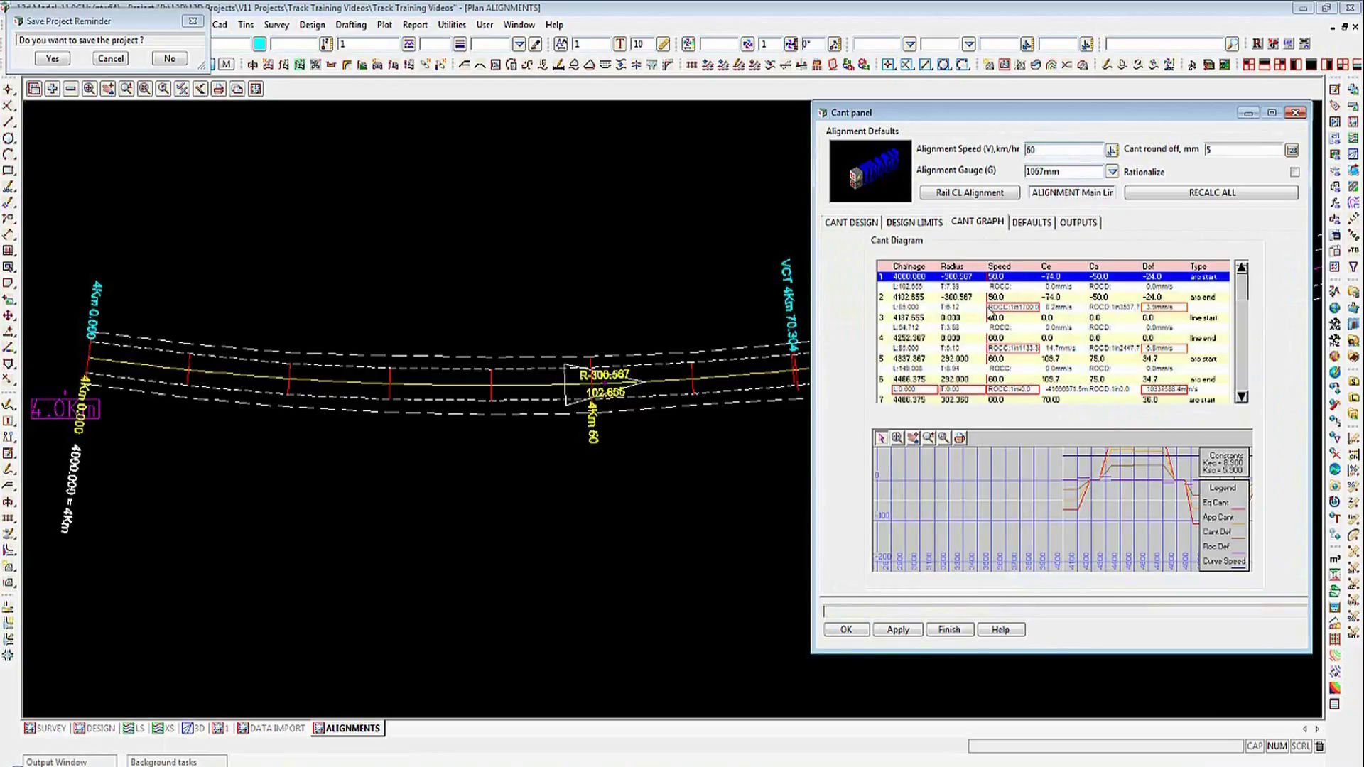
pyautogui.moveTo(999, 312)
# Step: Change the chainage of the 4964.342 arc end cant station to 4954.3415 and update it
pyautogui.click(859, 223)
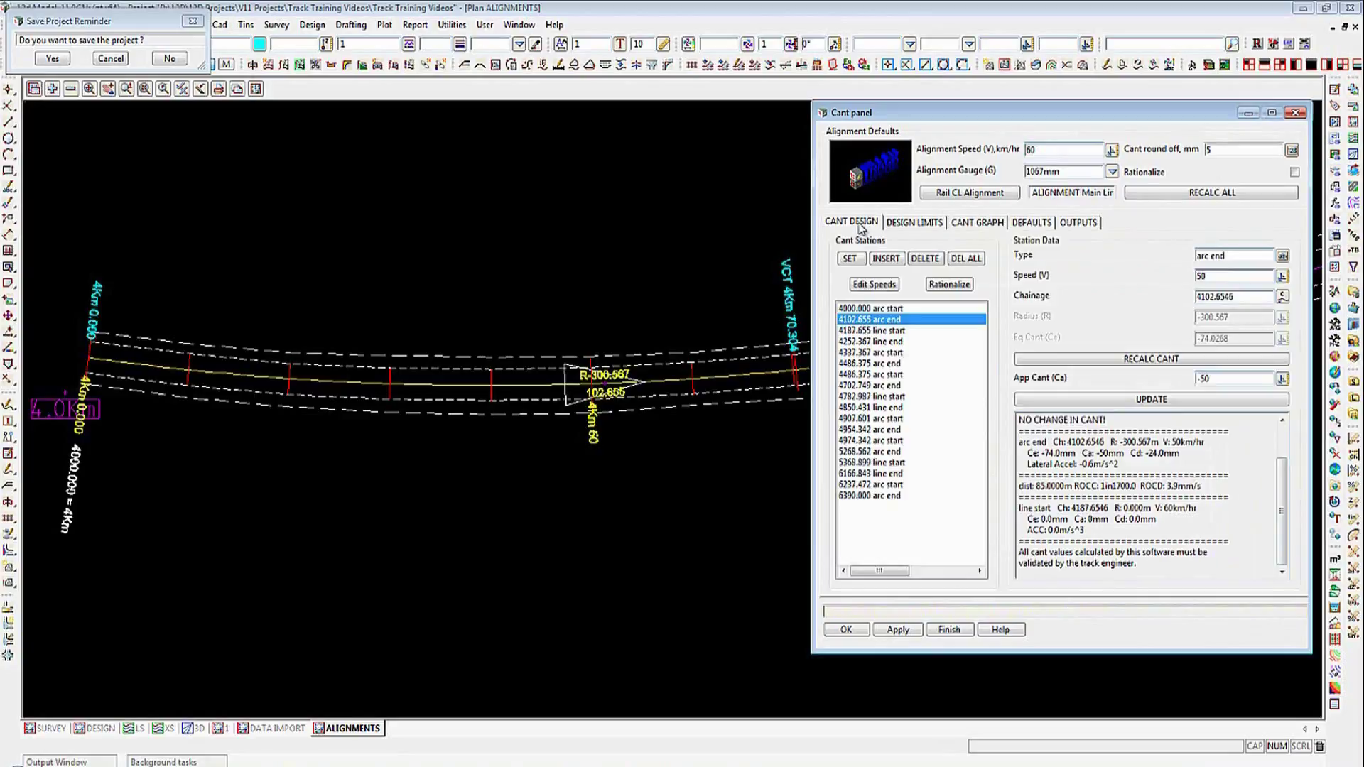
pyautogui.click(895, 320)
pyautogui.click(853, 430)
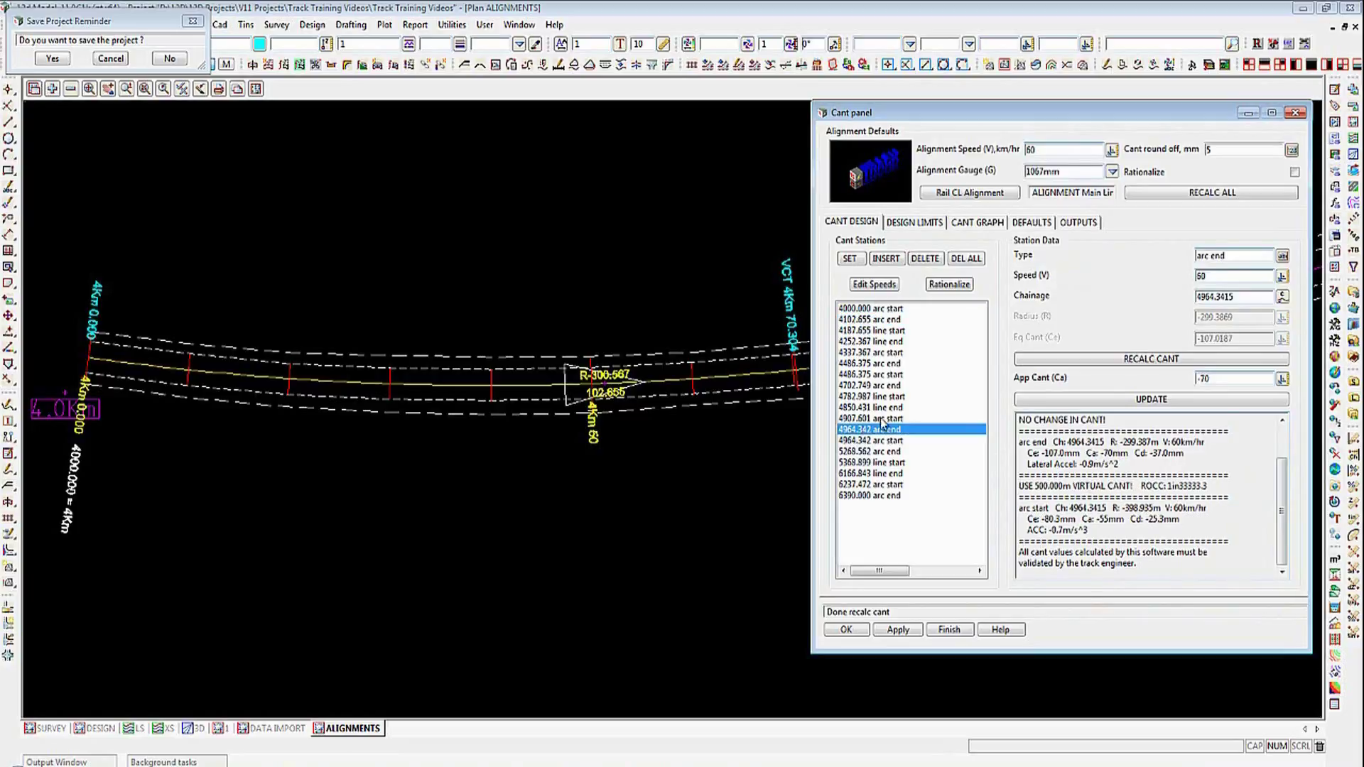
pyautogui.click(1210, 299)
pyautogui.press('BackSpace')
pyautogui.write('5')
pyautogui.click(1171, 401)
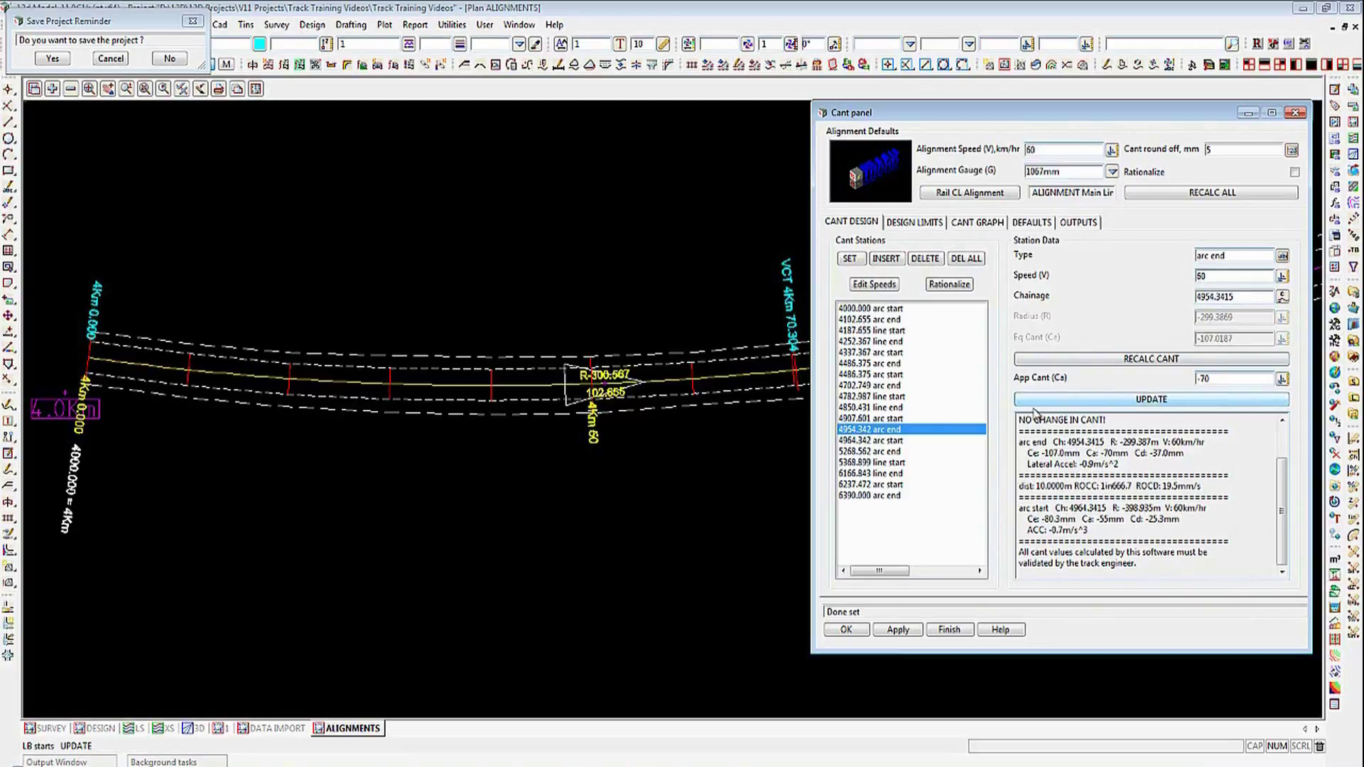
# Step: Change the chainage of the 4964.342 arc start cant station to 4974.3415, update it and recalculate the cant
pyautogui.click(860, 440)
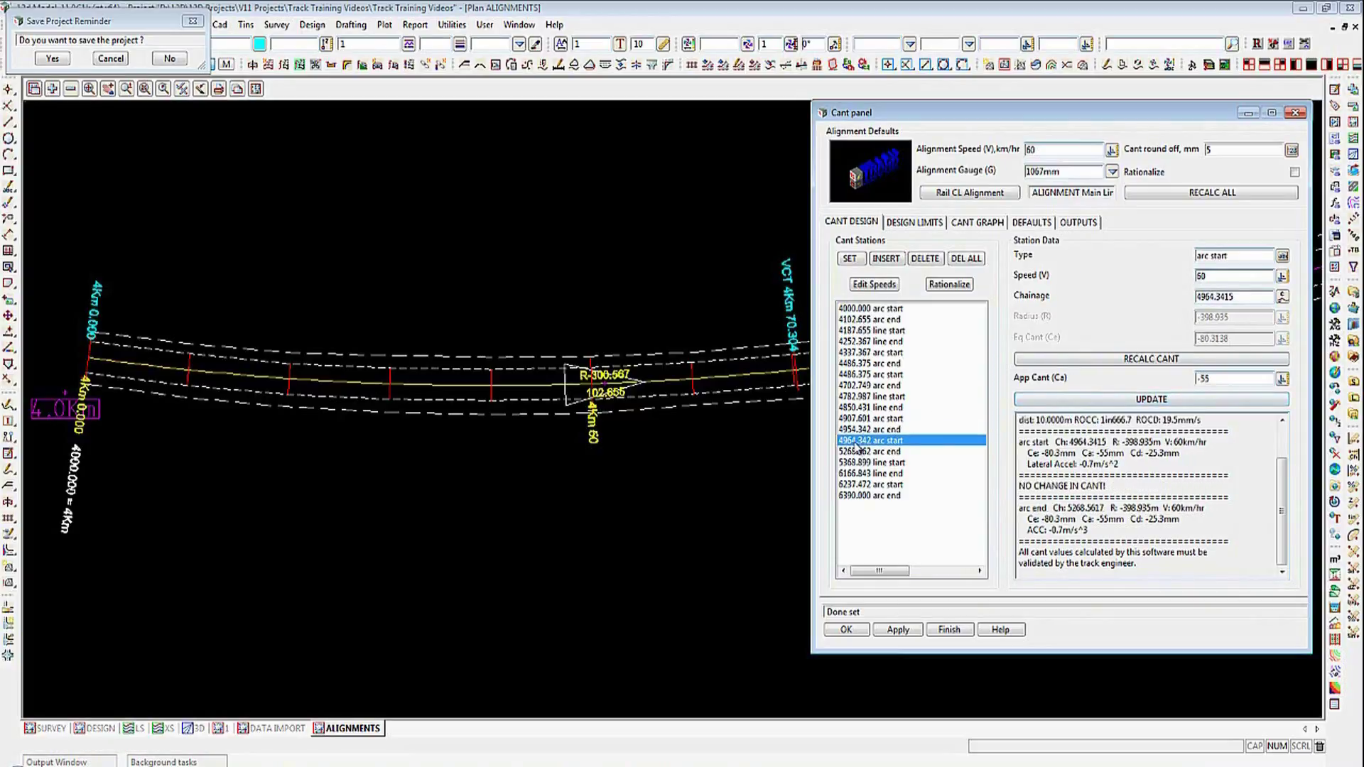
pyautogui.click(1208, 299)
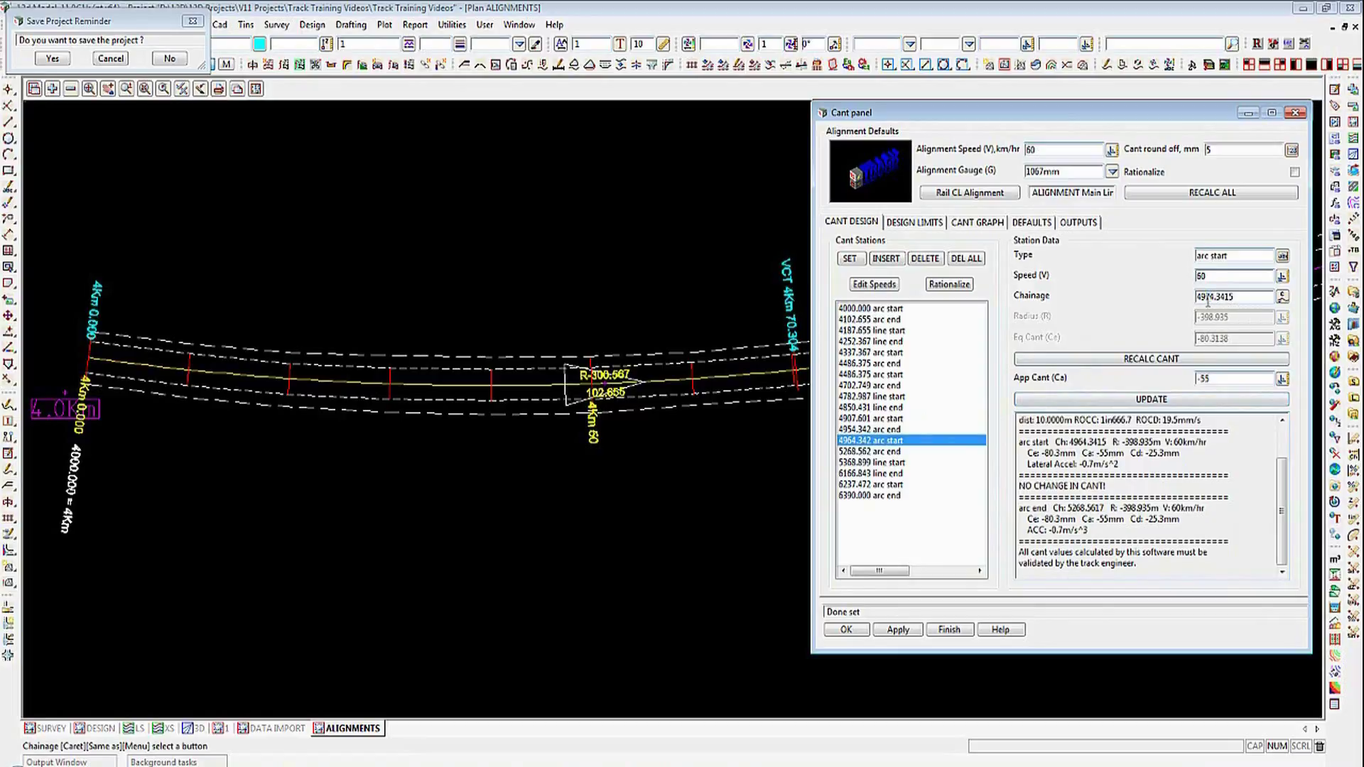
pyautogui.click(1168, 399)
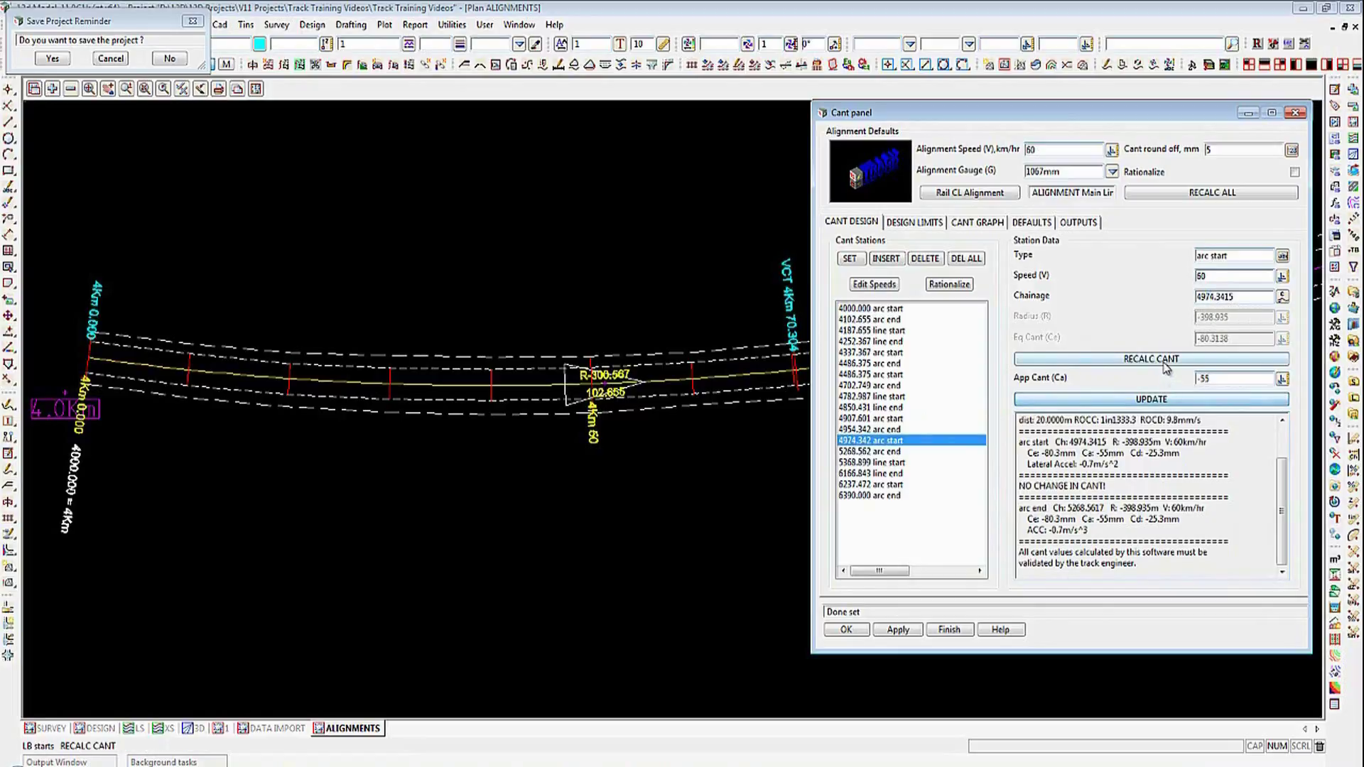
pyautogui.click(1165, 361)
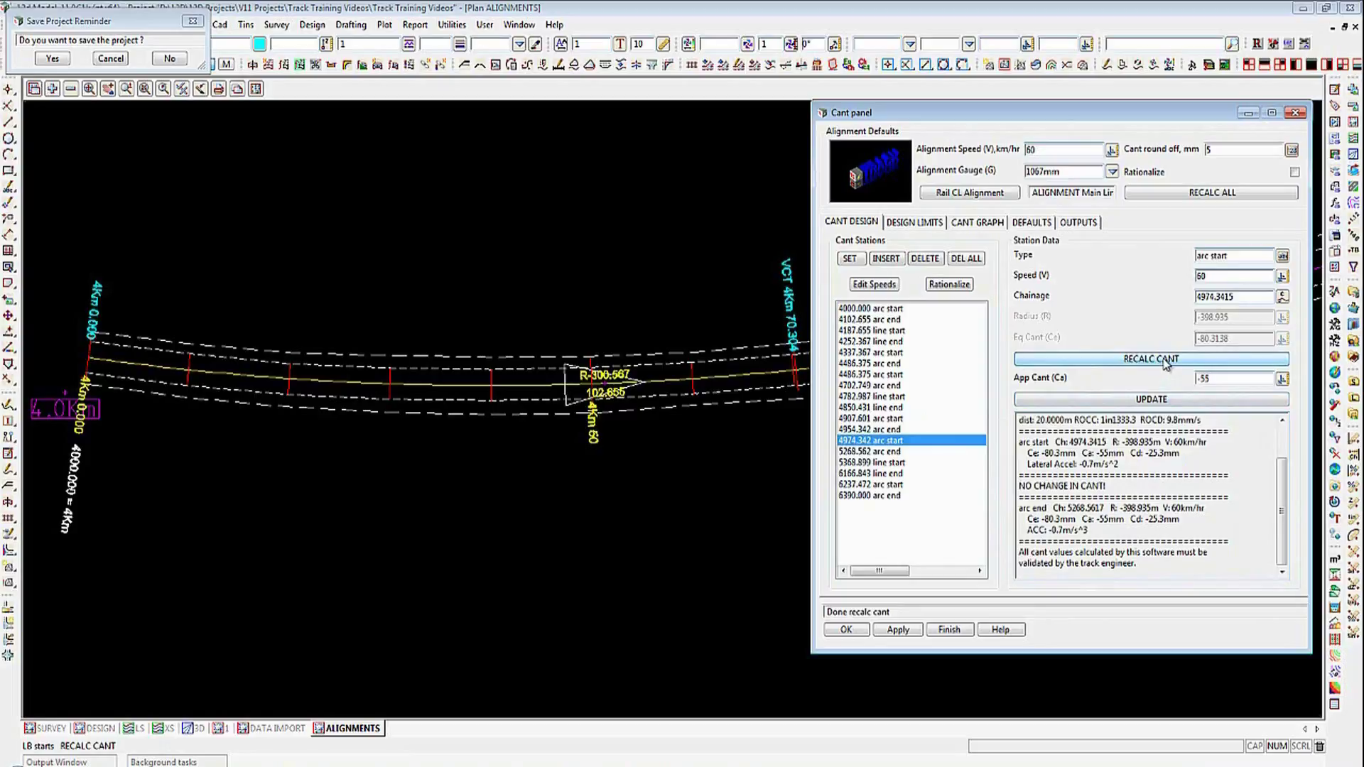
# Step: Check the element length and flagged values between chainages 4954.342 and 4974.342 in the cant diagram, then return to the cant design
pyautogui.click(983, 222)
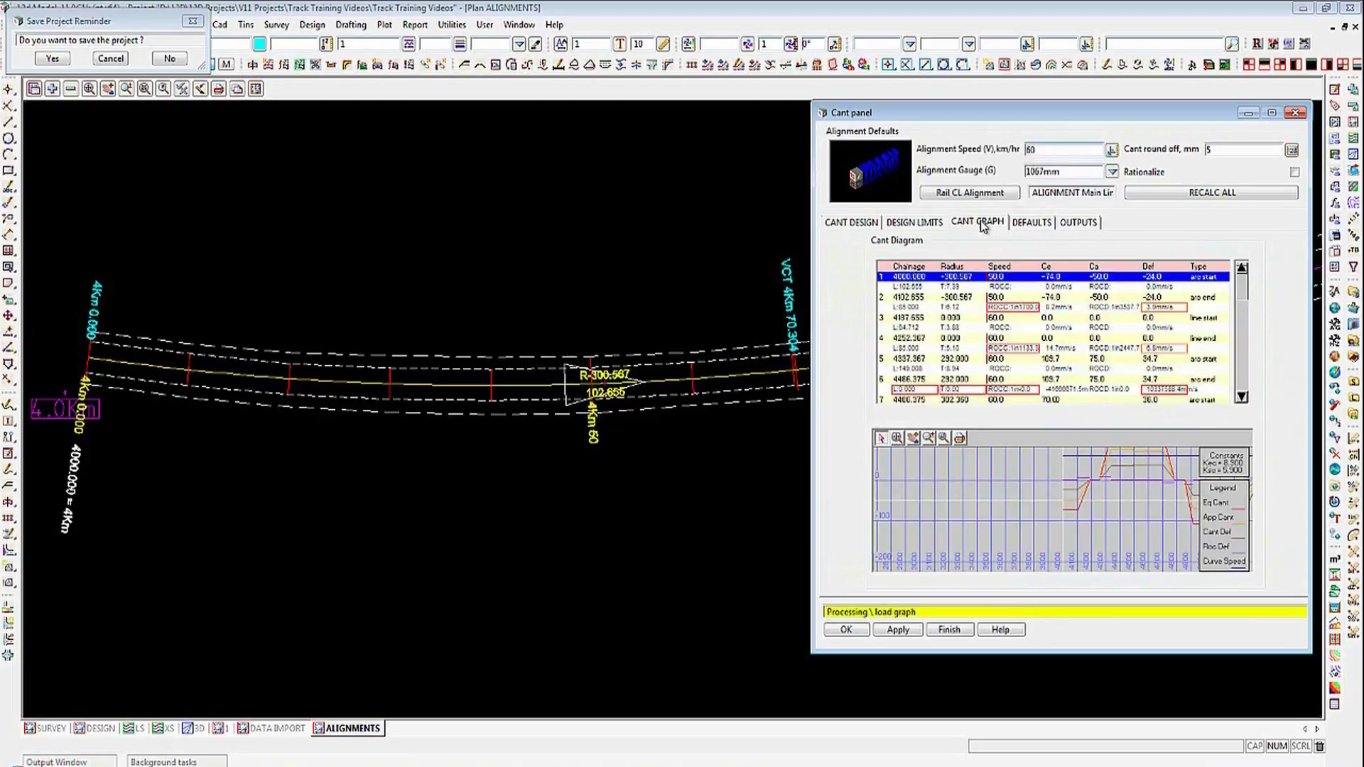
pyautogui.click(1245, 384)
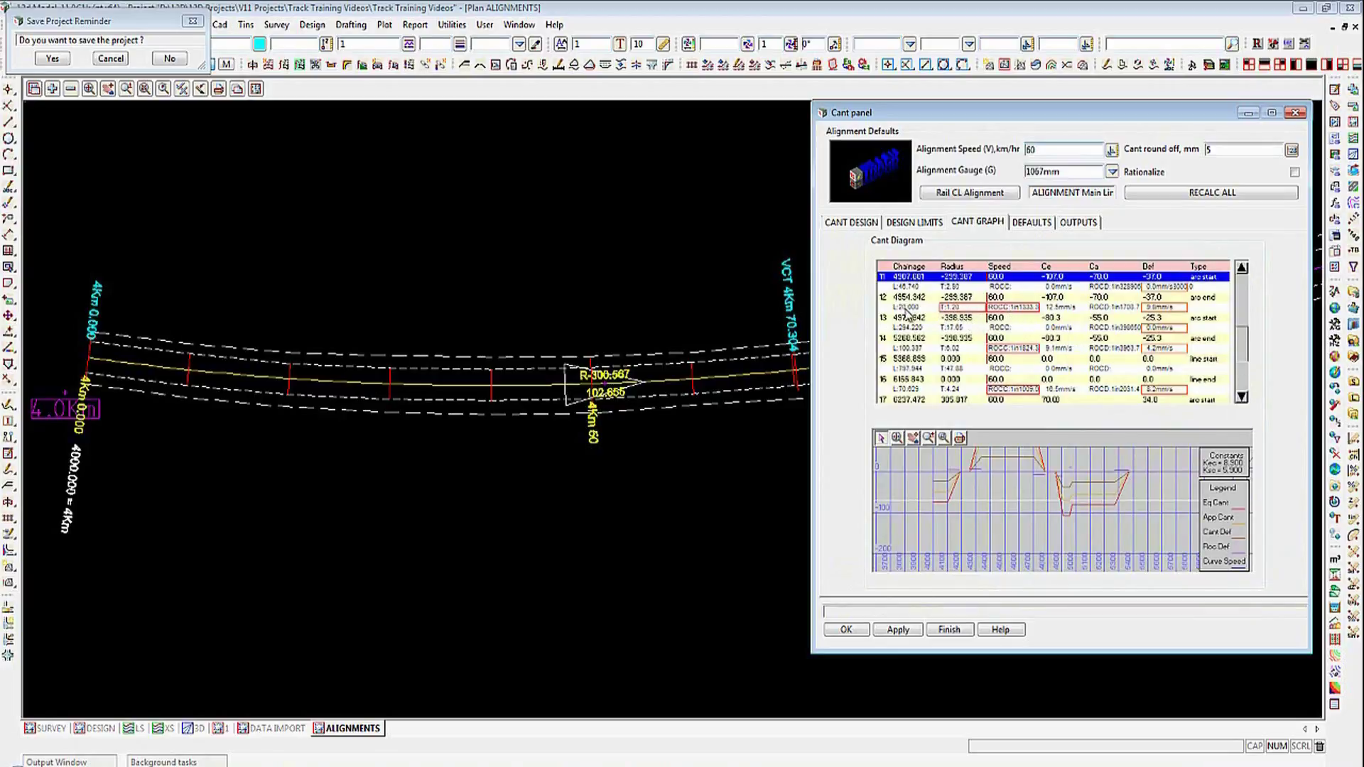
pyautogui.moveTo(906, 313)
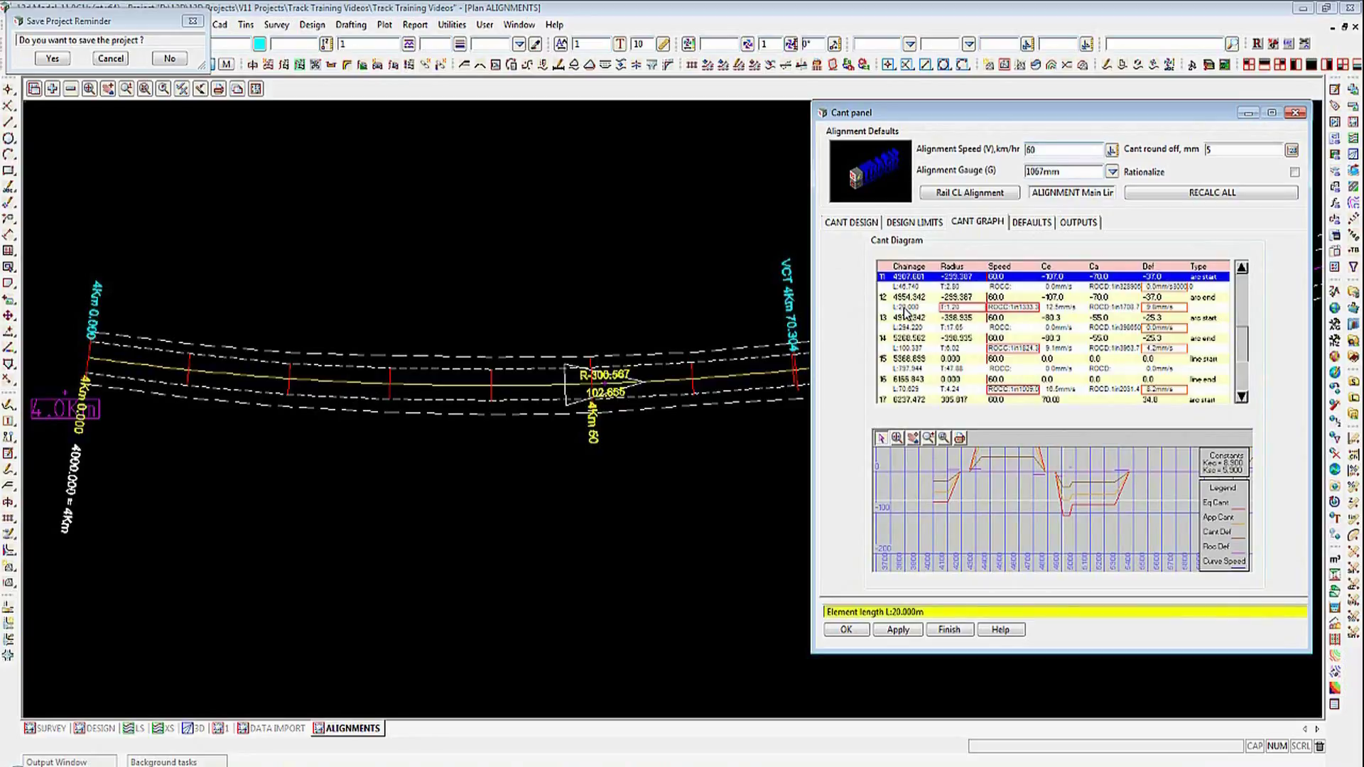
pyautogui.click(853, 222)
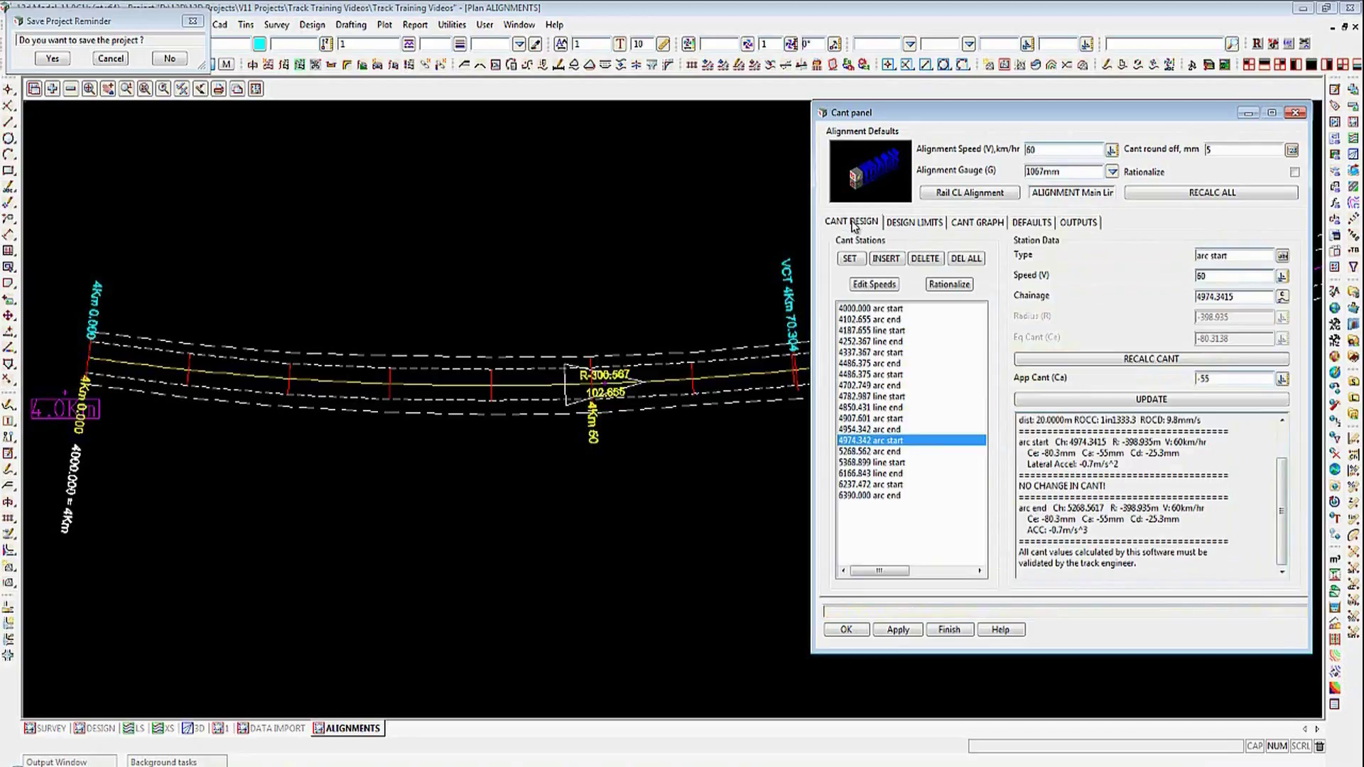
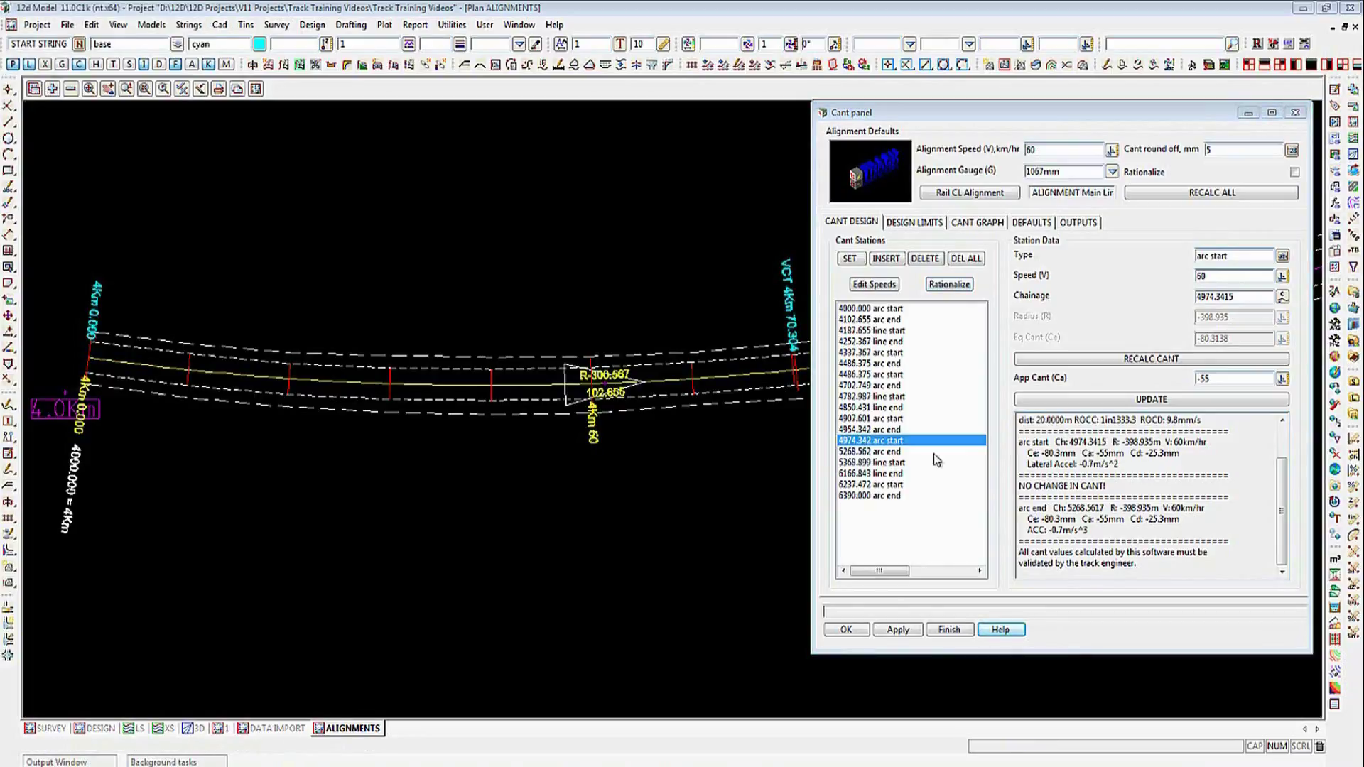
# Step: Try to write the stationing report stationing.rpt using a VC stationing interval of 10, with cant applied to the MTF file
pyautogui.click(1075, 225)
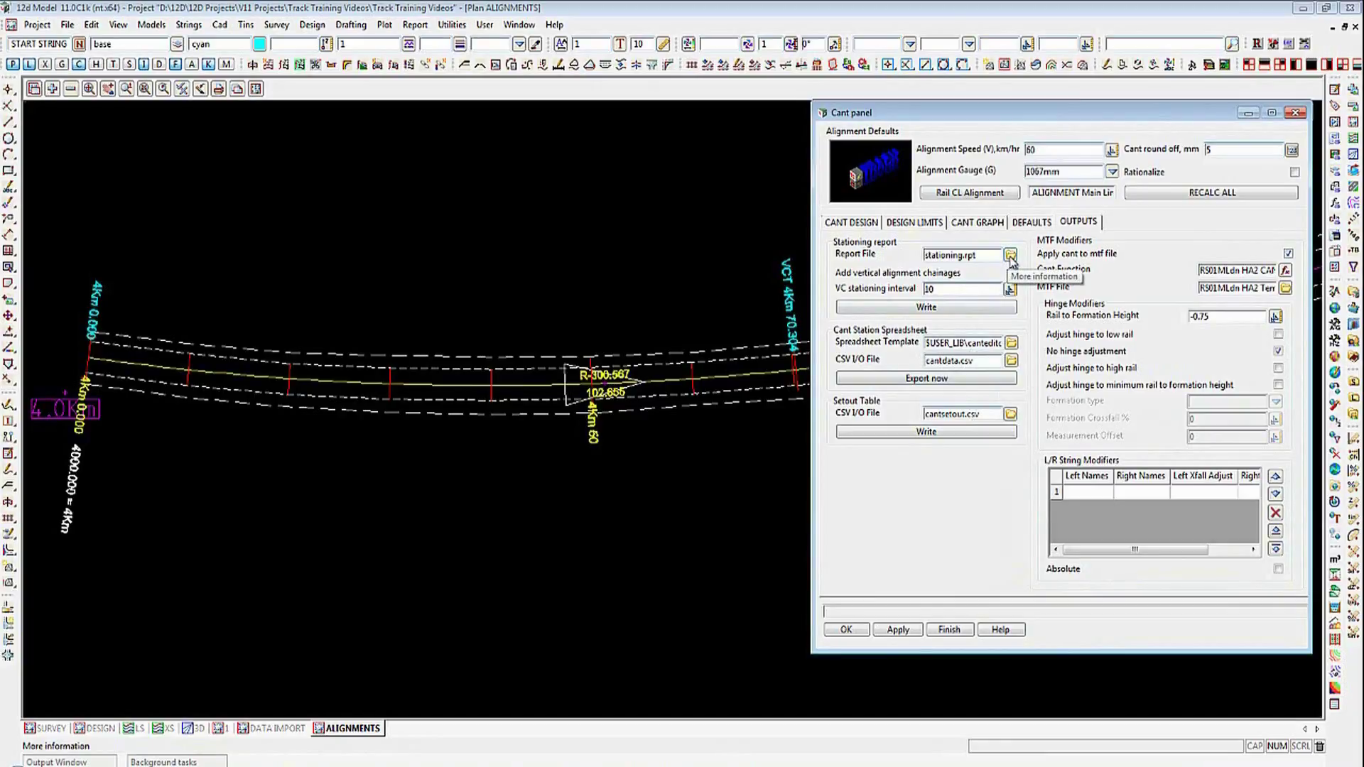
pyautogui.moveTo(935, 290); pyautogui.dragTo(909, 297)
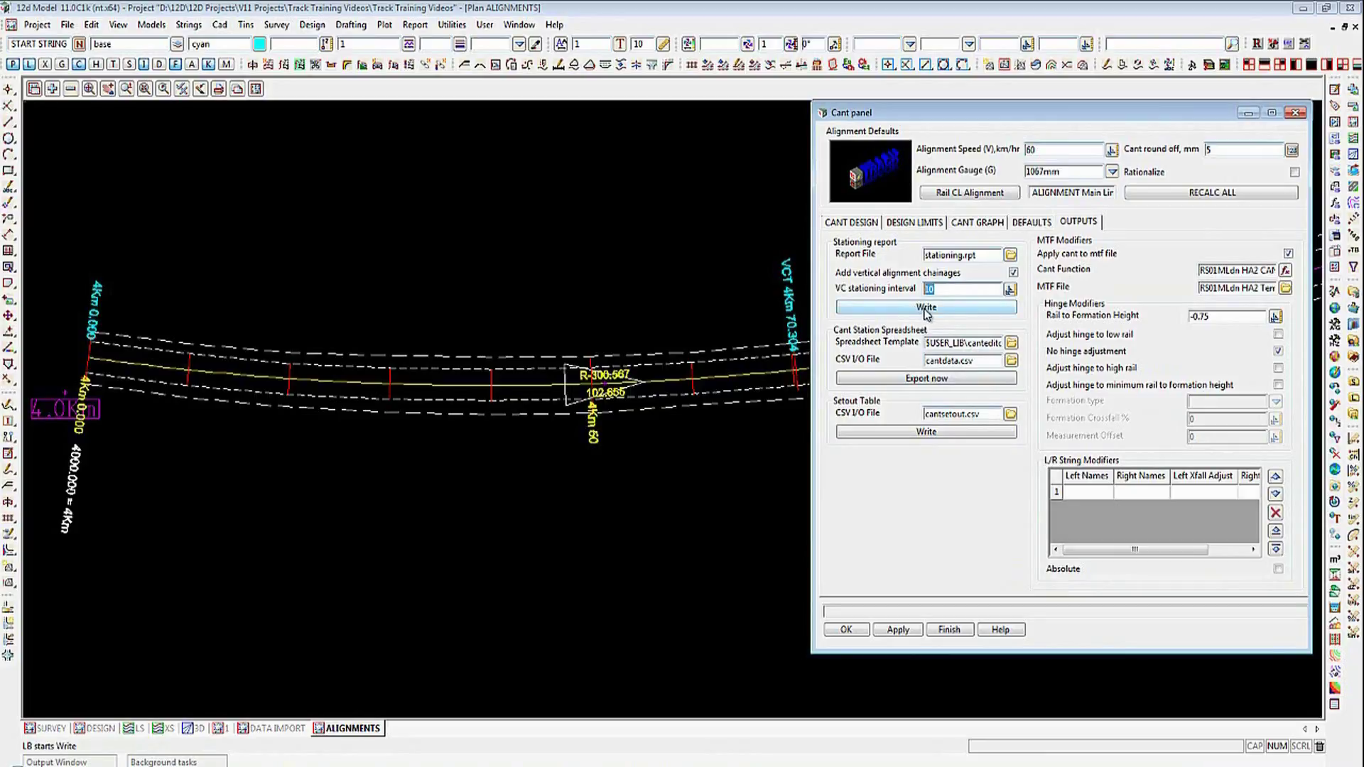
pyautogui.click(925, 308)
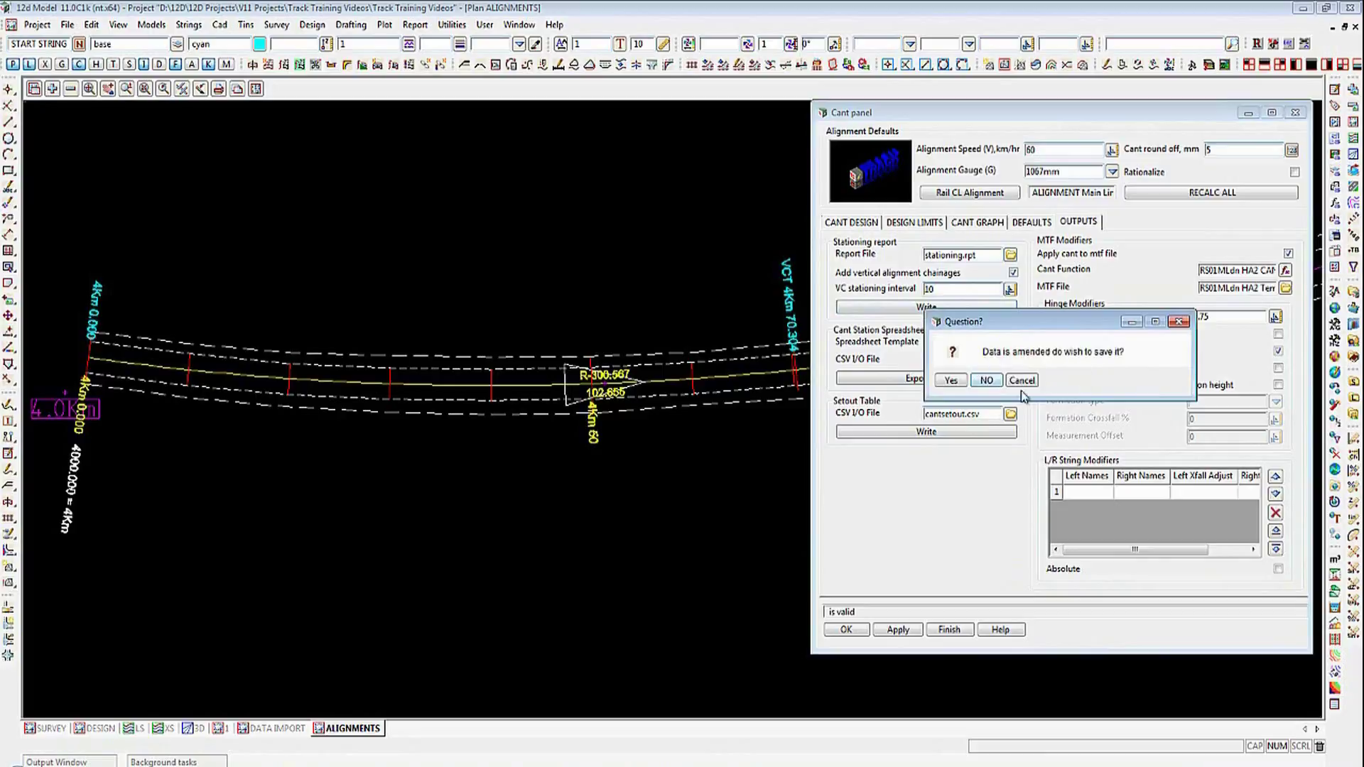
pyautogui.click(950, 381)
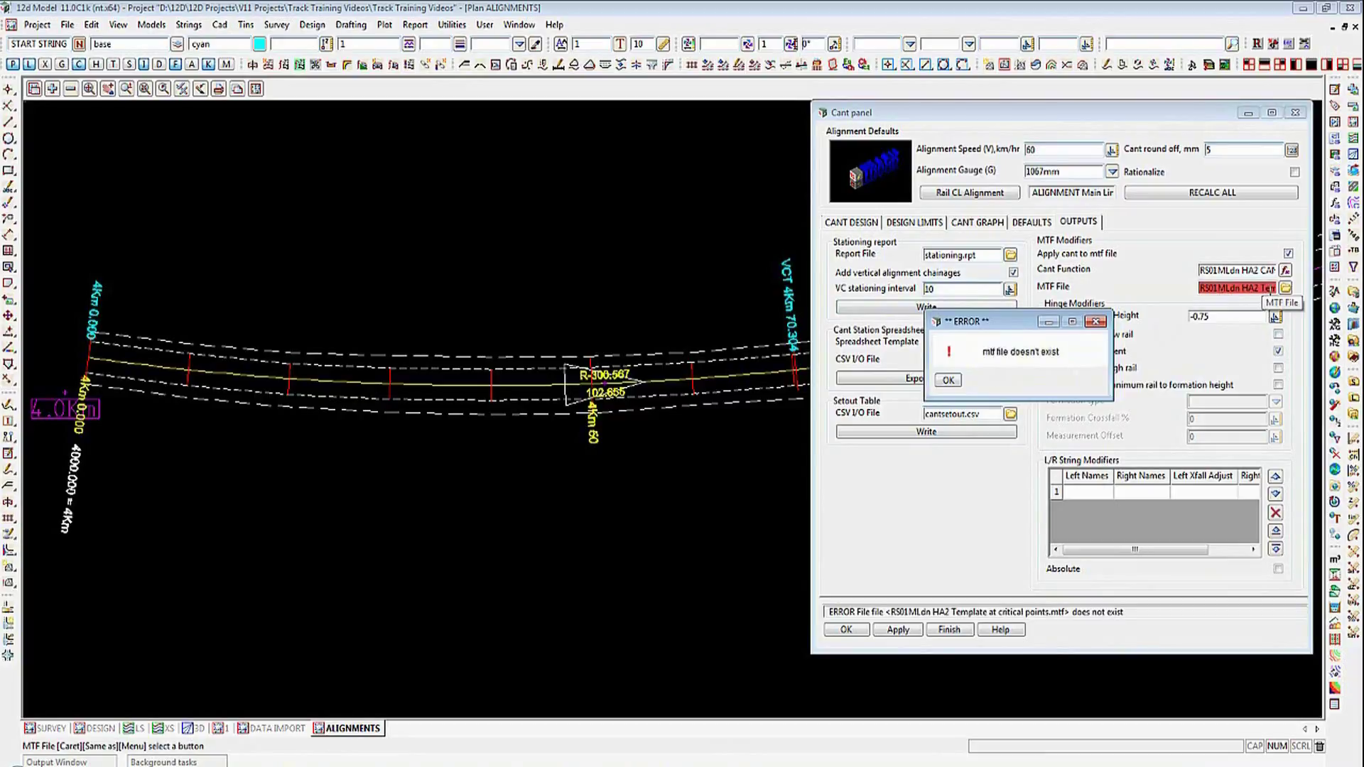
pyautogui.click(1096, 321)
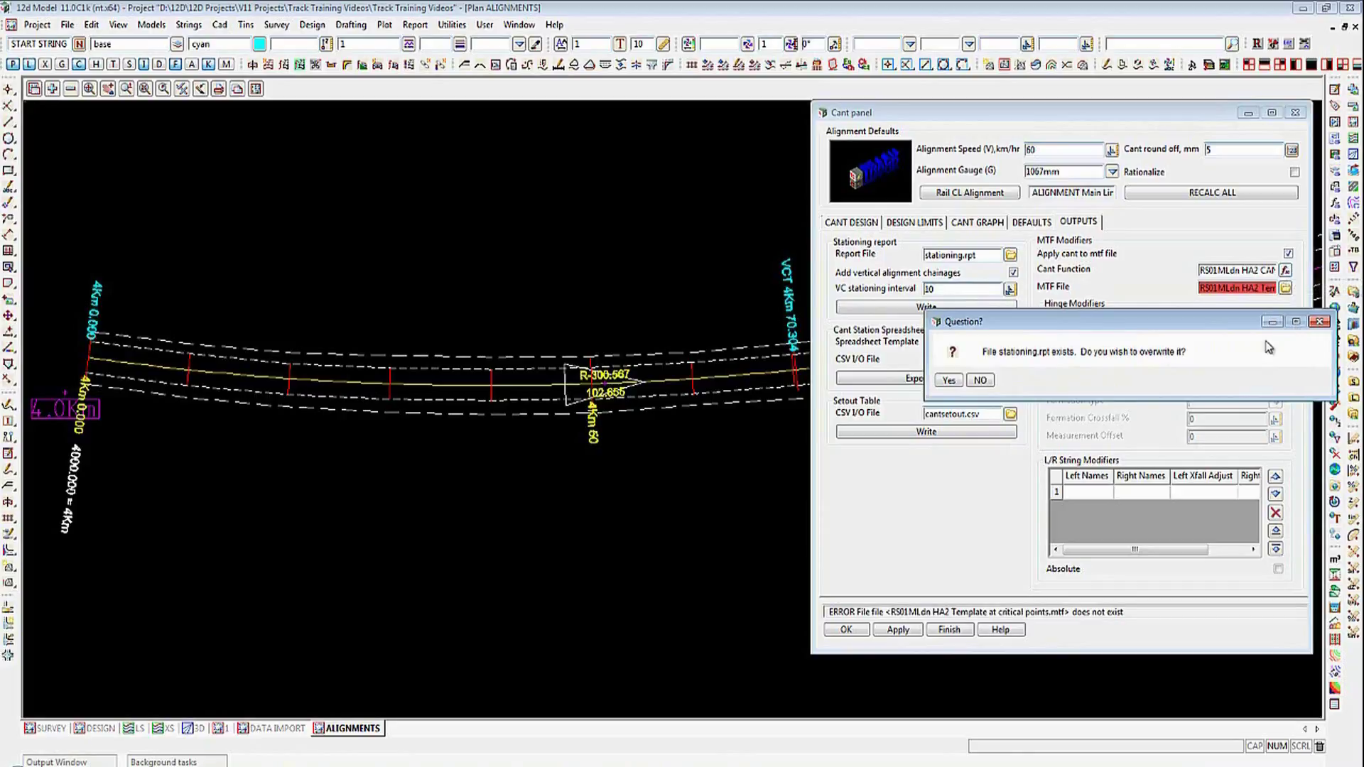
pyautogui.click(1318, 321)
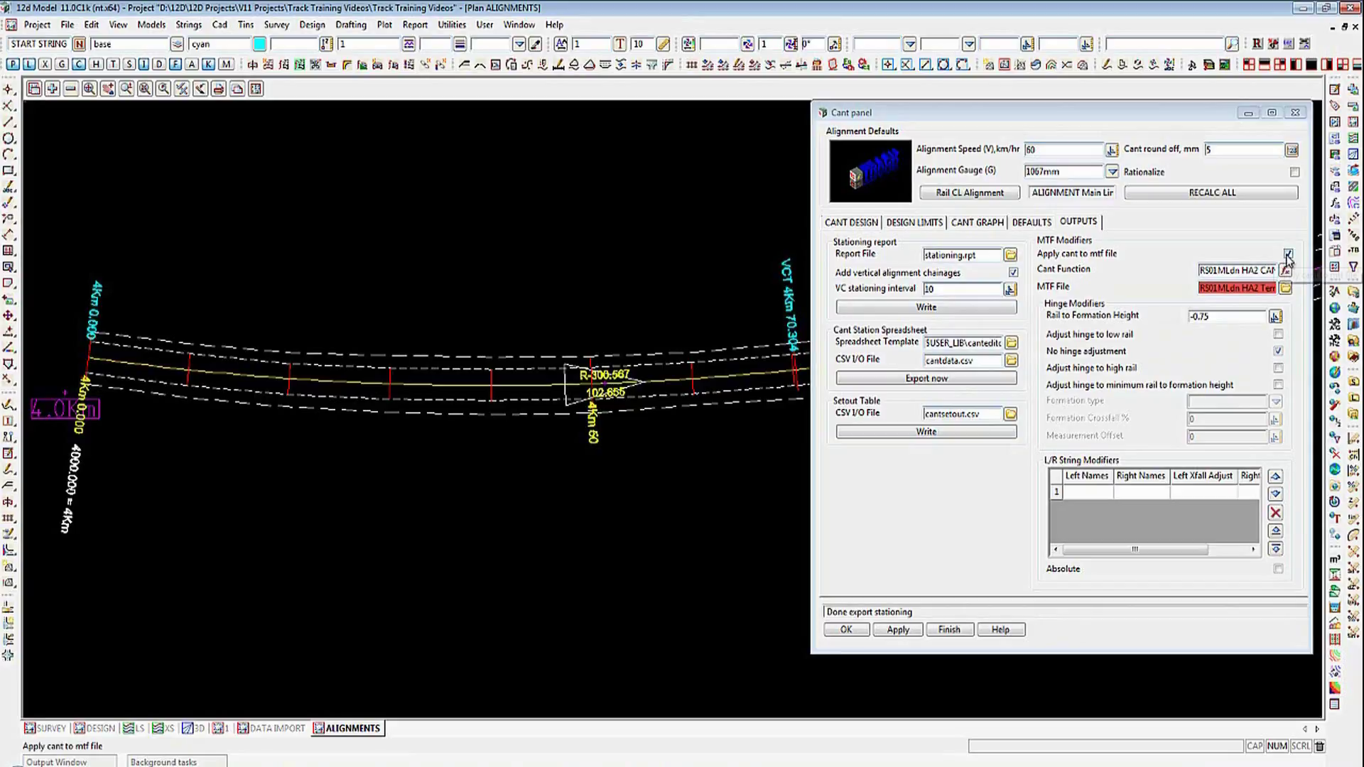
# Step: Turn off applying cant to the MTF file, then write the stationing report over the existing stationing.rpt and open it
pyautogui.click(1288, 254)
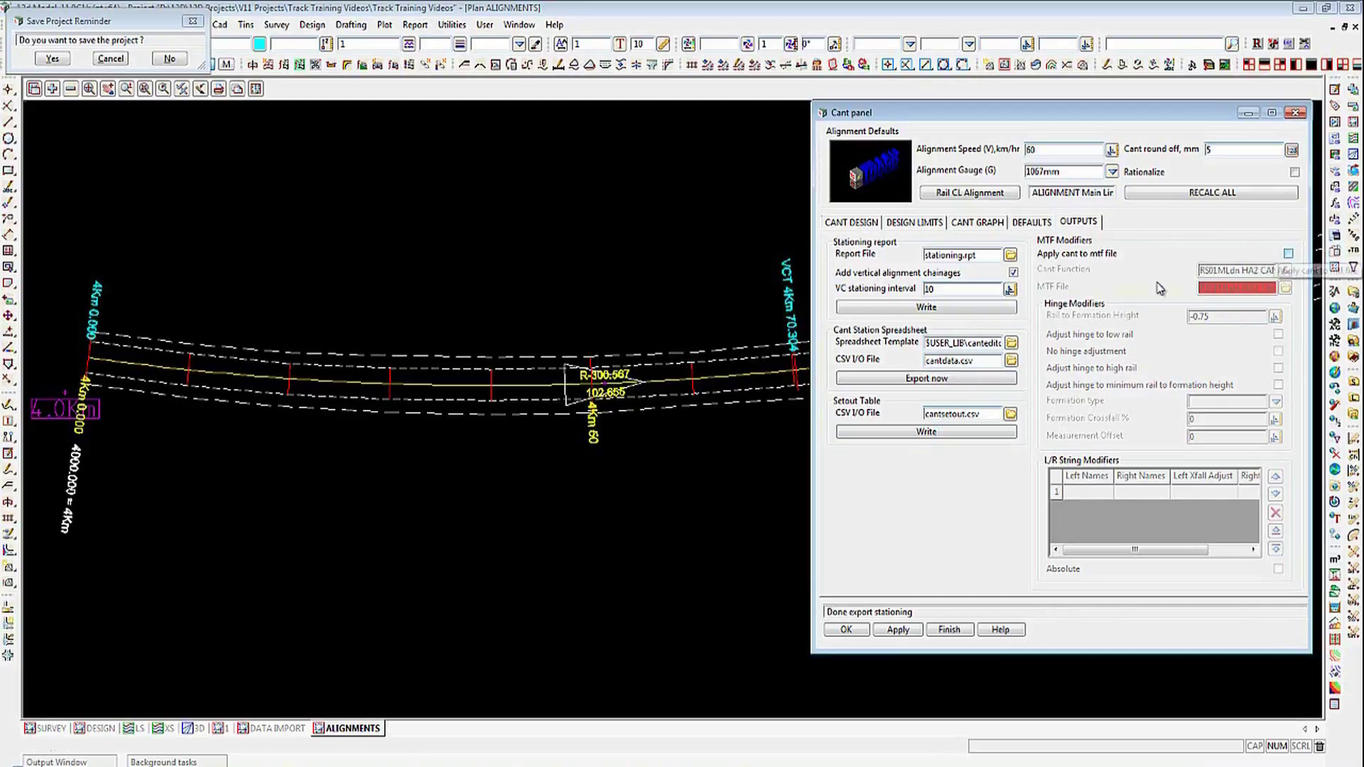
pyautogui.click(973, 311)
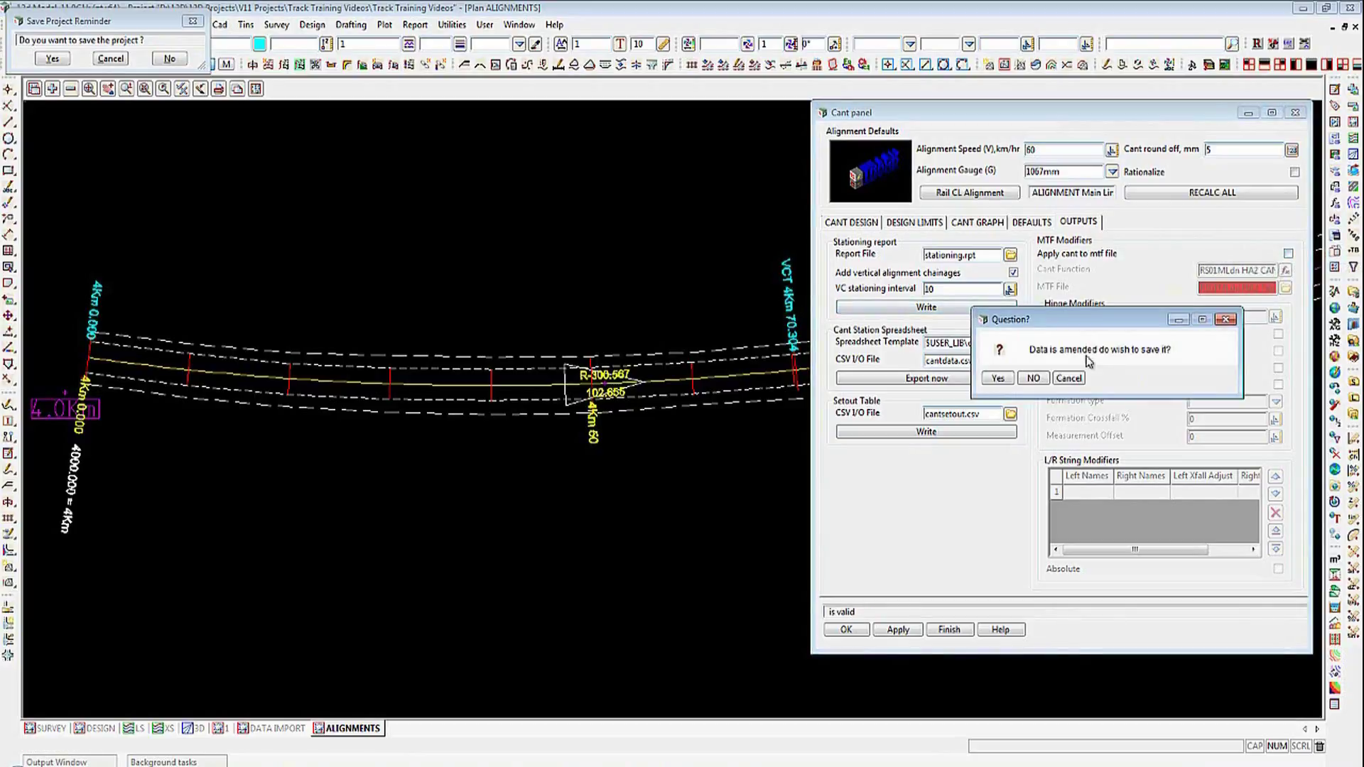
pyautogui.click(998, 378)
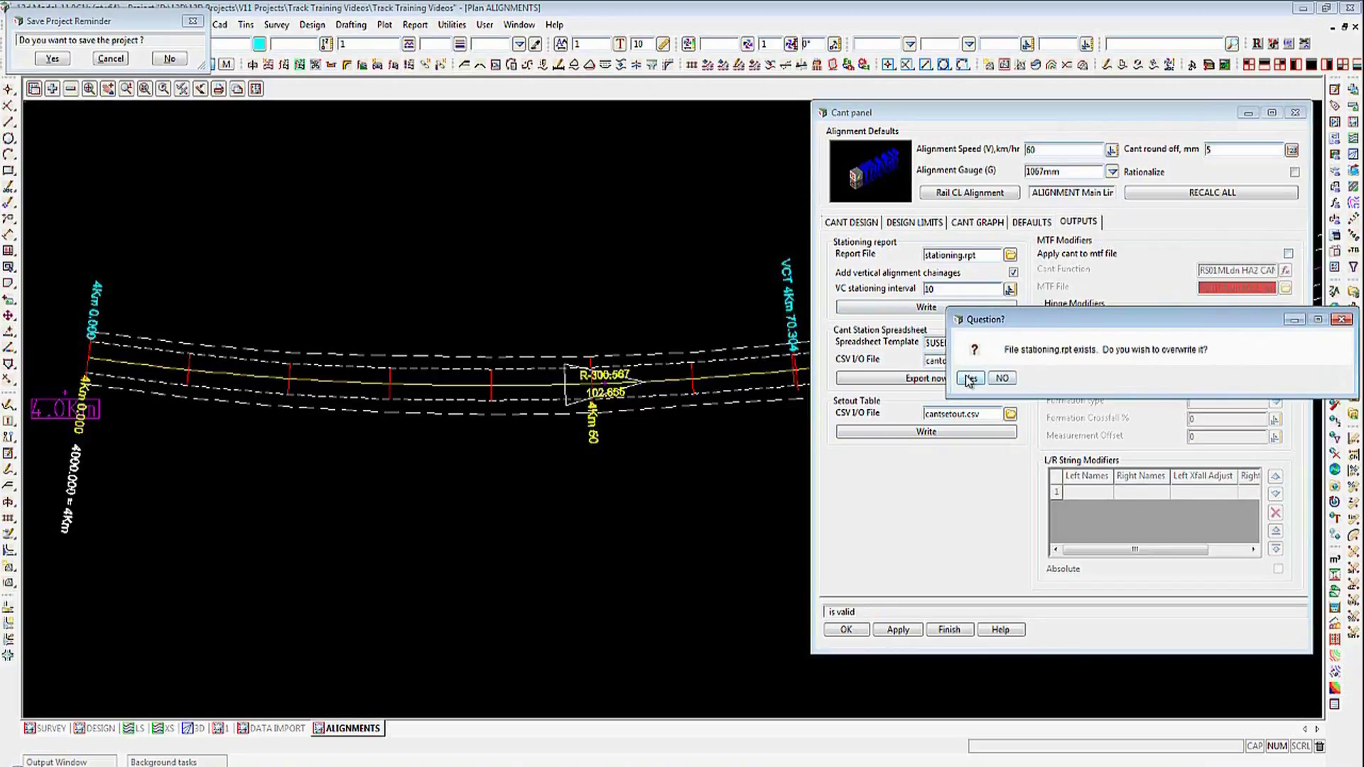
pyautogui.click(971, 378)
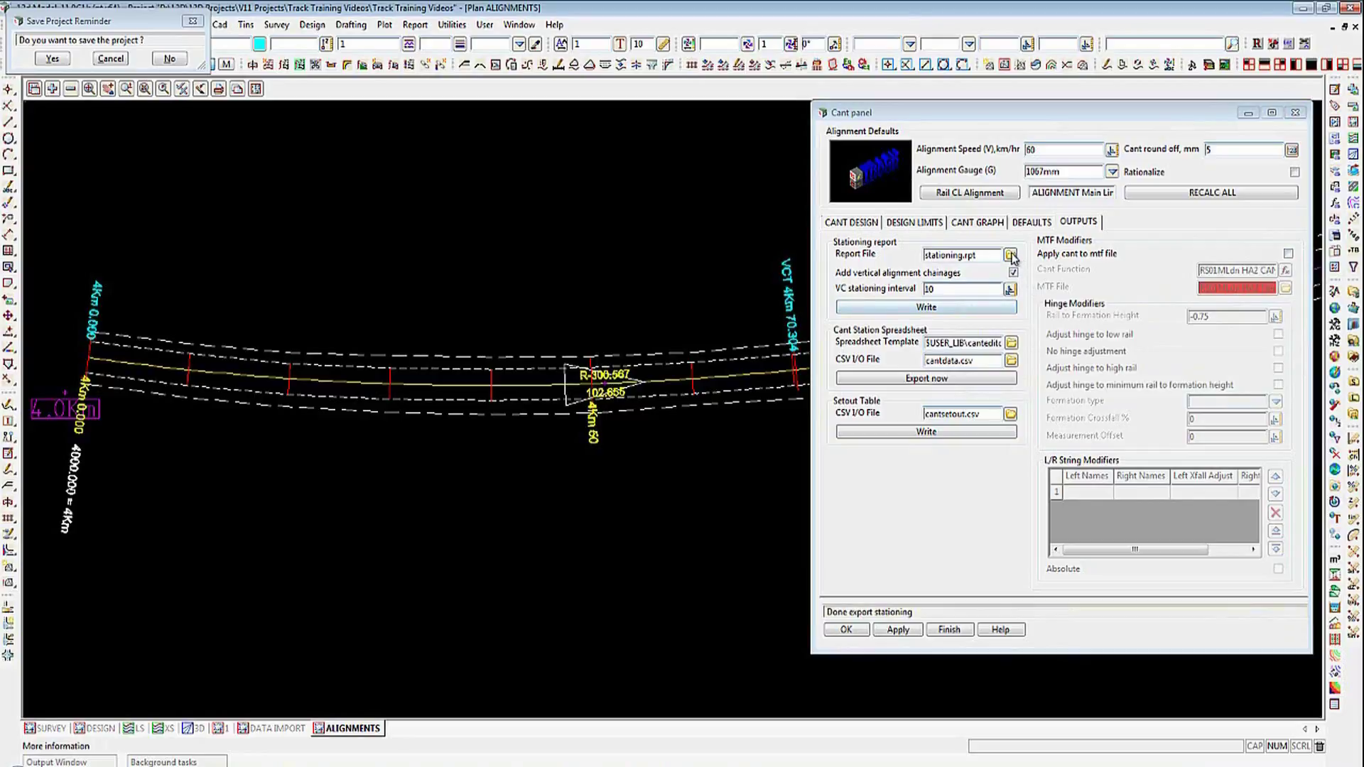
pyautogui.click(1010, 256)
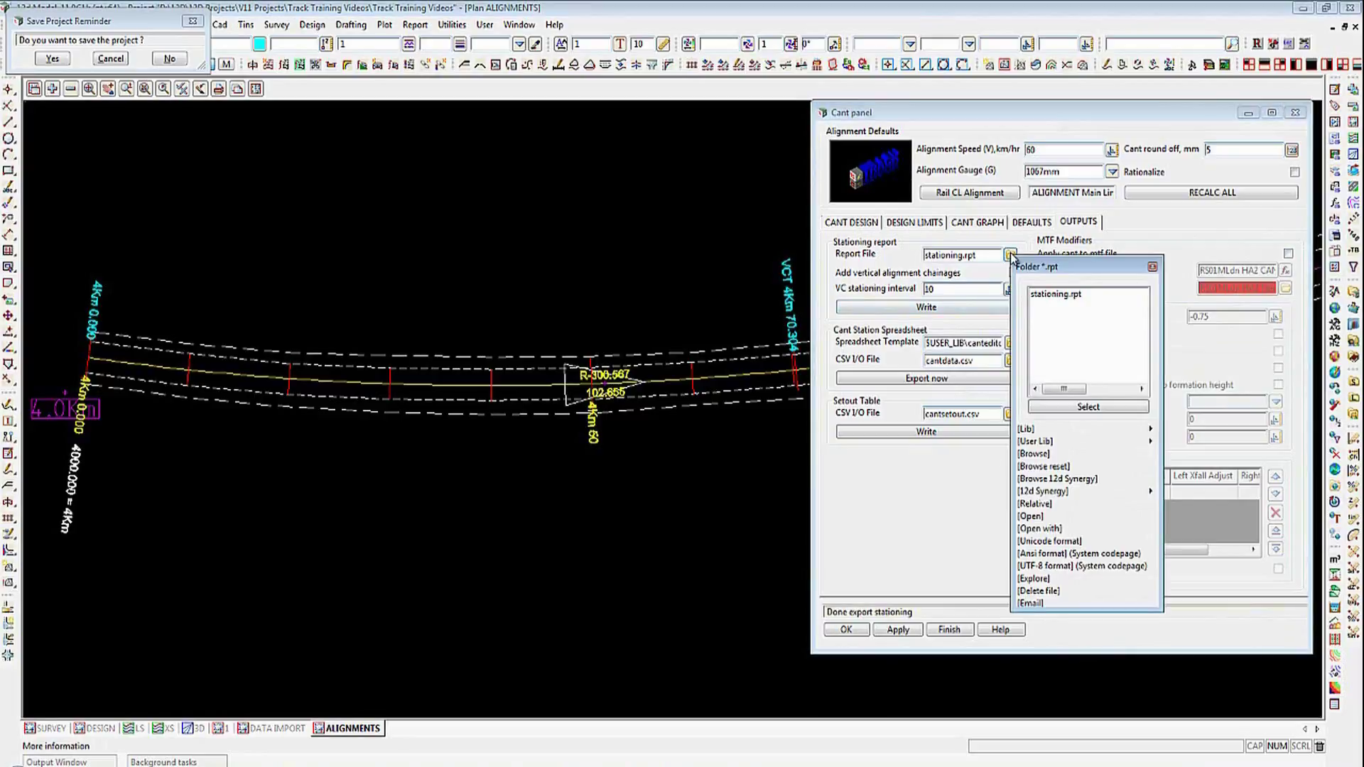
pyautogui.click(1040, 516)
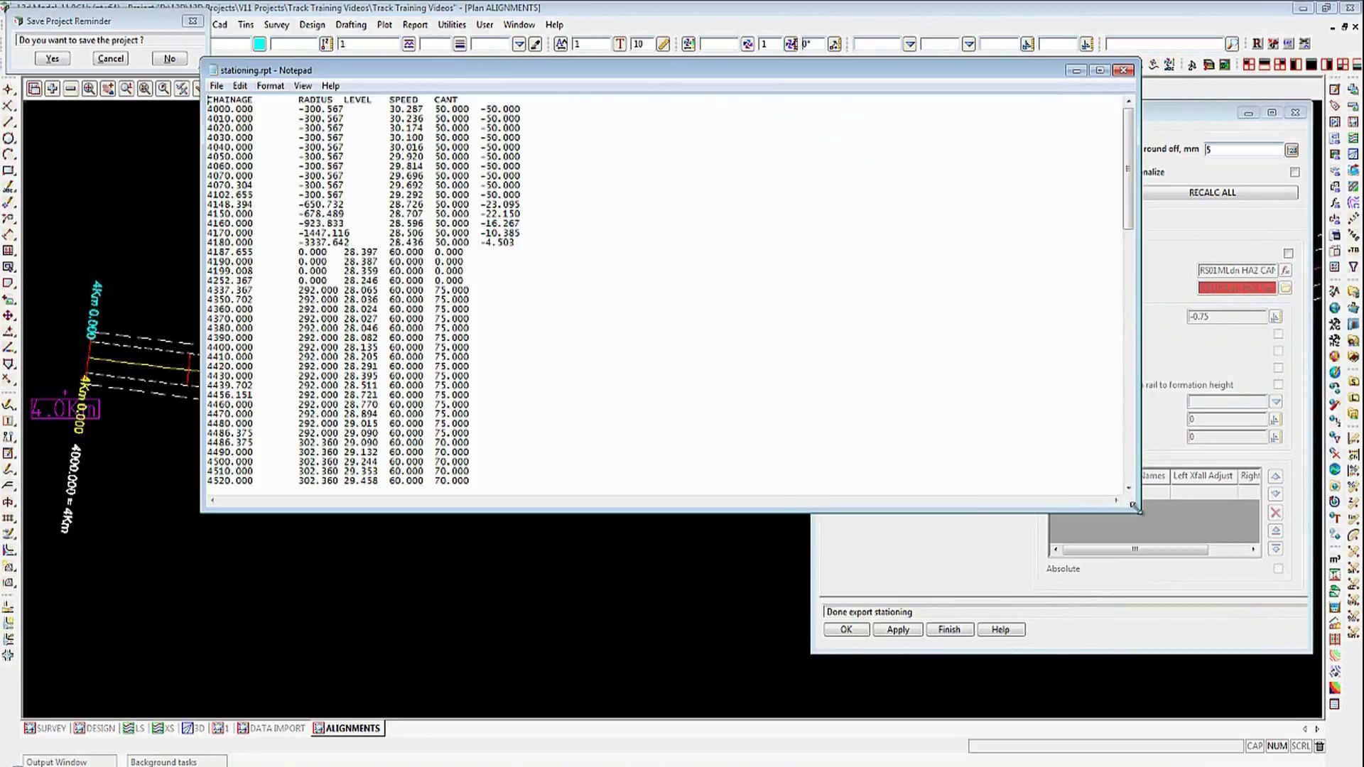
# Step: Review and close the stationing report, then set the cant station spreadsheet template to $LIB\canteditor.xls
pyautogui.moveTo(1134, 506); pyautogui.dragTo(1023, 689)
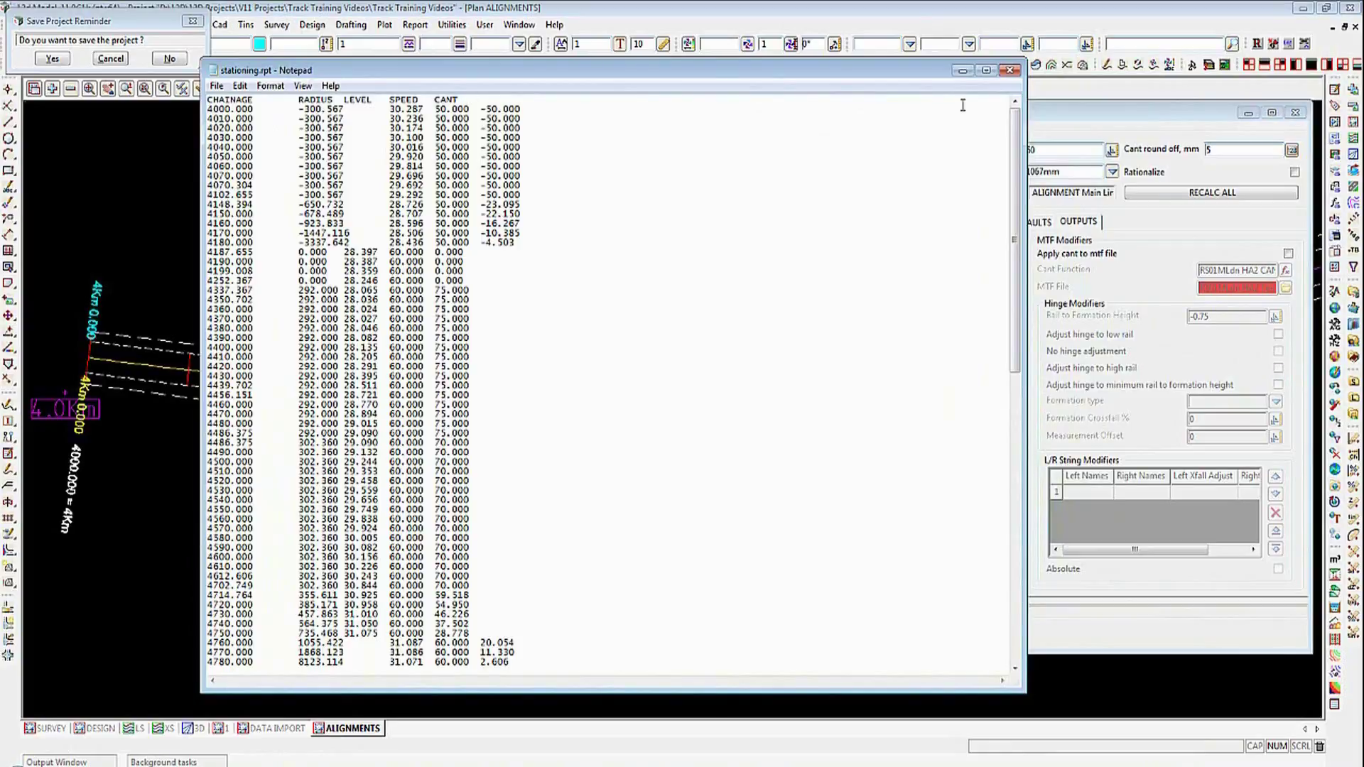
pyautogui.click(1011, 71)
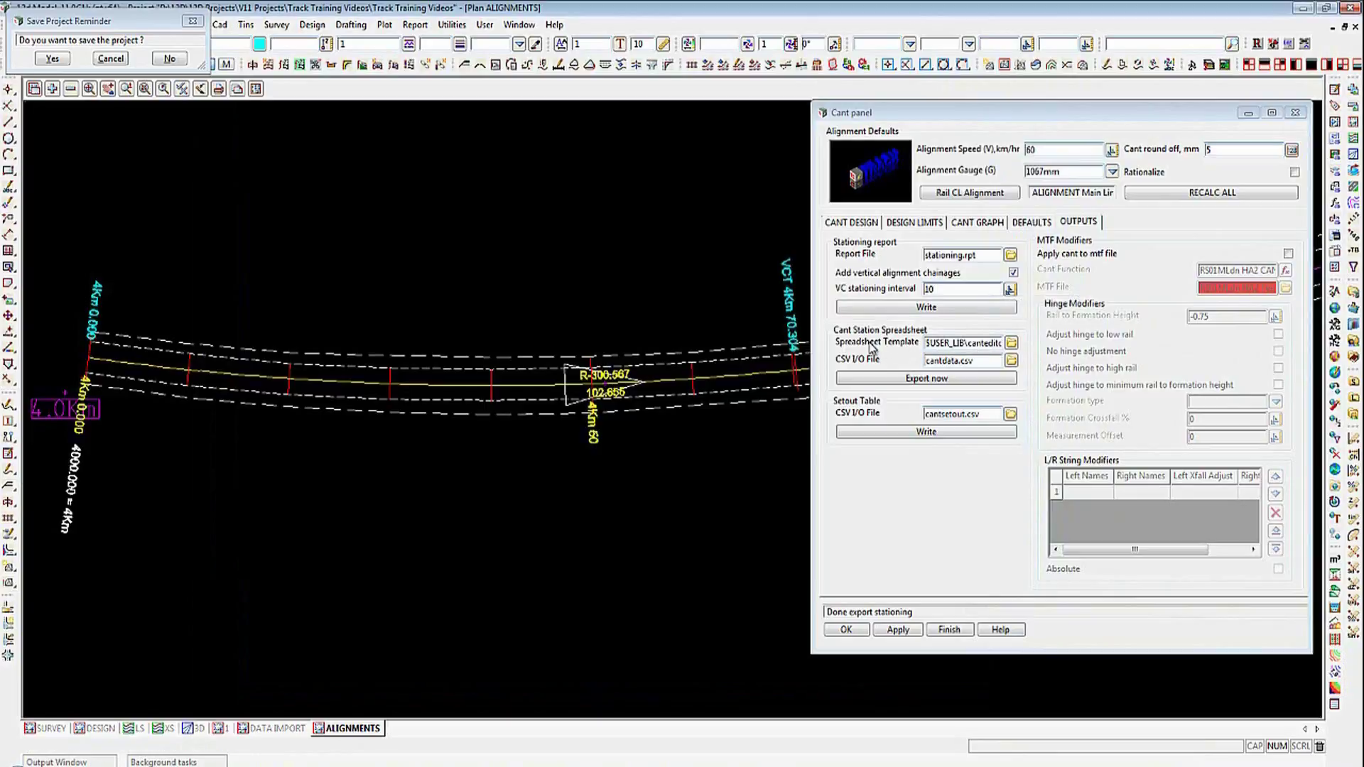
pyautogui.click(1010, 345)
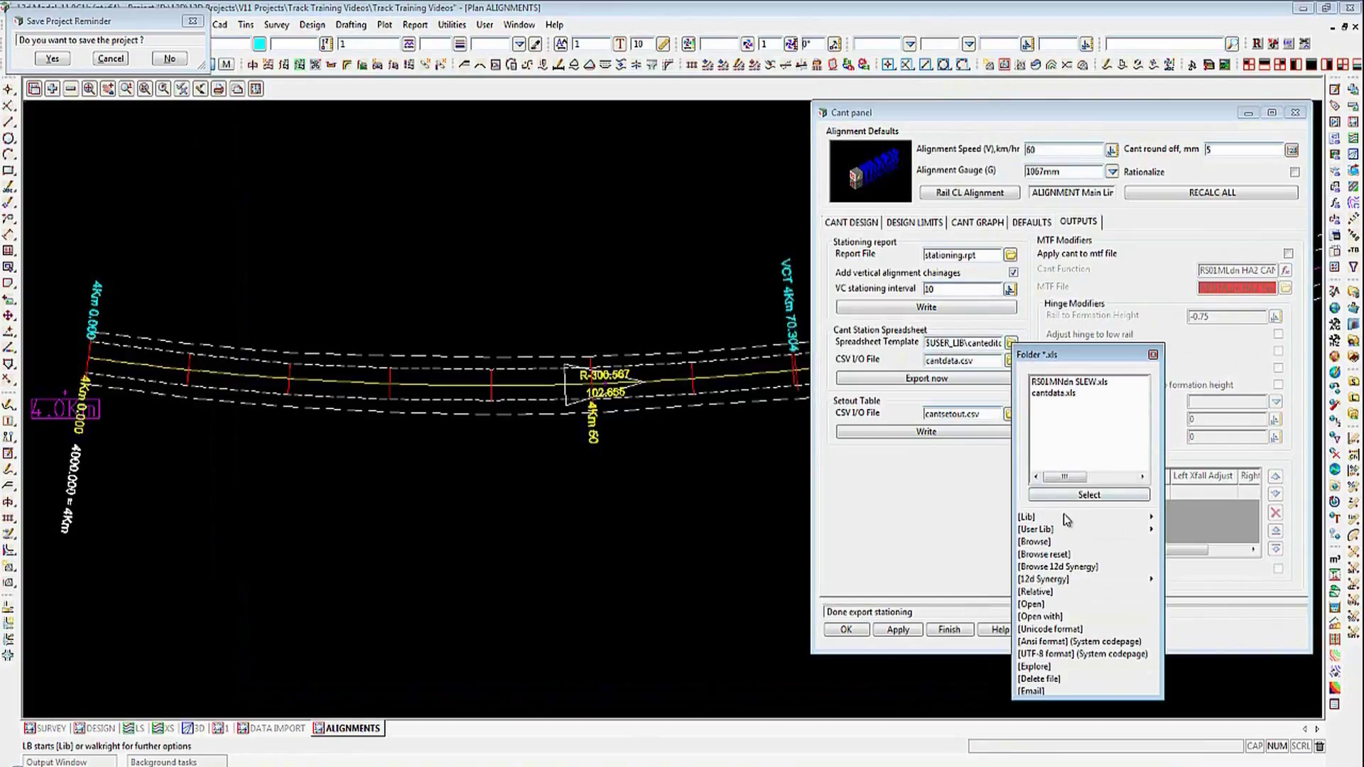
pyautogui.moveTo(1145, 517)
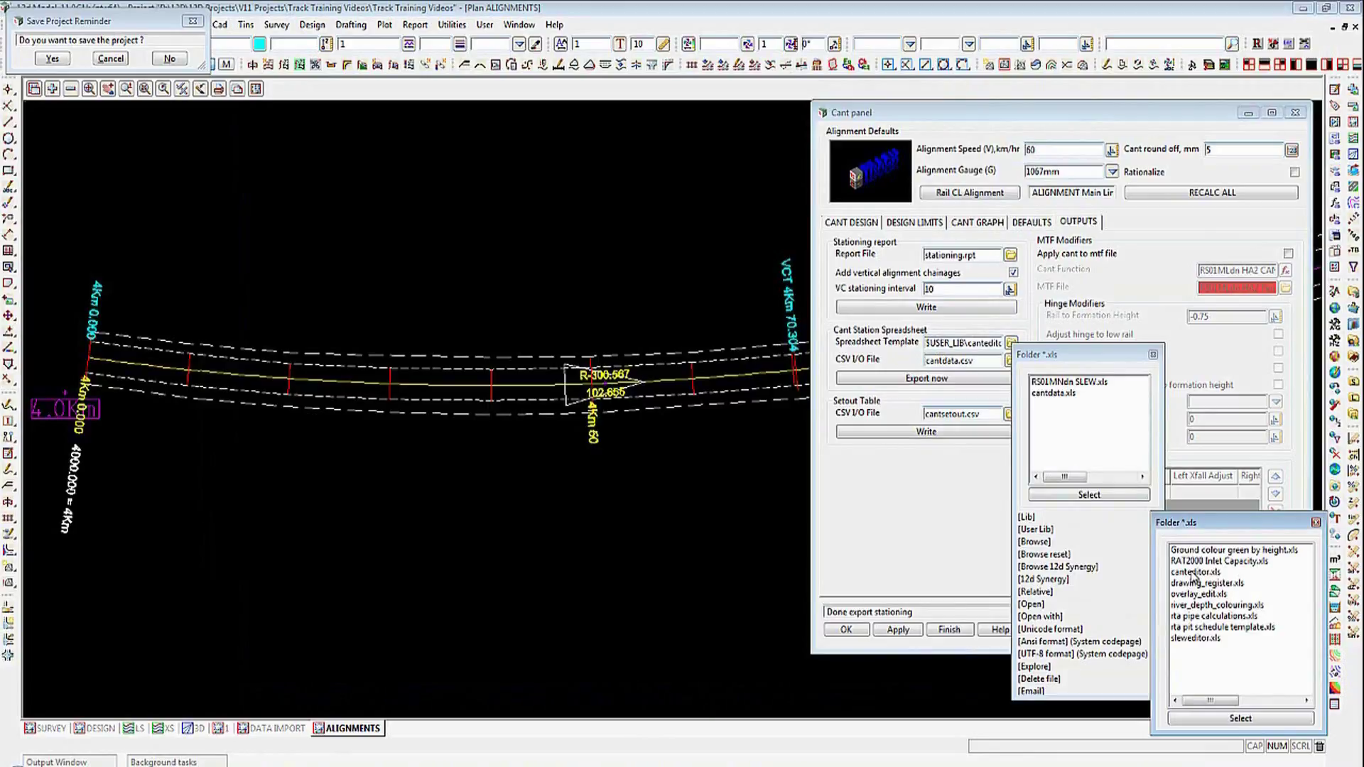
pyautogui.doubleClick(1195, 572)
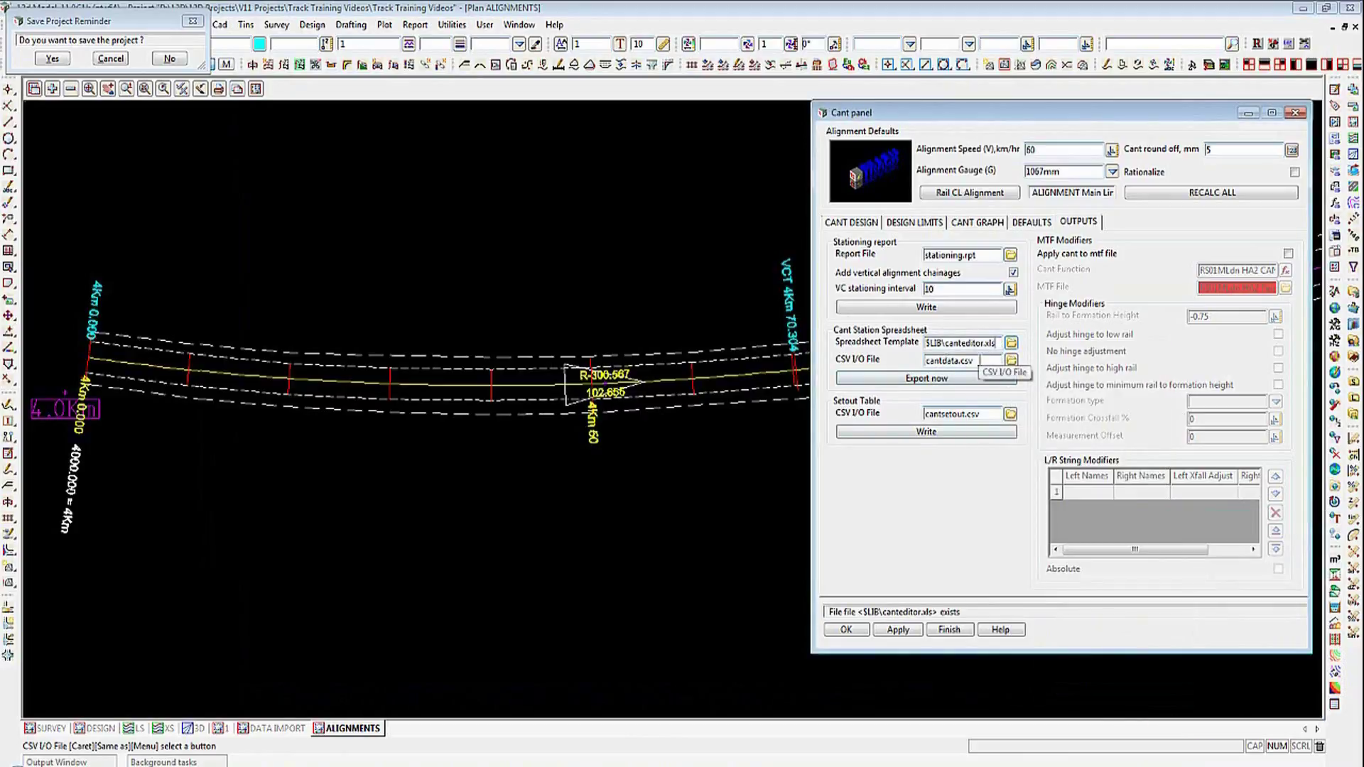
# Step: Export the cant station spreadsheet, saving the amended data and overwriting the existing cantdata.csv and cantdata.xls
pyautogui.click(932, 381)
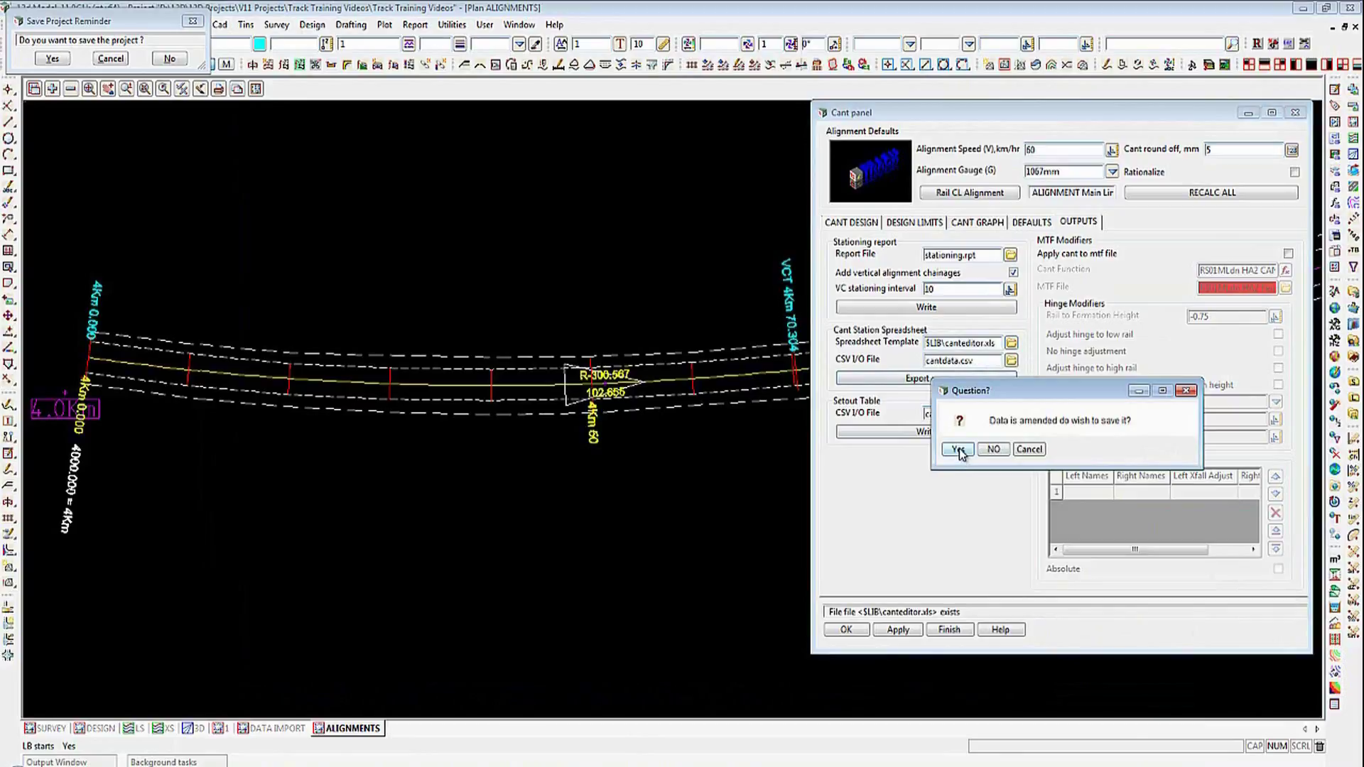
pyautogui.click(957, 449)
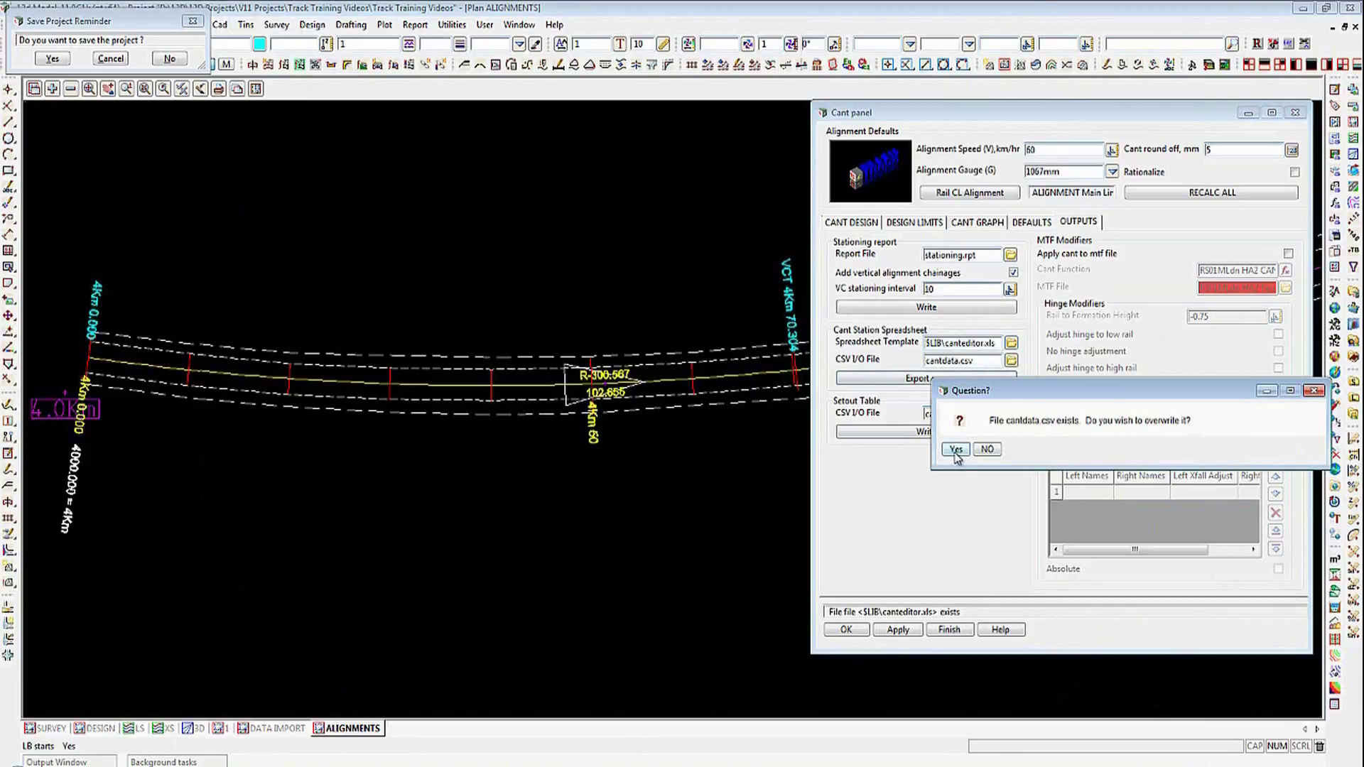
pyautogui.click(956, 450)
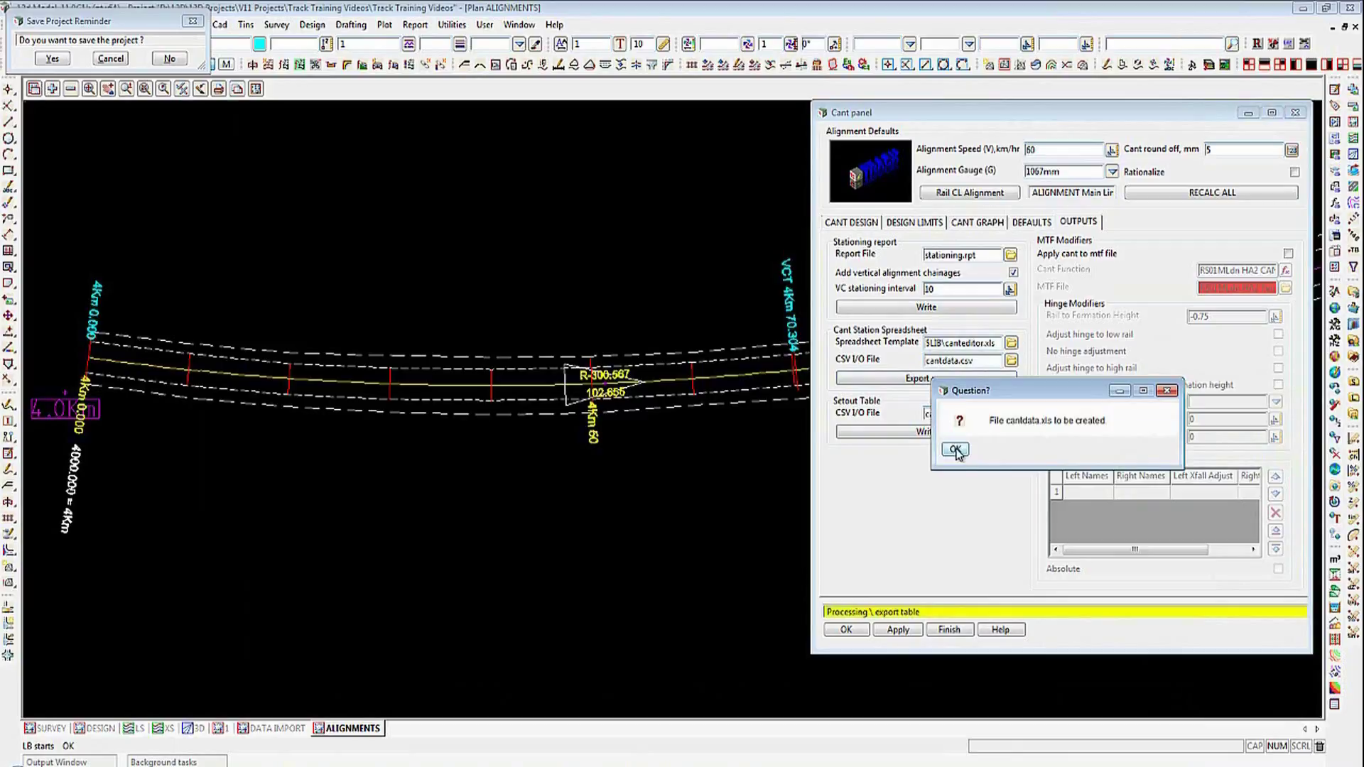
pyautogui.click(955, 450)
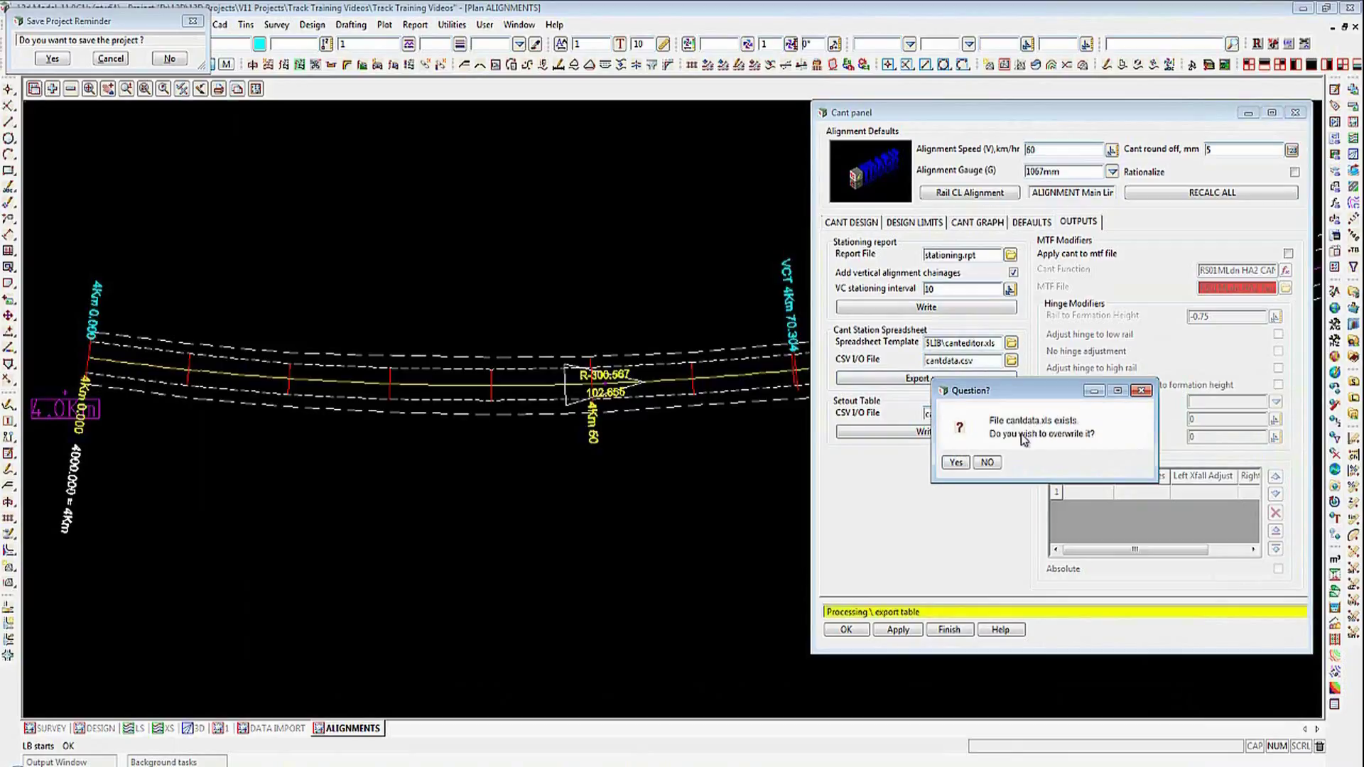
pyautogui.click(956, 461)
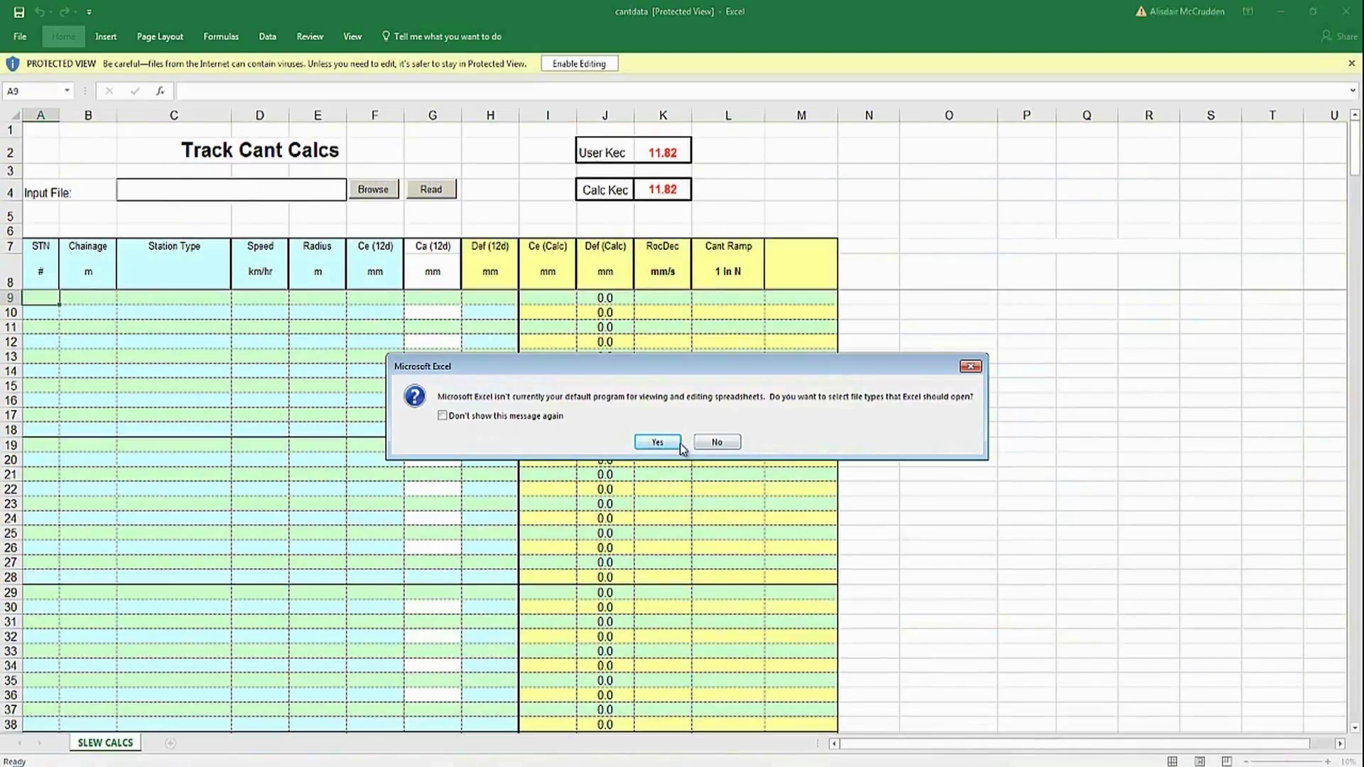
# Step: Enable editing of the exported cantdata workbook in Excel and read the cantdata CSV file into its Track Cant Calcs sheet
pyautogui.click(657, 441)
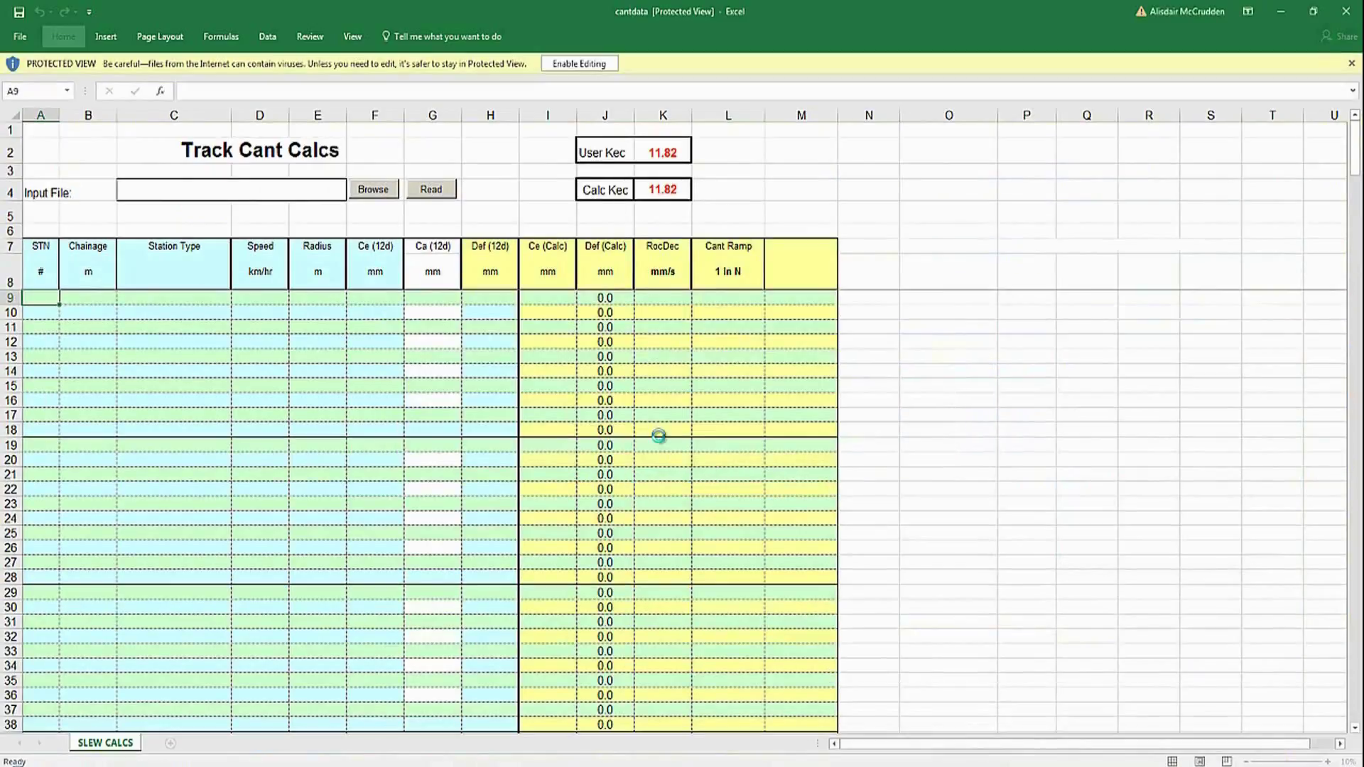
pyautogui.click(601, 64)
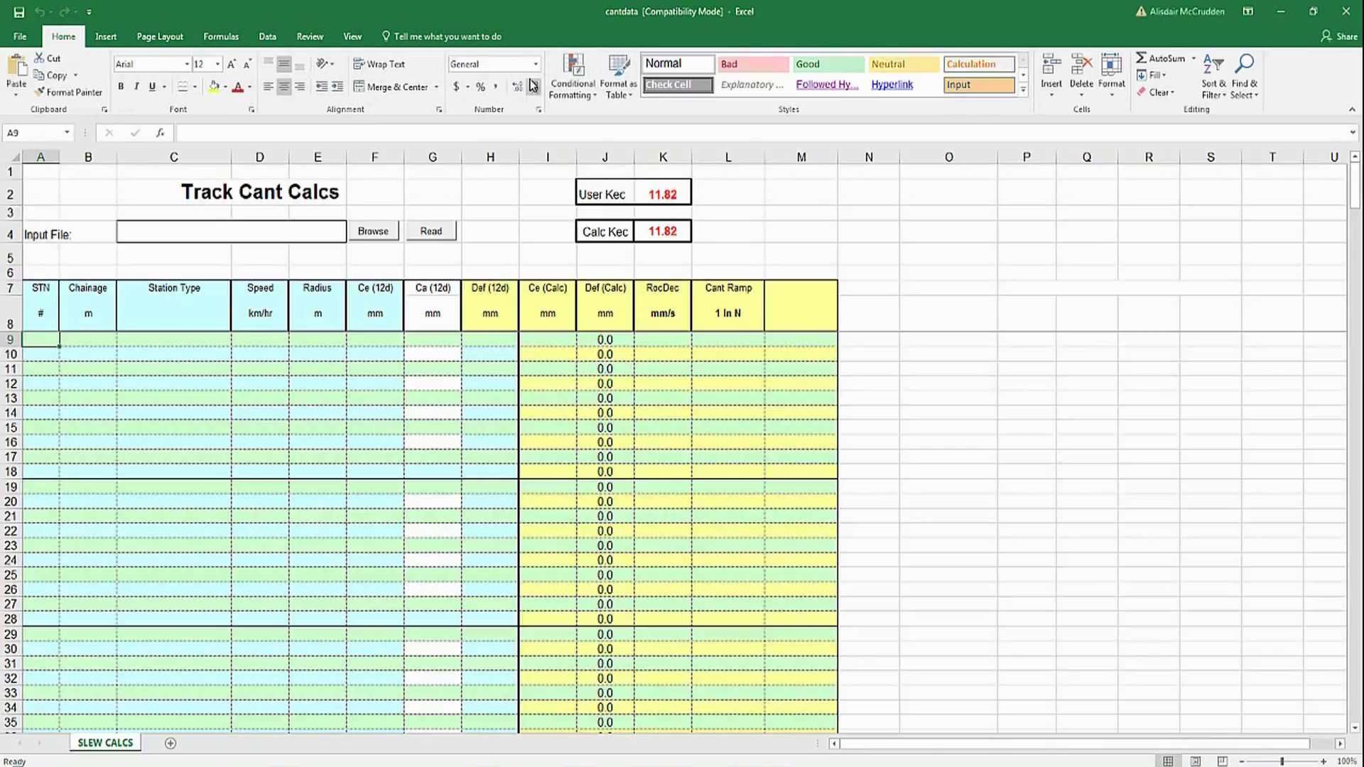
pyautogui.click(375, 234)
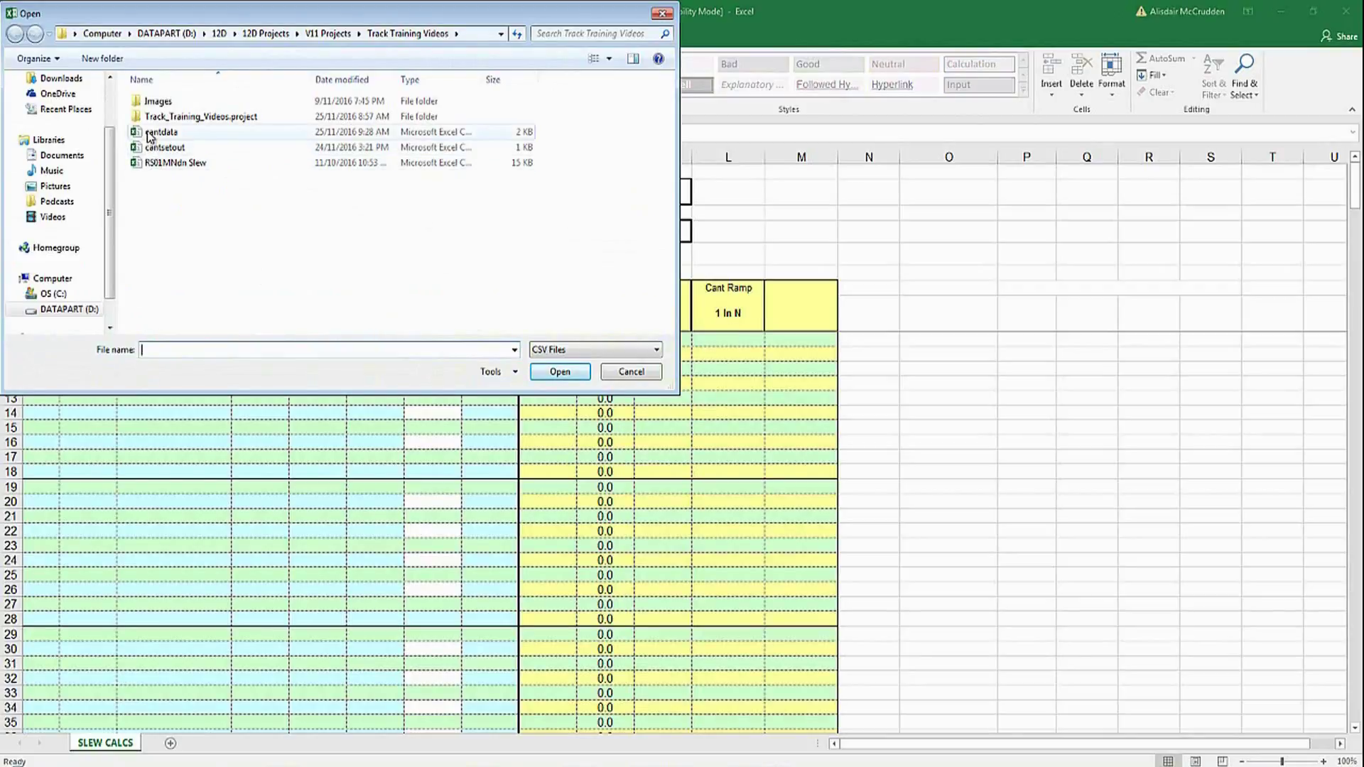
pyautogui.doubleClick(152, 133)
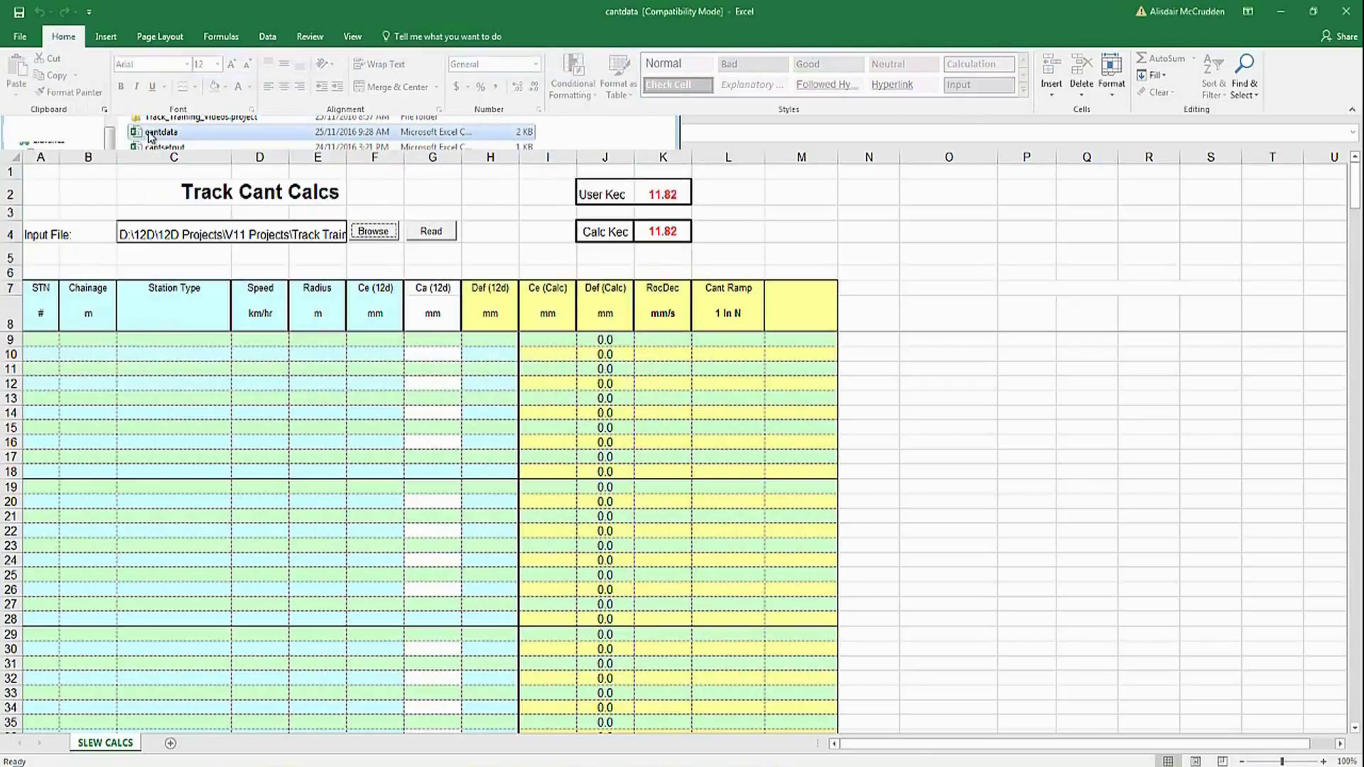
pyautogui.click(436, 233)
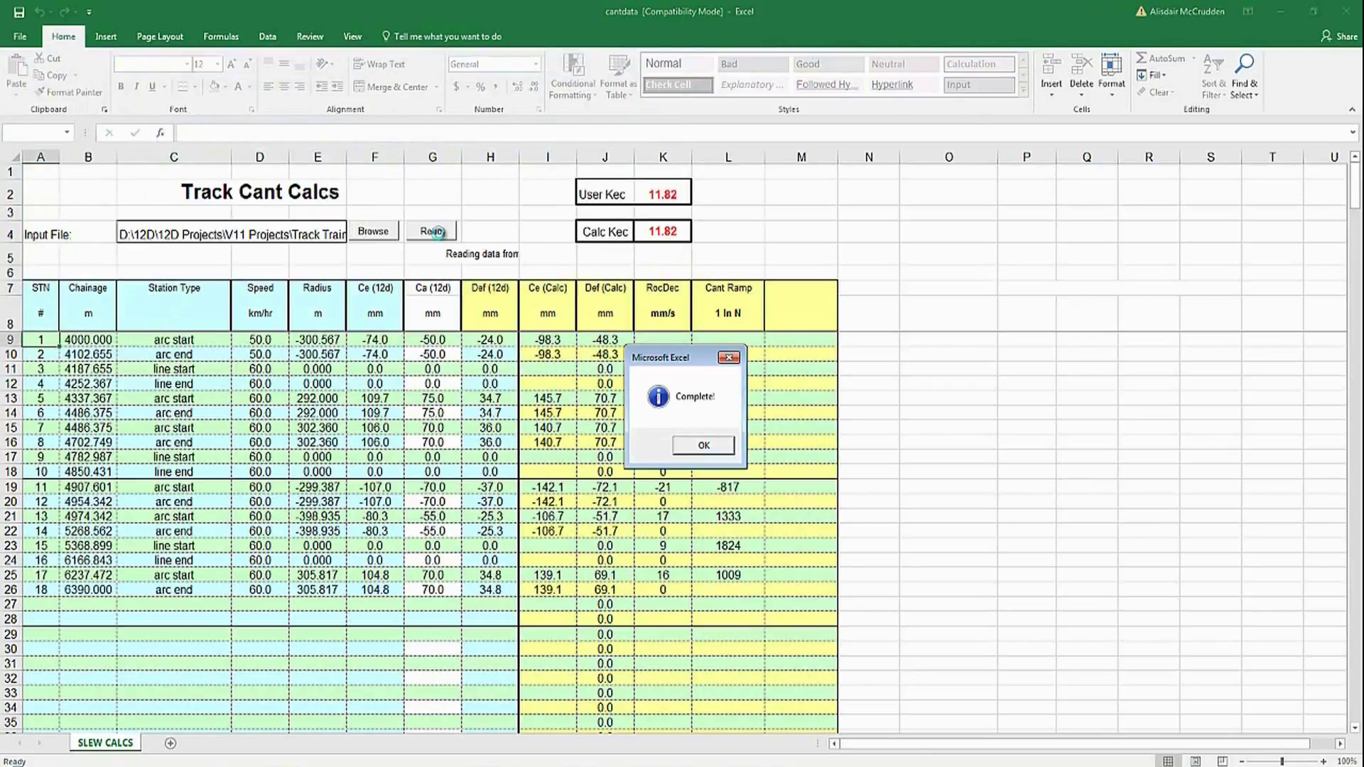
pyautogui.click(704, 445)
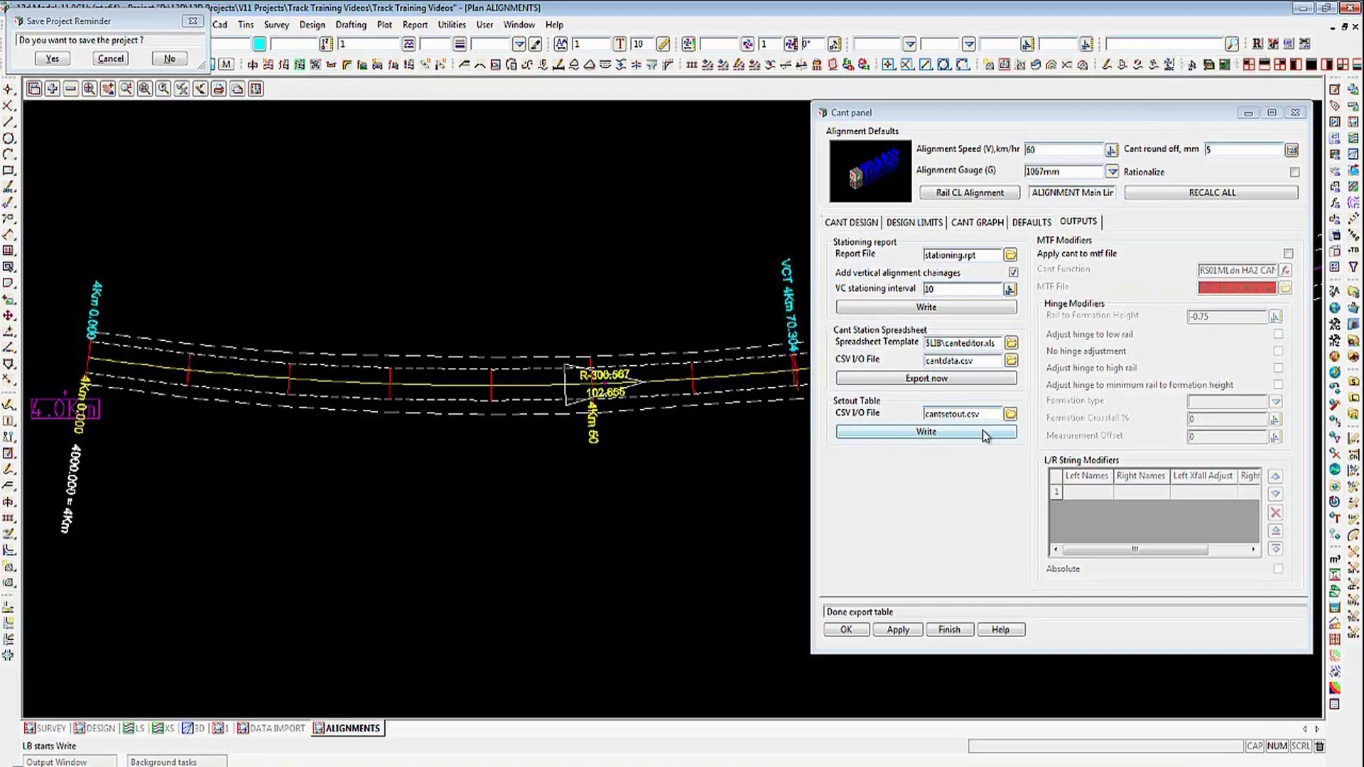
# Step: Save the amended data, write the setout table over the existing cantsetout.csv, and review that file in Excel
pyautogui.click(983, 431)
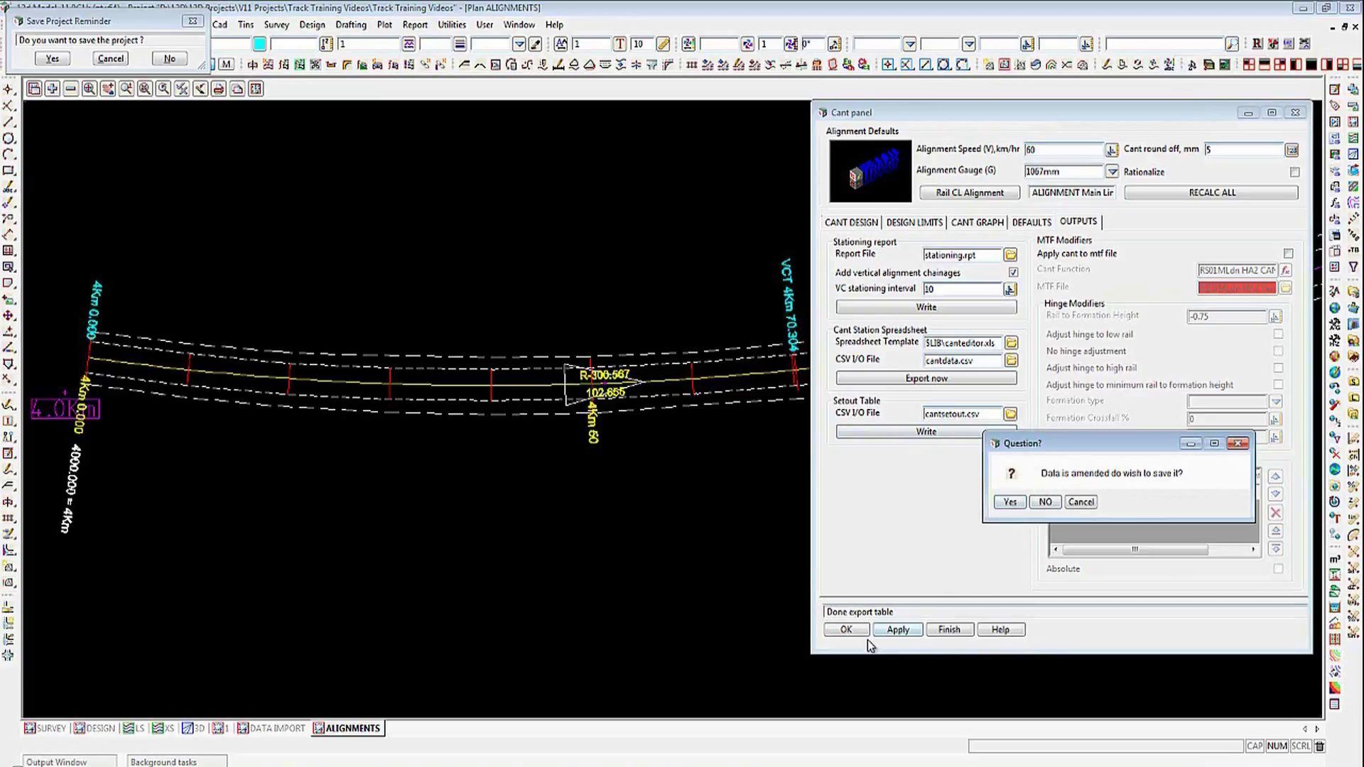
pyautogui.click(1010, 501)
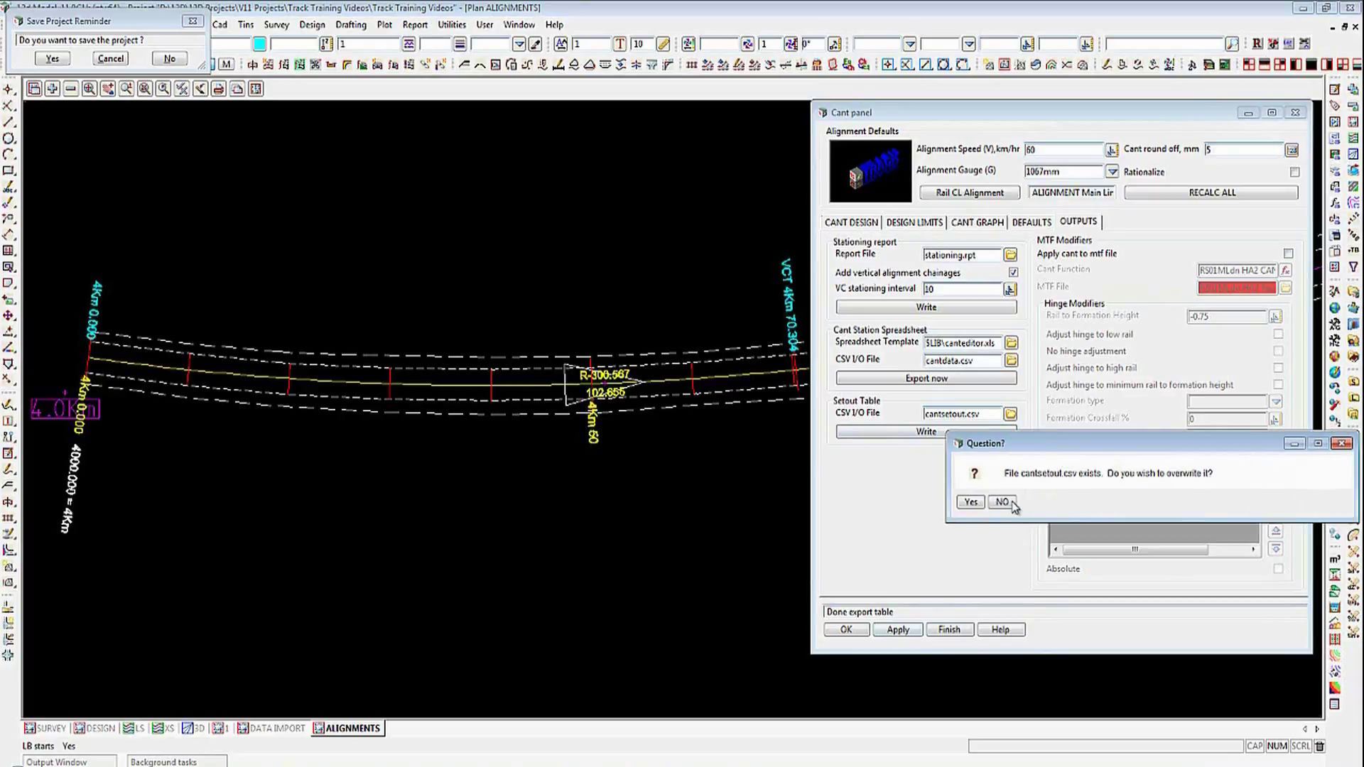
pyautogui.click(971, 502)
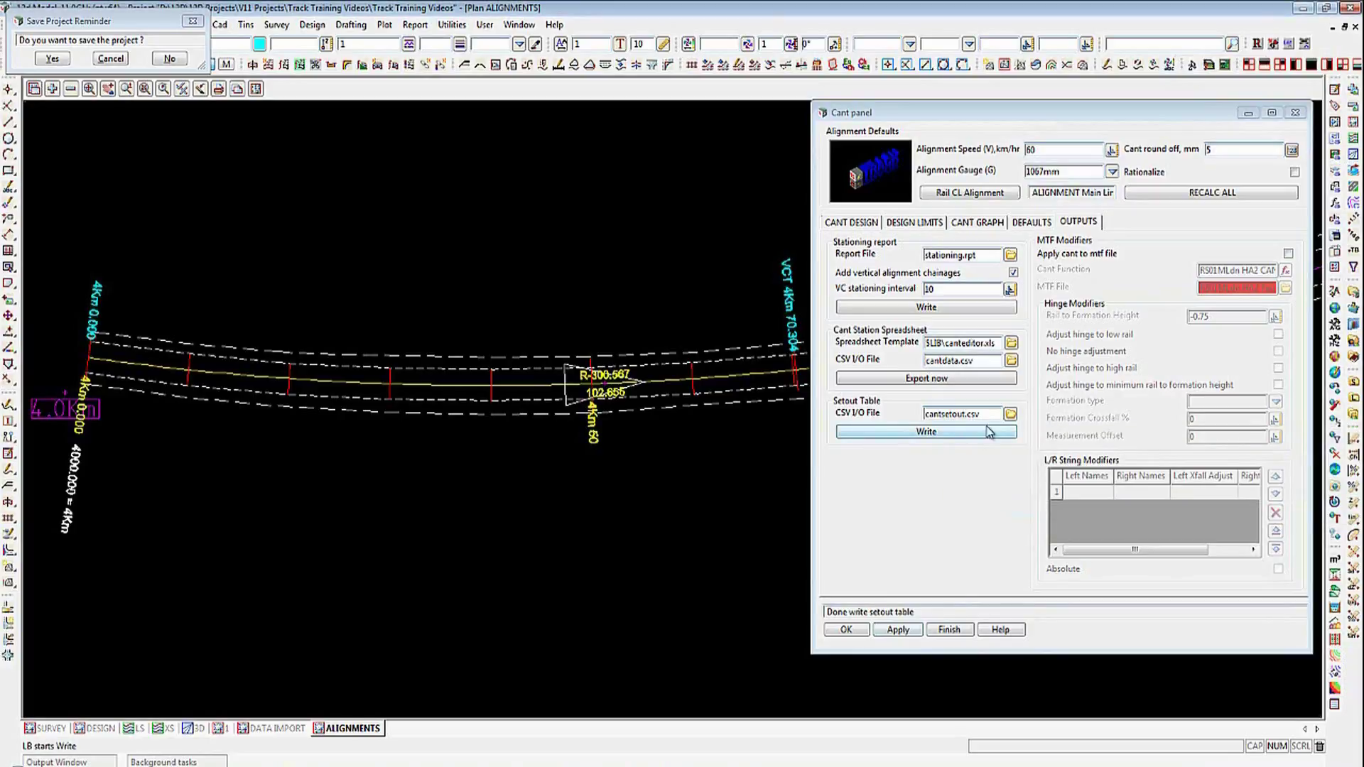
pyautogui.click(1010, 415)
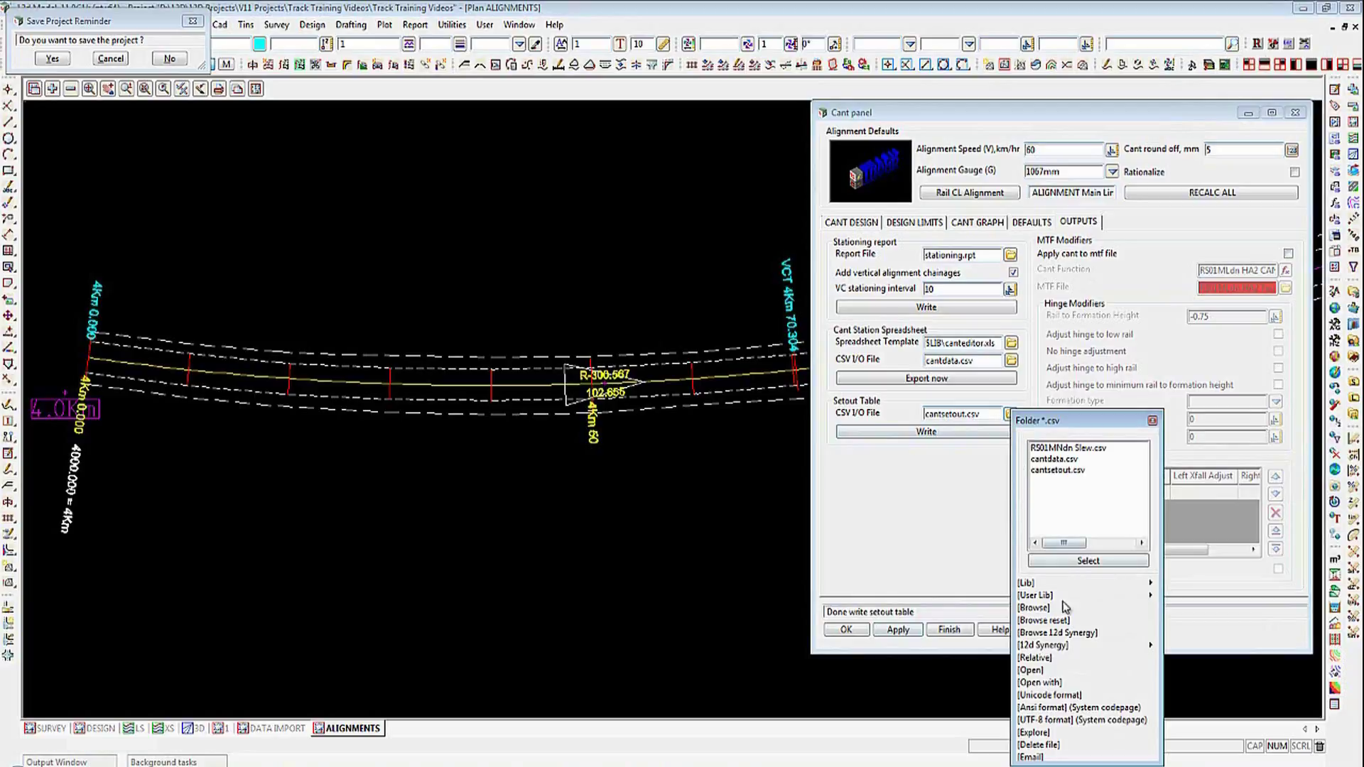
pyautogui.click(1045, 671)
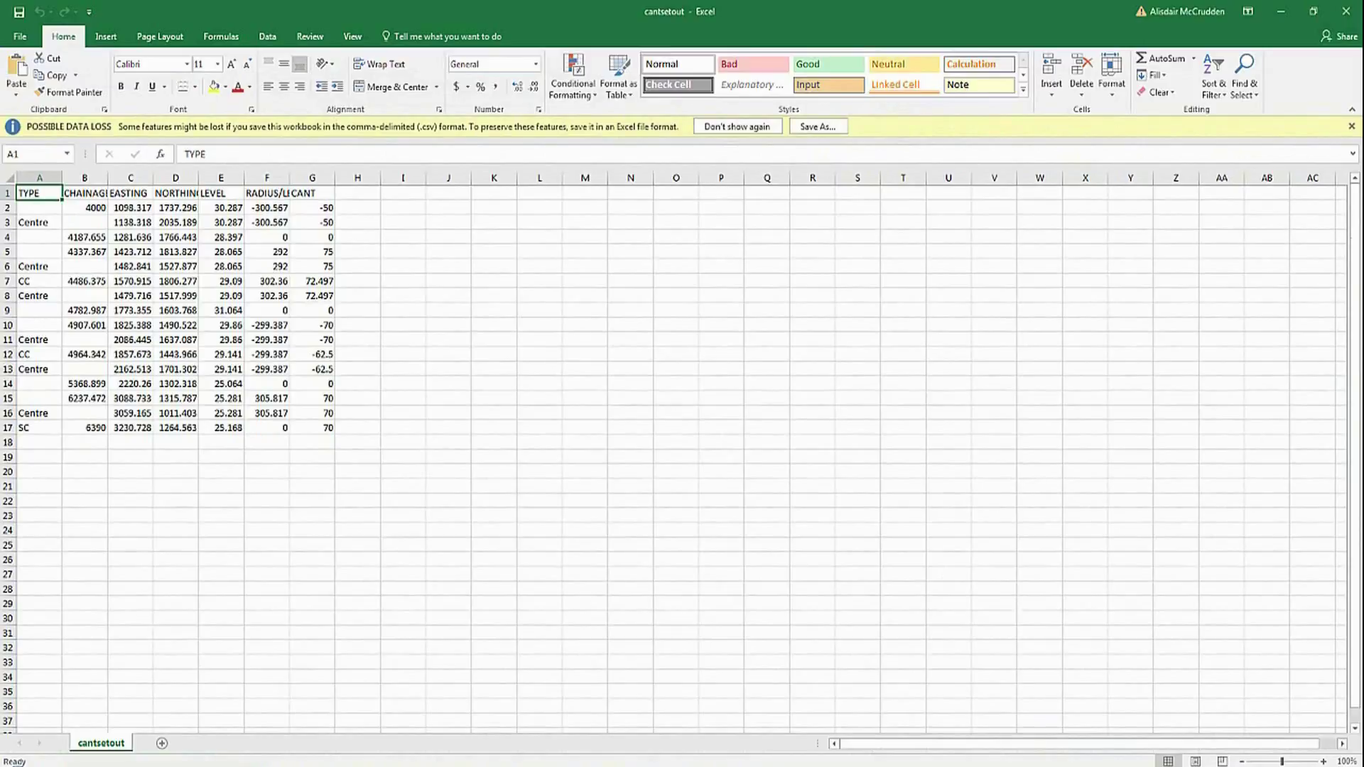
pyautogui.click(1344, 15)
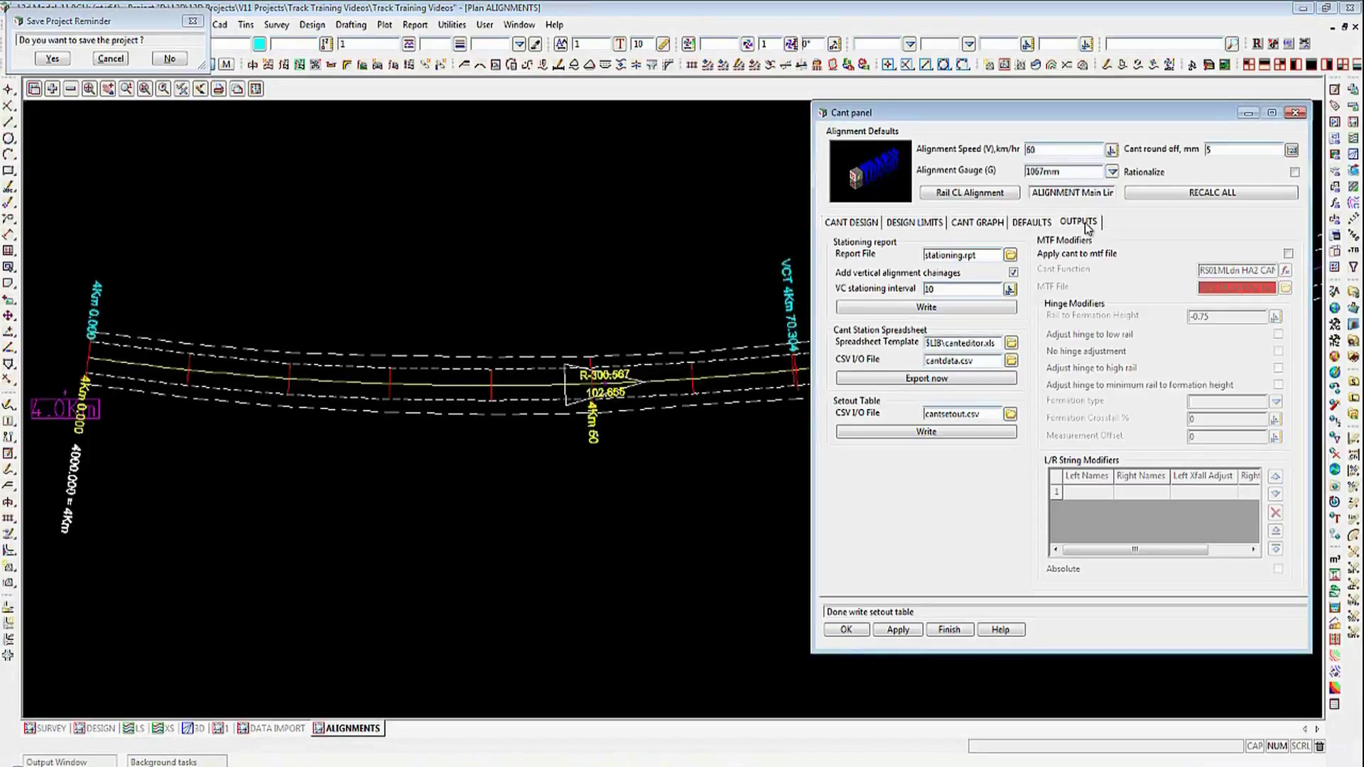
# Step: Review the cant stations, design limits, cant diagram and default speed sections of the main line alignment
pyautogui.click(846, 223)
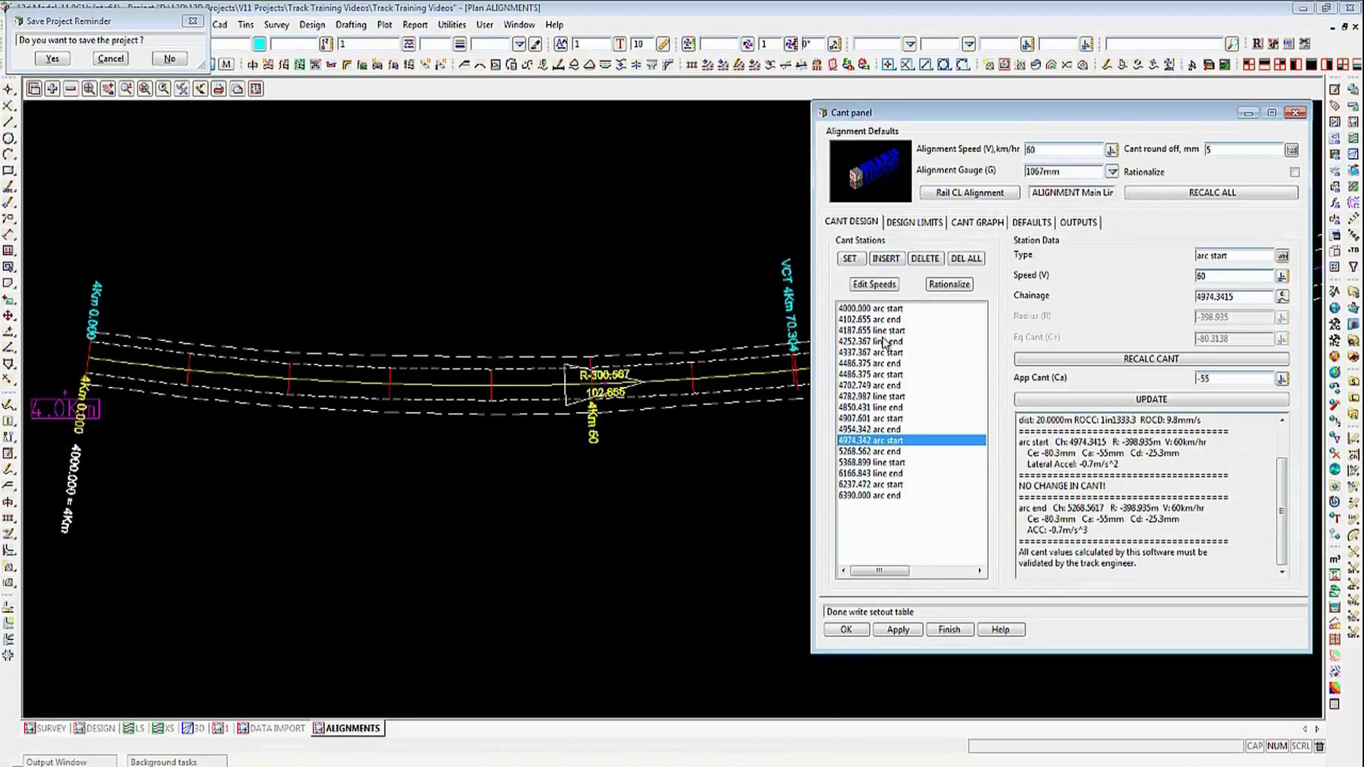
pyautogui.click(921, 225)
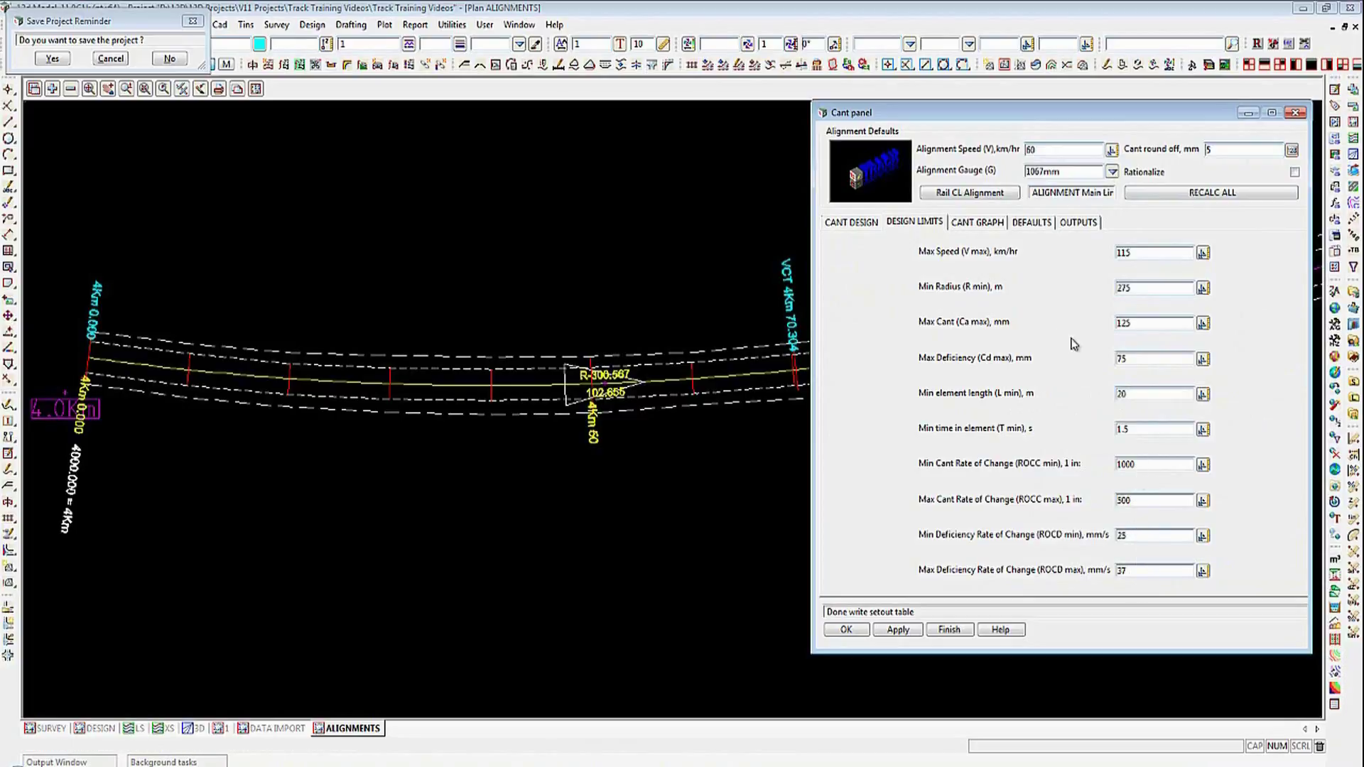
pyautogui.click(985, 222)
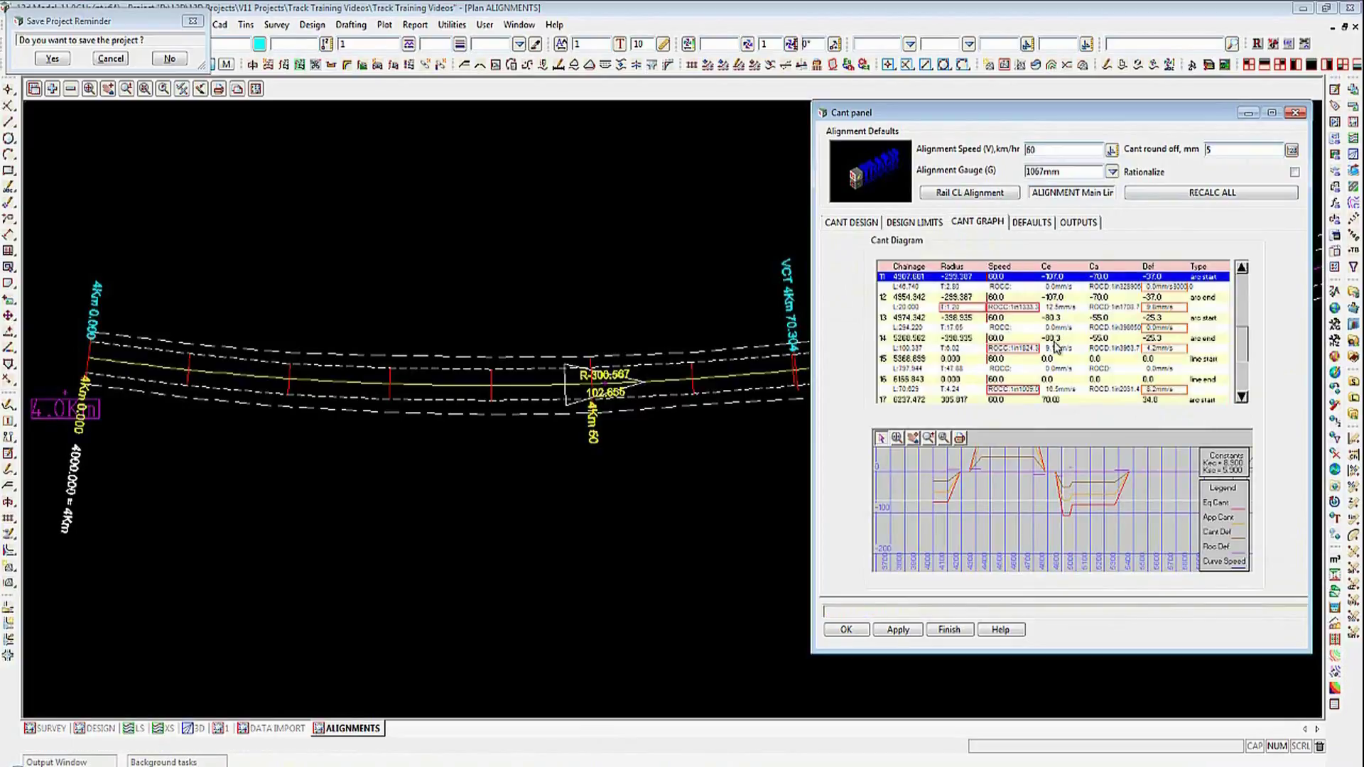
pyautogui.click(1030, 223)
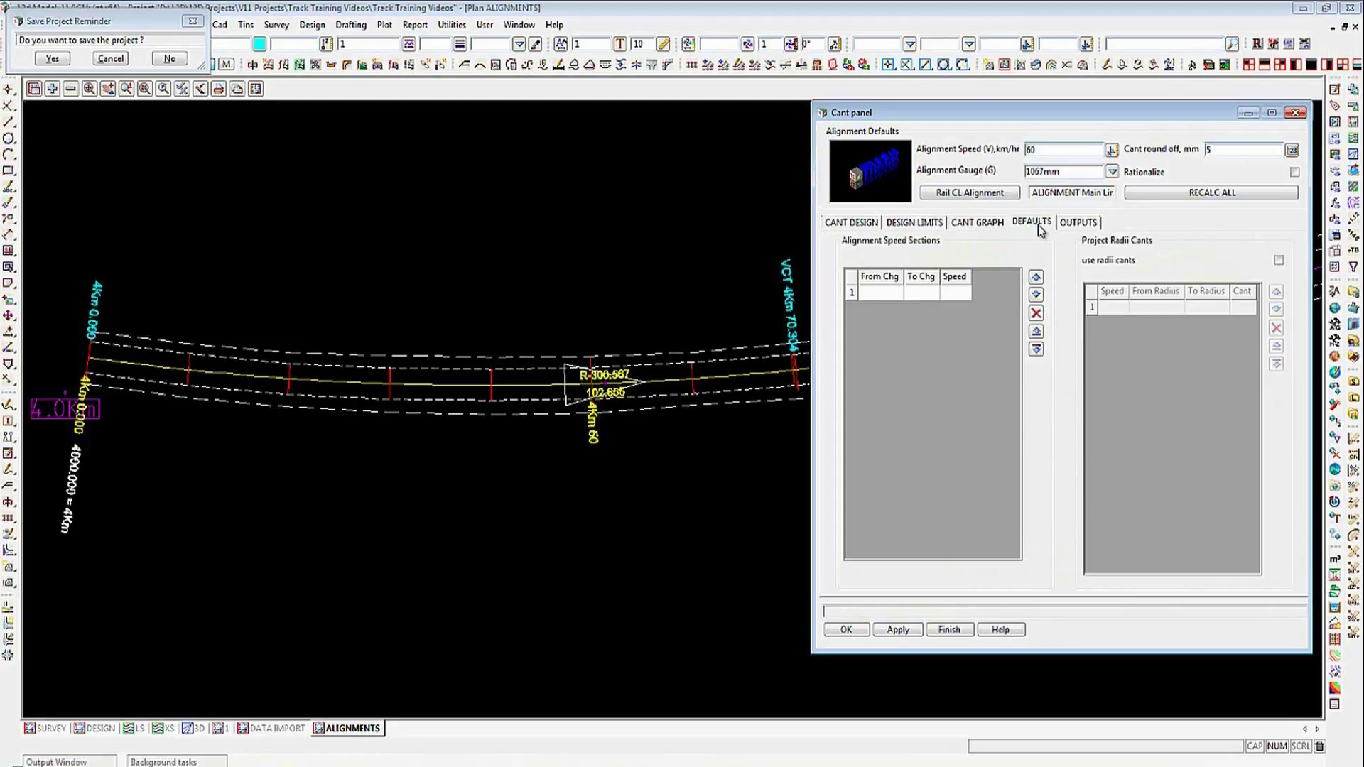
# Step: Turn on applying cant to the MTF file with the hinge adjusted to the low rail, then finish the cant design
pyautogui.click(1087, 226)
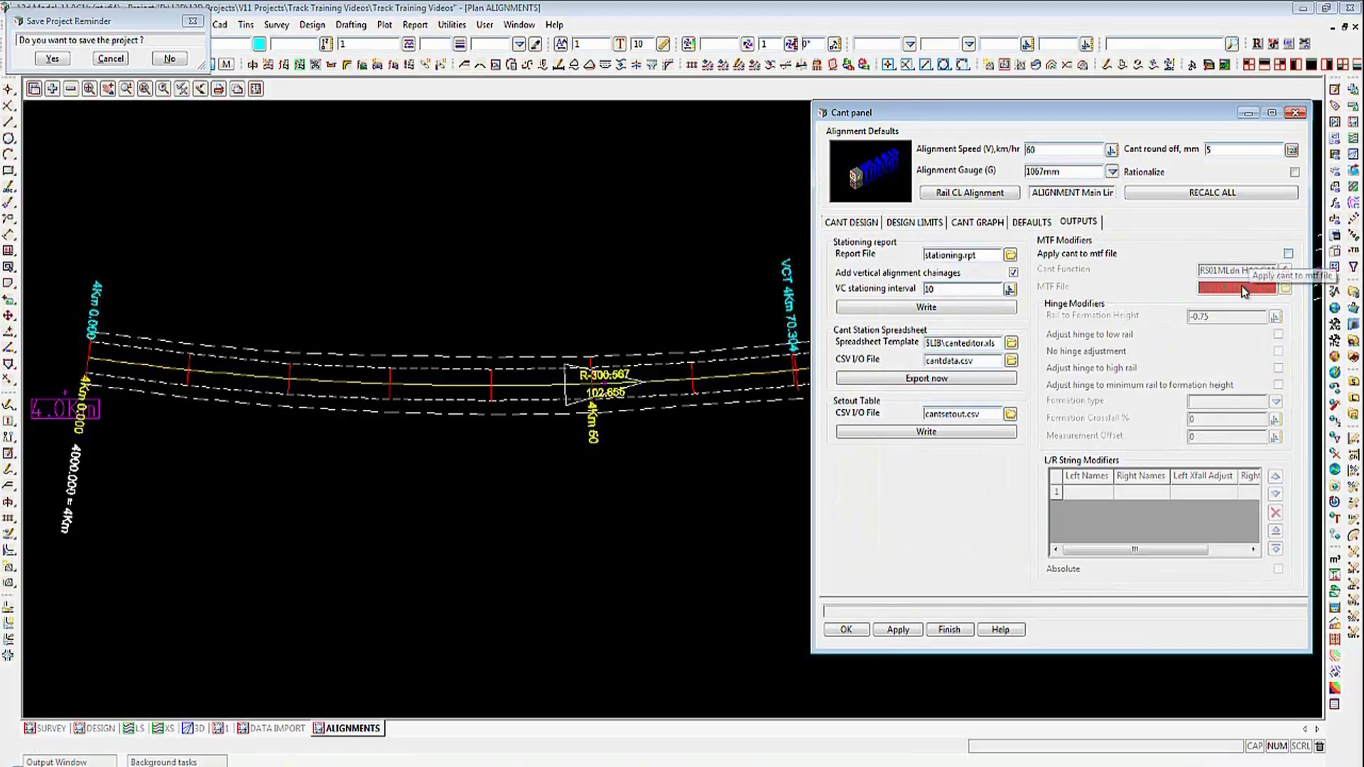
pyautogui.click(1288, 254)
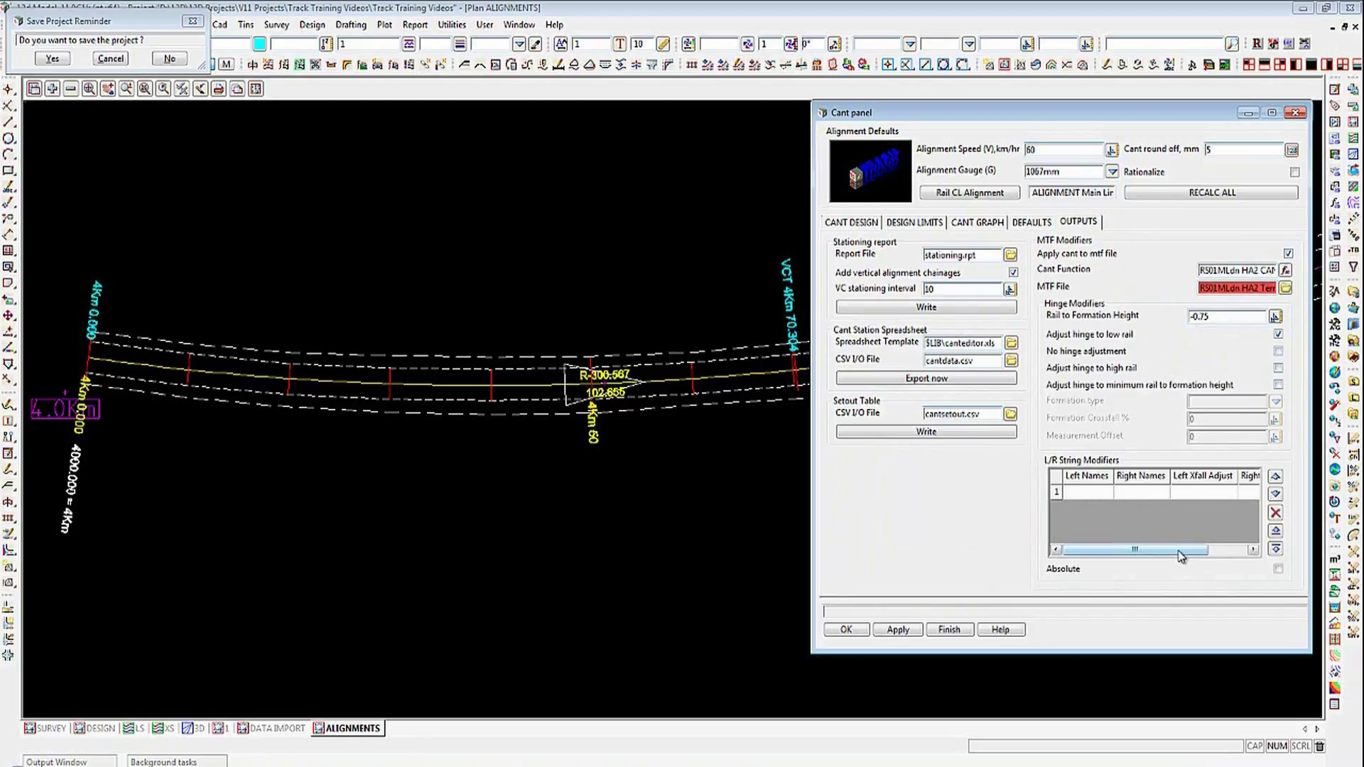
pyautogui.moveTo(1180, 550)
pyautogui.mouseDown()
pyautogui.moveTo(1234, 565)
pyautogui.moveTo(1159, 557)
pyautogui.mouseUp()
pyautogui.click(949, 629)
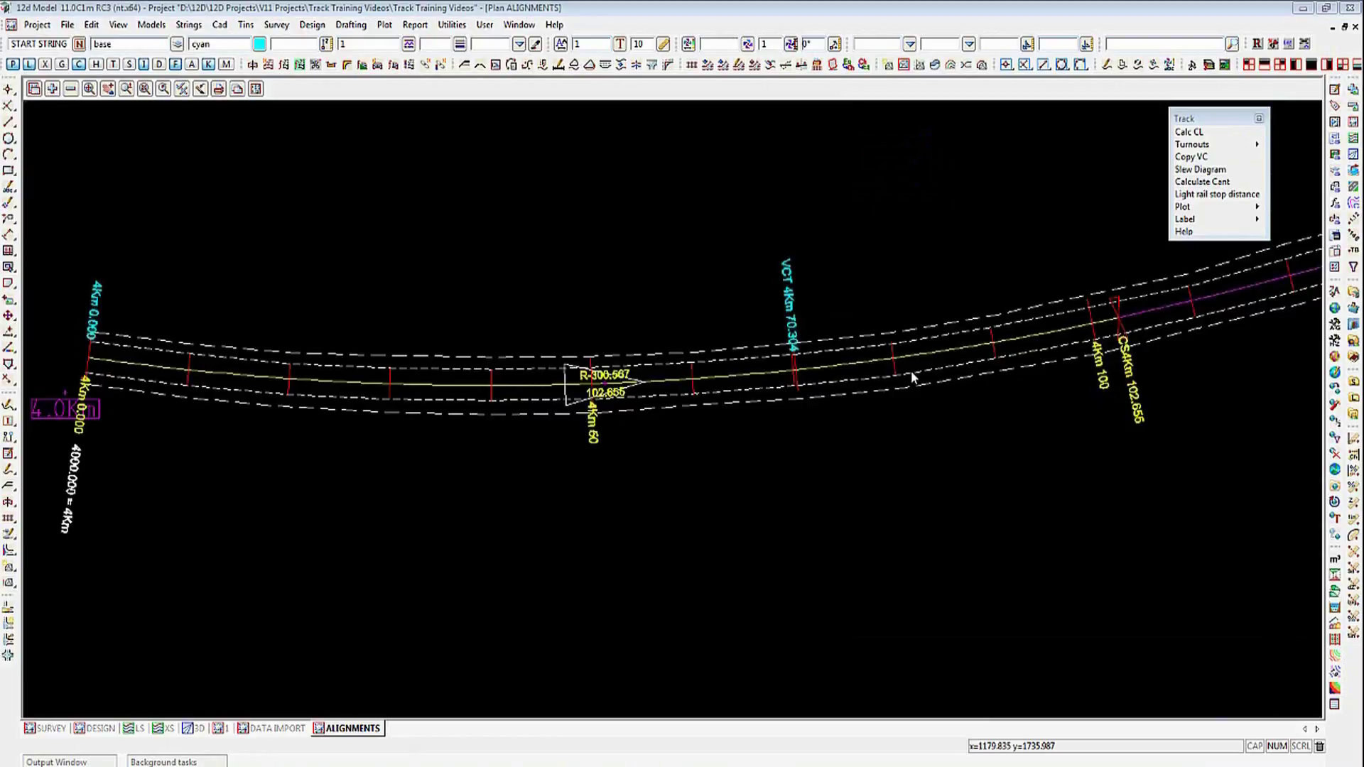
# Step: Start a Plot Rails function named MAIN LINE PLOT RAILS and use the main line alignment as its reference
pyautogui.click(1255, 207)
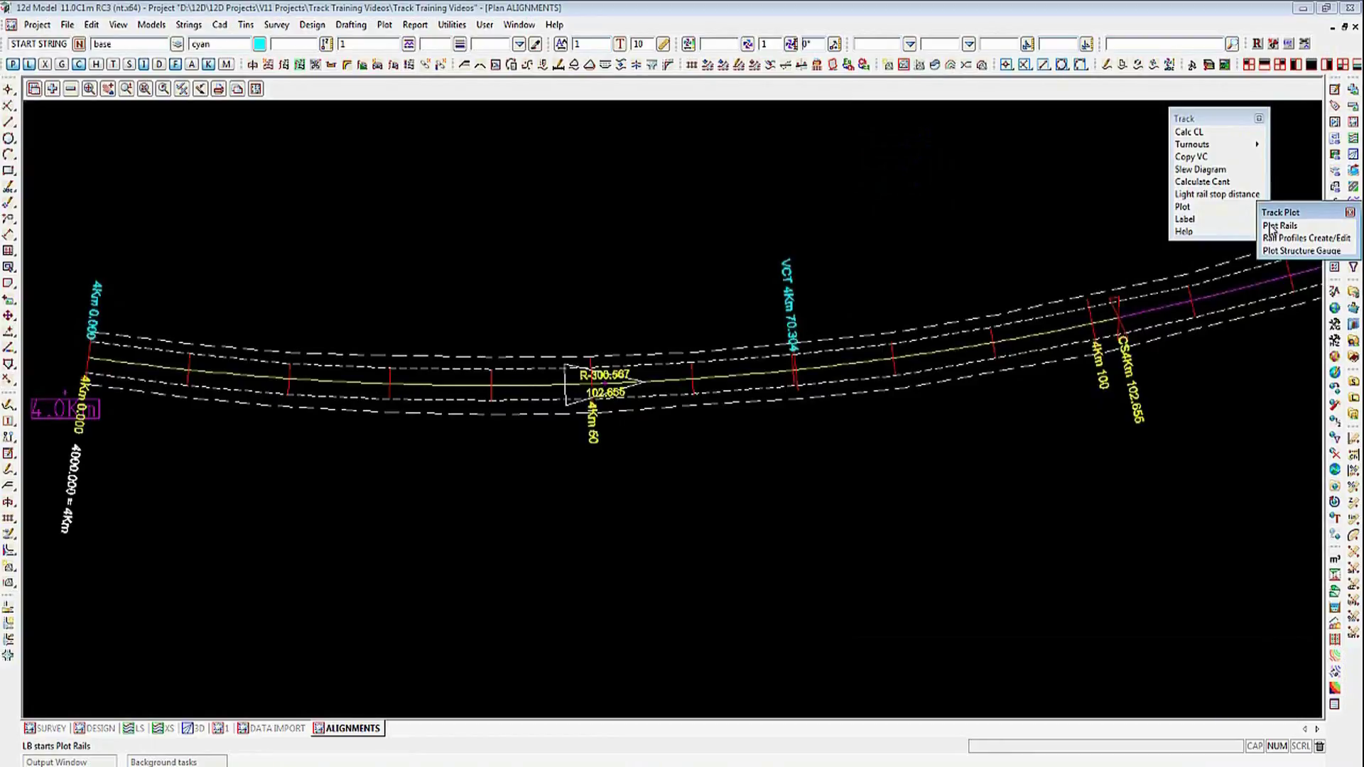
pyautogui.click(1272, 227)
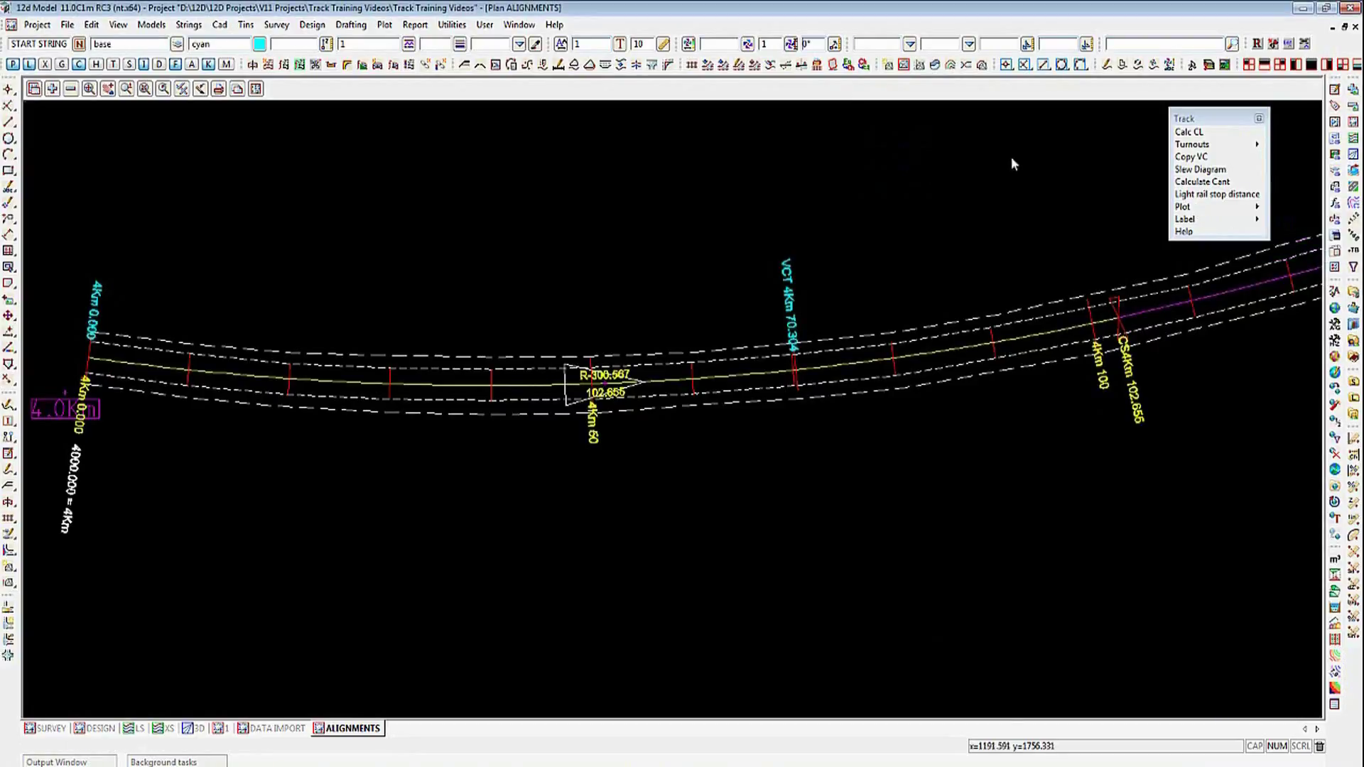
pyautogui.click(817, 66)
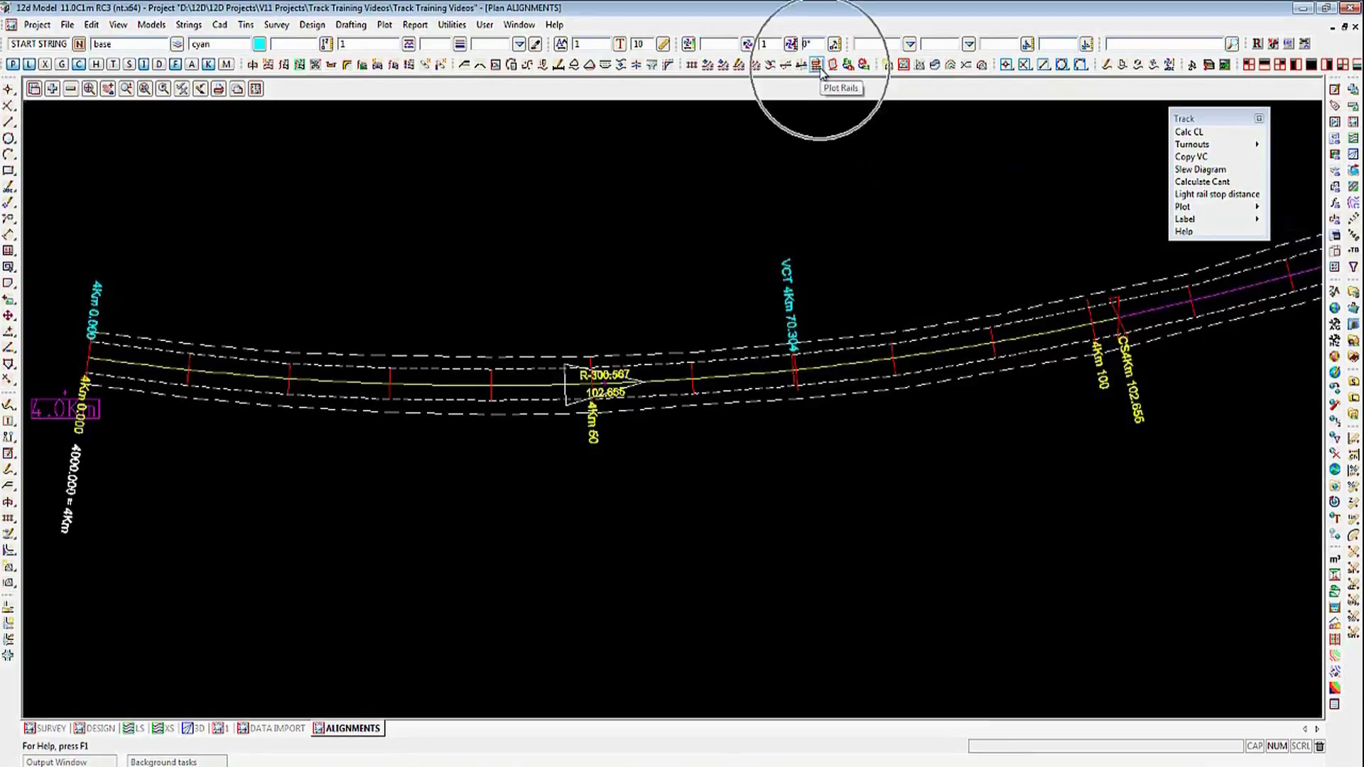
pyautogui.click(817, 65)
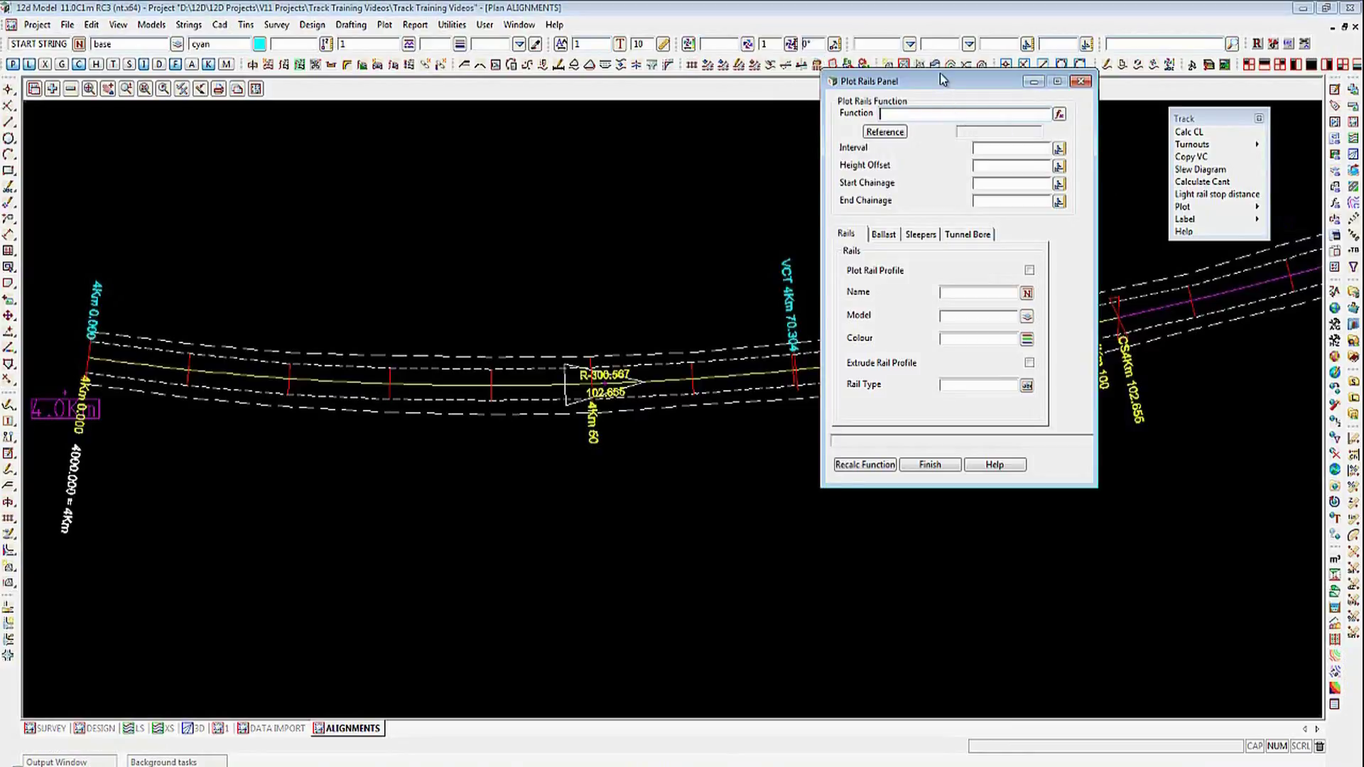
pyautogui.moveTo(943, 79); pyautogui.dragTo(908, 115)
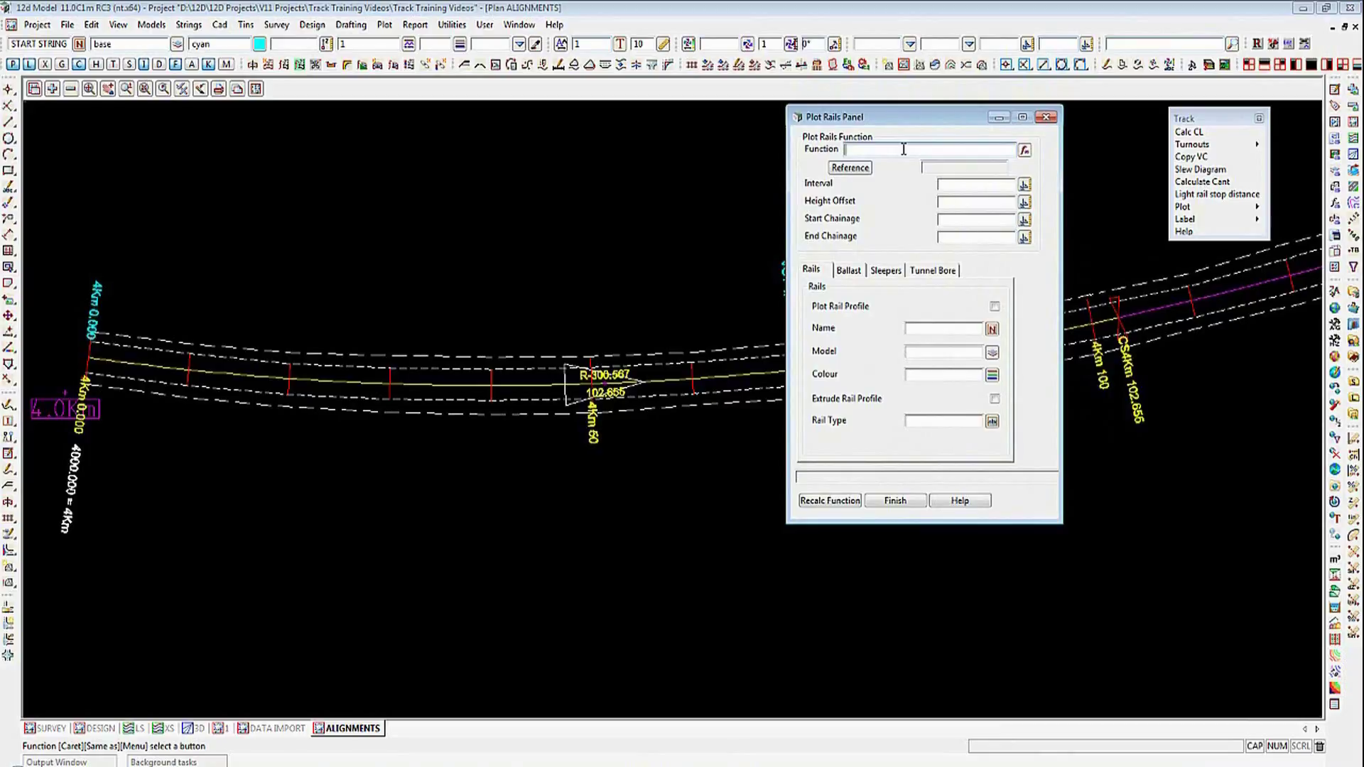
pyautogui.write('MAIN LINE PLOT RAILS')
pyautogui.click(856, 168)
pyautogui.click(770, 372)
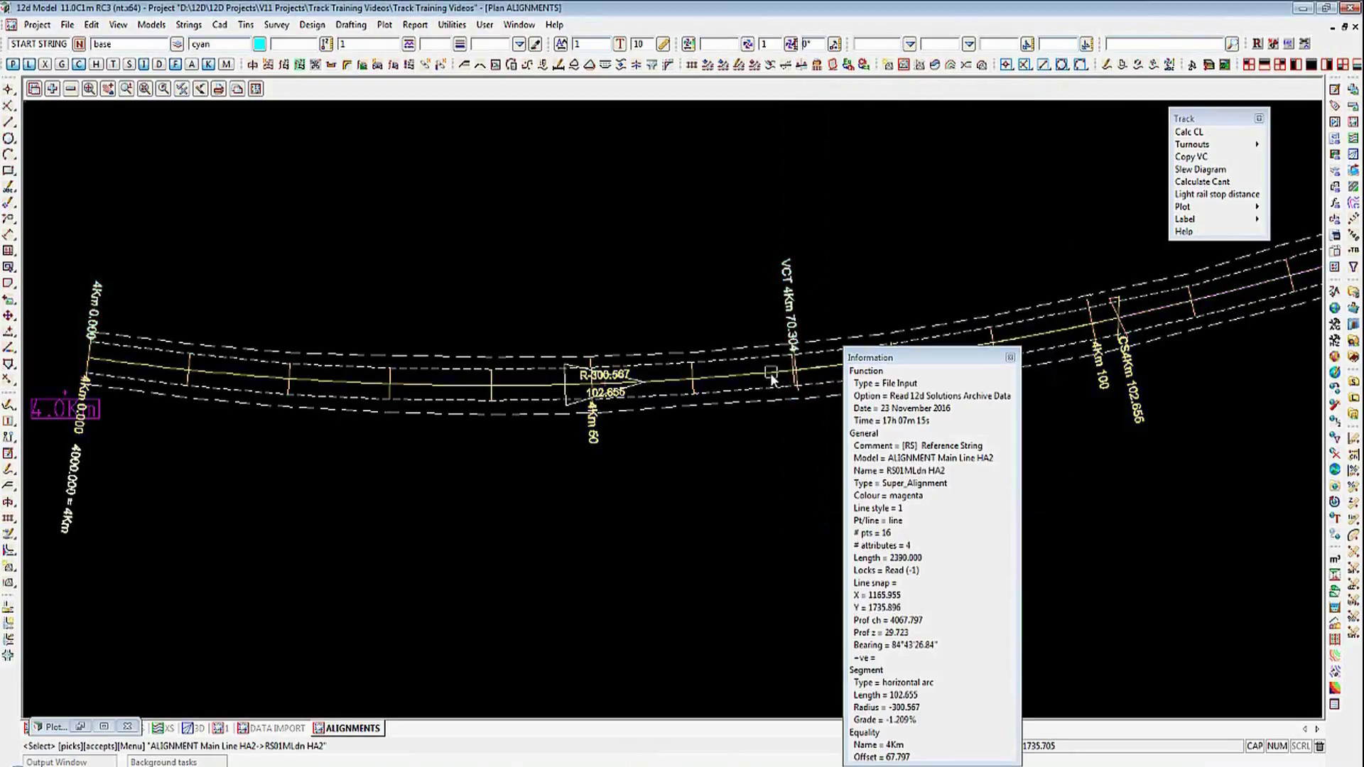
pyautogui.middleClick(770, 373)
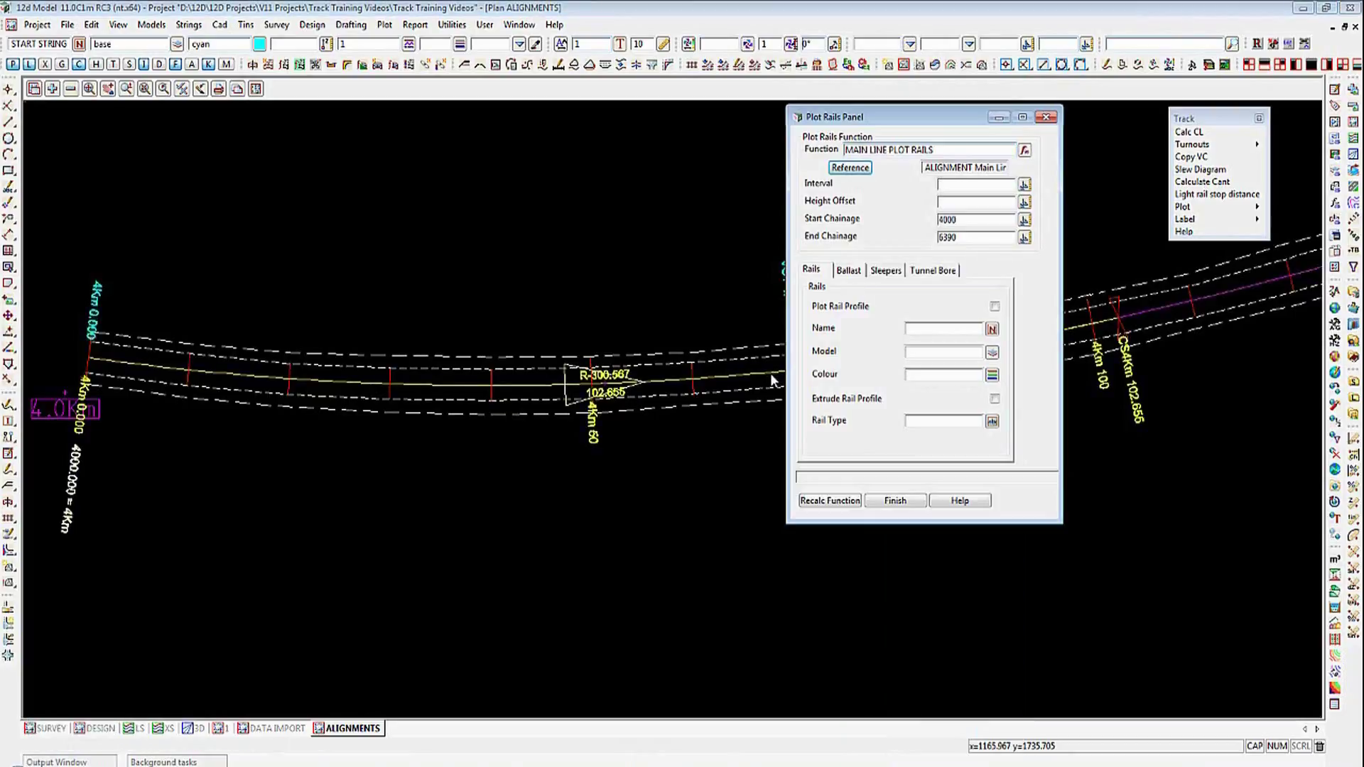
# Step: Set the rail plot's interval to 5 and its height offset to 0, keeping the alignment's full chainage range
pyautogui.click(955, 186)
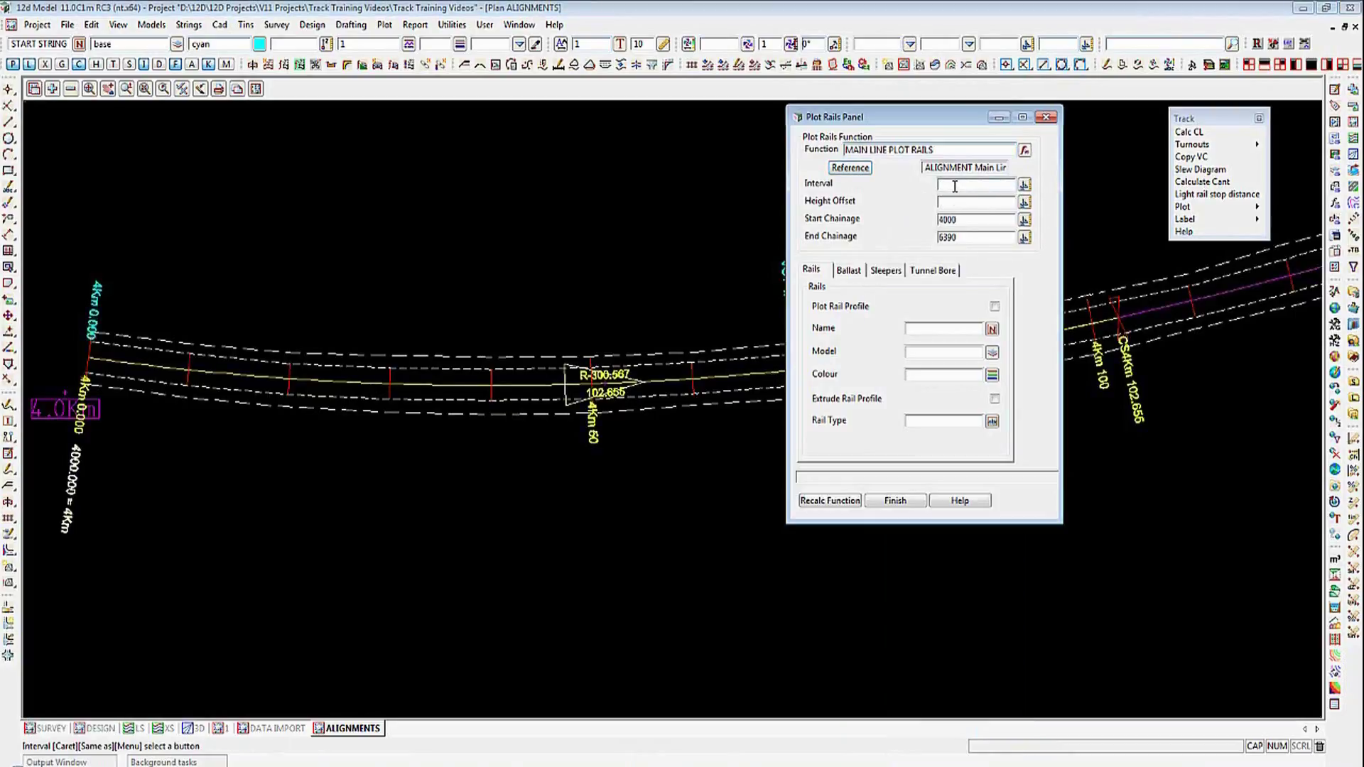
pyautogui.write('5')
pyautogui.click(956, 205)
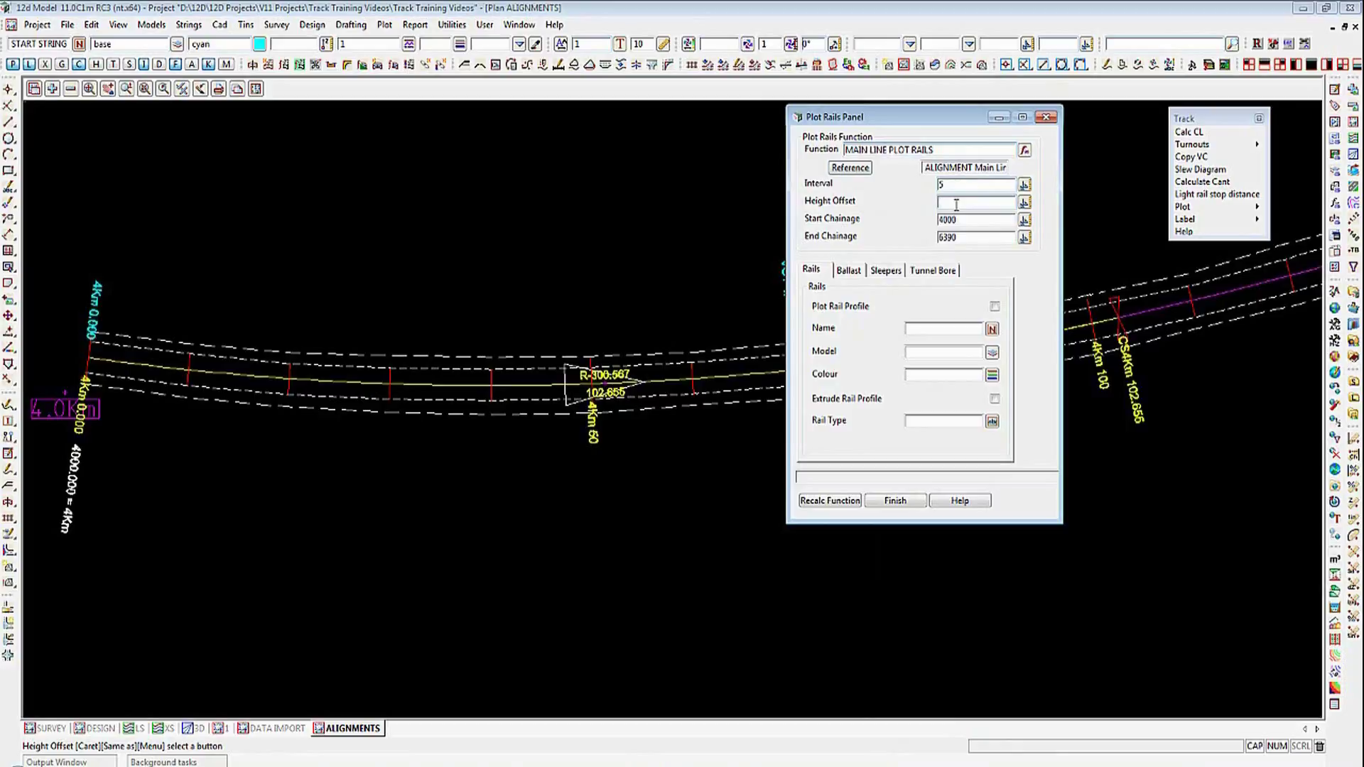
pyautogui.write('0')
pyautogui.click(949, 219)
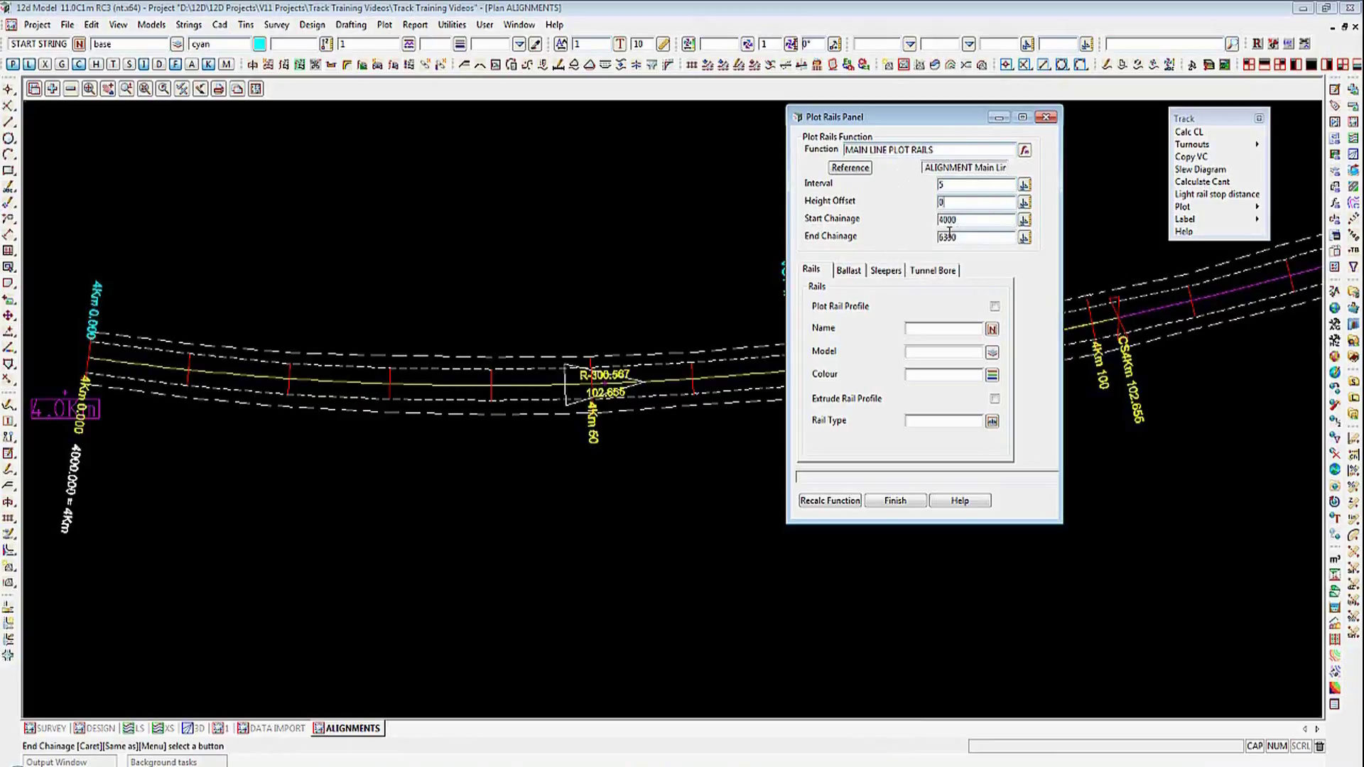
pyautogui.click(946, 237)
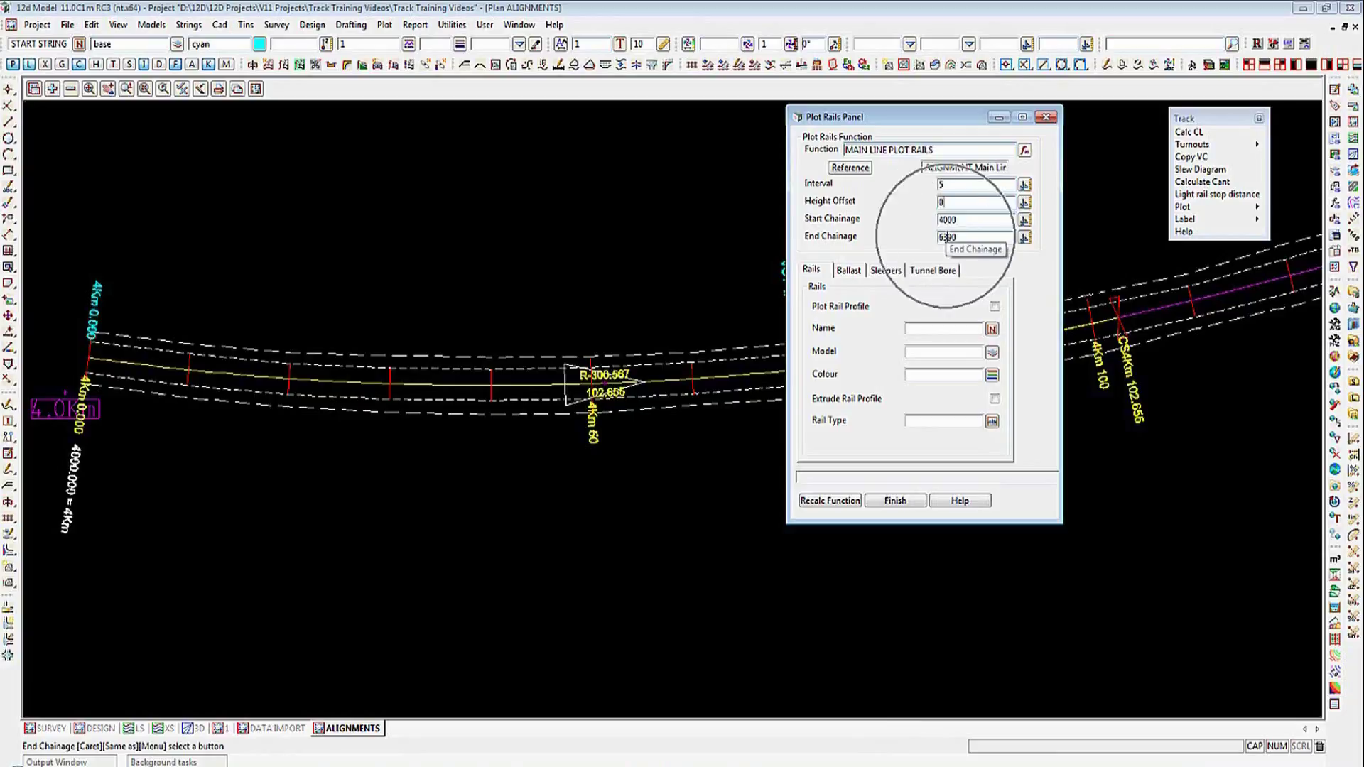
# Step: Enable plotting of the rail profile with name RAILS, model MAIN LINE PLOT RAILS and colour vis steel
pyautogui.click(994, 307)
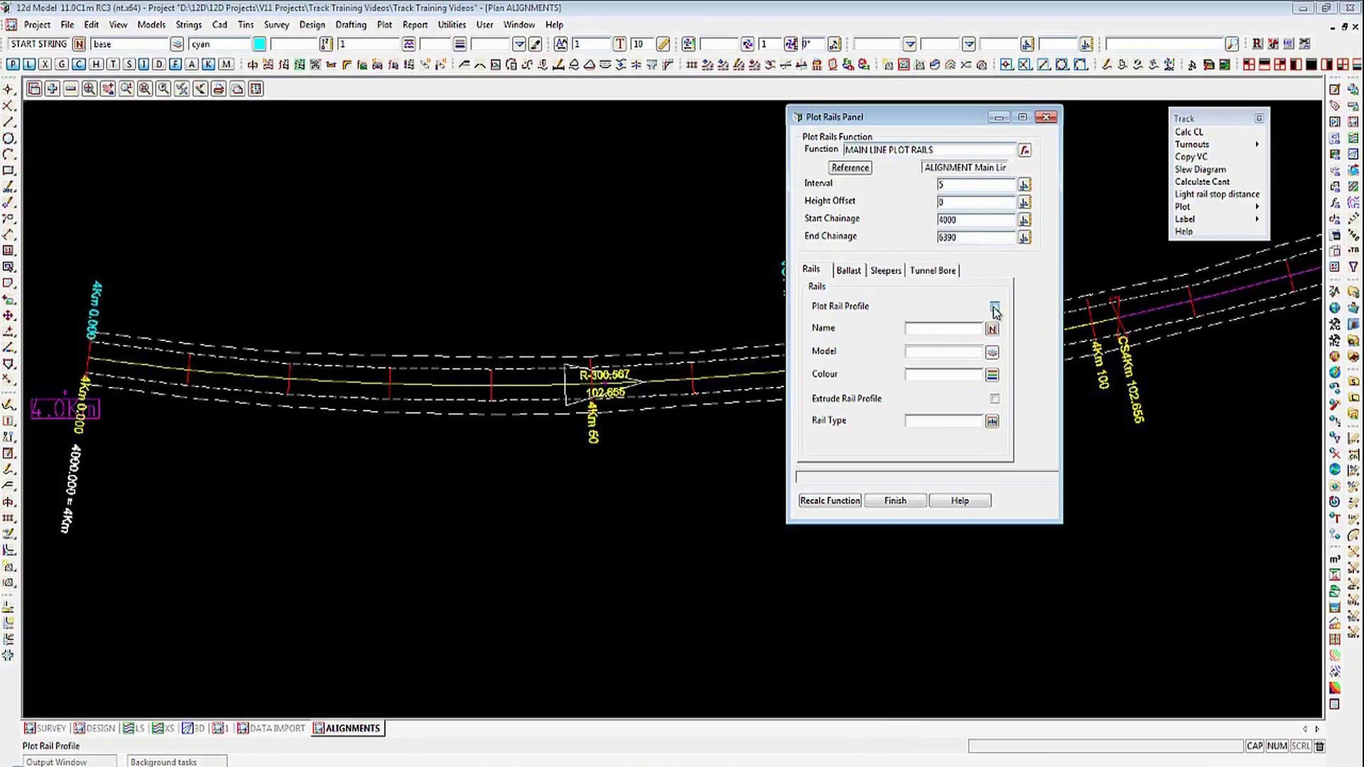
pyautogui.click(922, 328)
pyautogui.write('RAILS')
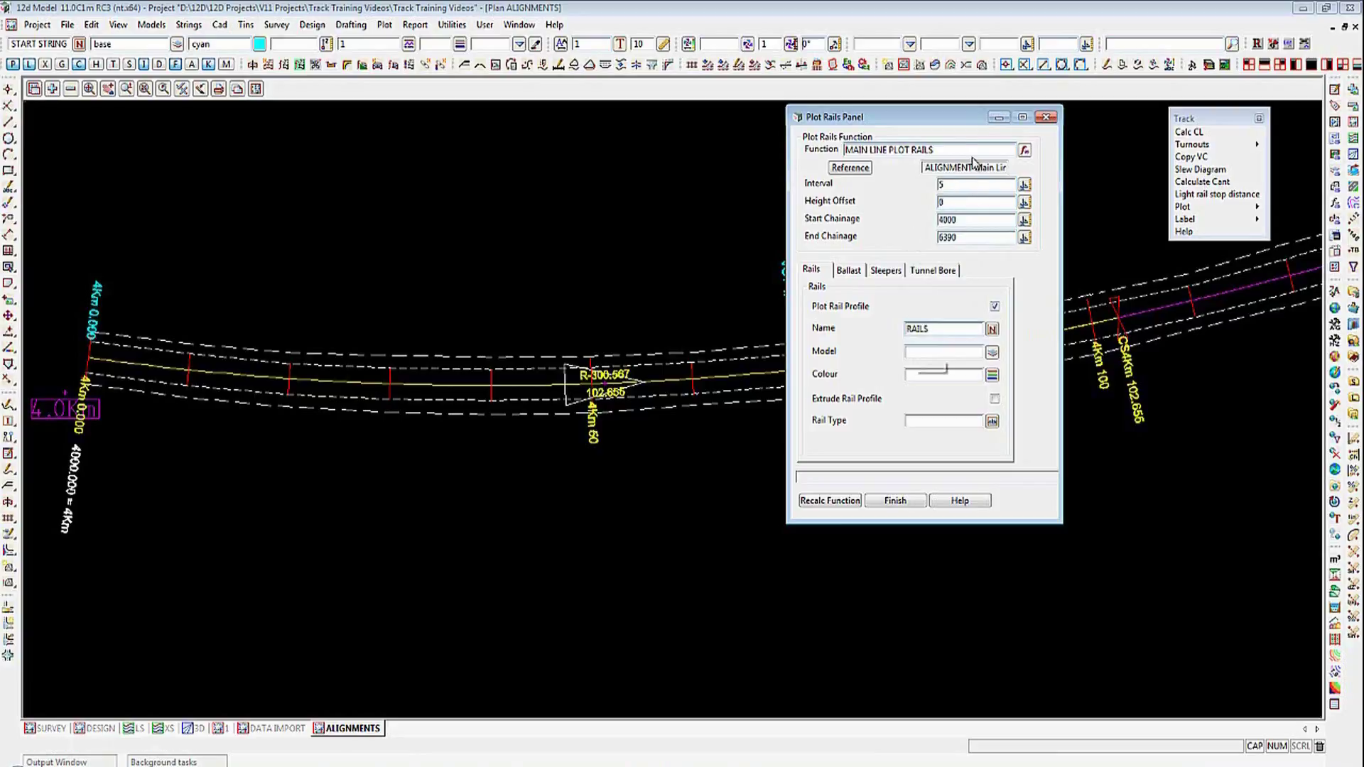
pyautogui.moveTo(933, 149); pyautogui.dragTo(842, 148)
pyautogui.hotkey('ctrl', 'c')
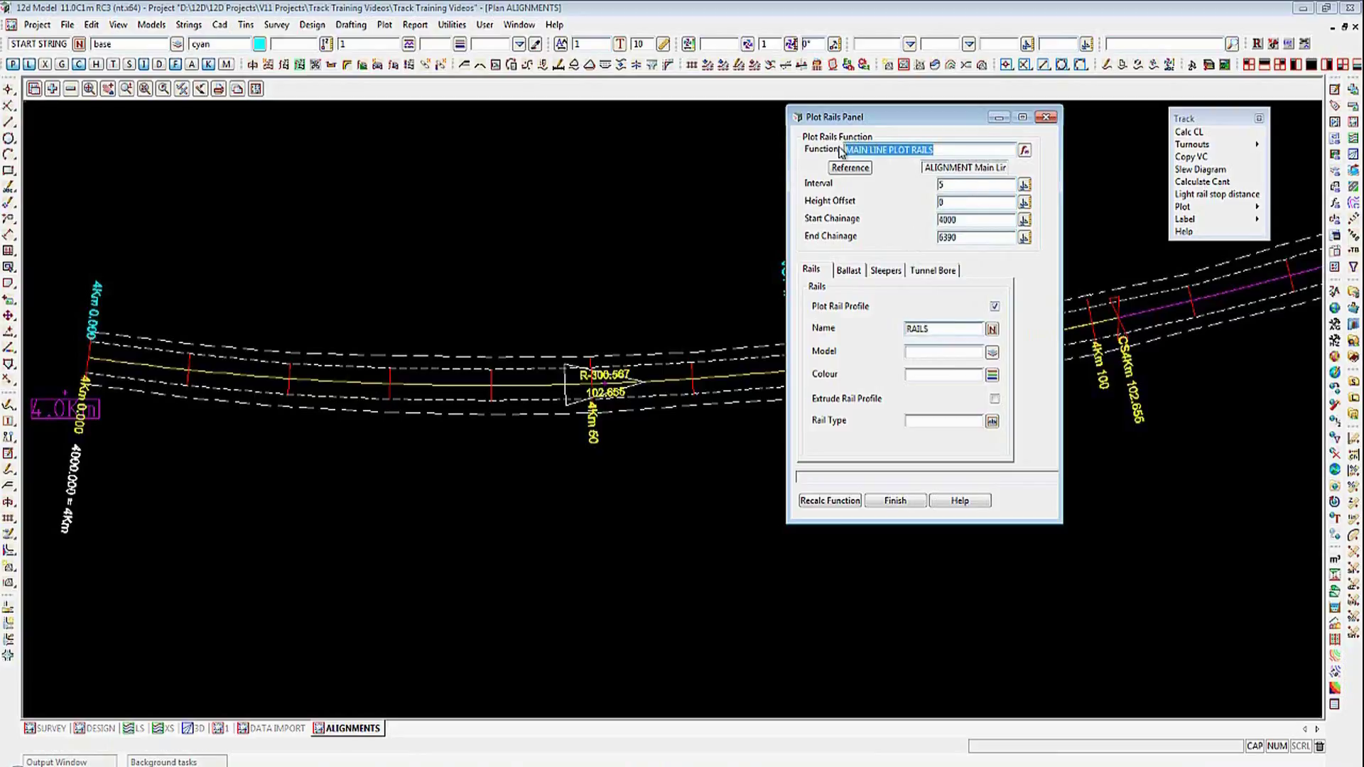
pyautogui.click(928, 353)
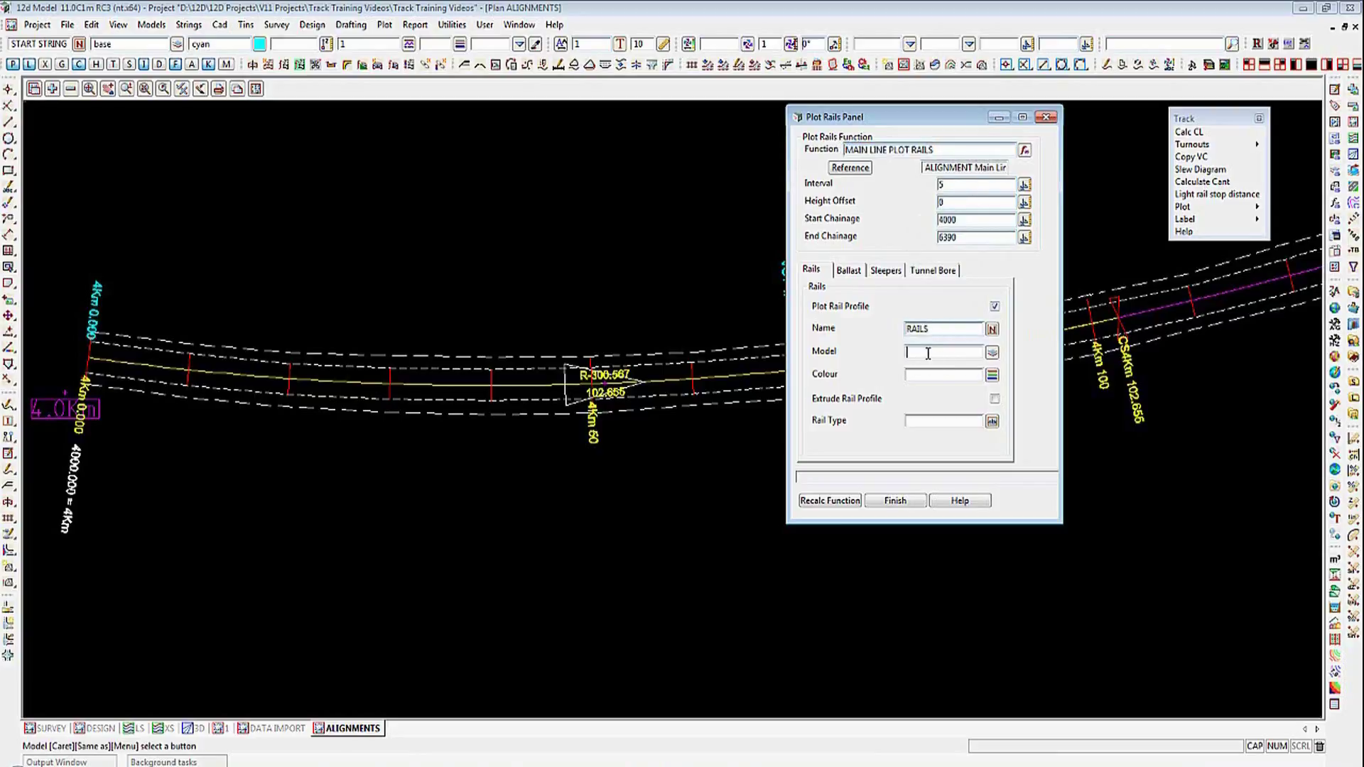
pyautogui.hotkey('ctrl', 'v')
pyautogui.click(994, 381)
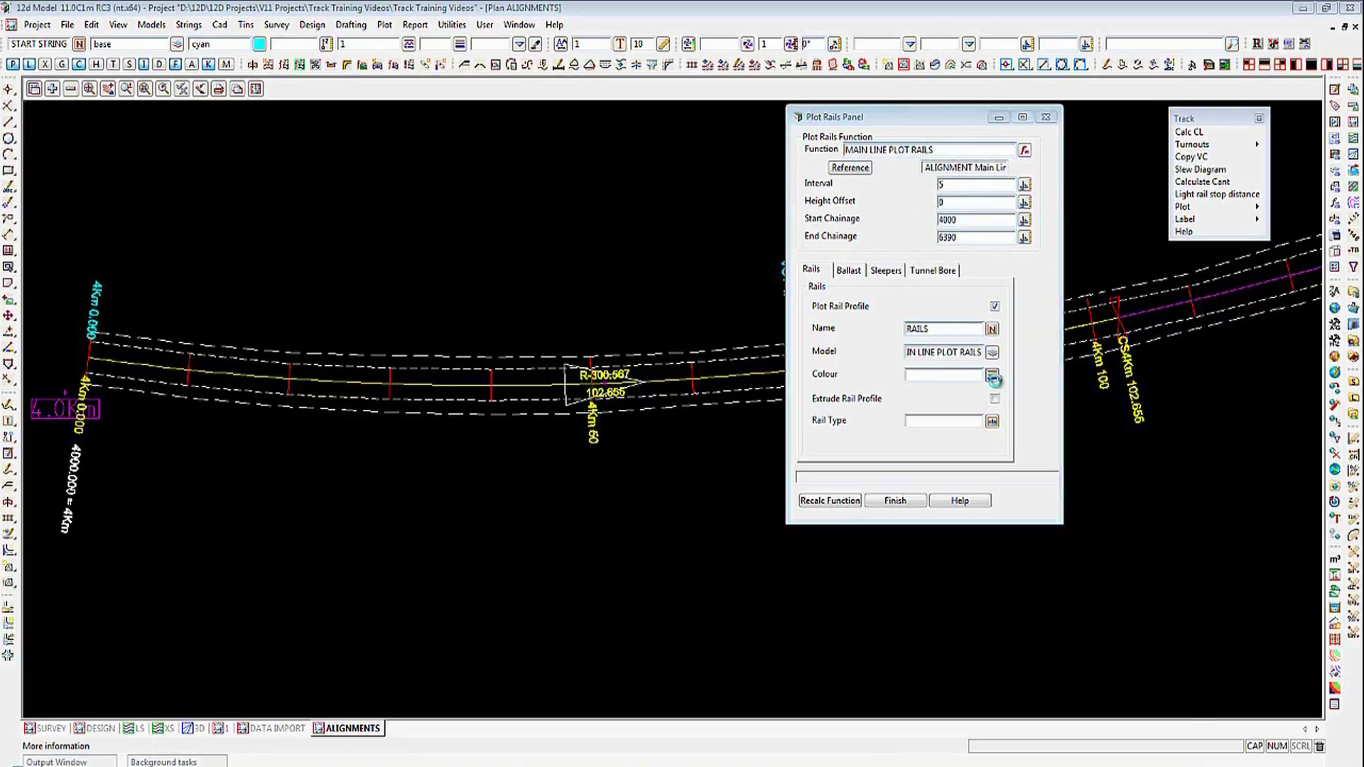
pyautogui.click(1185, 565)
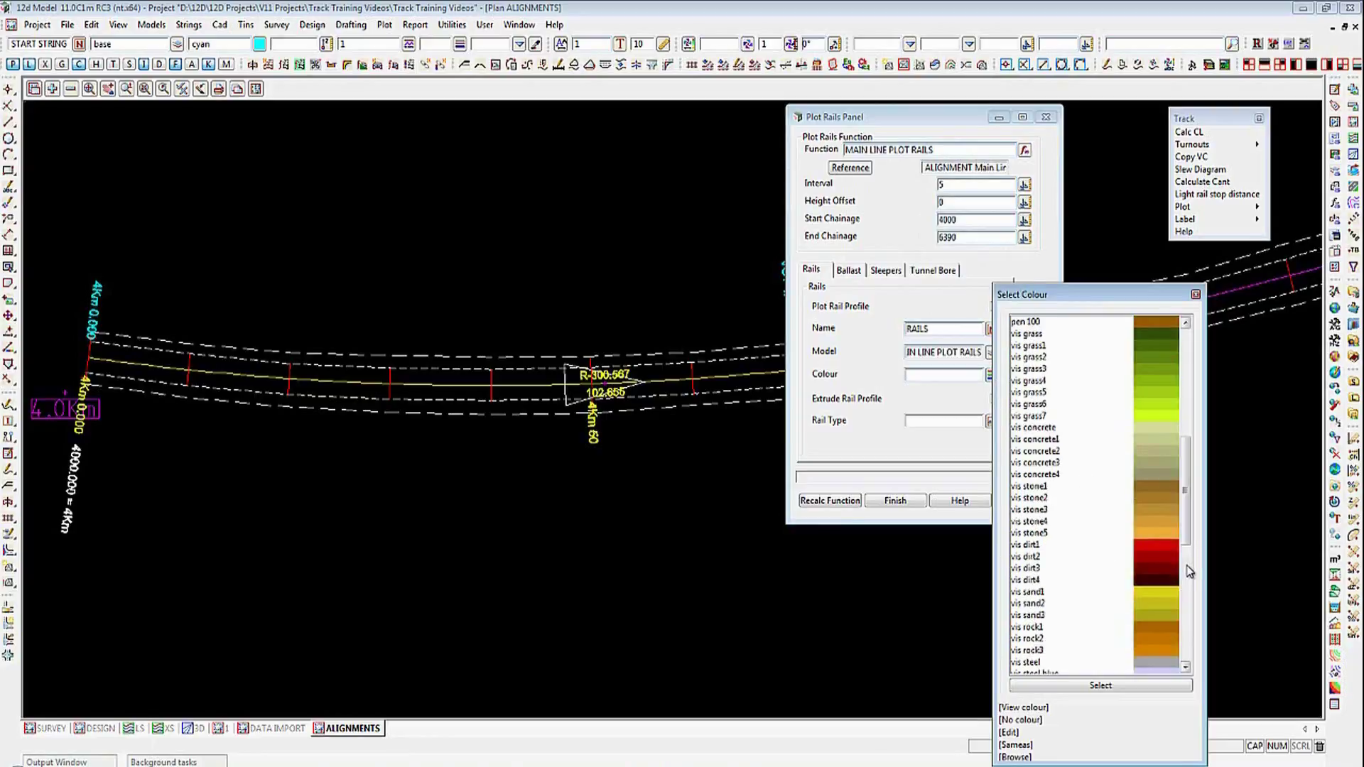
pyautogui.click(1145, 664)
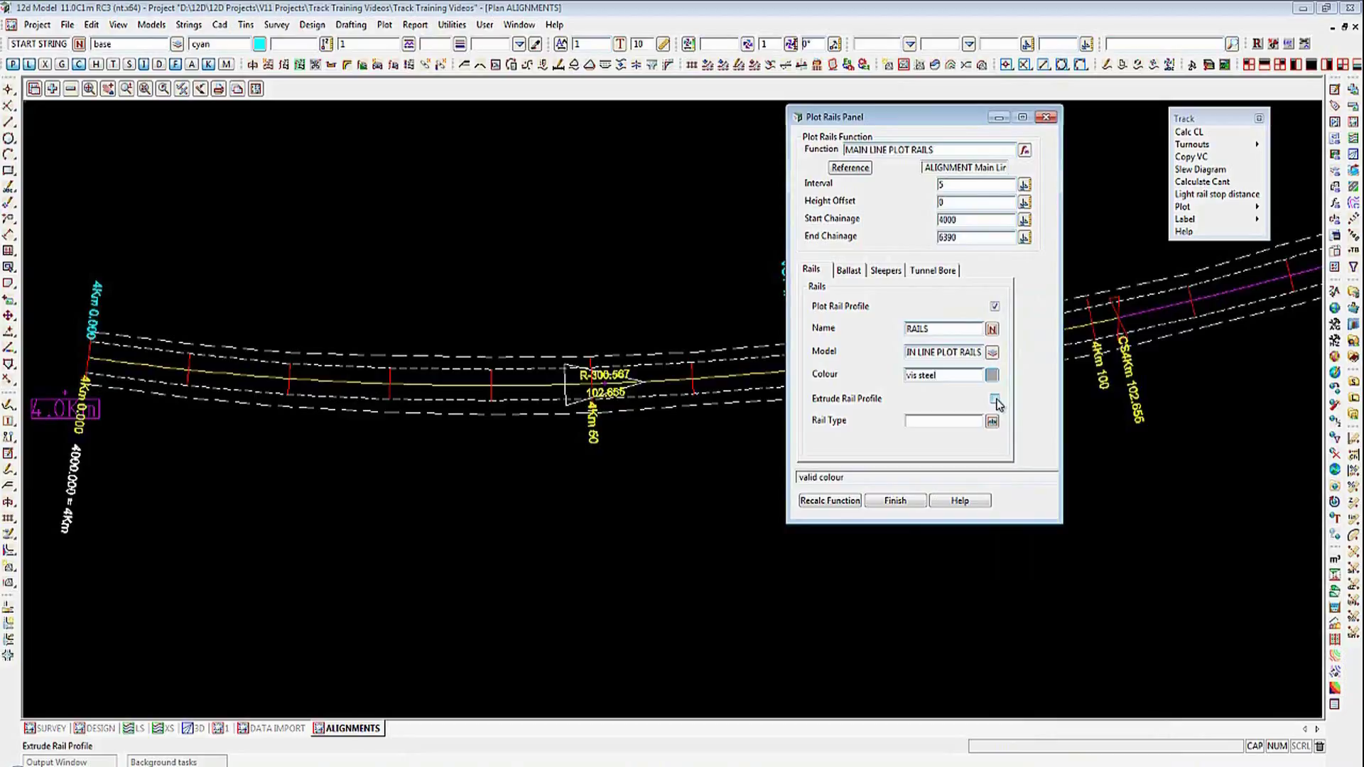
# Step: Turn on extrusion of the rail profile using the UIC60 rail type
pyautogui.click(996, 401)
pyautogui.click(991, 421)
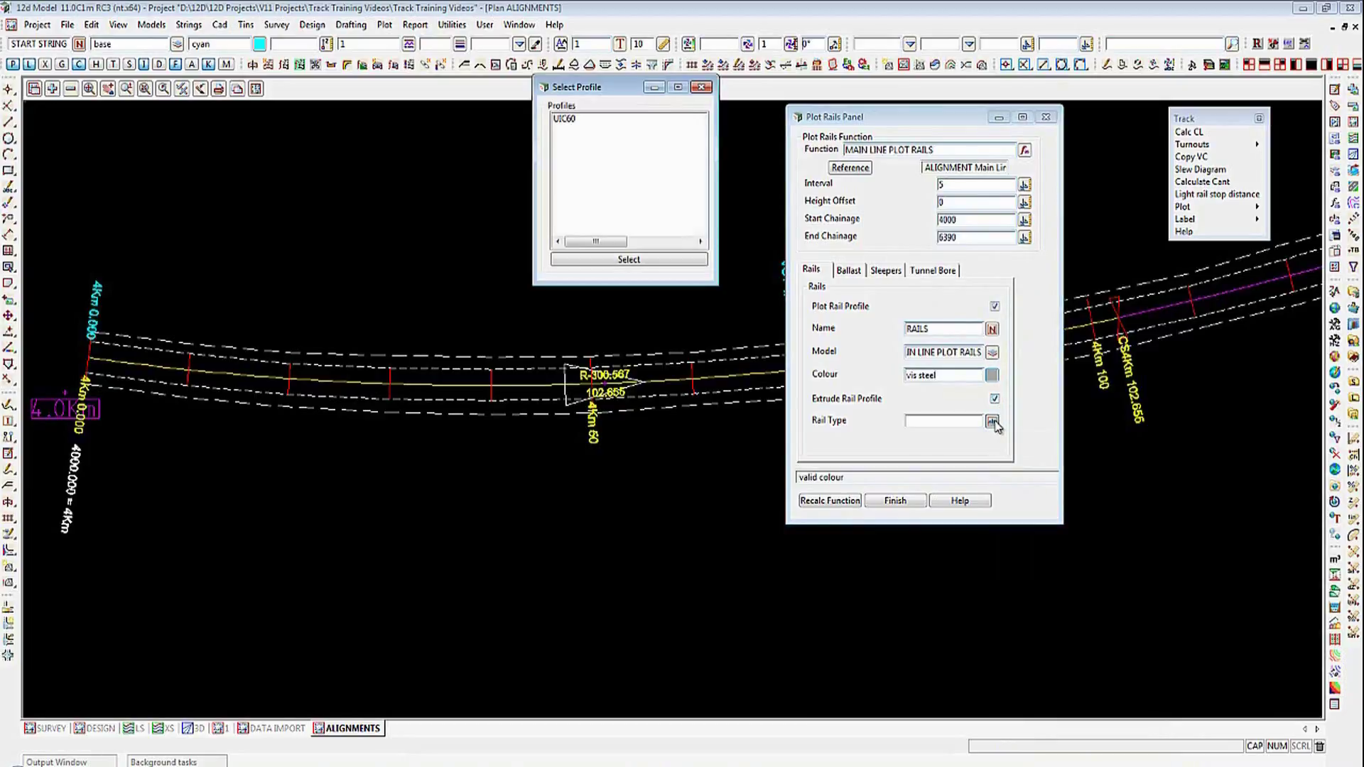
pyautogui.doubleClick(573, 121)
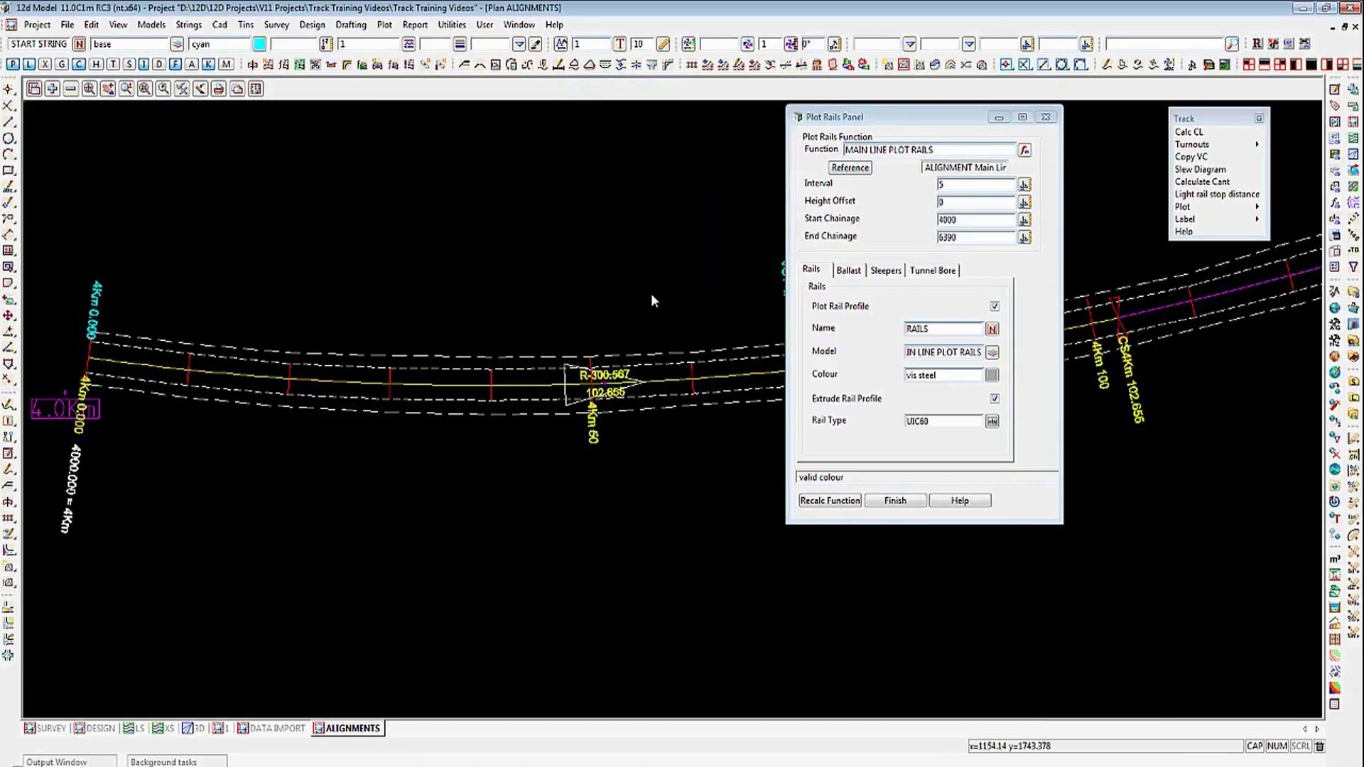
# Step: Open the ballast settings of the main line rail plot
pyautogui.click(854, 274)
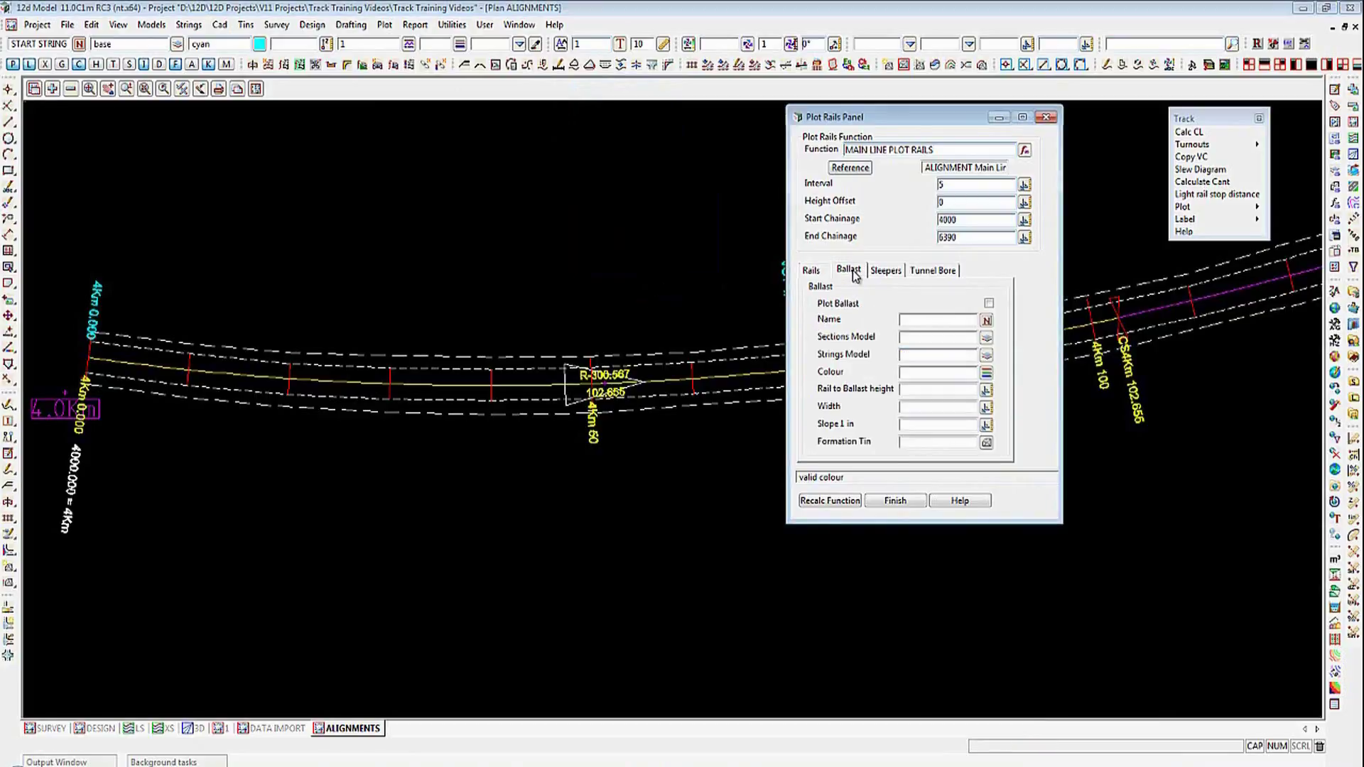
# Step: Enable ballast plotting in the Plot Rails function and name the ballast BALLAST
pyautogui.click(989, 304)
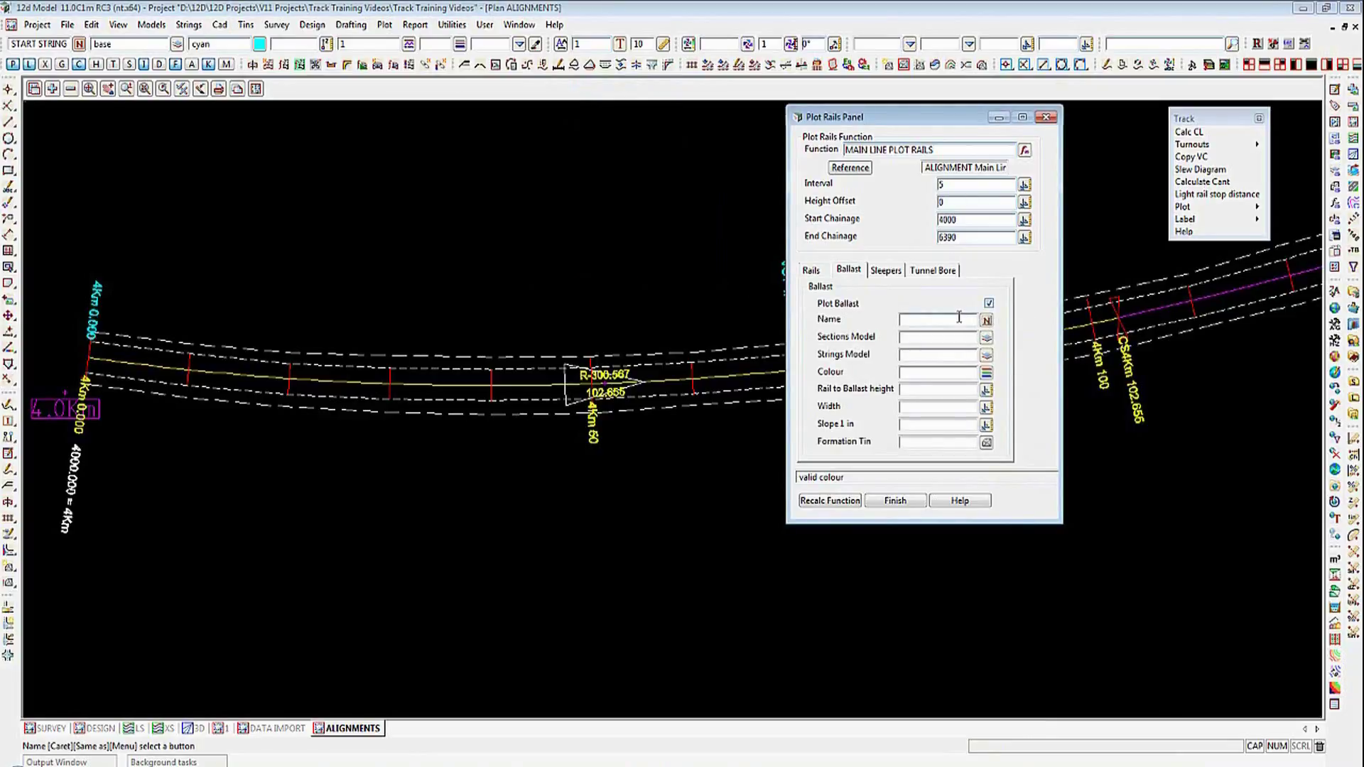
pyautogui.click(957, 321)
pyautogui.write('BALLAST')
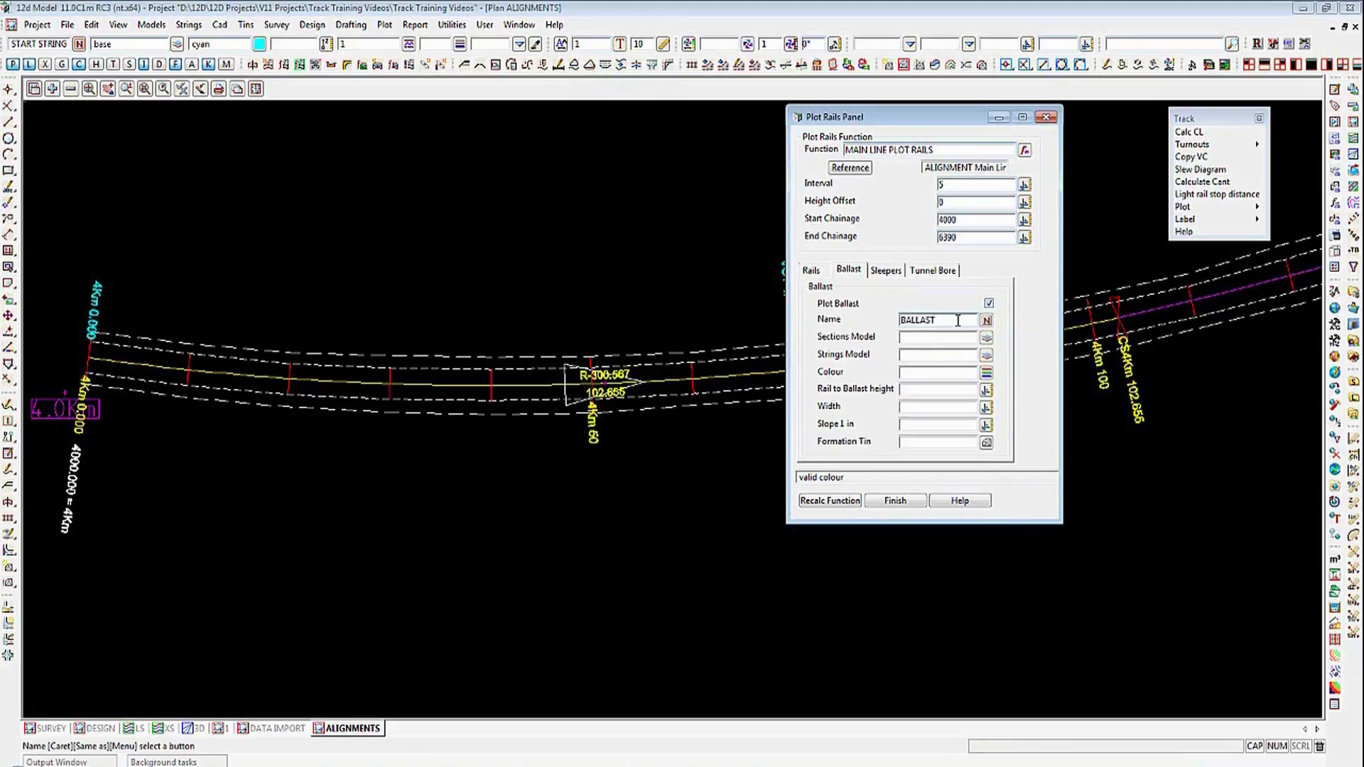
# Step: Set the ballast's sections model to CROSS SECT MAIN LINE PLOT RAILS and its strings model to STR MAIN LINE PLOT RAILS
pyautogui.click(926, 337)
pyautogui.write('CROSS SECT')
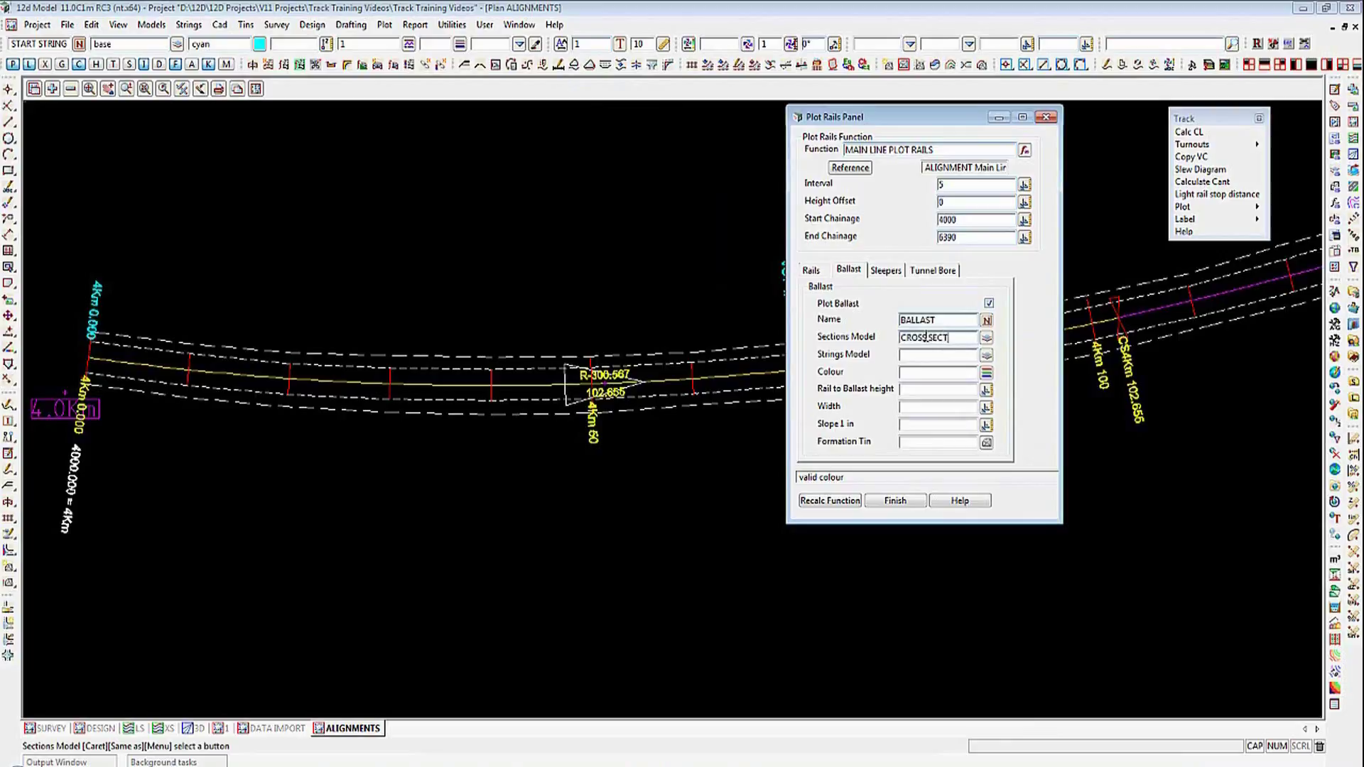
pyautogui.write('MAIN LINE PLOT RAILS')
pyautogui.click(917, 356)
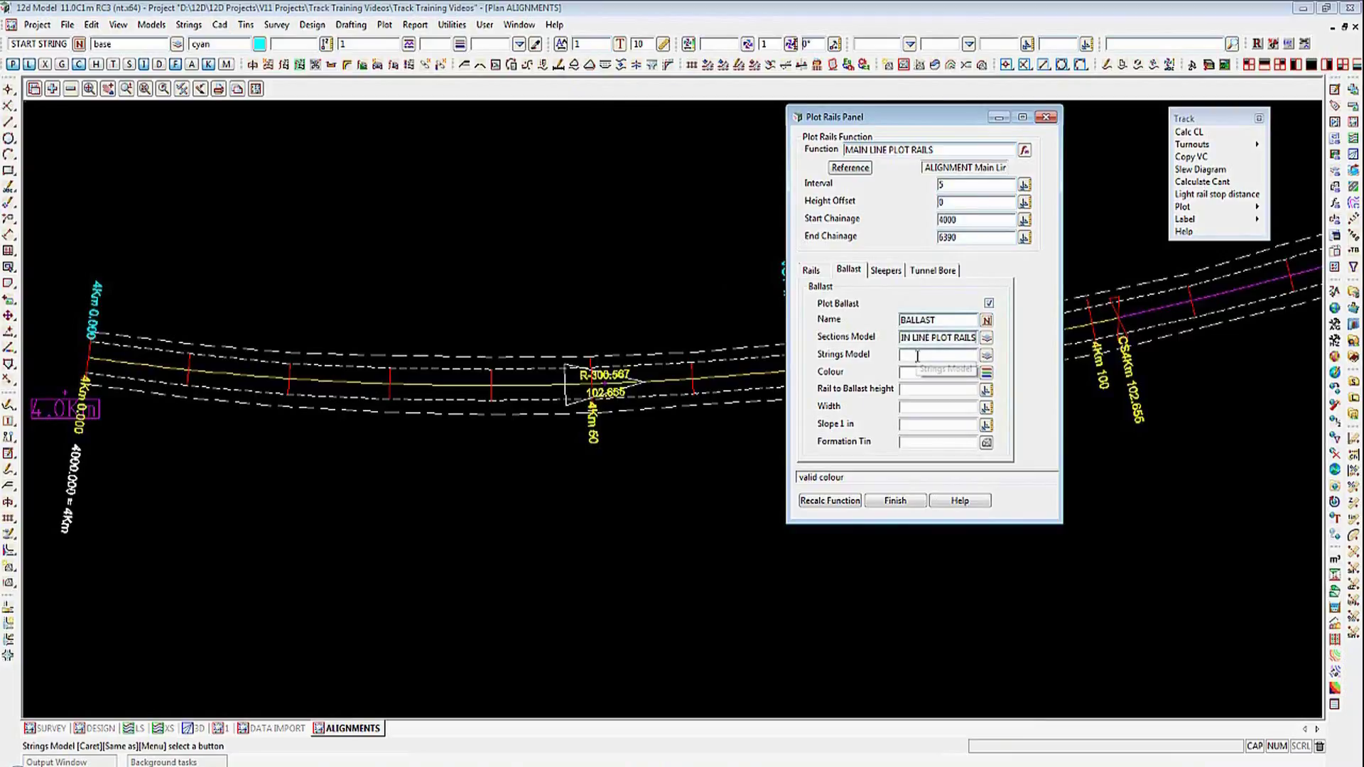
pyautogui.write('STR')
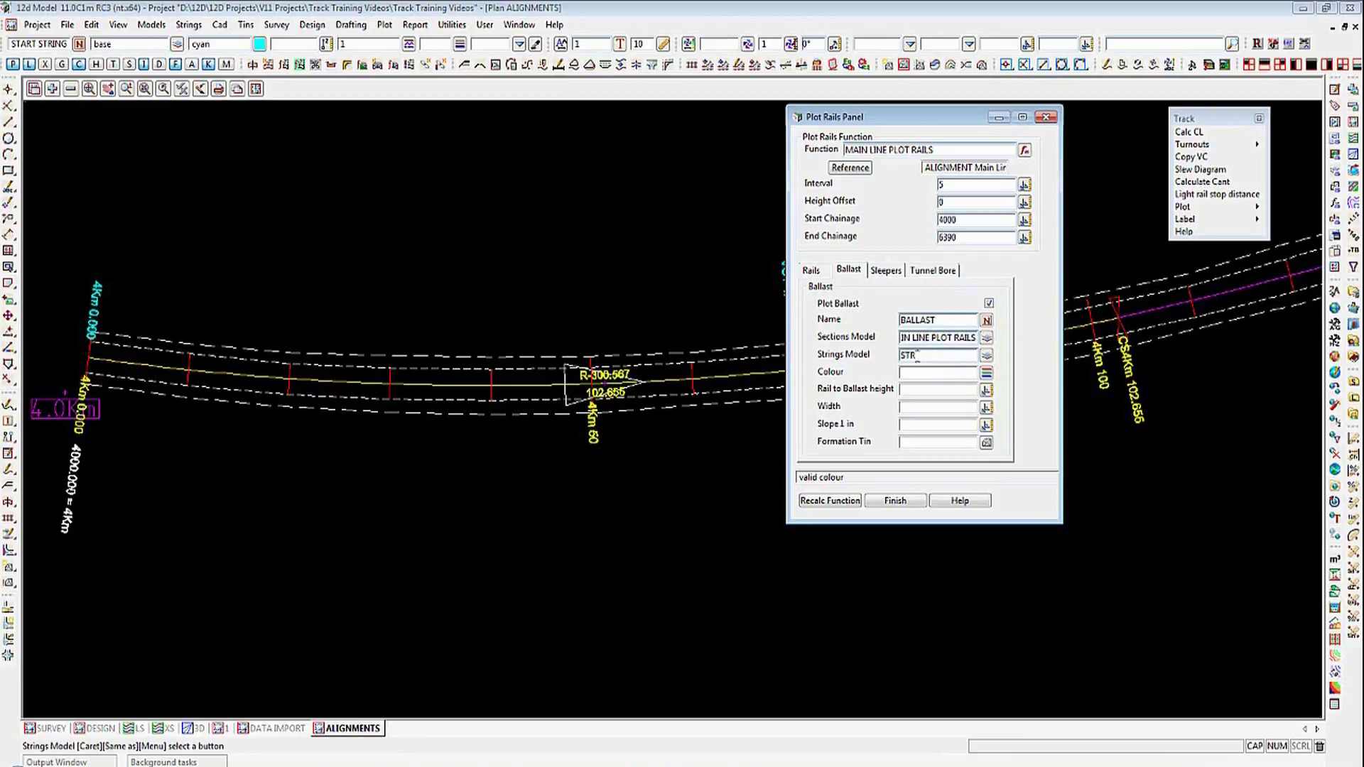
pyautogui.write('MAIN LINE PLOT RAILS')
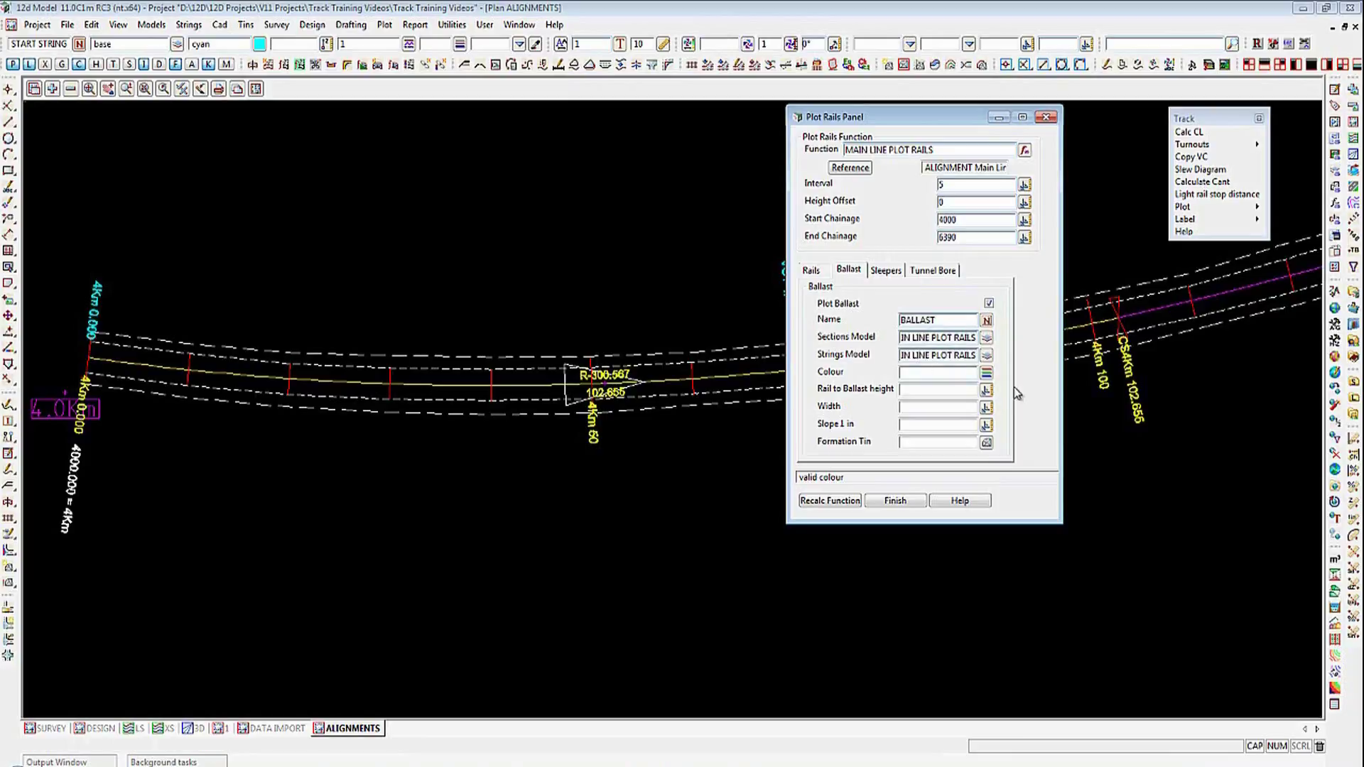
# Step: Set the ballast colour to vis ballast
pyautogui.click(985, 373)
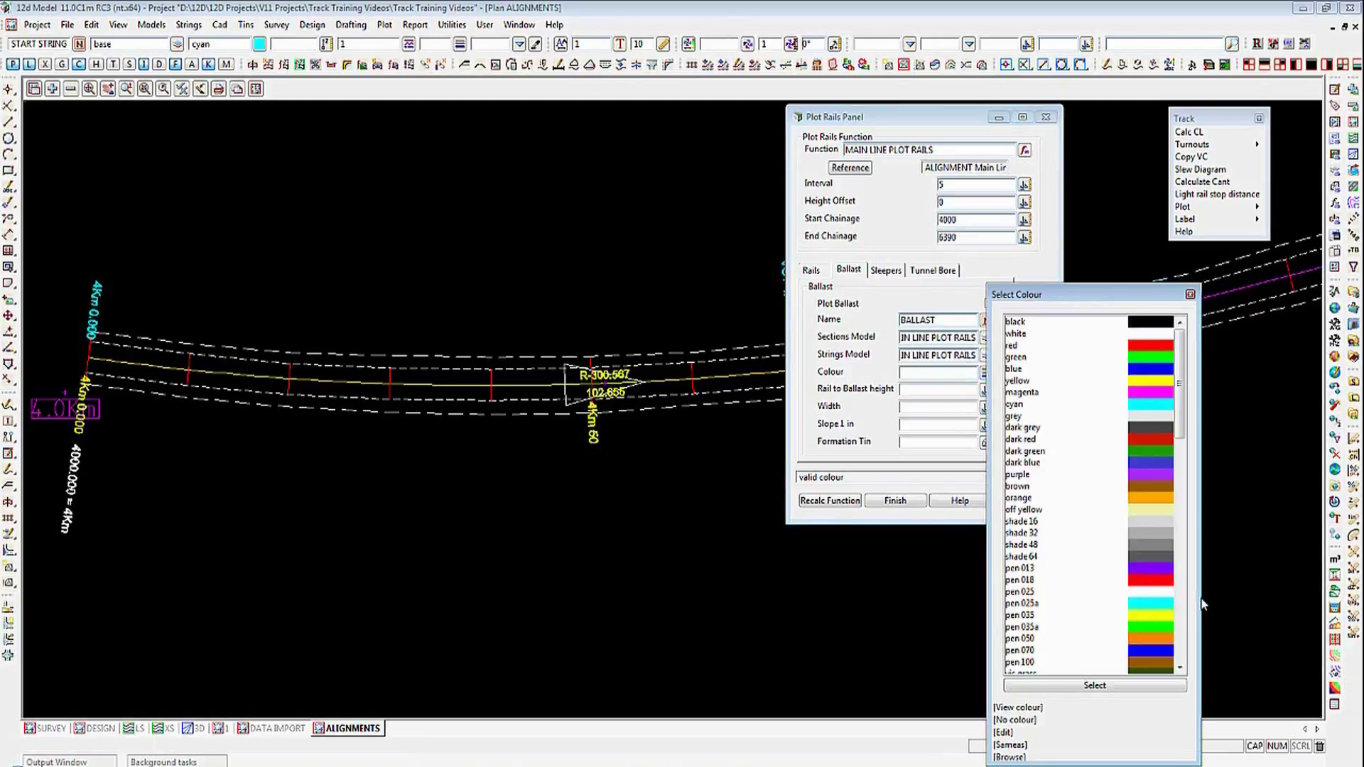
pyautogui.scroll(-10, 1144, 491)
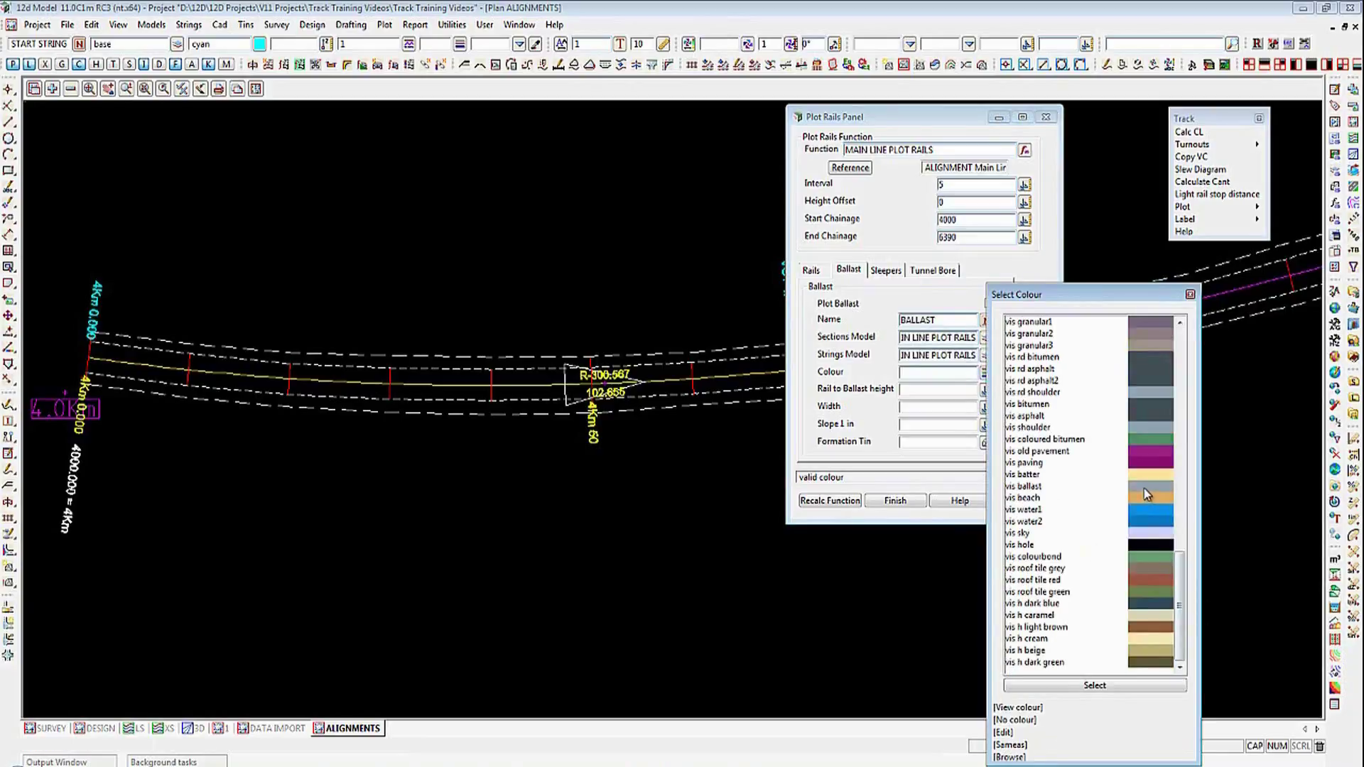
pyautogui.doubleClick(1144, 490)
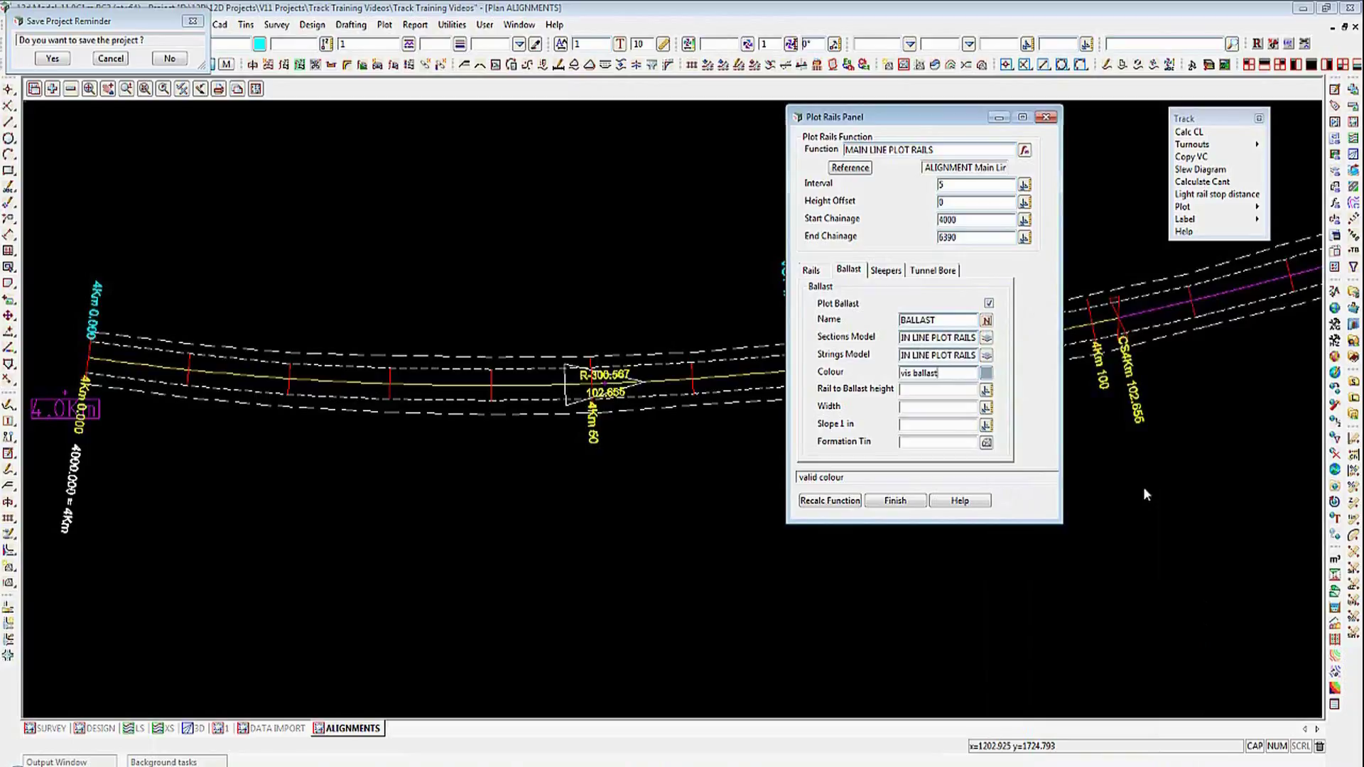
# Step: Set the ballast's rail to ballast height to -0.27, width to 3.375 and slope 1 in to -2
pyautogui.click(949, 390)
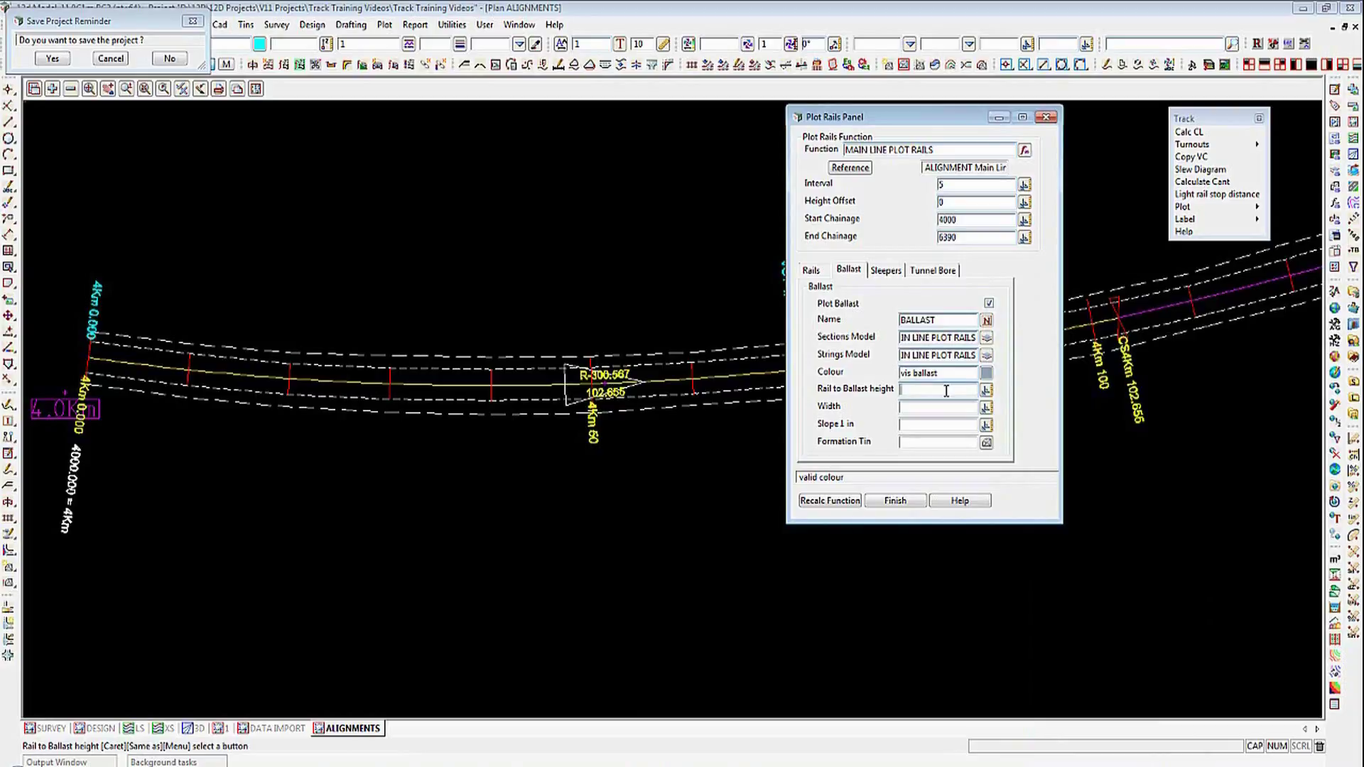
pyautogui.write('0.27')
pyautogui.click(921, 408)
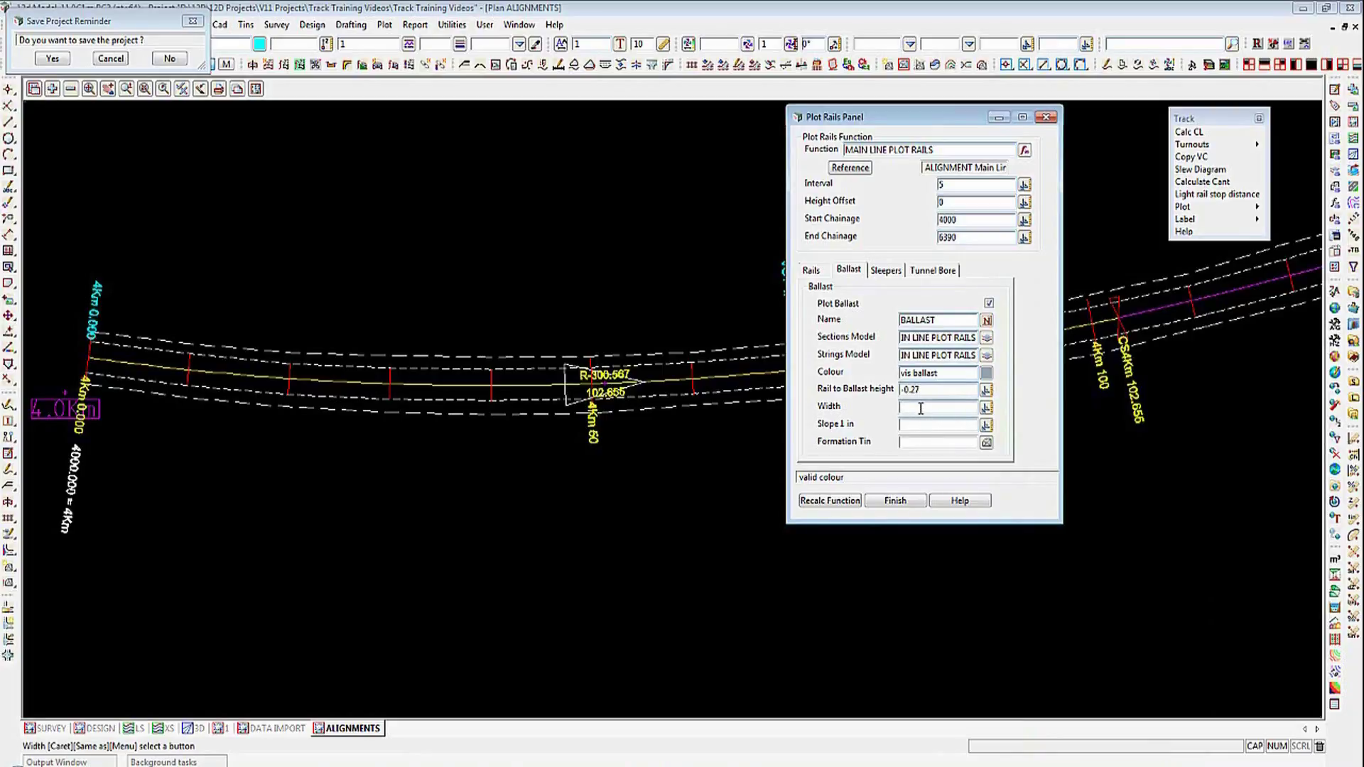
pyautogui.write('3.375')
pyautogui.click(924, 425)
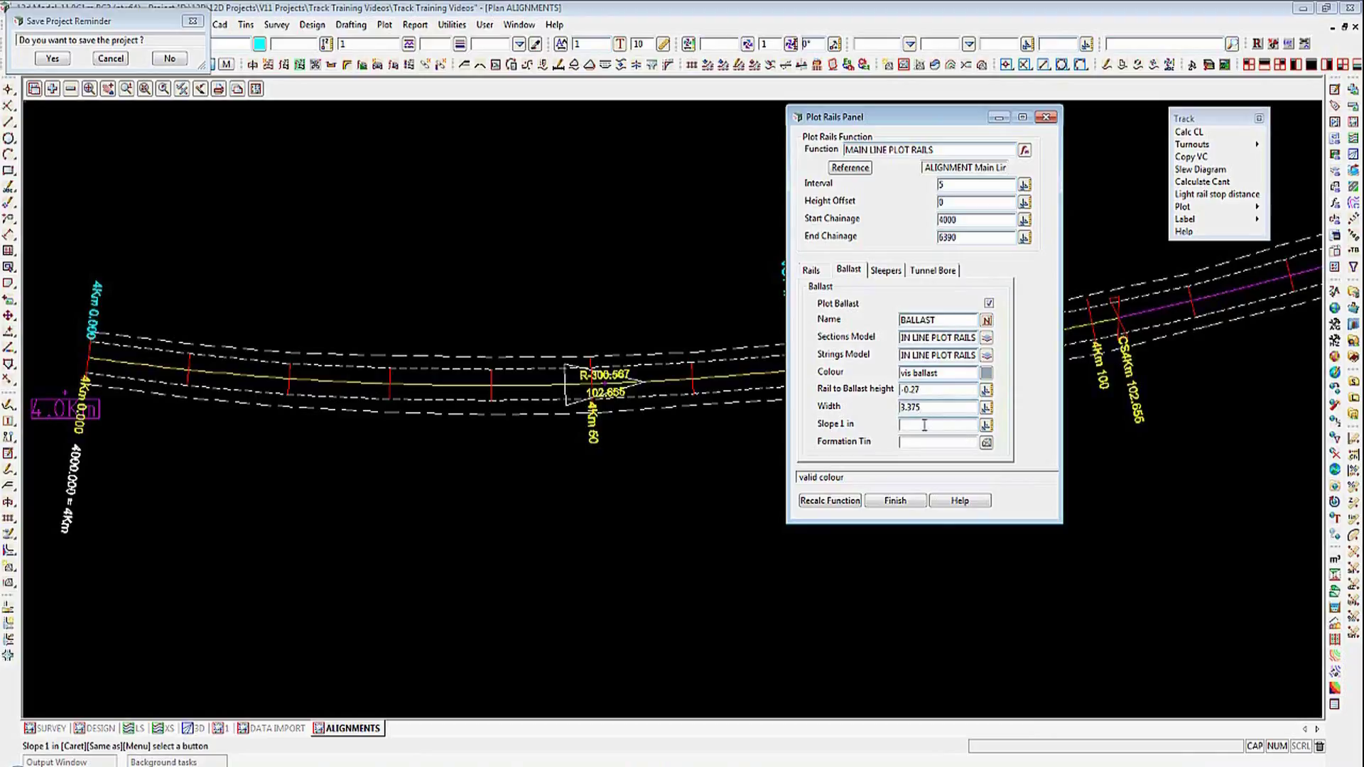
pyautogui.write('-2')
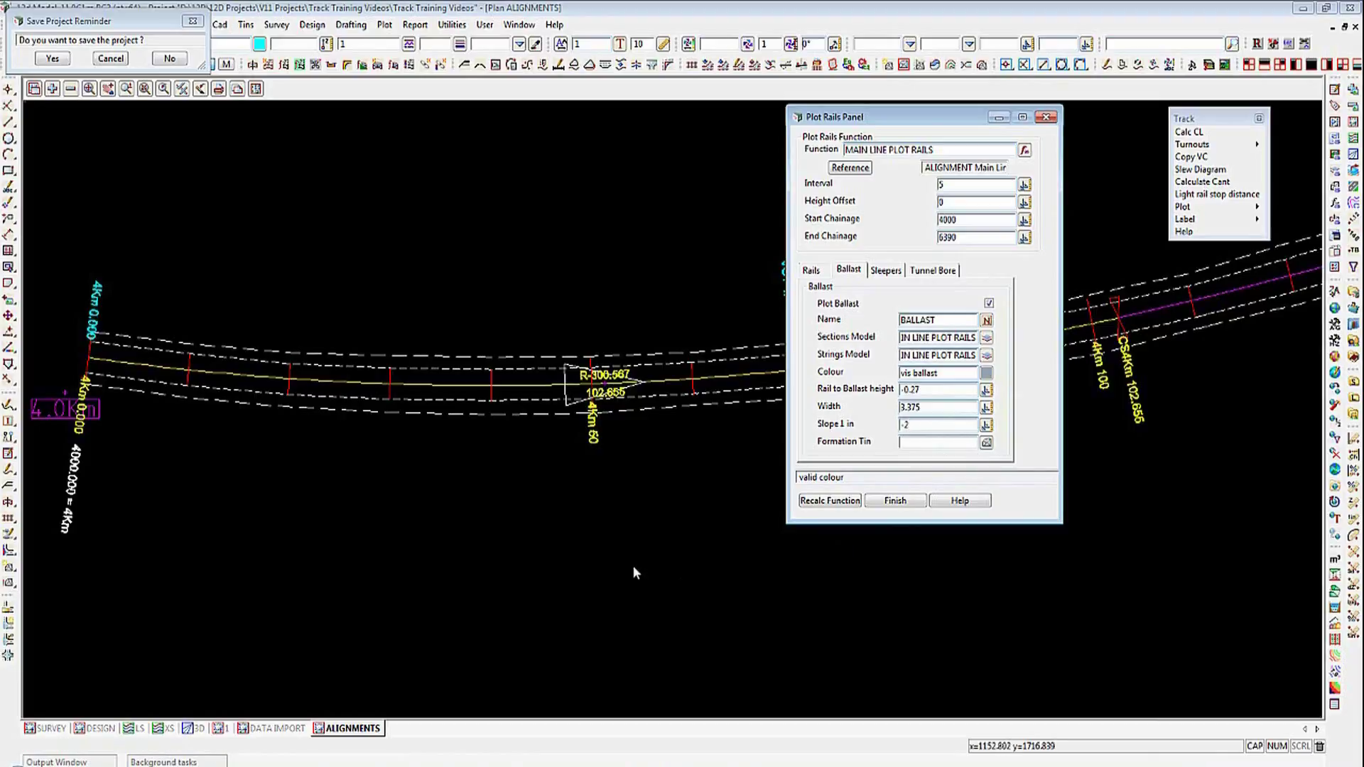
# Step: Inspect the formation in the XS section view and assign Formation Main Line as the ballast's formation tin
pyautogui.click(168, 730)
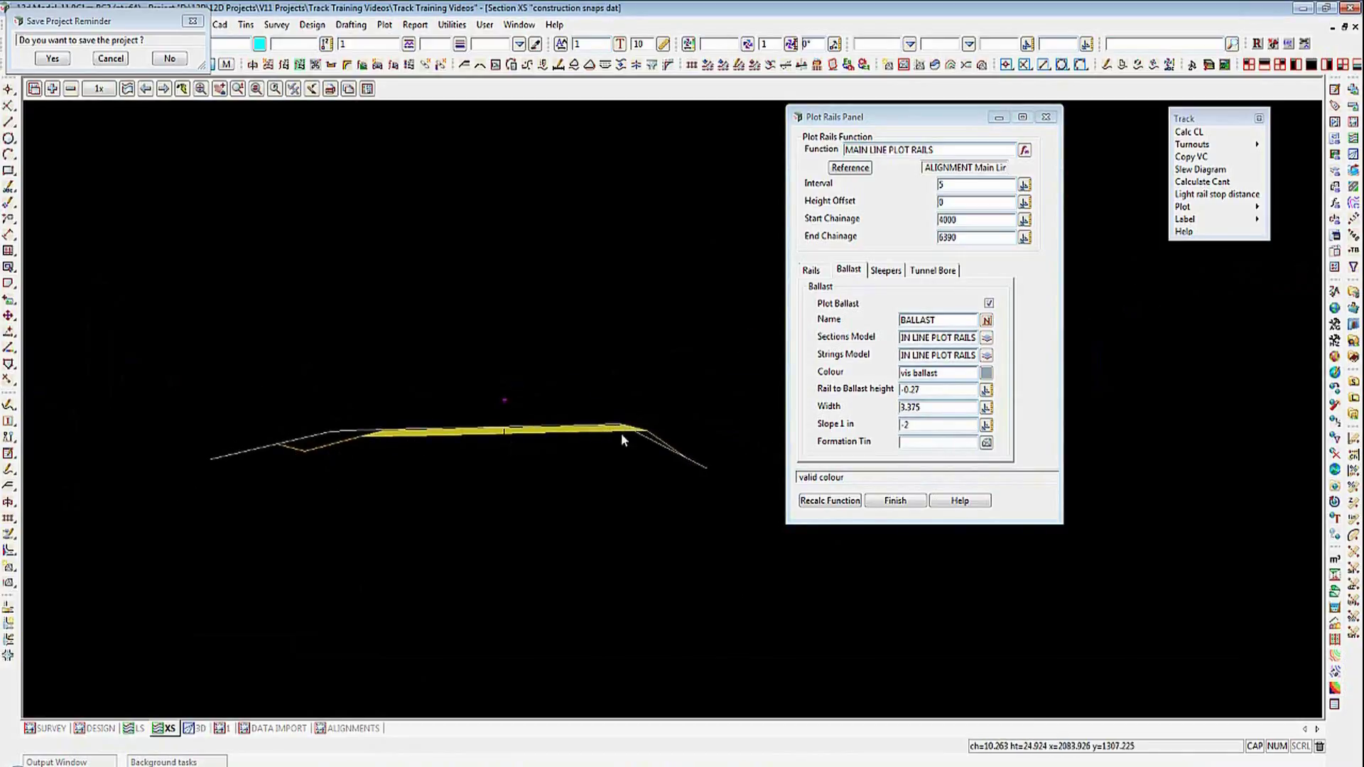
pyautogui.scroll(1, 532, 430)
pyautogui.scroll(1, 532, 430)
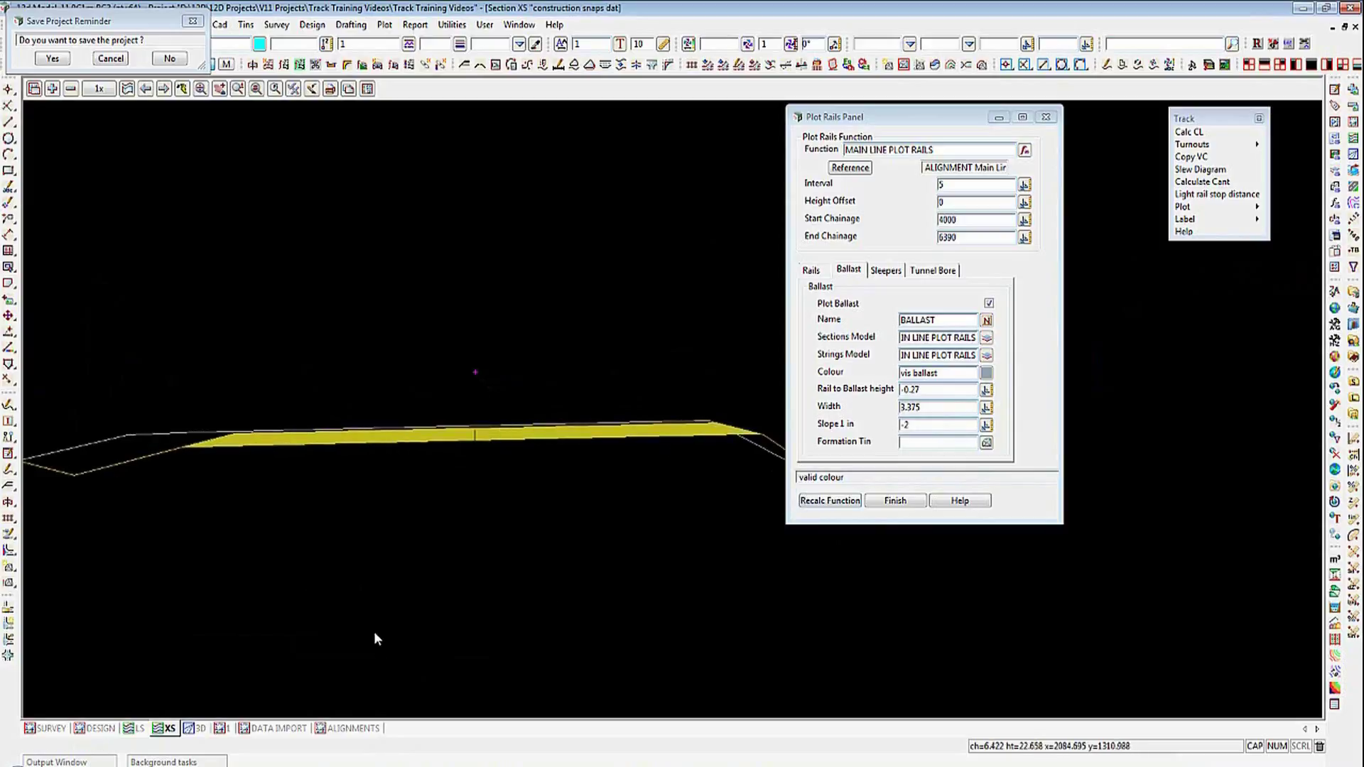
pyautogui.click(361, 732)
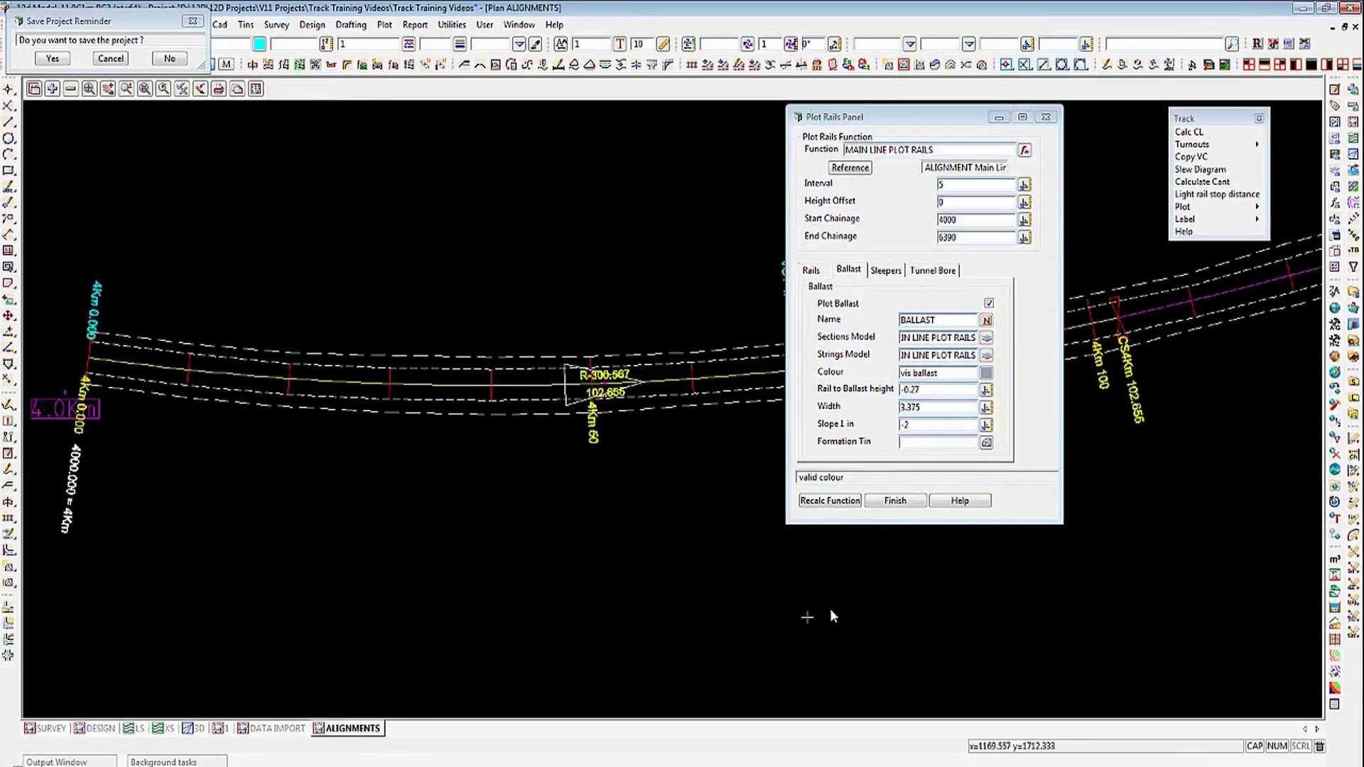
pyautogui.click(986, 443)
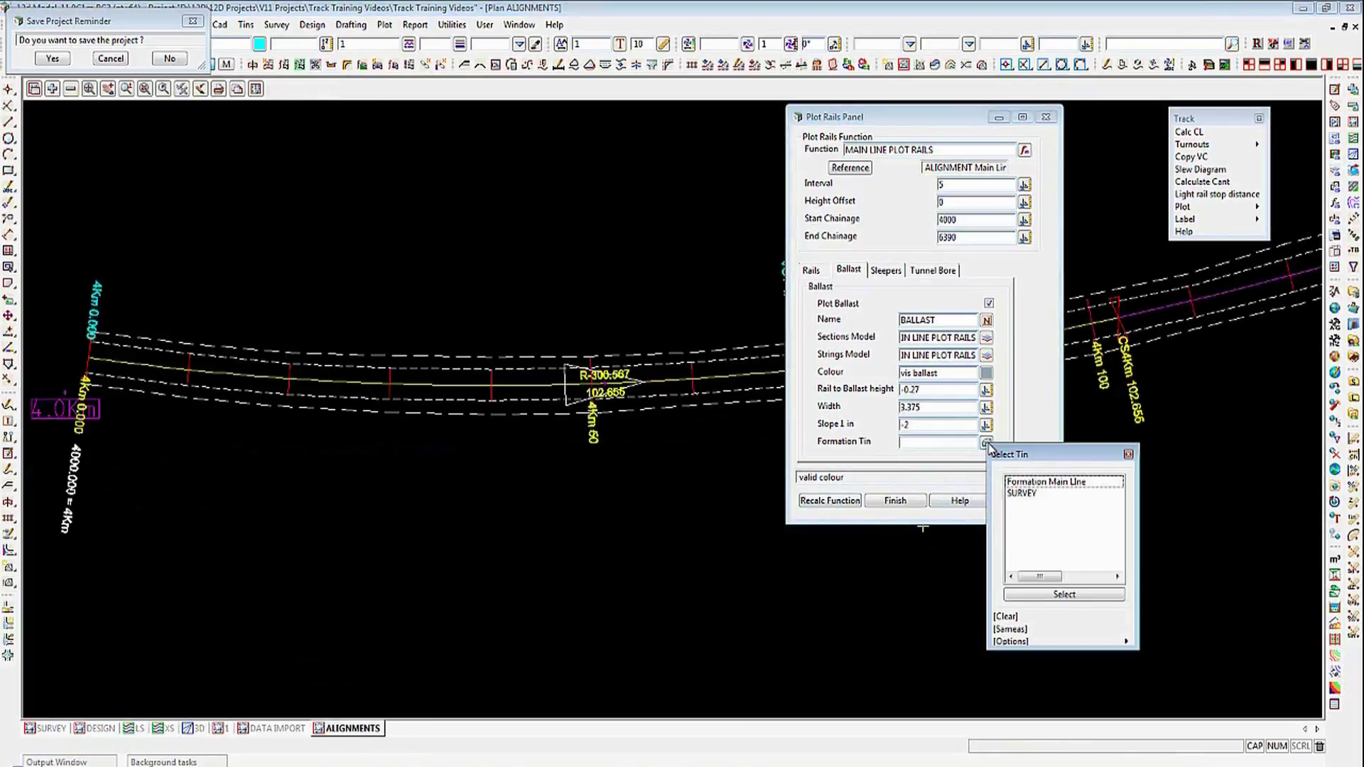
pyautogui.doubleClick(1014, 483)
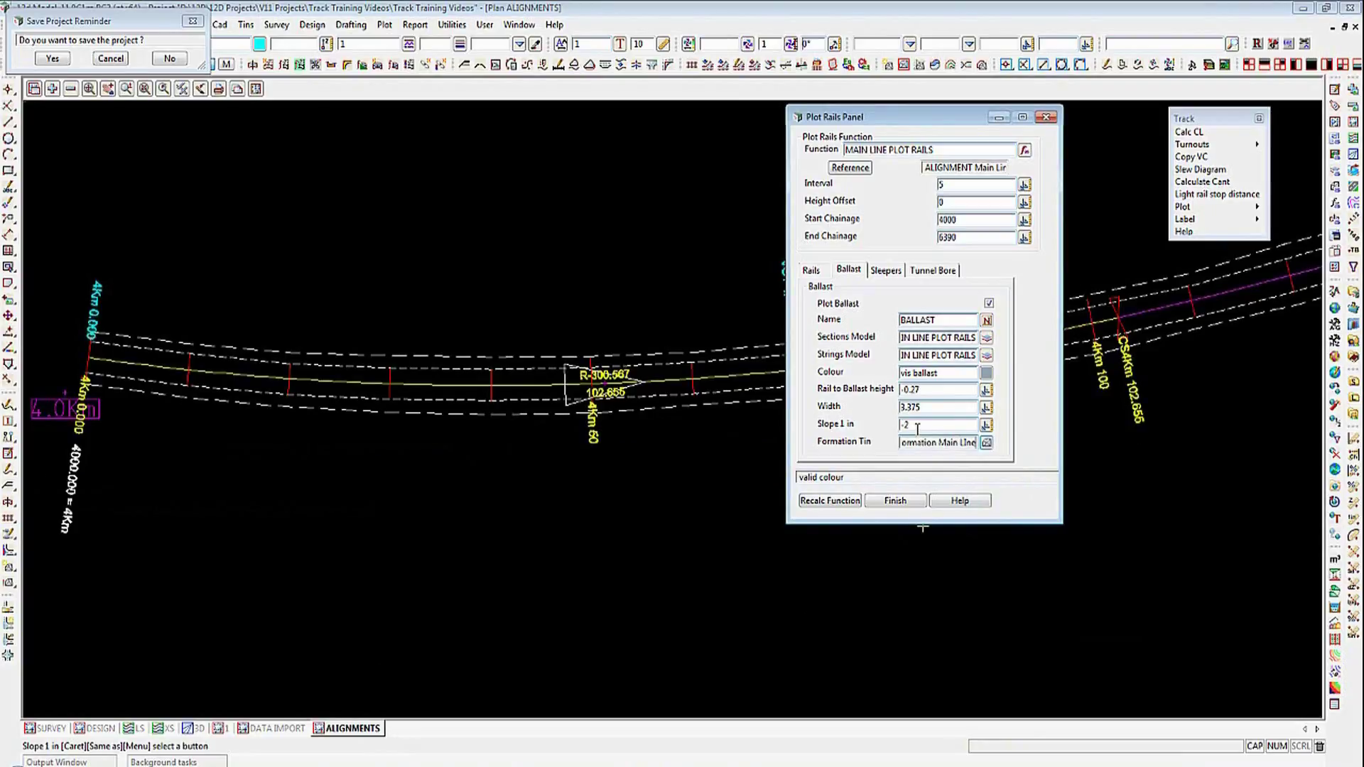
# Step: Enable plotting of the tunnel bore profile with the name TUNNEL and the model TUNNEL BORED
pyautogui.click(886, 270)
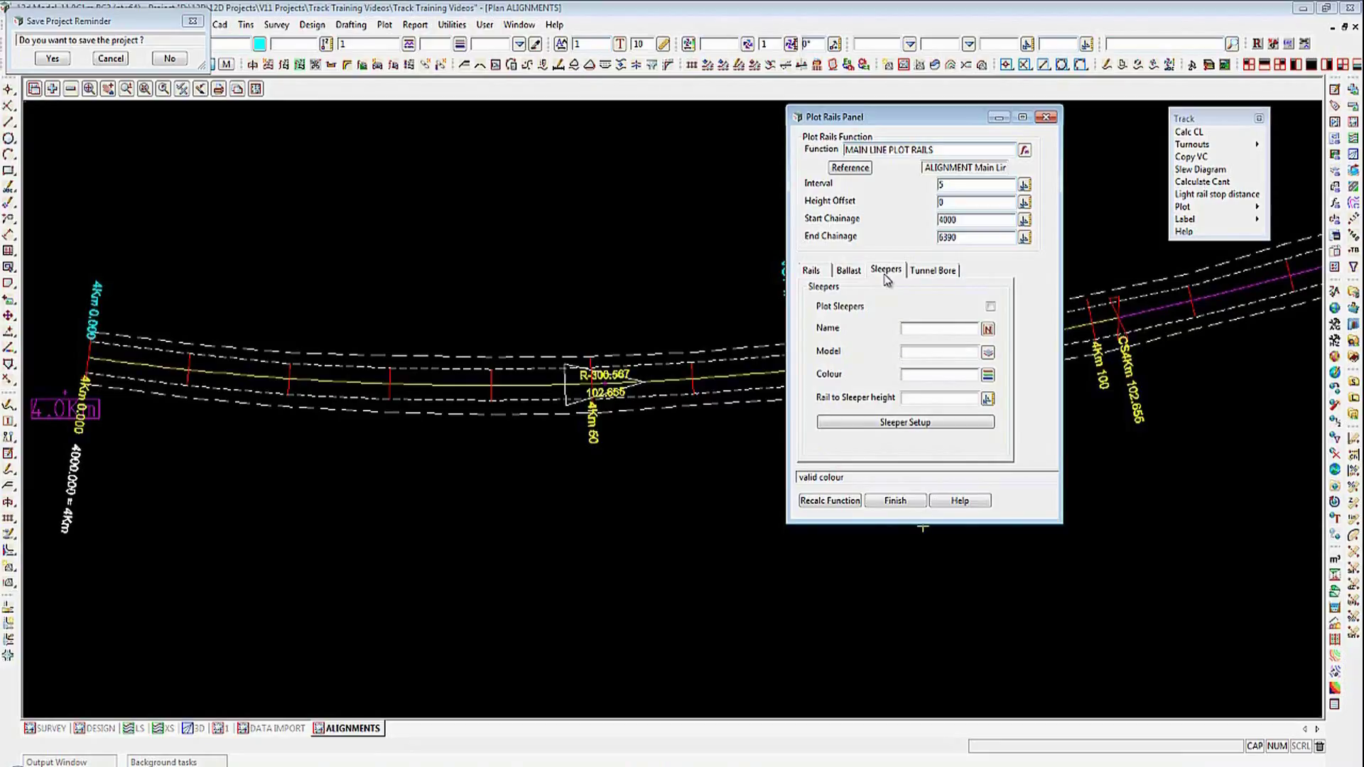
pyautogui.click(927, 274)
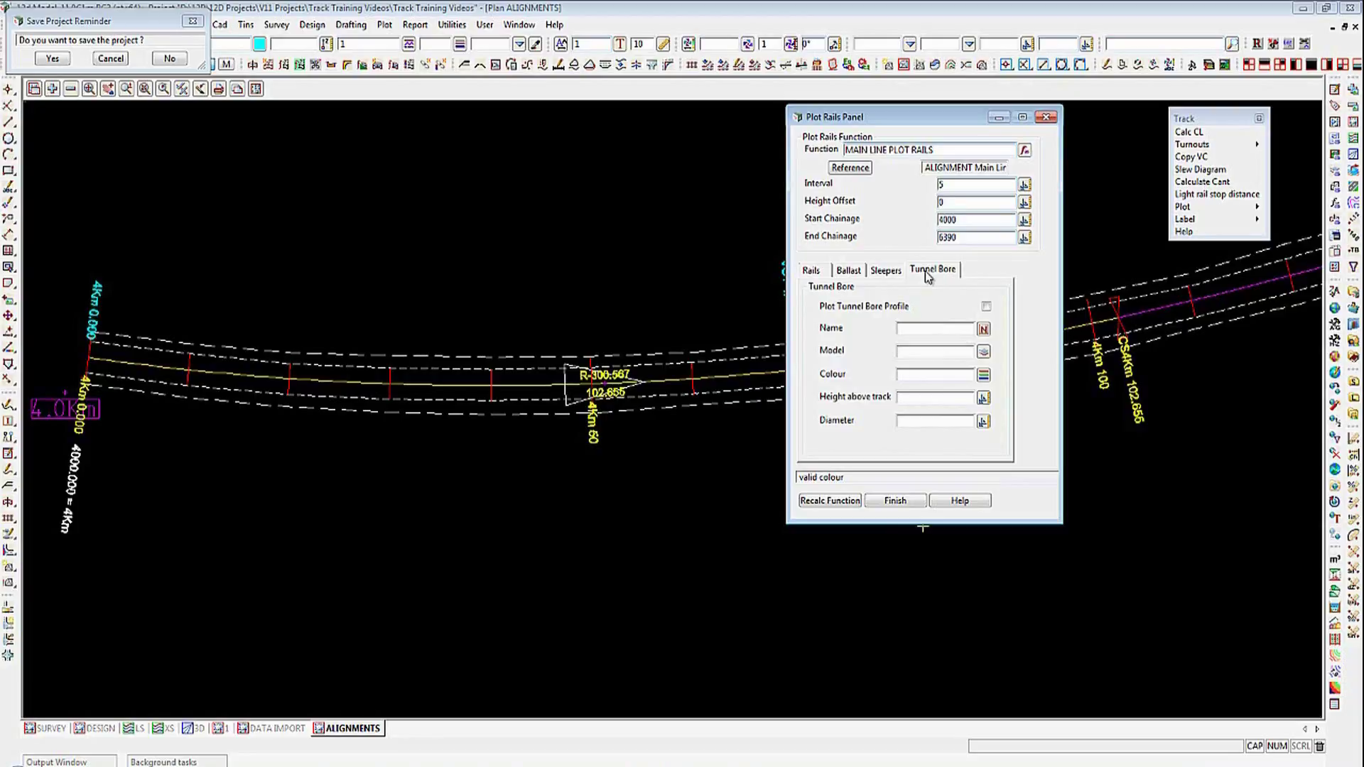
pyautogui.click(986, 306)
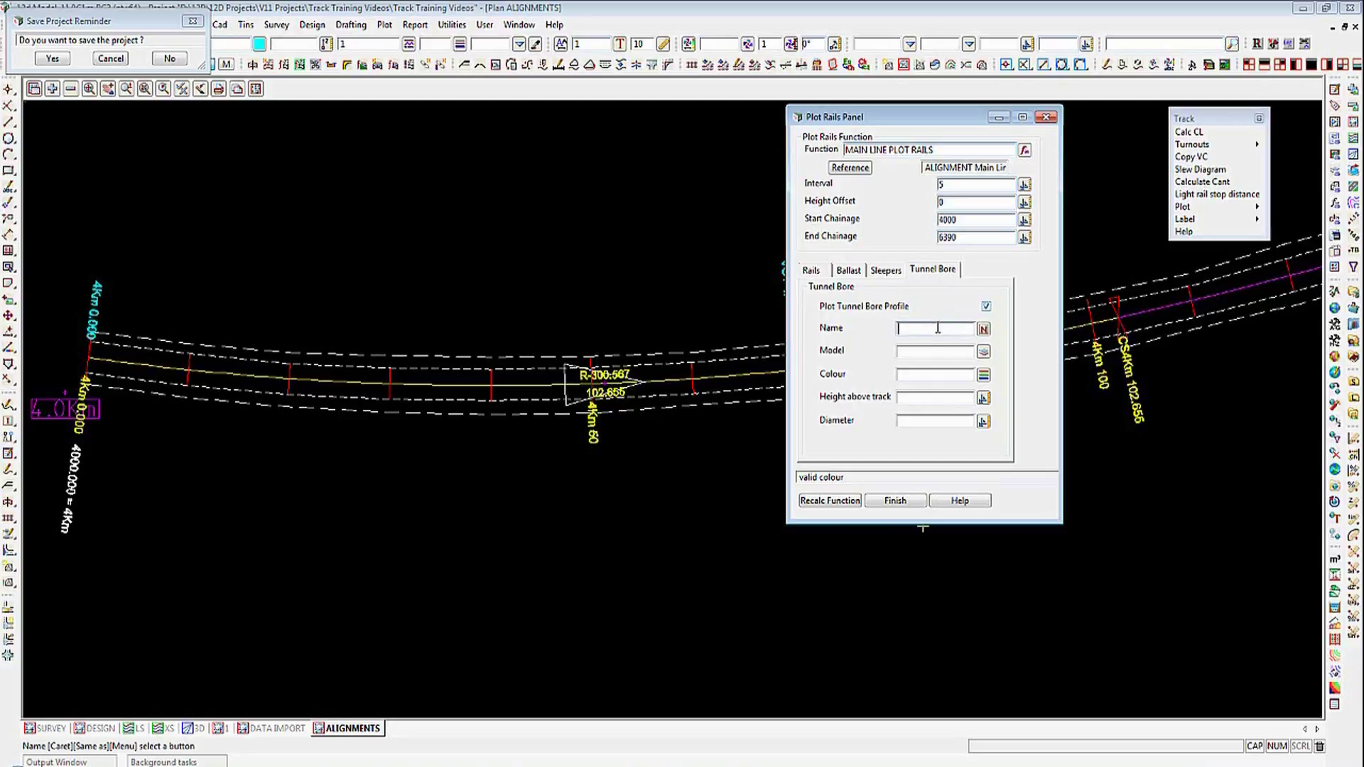
pyautogui.write('TUNNEL')
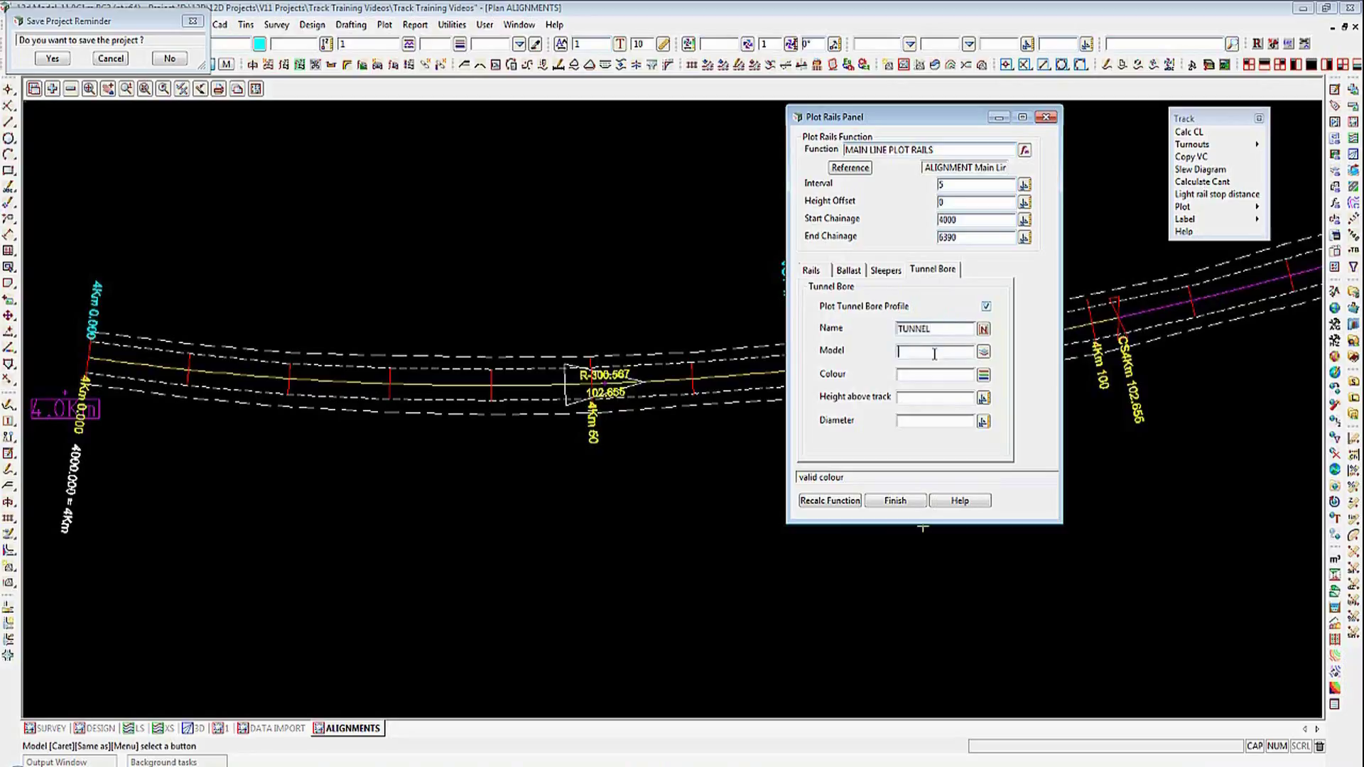
pyautogui.write('TUNNEL BORED')
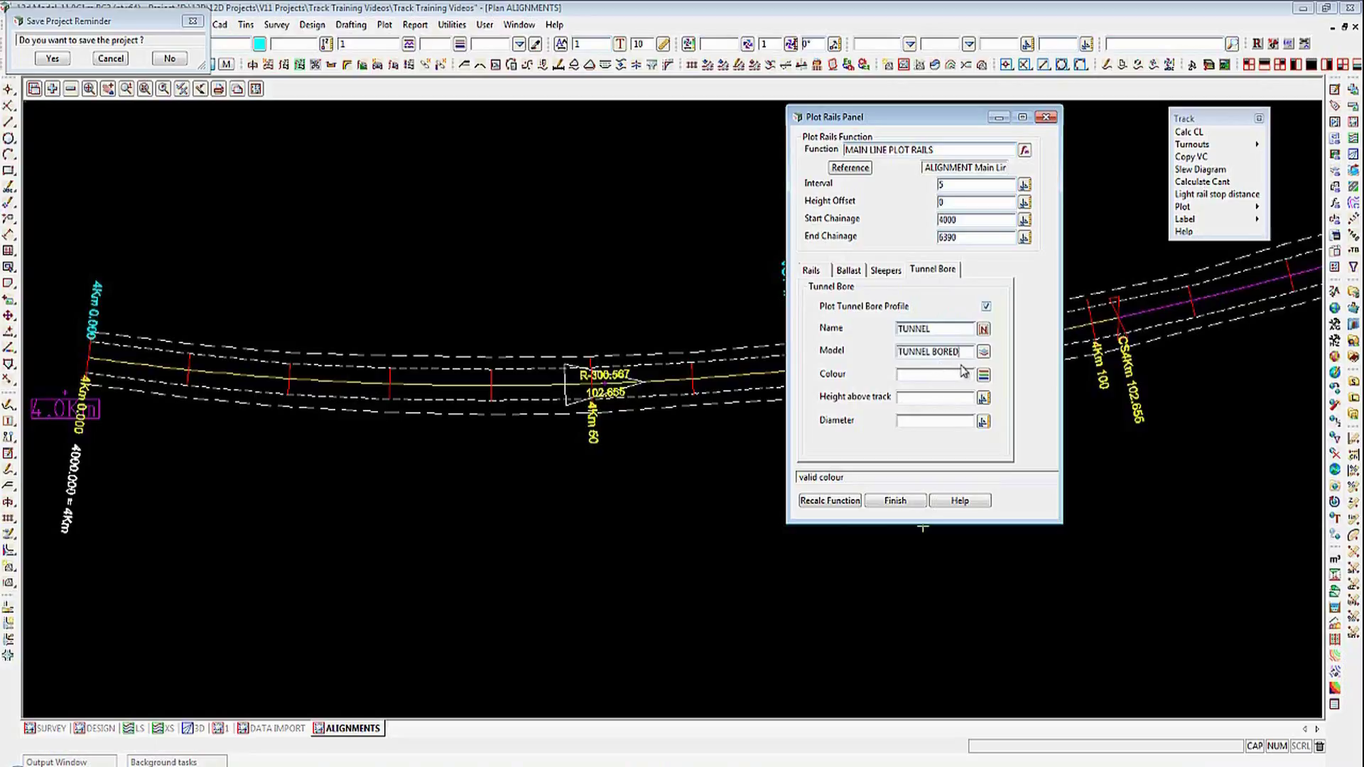
# Step: Set the tunnel bore's colour to magenta, height above track to 2.5 and diameter to 3.25, and recalculate the function
pyautogui.click(983, 377)
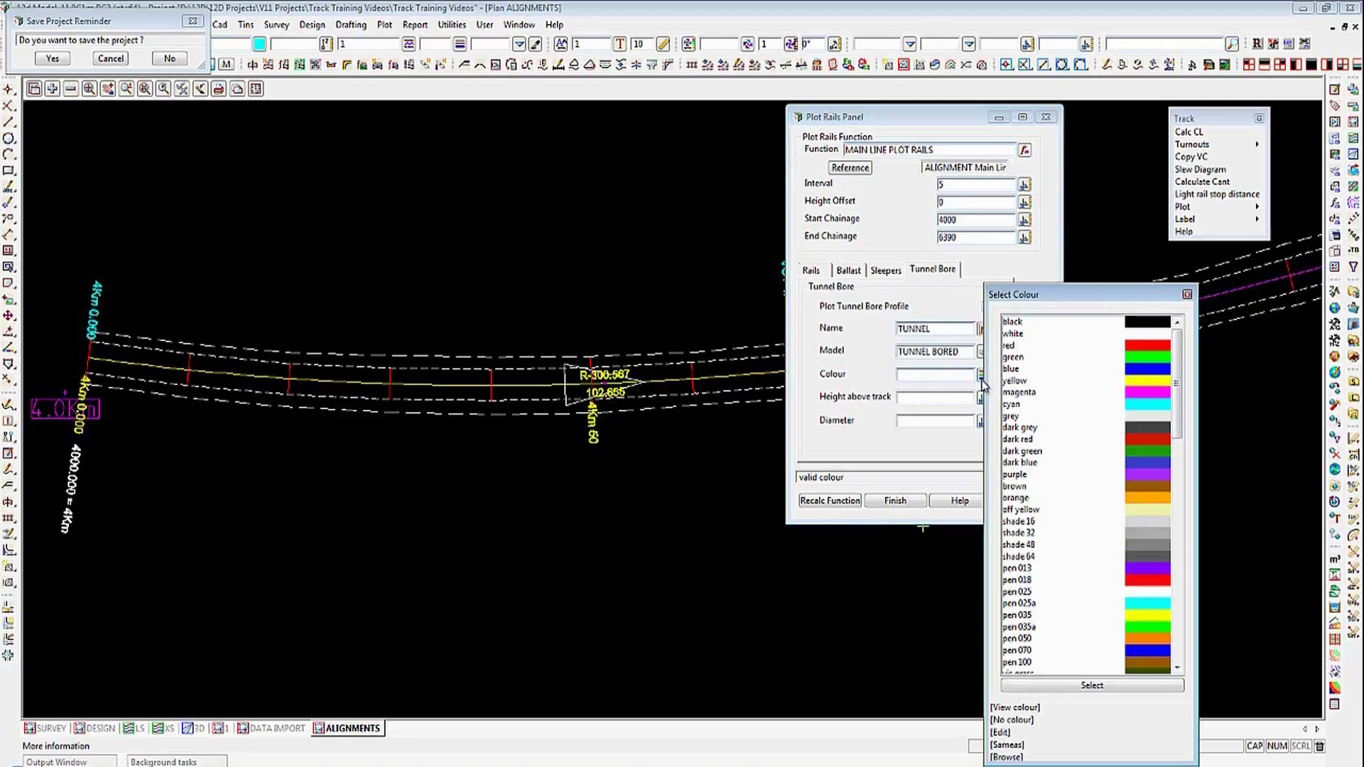
pyautogui.doubleClick(1134, 392)
pyautogui.click(929, 398)
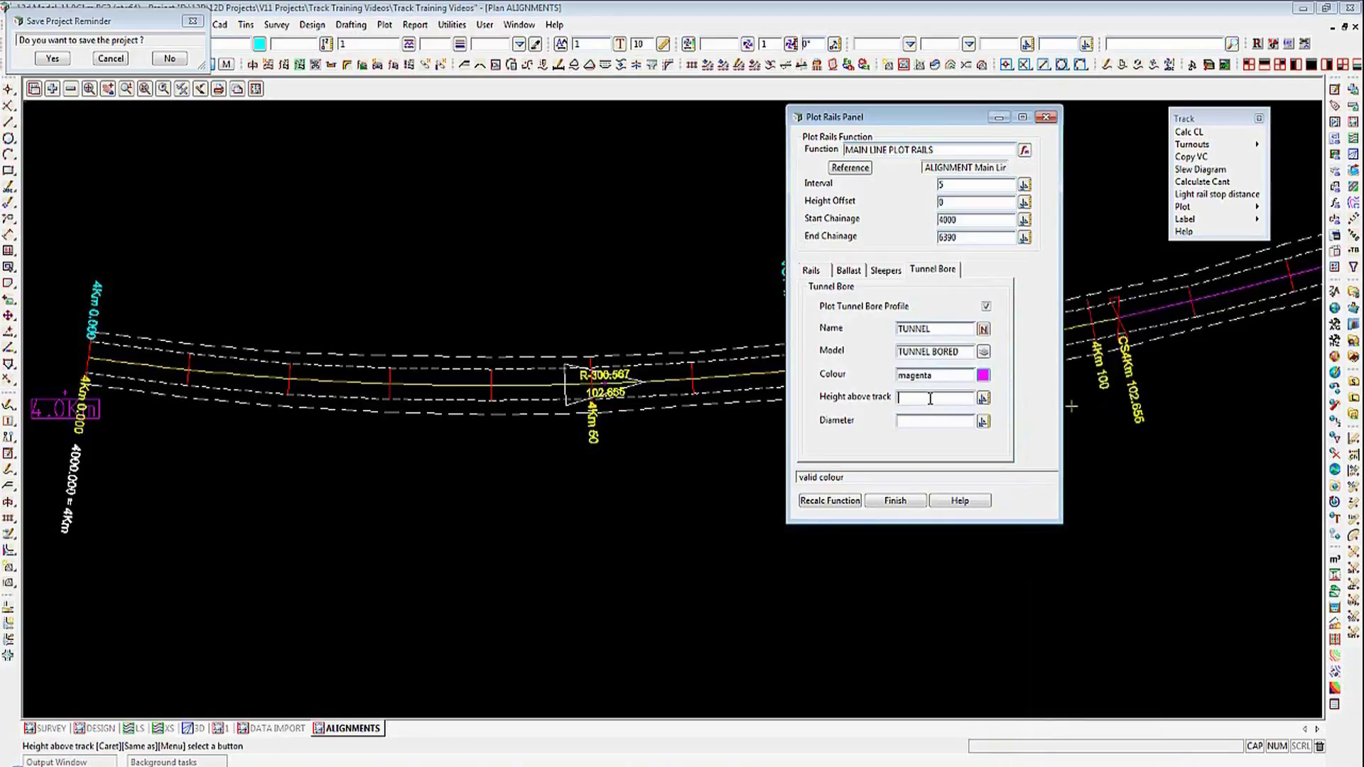
pyautogui.write('2.5')
pyautogui.press('Tab')
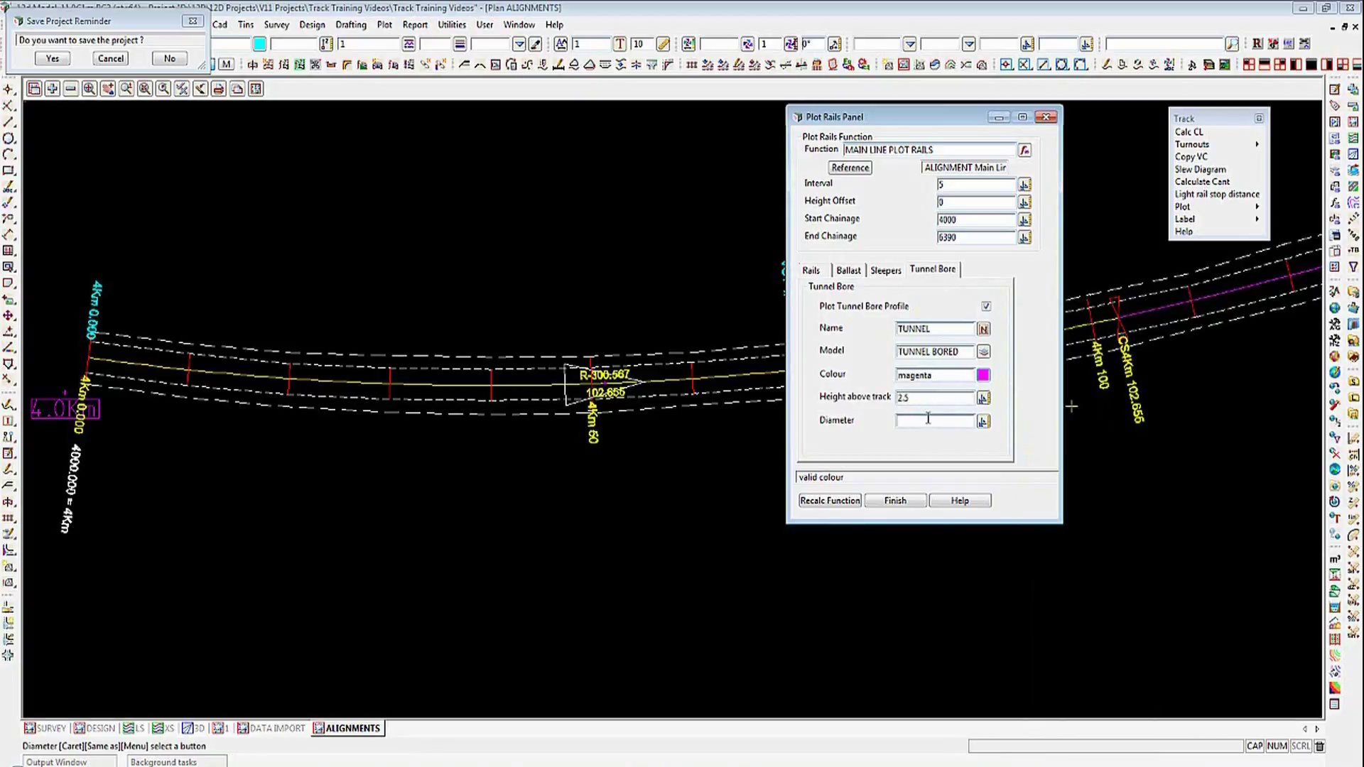
pyautogui.write('3.25')
pyautogui.click(851, 502)
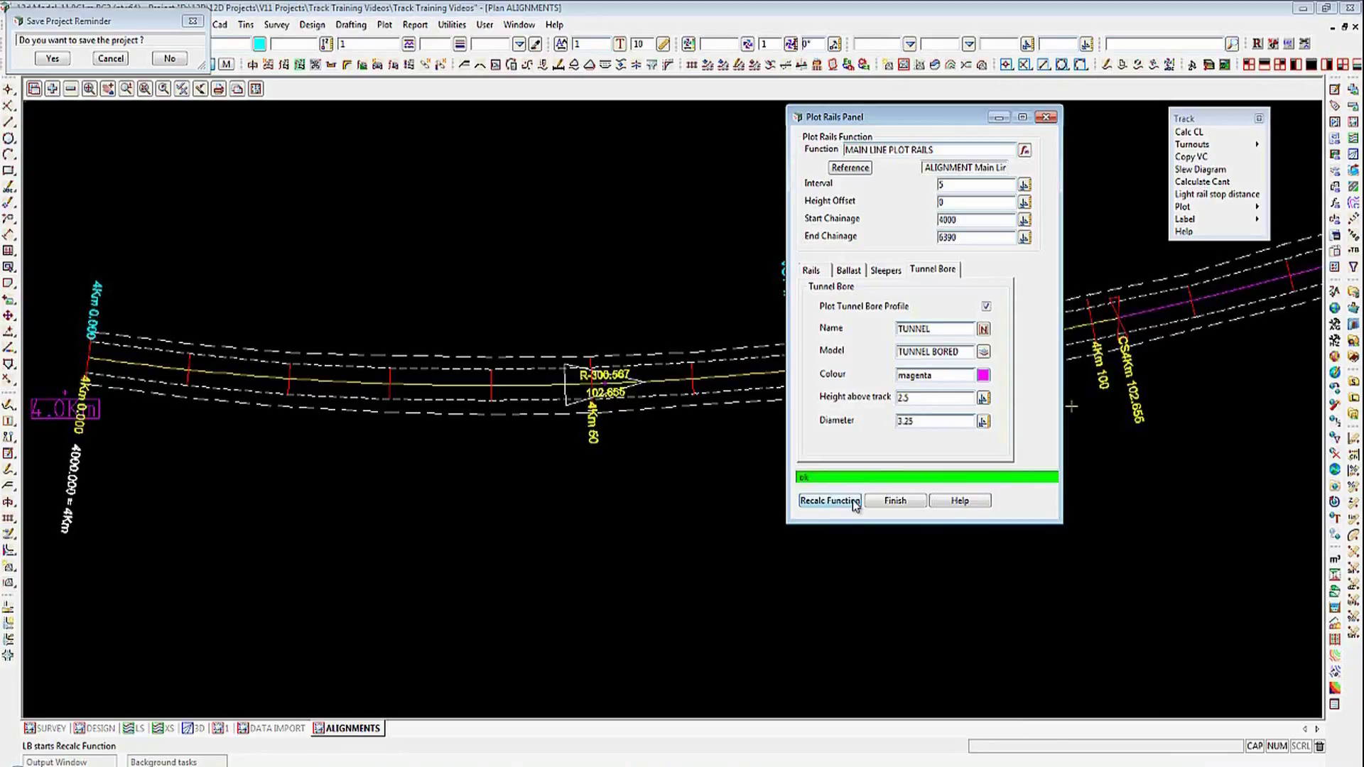
# Step: Add the STR MAIN LINE PLOT RAILS model to the 3D perspective view
pyautogui.click(193, 728)
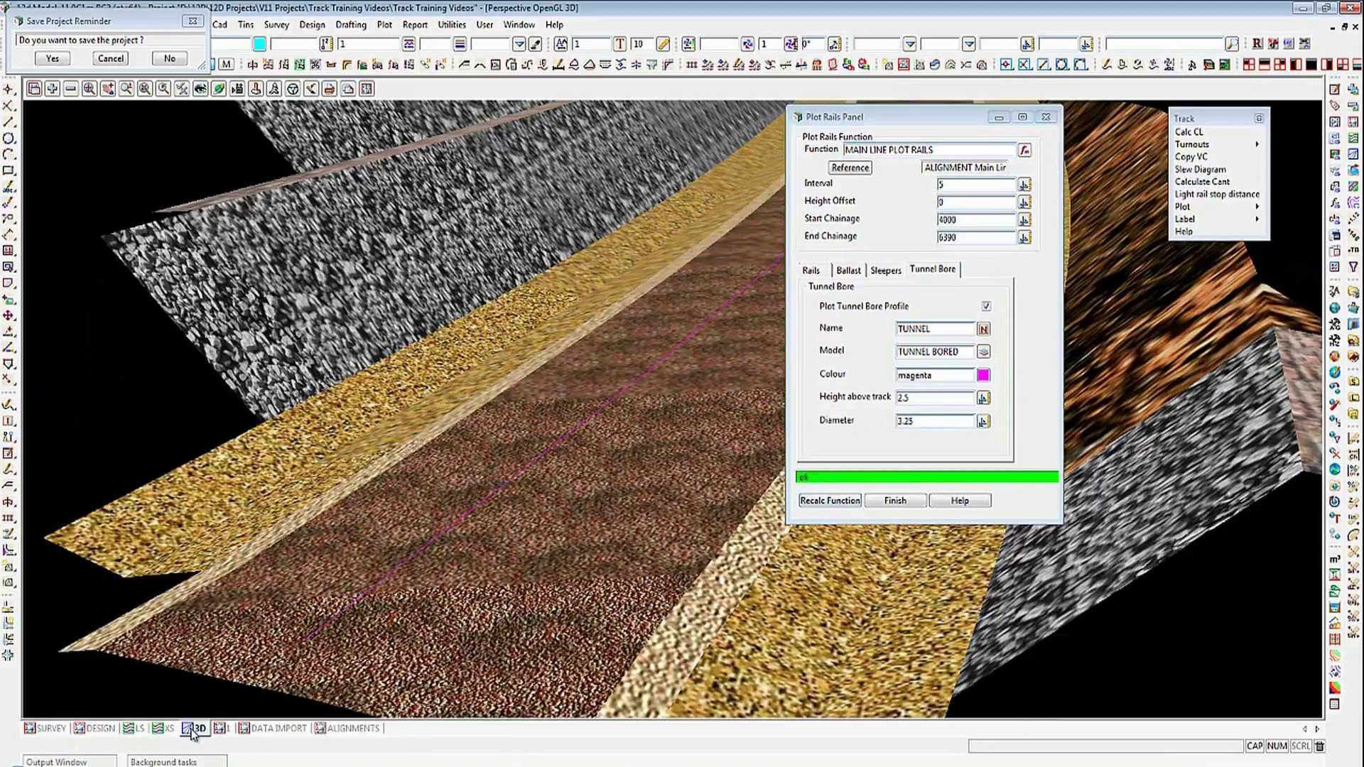
pyautogui.click(53, 89)
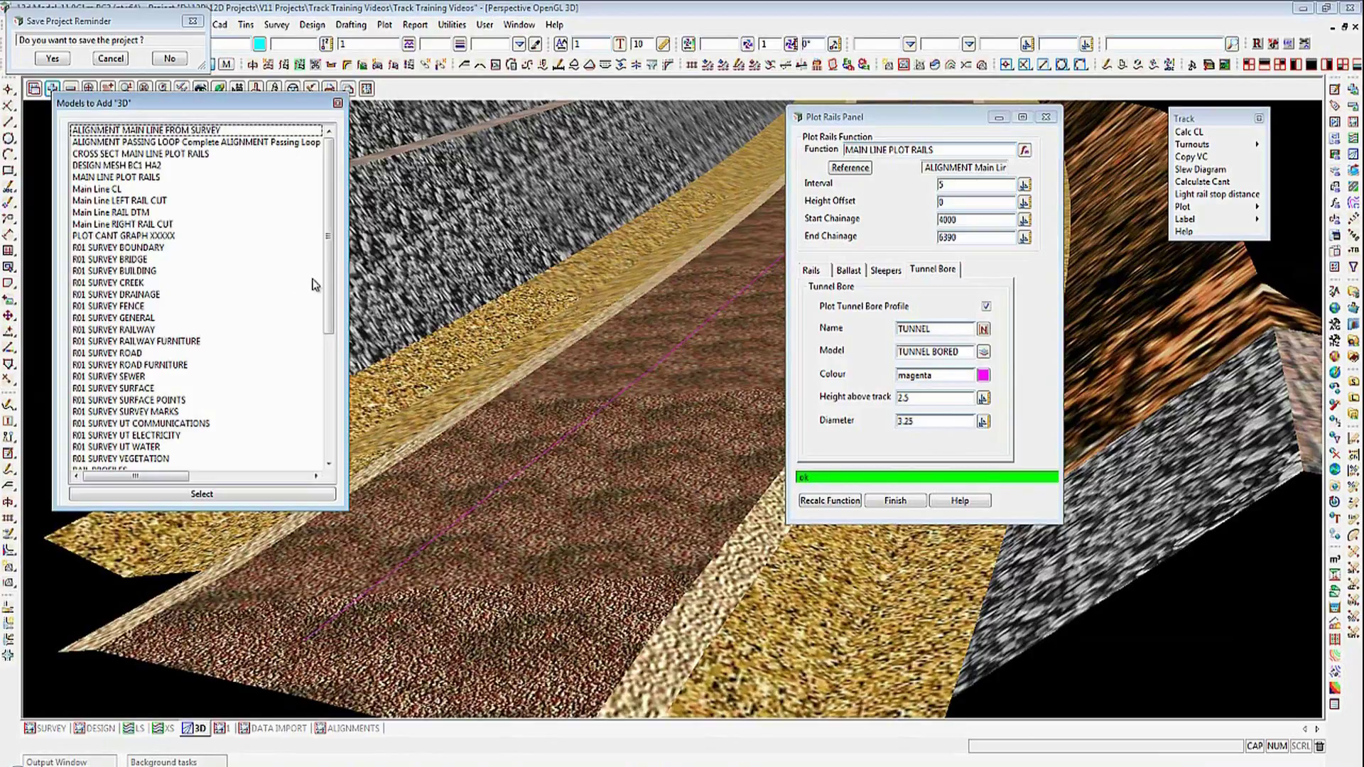
pyautogui.moveTo(326, 289); pyautogui.dragTo(338, 403)
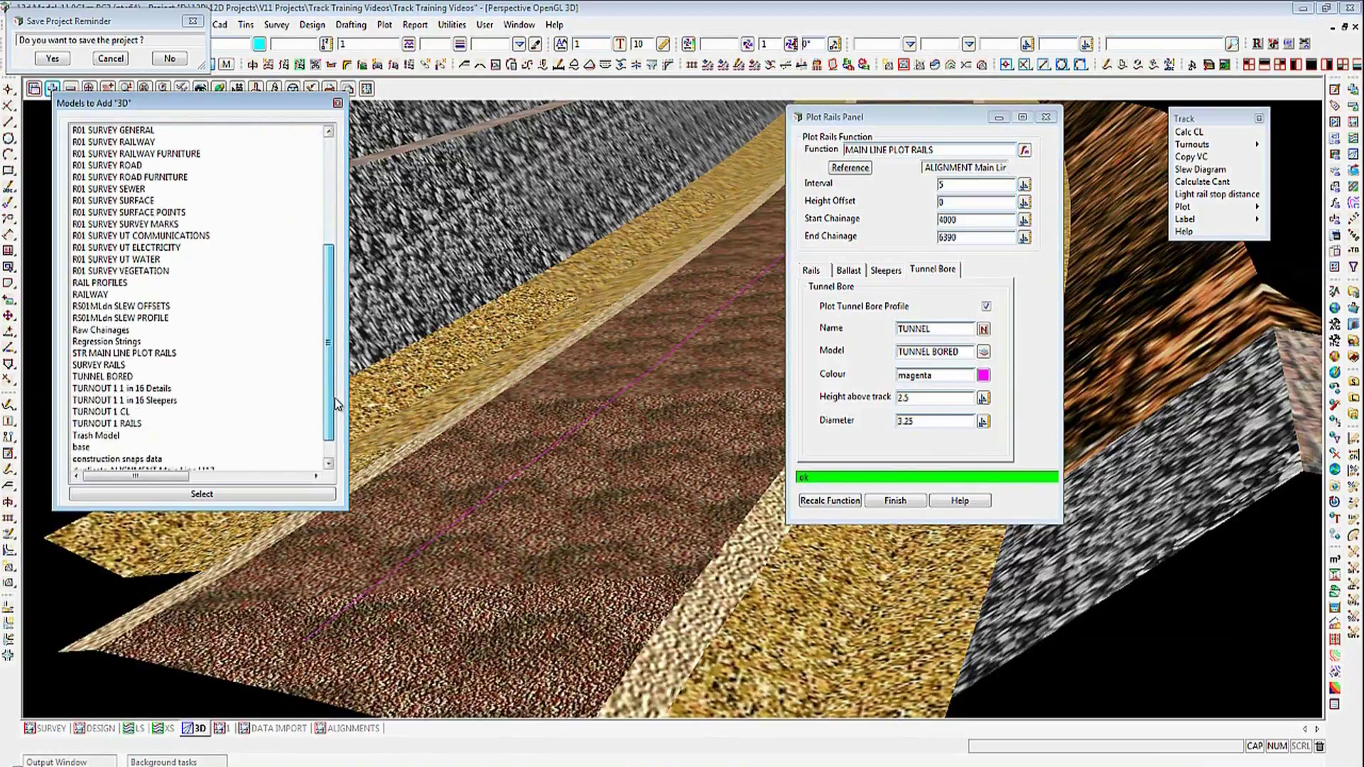
pyautogui.click(145, 354)
pyautogui.doubleClick(144, 354)
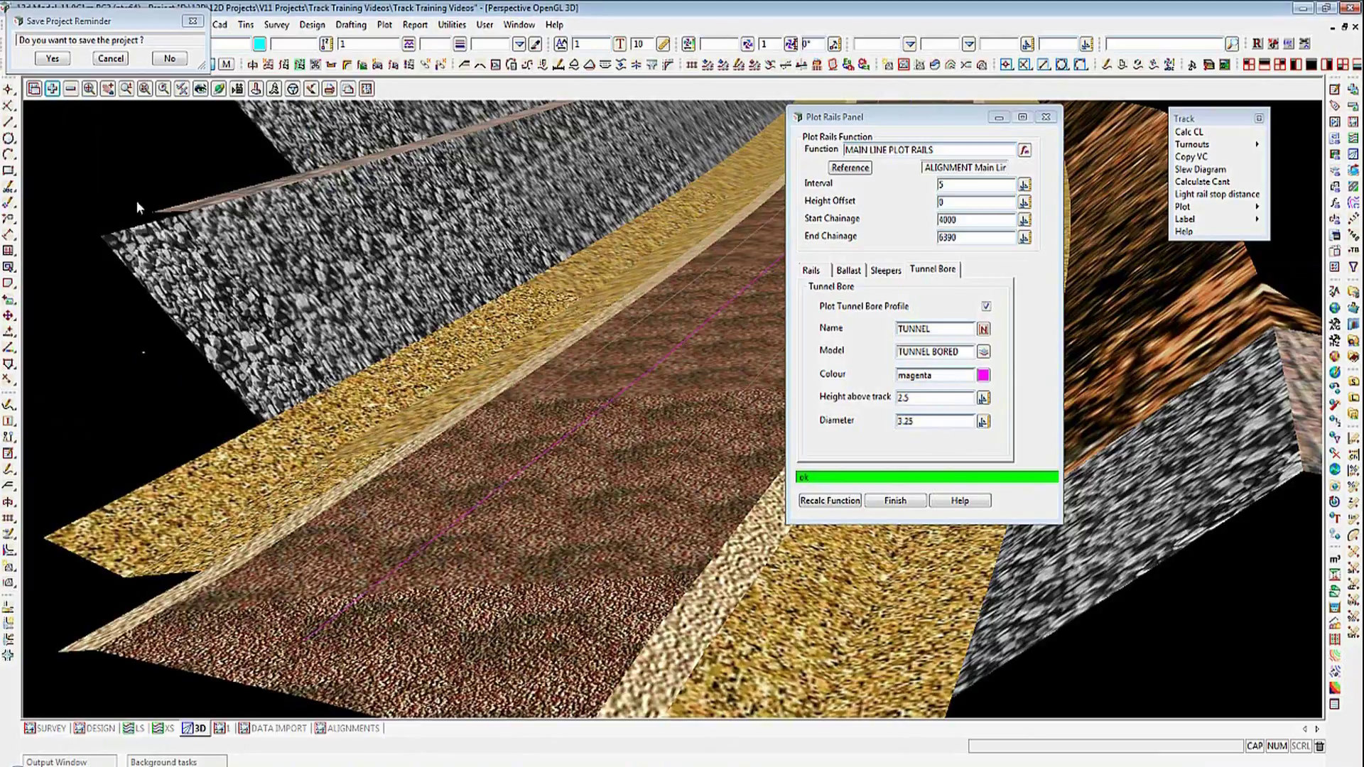
# Step: Add the CROSS SECT MAIN LINE PLOT RAILS and MAIN LINE PLOT RAILS models to the 3D view
pyautogui.click(51, 88)
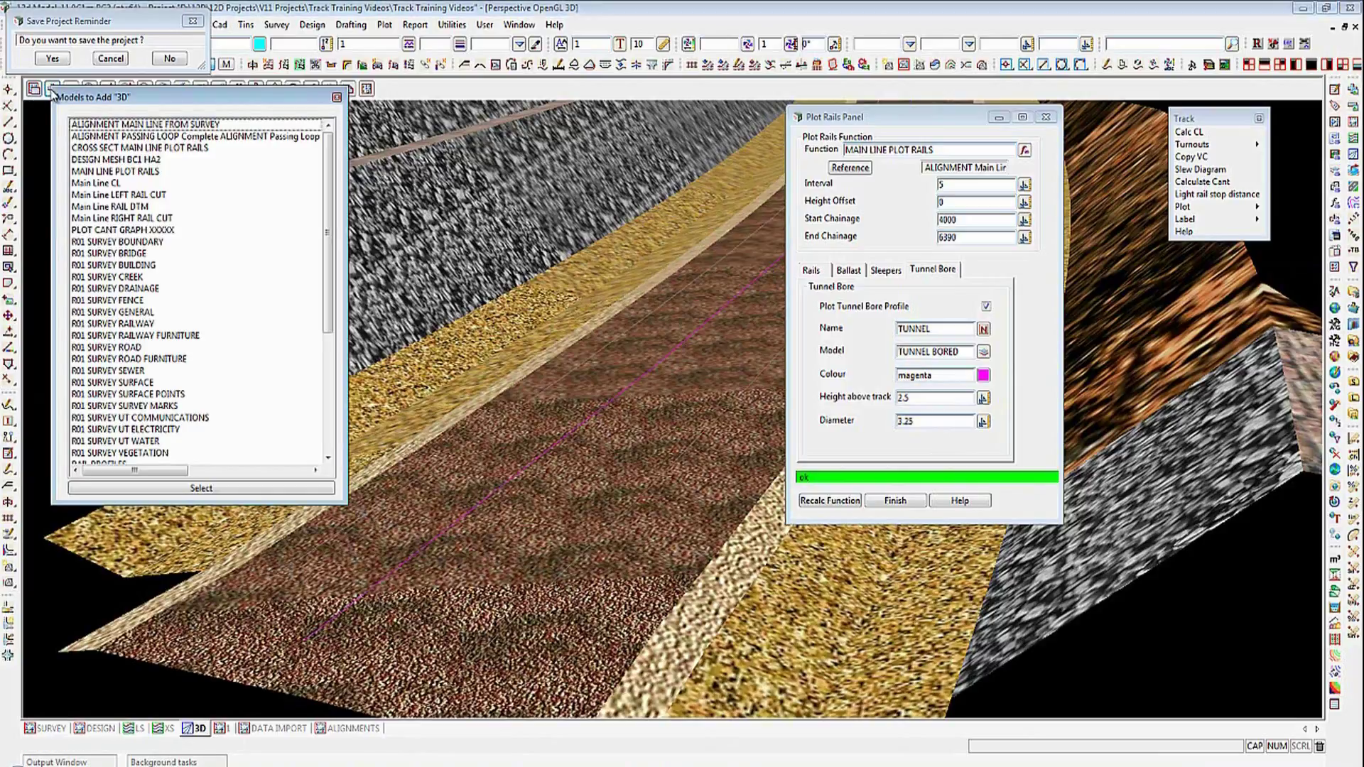
pyautogui.doubleClick(88, 149)
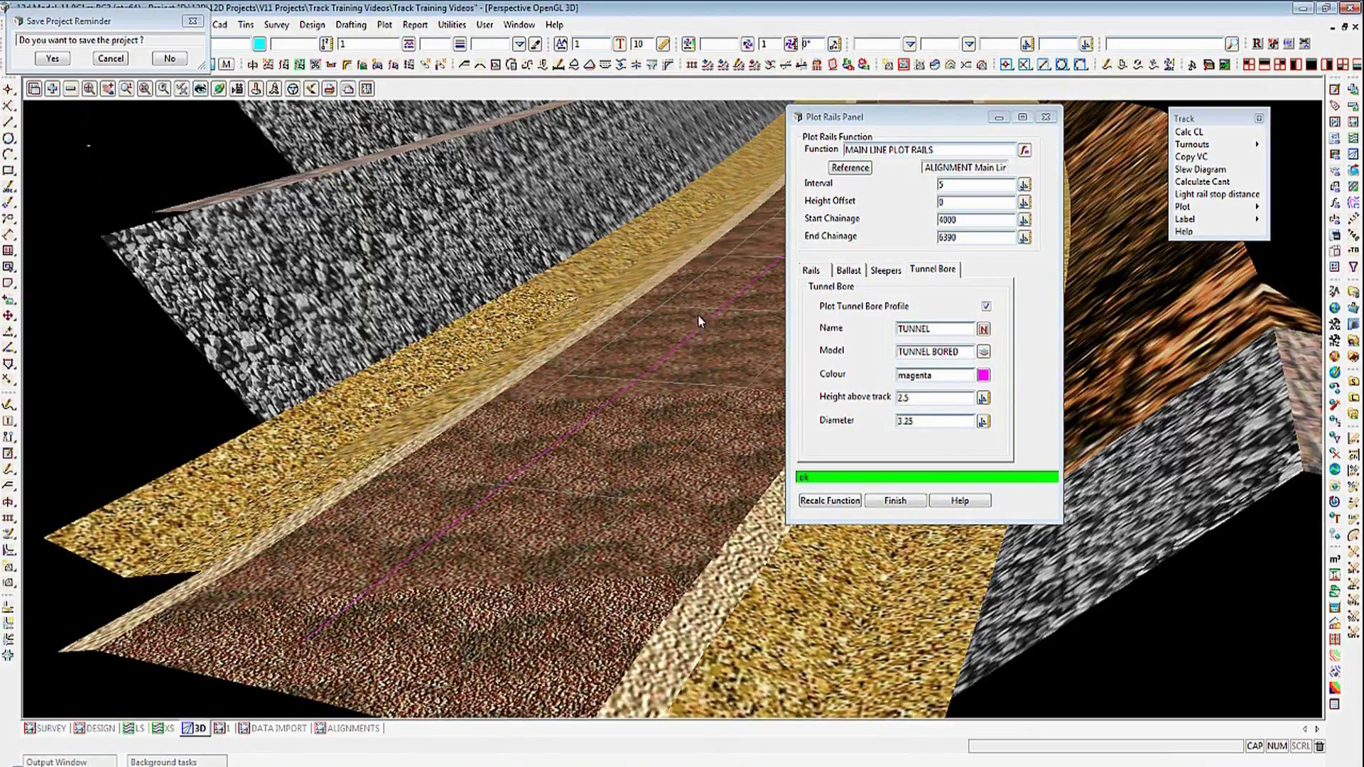
pyautogui.click(52, 88)
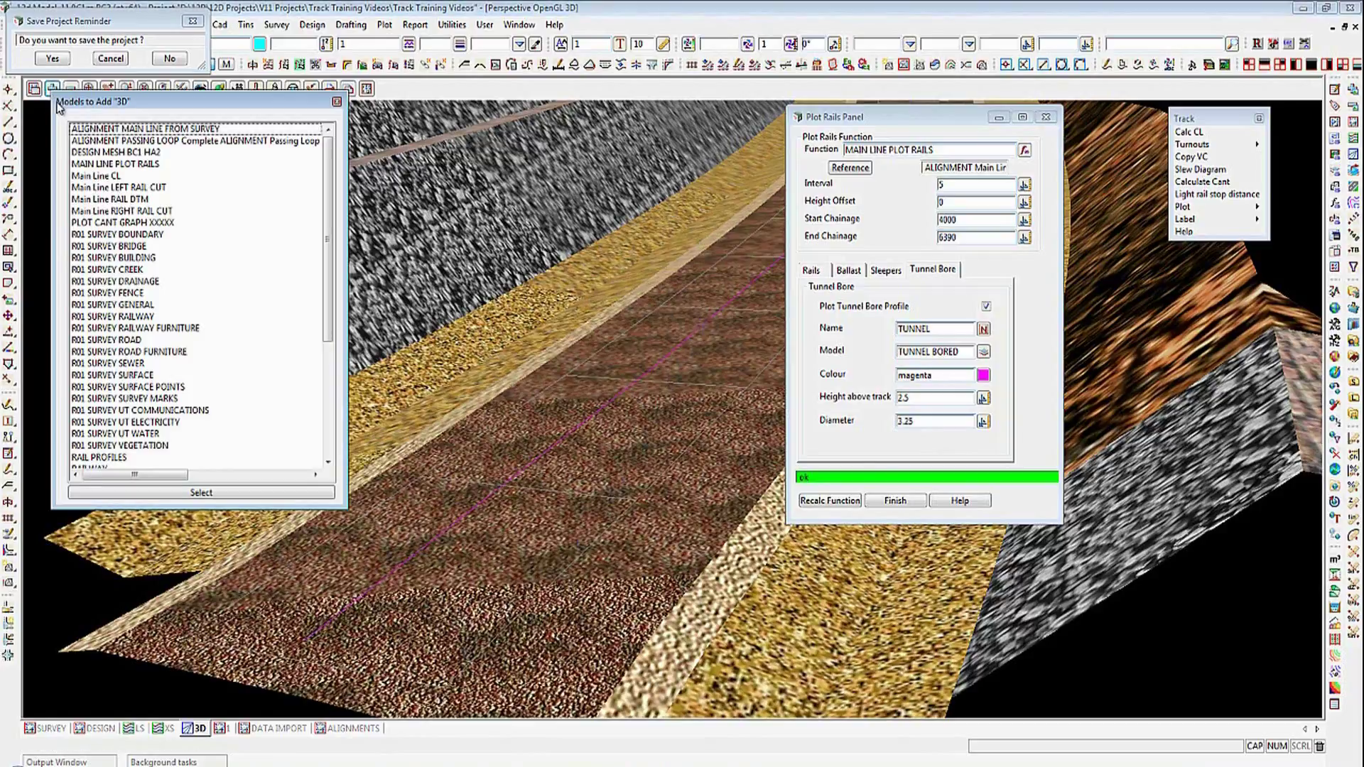
pyautogui.doubleClick(87, 165)
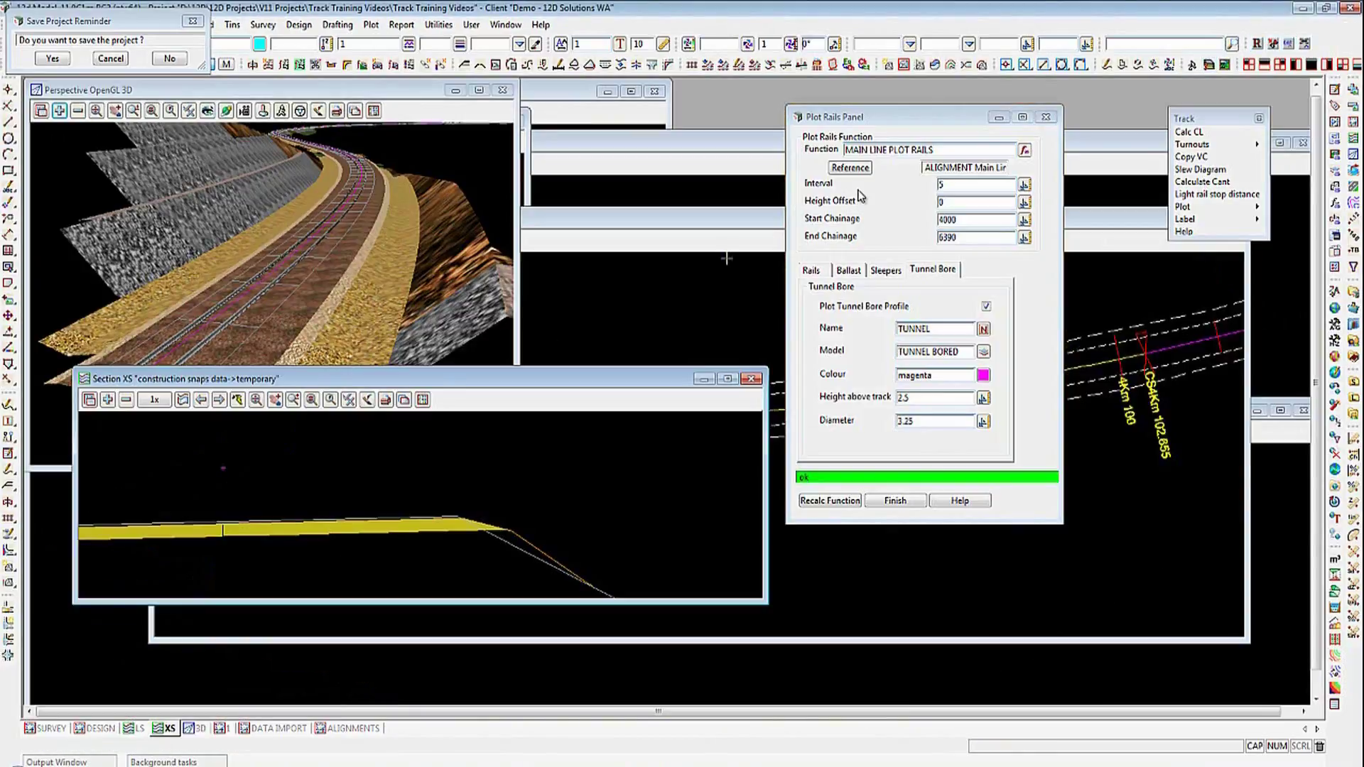
# Step: Enlarge the XS section view, fit the section in it, and add the STR MAIN LINE PLOT RAILS model
pyautogui.click(107, 402)
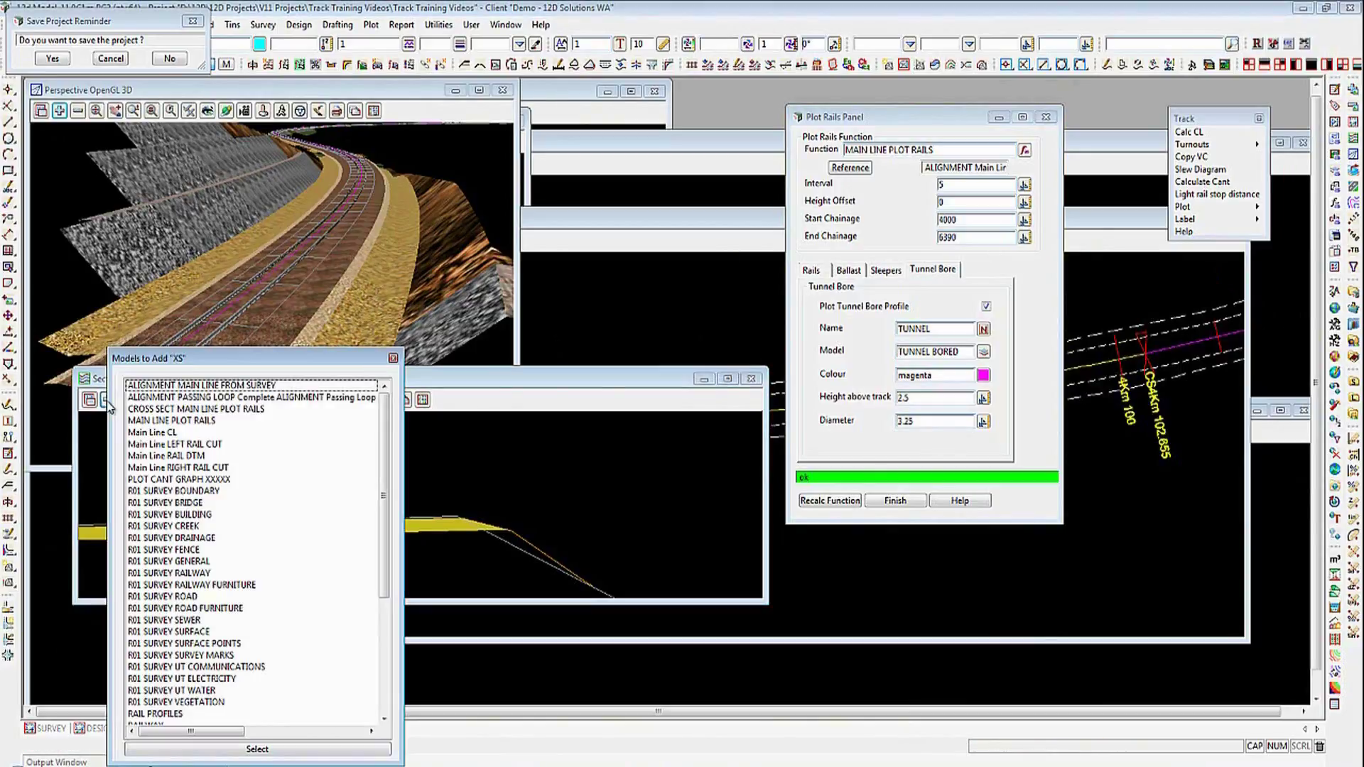
pyautogui.moveTo(342, 360); pyautogui.dragTo(1181, 179)
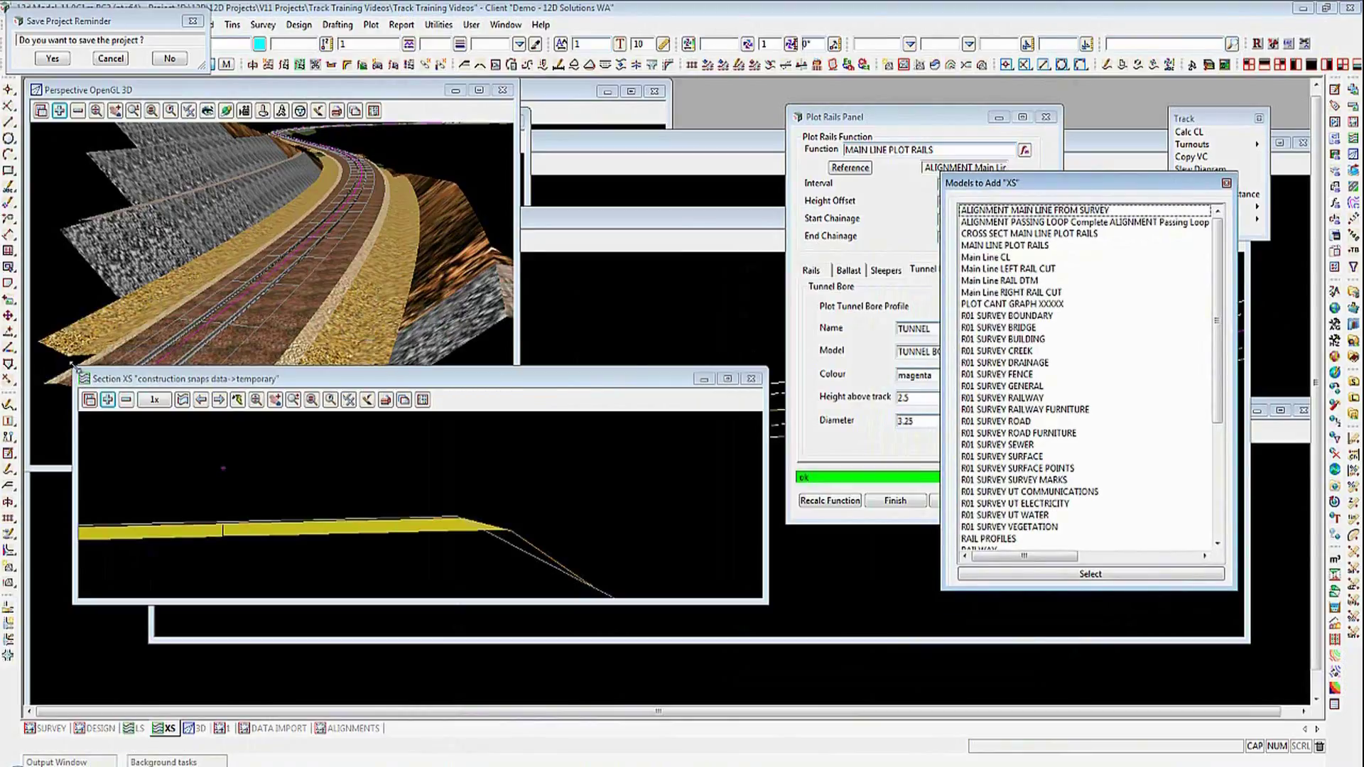
pyautogui.moveTo(74, 366); pyautogui.dragTo(34, 257)
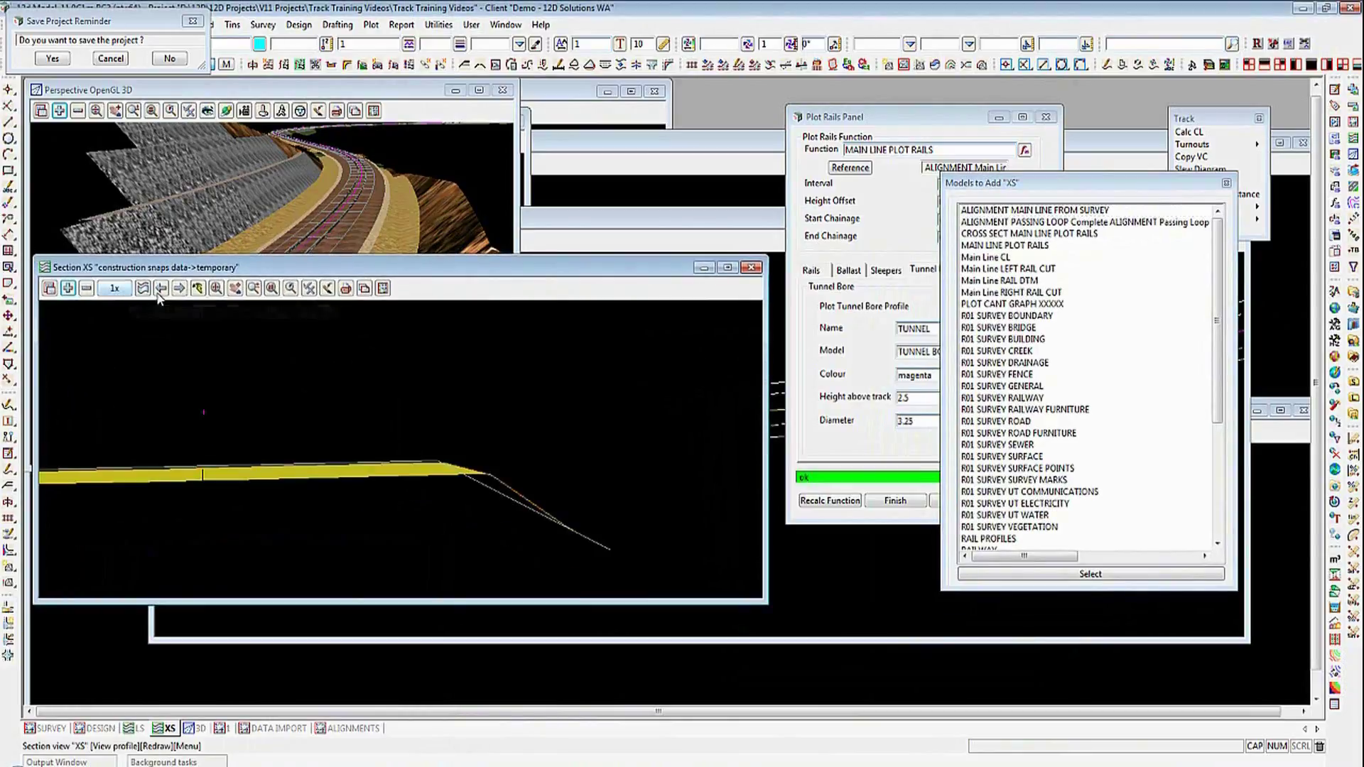
pyautogui.click(235, 289)
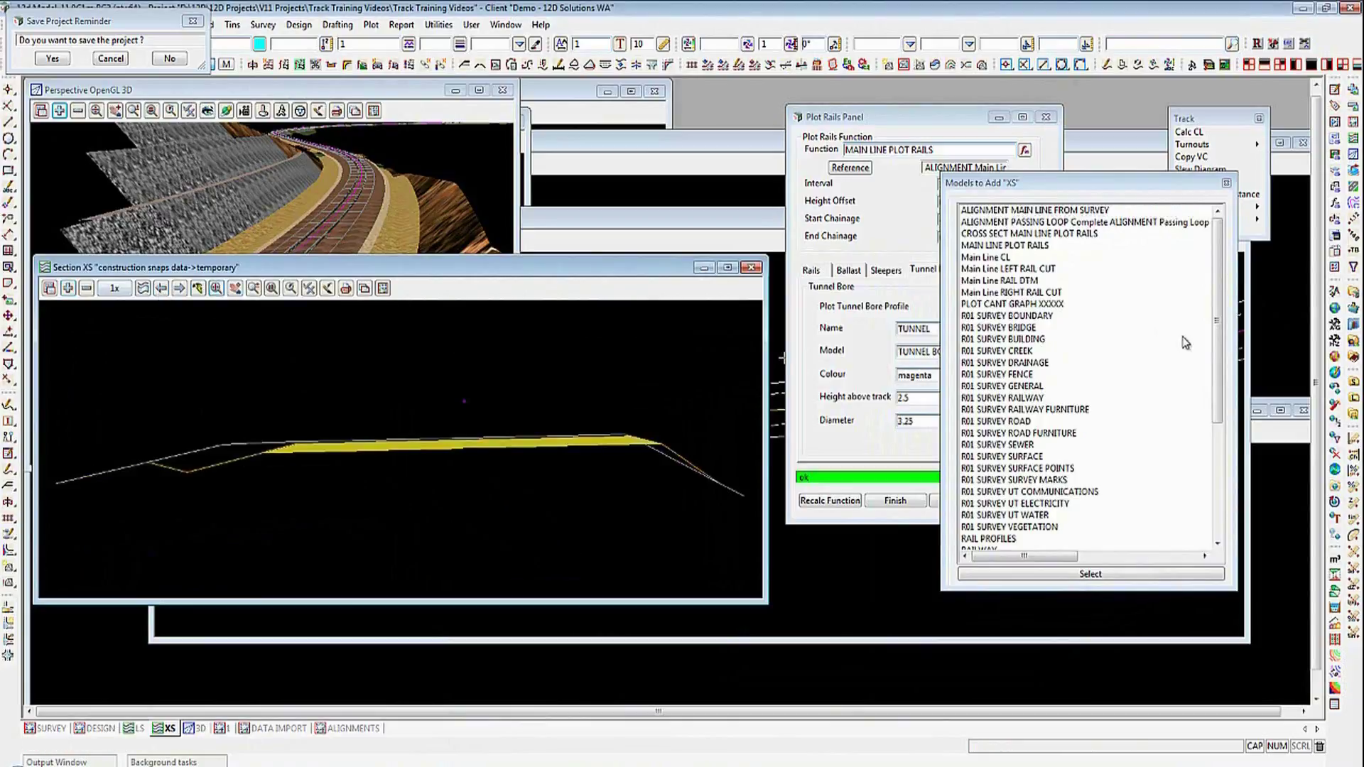
pyautogui.moveTo(1216, 348); pyautogui.dragTo(1223, 485)
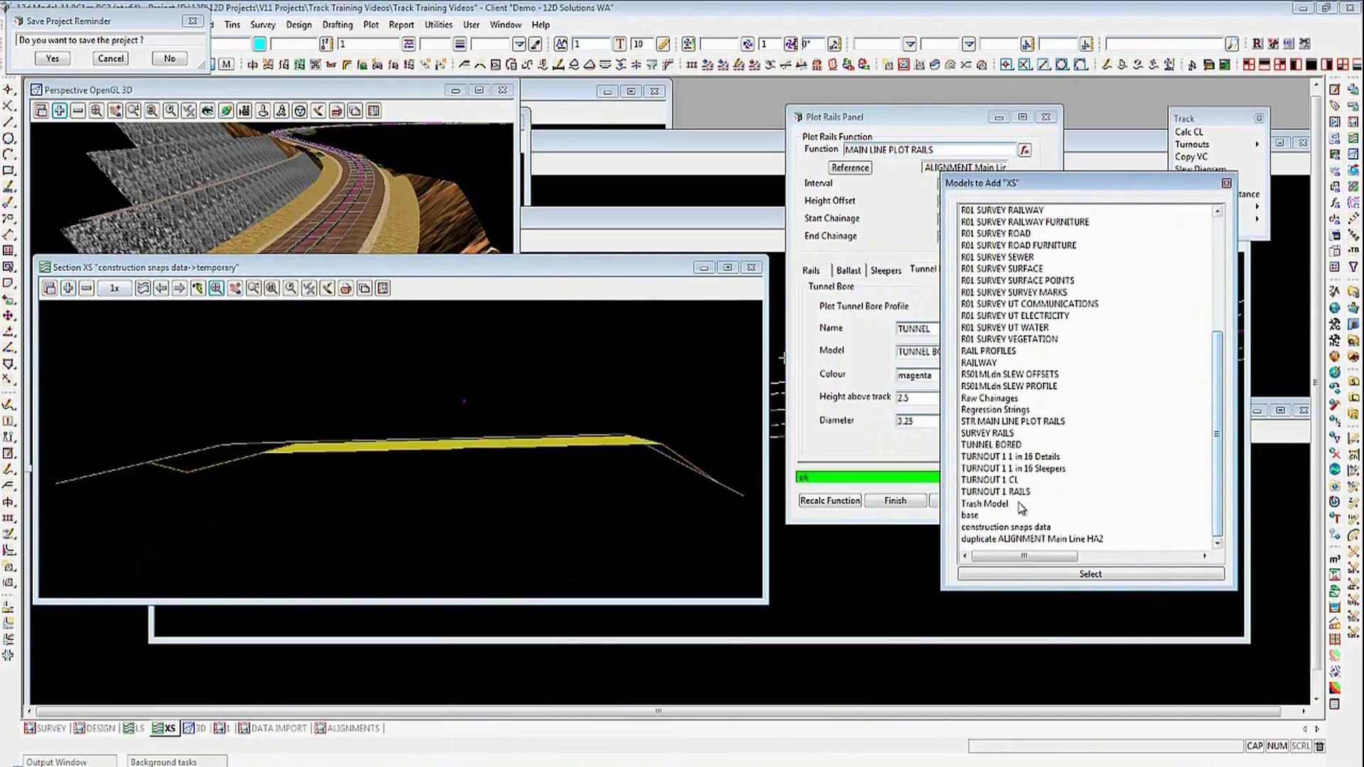
pyautogui.click(1008, 421)
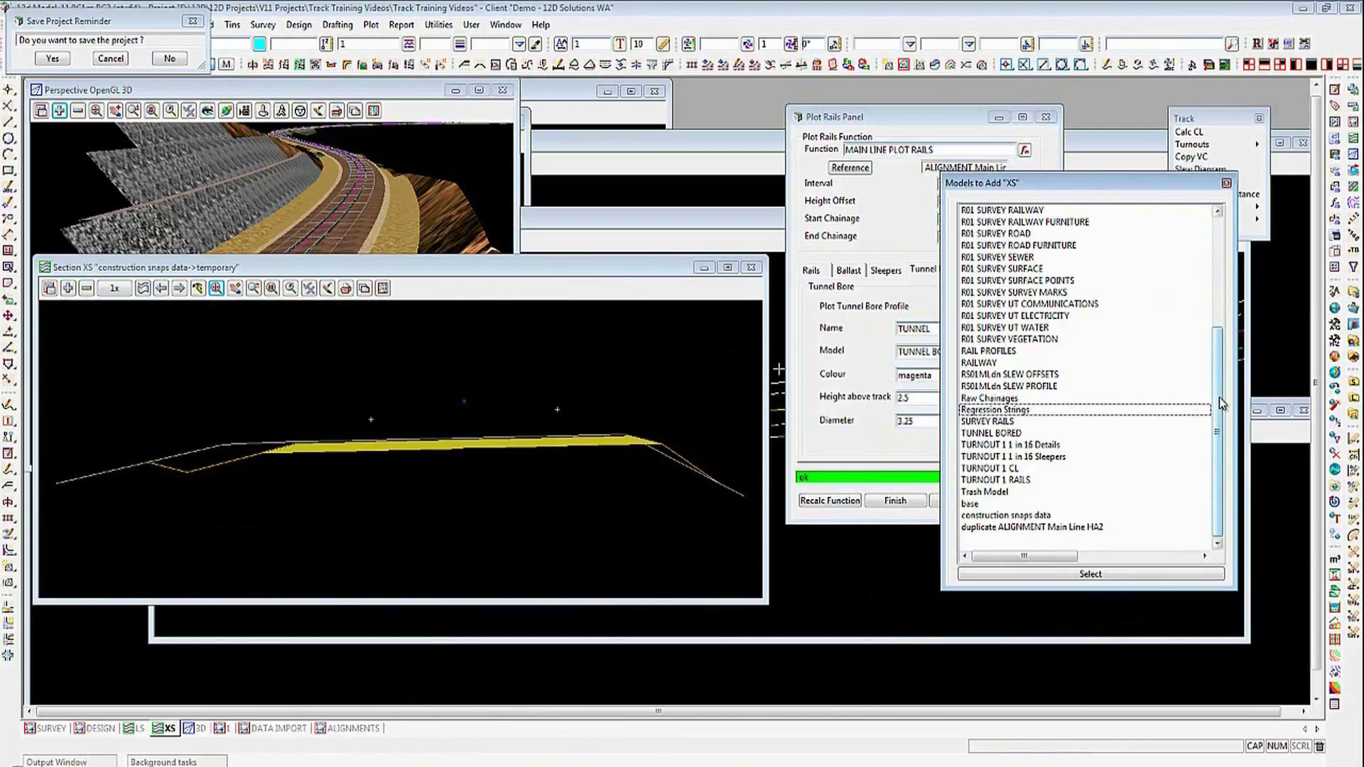
# Step: Add the MAIN LINE PLOT RAILS model to the XS section view to display the rail profiles
pyautogui.moveTo(1222, 405); pyautogui.dragTo(1220, 281)
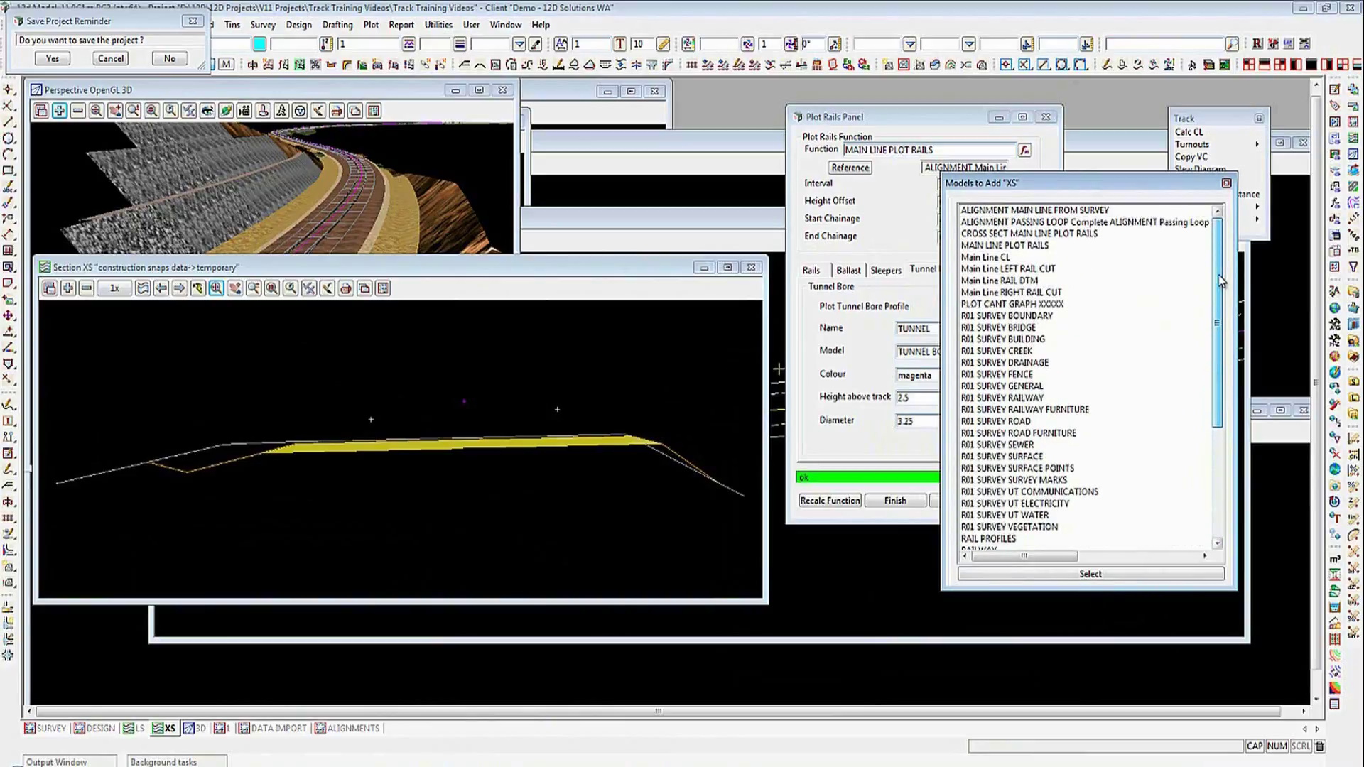
pyautogui.doubleClick(1029, 248)
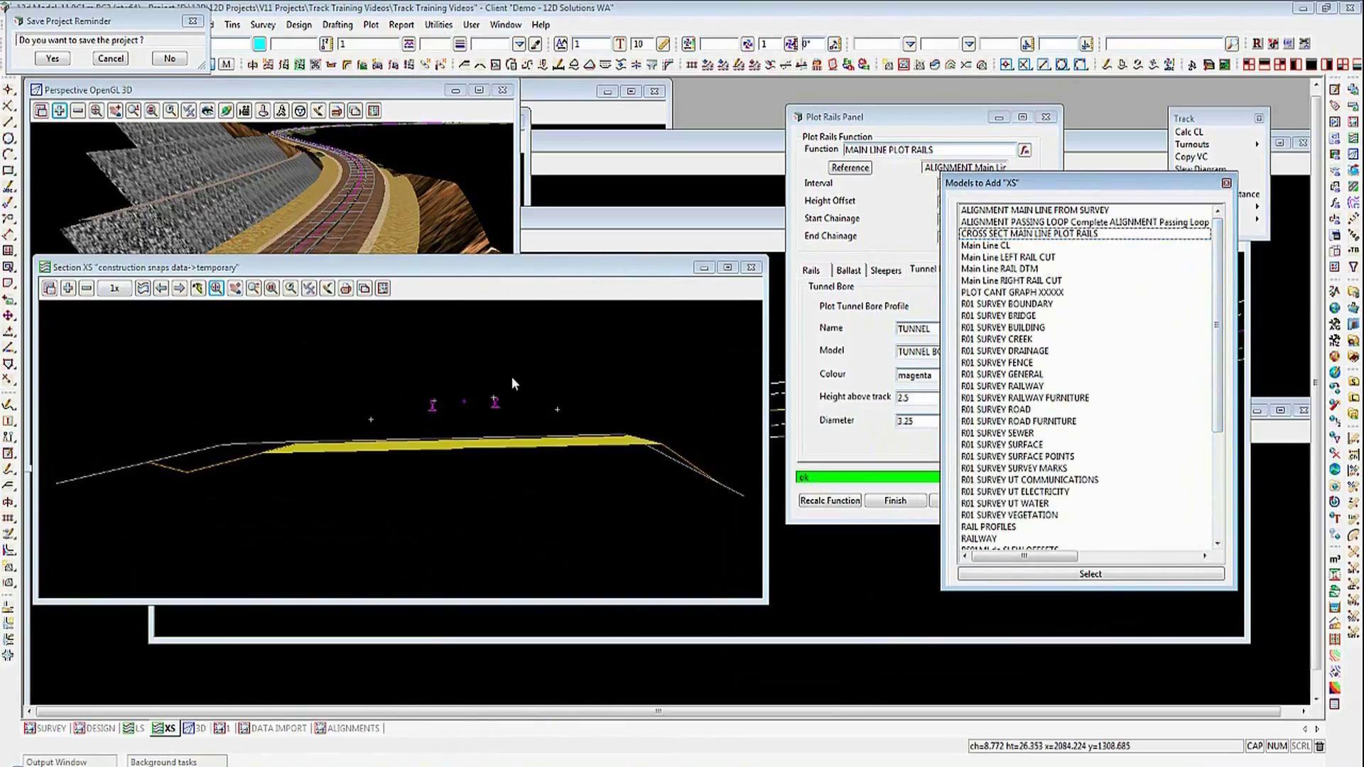
pyautogui.scroll(2, 484, 412)
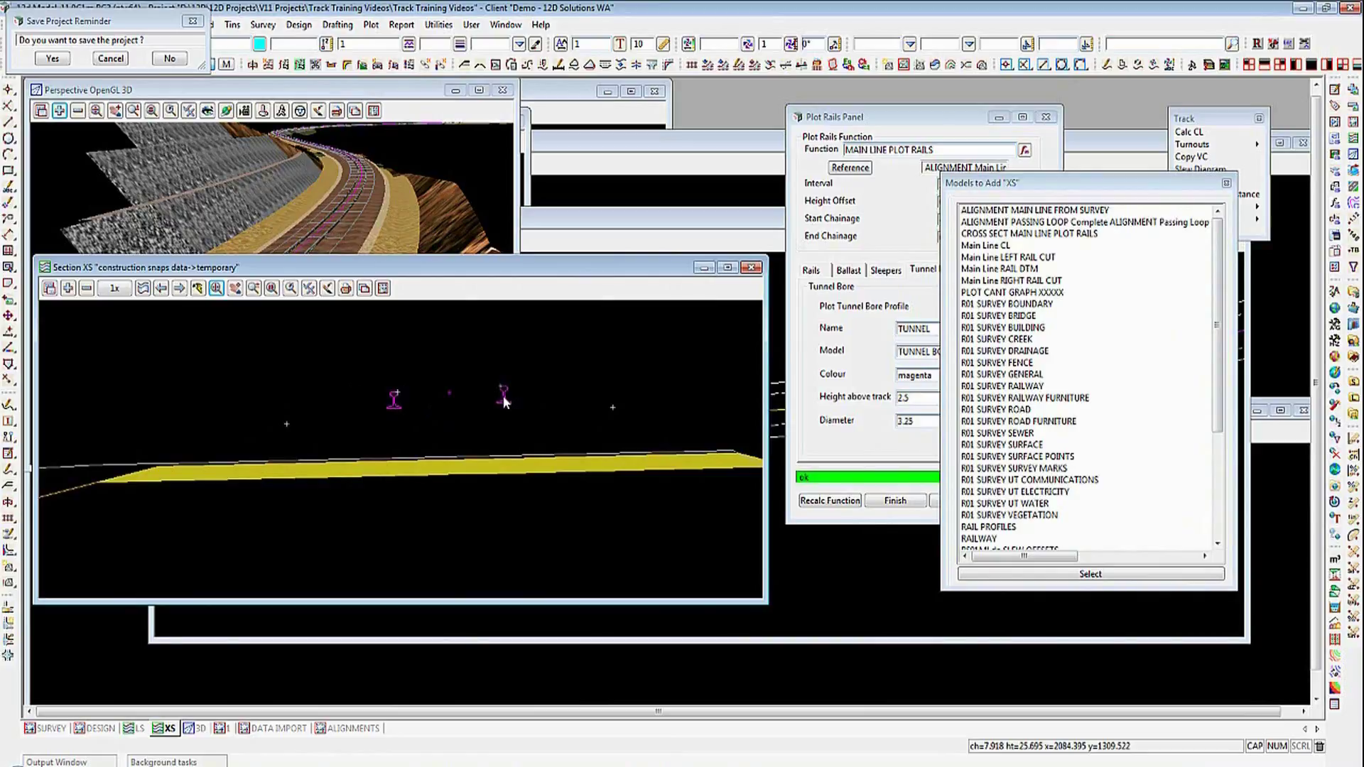
# Step: Maximise the 3D perspective view and add the TUNNEL BORED model to it
pyautogui.doubleClick(328, 88)
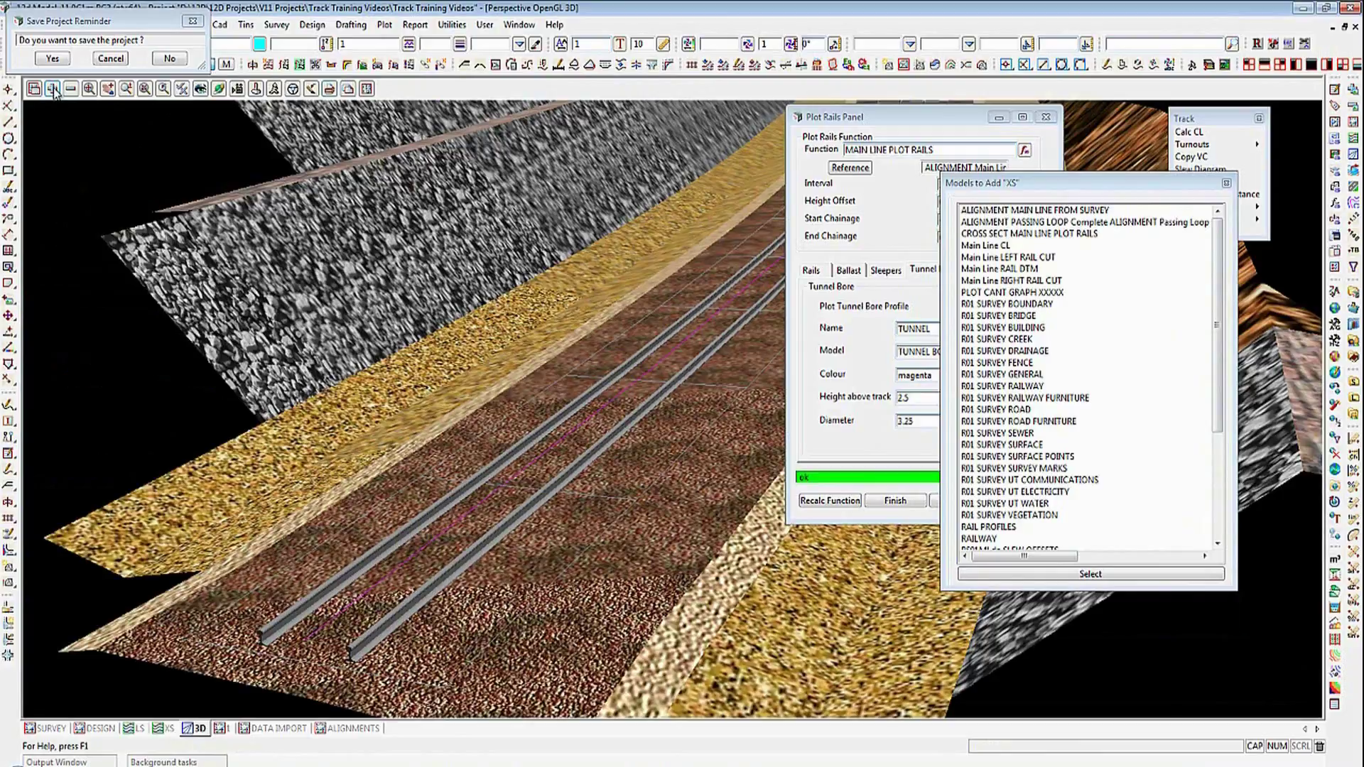
pyautogui.click(52, 88)
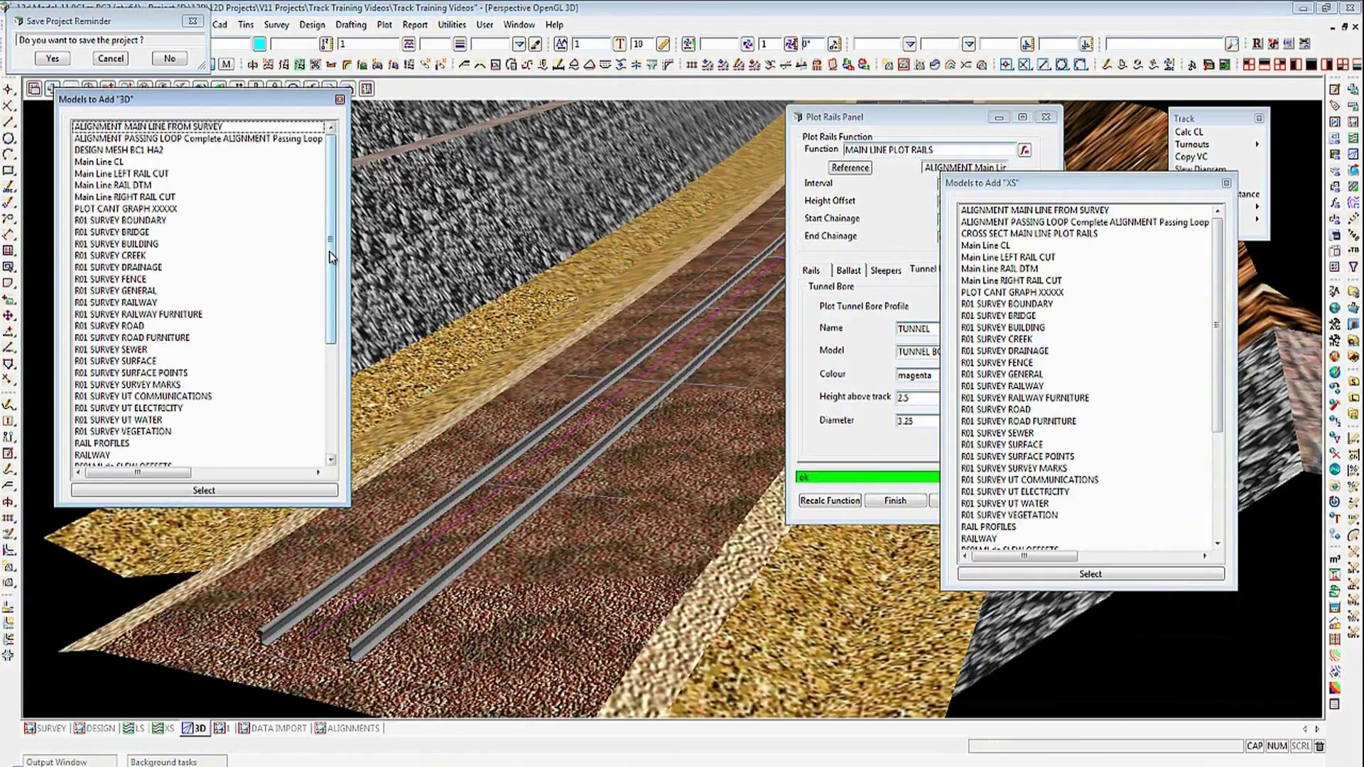
pyautogui.moveTo(333, 275); pyautogui.dragTo(334, 384)
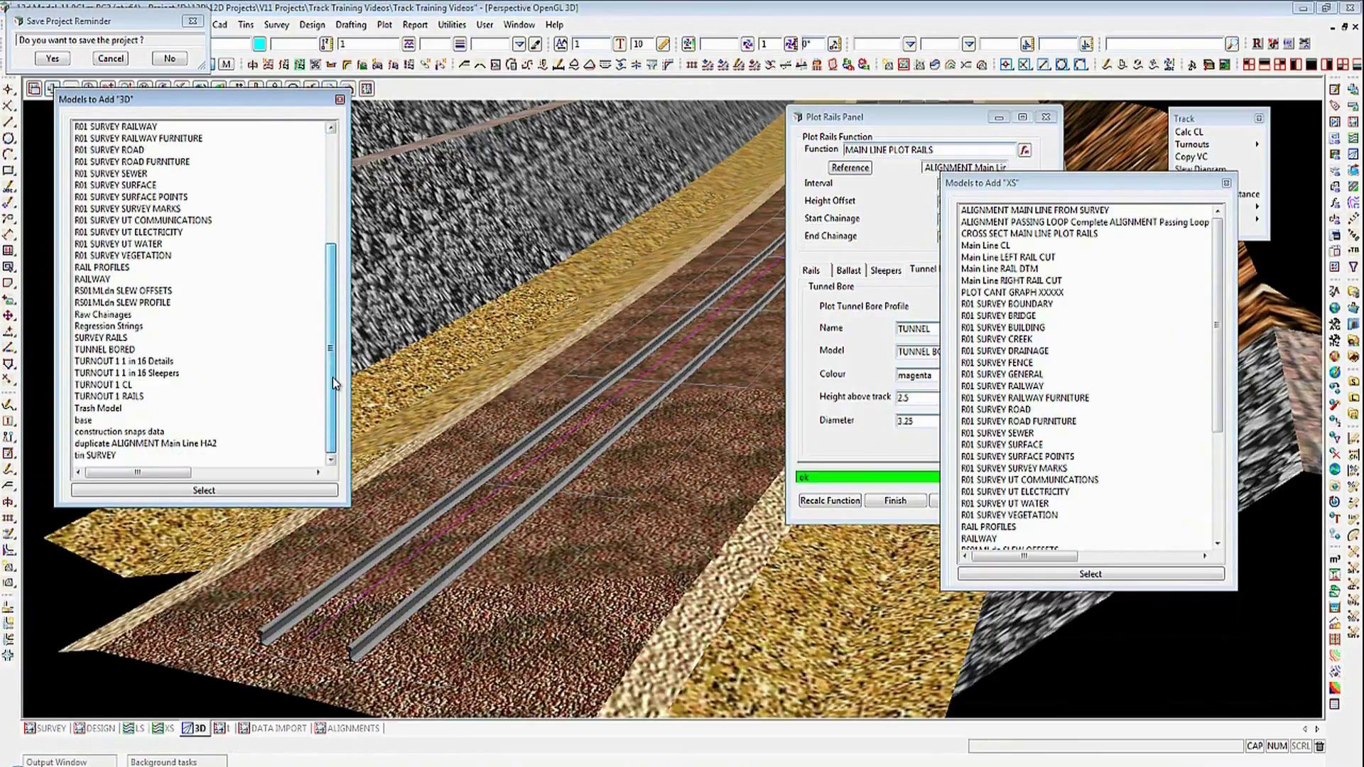
pyautogui.click(105, 349)
pyautogui.click(204, 490)
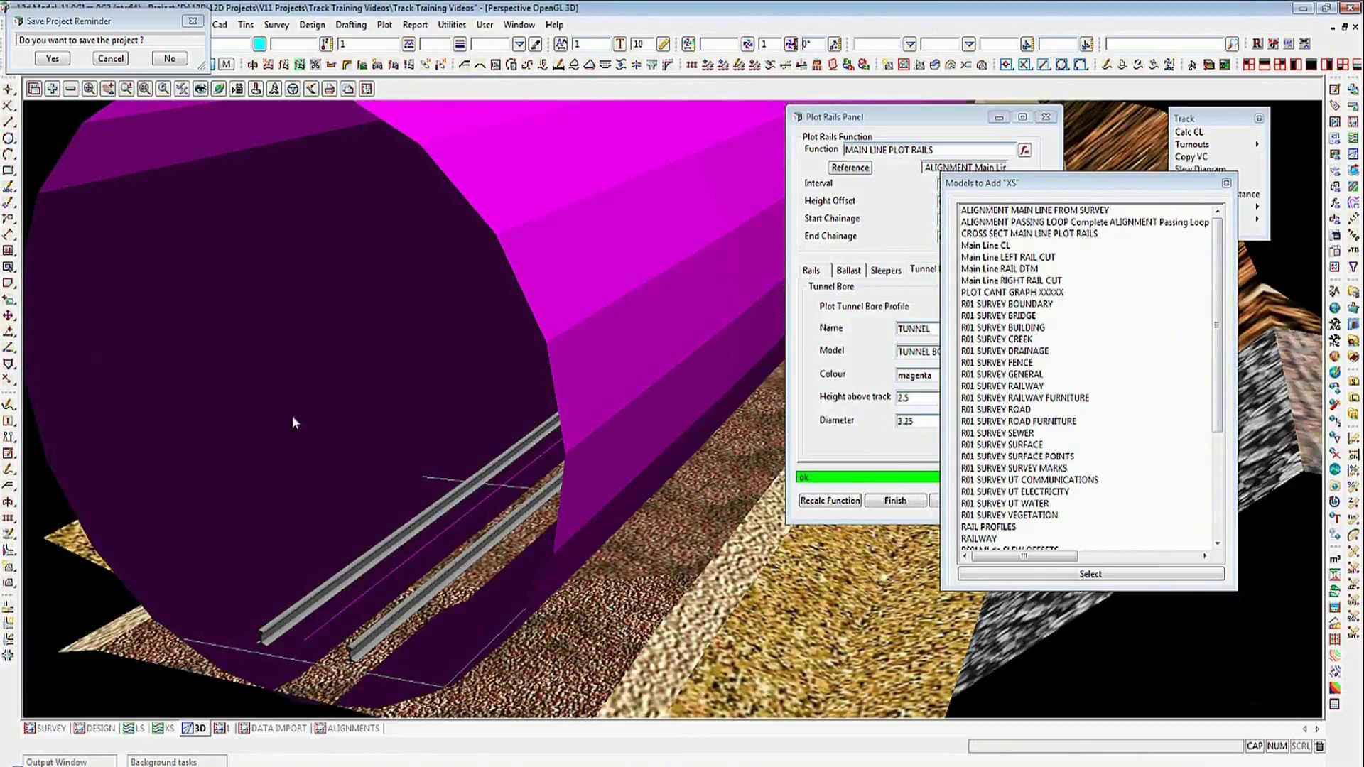
pyautogui.scroll(3, 482, 475)
pyautogui.scroll(-1, 482, 476)
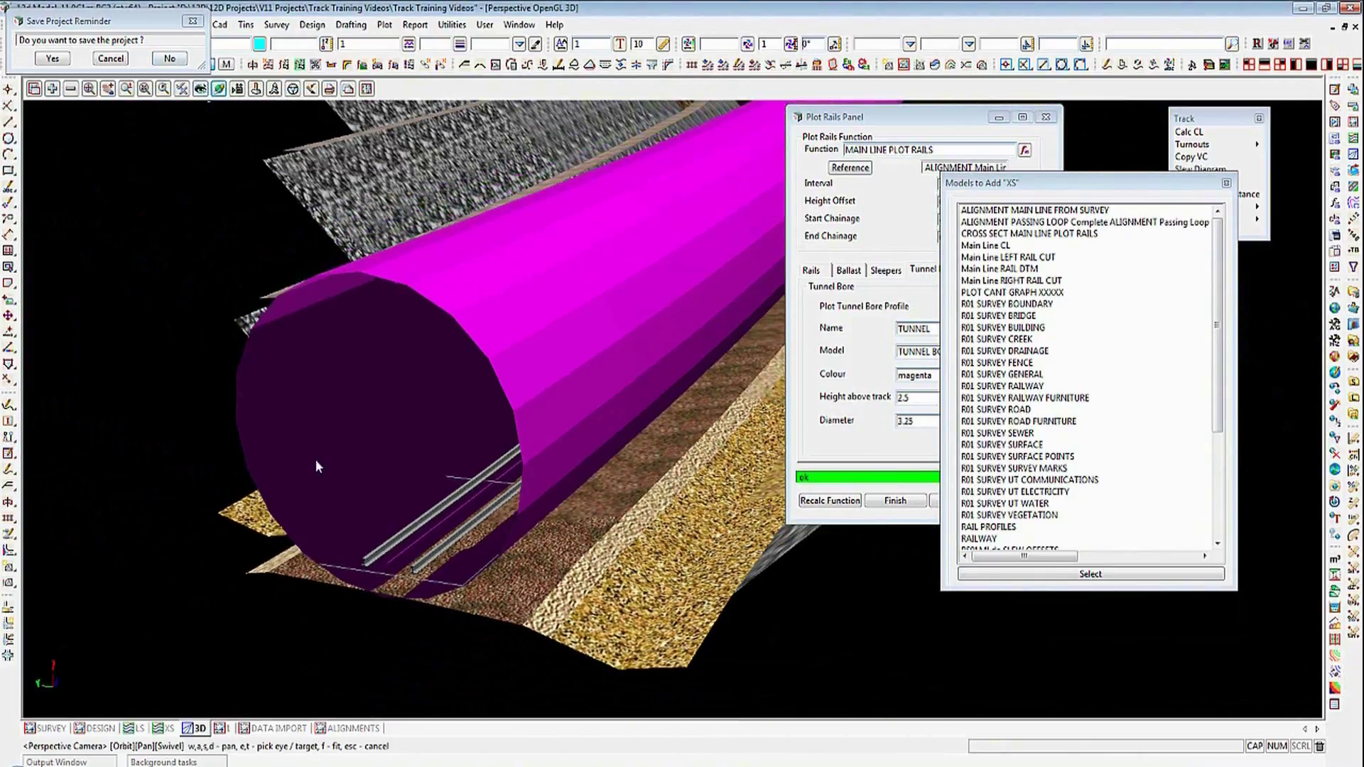
pyautogui.moveTo(315, 459); pyautogui.dragTo(195, 468)
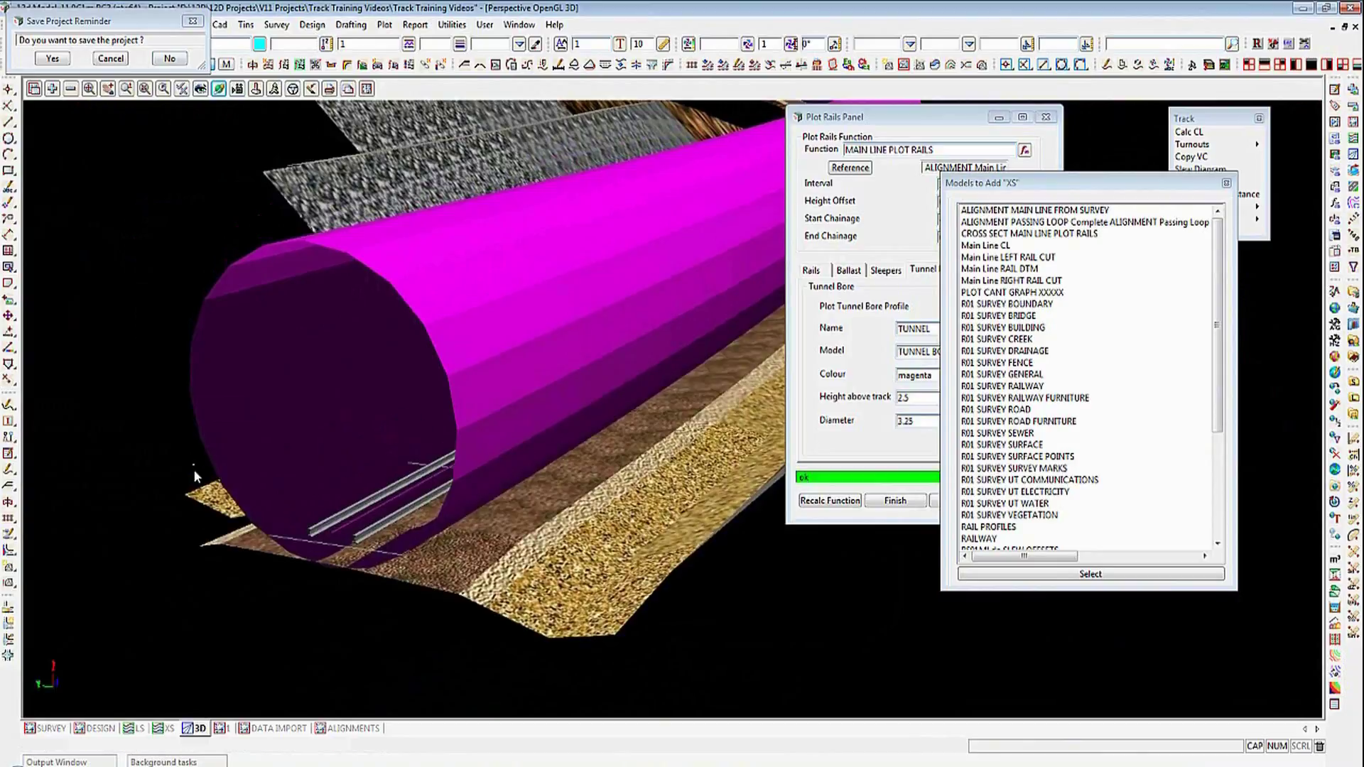
pyautogui.scroll(-1, 195, 469)
# Step: Add the TUNNEL BORED model to the XS section view
pyautogui.click(153, 730)
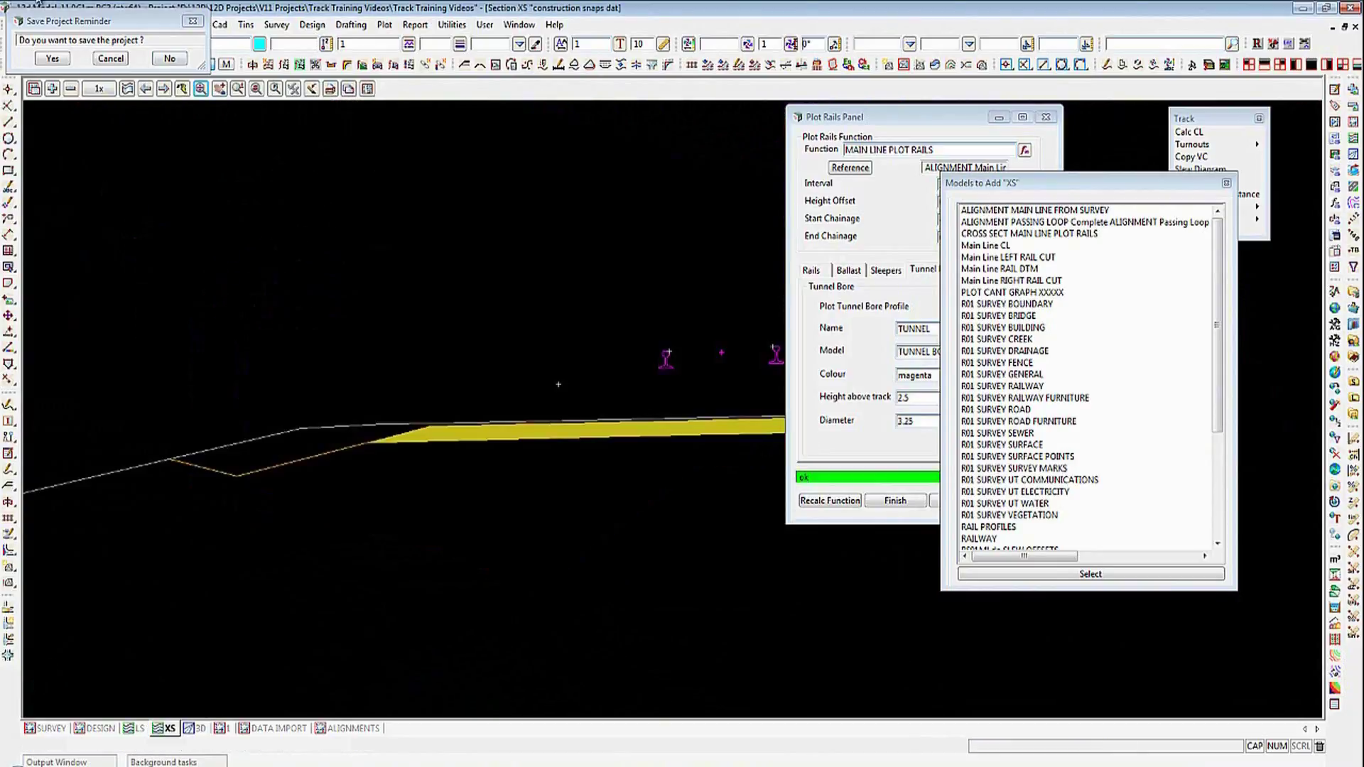
pyautogui.click(51, 90)
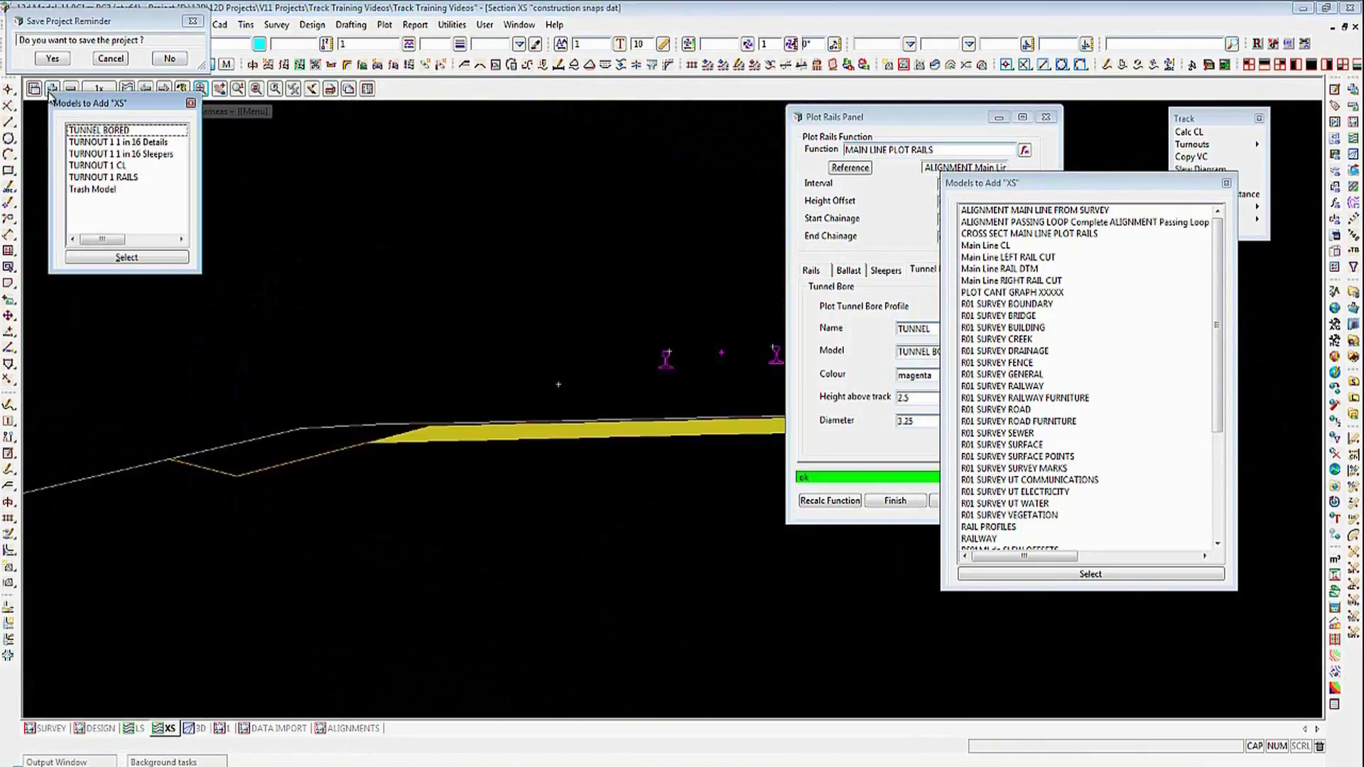
pyautogui.doubleClick(74, 131)
pyautogui.scroll(-3, 150, 601)
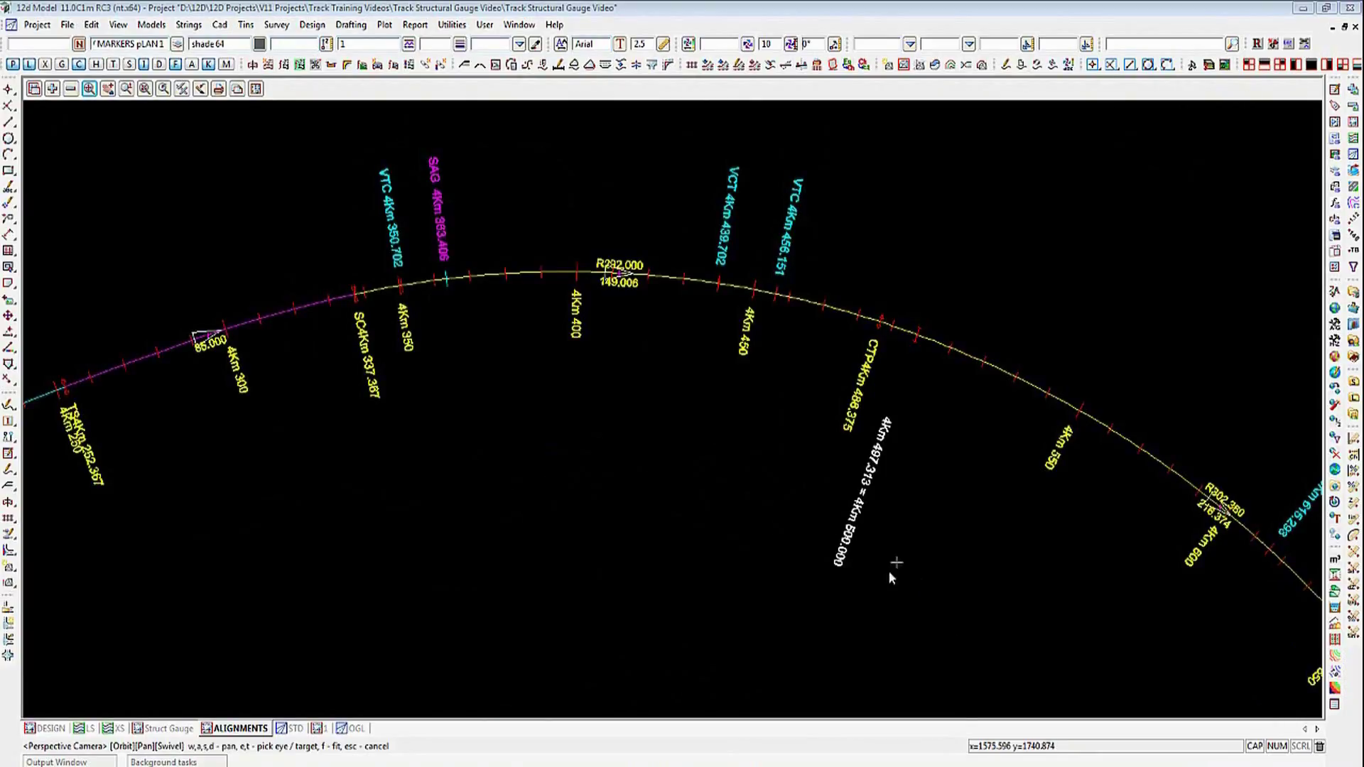
# Step: Examine the rails, sleepers and ballast of the track in the OGL perspective view of the Track Structural Gauge project
pyautogui.click(354, 729)
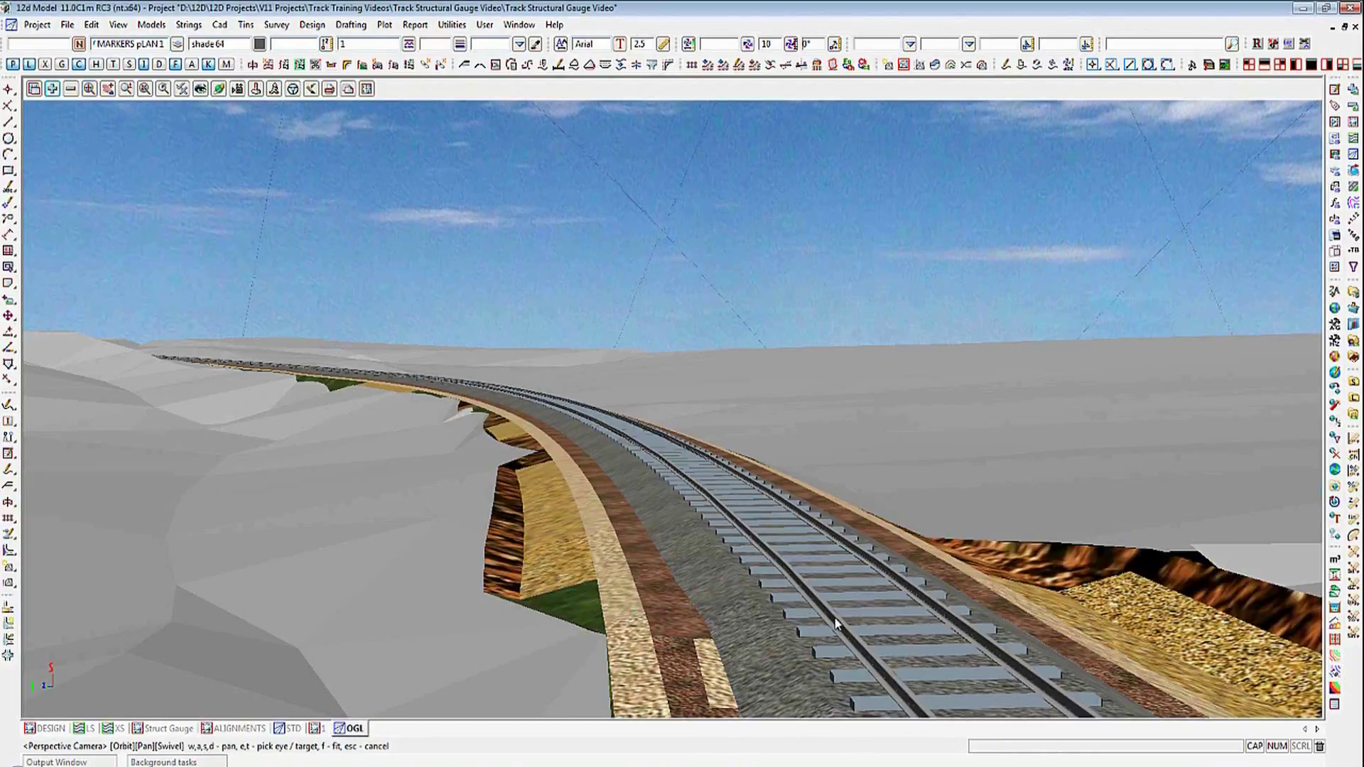
pyautogui.scroll(1, 837, 625)
pyautogui.scroll(3, 836, 624)
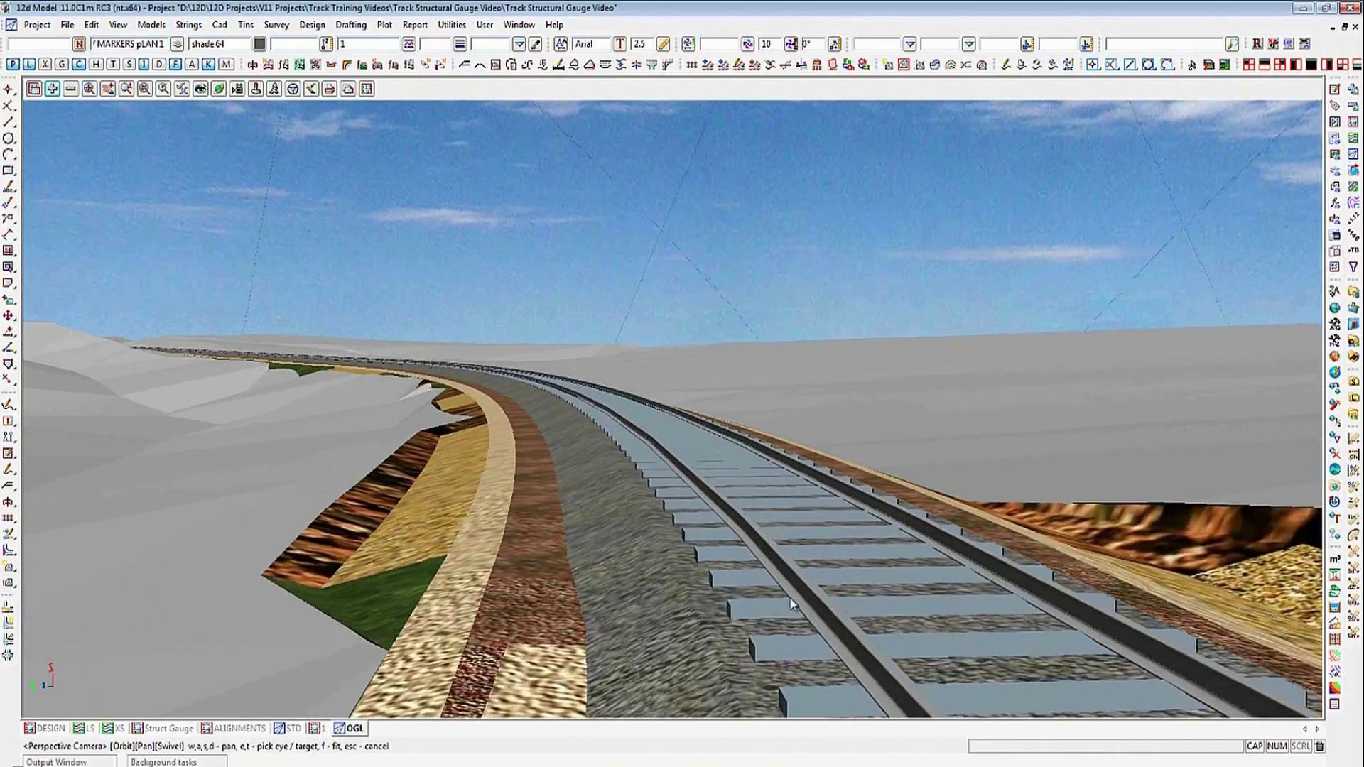
pyautogui.scroll(4, 852, 618)
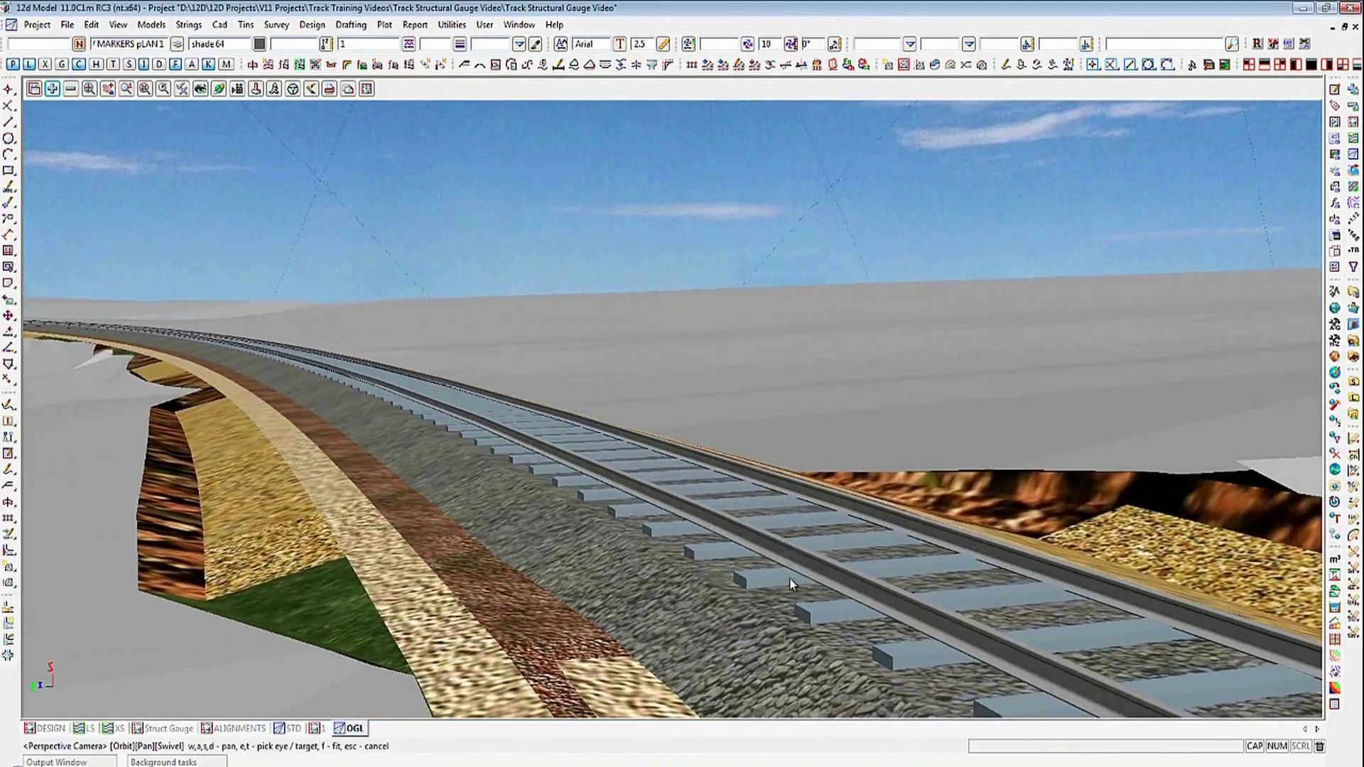
pyautogui.scroll(2, 982, 600)
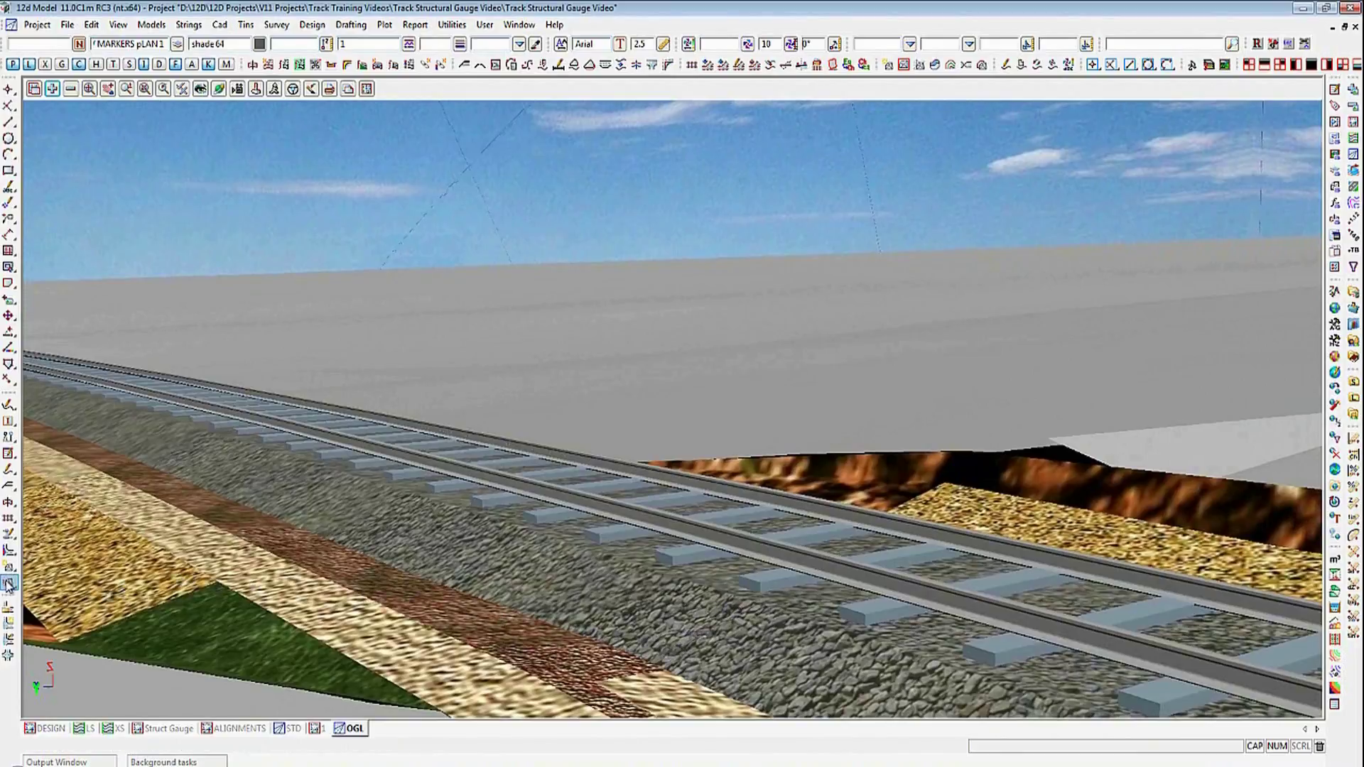
pyautogui.moveTo(9, 584)
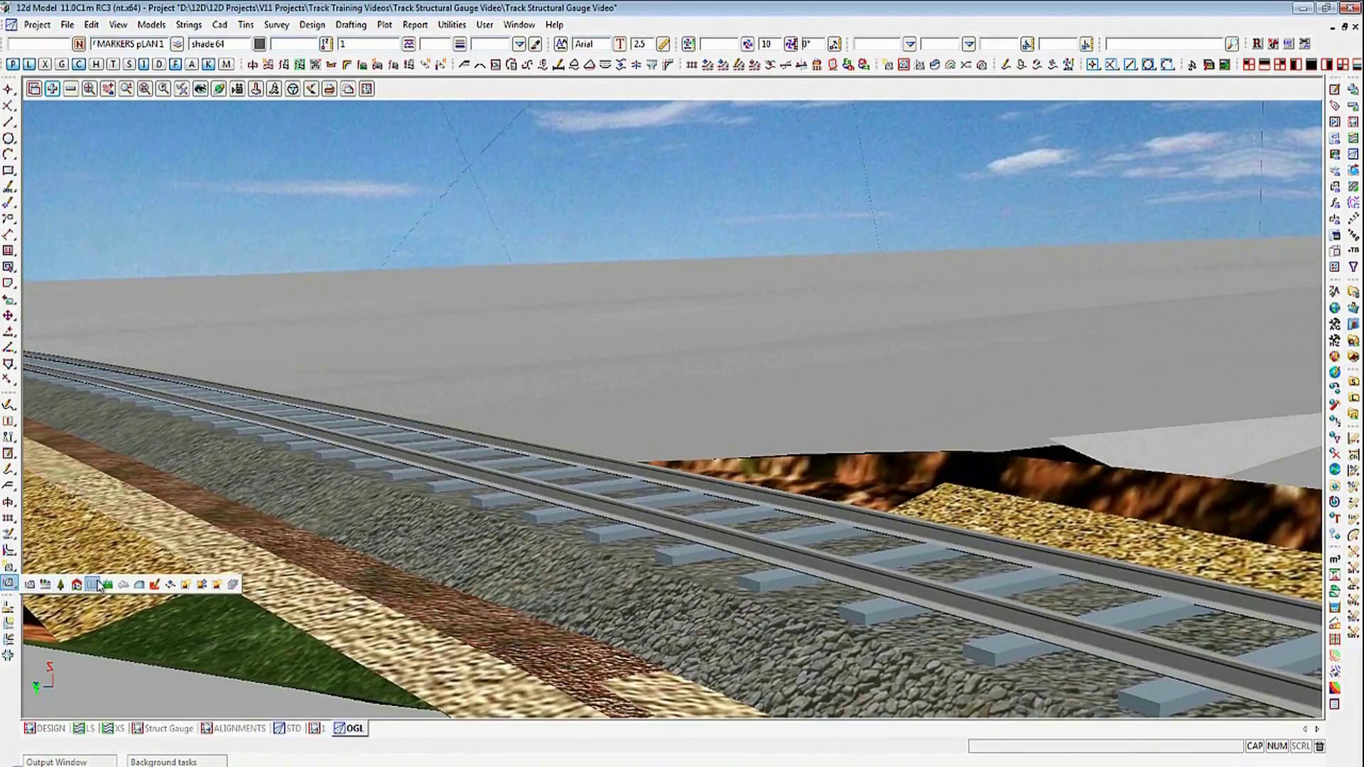
pyautogui.click(138, 589)
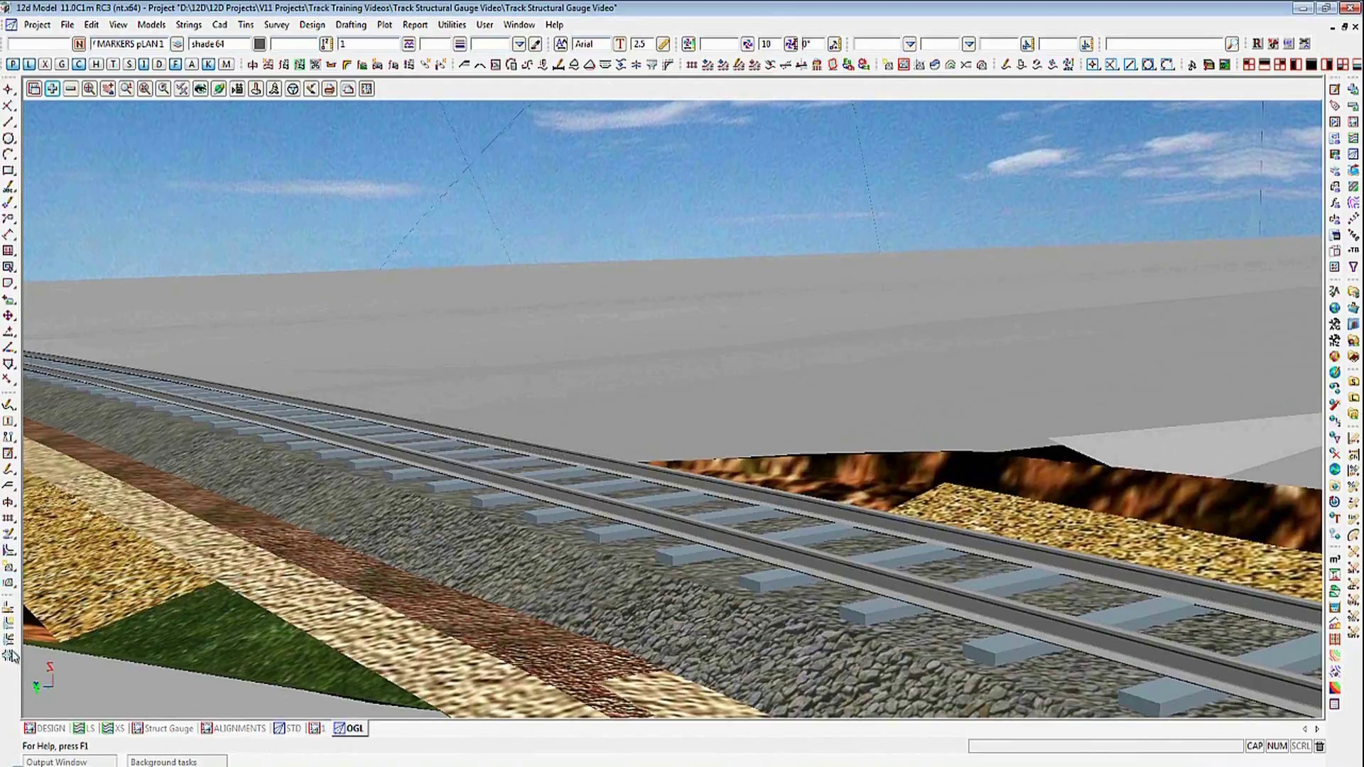
pyautogui.moveTo(899, 581); pyautogui.dragTo(712, 550)
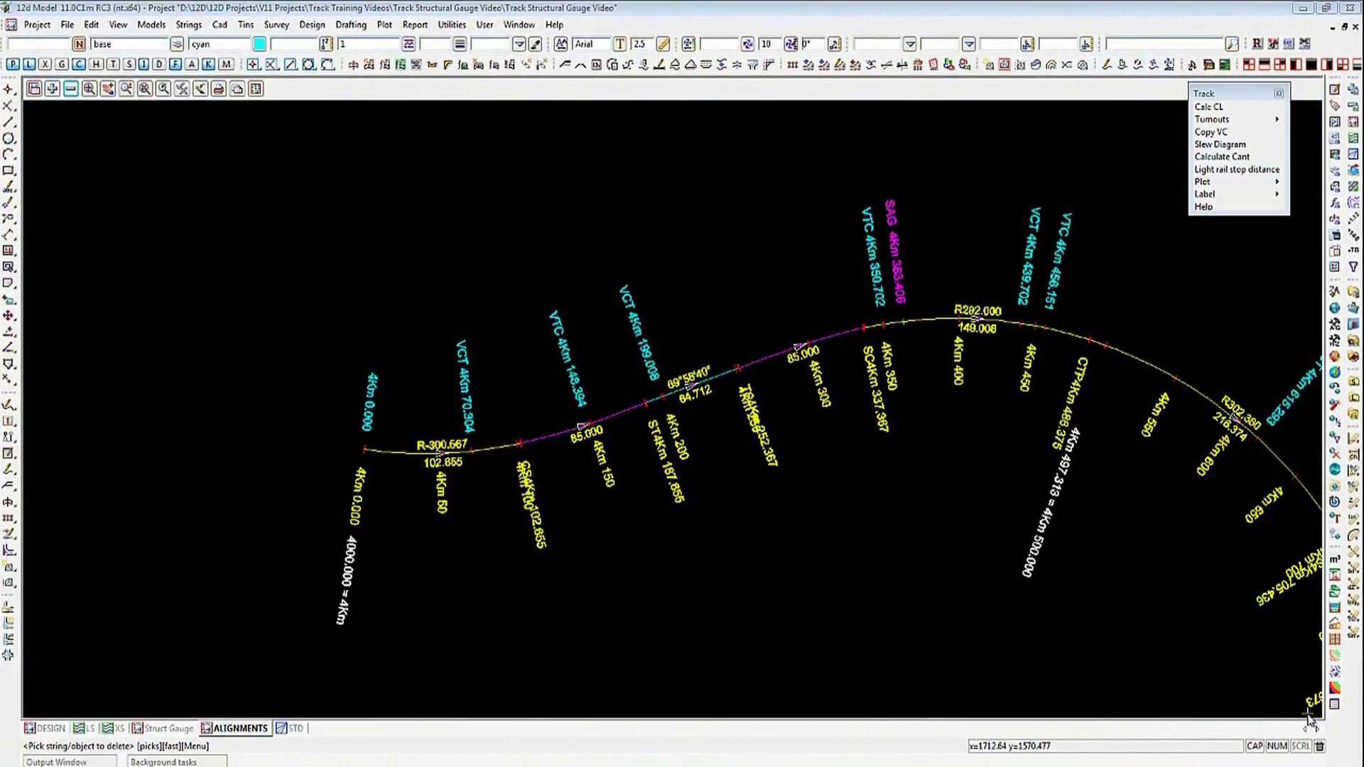
# Step: Switch to the training manual in Adobe Reader, read section 17.0 Plot Structure Gauge, and return to 12d Model
pyautogui.press('Escape')
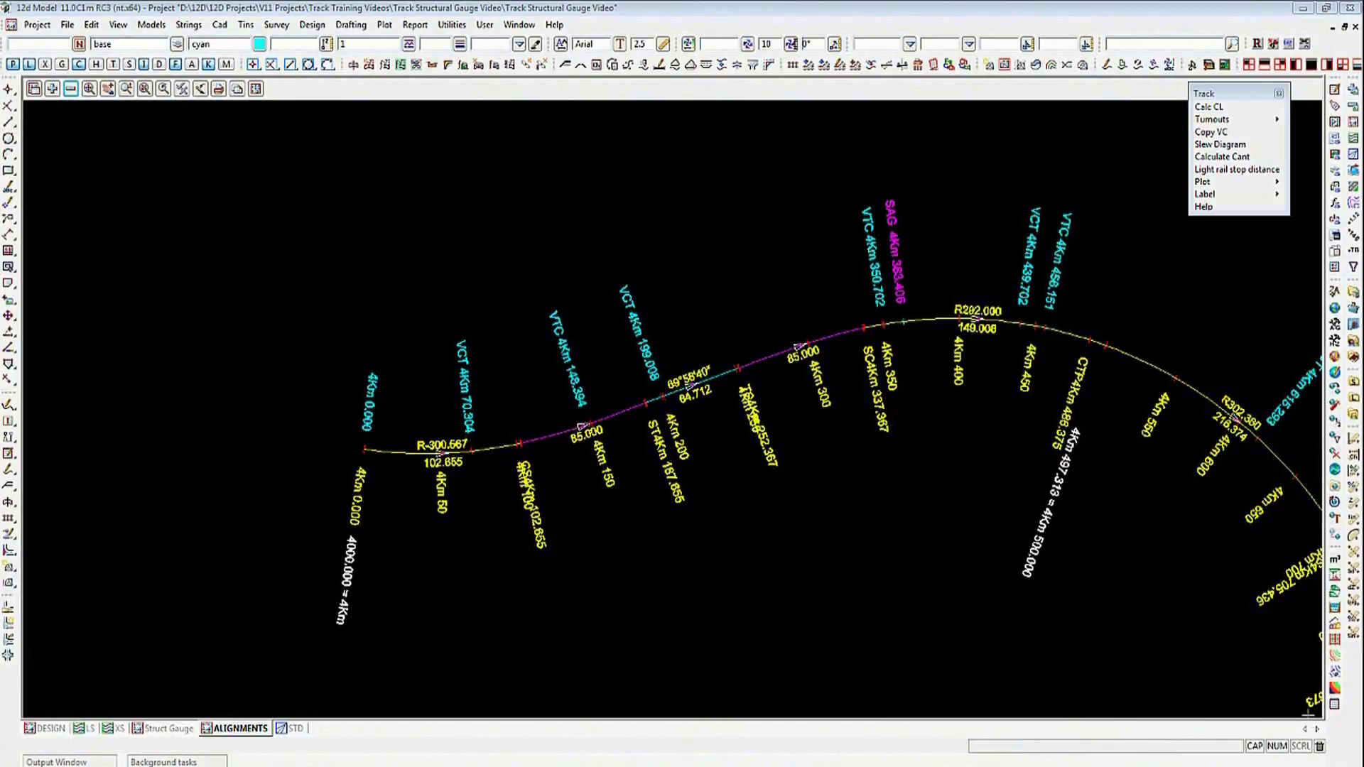
pyautogui.click(742, 751)
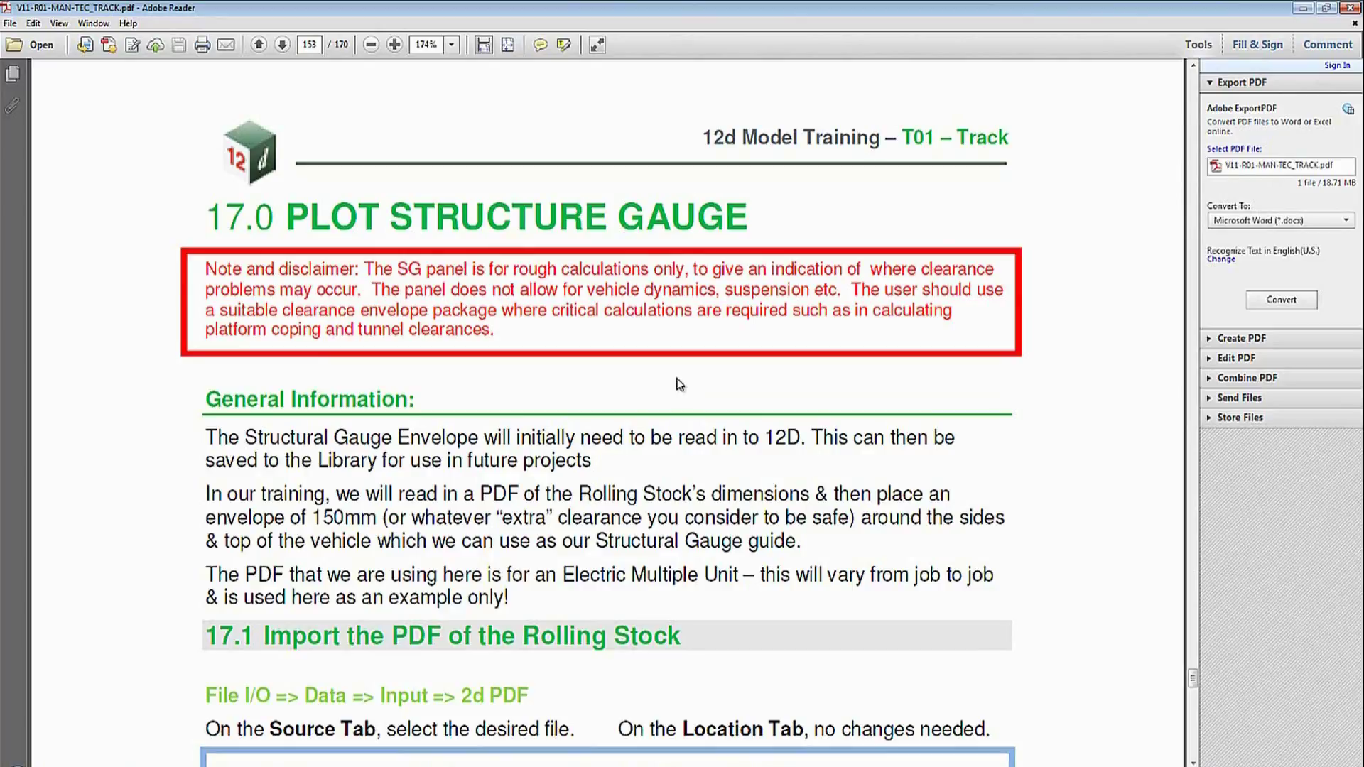
pyautogui.click(649, 763)
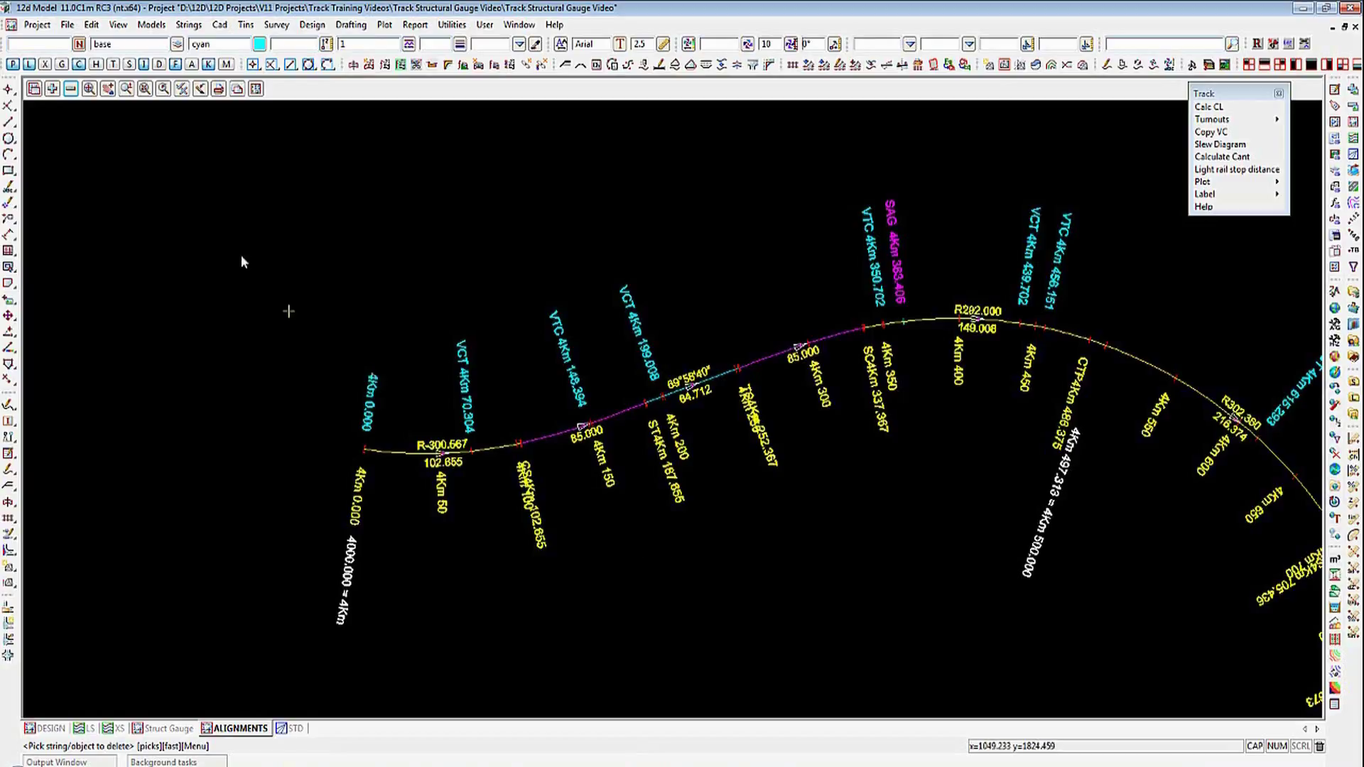
pyautogui.press('Escape')
# Step: Start a 2D PDF data import and choose Rolling stock gauge.pdf as the file to import
pyautogui.click(67, 24)
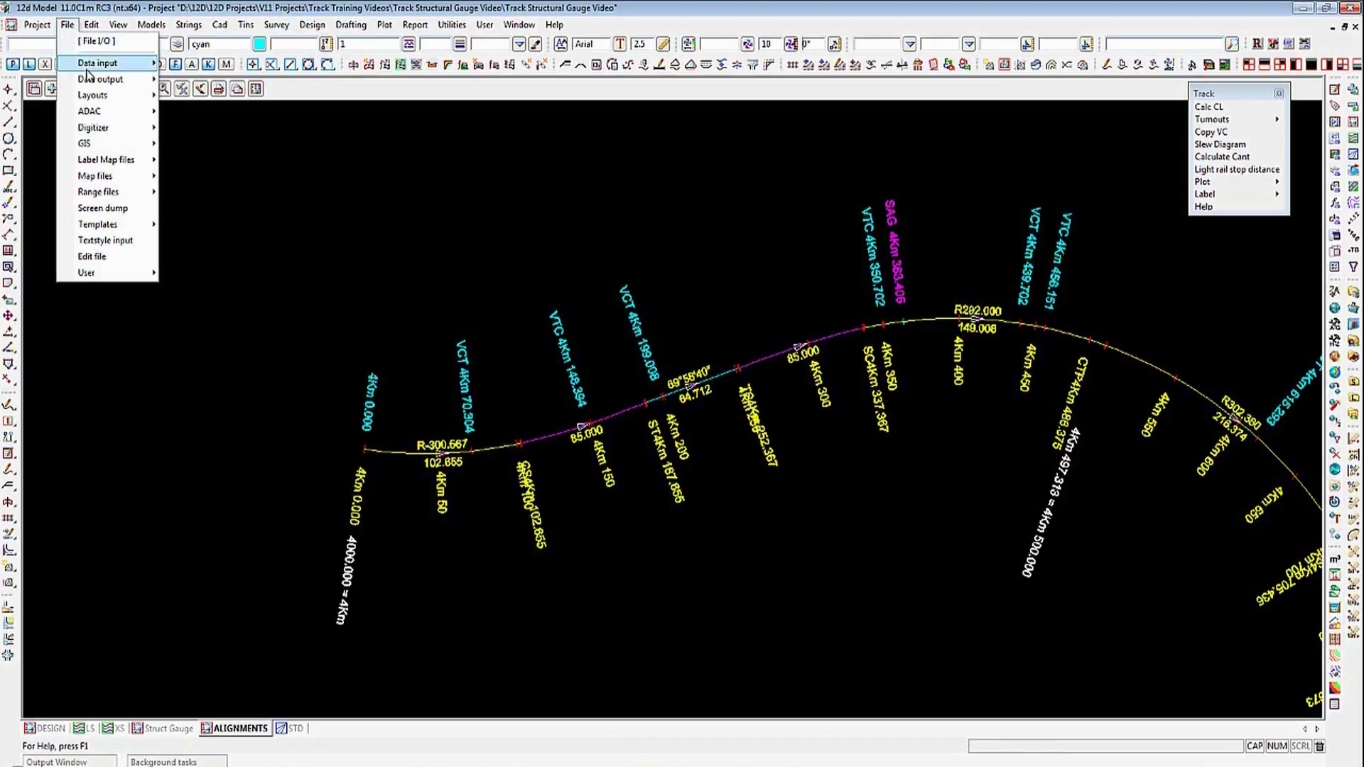
pyautogui.moveTo(107, 63)
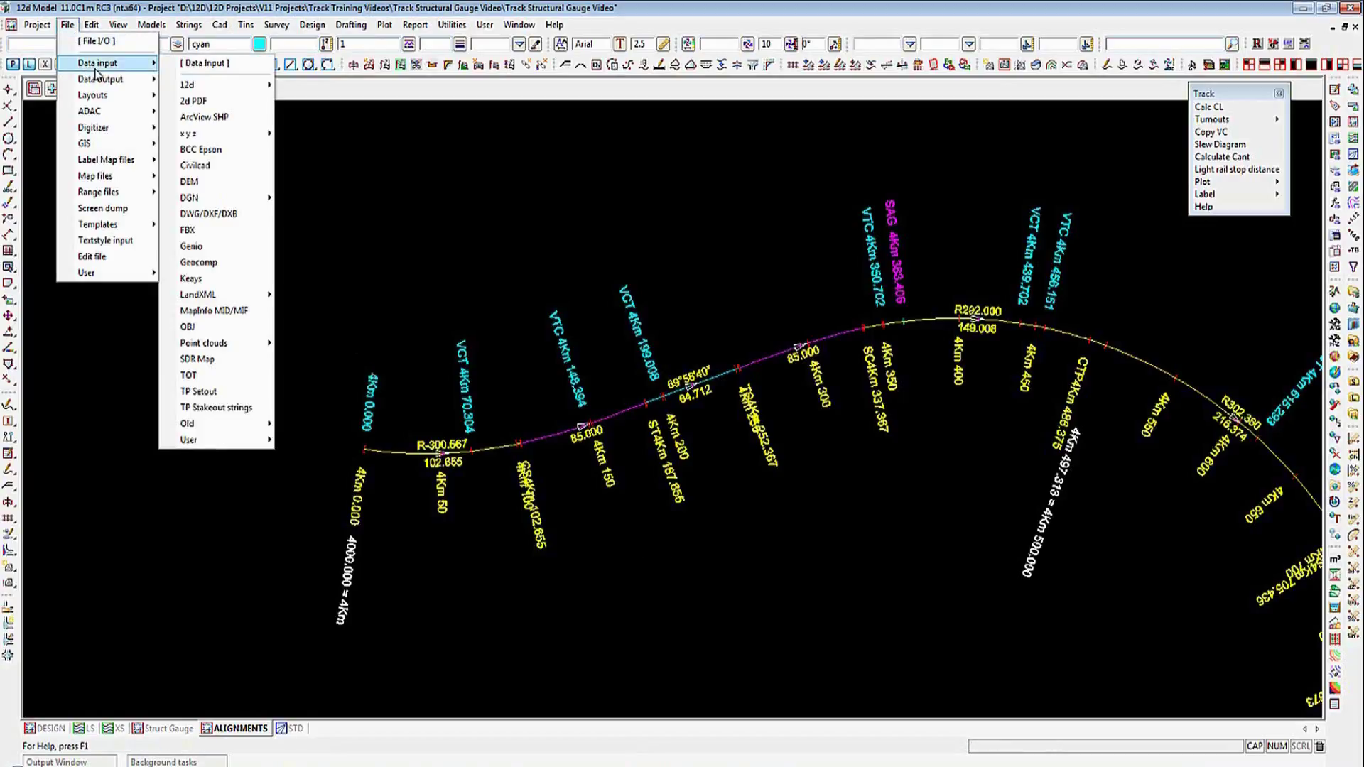
pyautogui.click(193, 100)
pyautogui.click(441, 154)
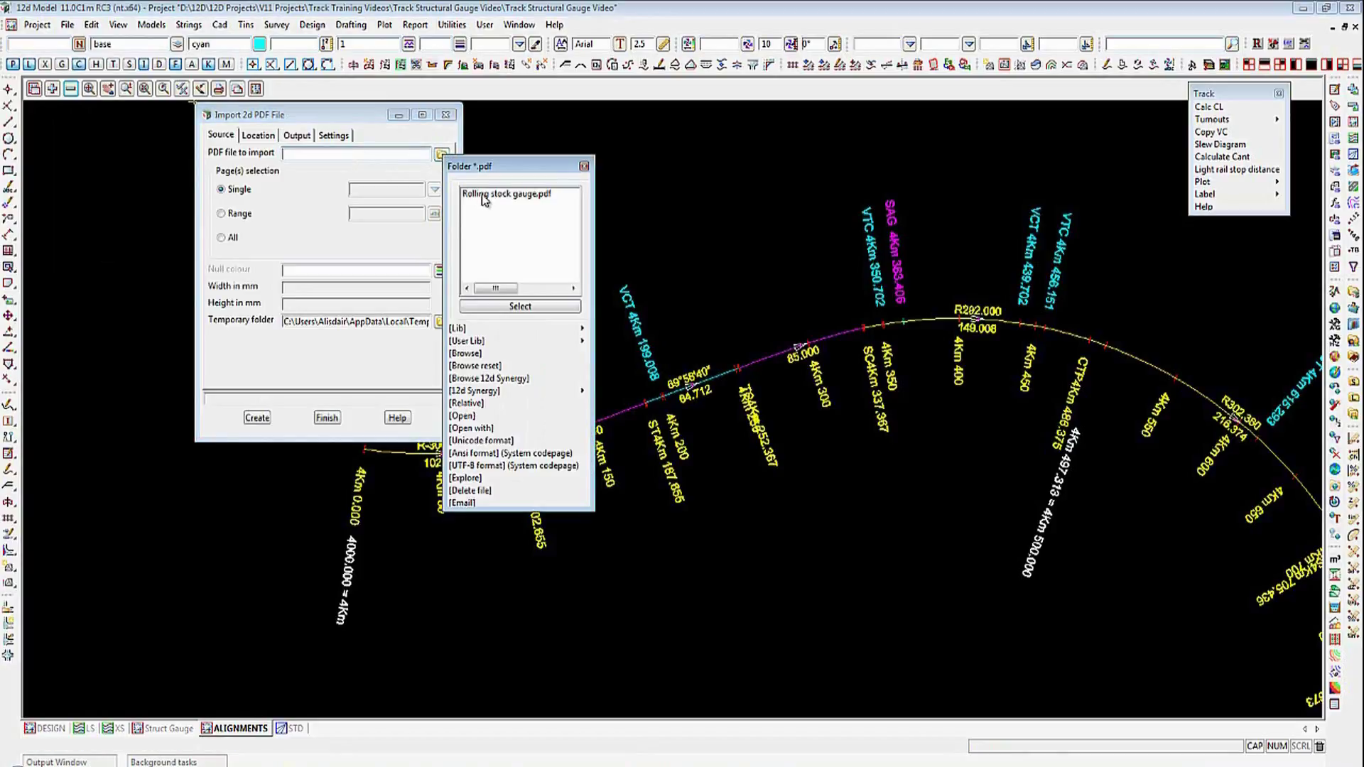
pyautogui.doubleClick(482, 195)
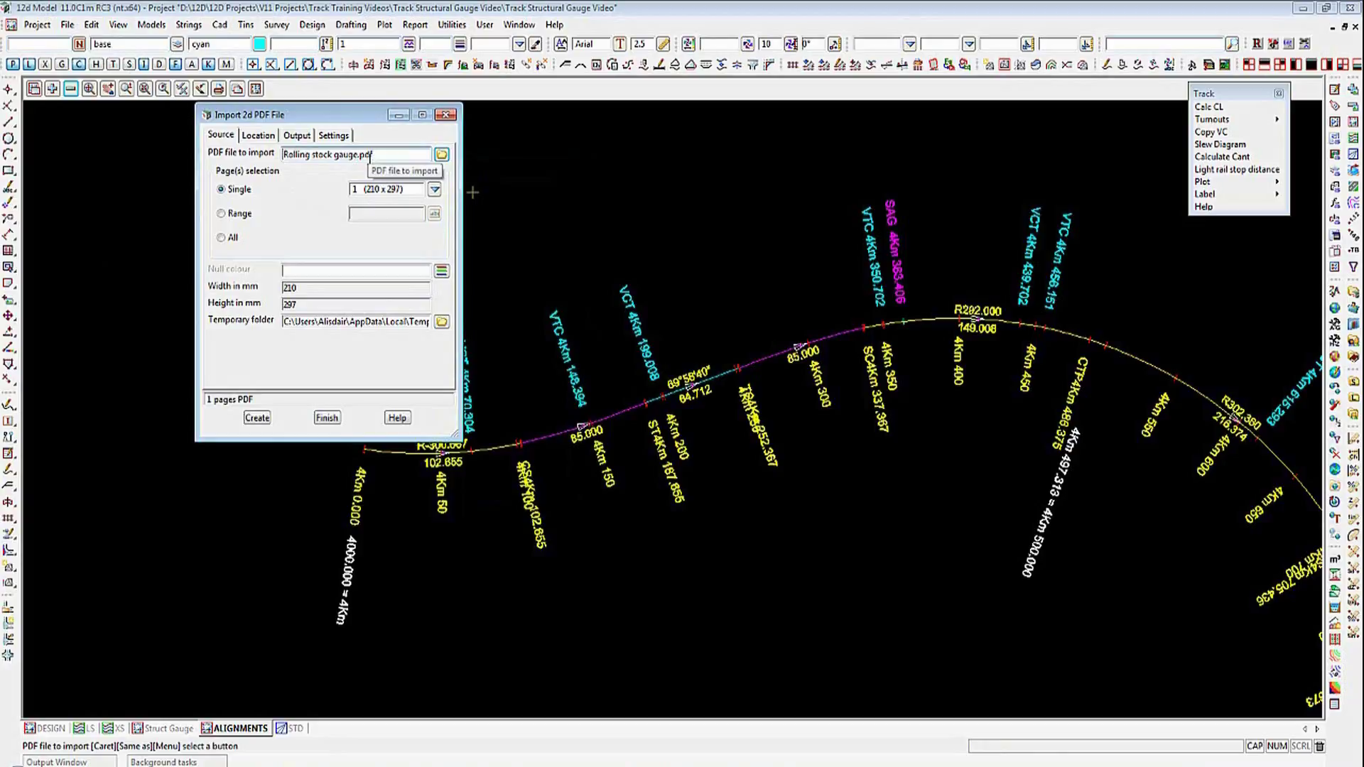
# Step: Review the location, output, and raster, vector and text settings of the 2D PDF import
pyautogui.click(269, 136)
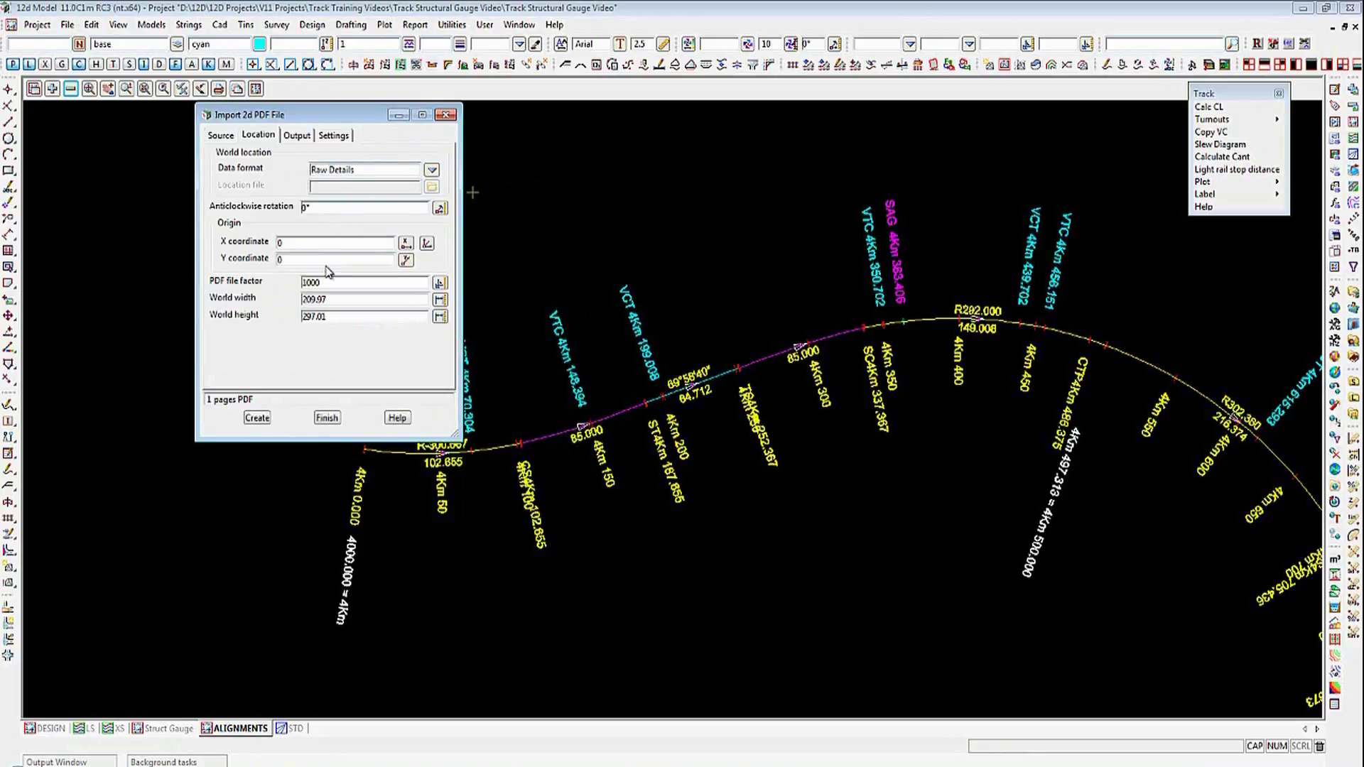
pyautogui.click(297, 136)
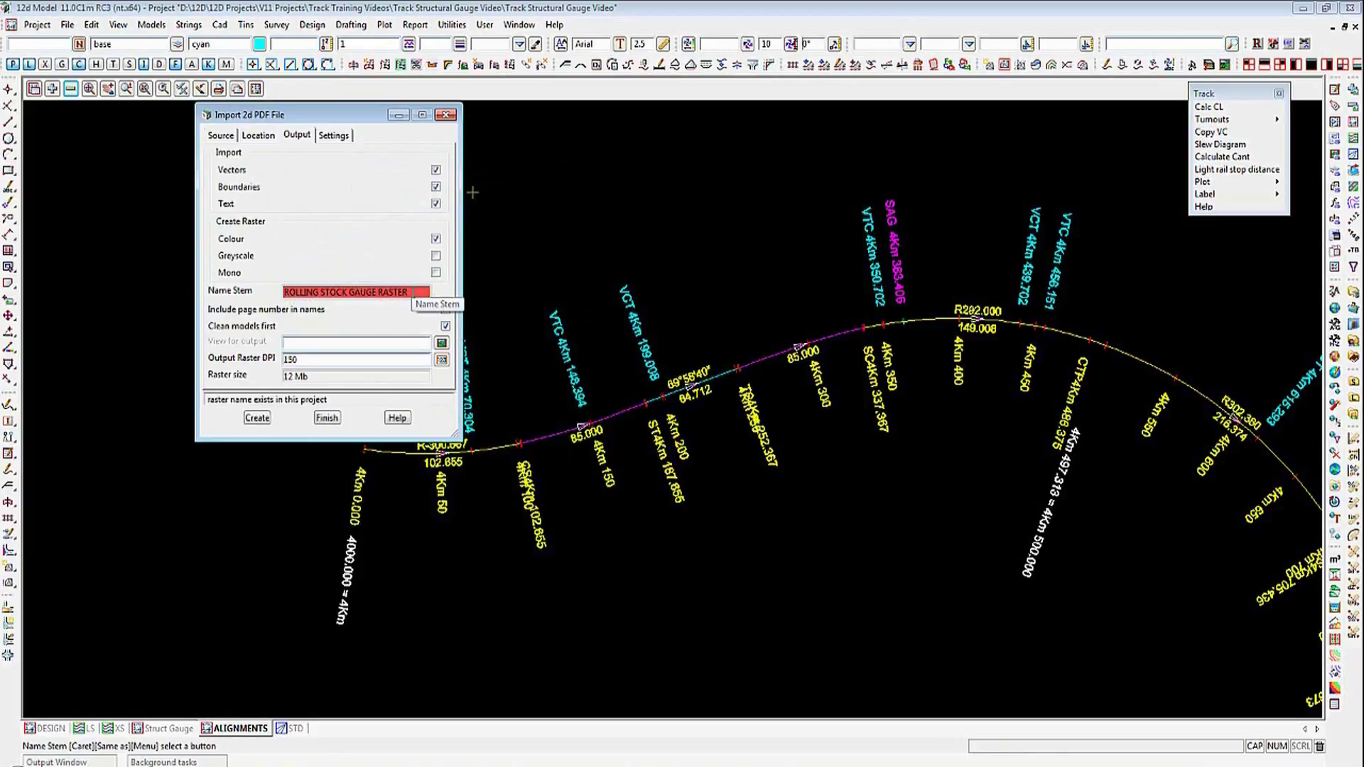
pyautogui.click(333, 136)
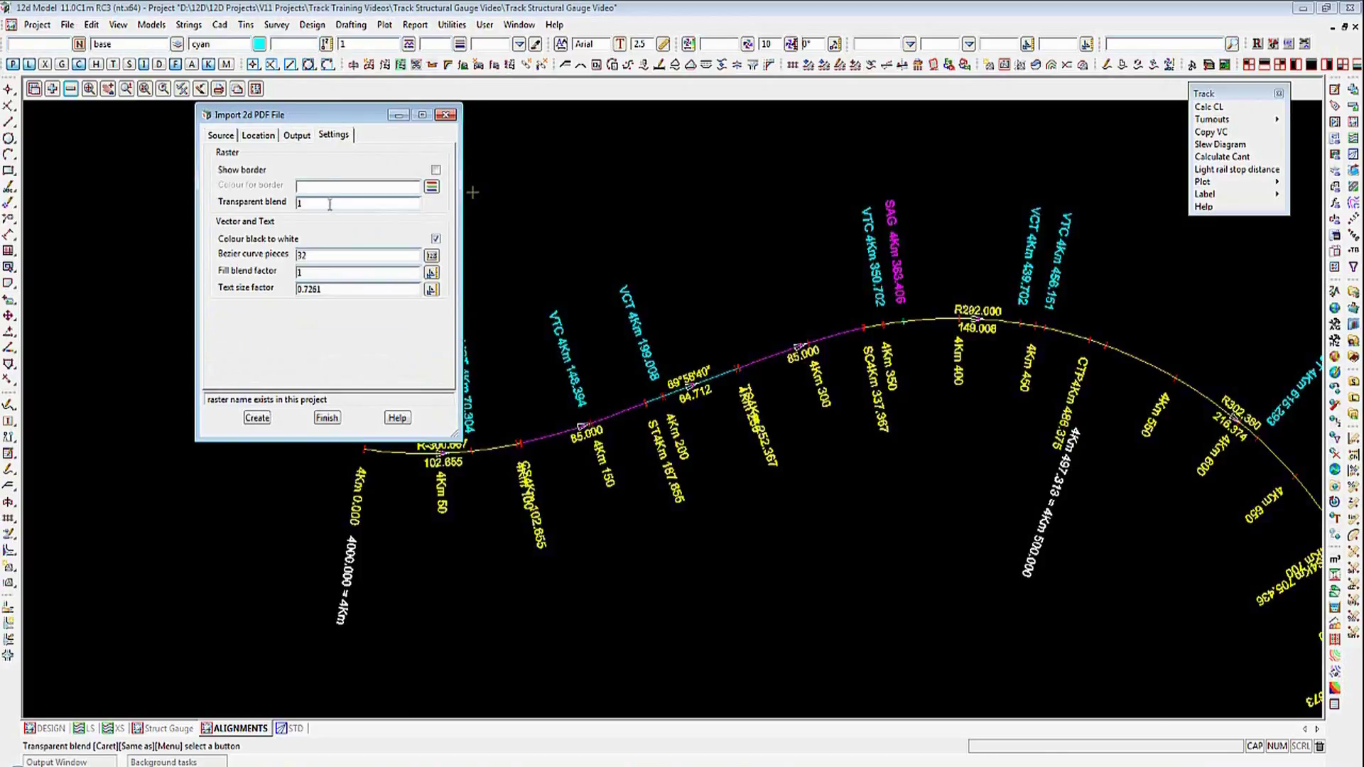
# Step: Run the 2D PDF import of the rolling stock gauge with the current settings
pyautogui.click(254, 419)
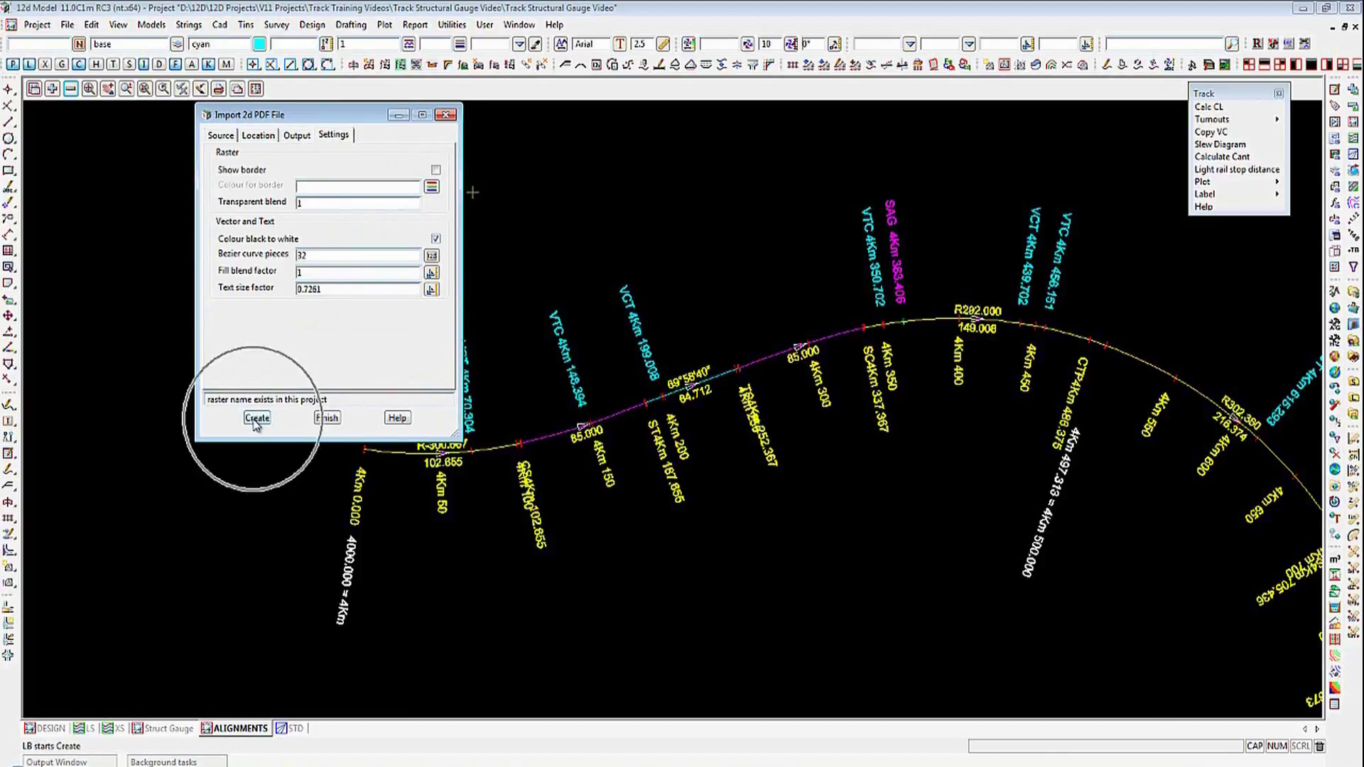
pyautogui.click(256, 418)
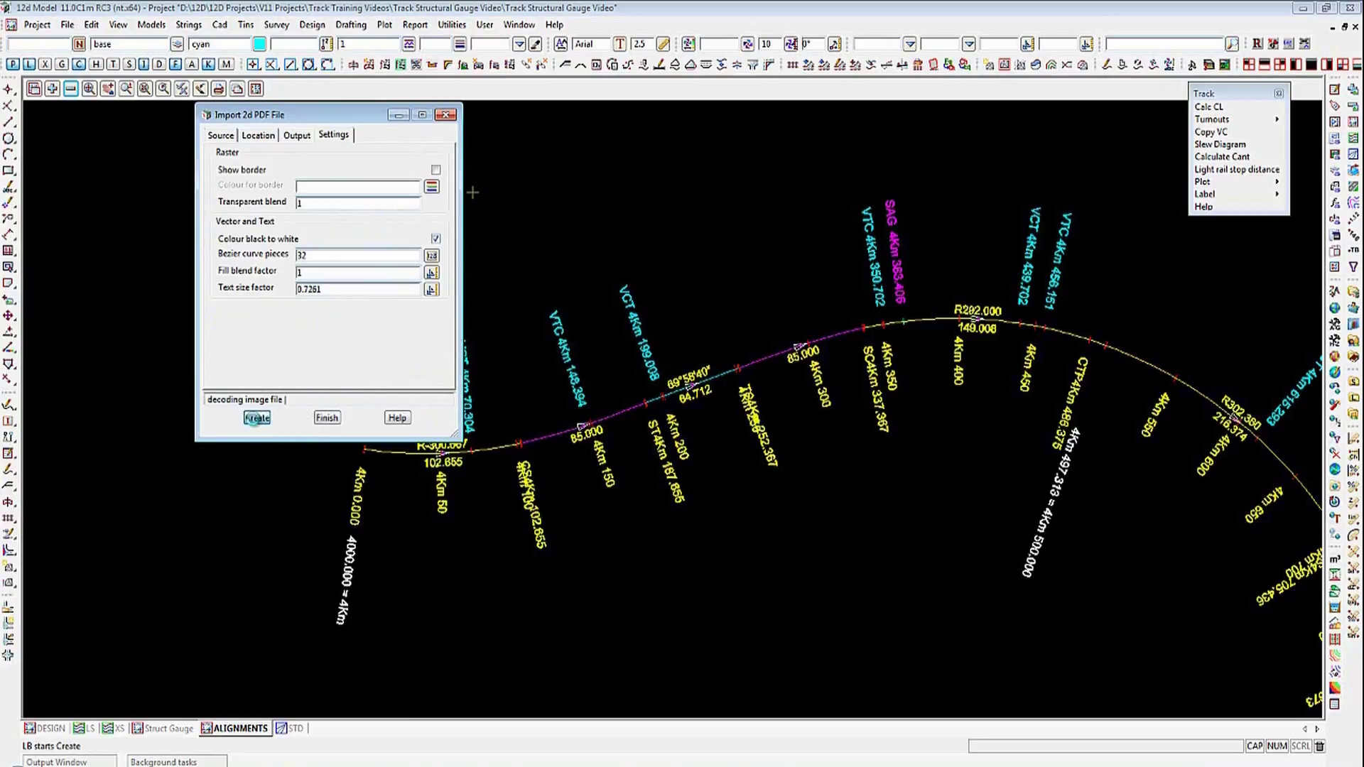
pyautogui.click(253, 417)
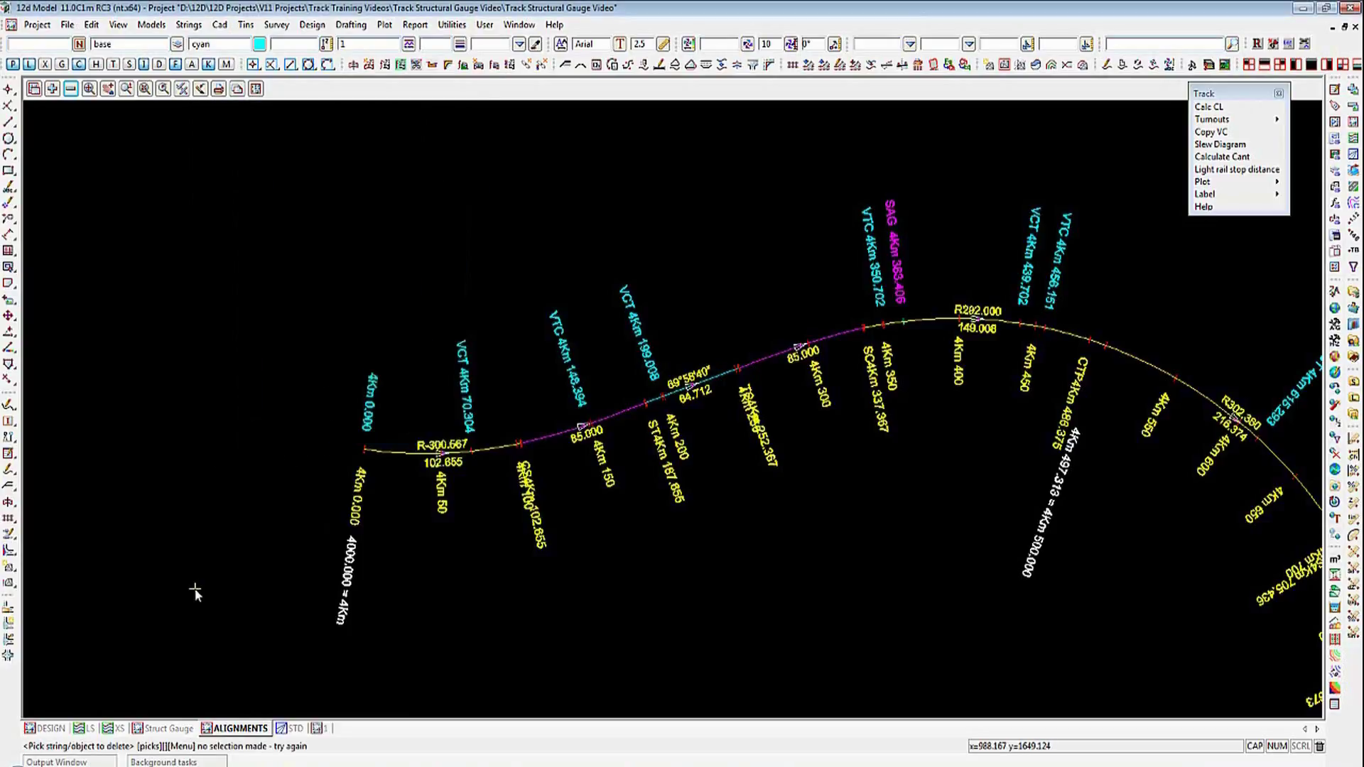
# Step: Open view 1 and remove the ROLLING STOCK GAUGE RASTER raster model from it, keeping the vector linework
pyautogui.click(319, 728)
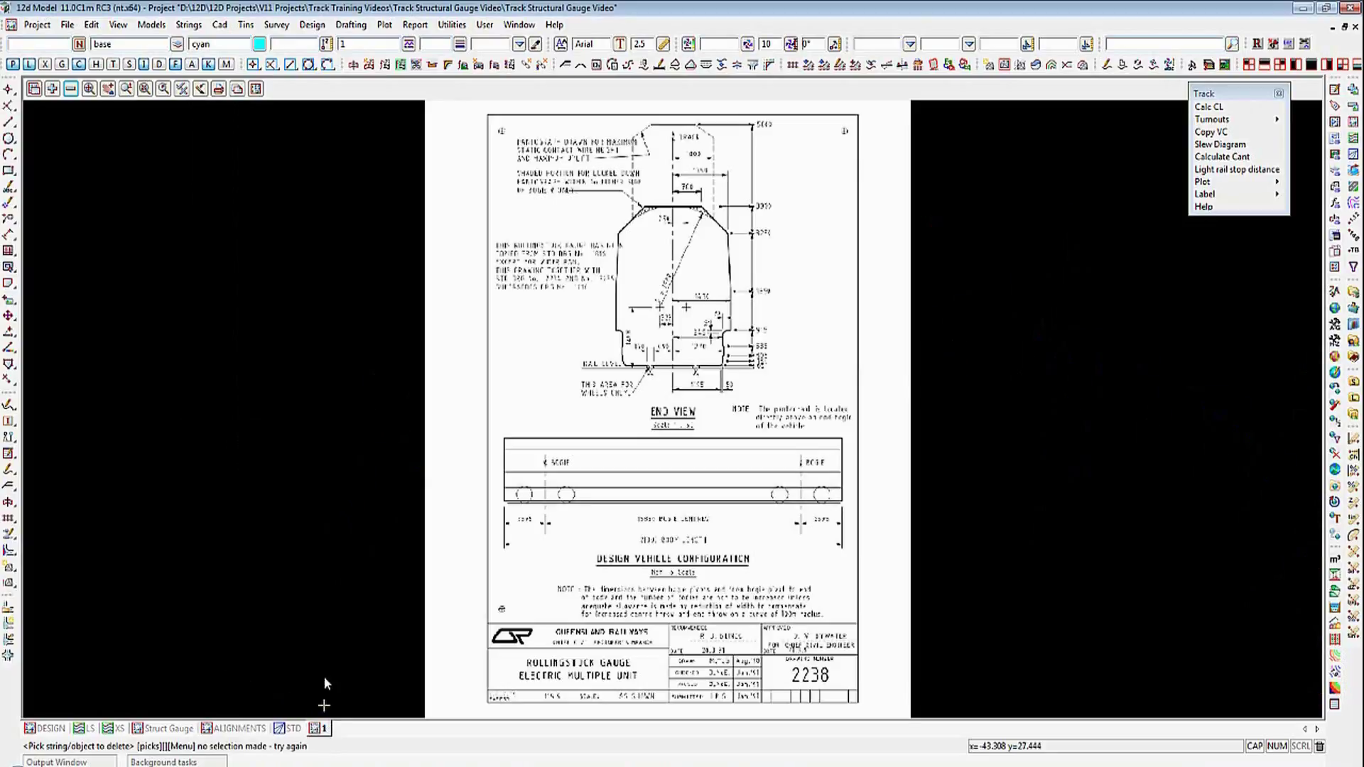
pyautogui.click(71, 88)
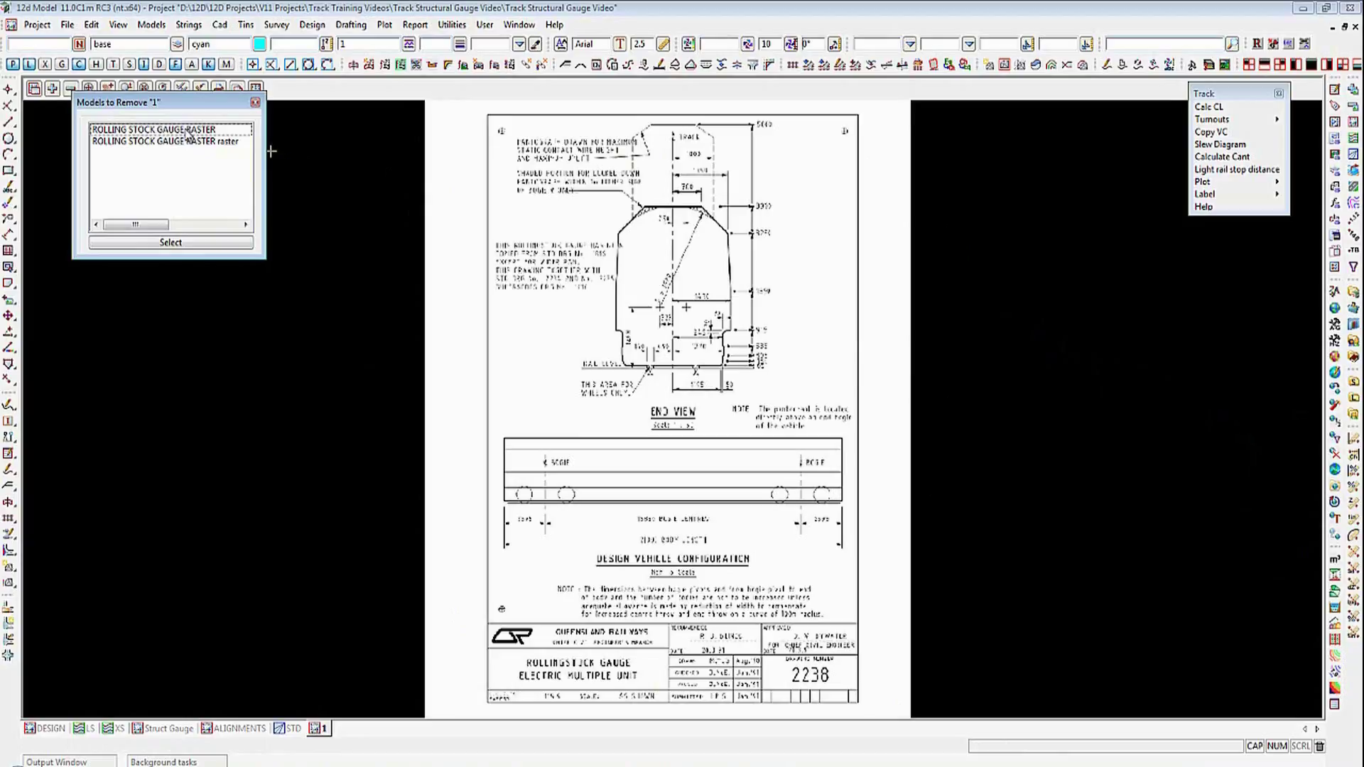
pyautogui.doubleClick(135, 141)
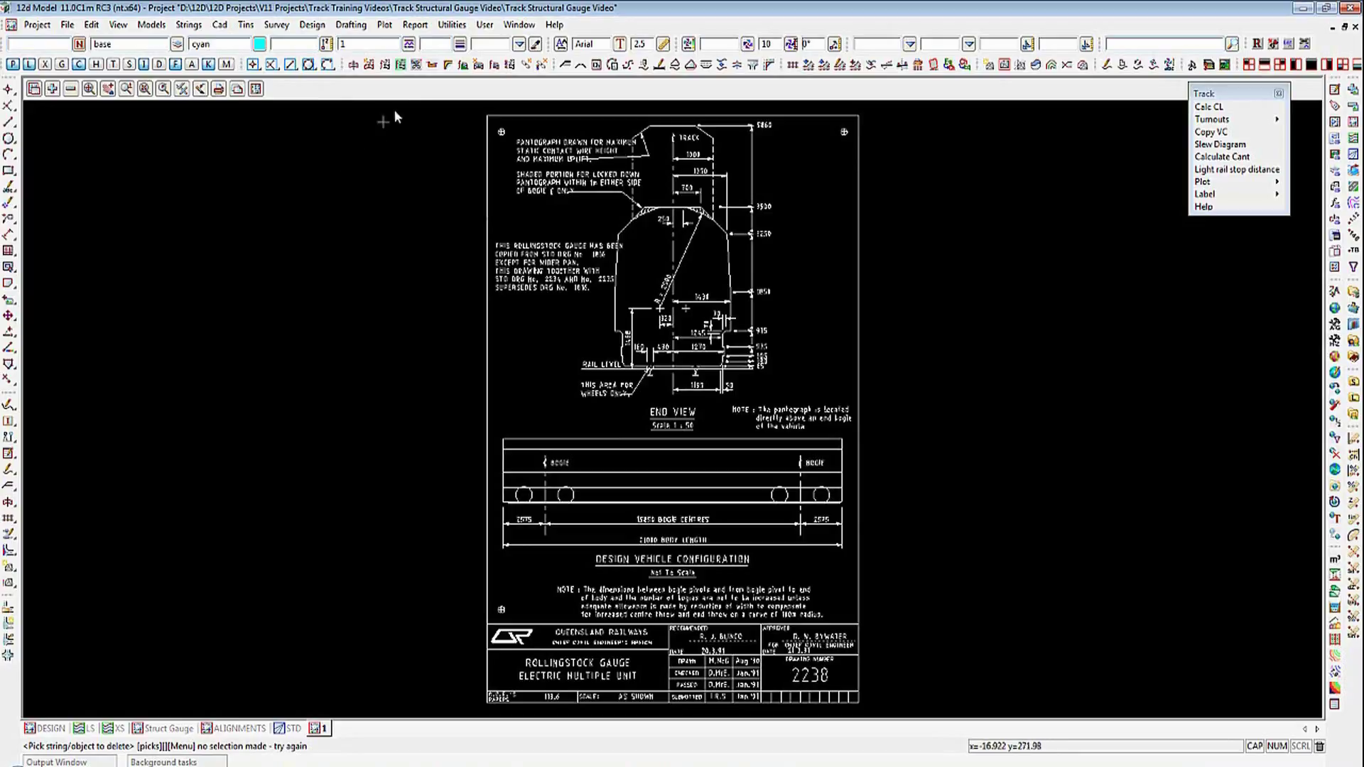
# Step: Start the Translate utility and set ROLLING STOCK GAUGE RASTER as the model to translate by picking one of its strings
pyautogui.click(452, 25)
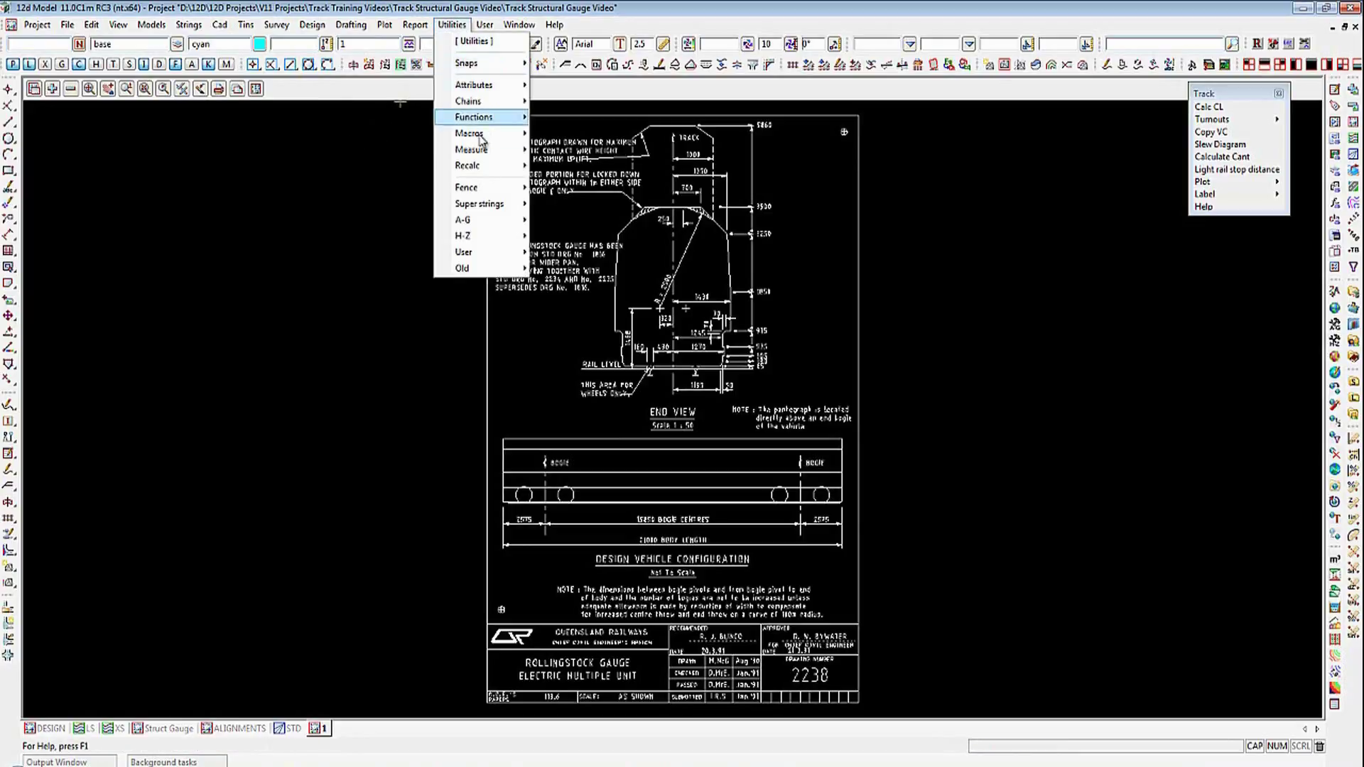
pyautogui.moveTo(470, 236)
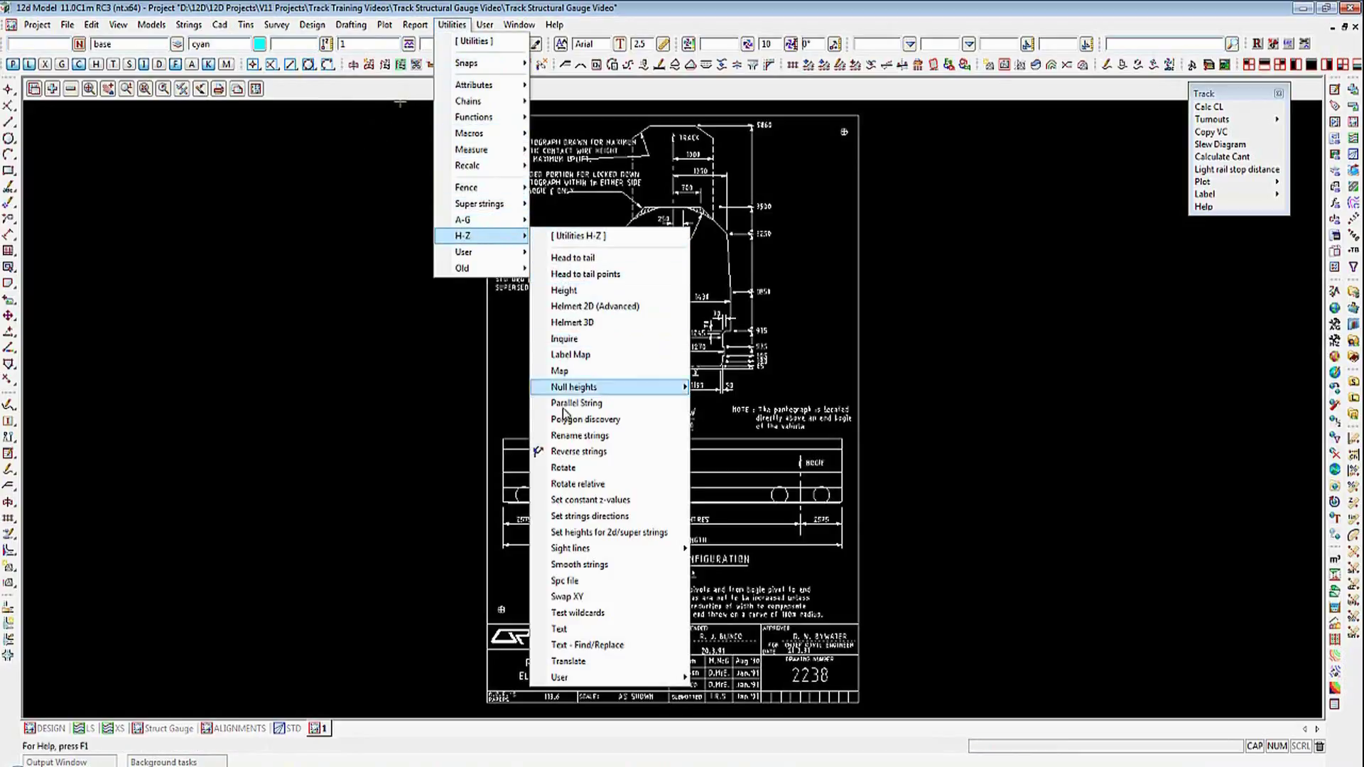
pyautogui.click(576, 662)
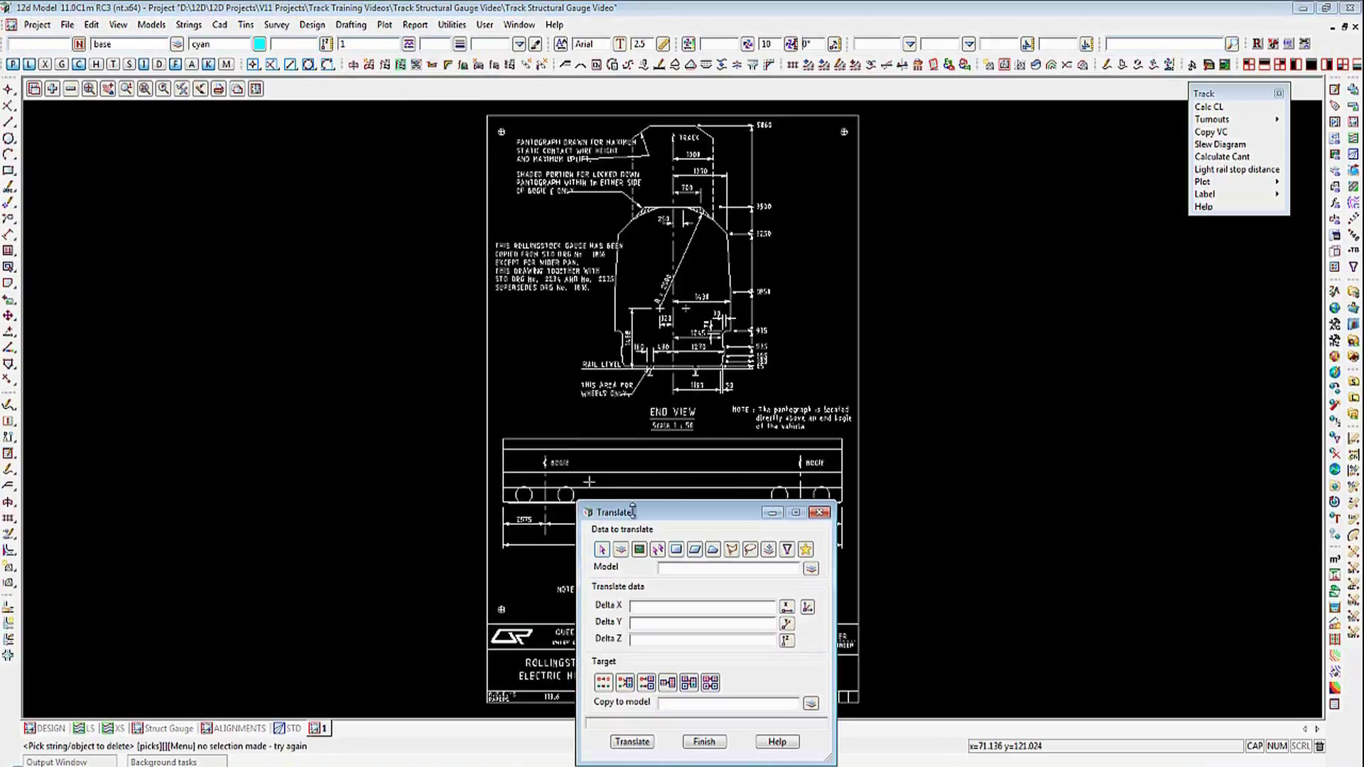
pyautogui.moveTo(657, 510); pyautogui.dragTo(181, 164)
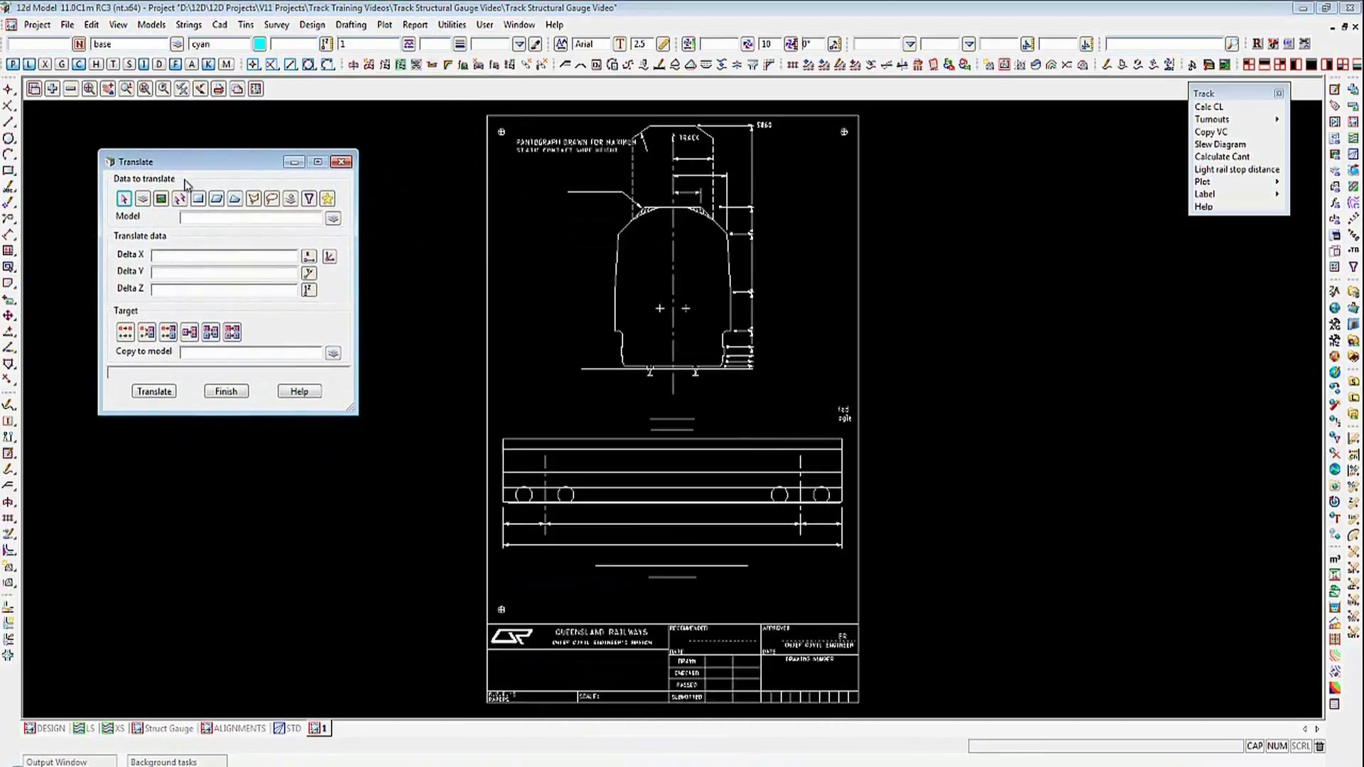
pyautogui.click(229, 220)
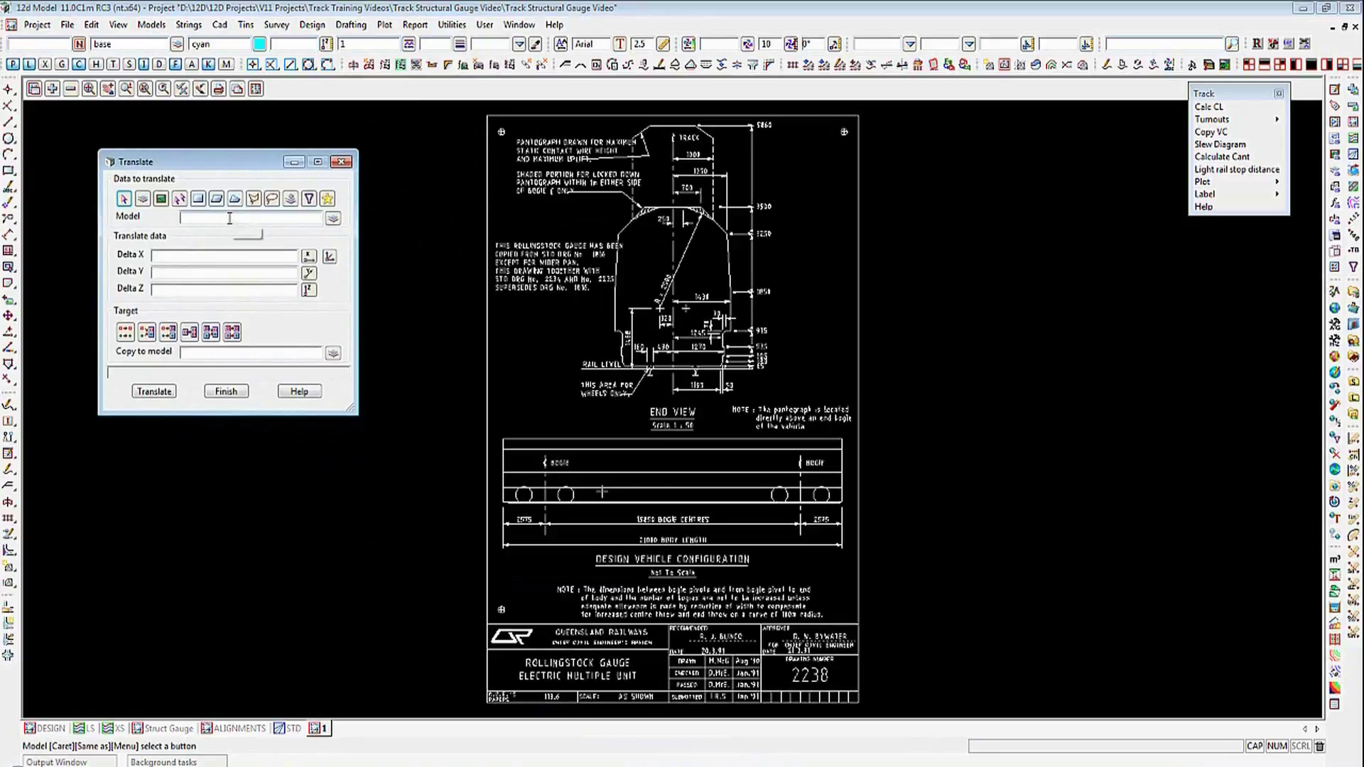
pyautogui.middleClick(229, 220)
pyautogui.click(489, 245)
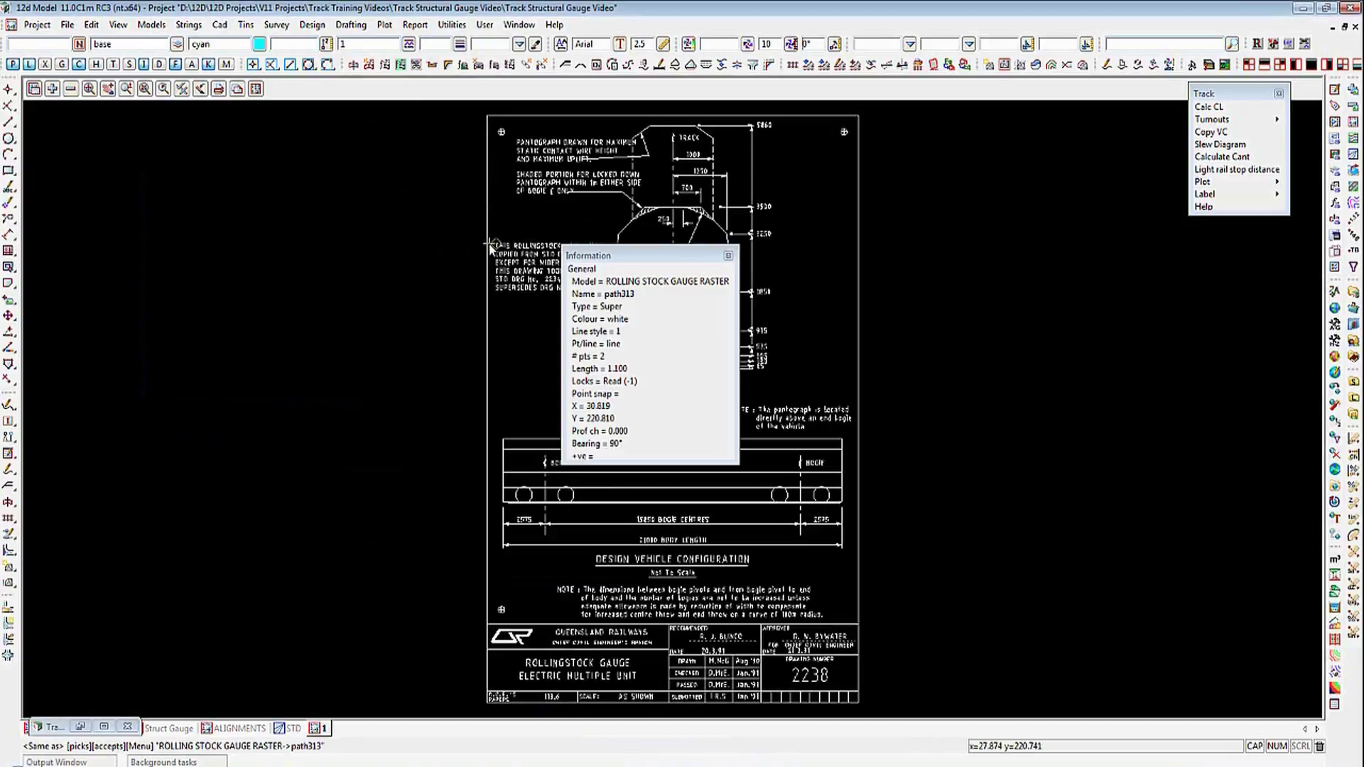
pyautogui.middleClick(488, 245)
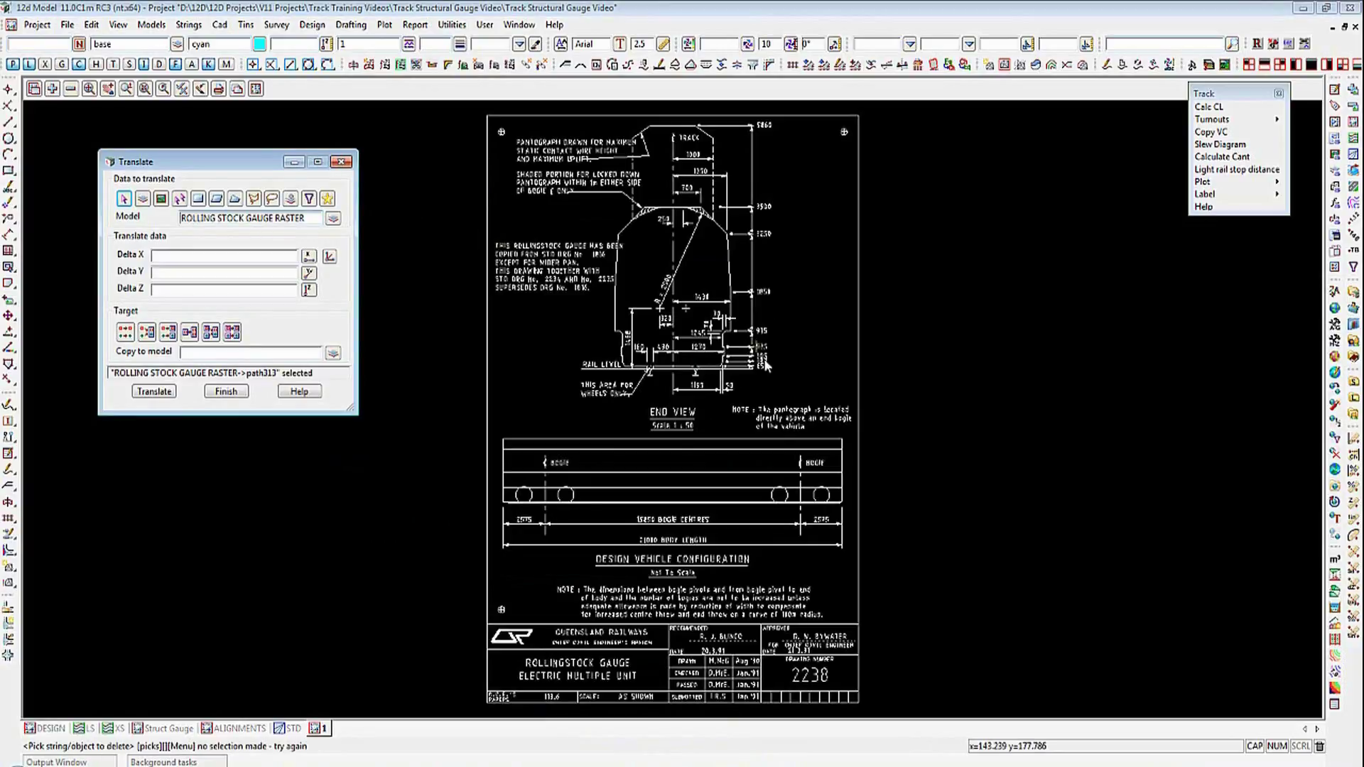
# Step: Set the translation's start point at the intersection of the rail level line and the vertical track centreline in the end view
pyautogui.scroll(5, 682, 376)
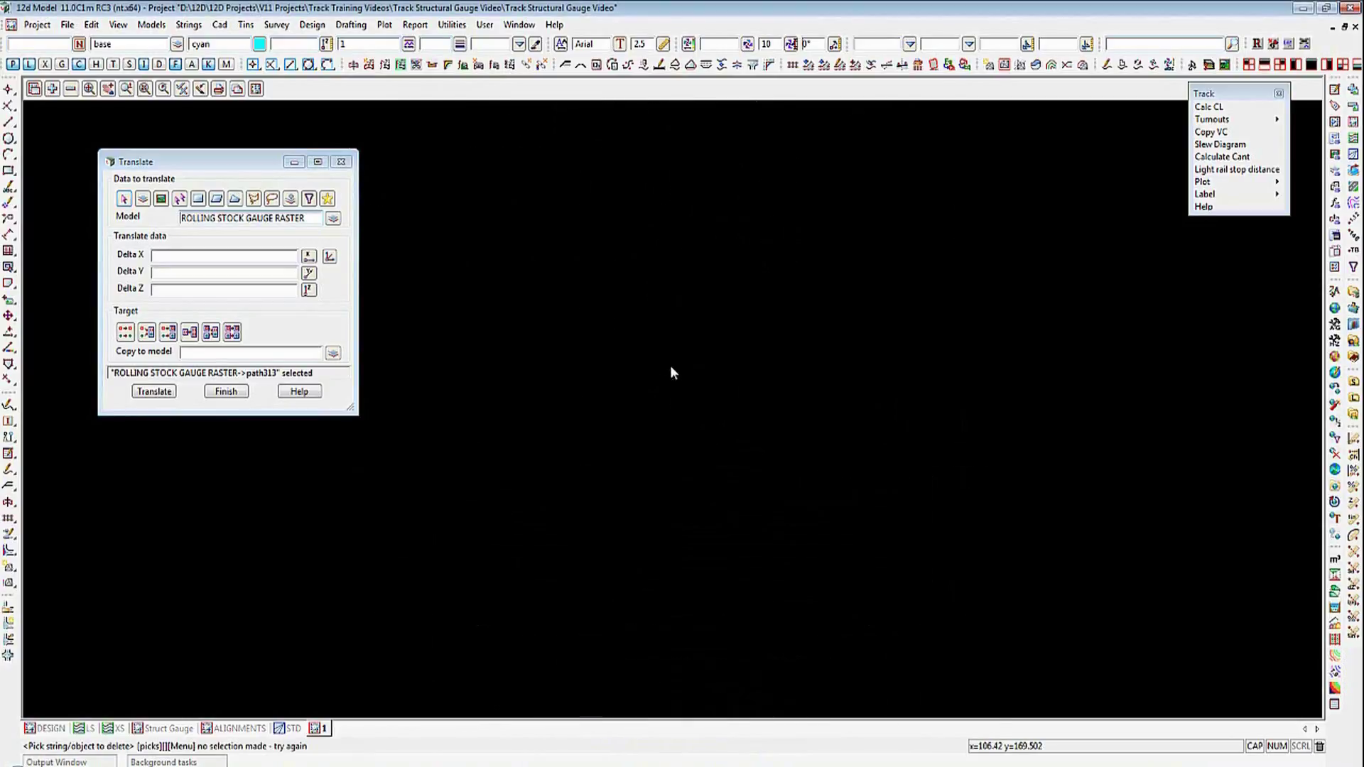
pyautogui.scroll(4, 682, 389)
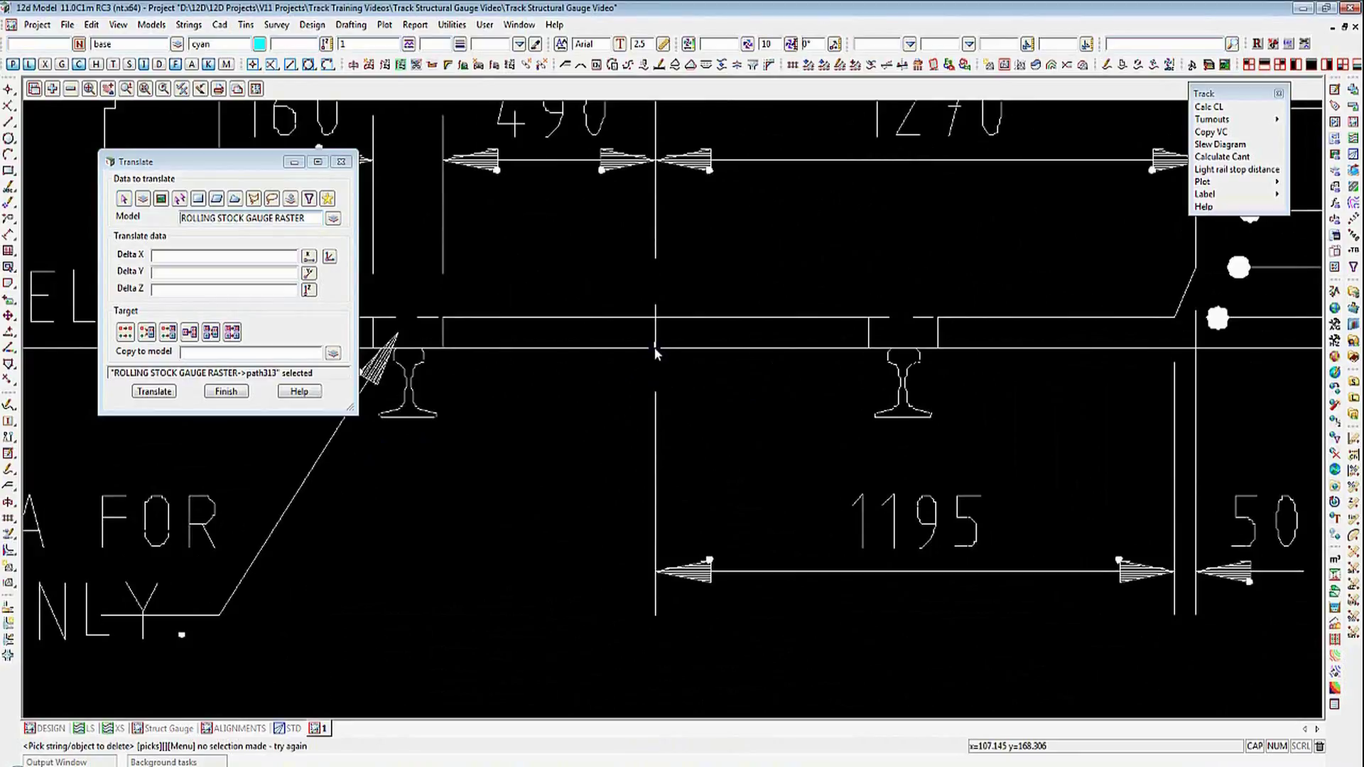
pyautogui.click(329, 257)
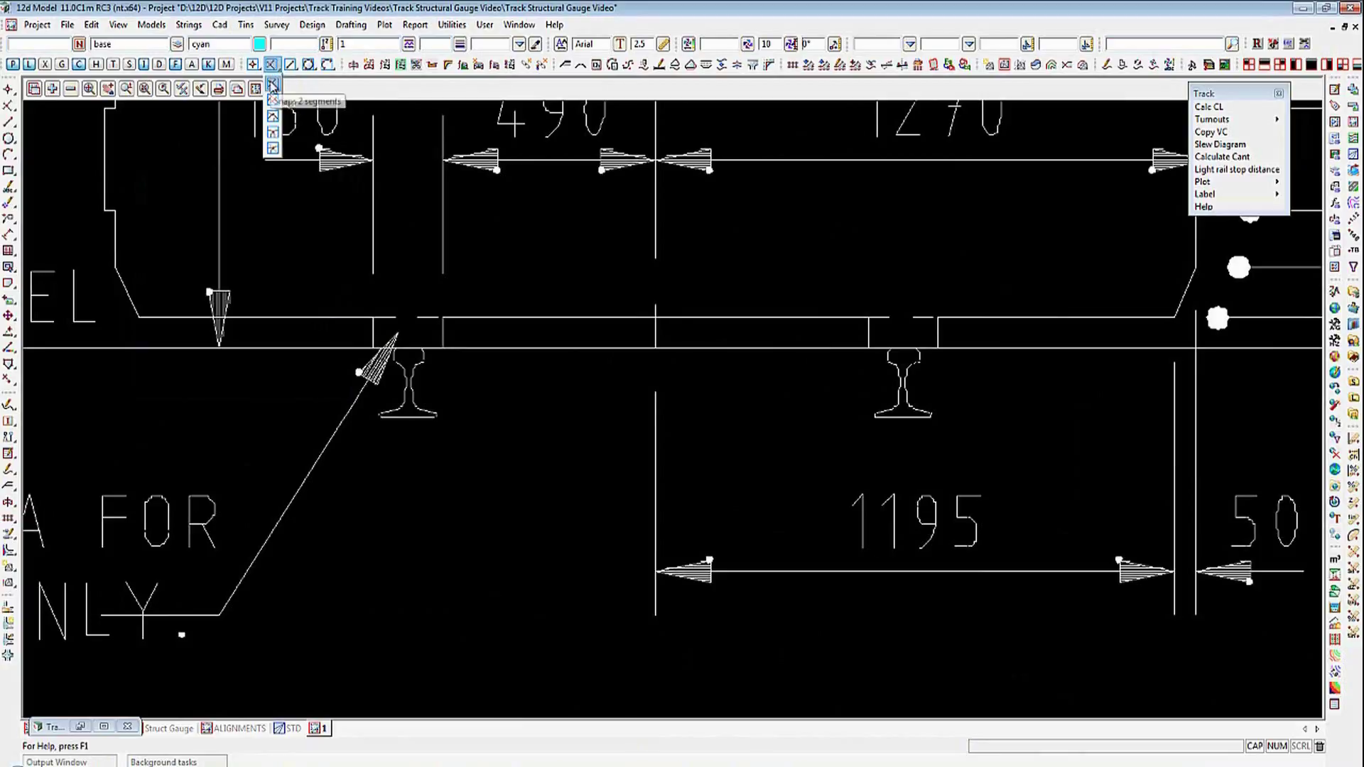
pyautogui.click(273, 83)
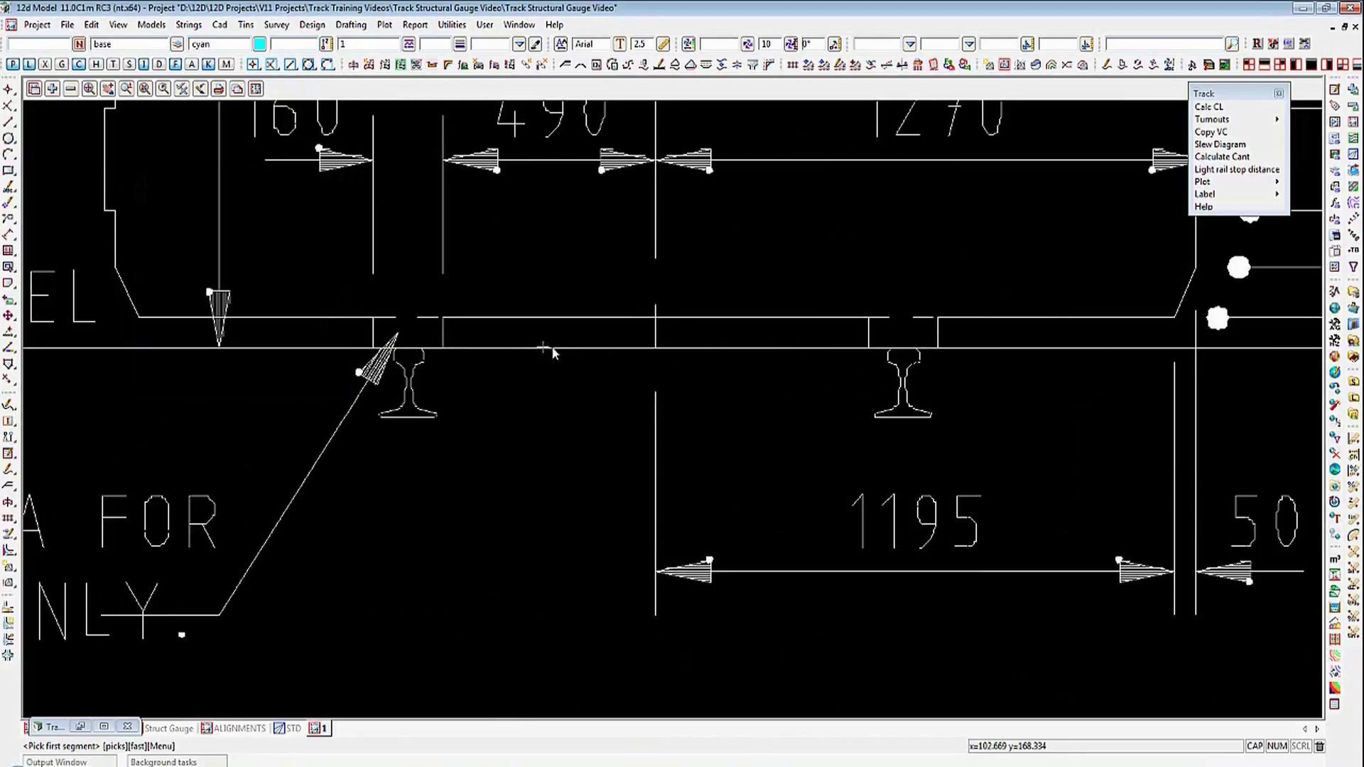
pyautogui.click(585, 348)
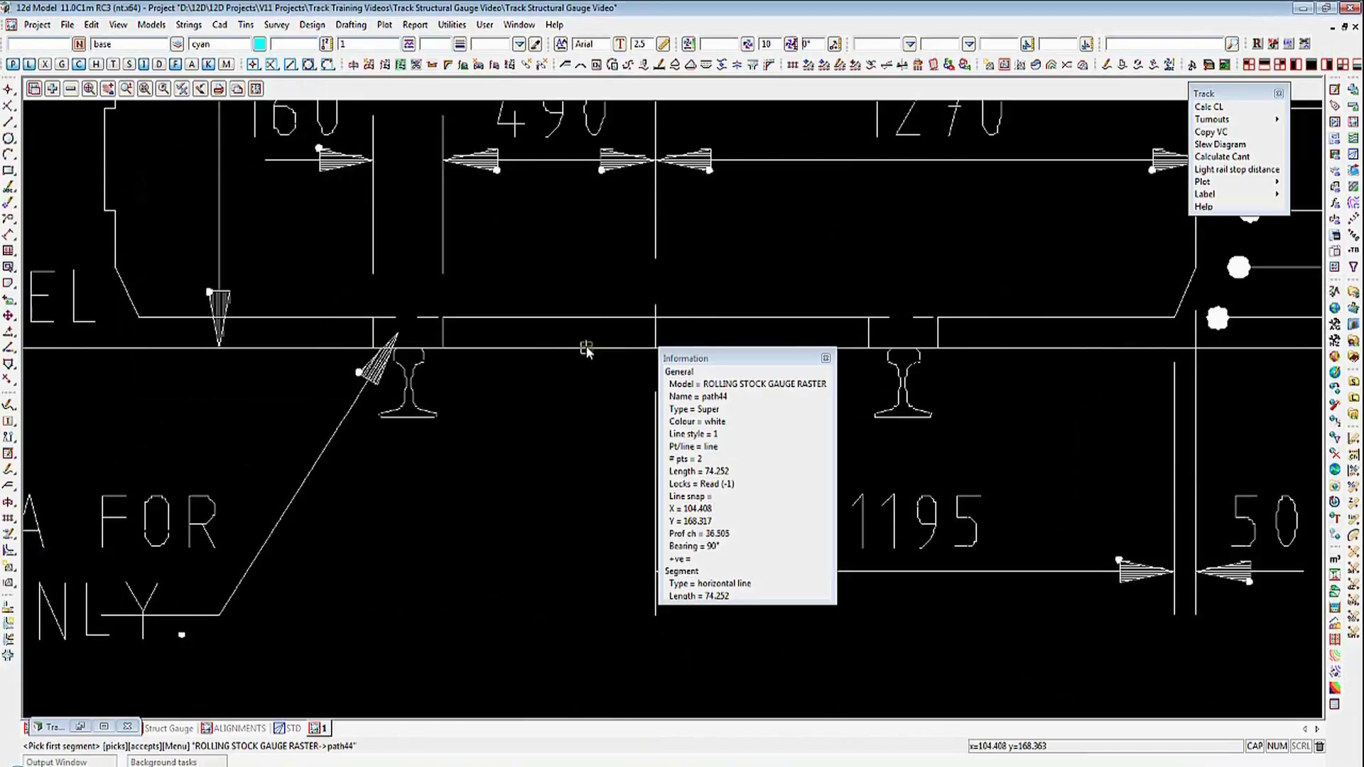
pyautogui.middleClick(586, 348)
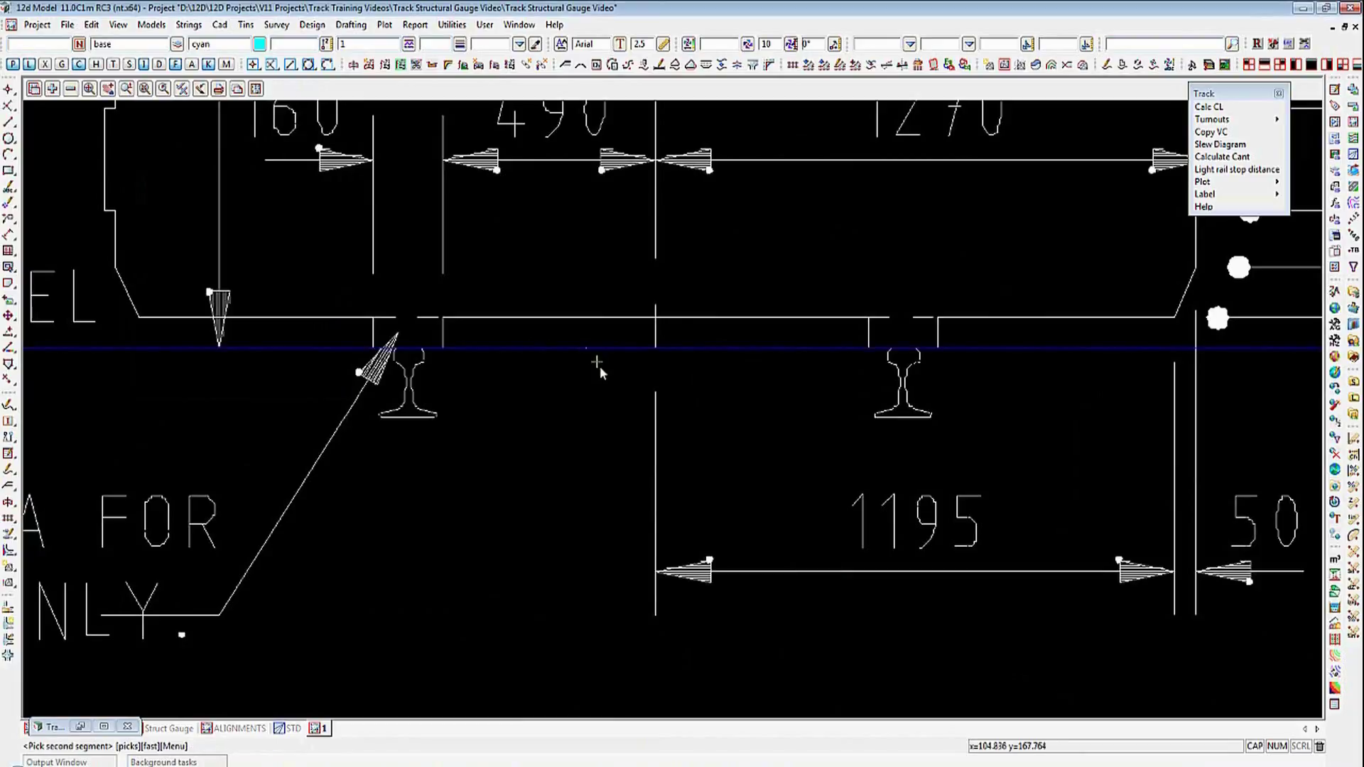
pyautogui.click(655, 424)
pyautogui.middleClick(656, 425)
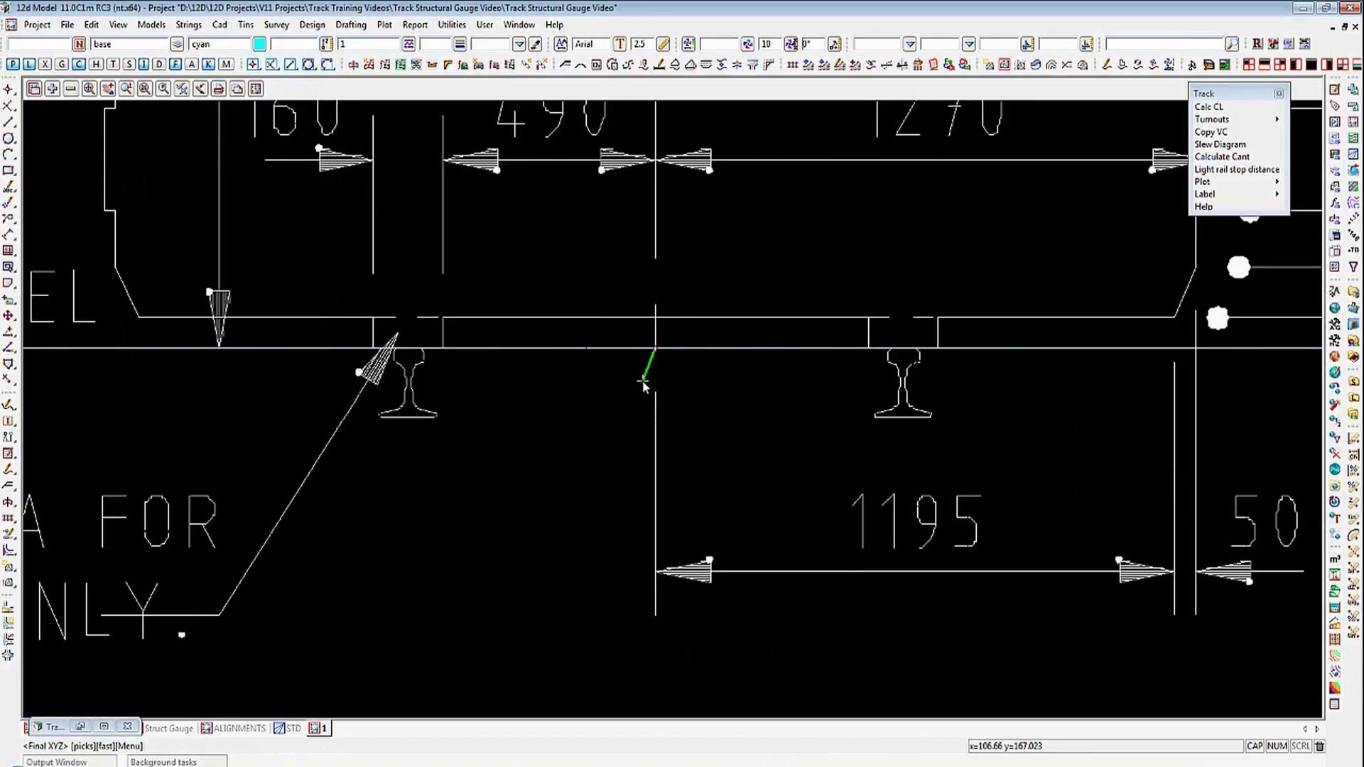
# Step: Turn on the grid and grid snap in view 1 and set the translation's final point at grid origin 0,0
pyautogui.click(183, 91)
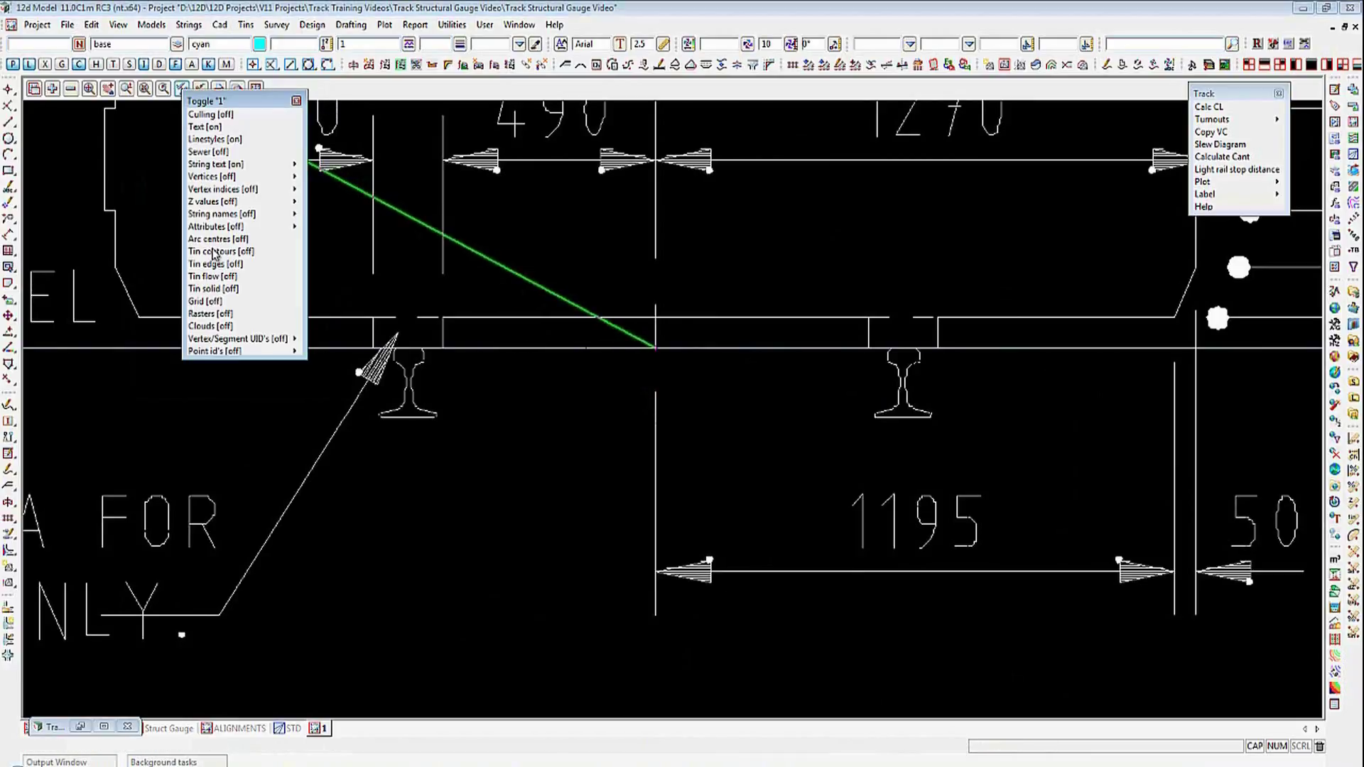
pyautogui.click(213, 302)
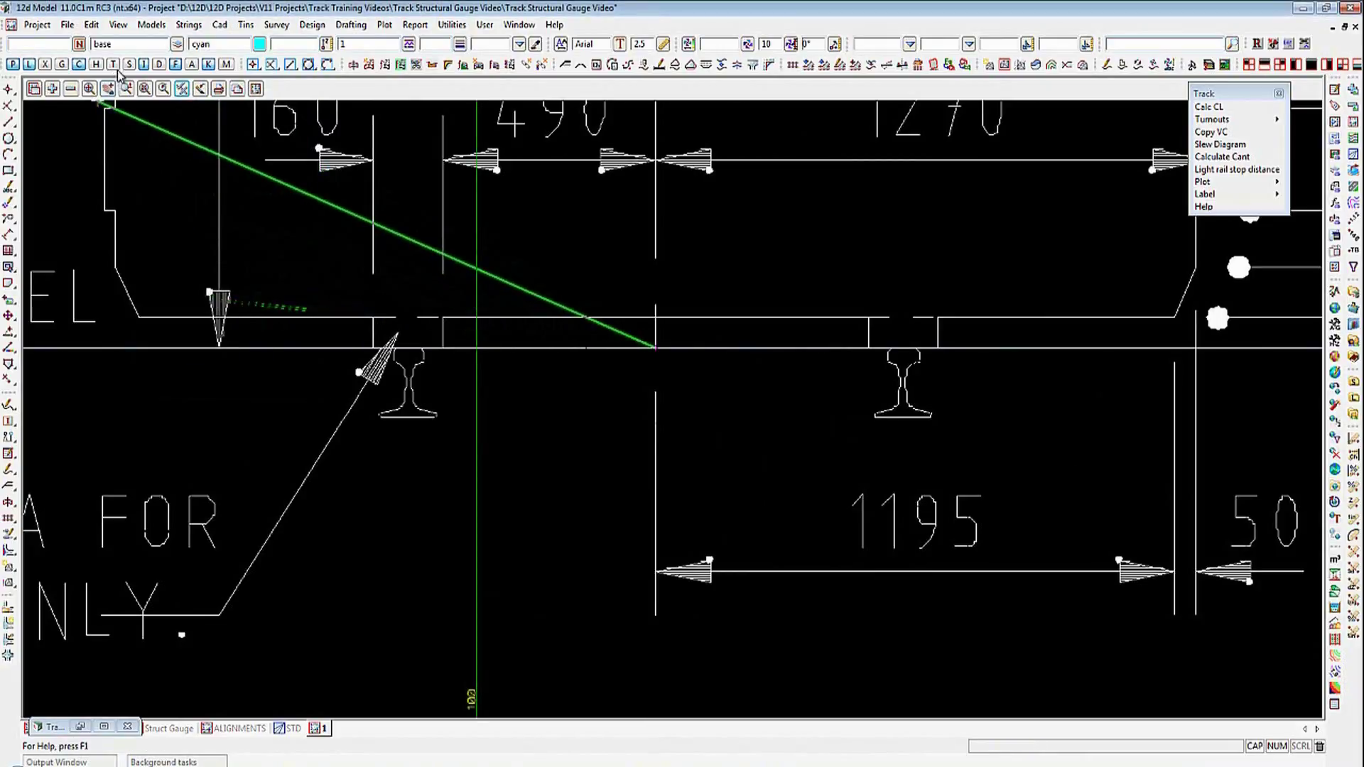
pyautogui.click(64, 65)
pyautogui.scroll(-10, 723, 314)
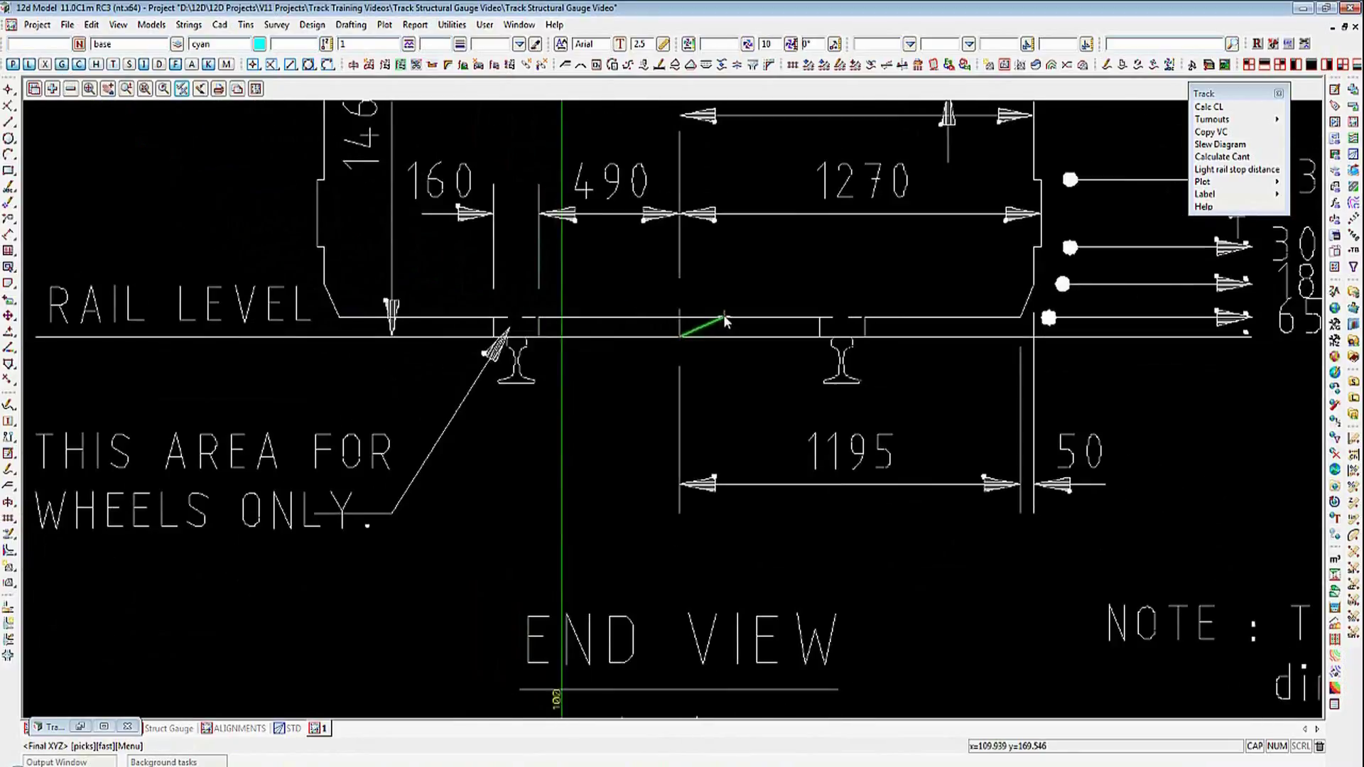
pyautogui.scroll(-3, 726, 321)
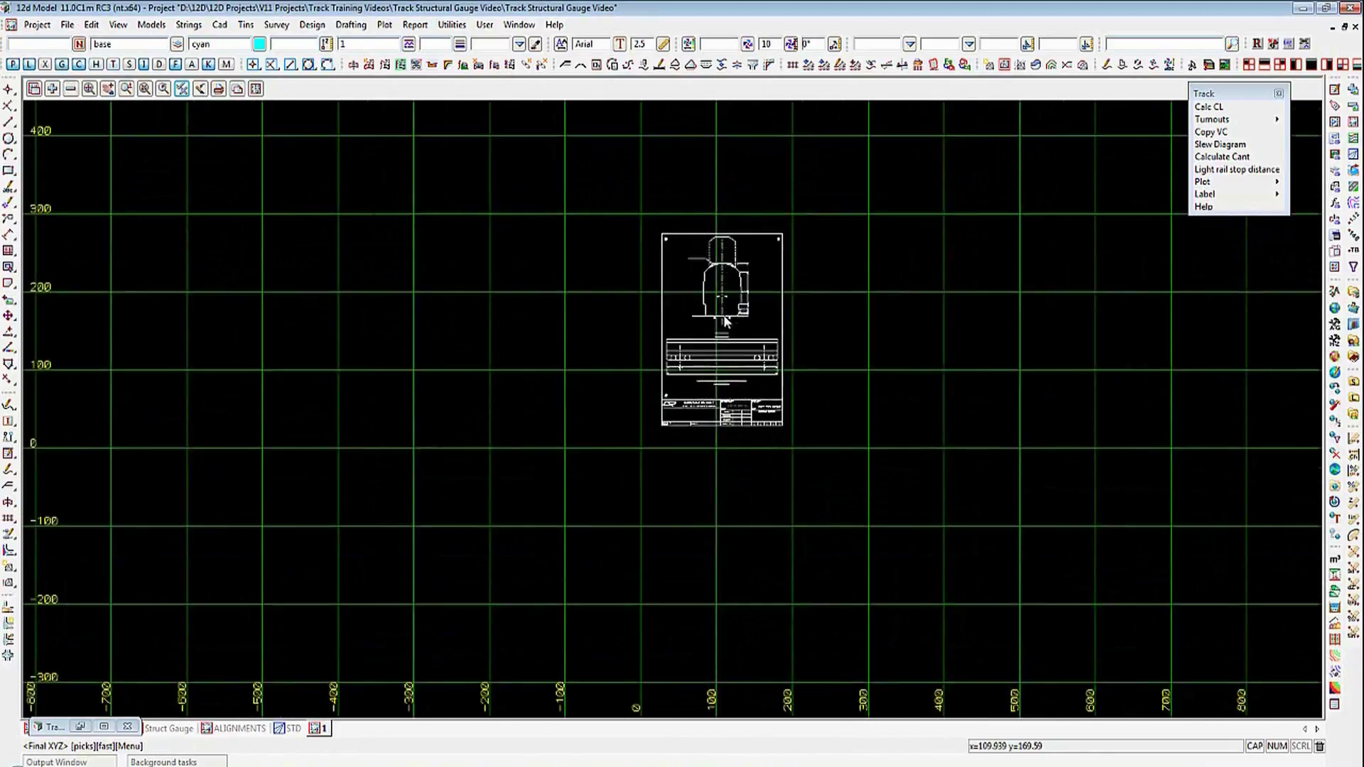
pyautogui.click(640, 449)
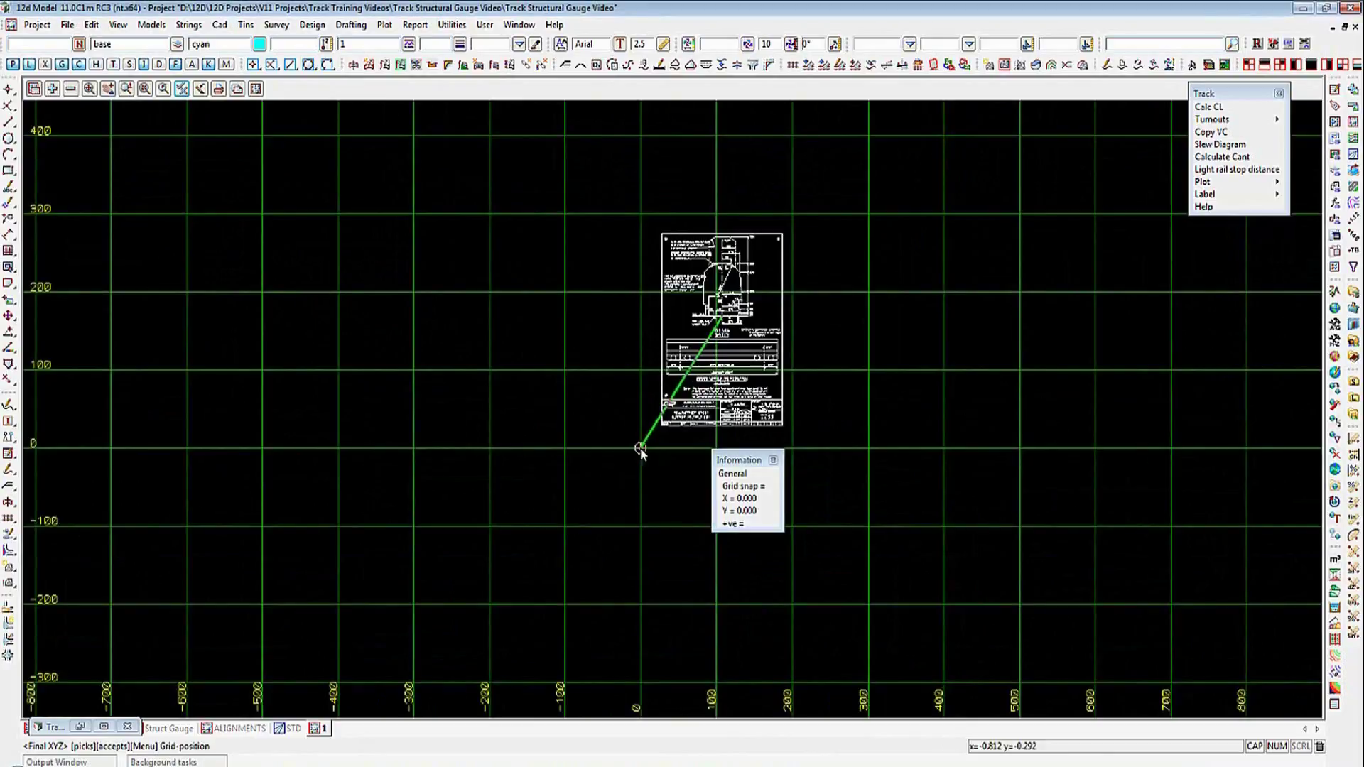
pyautogui.middleClick(641, 449)
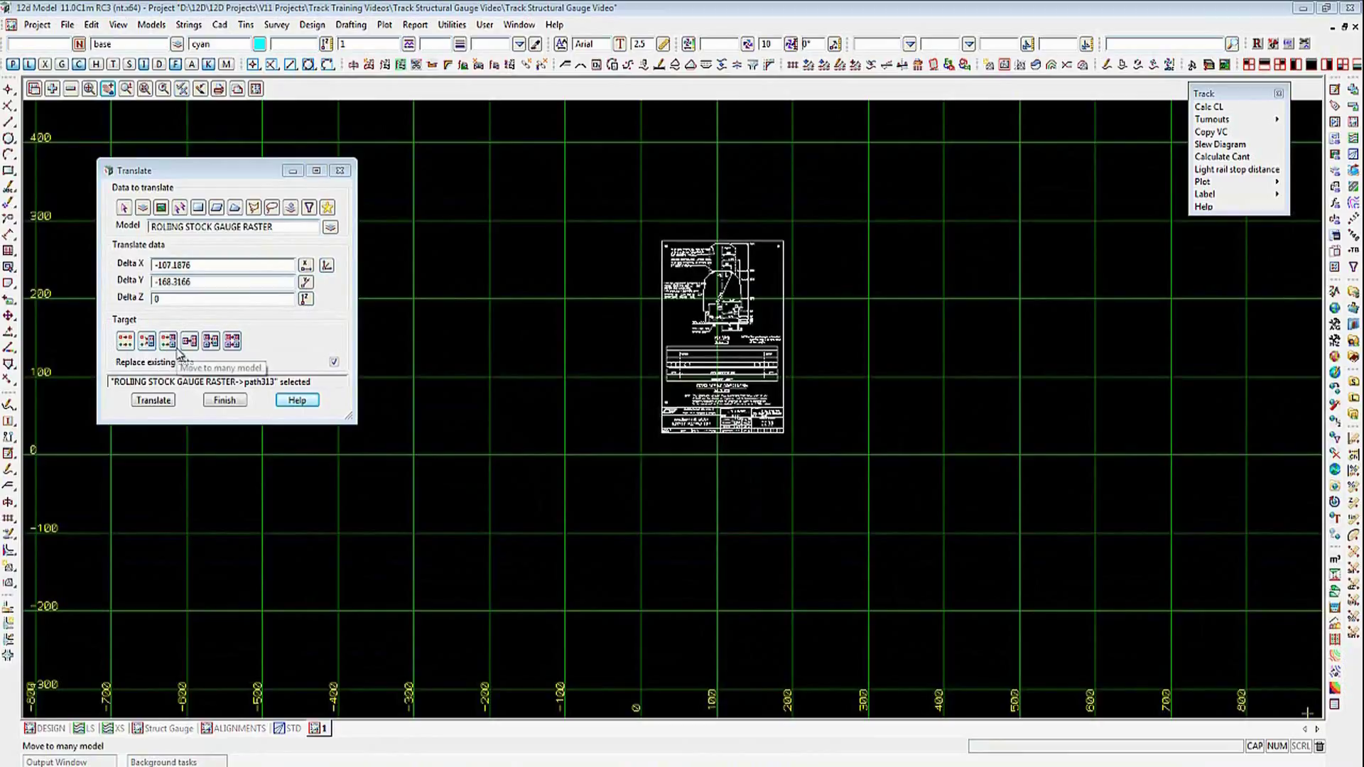
# Step: Translate the gauge drawing into its original model, replacing the existing data, and finish the command
pyautogui.click(125, 346)
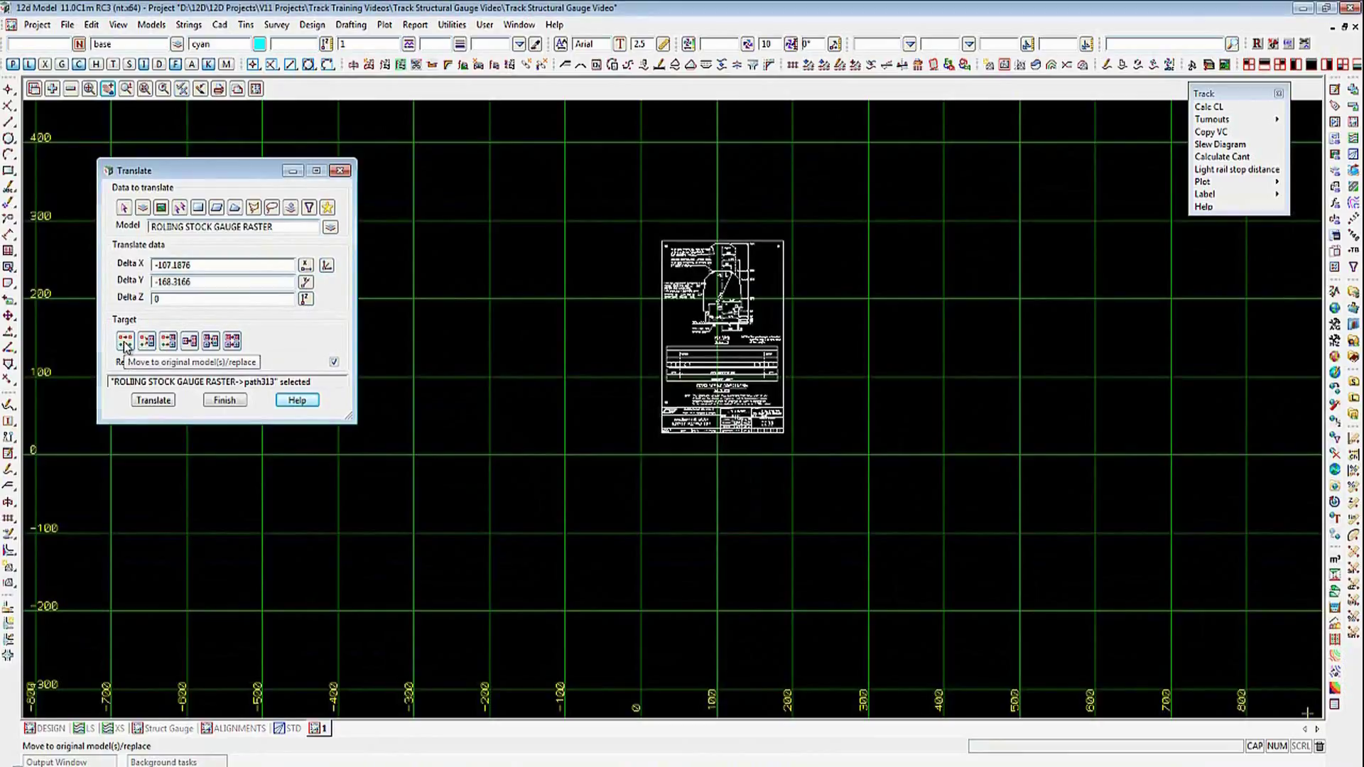
pyautogui.click(151, 399)
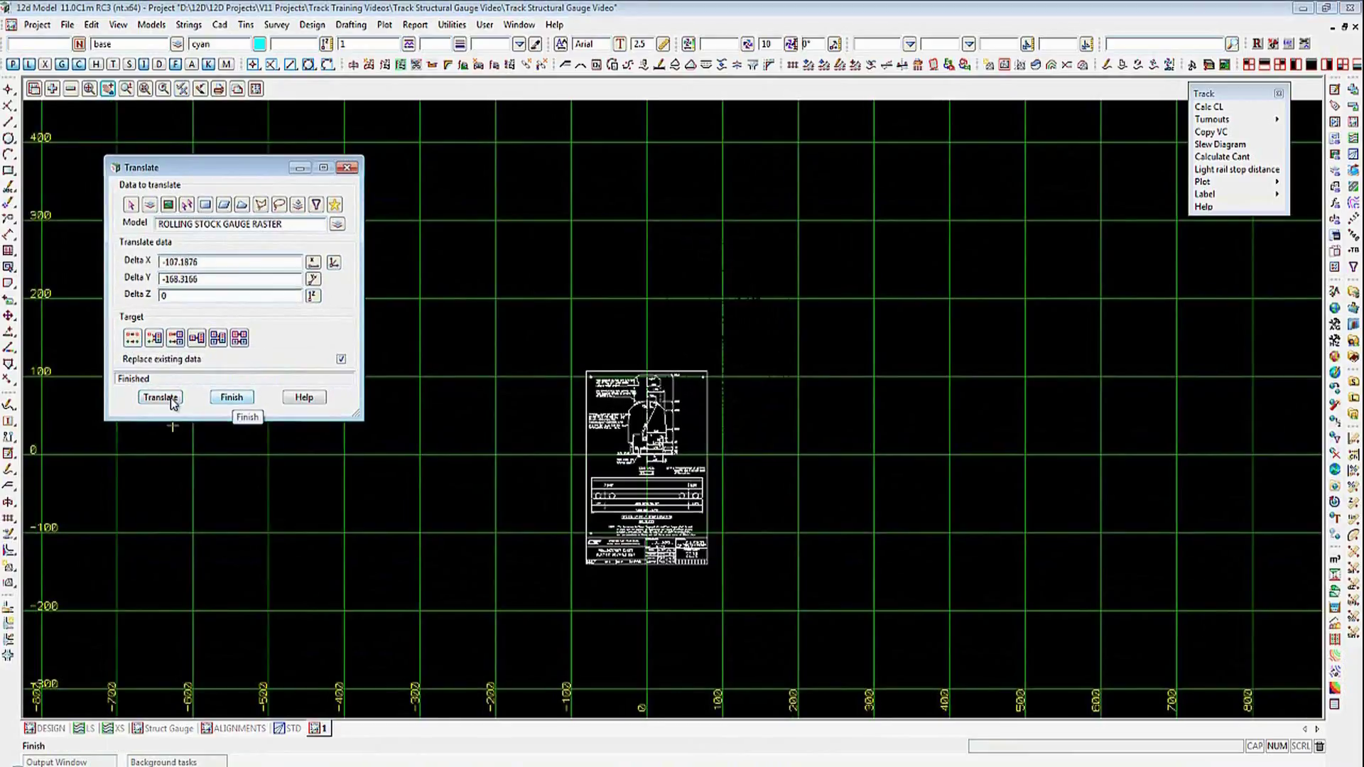
pyautogui.click(230, 398)
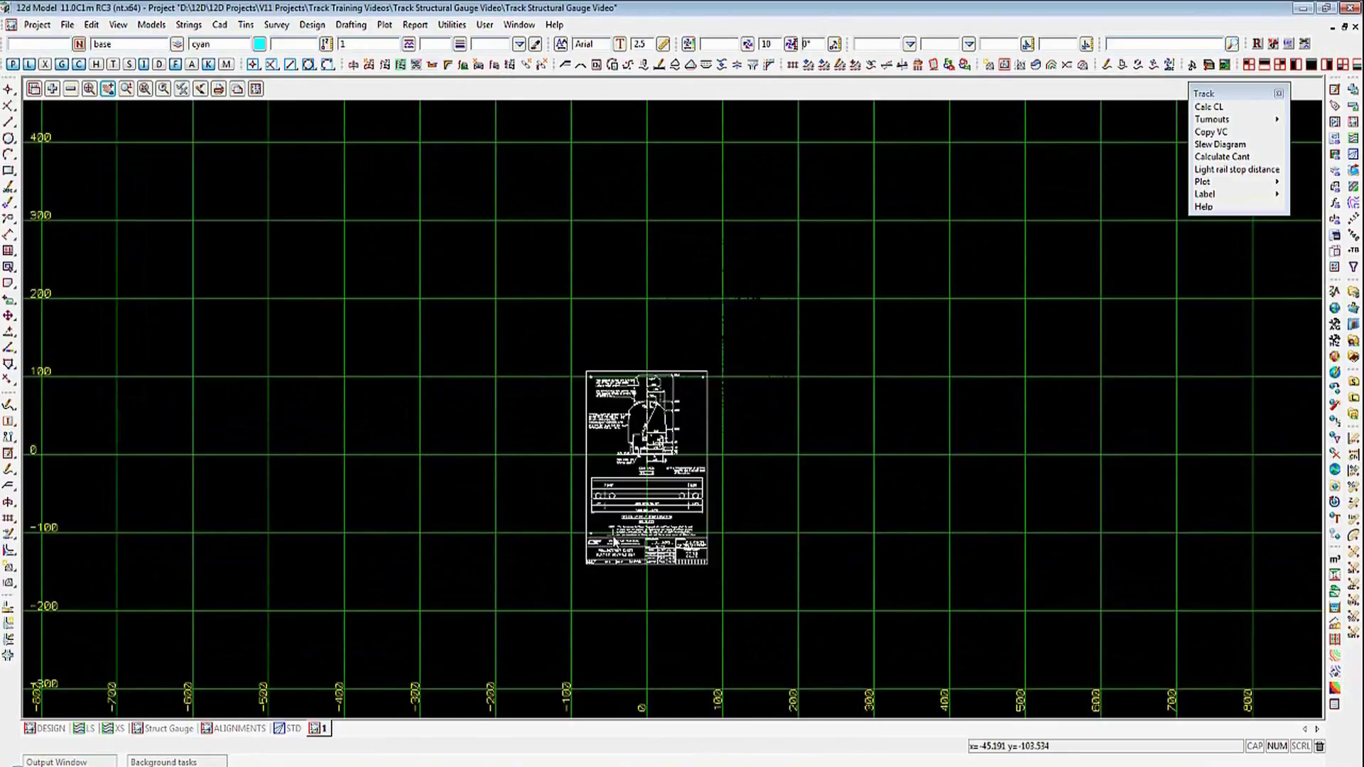
# Step: Display the string vertices in view 1 around the two rails of the end view
pyautogui.scroll(2, 604, 538)
pyautogui.scroll(5, 663, 475)
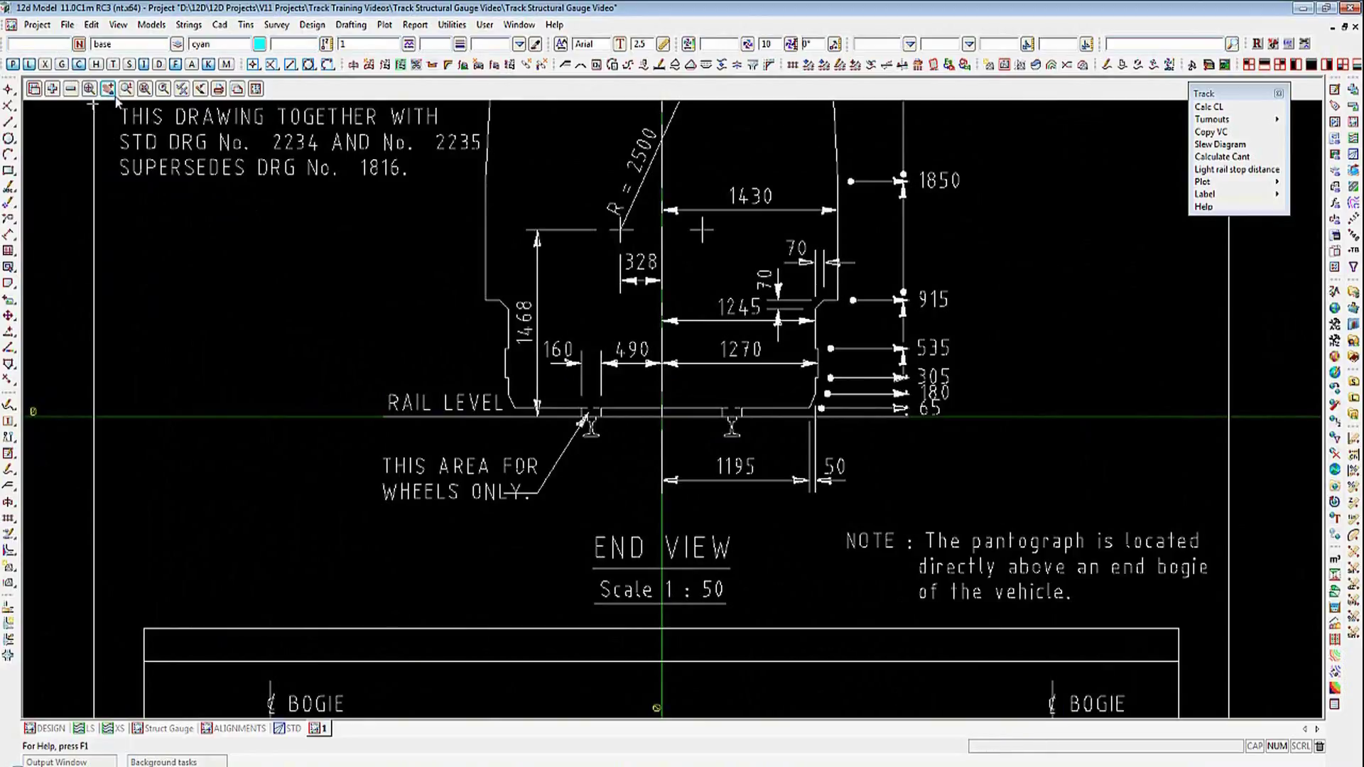
pyautogui.click(183, 89)
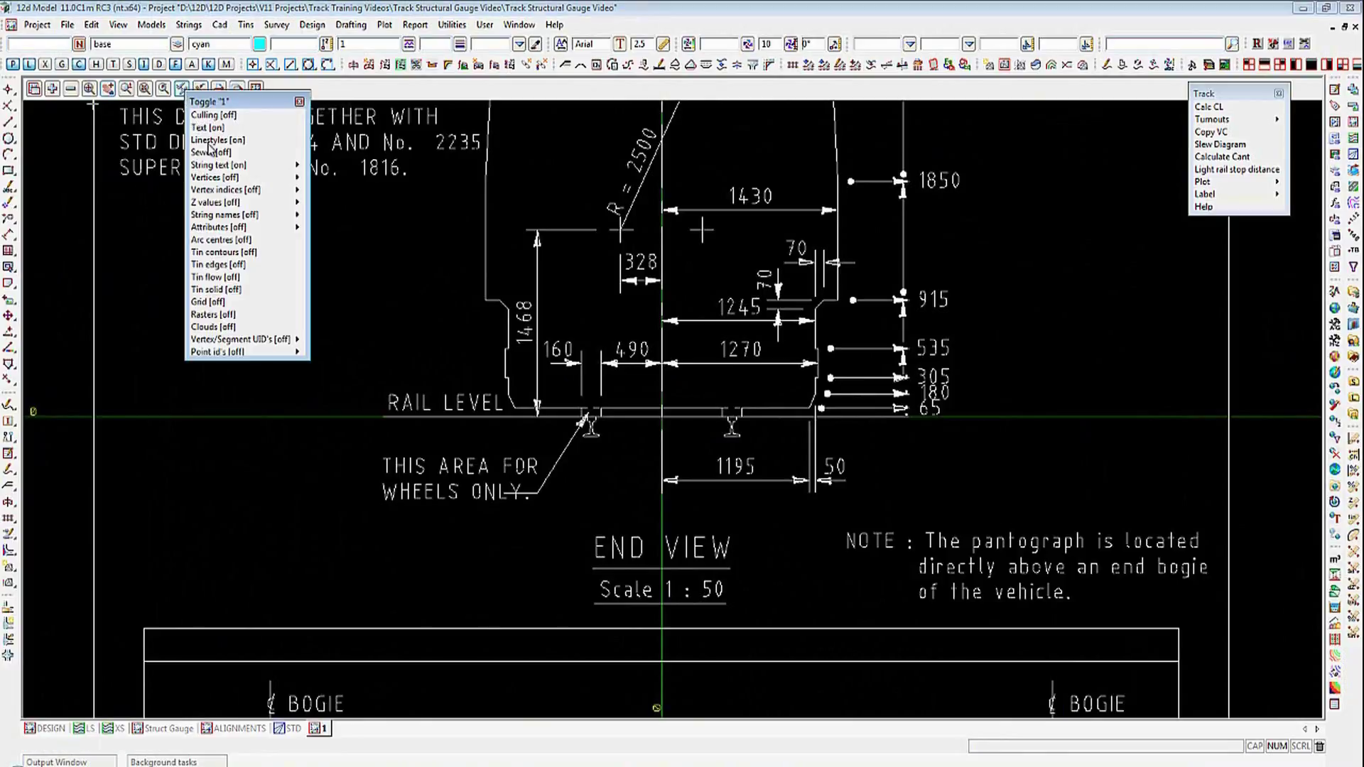
pyautogui.click(212, 180)
pyautogui.scroll(5, 654, 412)
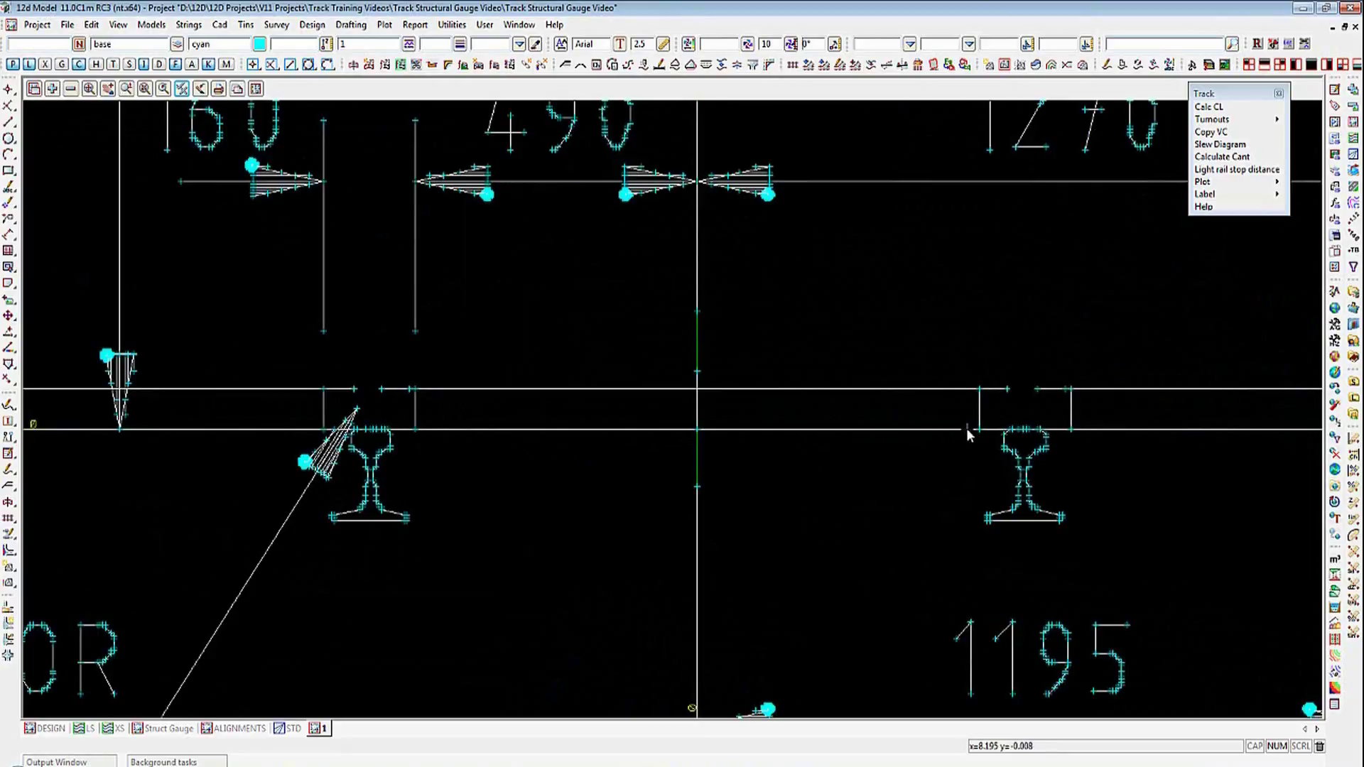
# Step: Measure the distance between the inner faces of the two rail heads in the end view
pyautogui.click(7, 422)
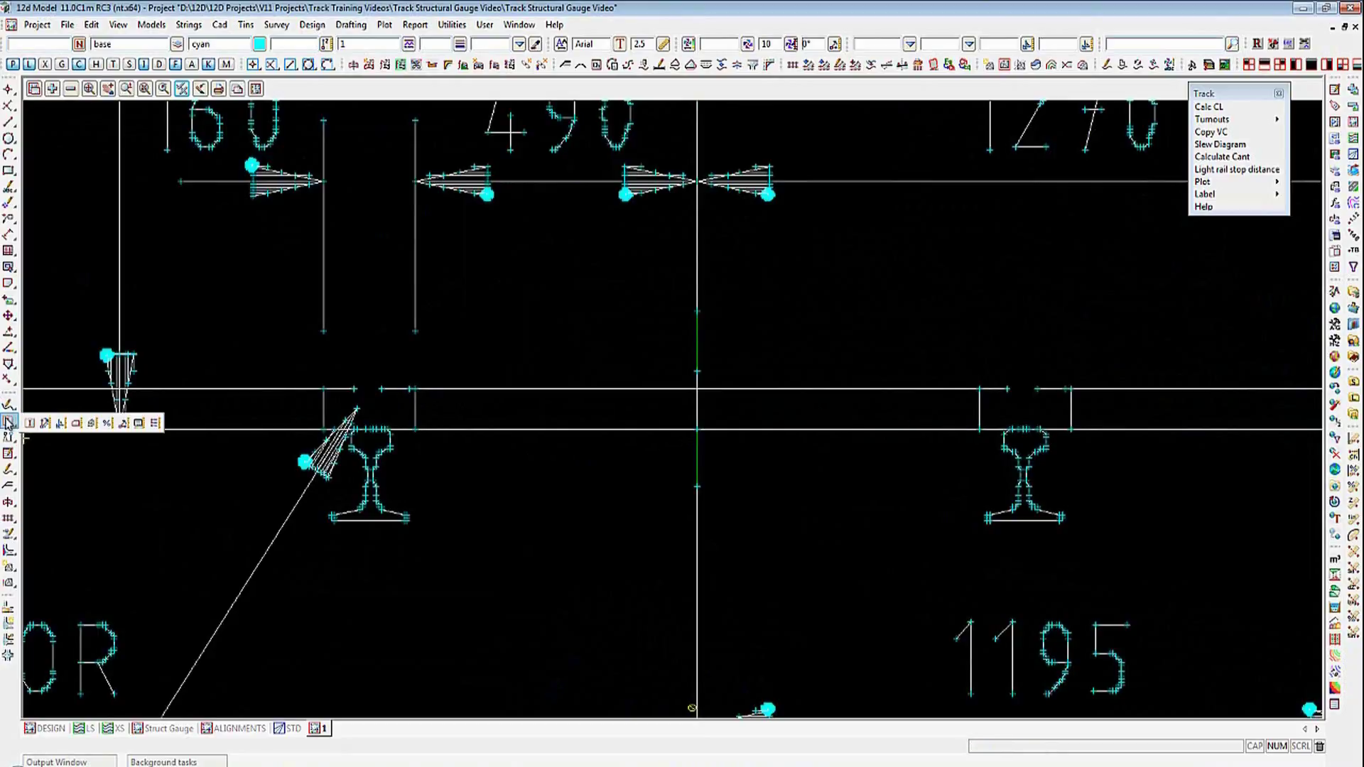
pyautogui.click(44, 423)
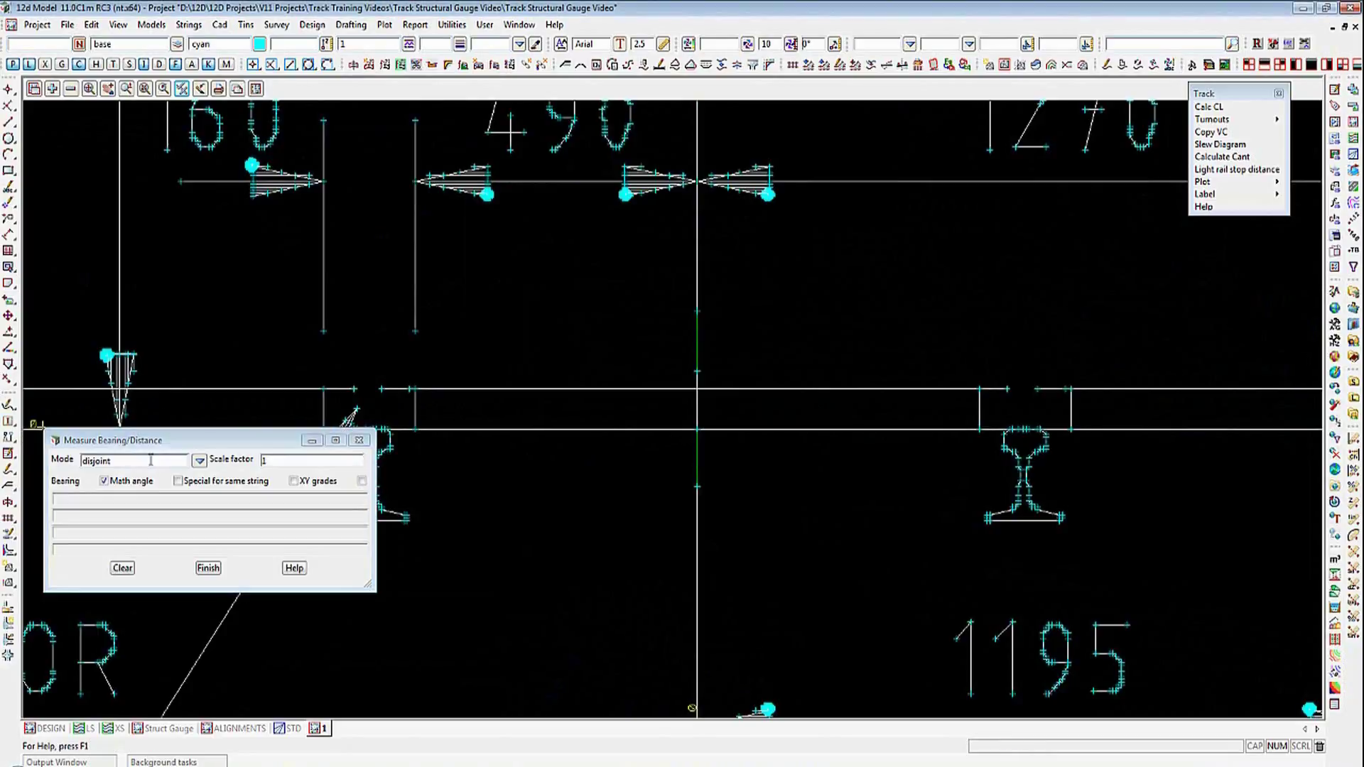
pyautogui.click(390, 431)
pyautogui.middleClick(390, 434)
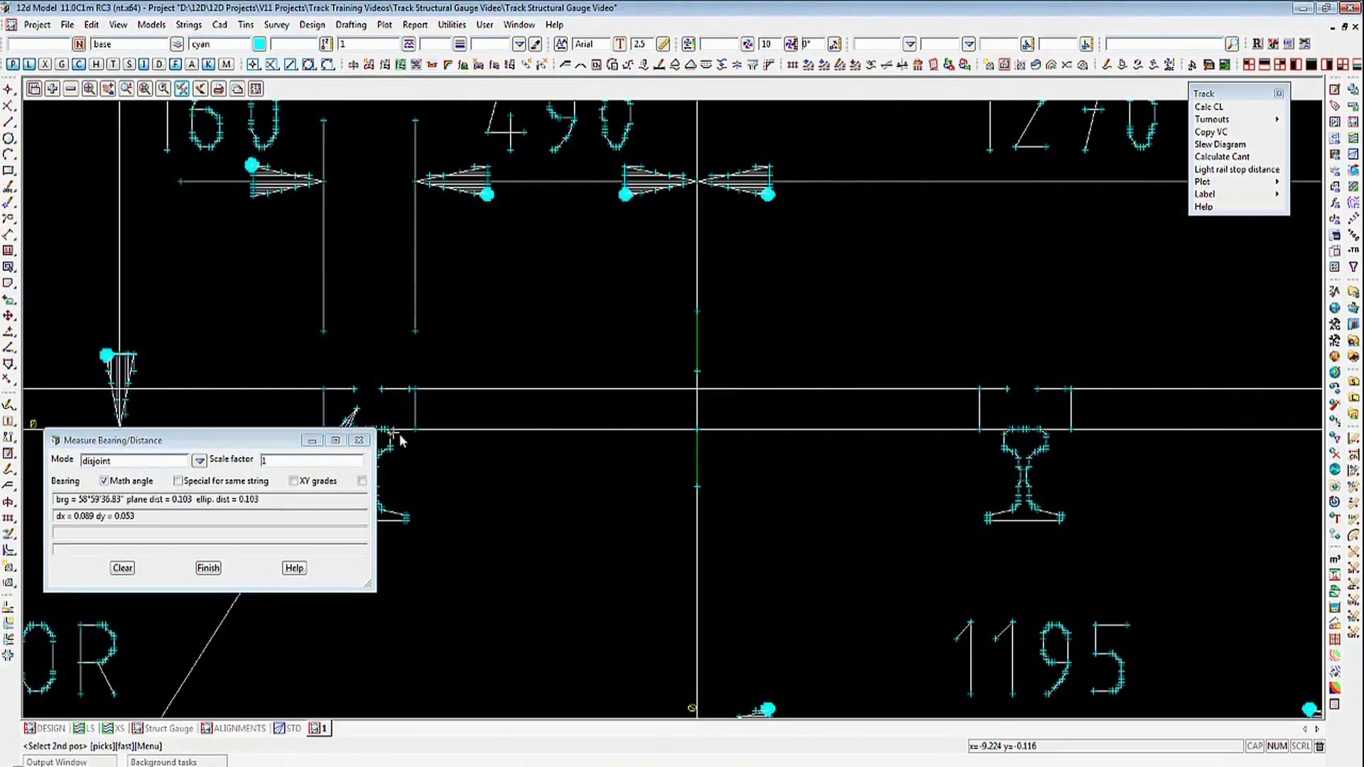
pyautogui.click(1002, 438)
pyautogui.middleClick(1002, 439)
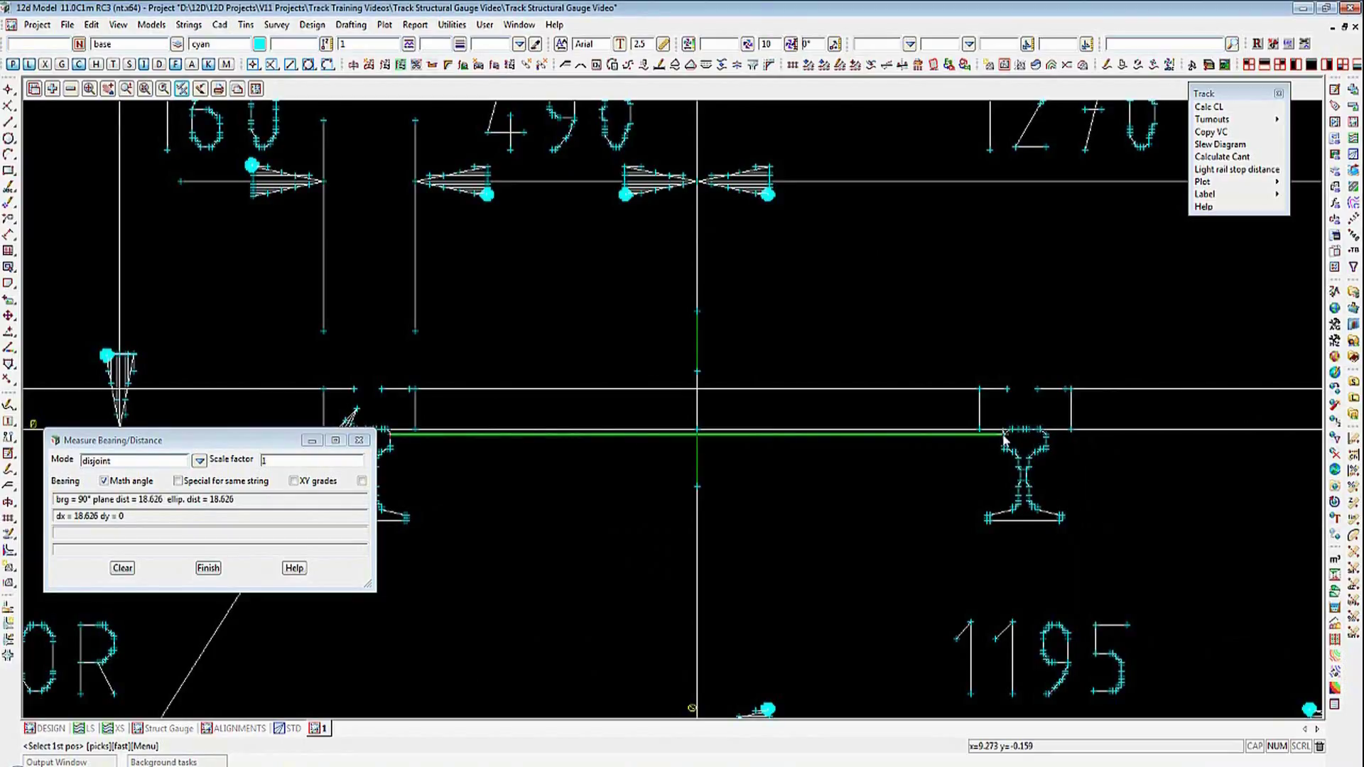
# Step: Start the Factor utility and pick the ROLLING STOCK GAUGE RASTER model from the drawing as the data to factor
pyautogui.click(452, 24)
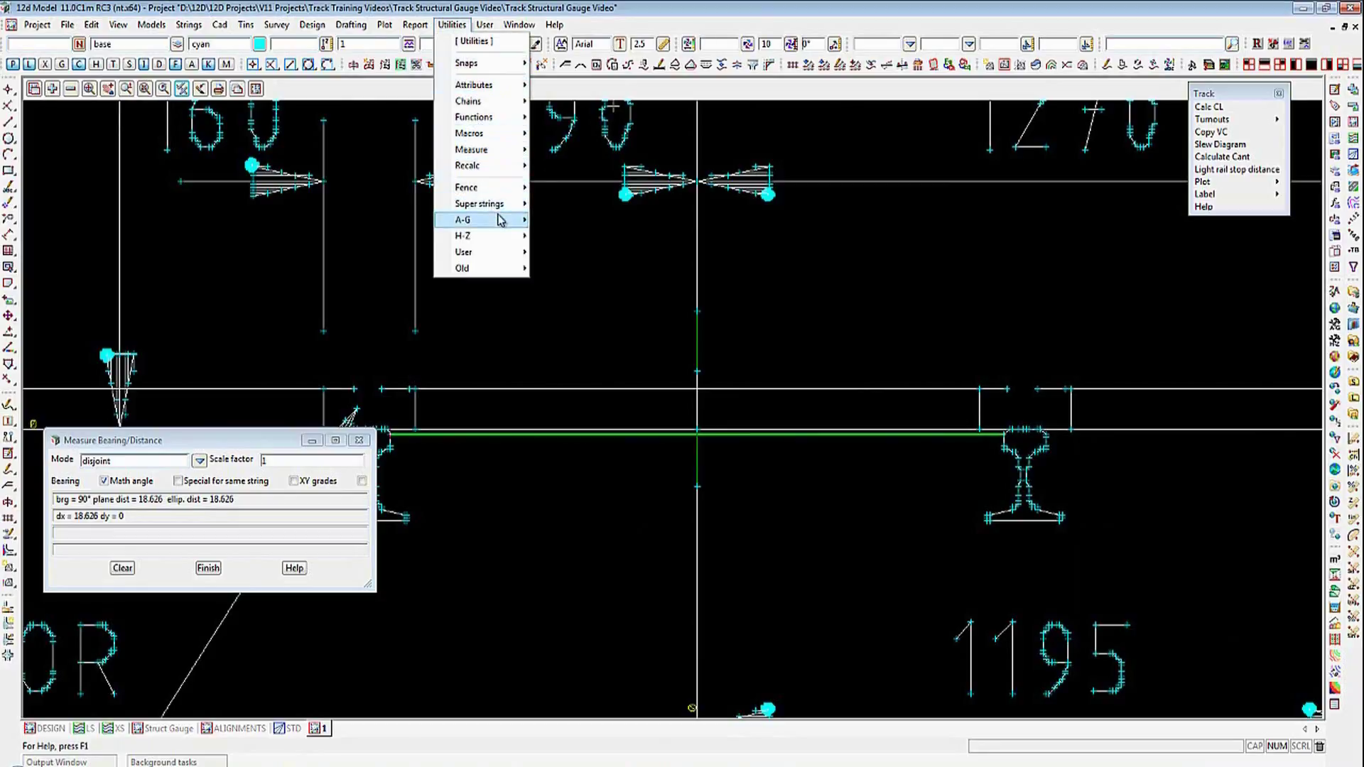
pyautogui.moveTo(490, 219)
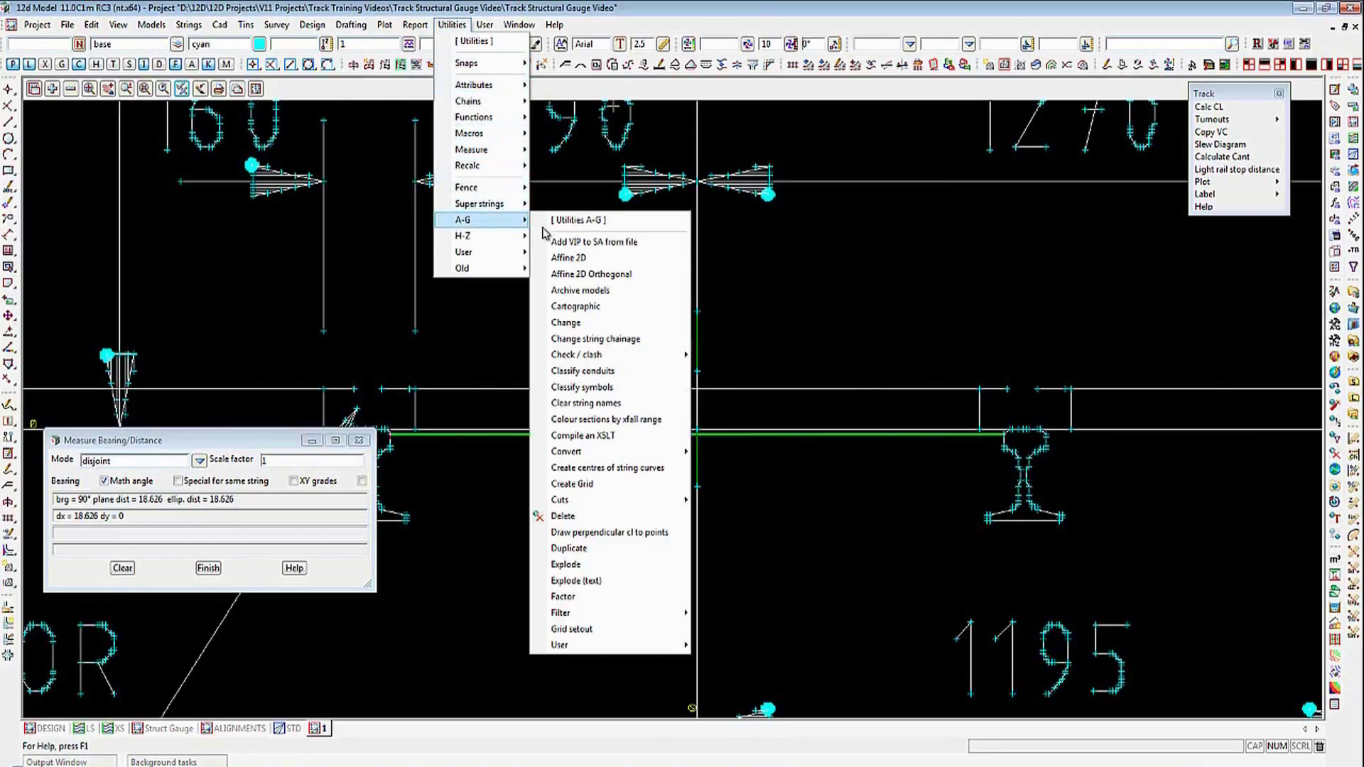
pyautogui.click(604, 597)
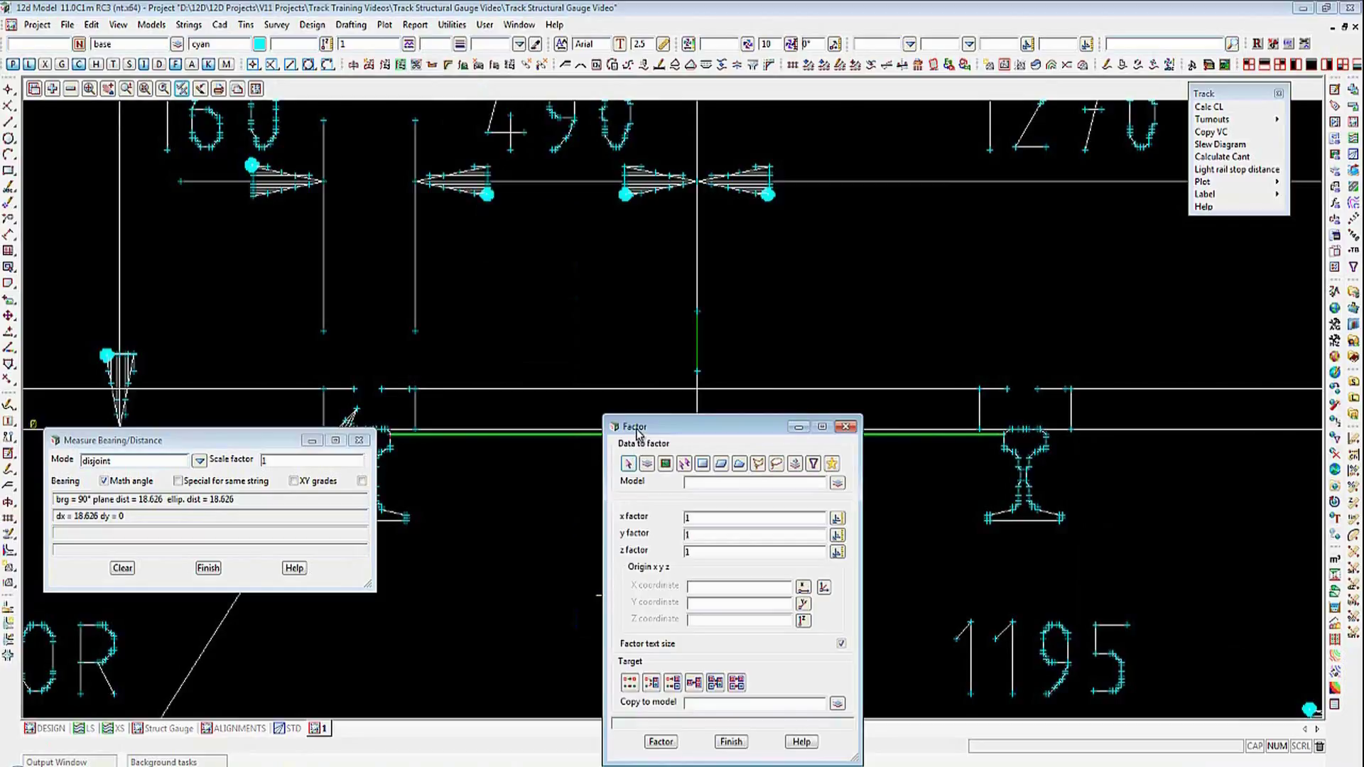
pyautogui.moveTo(636, 428); pyautogui.dragTo(382, 111)
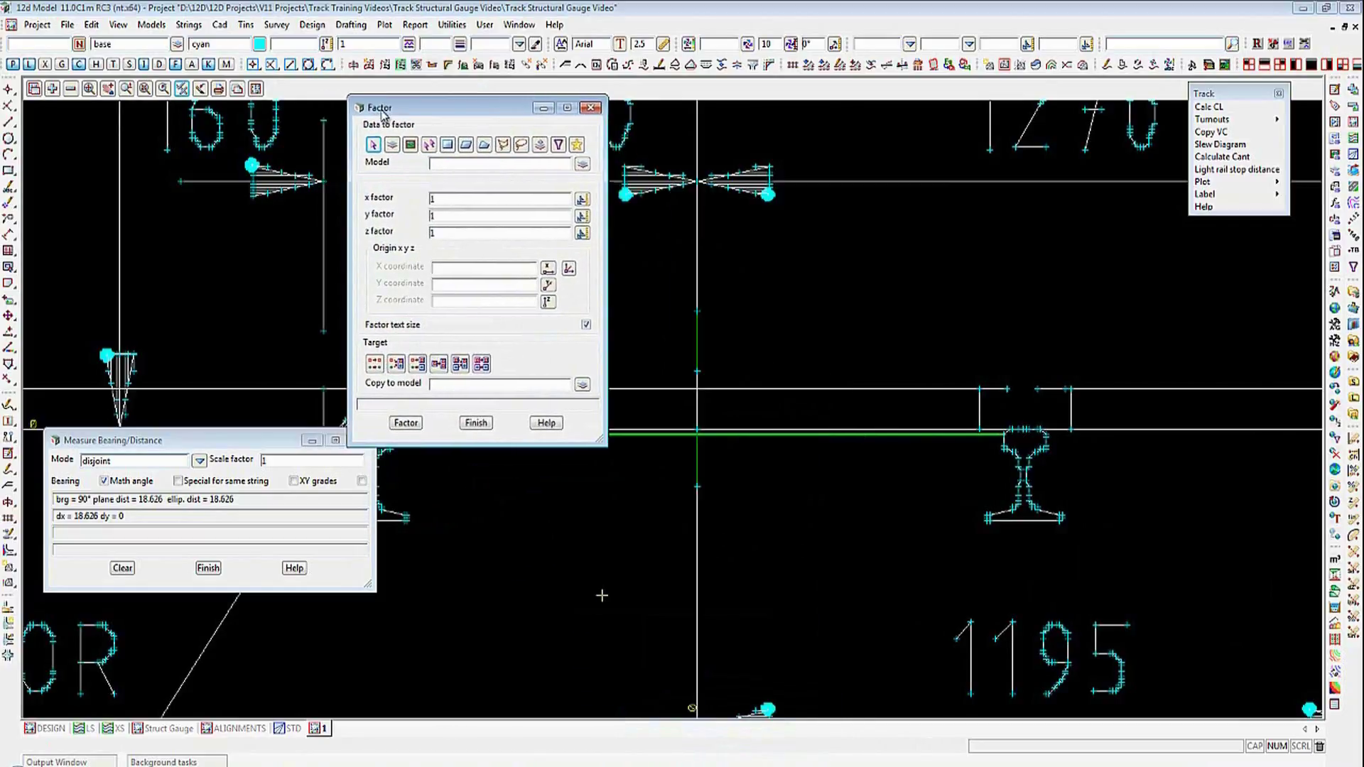
pyautogui.middleClick(437, 165)
pyautogui.click(698, 245)
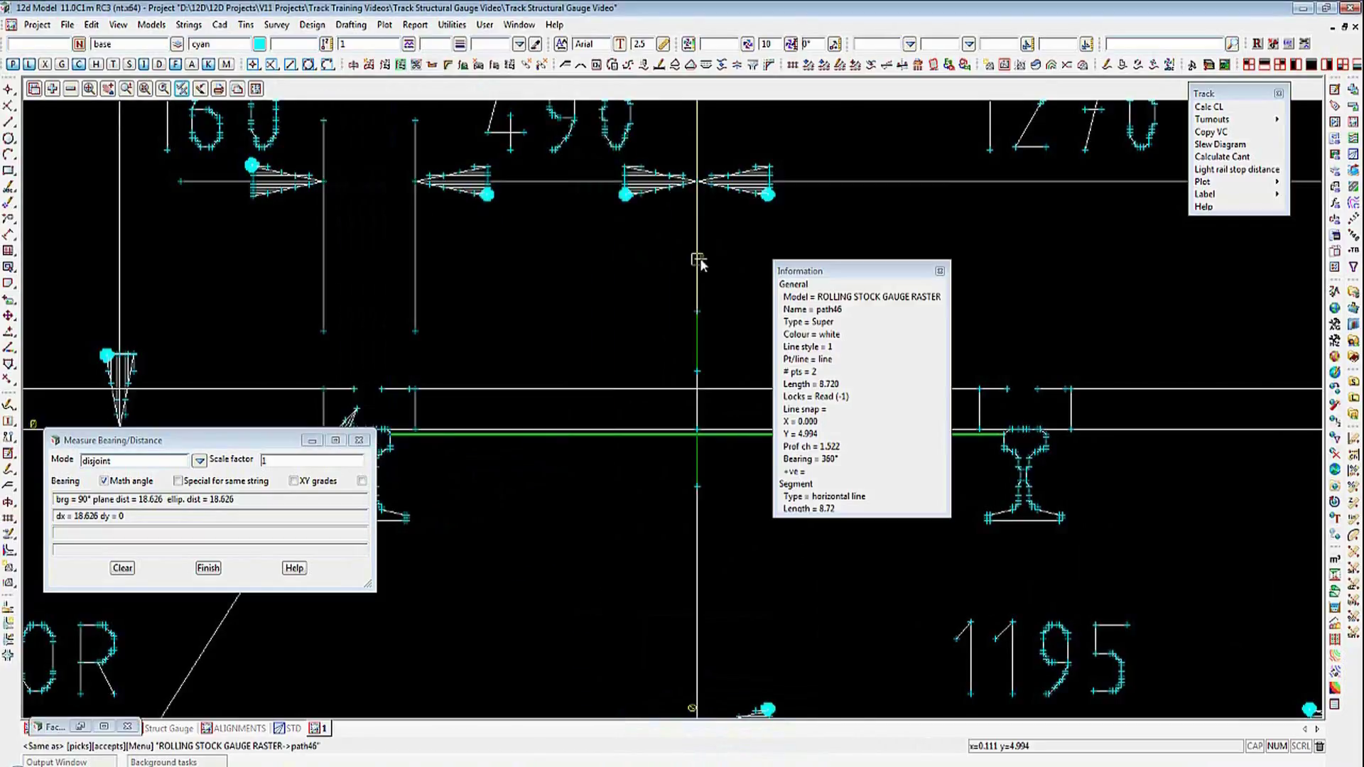
pyautogui.middleClick(700, 256)
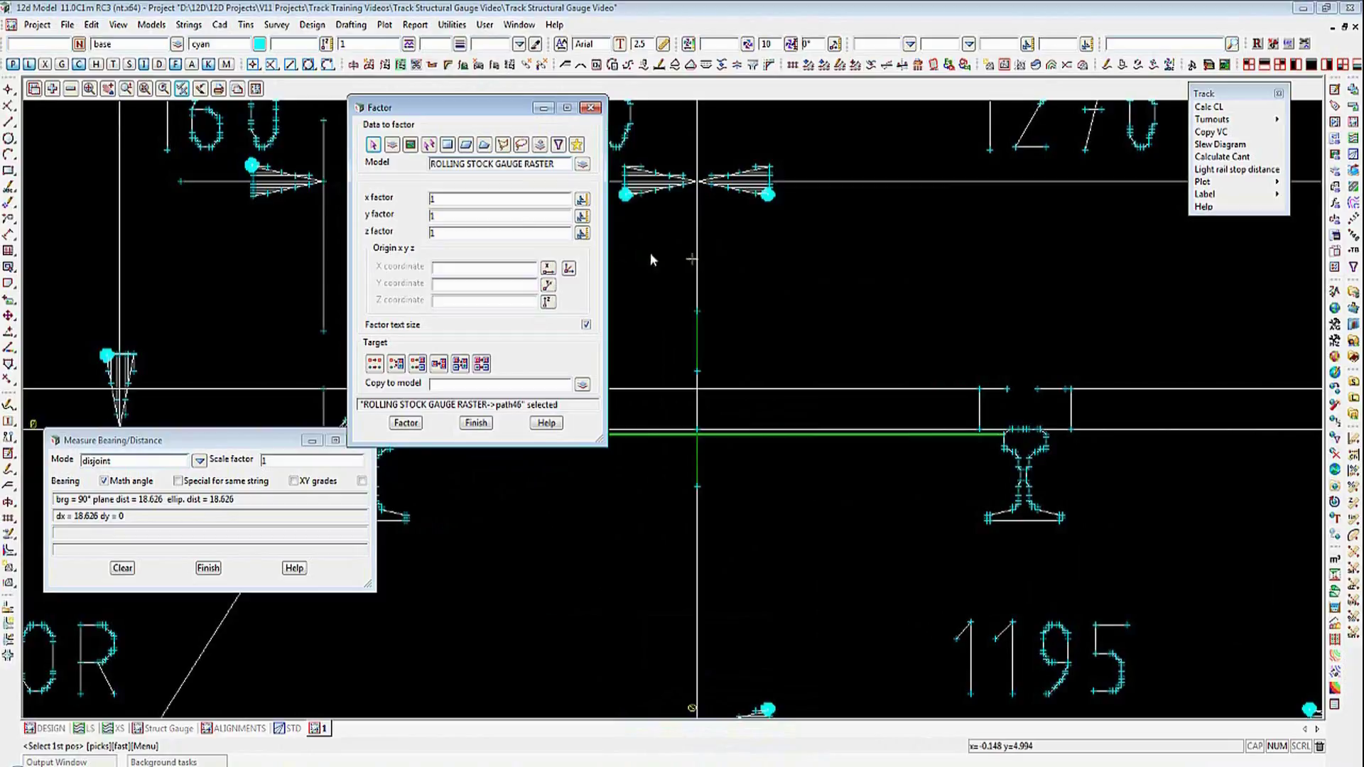
# Step: Set the x and y factors to 0.0573, checking the ratio with the expression 1.067/18.626
pyautogui.doubleClick(480, 198)
pyautogui.write('0')
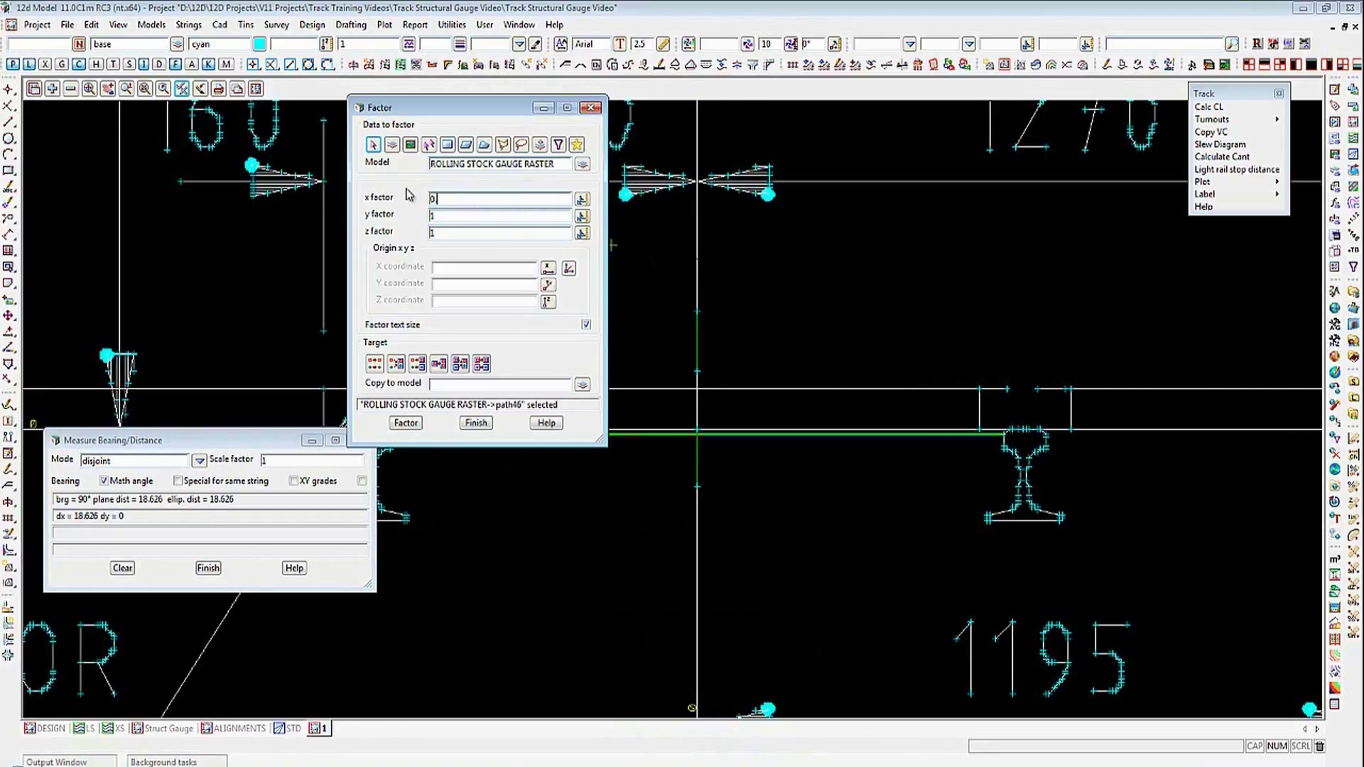
pyautogui.write('.0573')
pyautogui.press('Tab')
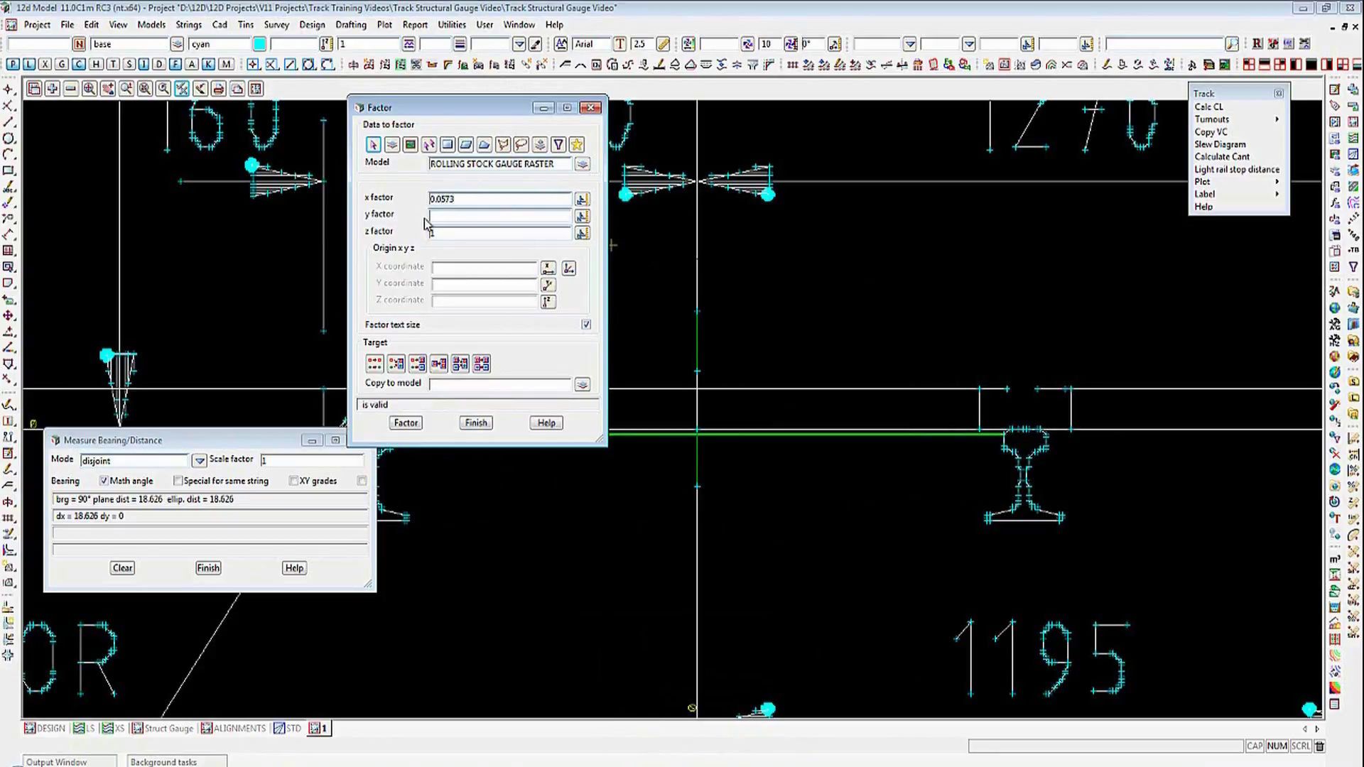
pyautogui.write('1.06')
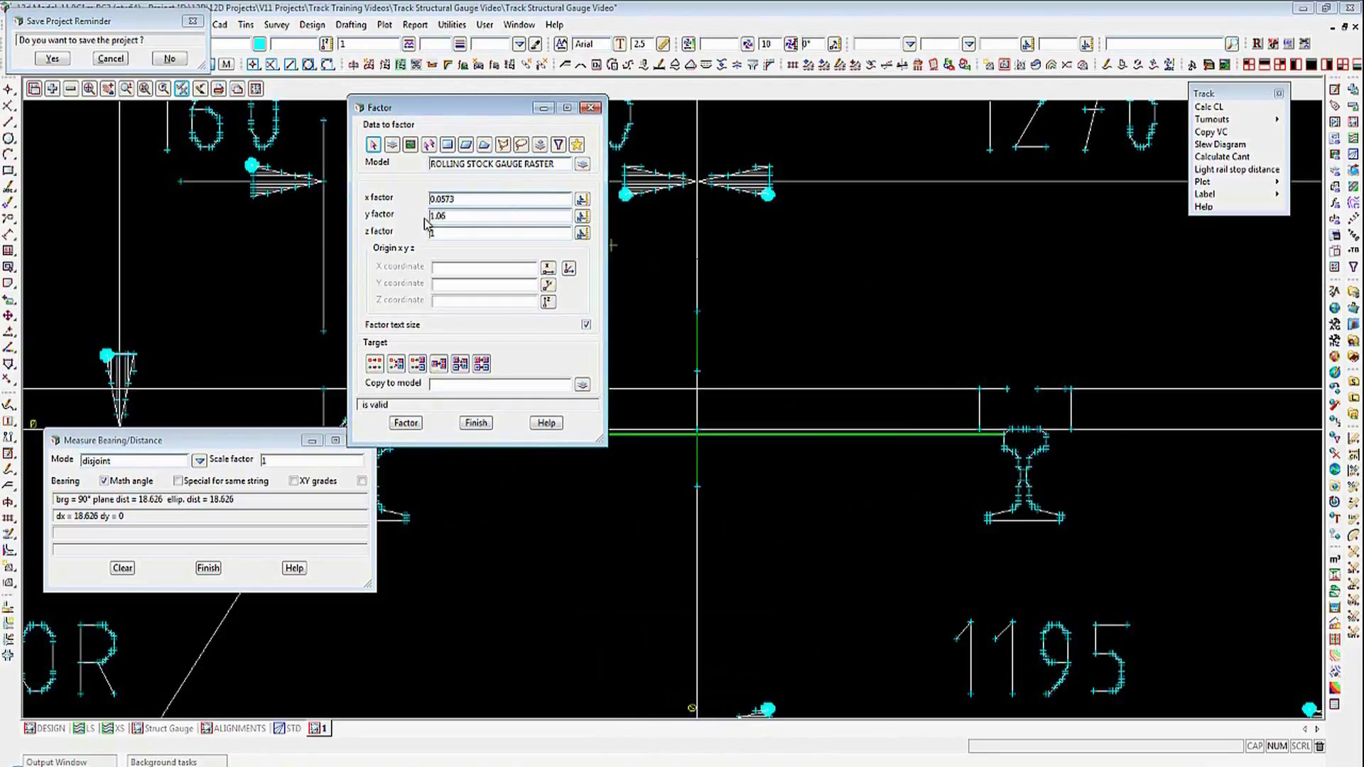
pyautogui.write('7/18.626')
pyautogui.press('Tab')
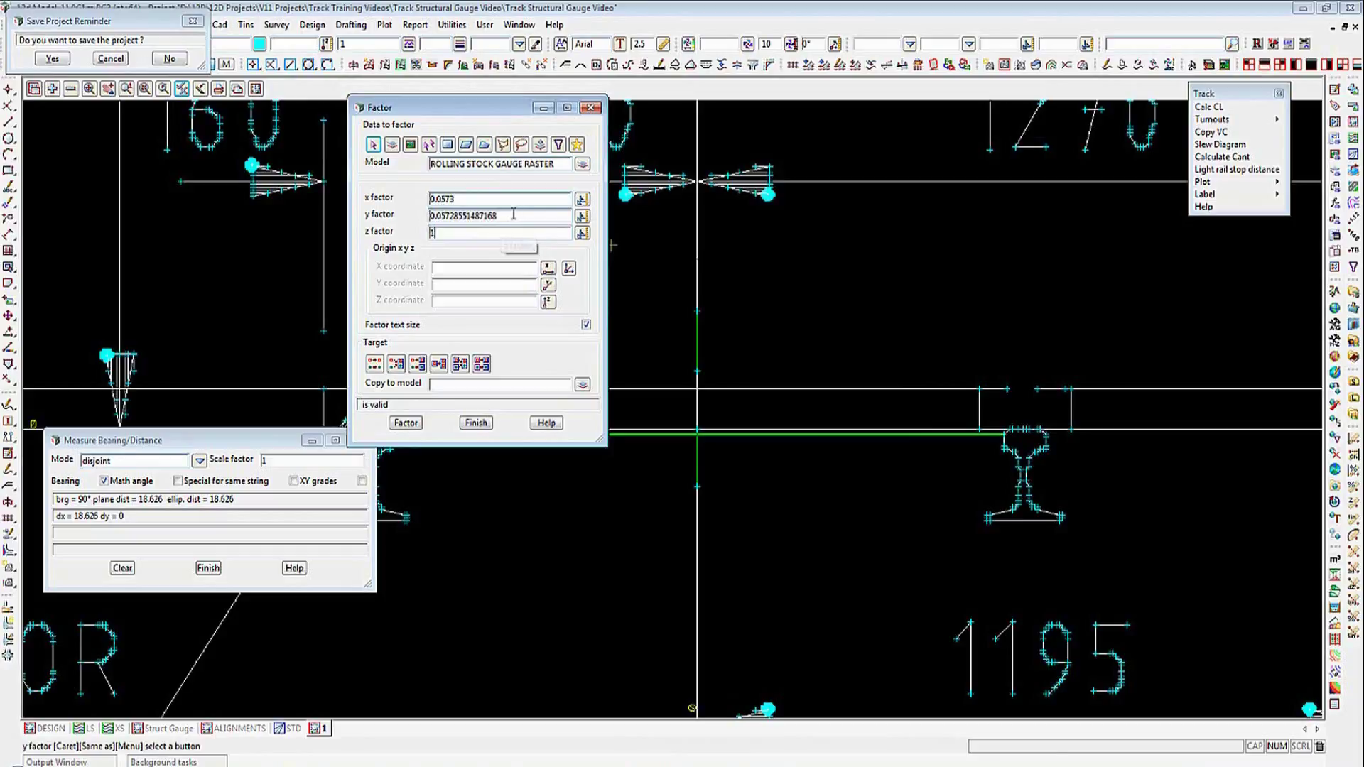
pyautogui.moveTo(509, 216); pyautogui.dragTo(451, 229)
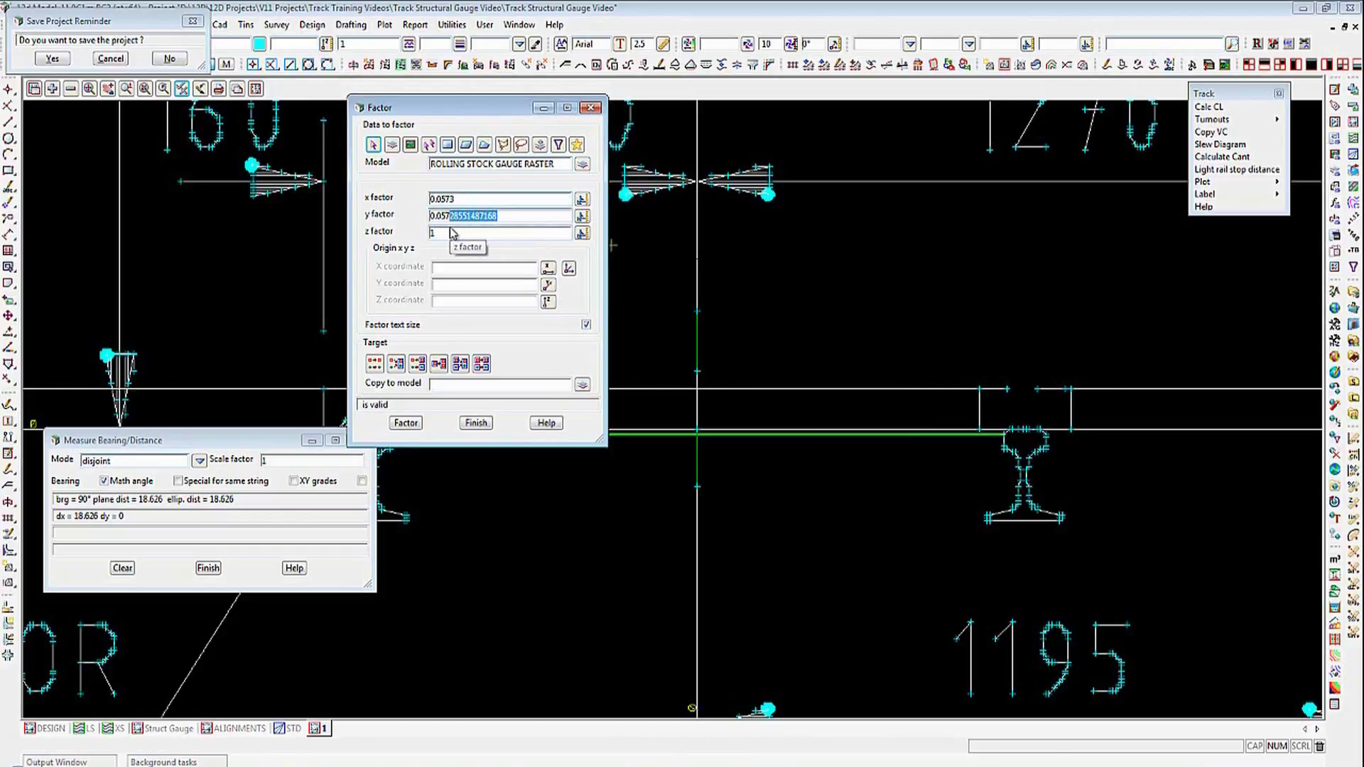
pyautogui.write('3')
# Step: Set the factor origin to 0,0,0 and factor the drawing into its original model, replacing the existing data
pyautogui.click(445, 269)
pyautogui.write('0')
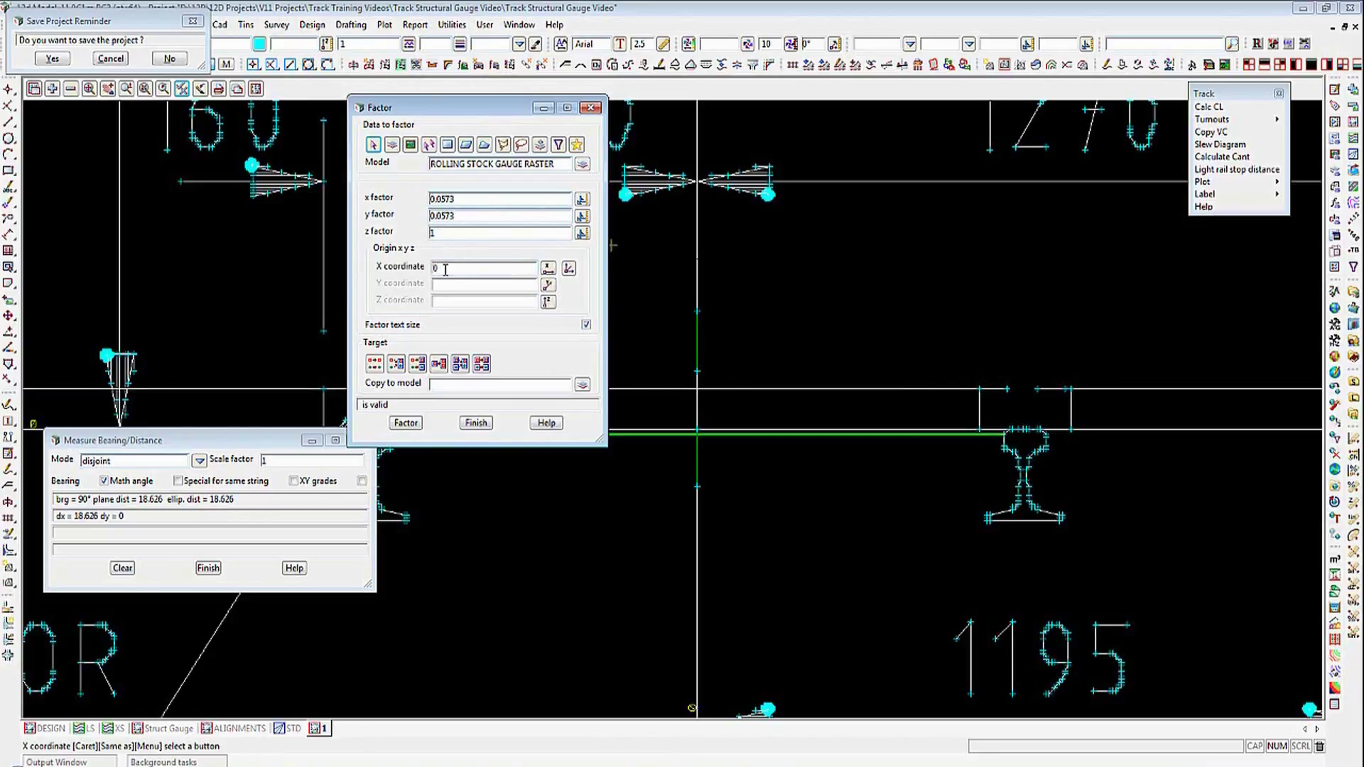
pyautogui.press('Return')
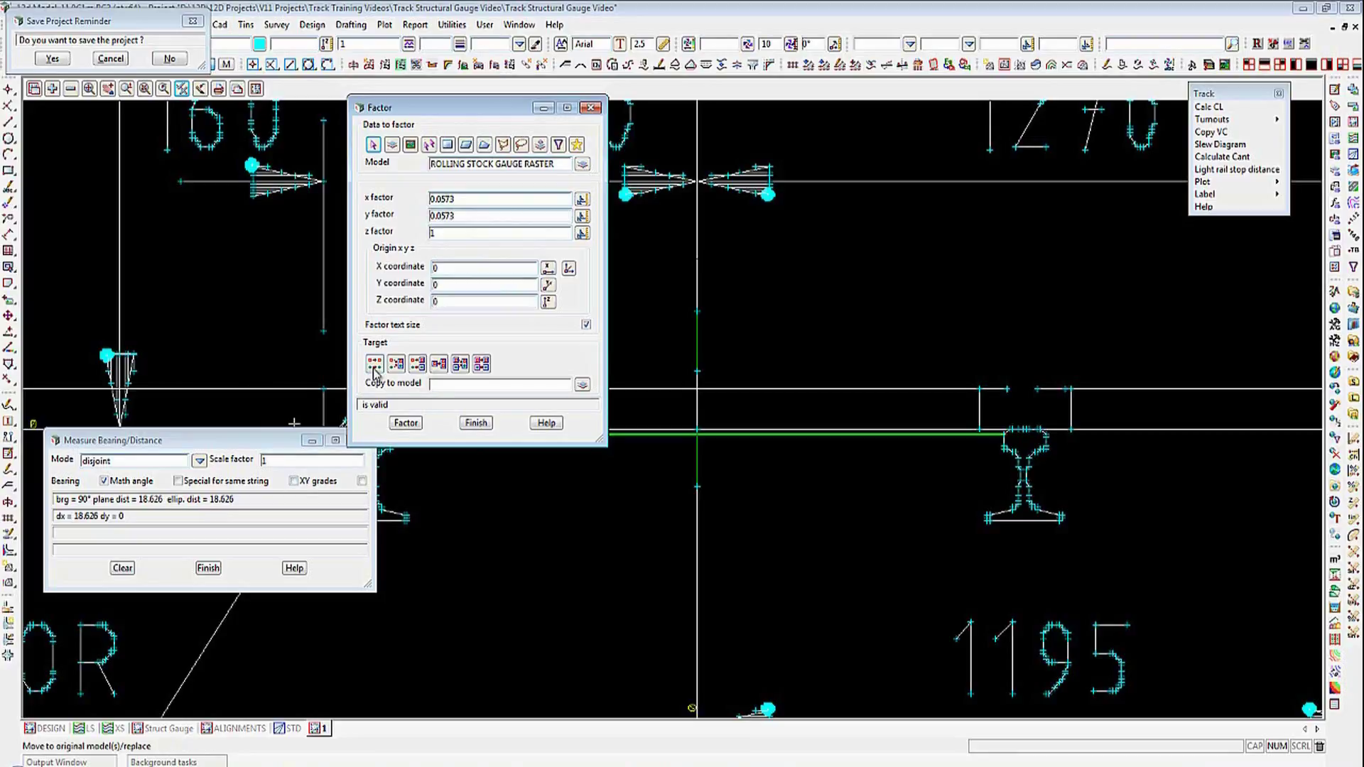
pyautogui.click(404, 424)
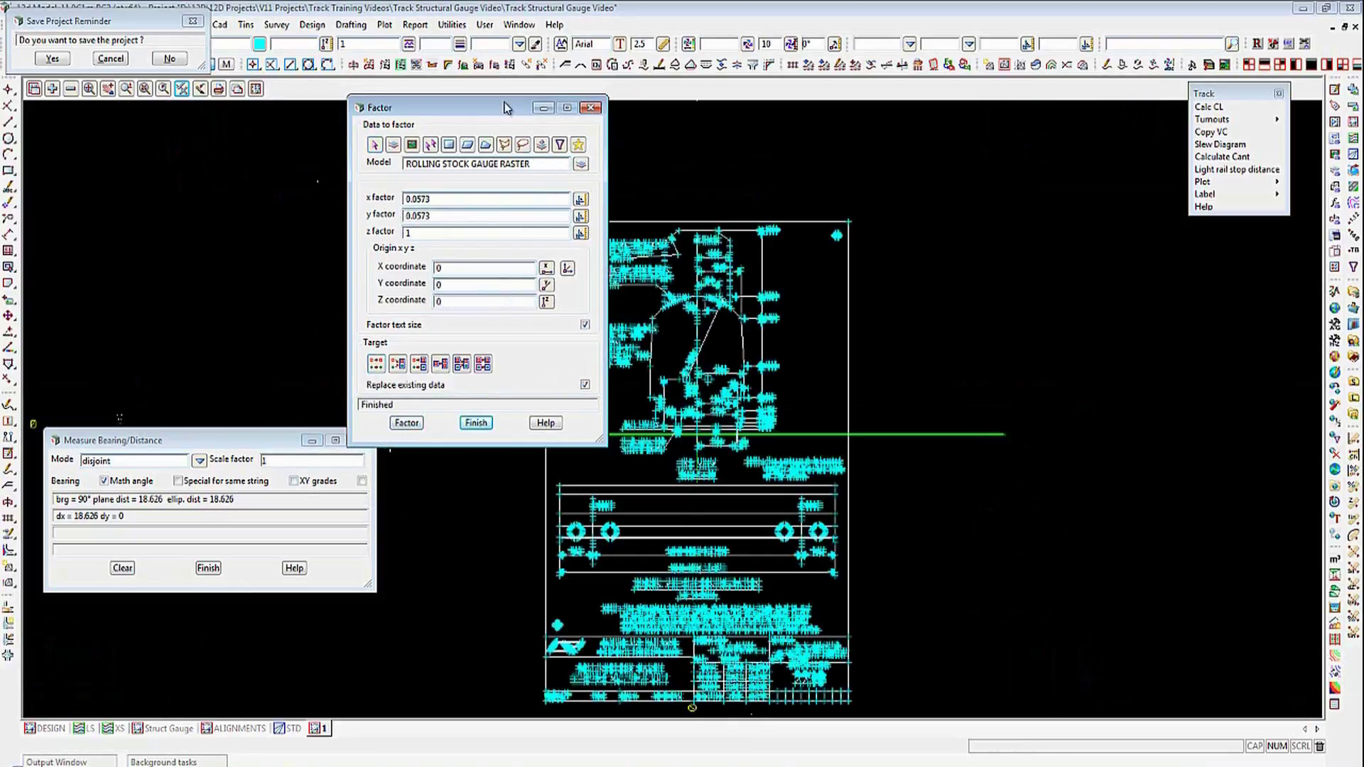
# Step: Clear the old measurement and measure between the inner faces of the two rail heads on the scaled drawing
pyautogui.moveTo(507, 107); pyautogui.dragTo(203, 52)
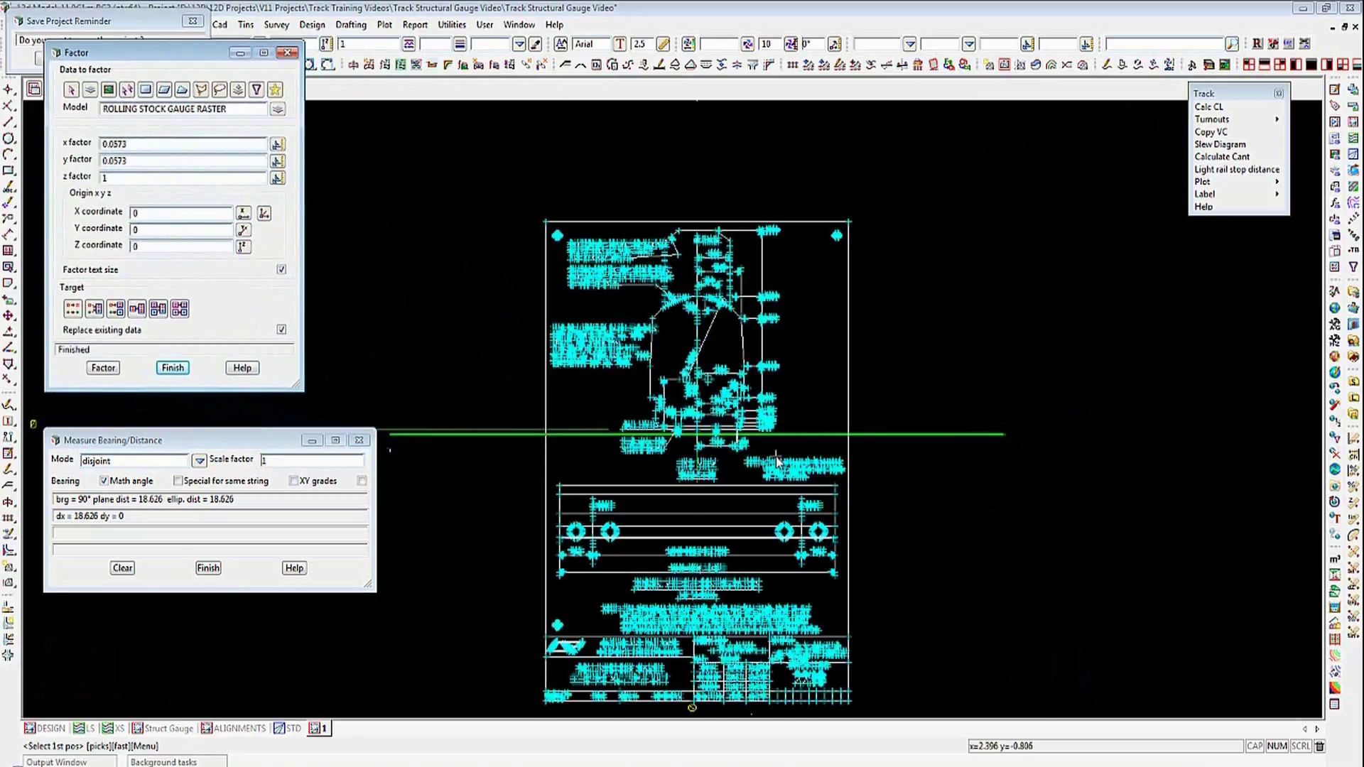
pyautogui.scroll(5, 703, 419)
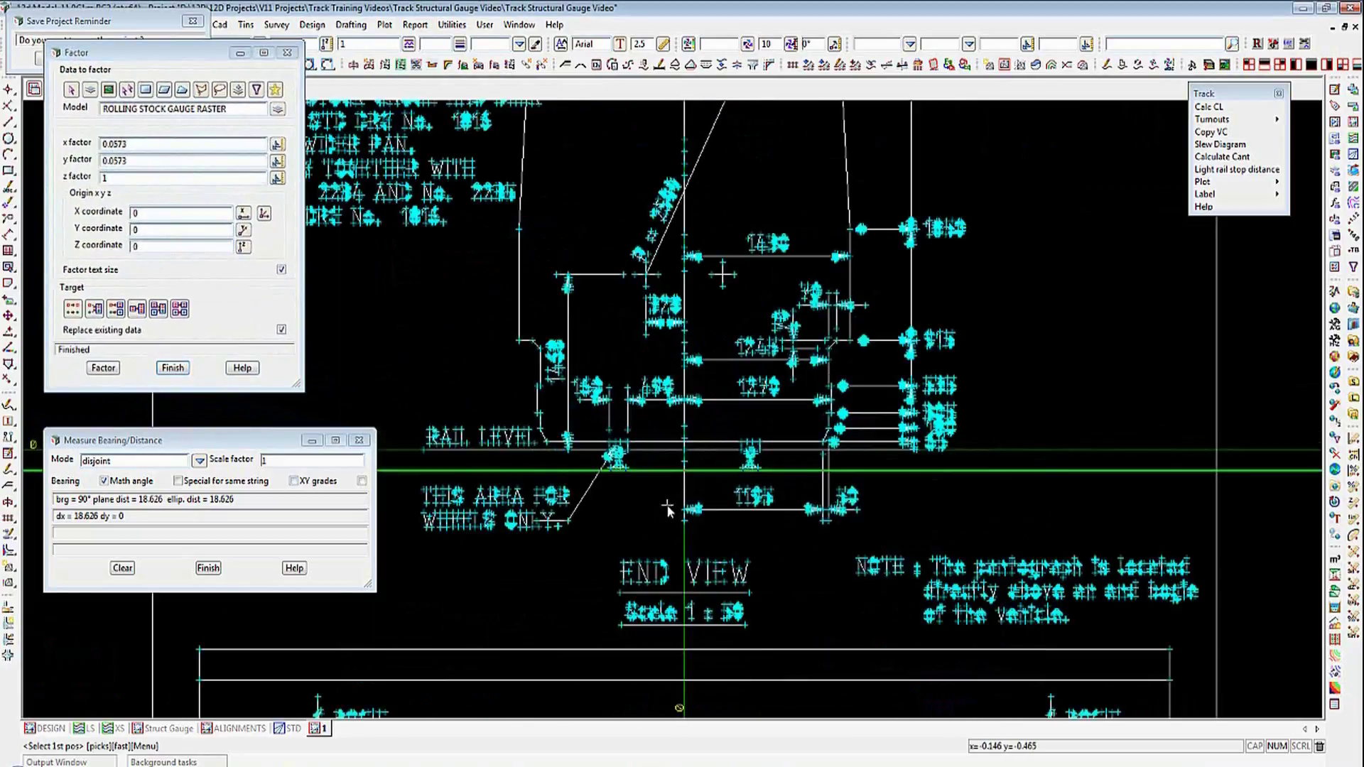
pyautogui.scroll(4, 666, 439)
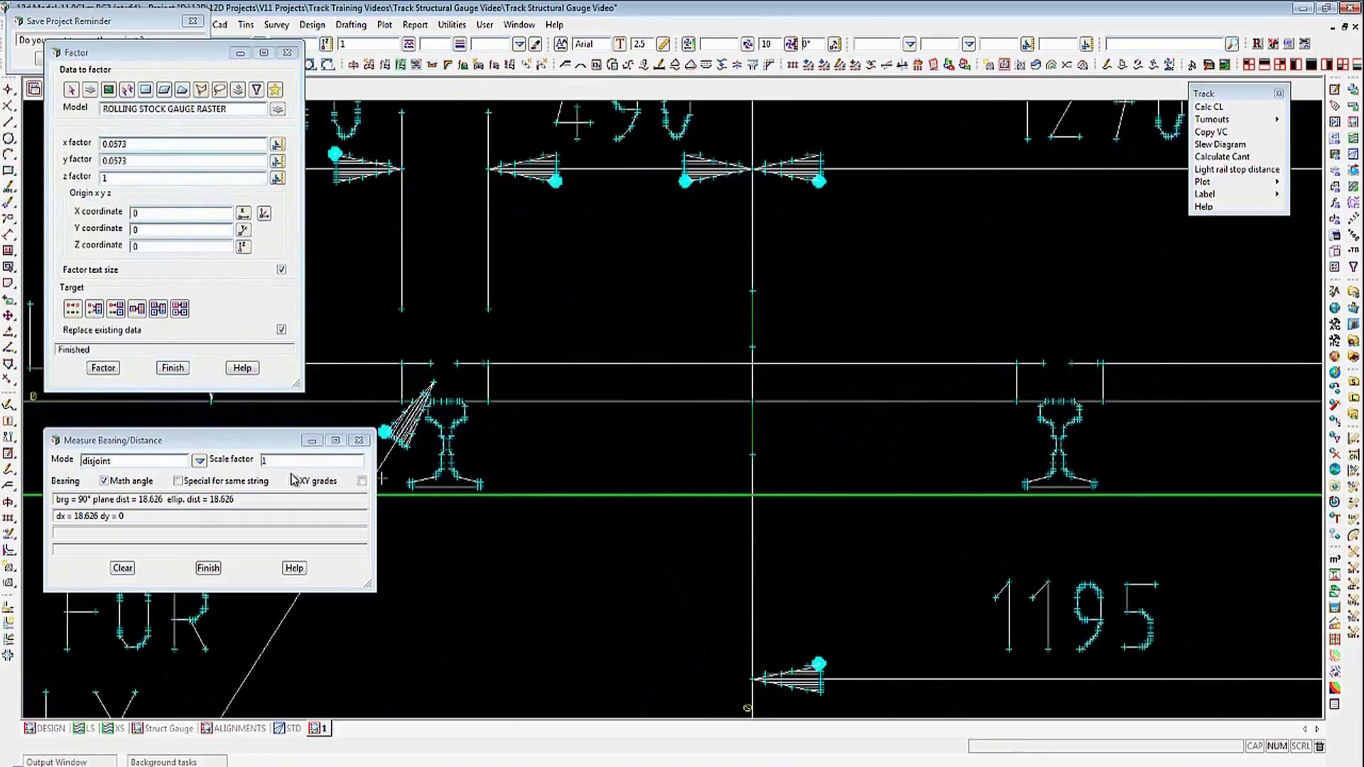
pyautogui.click(122, 567)
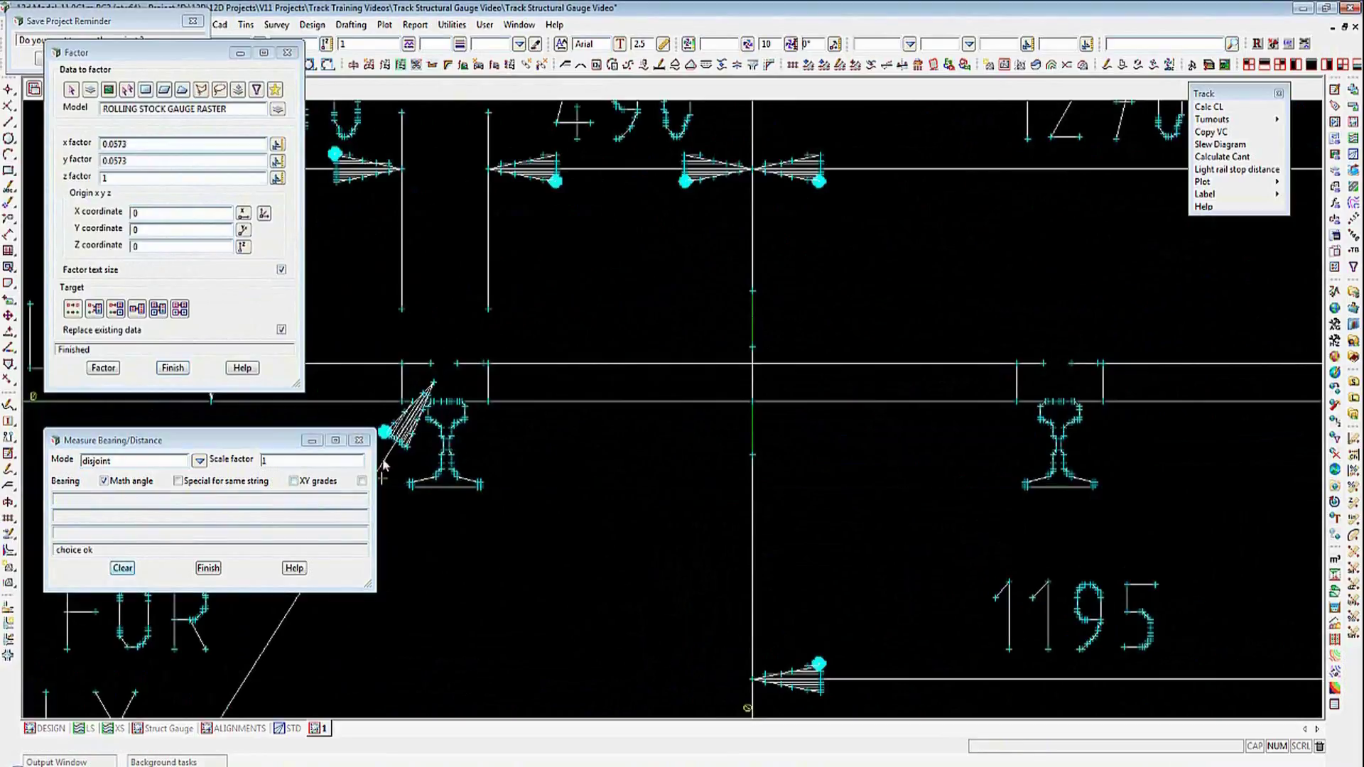
pyautogui.click(464, 407)
pyautogui.middleClick(465, 407)
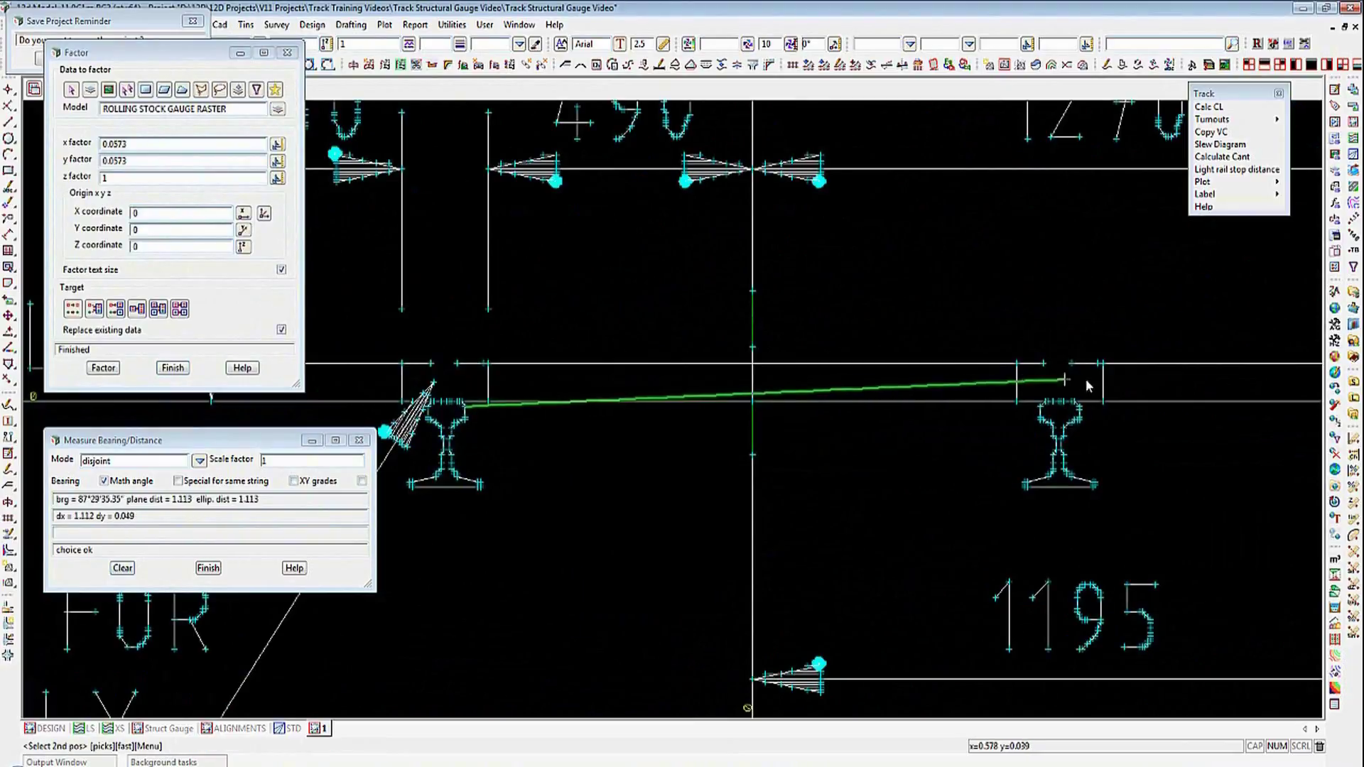
pyautogui.click(1038, 408)
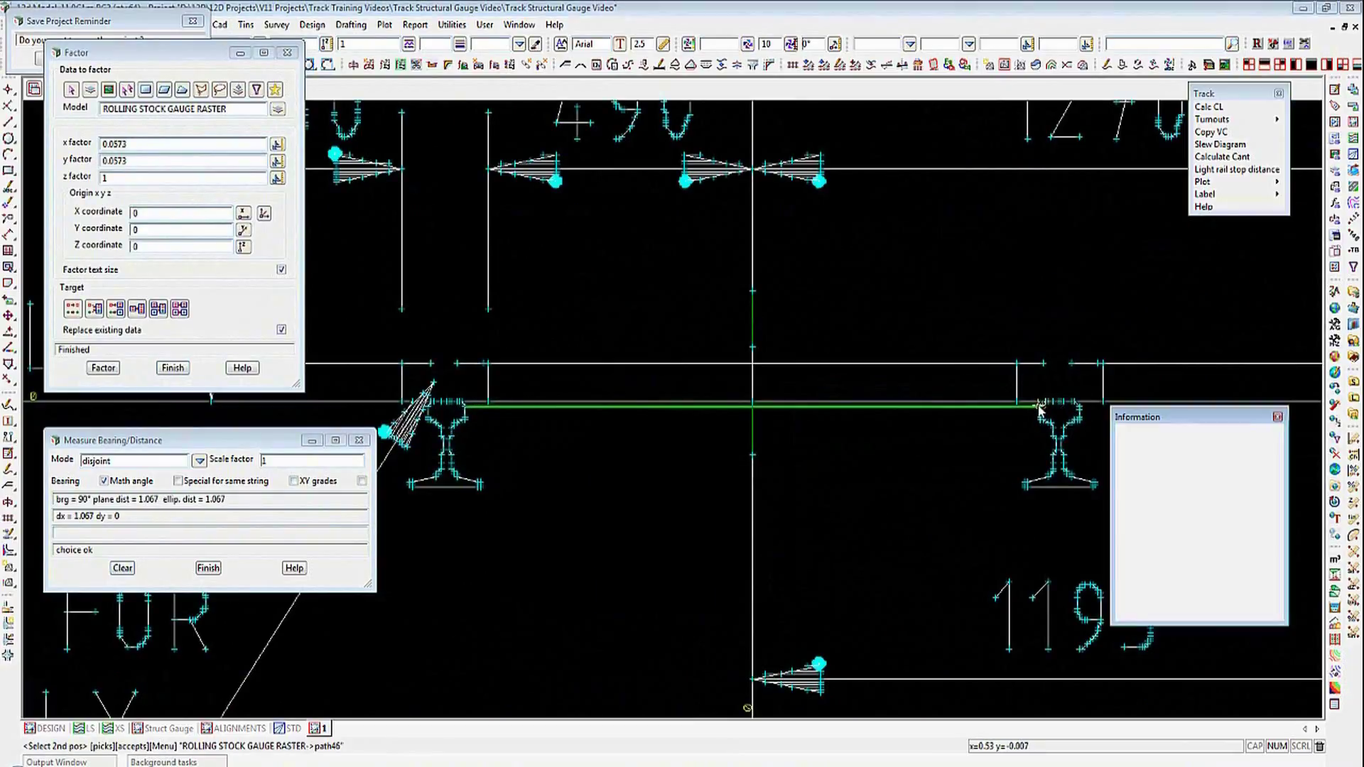
pyautogui.middleClick(1038, 409)
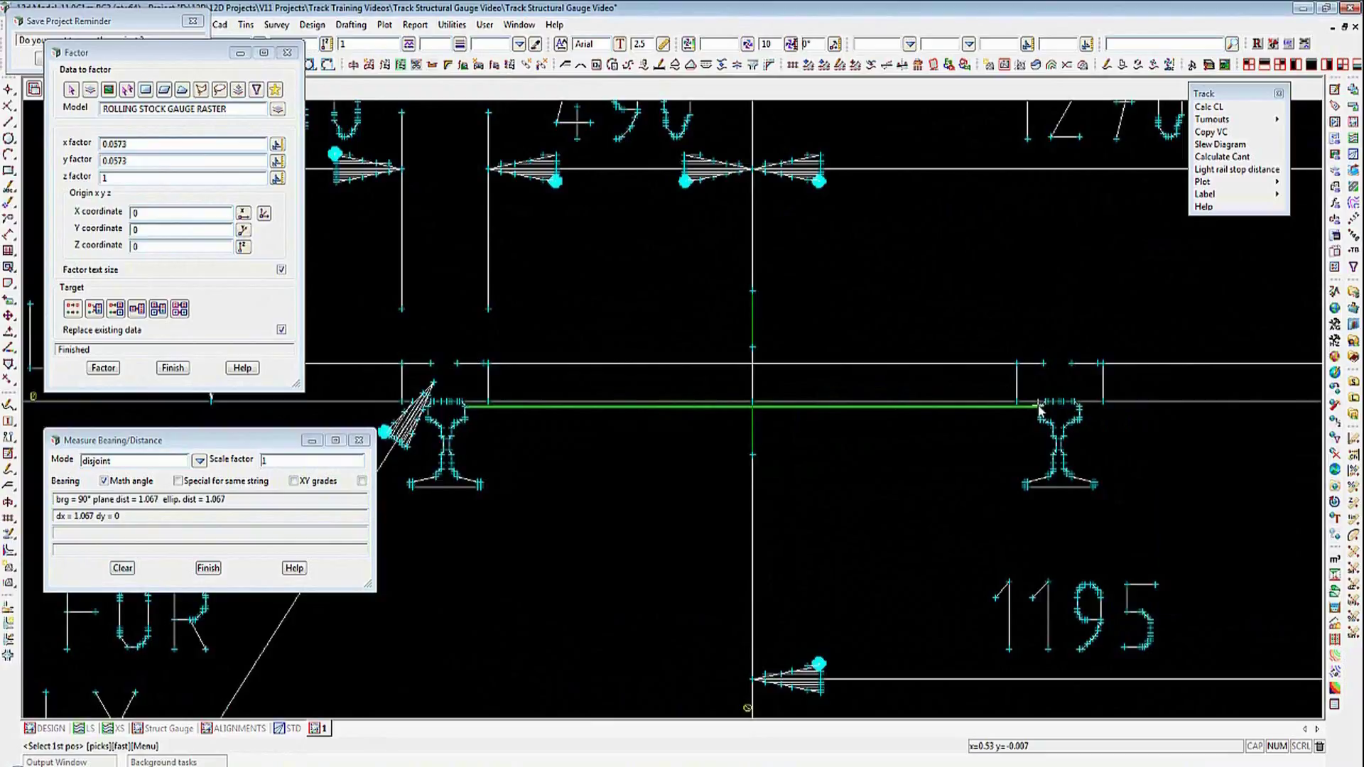
# Step: Finish the Factor and measuring commands, hide the string vertices and show the whole gauge outline in the end view
pyautogui.click(172, 368)
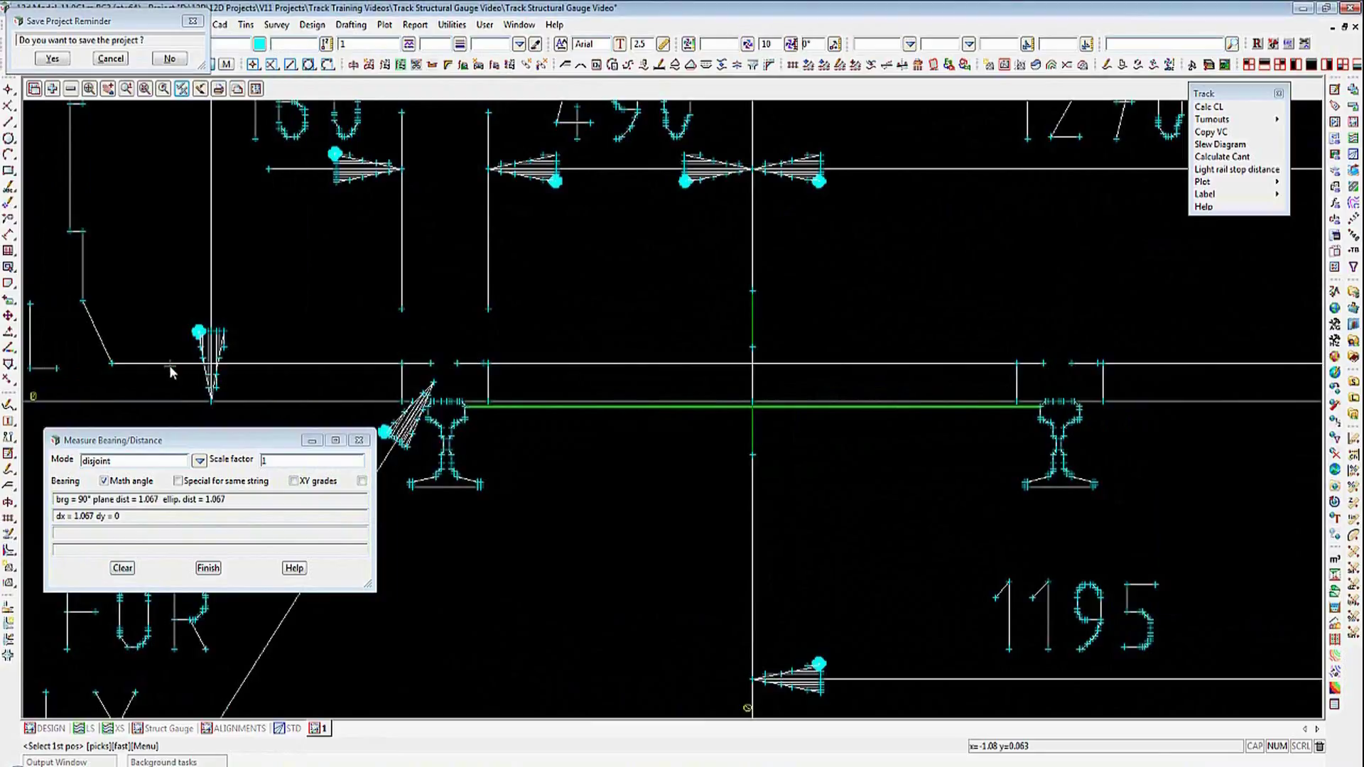
pyautogui.click(359, 440)
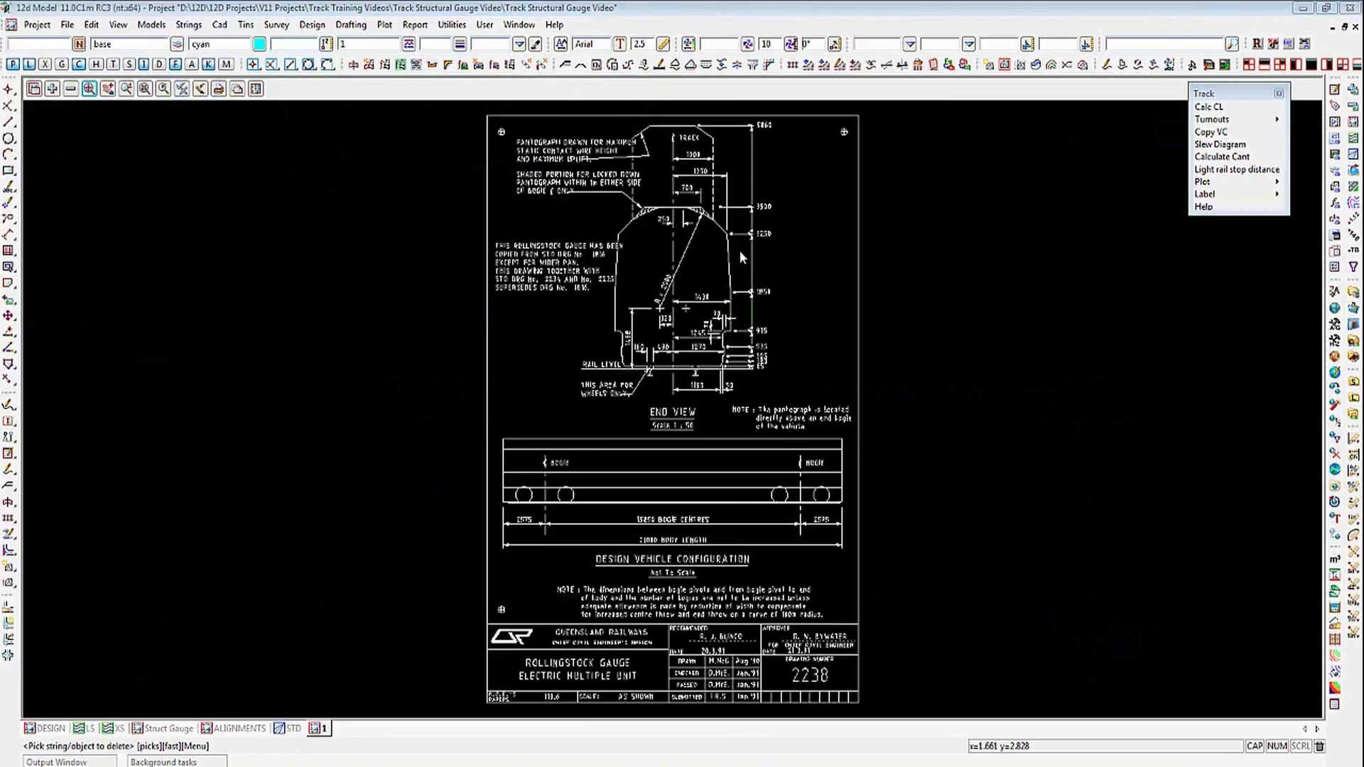
pyautogui.scroll(3, 739, 250)
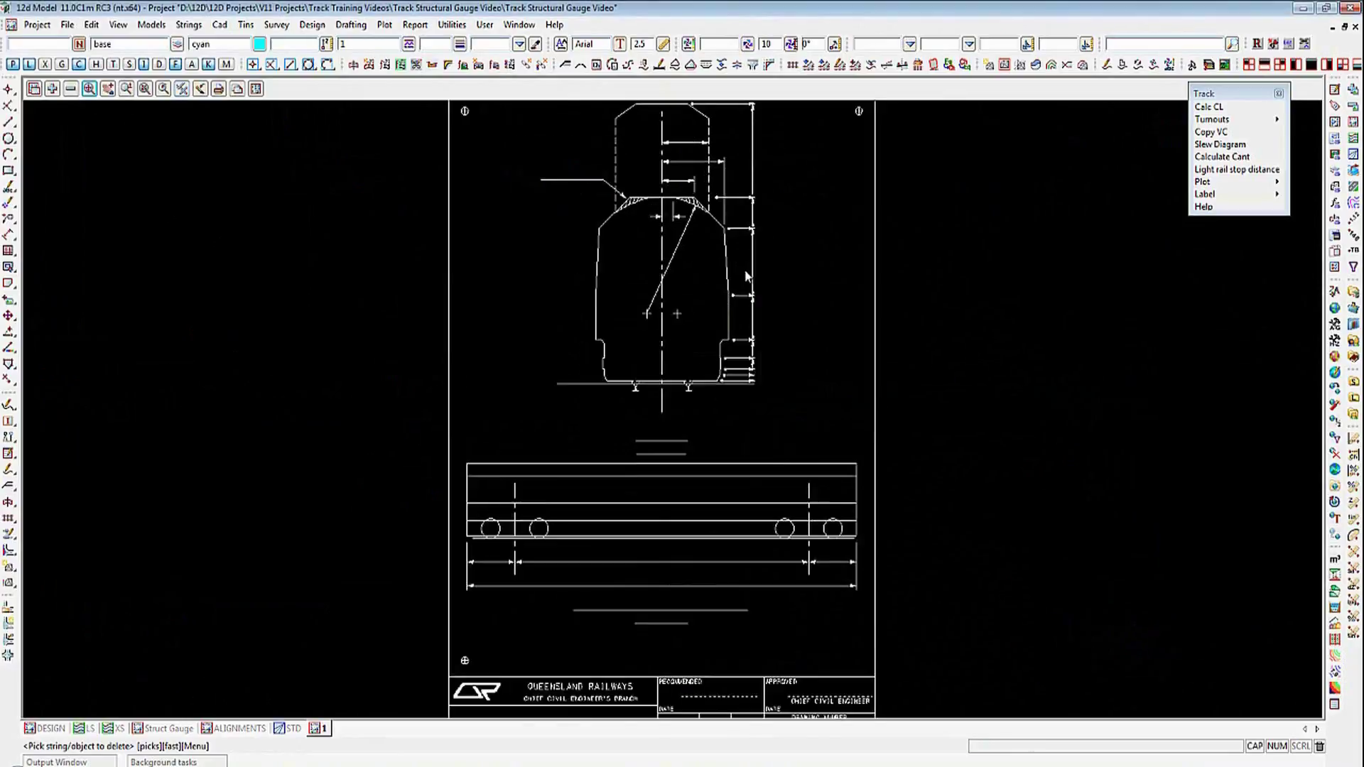
pyautogui.scroll(2, 727, 206)
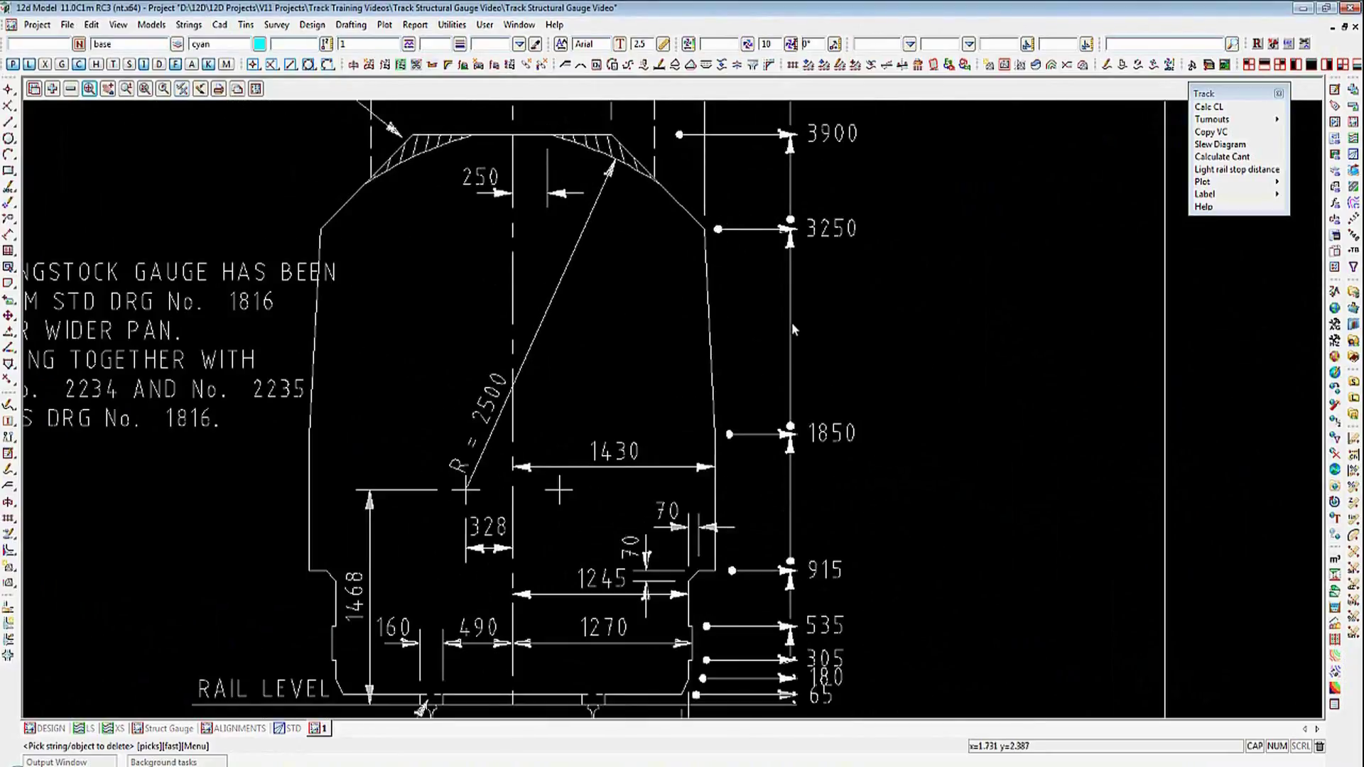
pyautogui.scroll(-1, 791, 322)
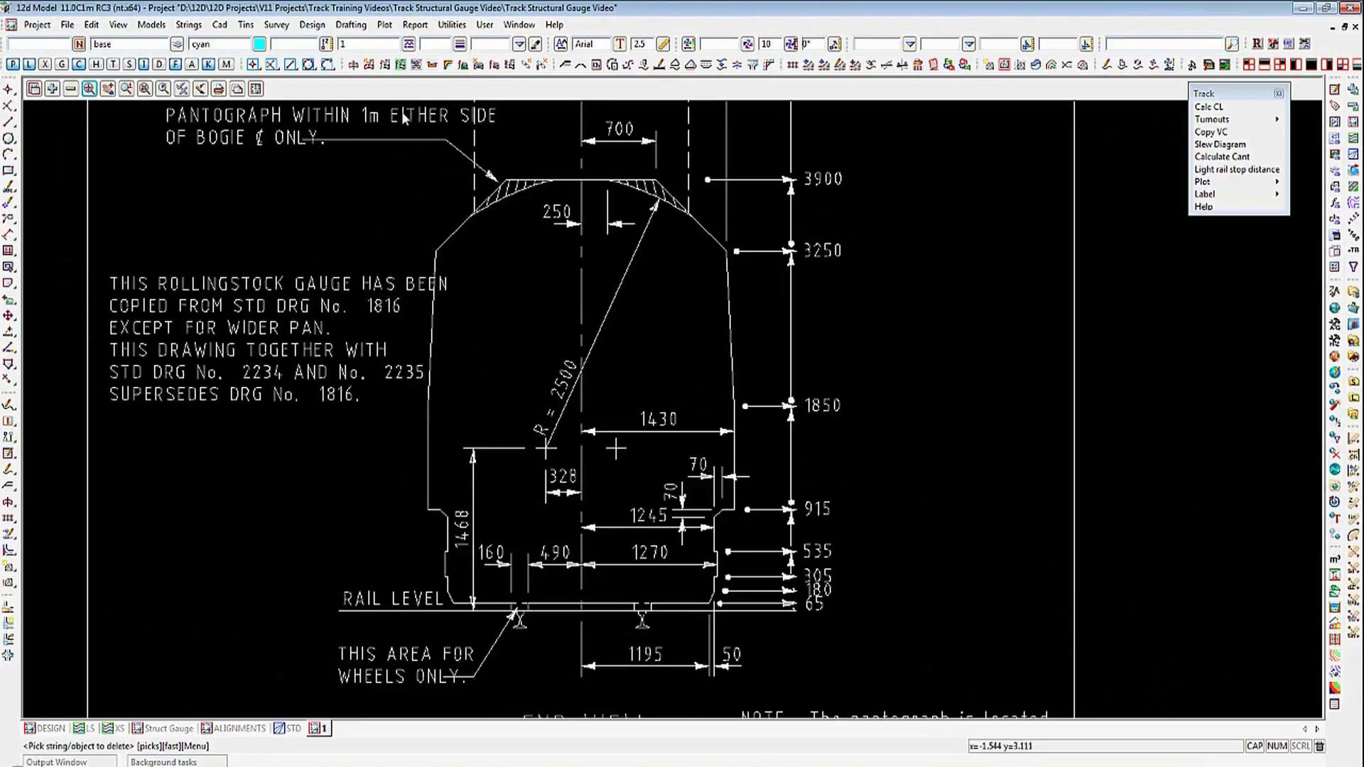
pyautogui.click(189, 24)
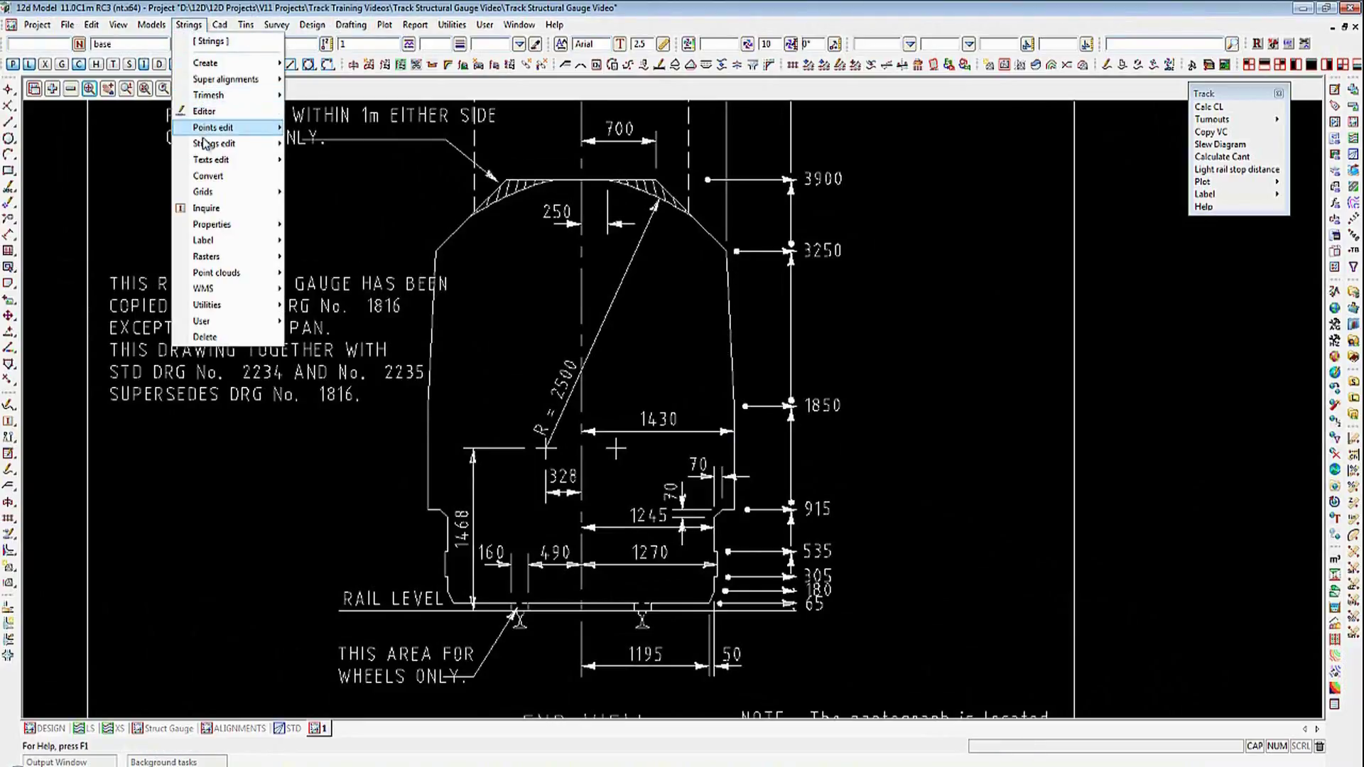
pyautogui.moveTo(206, 144)
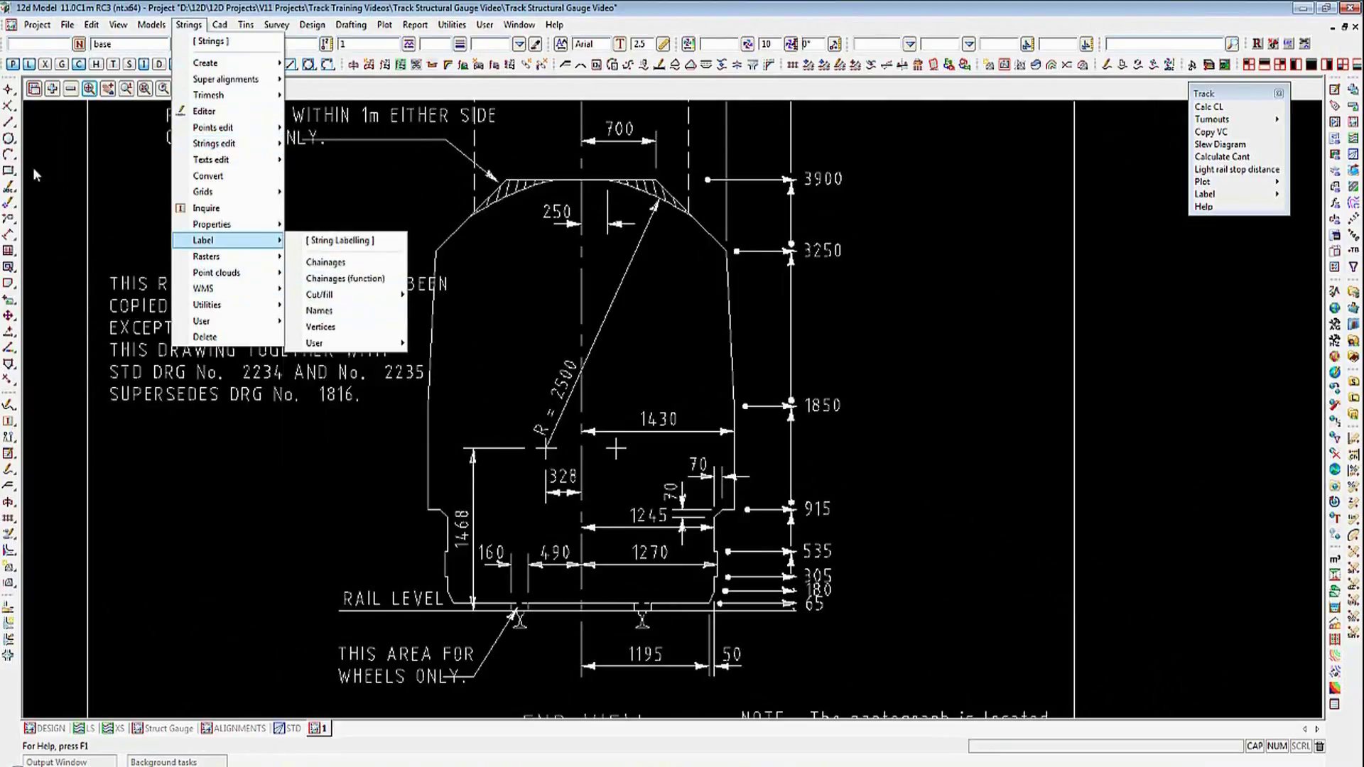
pyautogui.click(95, 7)
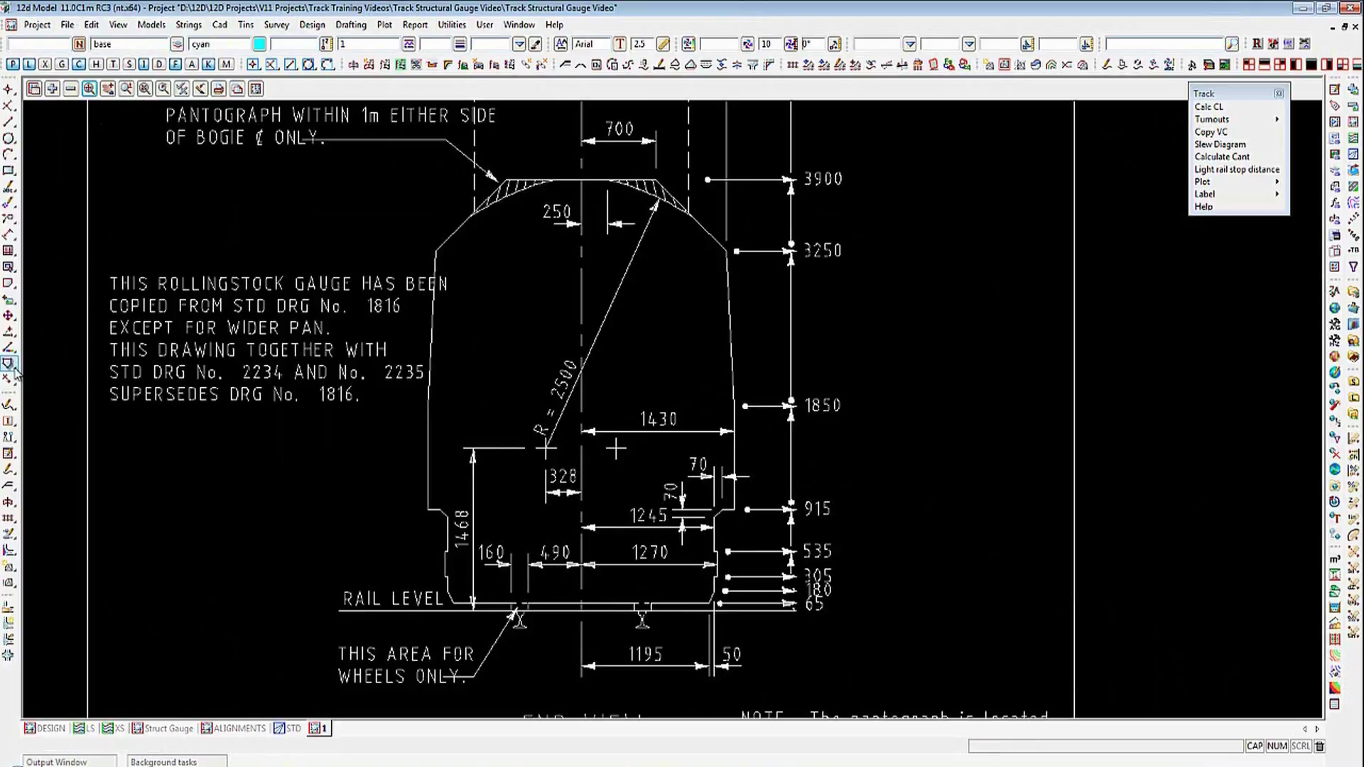
# Step: Parallel the full rolling stock gauge outline outward with an offset distance of 0.15 and an offset height of 0
pyautogui.moveTo(7, 366)
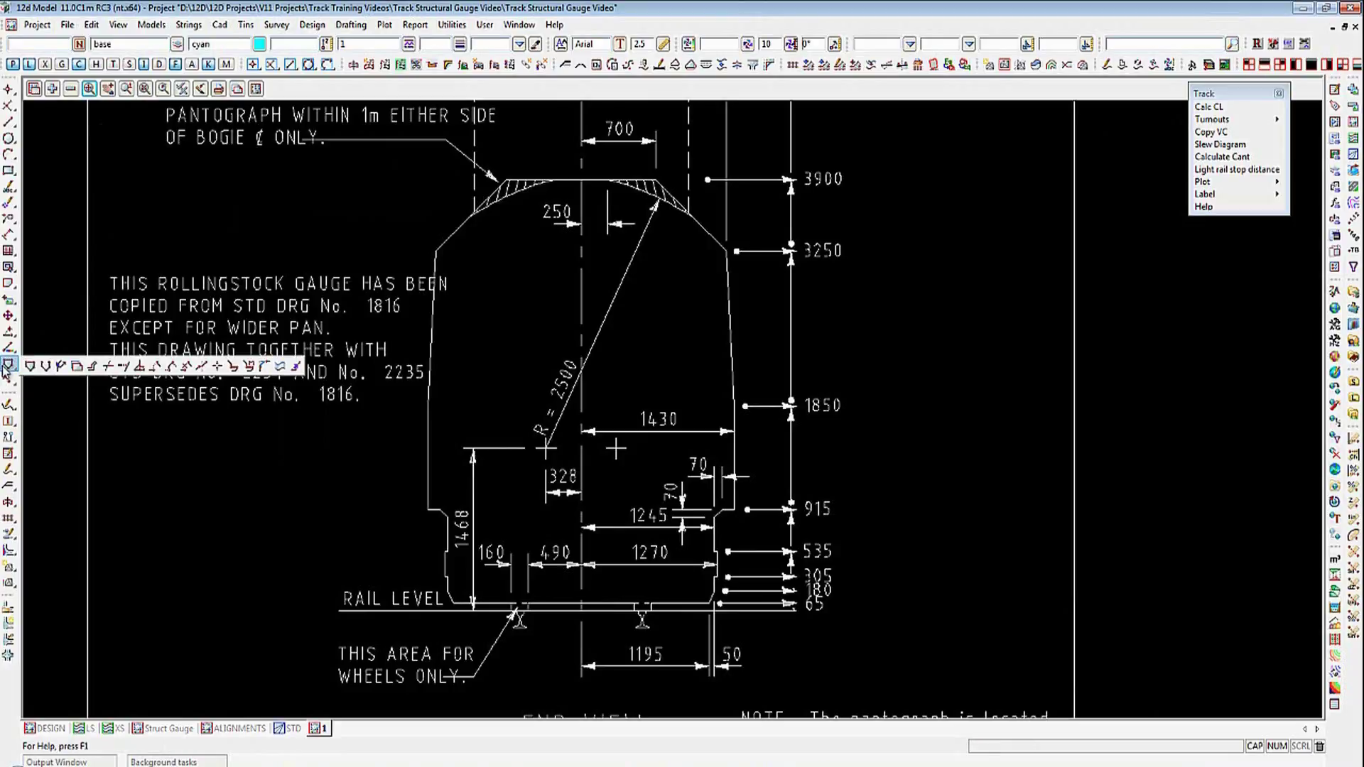
pyautogui.click(92, 367)
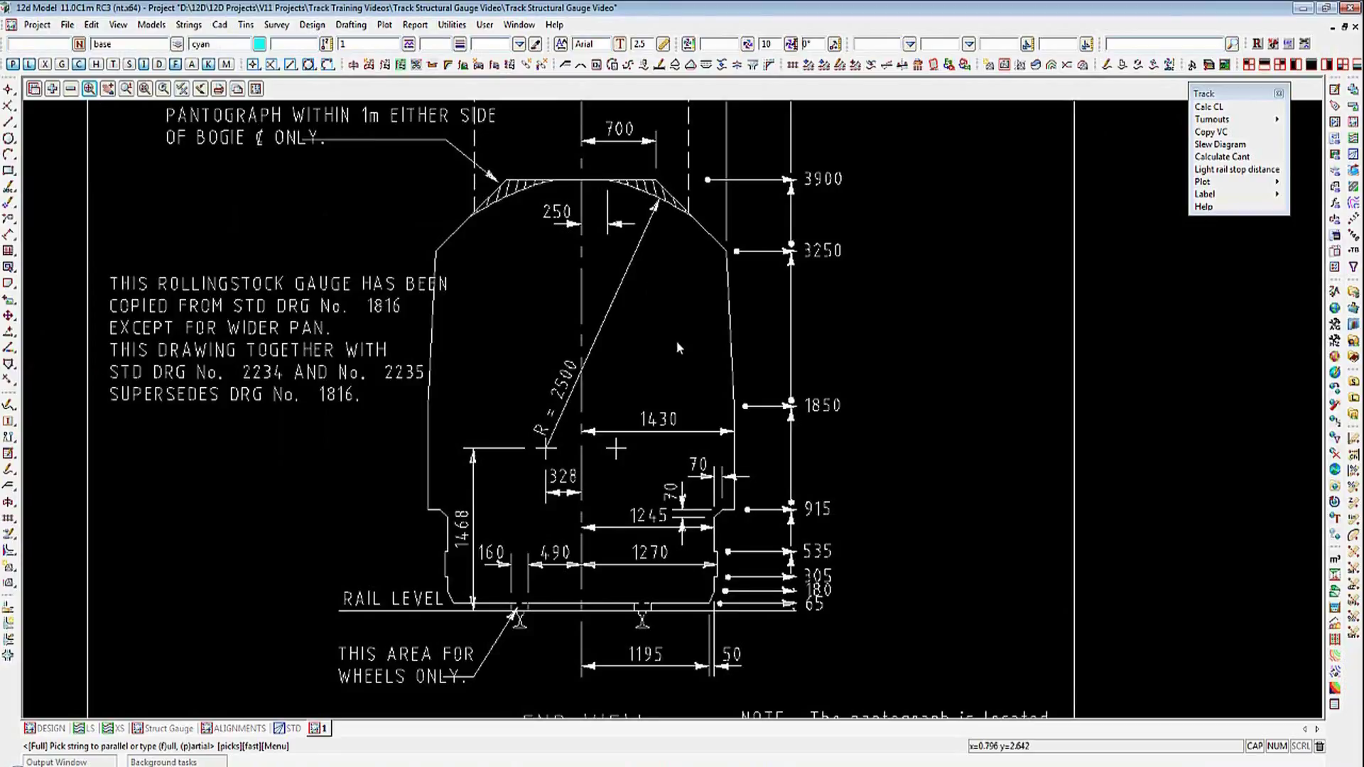
pyautogui.click(733, 379)
pyautogui.click(729, 328)
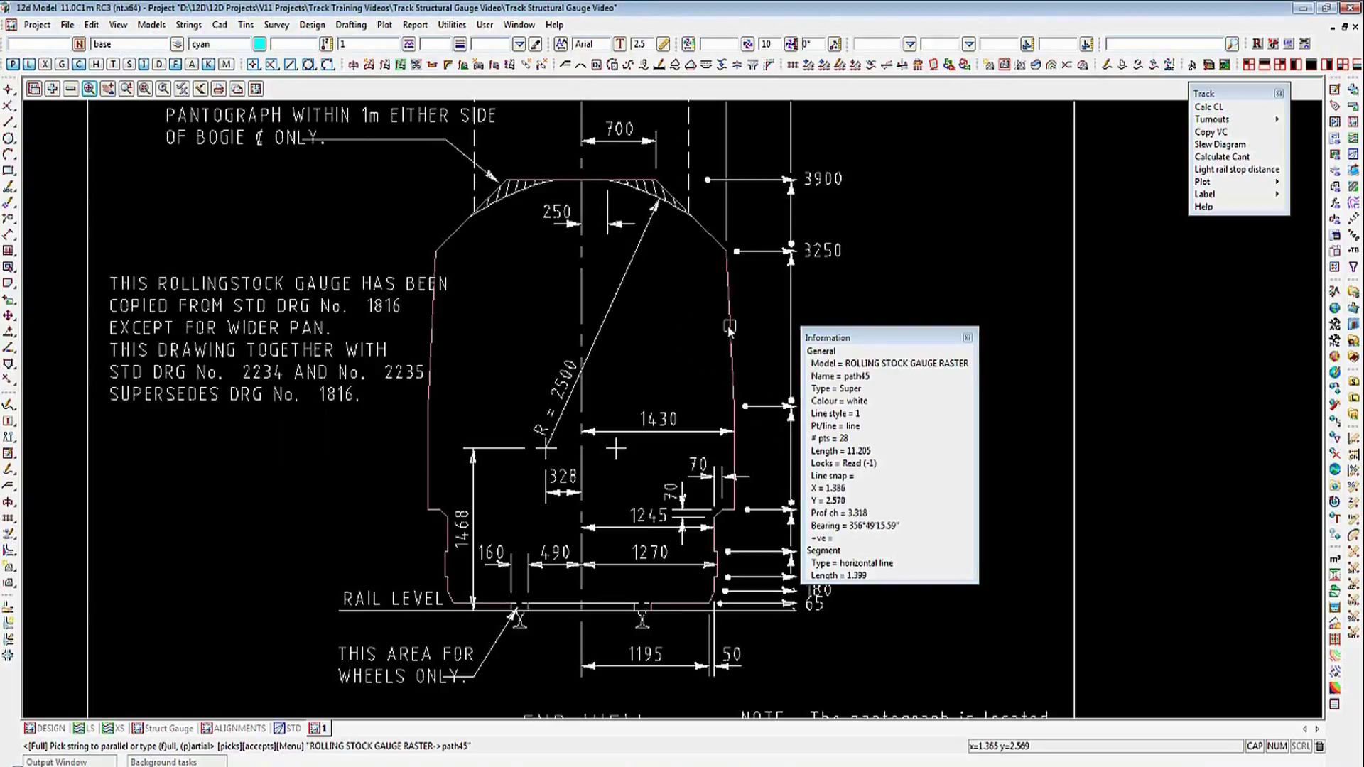
pyautogui.middleClick(729, 327)
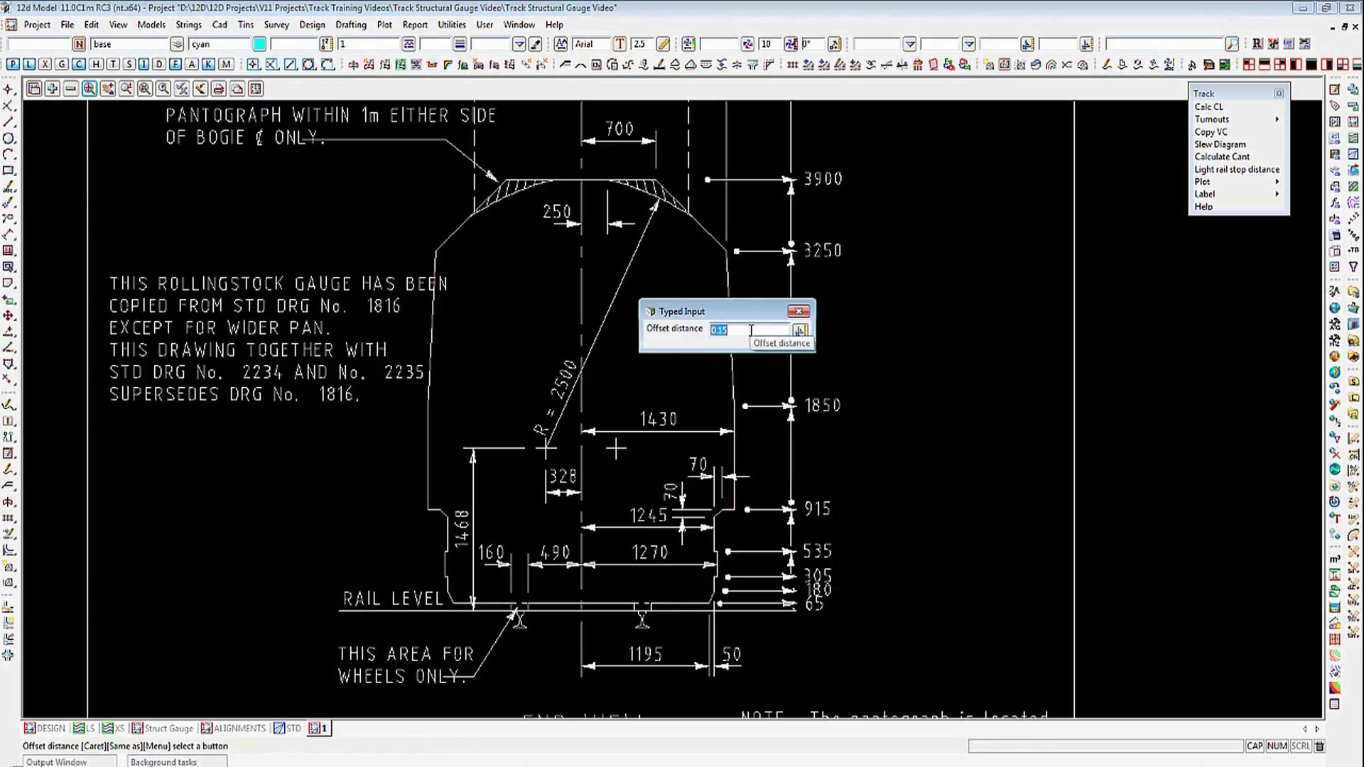
pyautogui.press('Return')
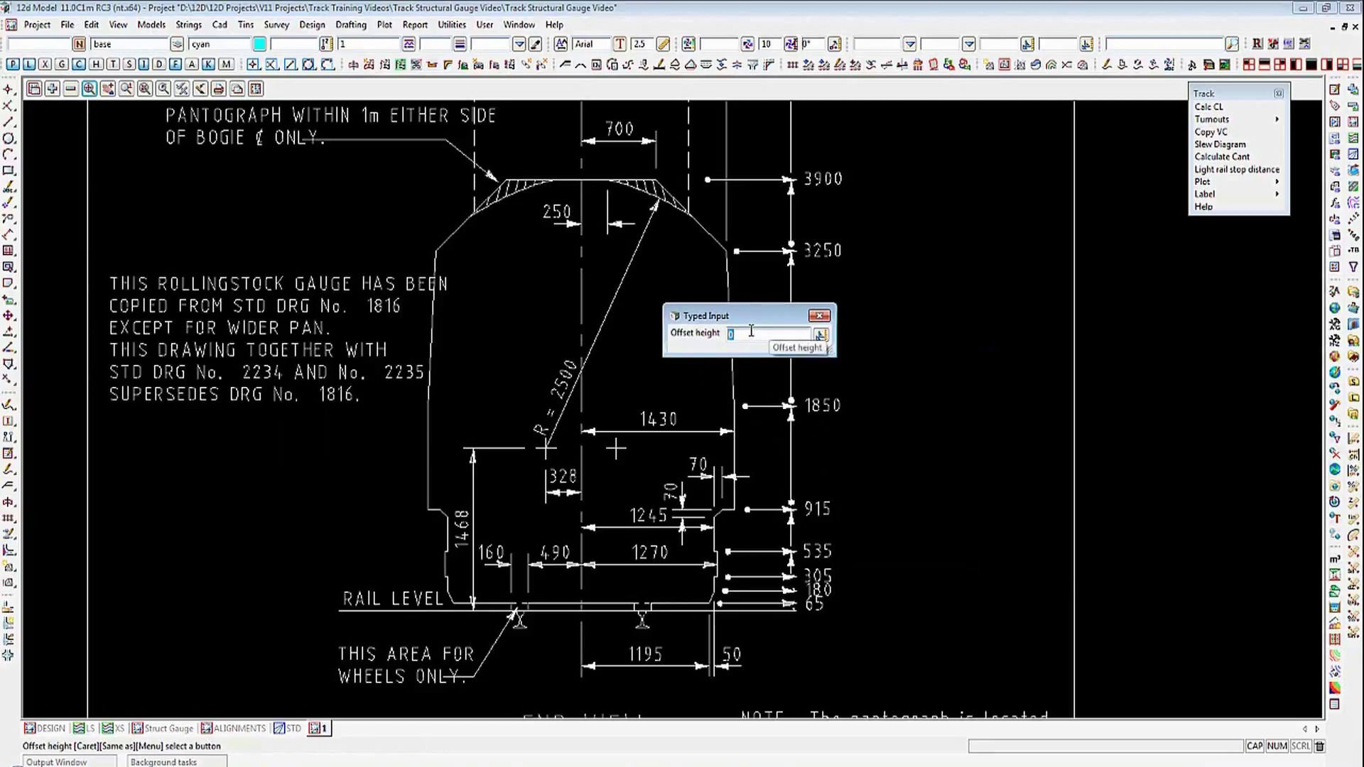
pyautogui.press('Return')
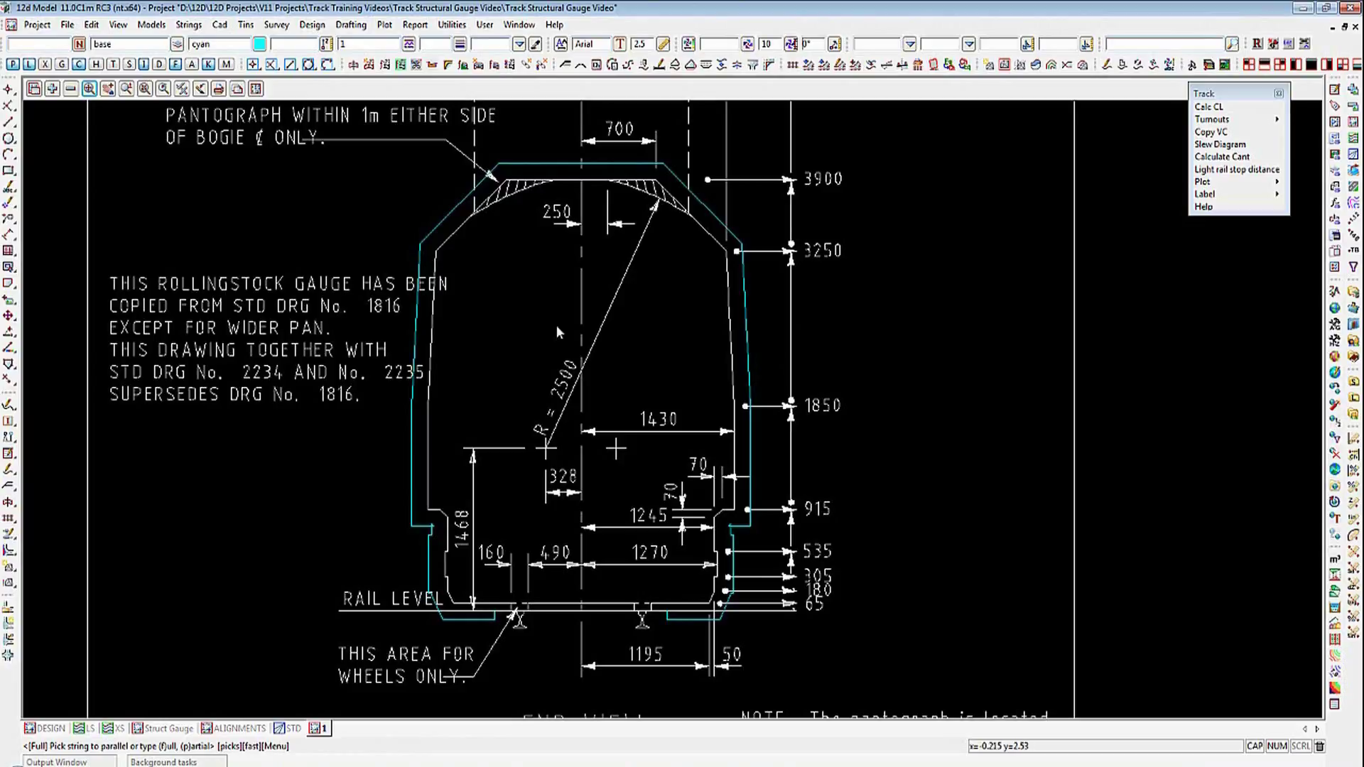
# Step: Add the Structural Gauge Outline SIMPLIFIED model to view 1 and compare its lower corner with the offset outline
pyautogui.click(54, 92)
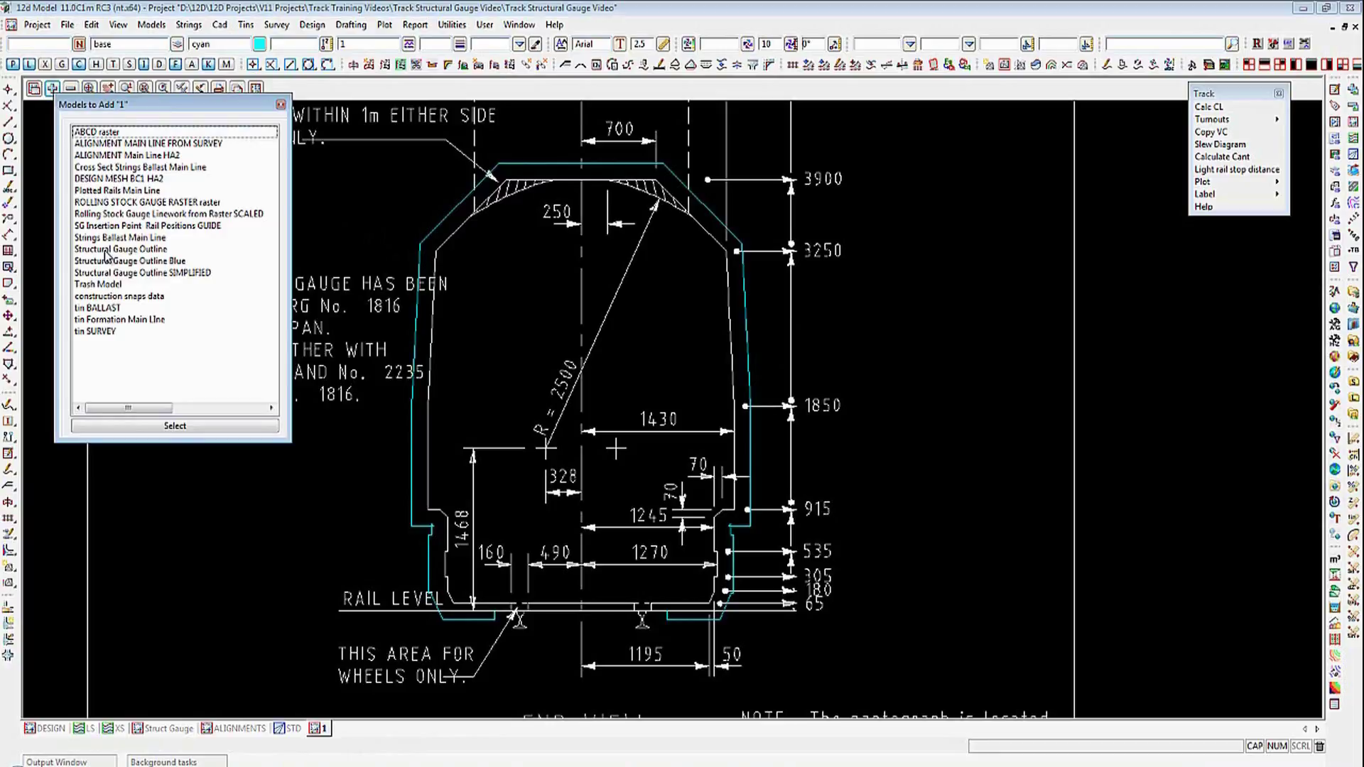
pyautogui.doubleClick(106, 273)
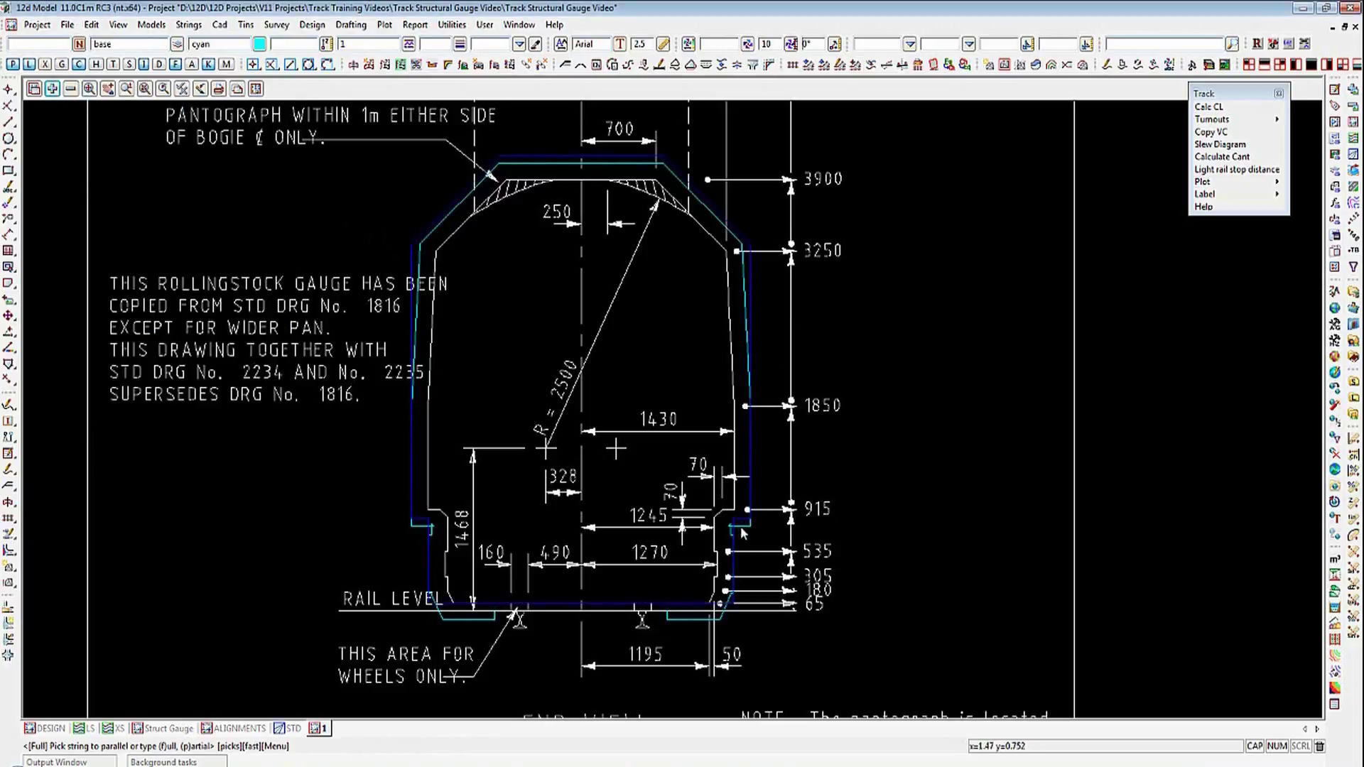
pyautogui.scroll(5, 739, 530)
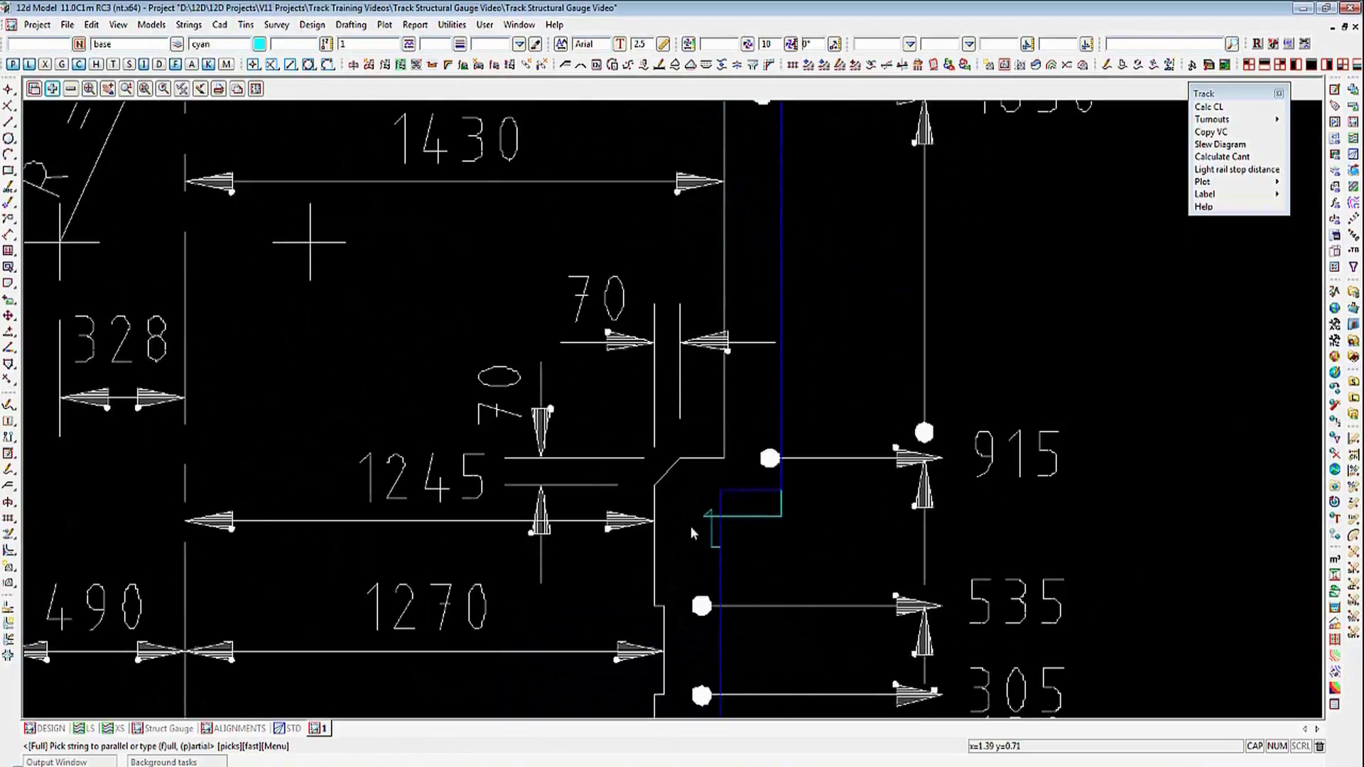
pyautogui.scroll(-2, 786, 539)
pyautogui.scroll(-4, 786, 539)
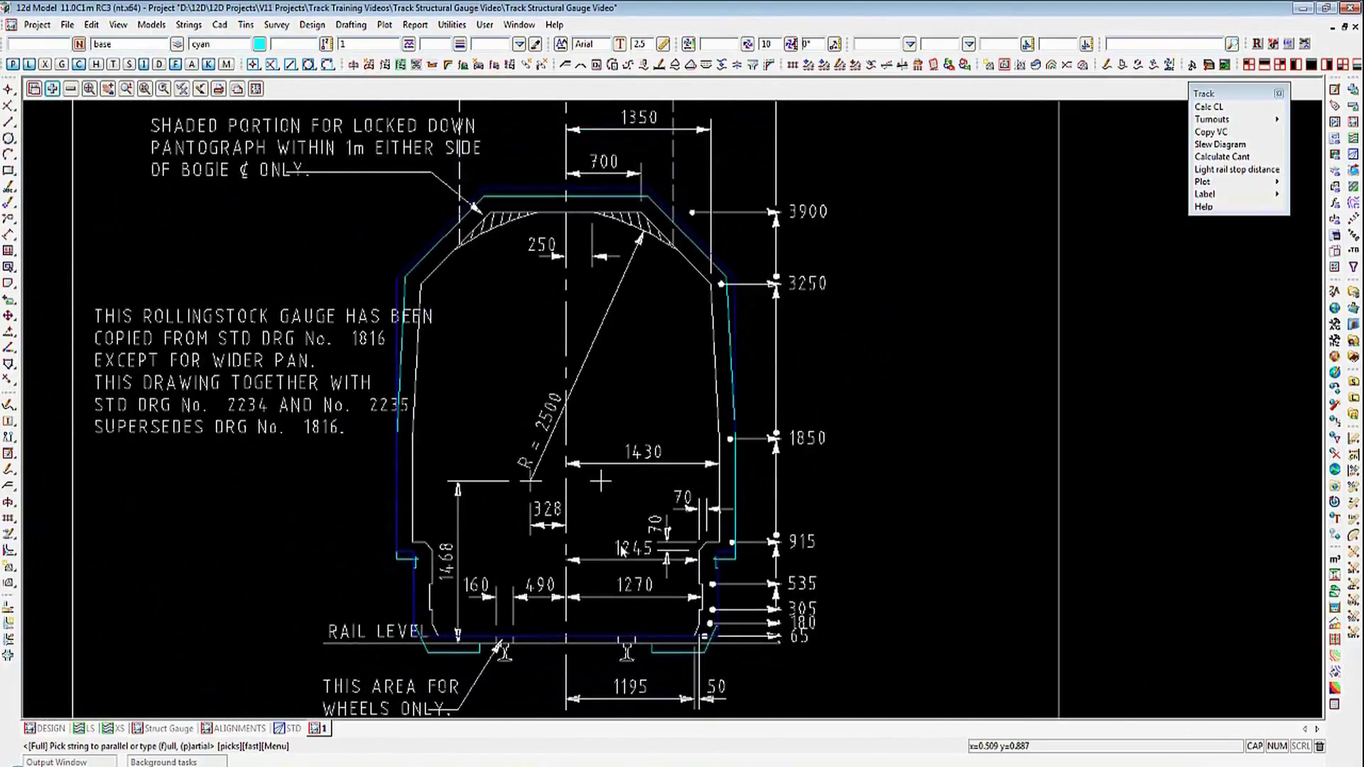
pyautogui.scroll(-1, 622, 551)
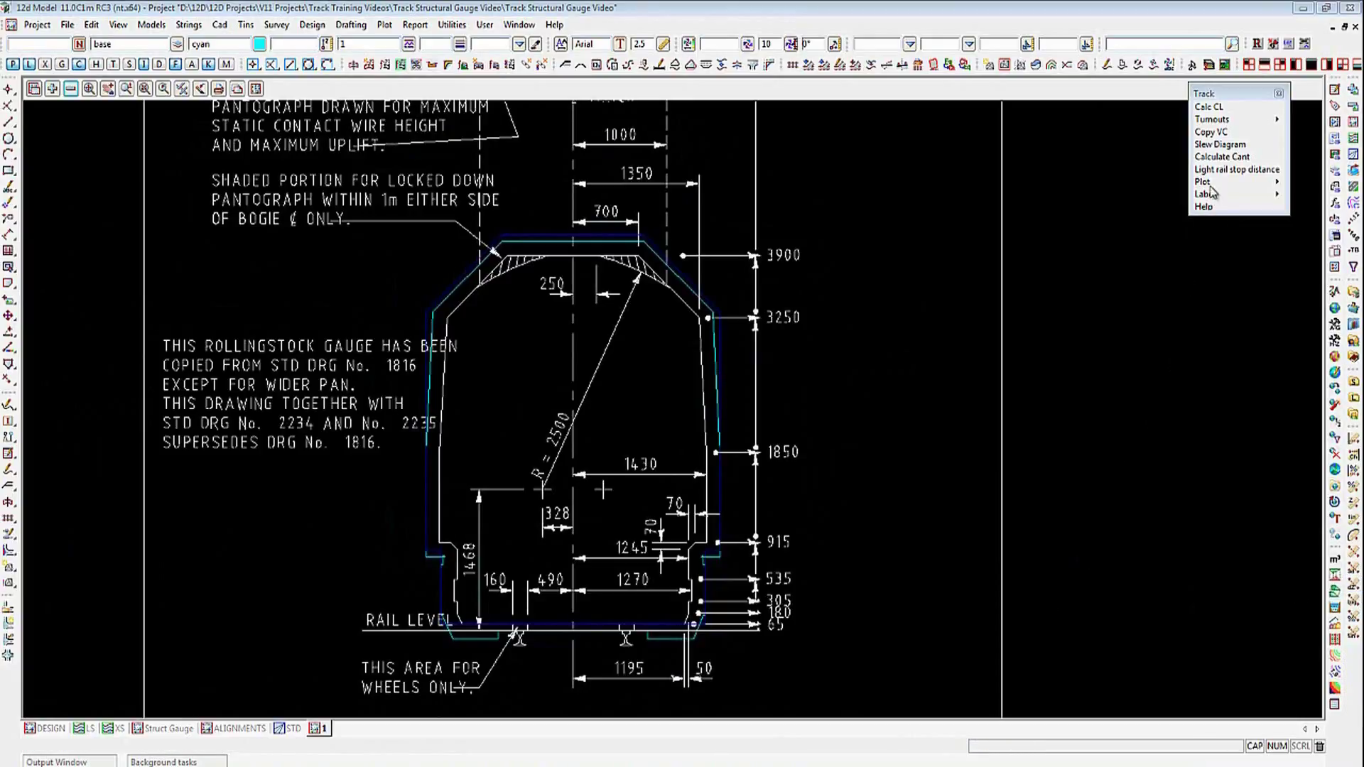
# Step: Open the Structure Gauge plotting tool and place its window clear of the gauge drawing
pyautogui.click(1276, 183)
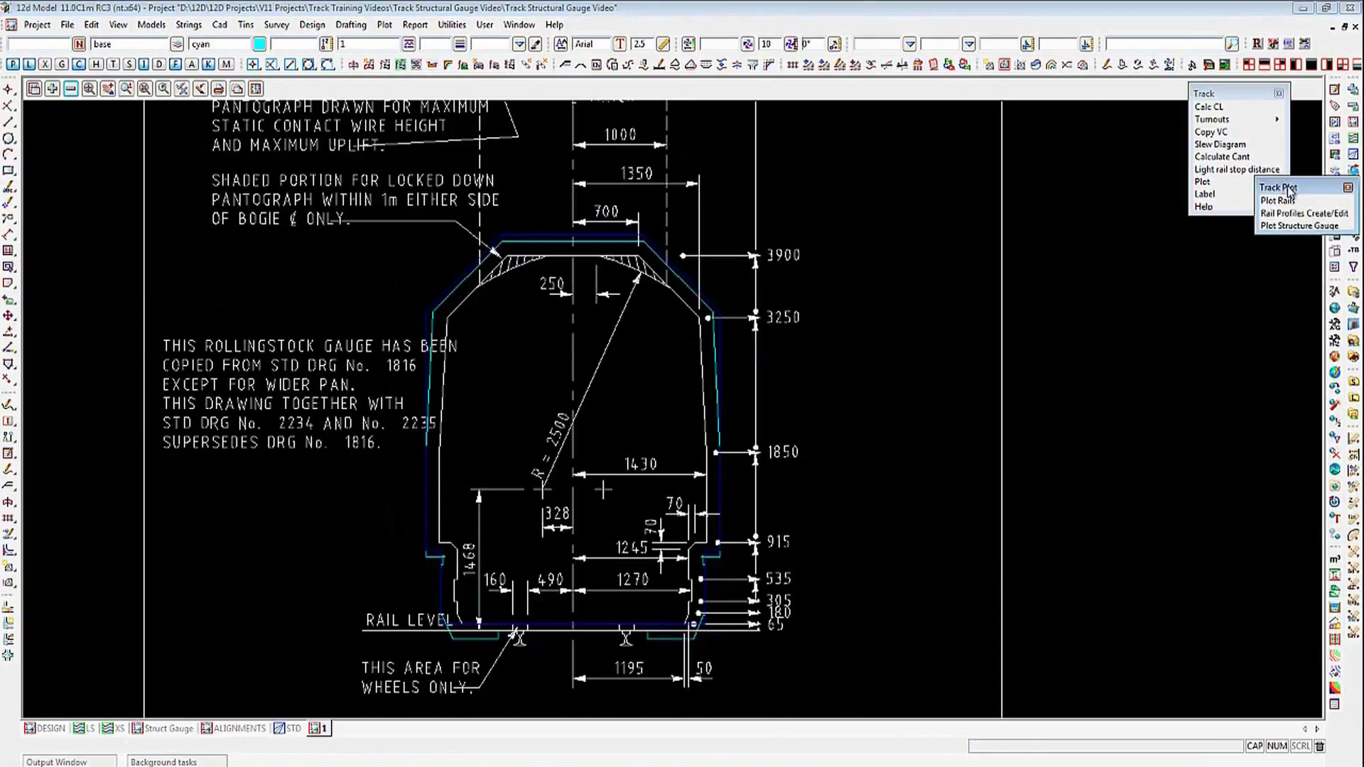
pyautogui.click(1297, 227)
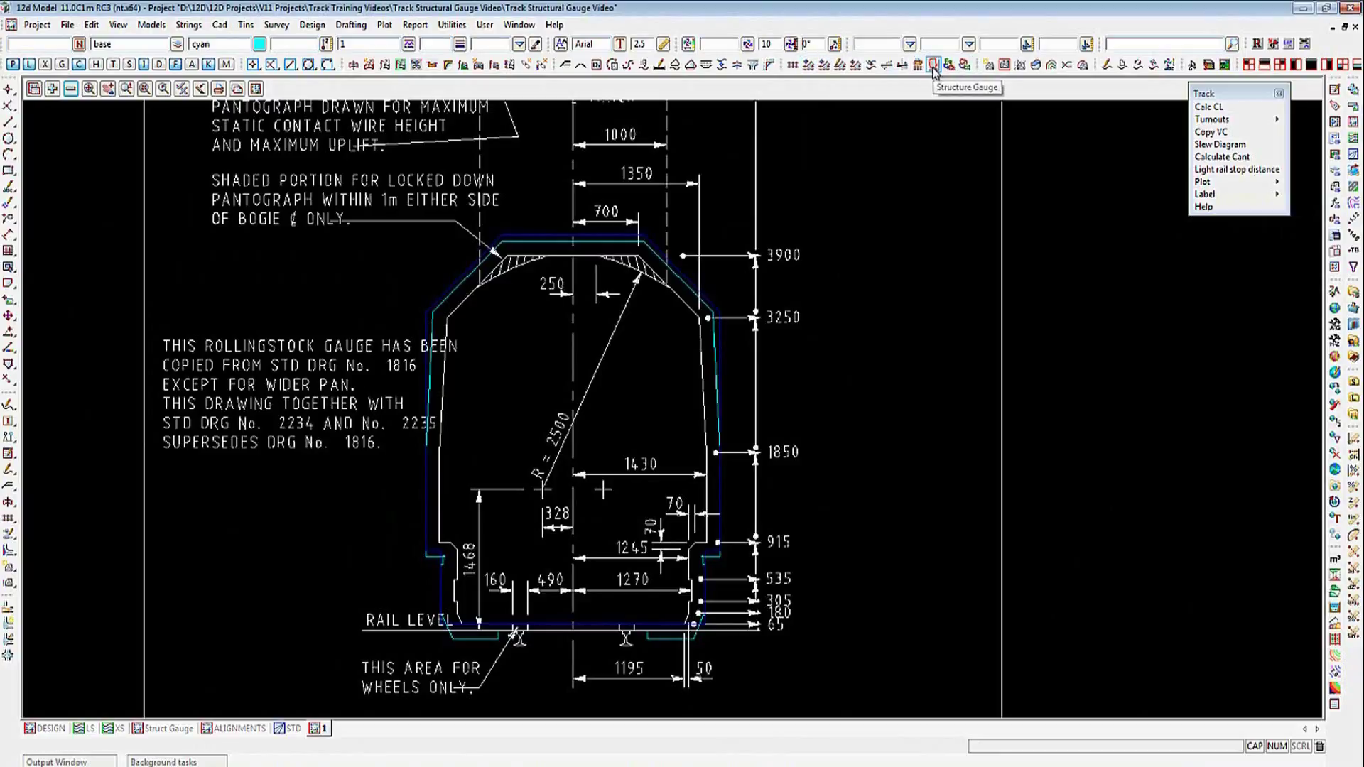
pyautogui.click(933, 69)
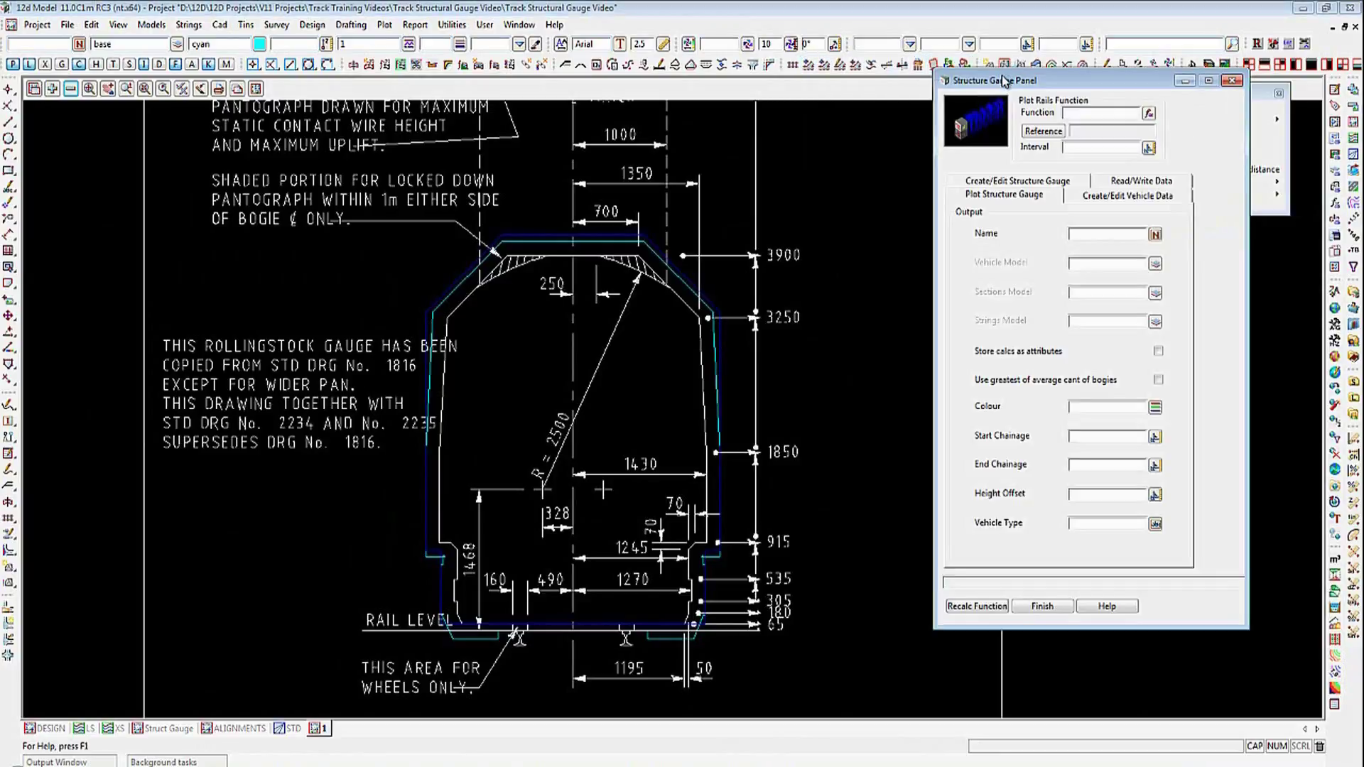
pyautogui.moveTo(1003, 80); pyautogui.dragTo(926, 97)
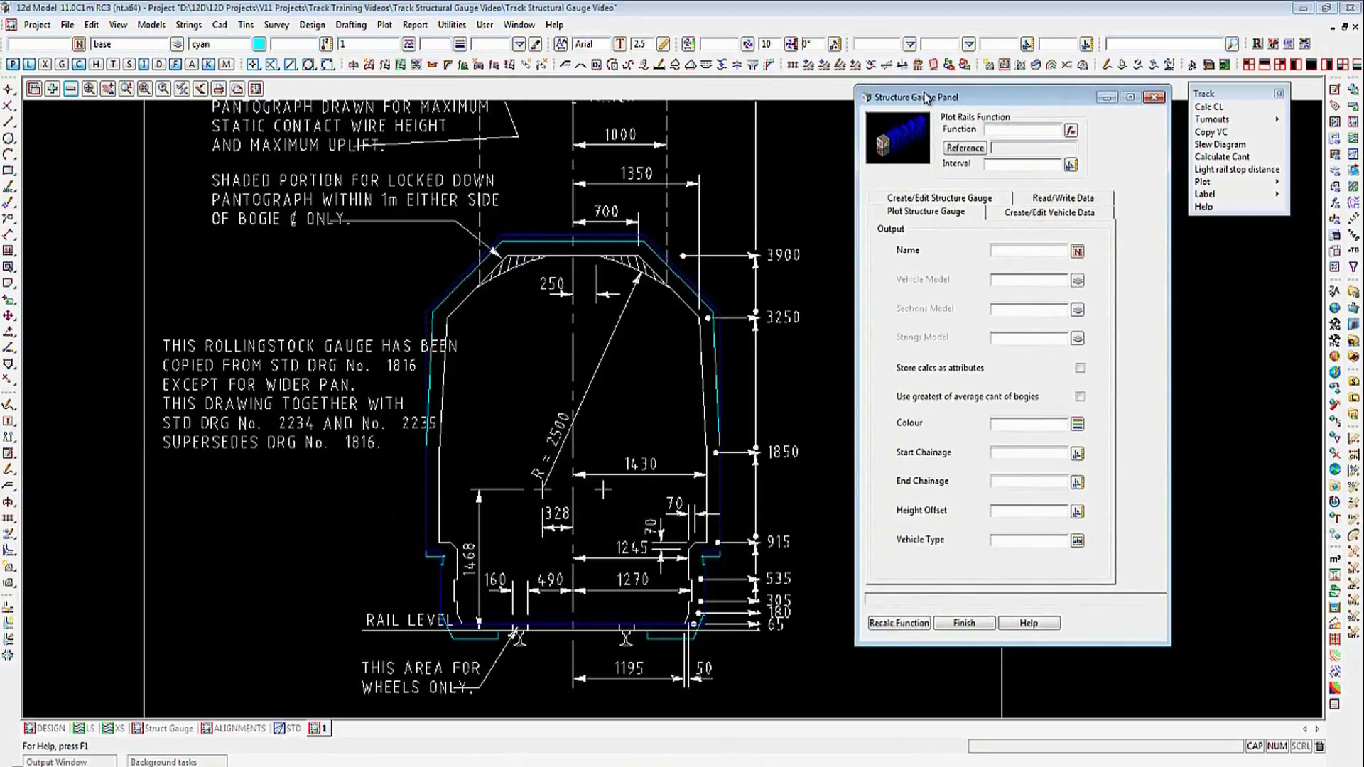
pyautogui.click(1077, 134)
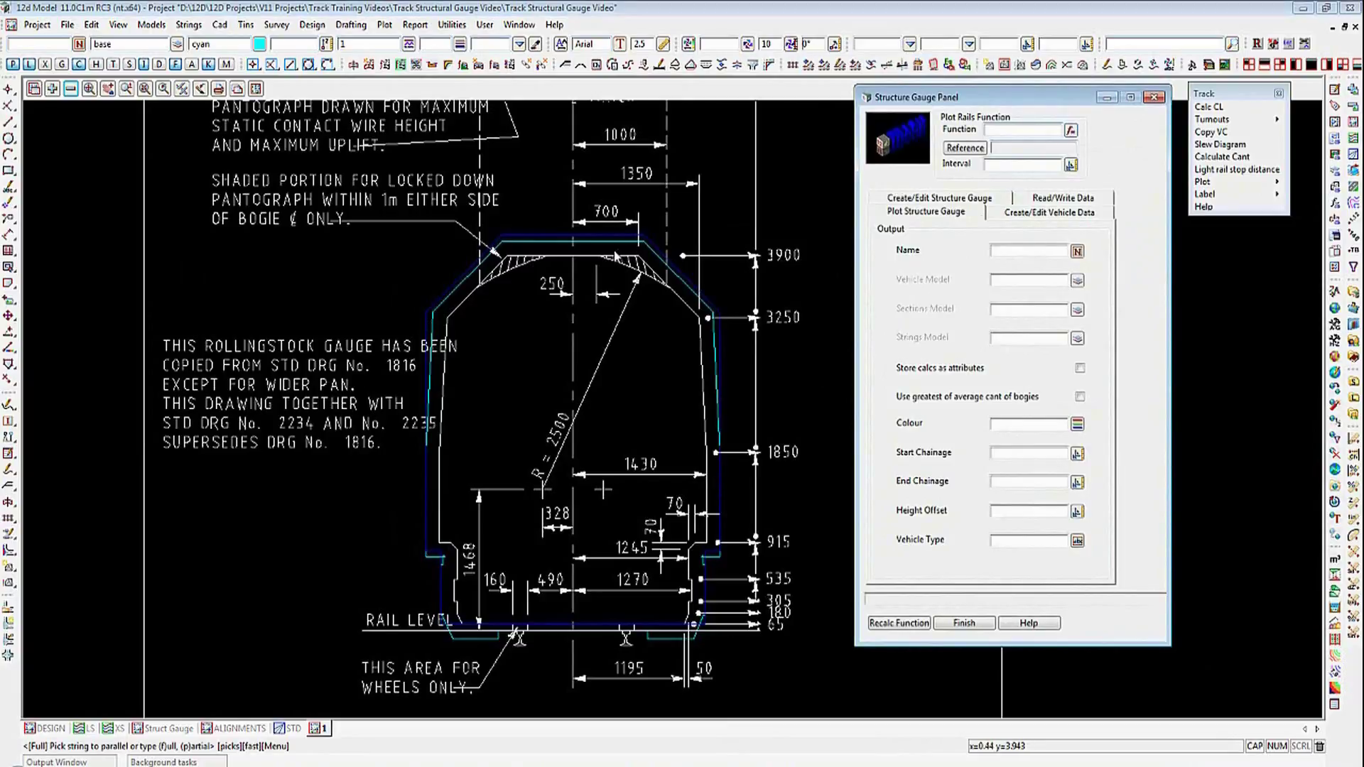
# Step: Remove the ROLLING STOCK GAUGE RASTER and base models from view 1, leaving the simplified outline
pyautogui.click(70, 88)
pyautogui.click(102, 149)
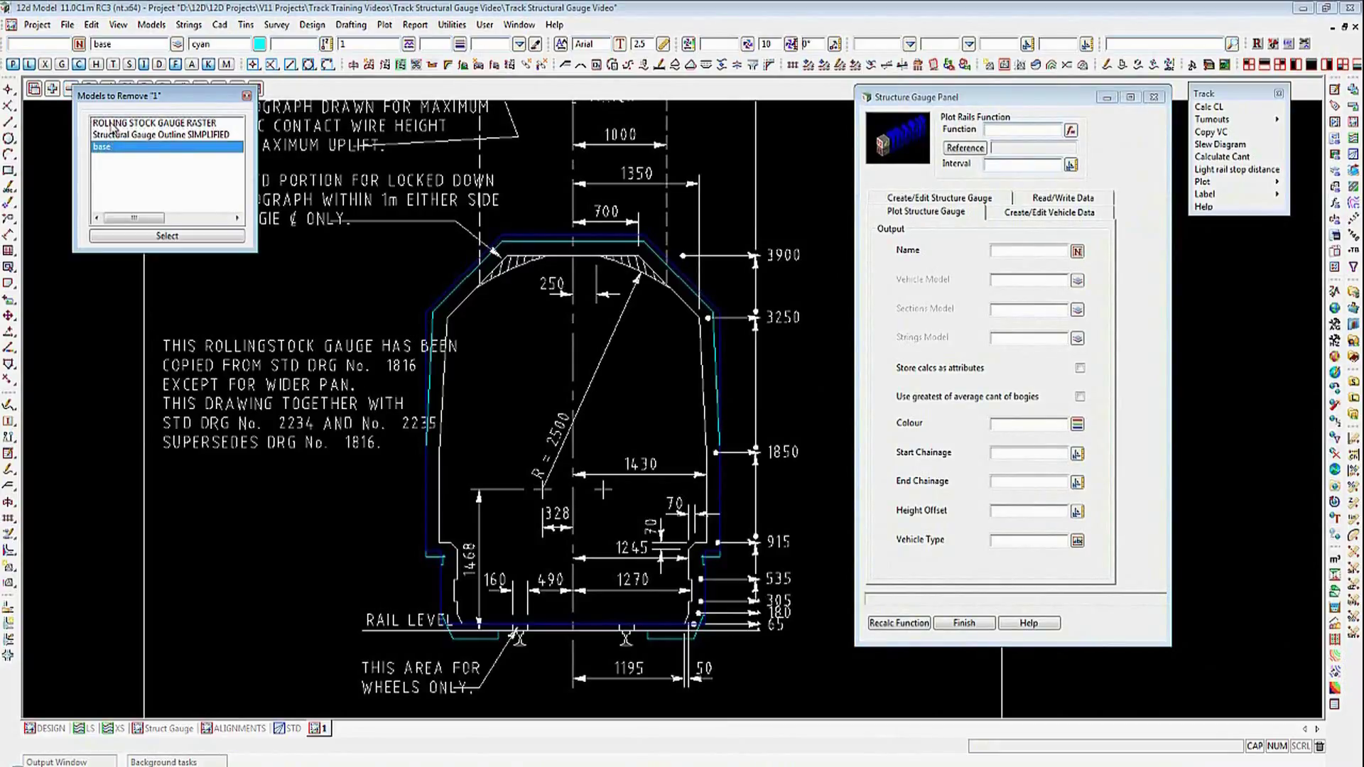
pyautogui.click(113, 125)
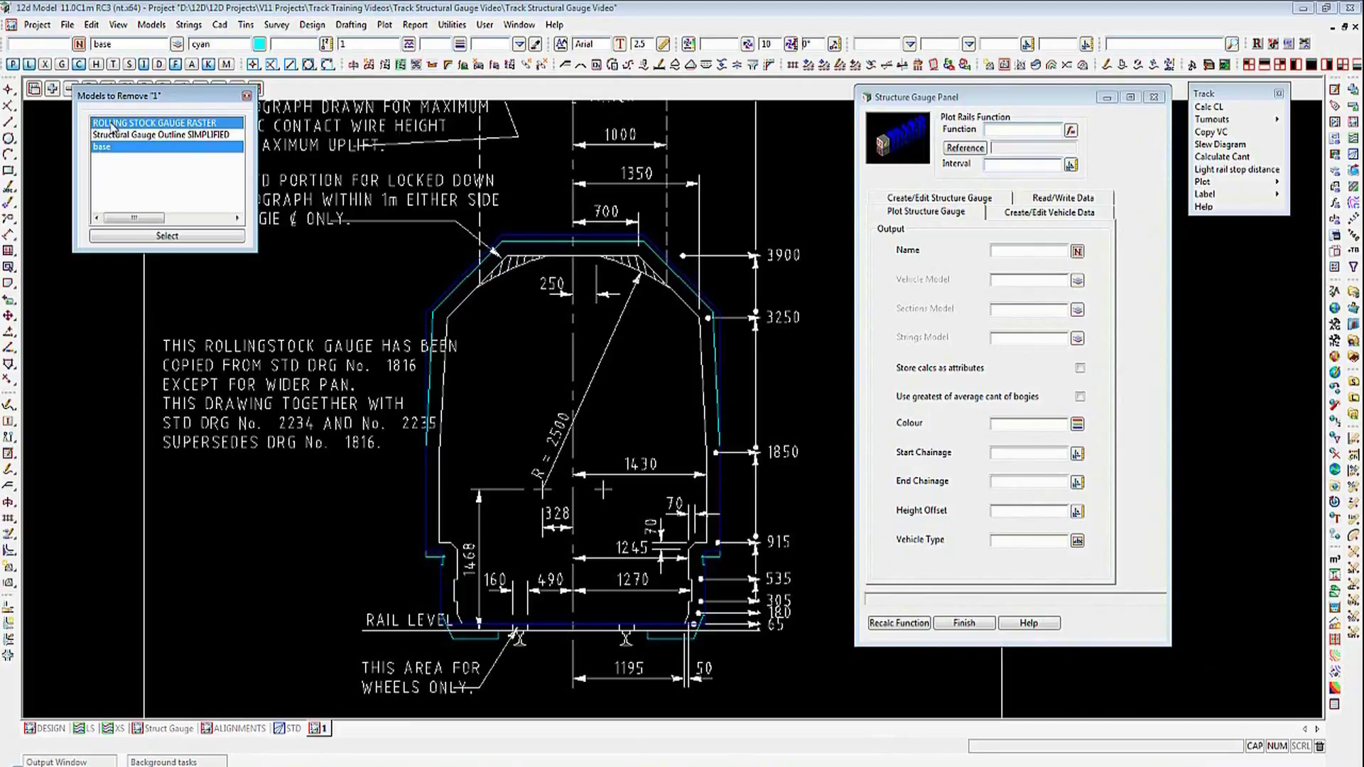
pyautogui.click(147, 236)
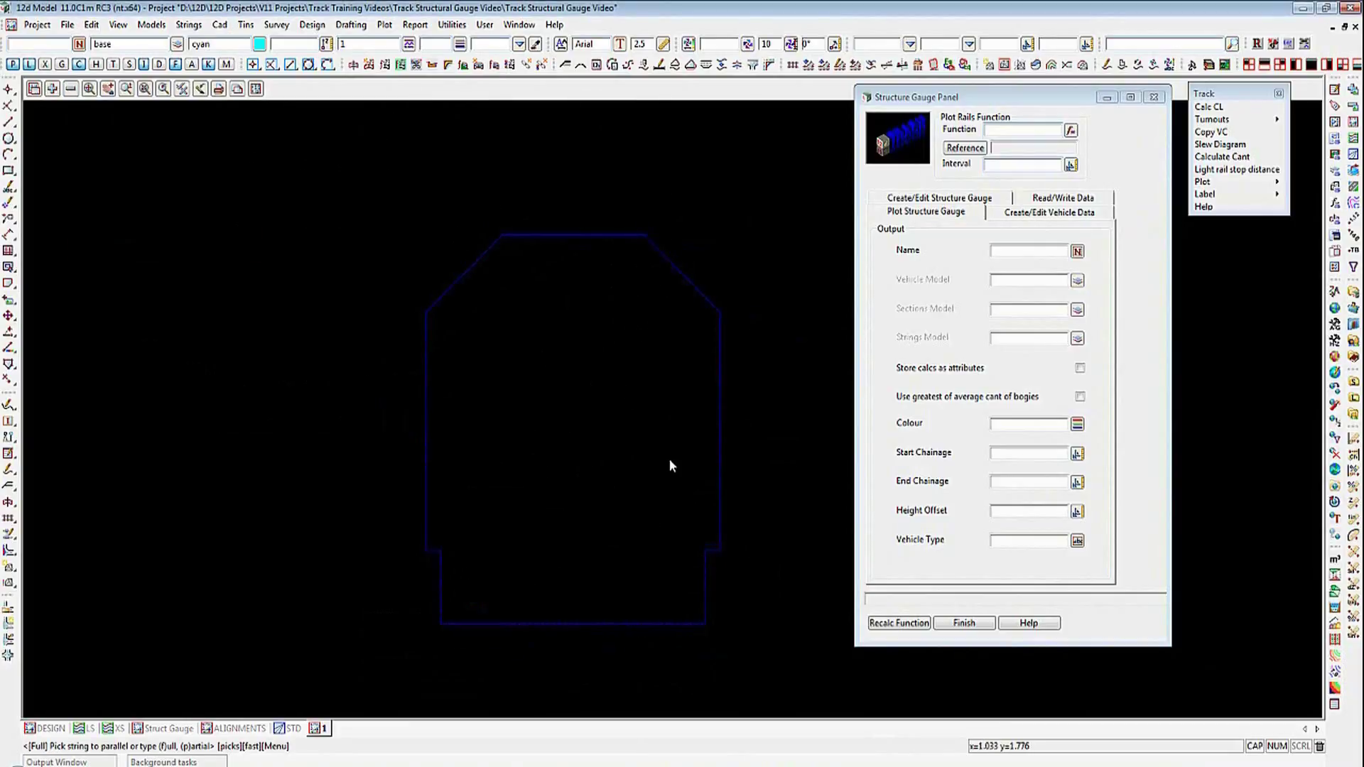
# Step: Choose the simplified blue outline as the SG profile string and load the structure gauge from it
pyautogui.click(1053, 201)
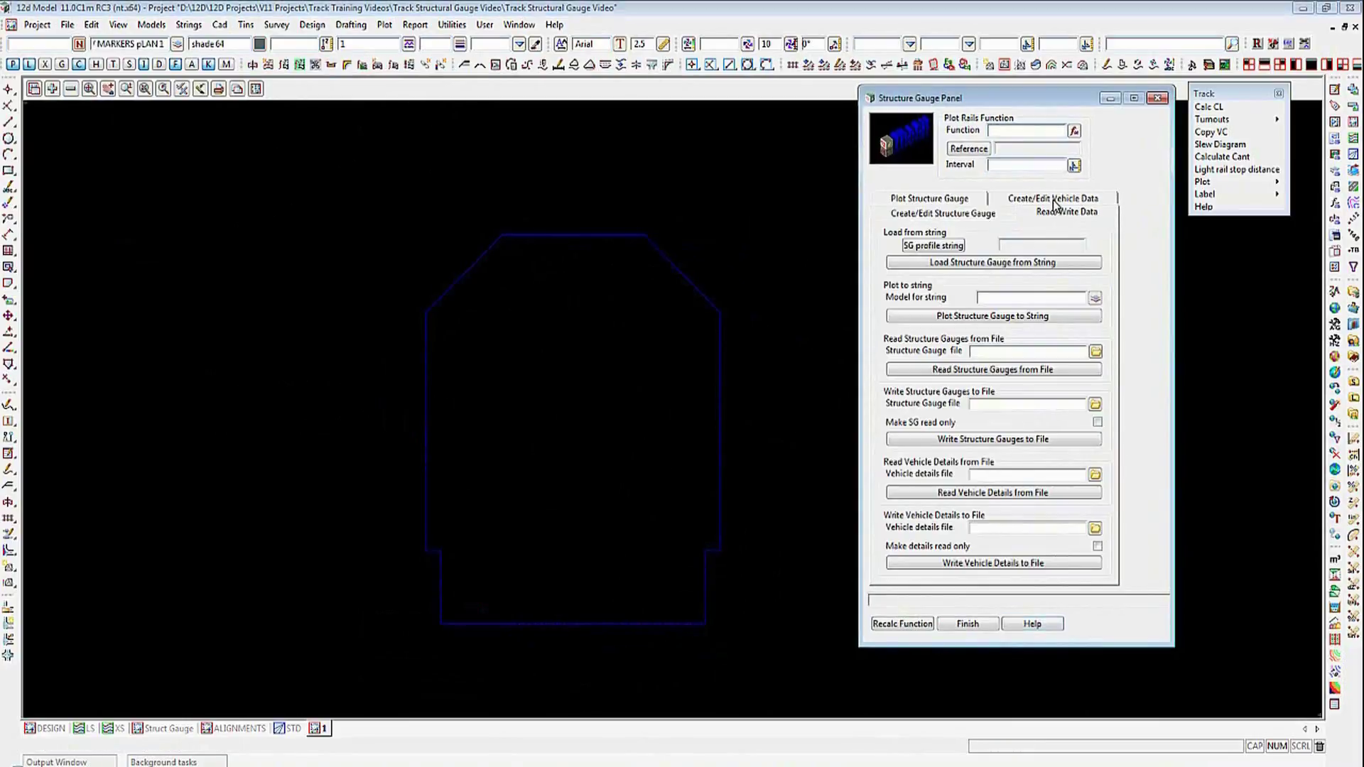
pyautogui.click(956, 247)
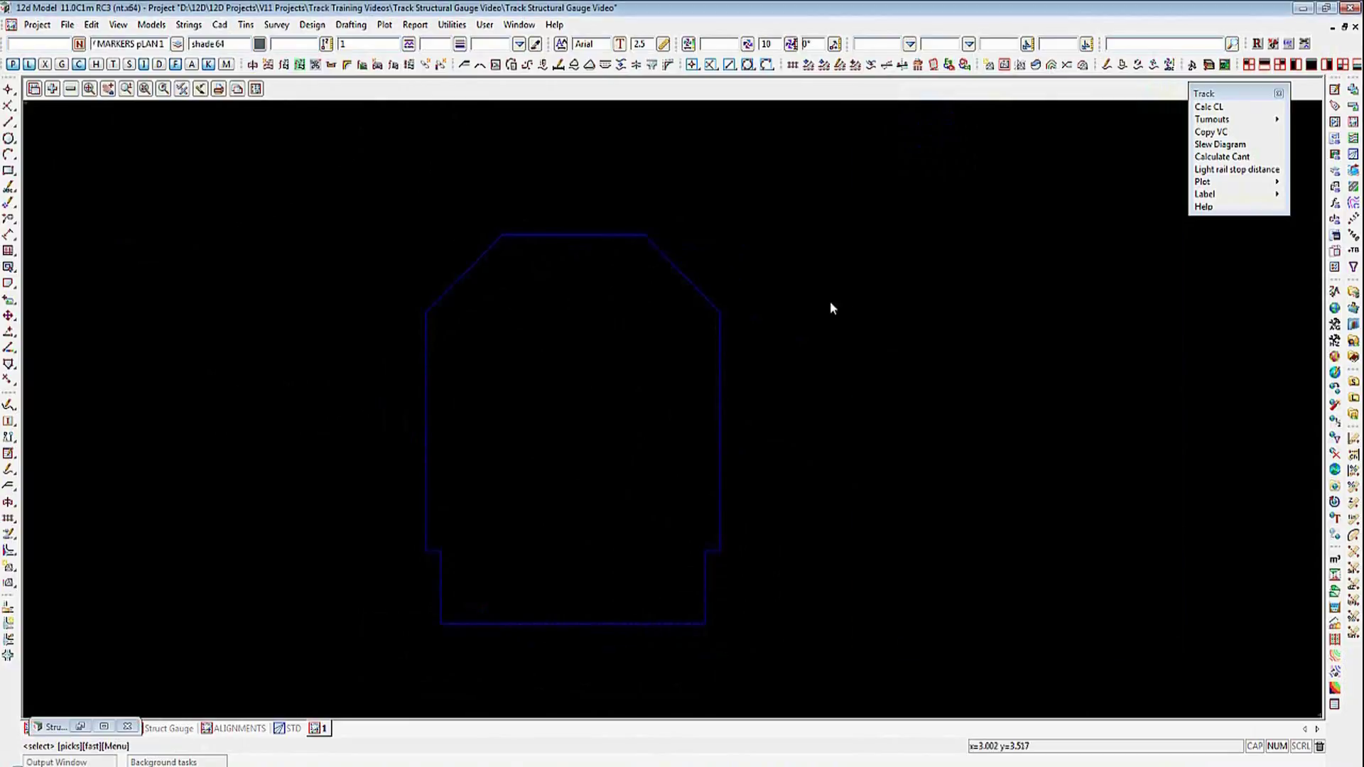
pyautogui.click(719, 360)
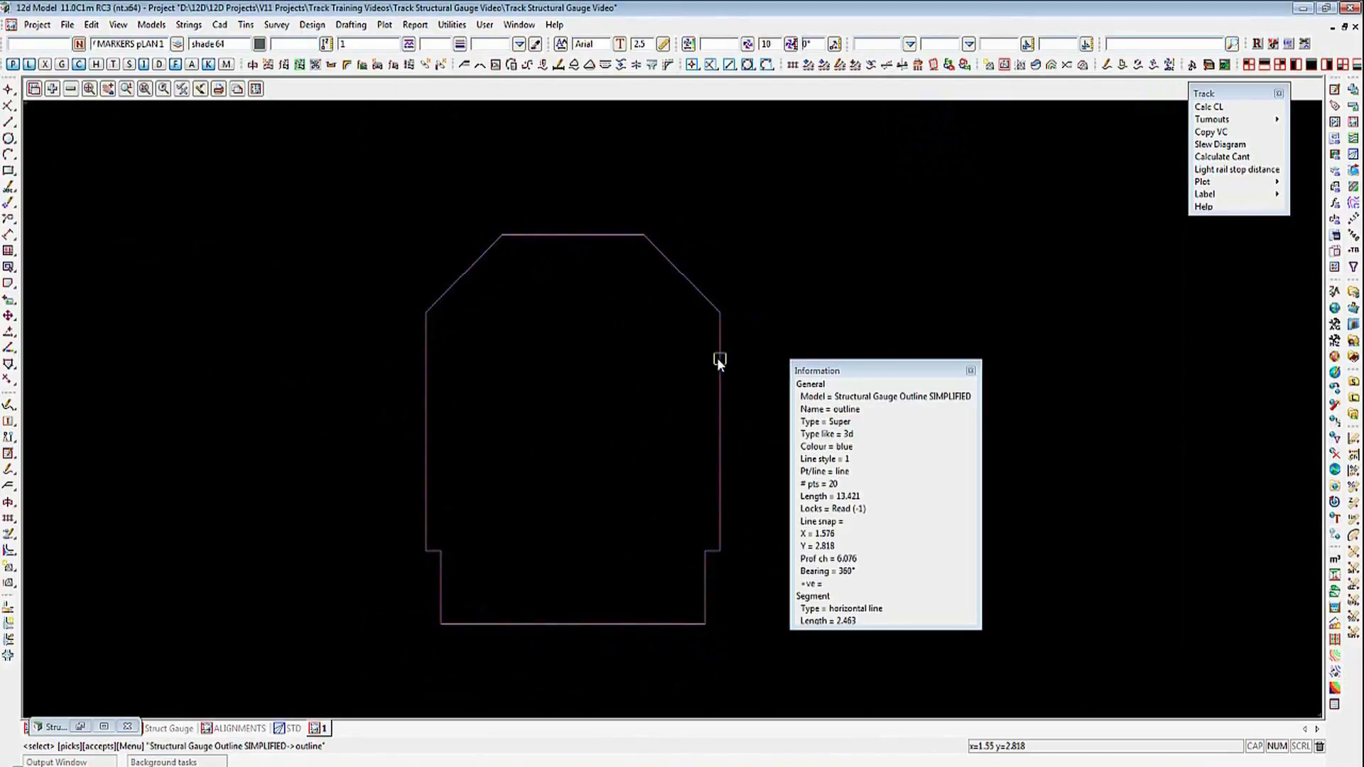
pyautogui.middleClick(717, 357)
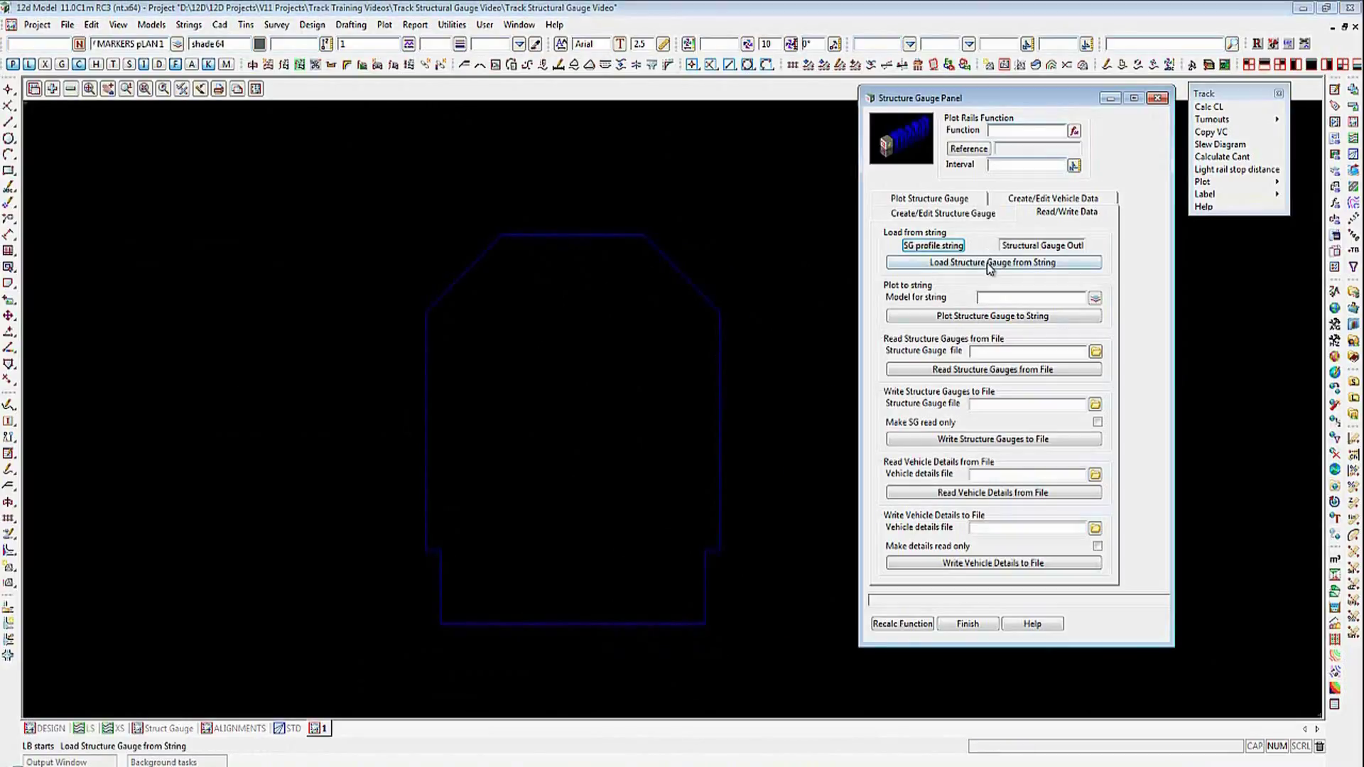
pyautogui.click(986, 263)
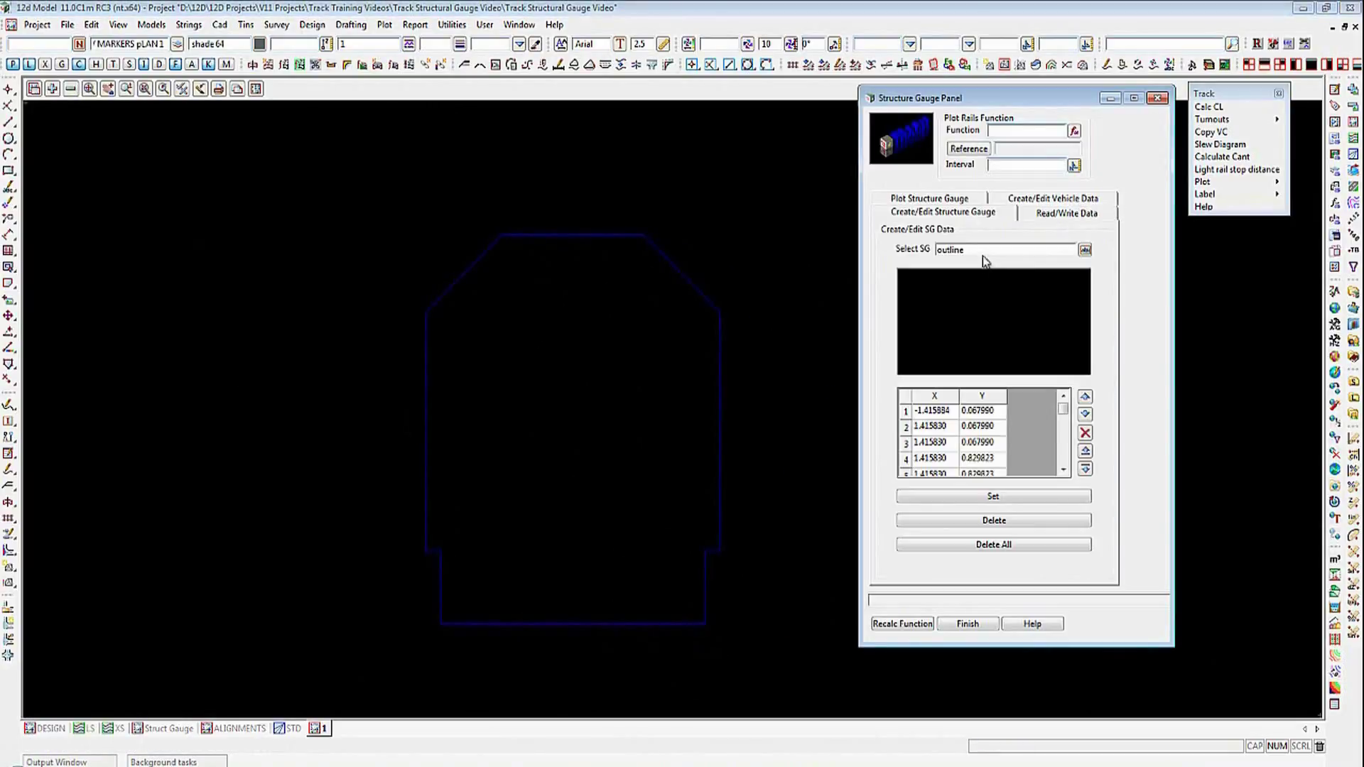
# Step: Name the loaded structure gauge EXAMPLE PASSENGER CARRIAGE and set it
pyautogui.doubleClick(935, 250)
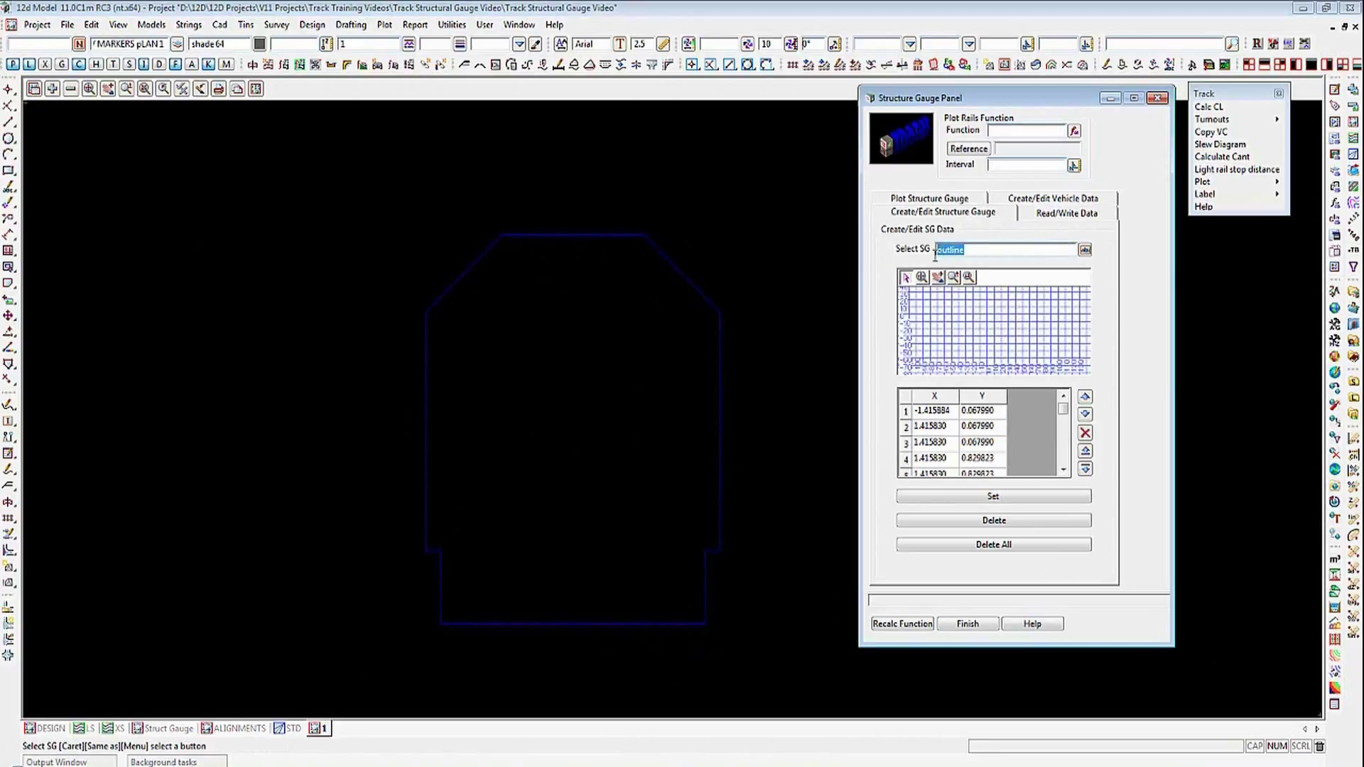
pyautogui.press('Delete')
pyautogui.write('E')
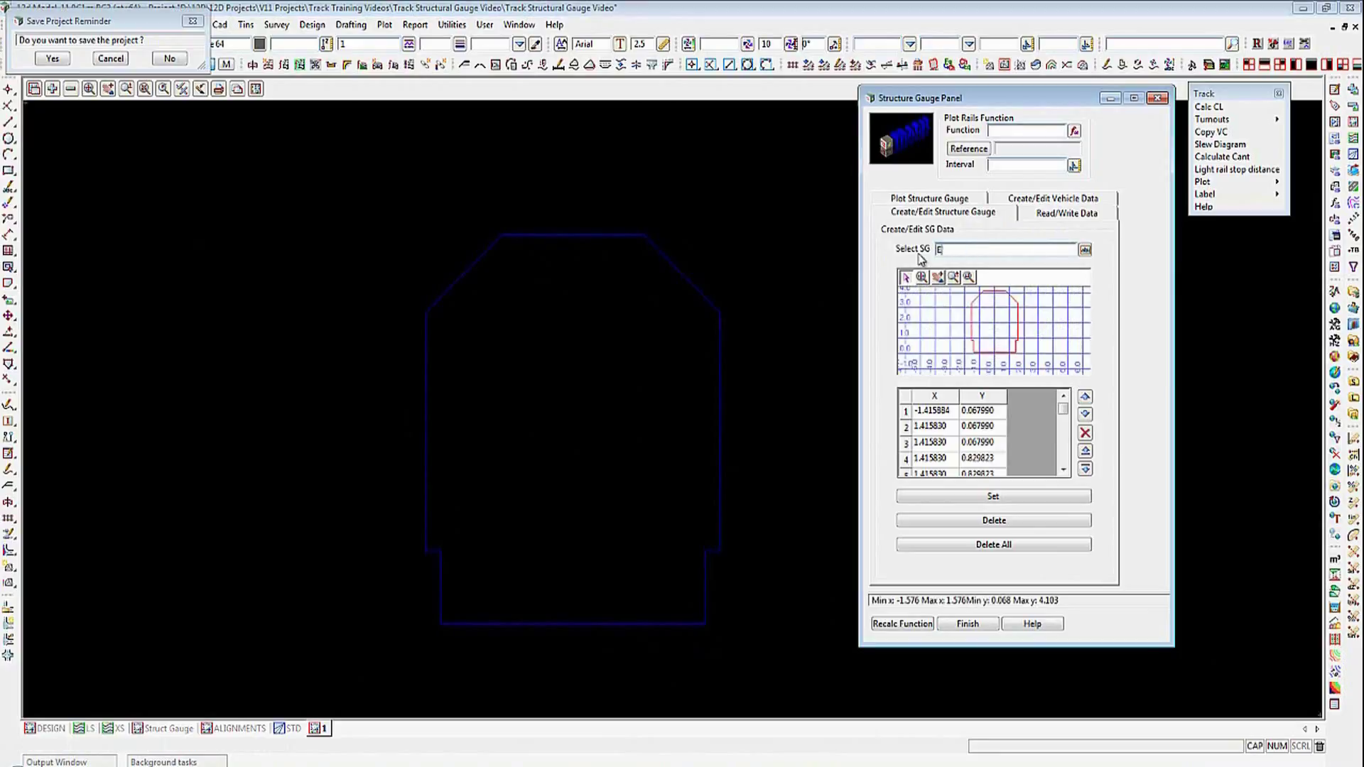
pyautogui.write('XAMPLE PASSENGER CARRIAGE')
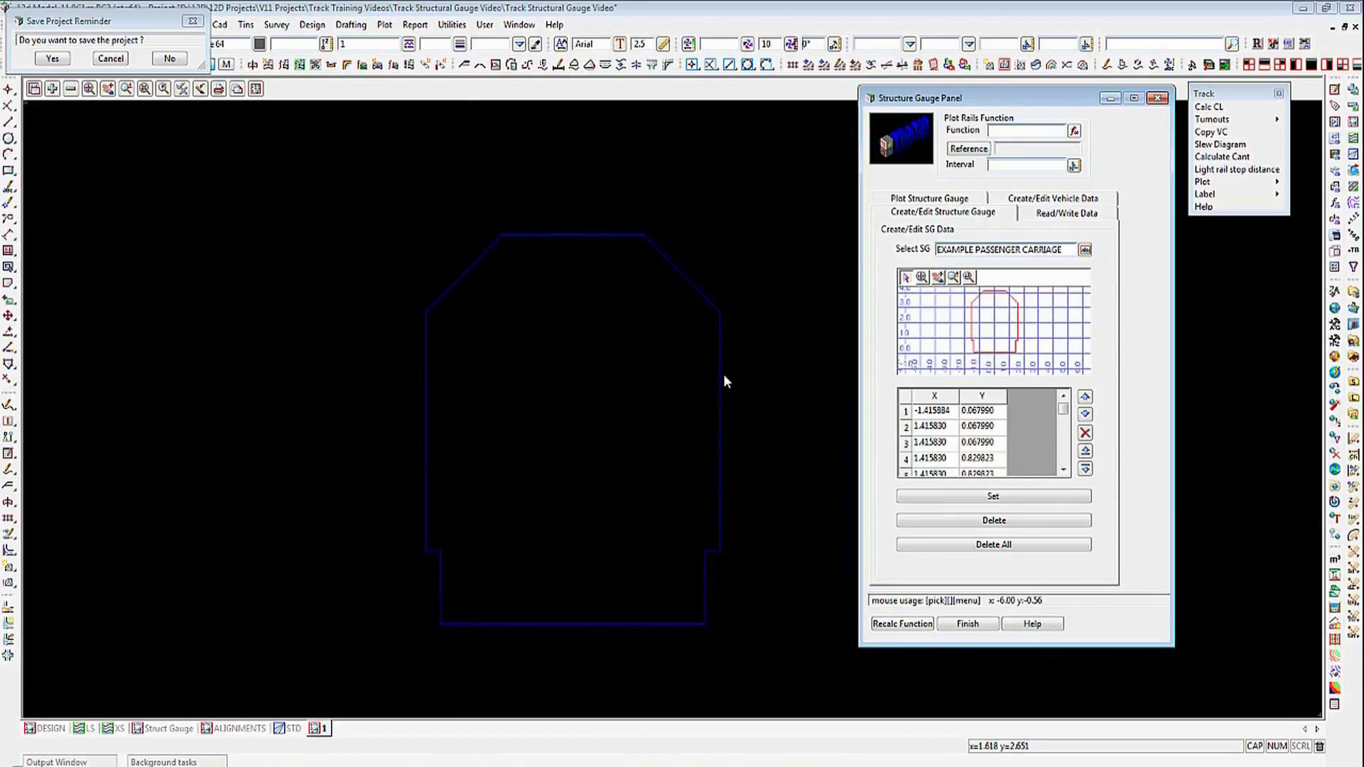
pyautogui.click(984, 501)
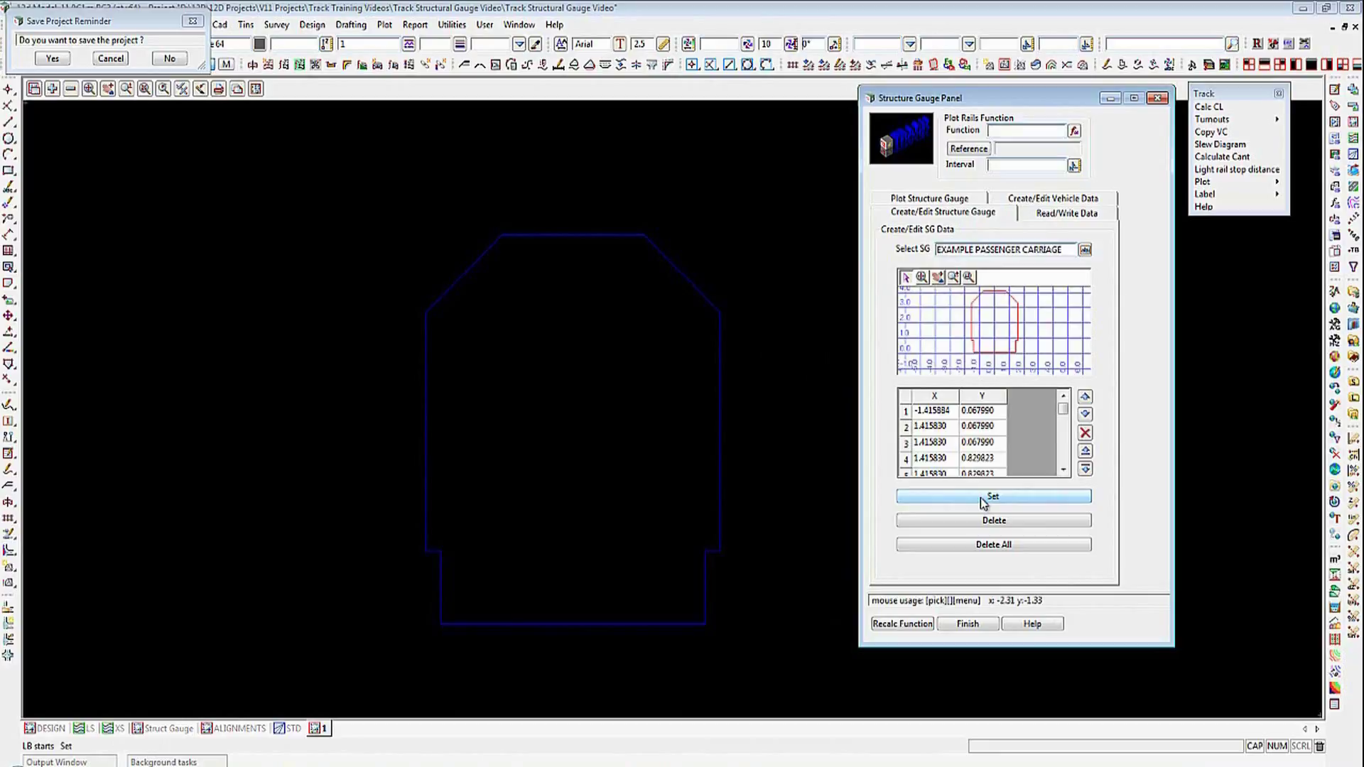
# Step: Copy the gauge name EXAMPLE PASSENGER CARRIAGE as the structure gauge file name and write the structure gauges to that file
pyautogui.click(1047, 215)
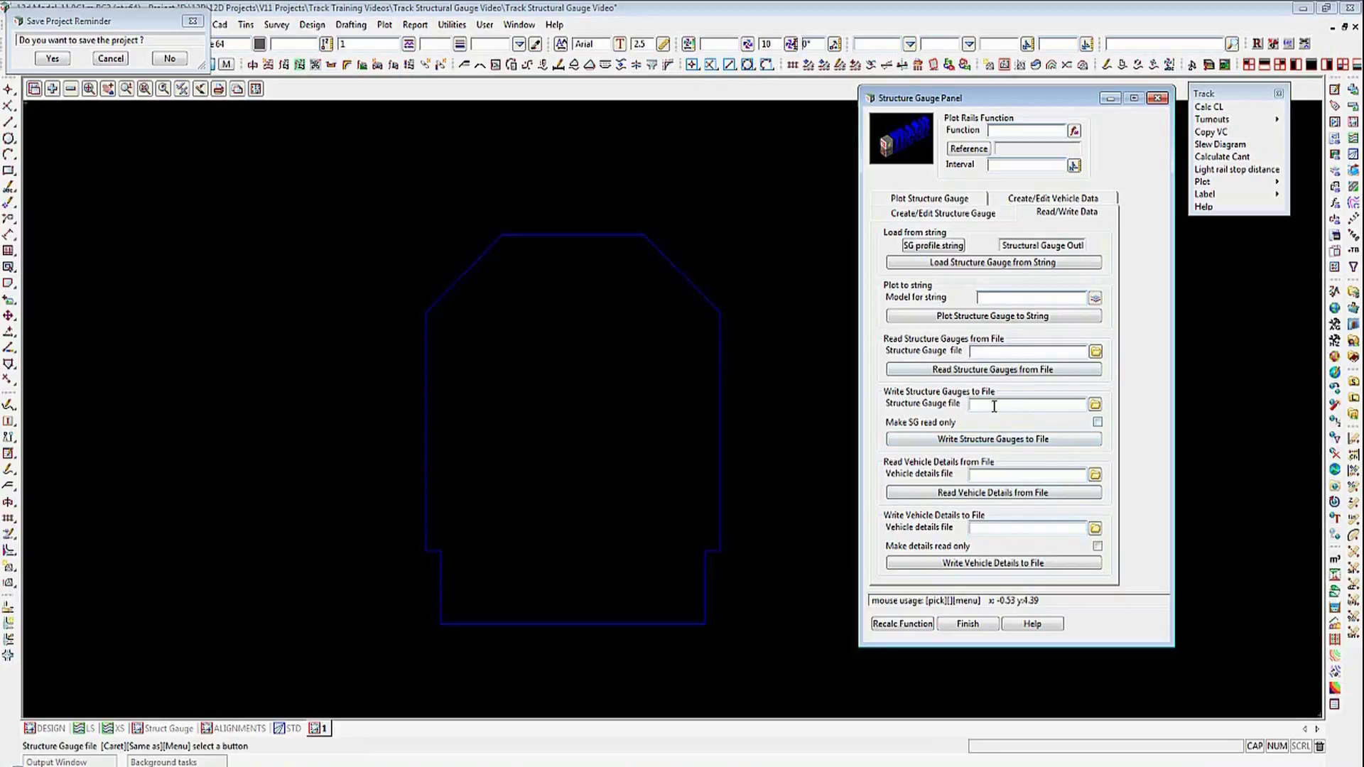
pyautogui.click(954, 214)
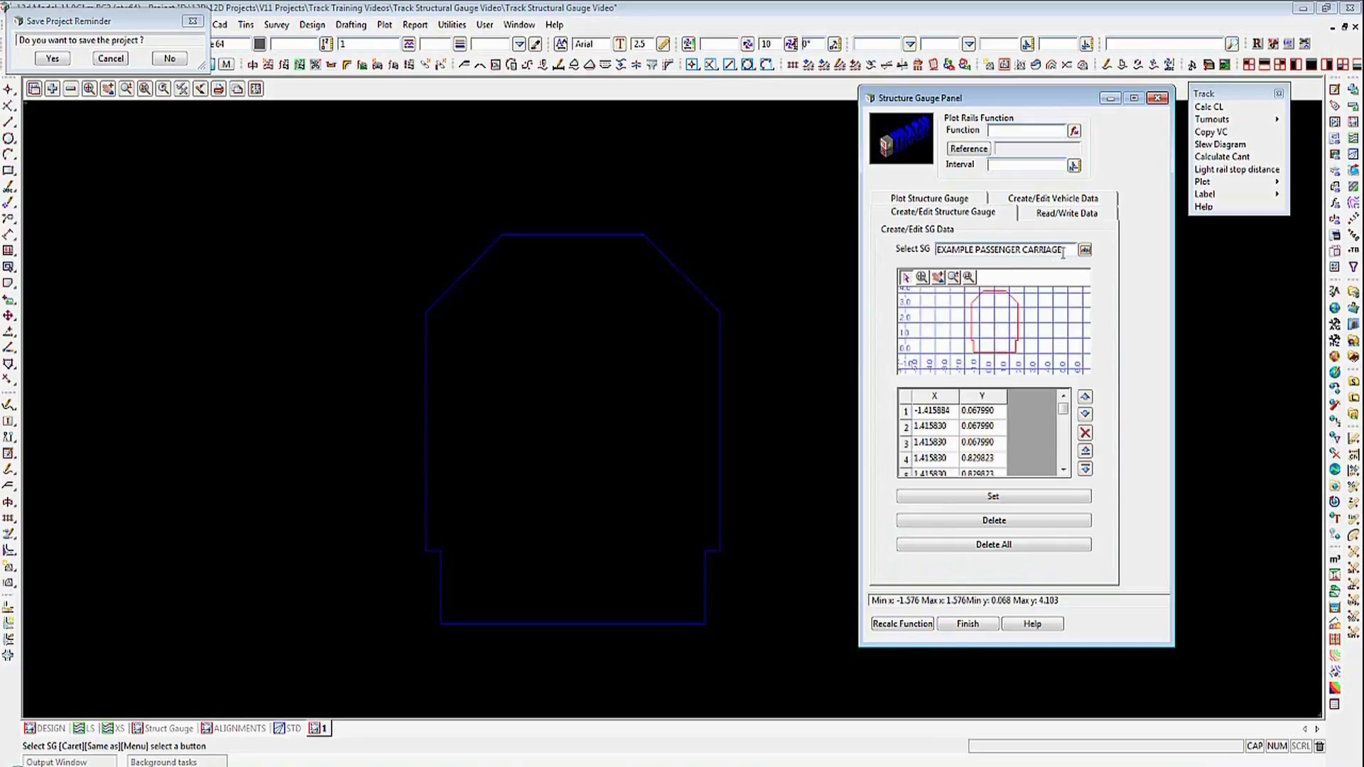
pyautogui.moveTo(1062, 253); pyautogui.dragTo(927, 260)
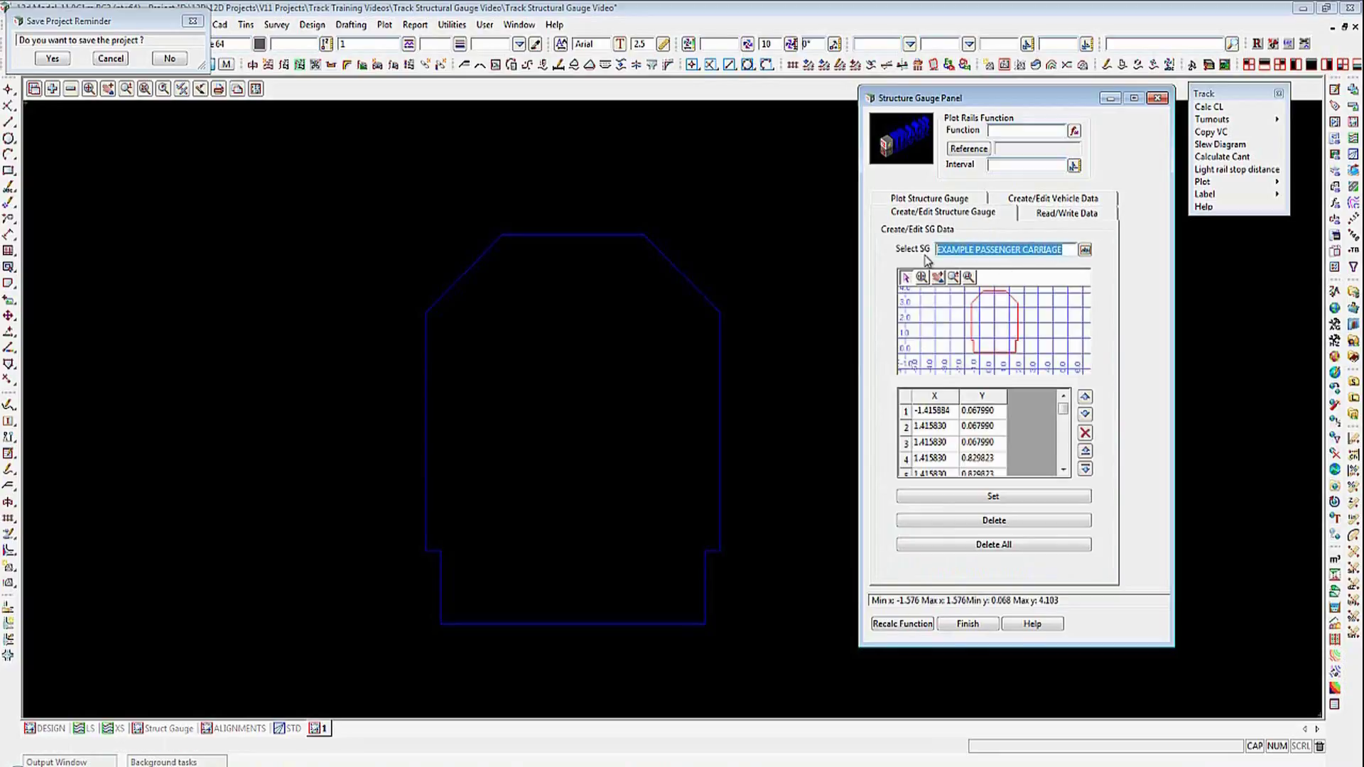
pyautogui.click(1071, 213)
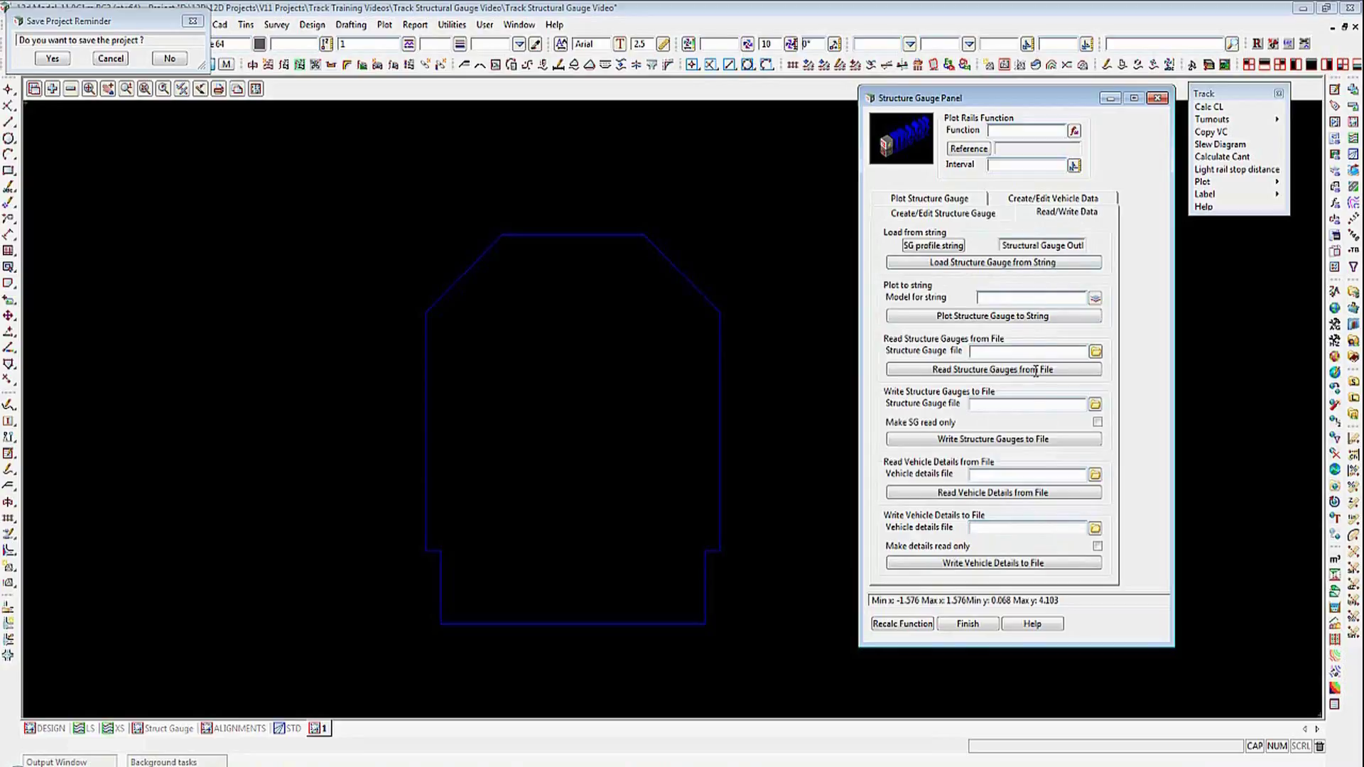
pyautogui.click(982, 405)
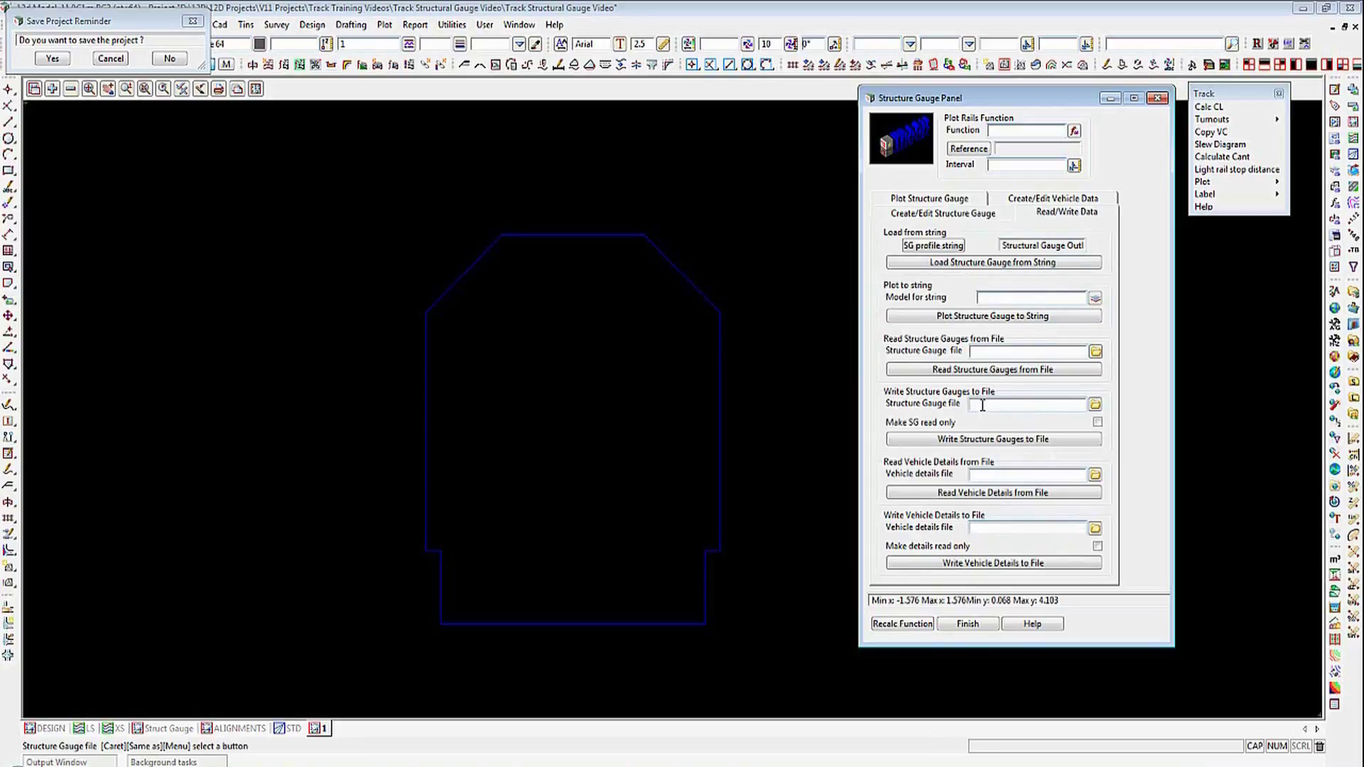
pyautogui.hotkey('ctrl', 'v')
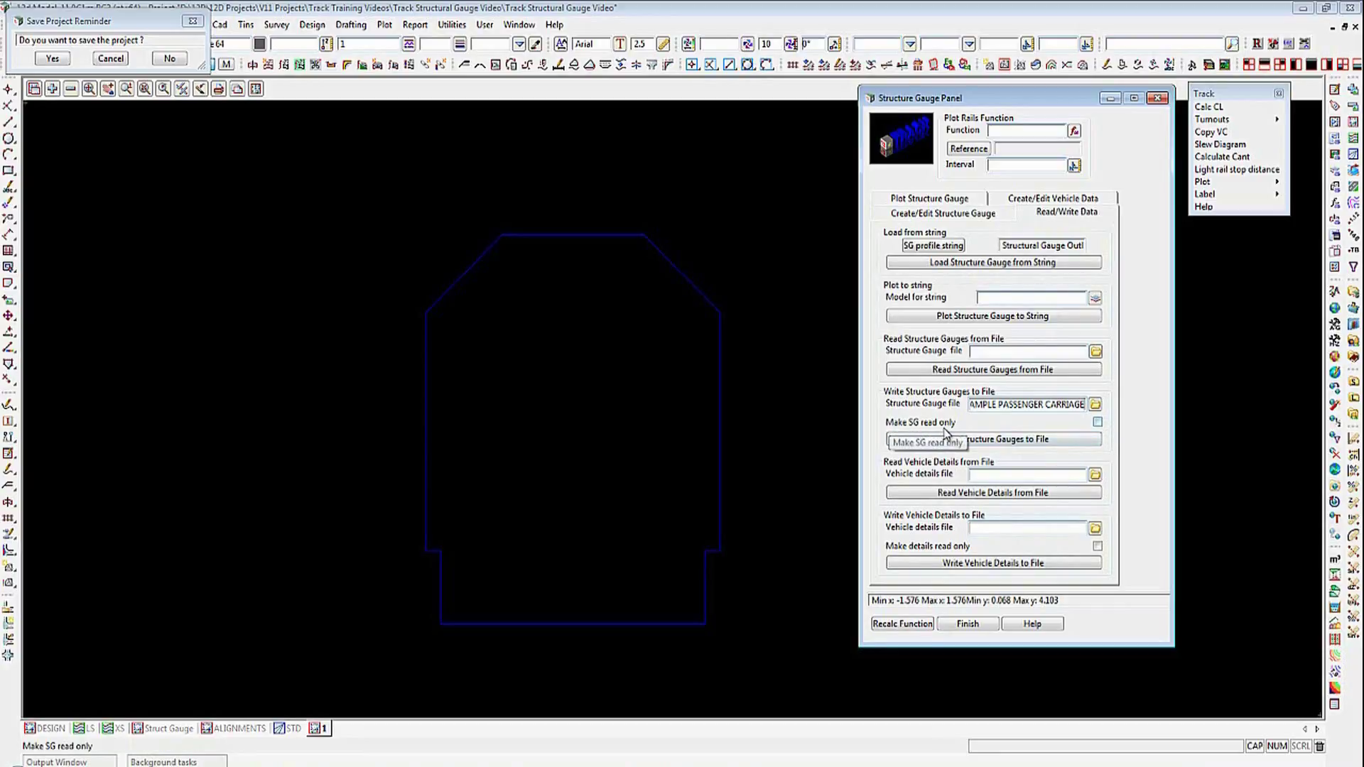
pyautogui.click(953, 441)
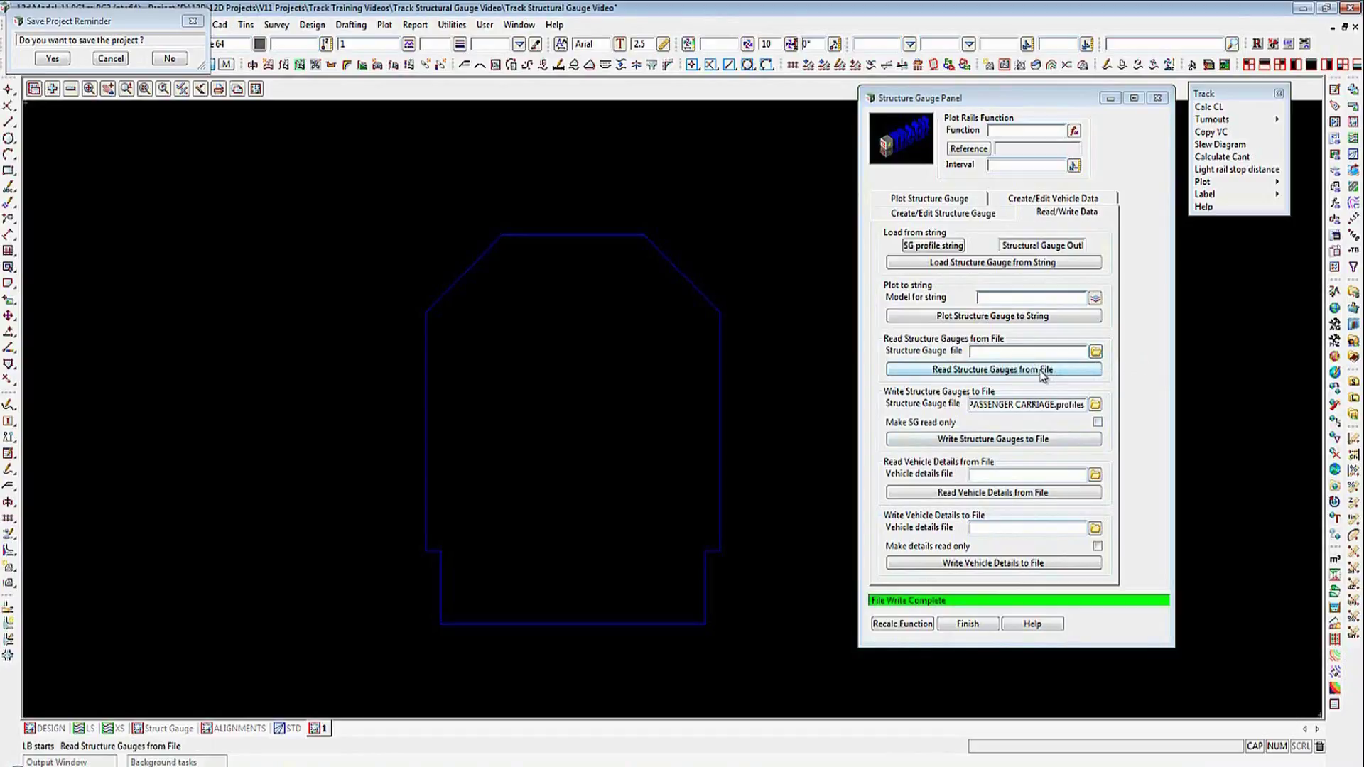
# Step: Review the loaded structure gauge and enter EXAMPLE PASSENGER CARRIAGE as the vehicle name in the vehicle data
pyautogui.click(1041, 371)
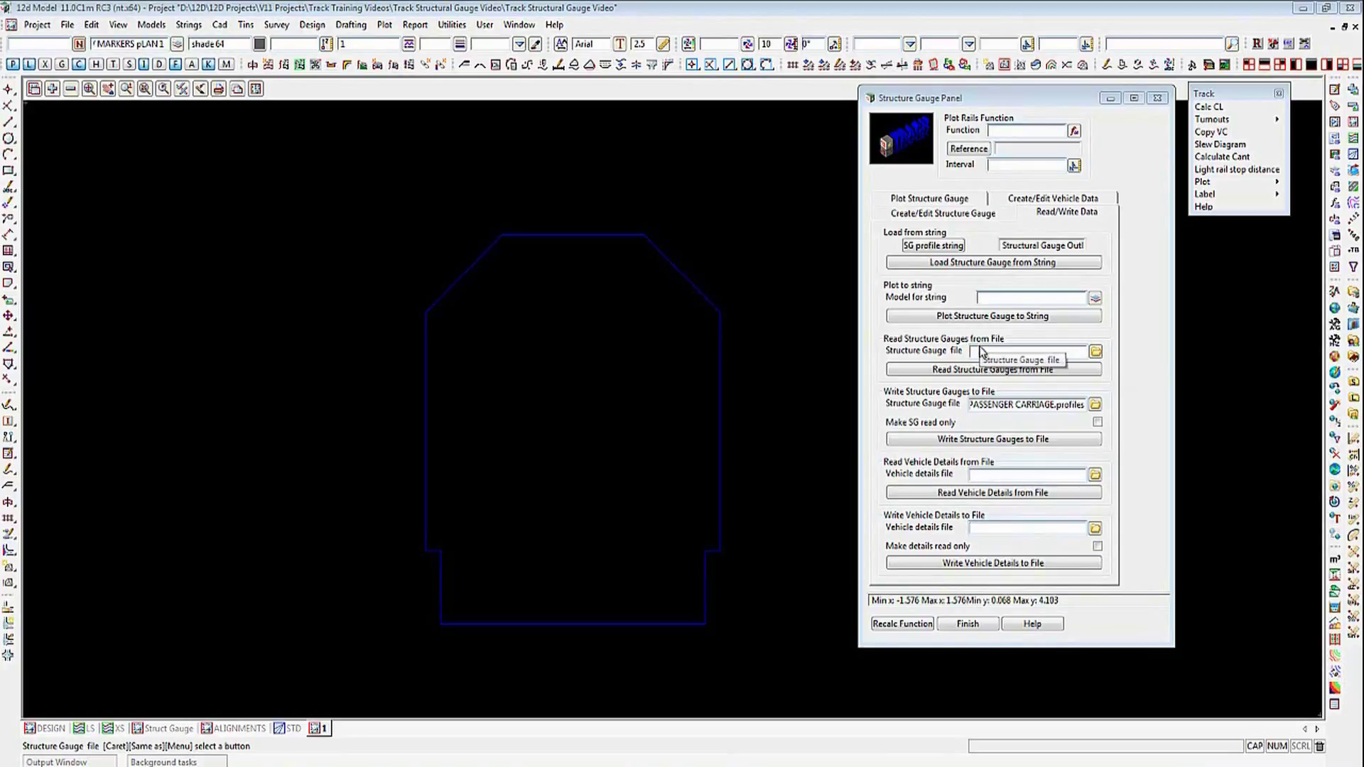
pyautogui.click(942, 215)
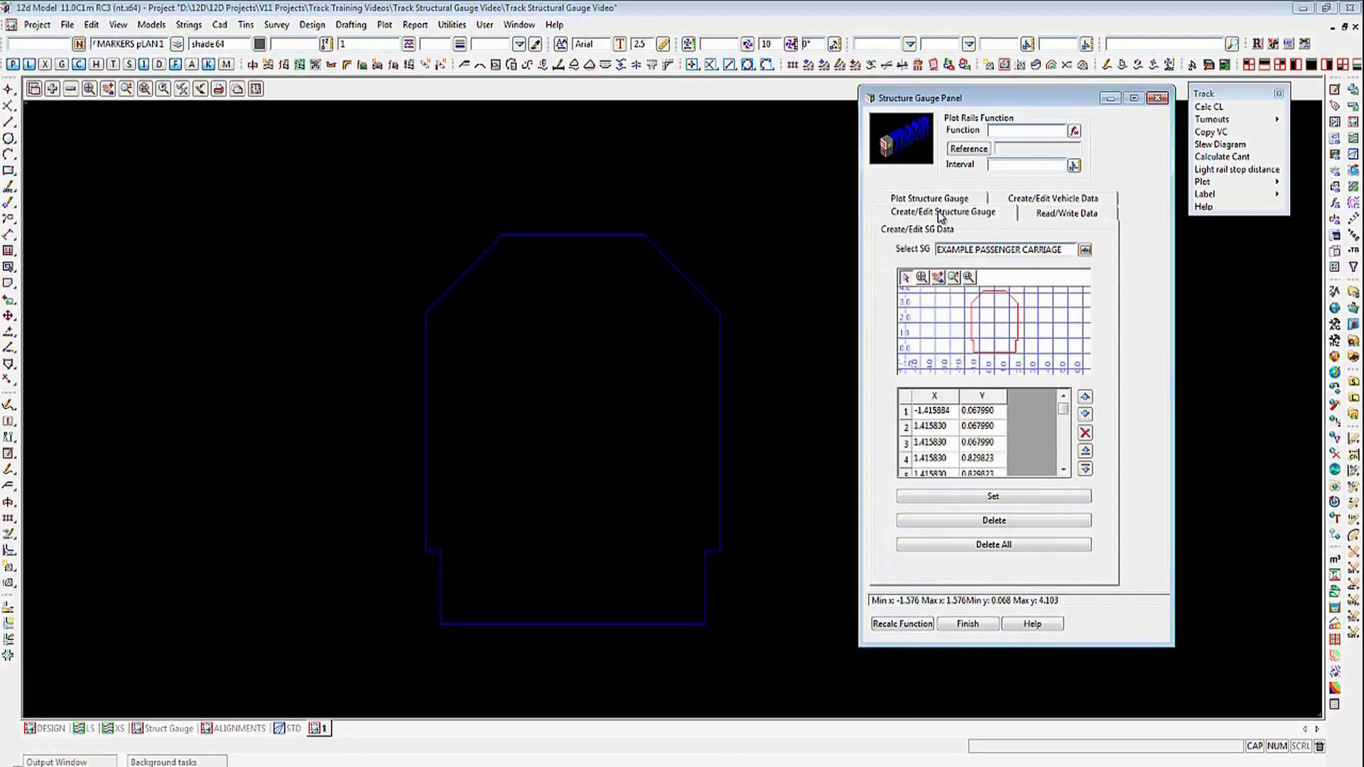
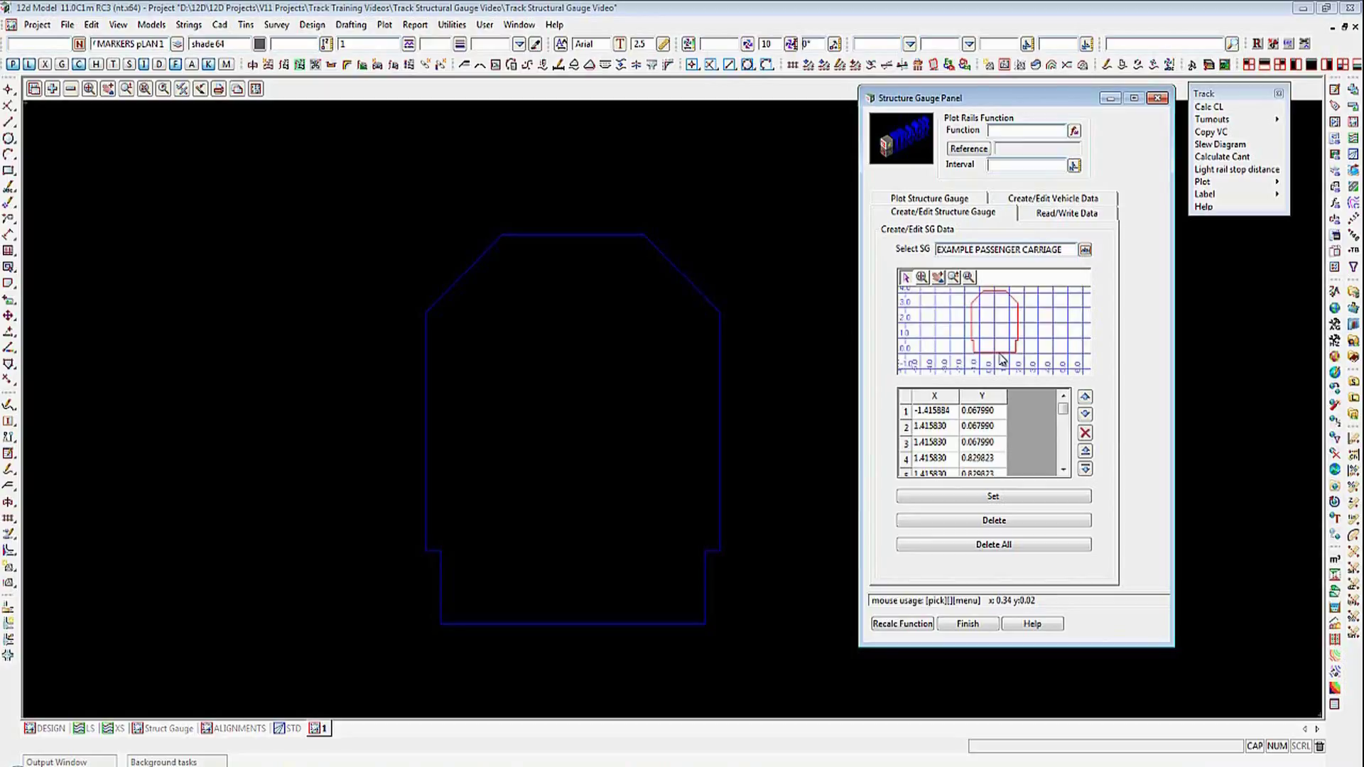
pyautogui.click(1045, 202)
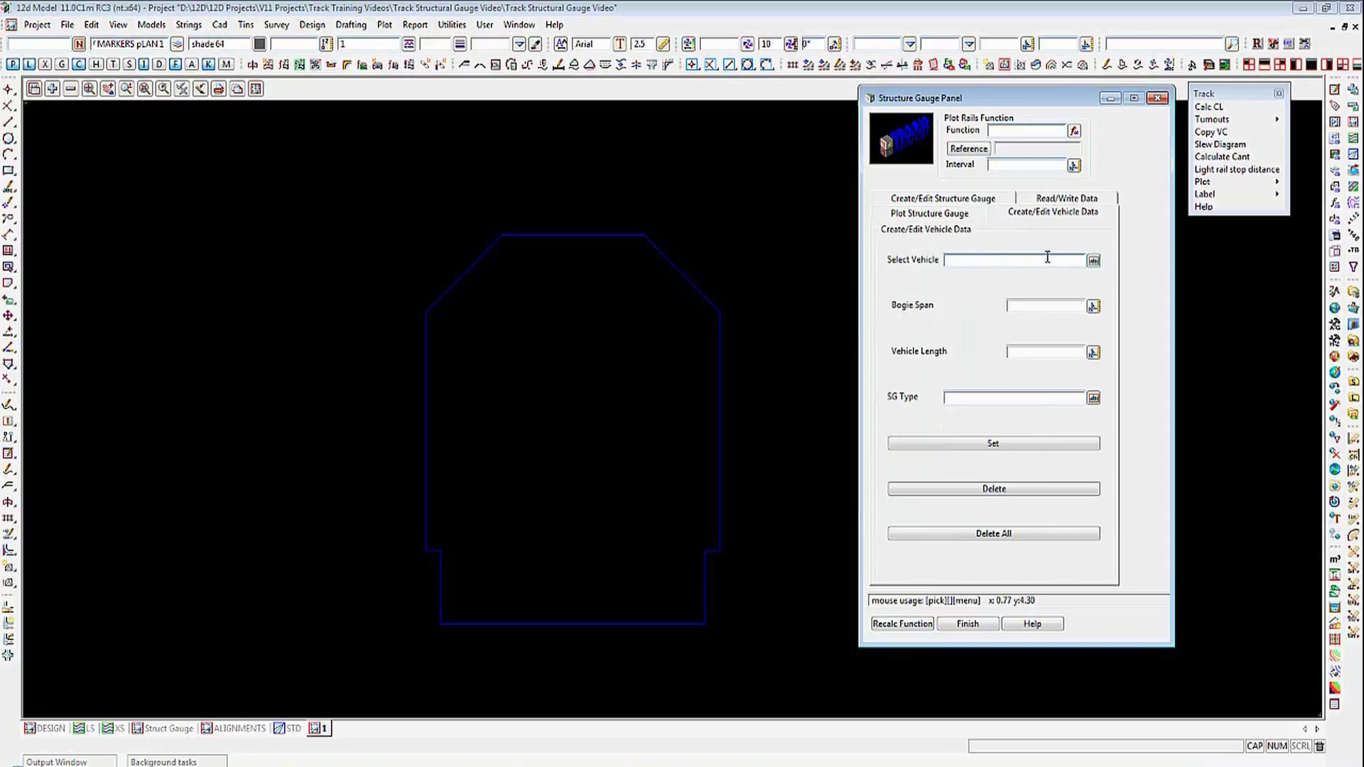
pyautogui.click(986, 257)
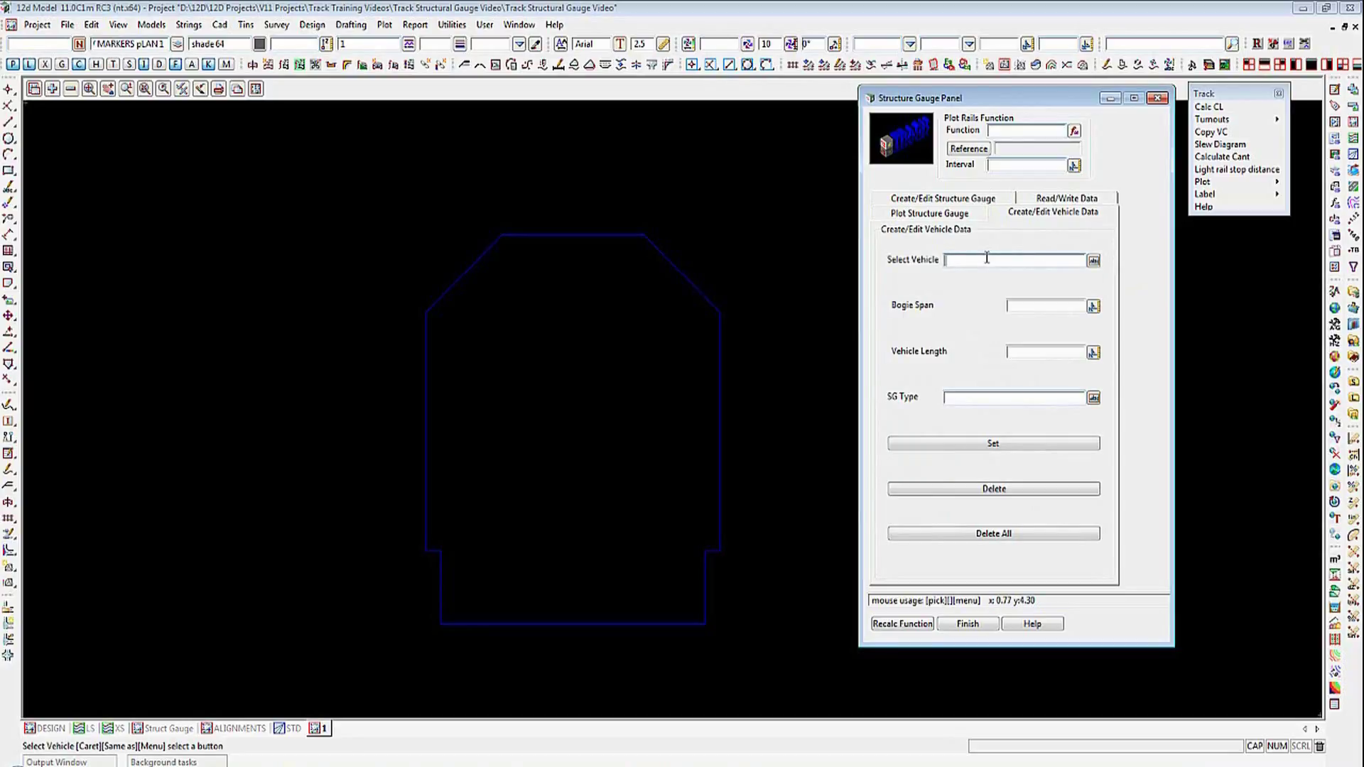
pyautogui.write('EXAMPLE PASSENGER CARRIAGE')
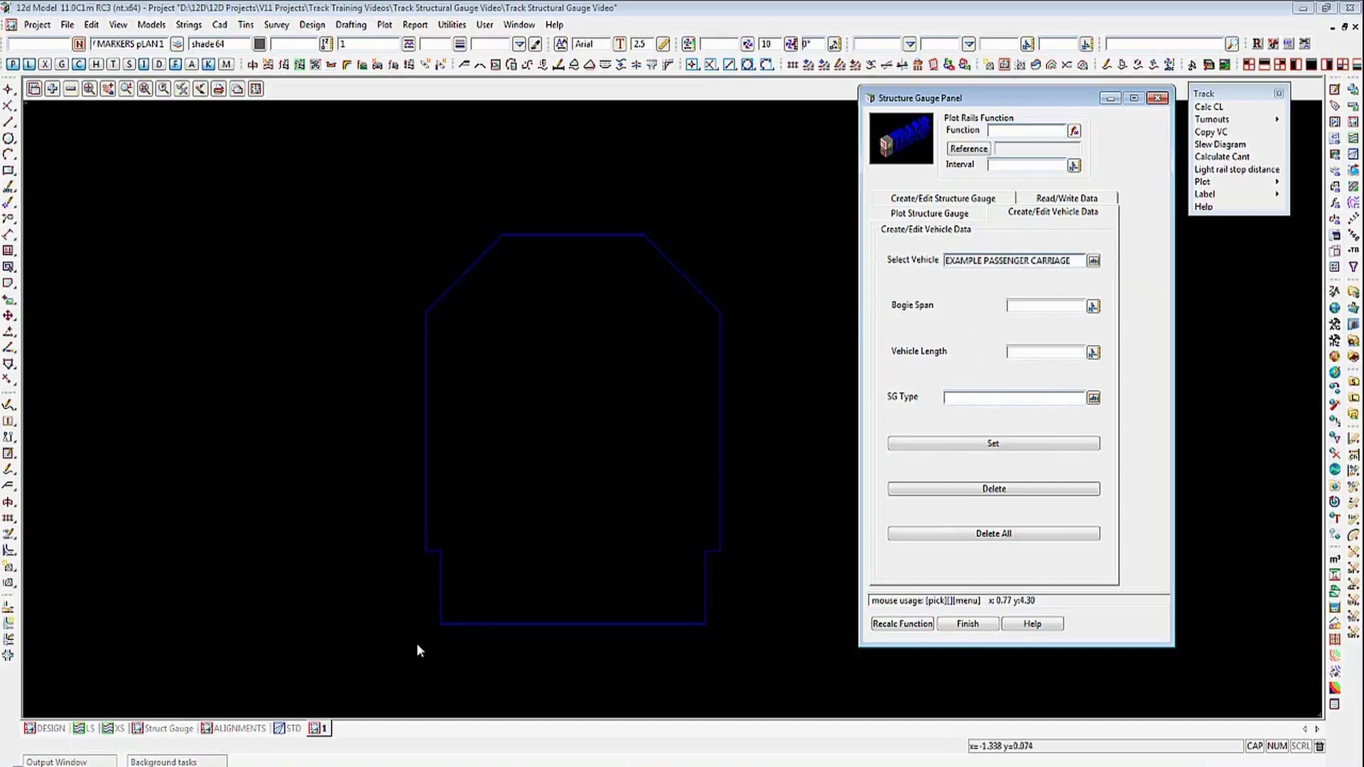
# Step: Enter the vehicle's bogie span as 15.850 and its length as 21.000, using the design vehicle configuration drawing
pyautogui.click(173, 726)
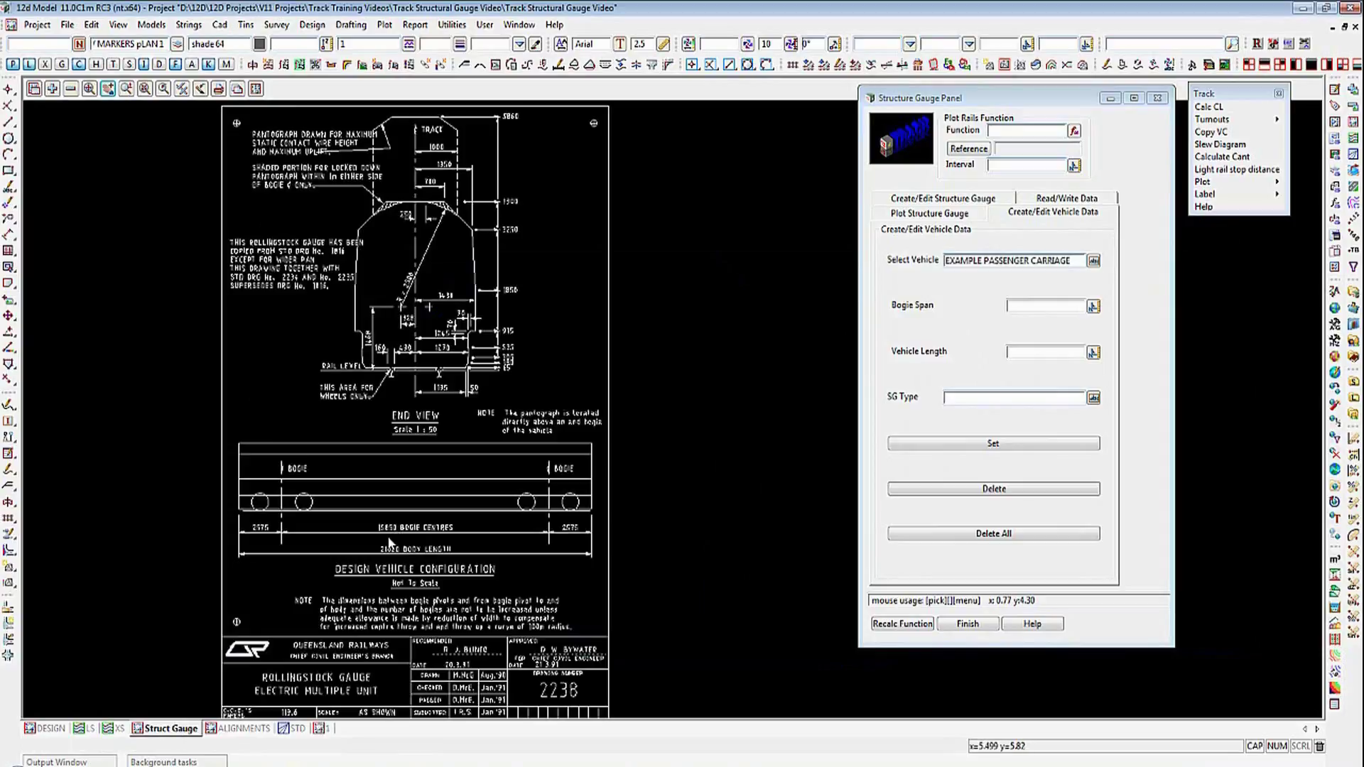
pyautogui.scroll(4, 364, 556)
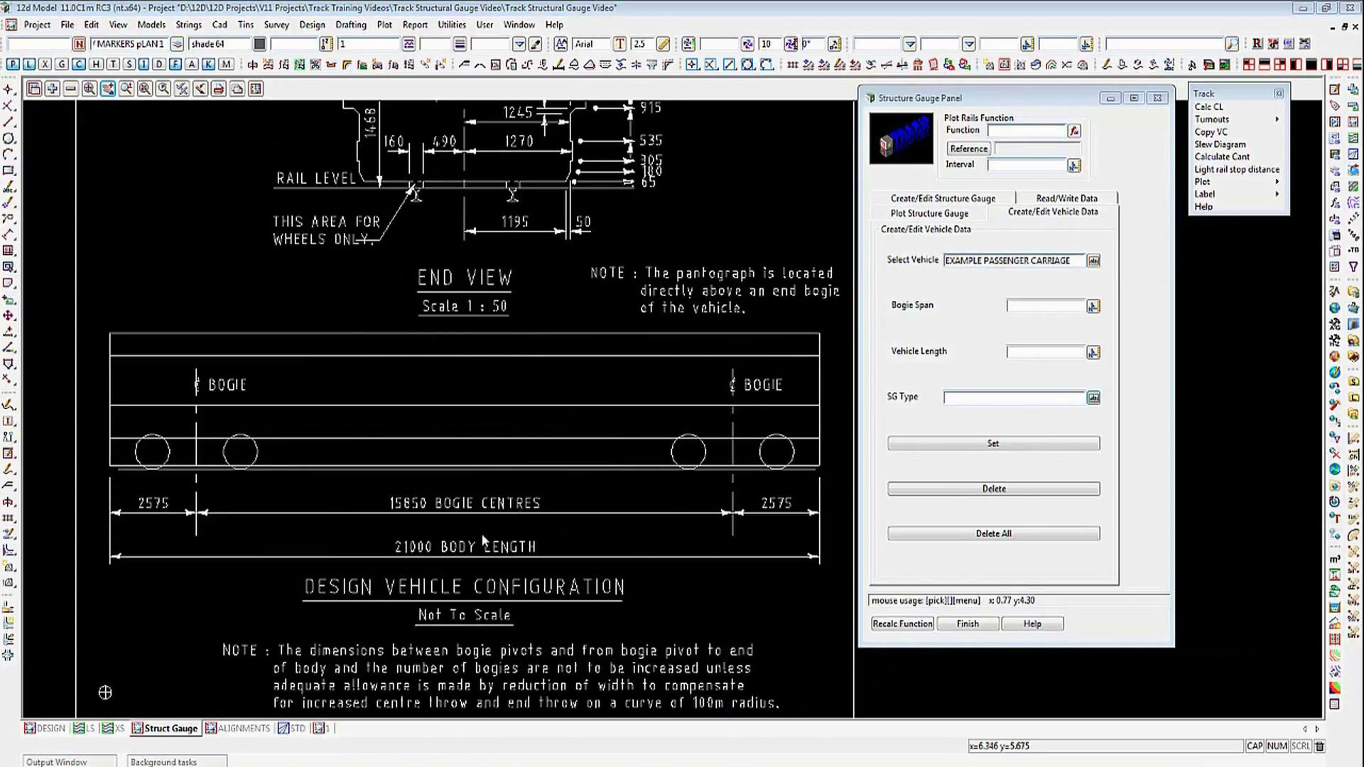
pyautogui.click(1017, 305)
pyautogui.write('15')
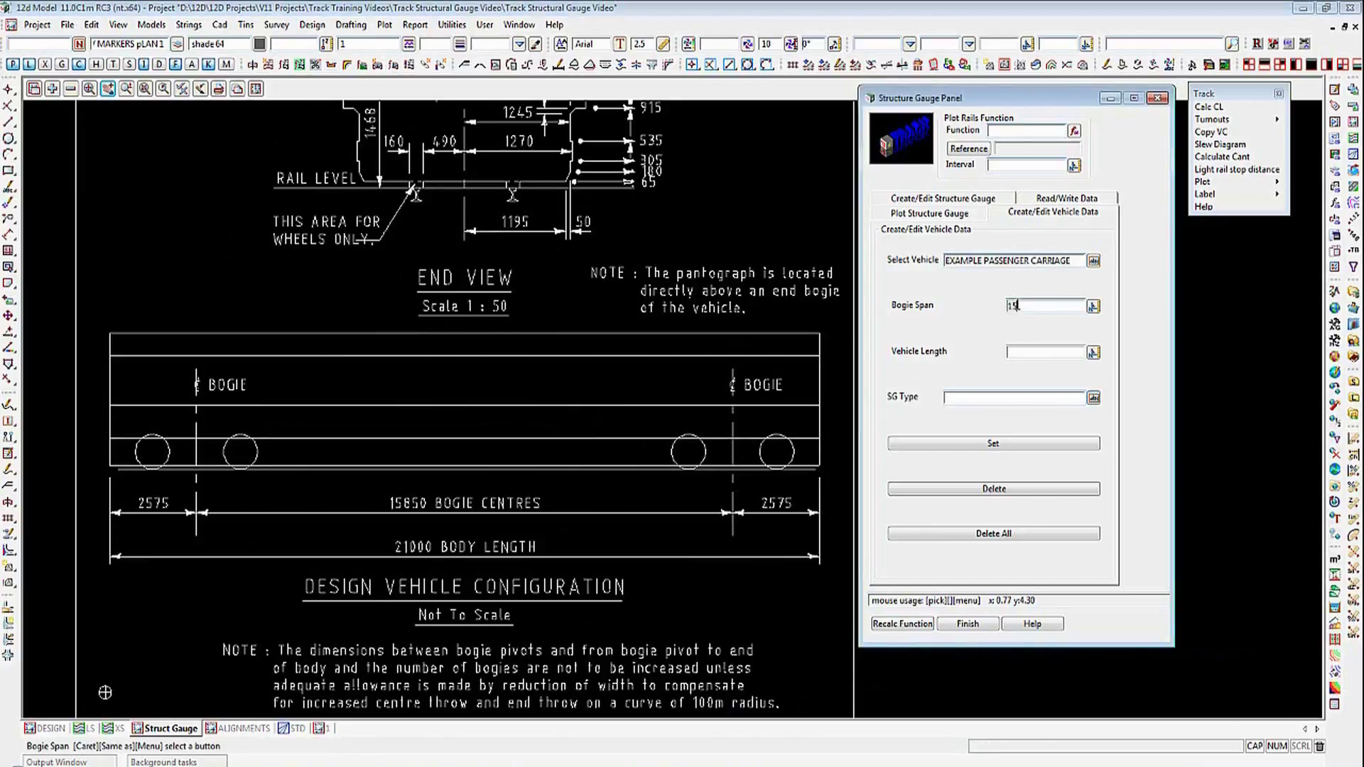
pyautogui.write('850')
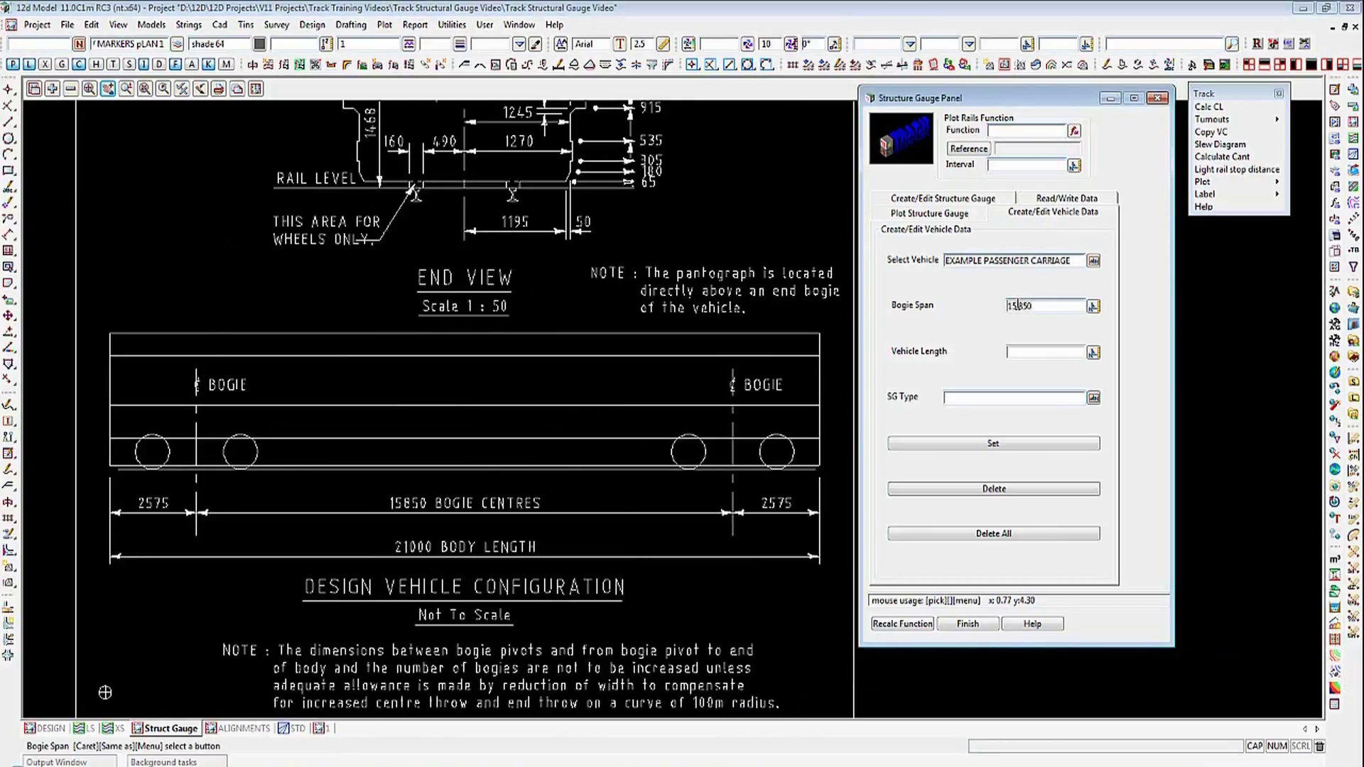
pyautogui.click(1024, 350)
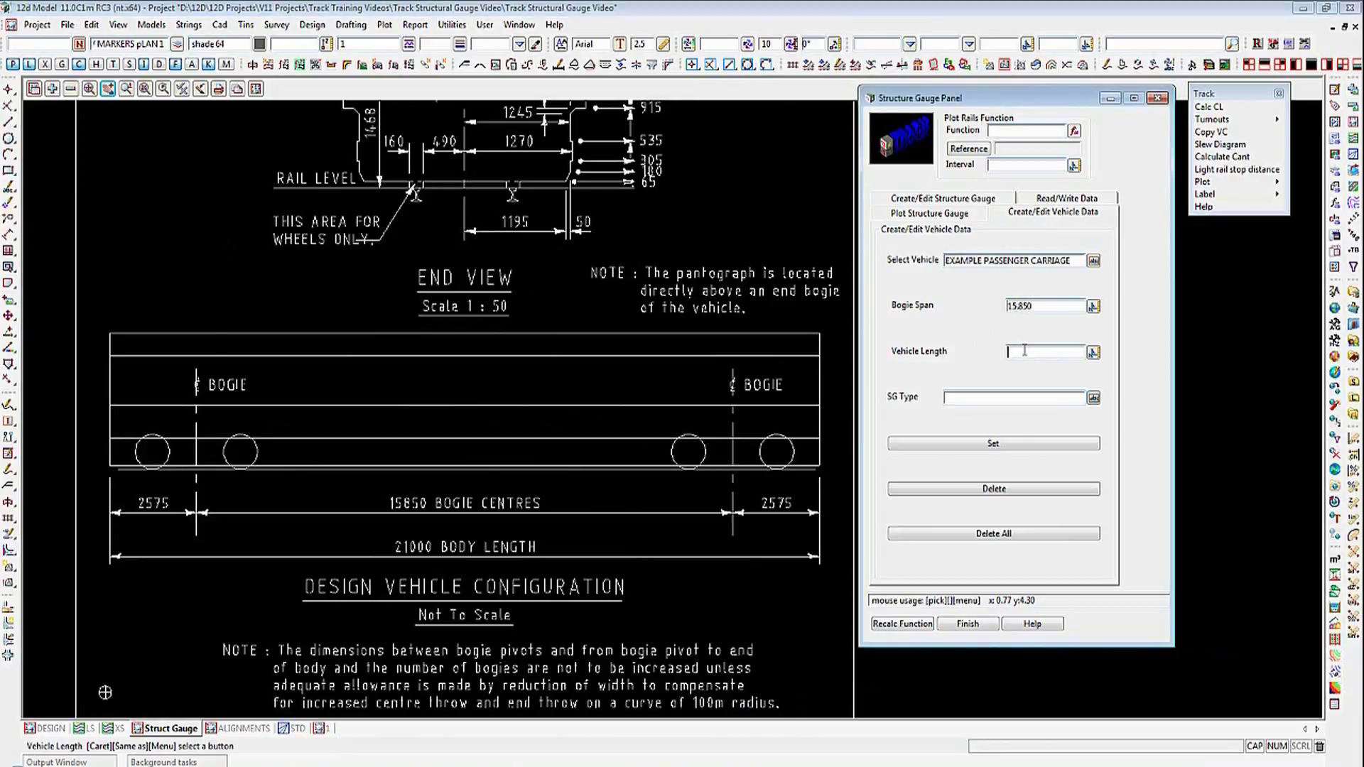
pyautogui.write('21.000')
# Step: Assign EXAMPLE PASSENGER CARRIAGE as the vehicle's SG type and set the vehicle data
pyautogui.click(1092, 399)
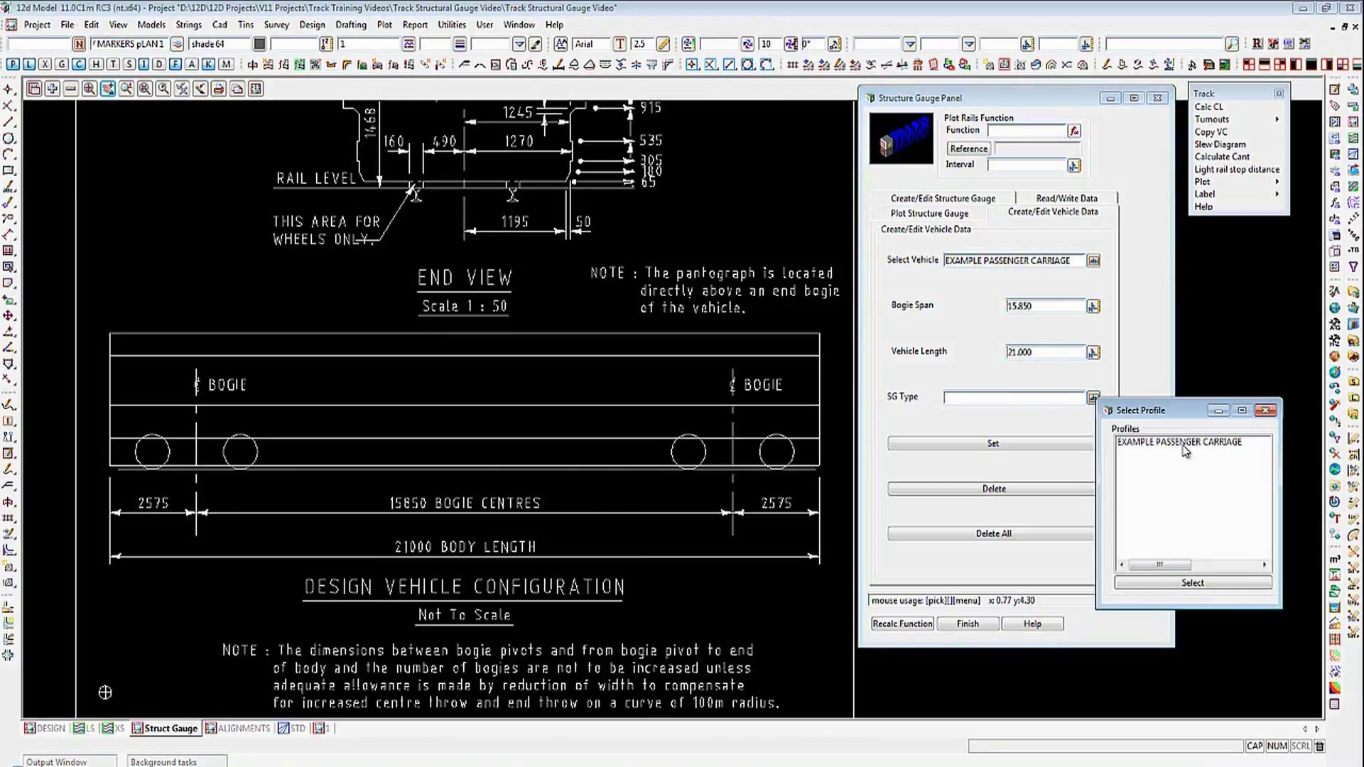
pyautogui.doubleClick(1184, 443)
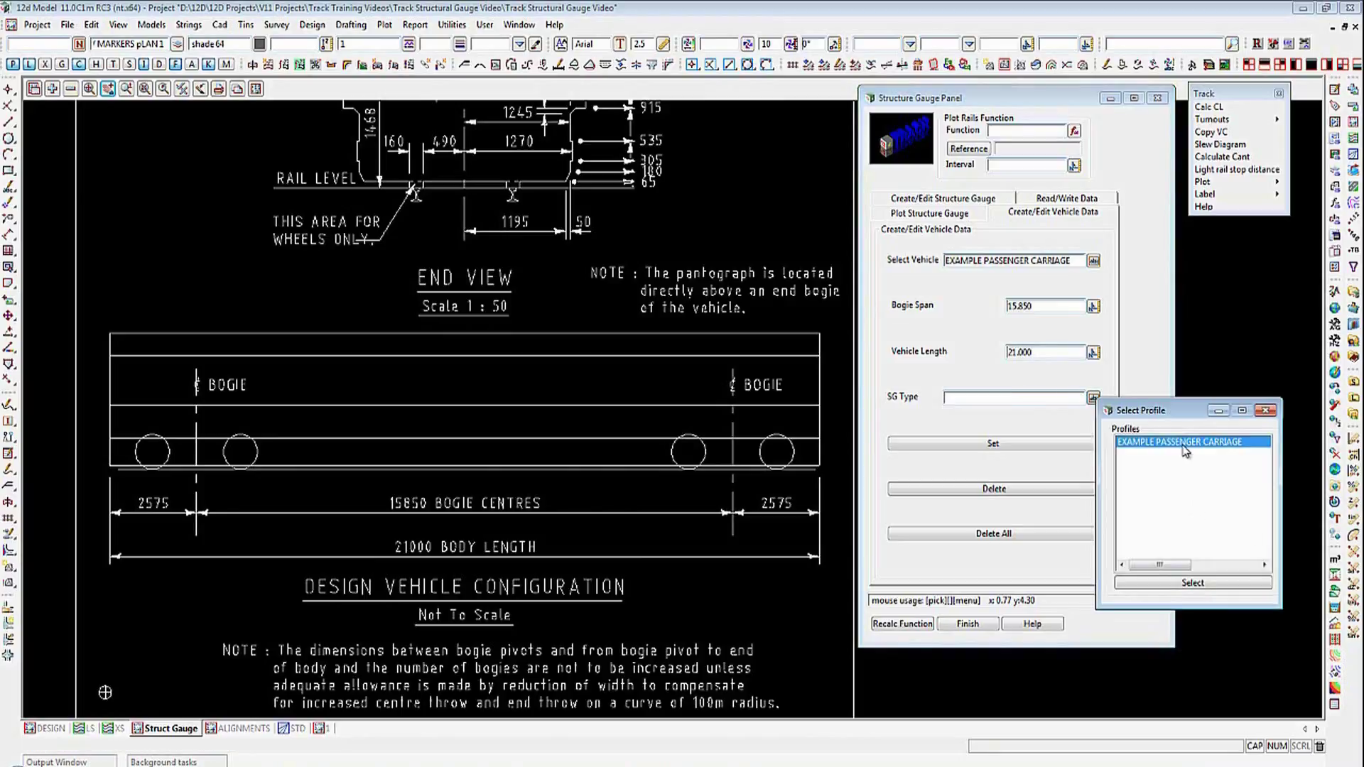
pyautogui.click(1046, 445)
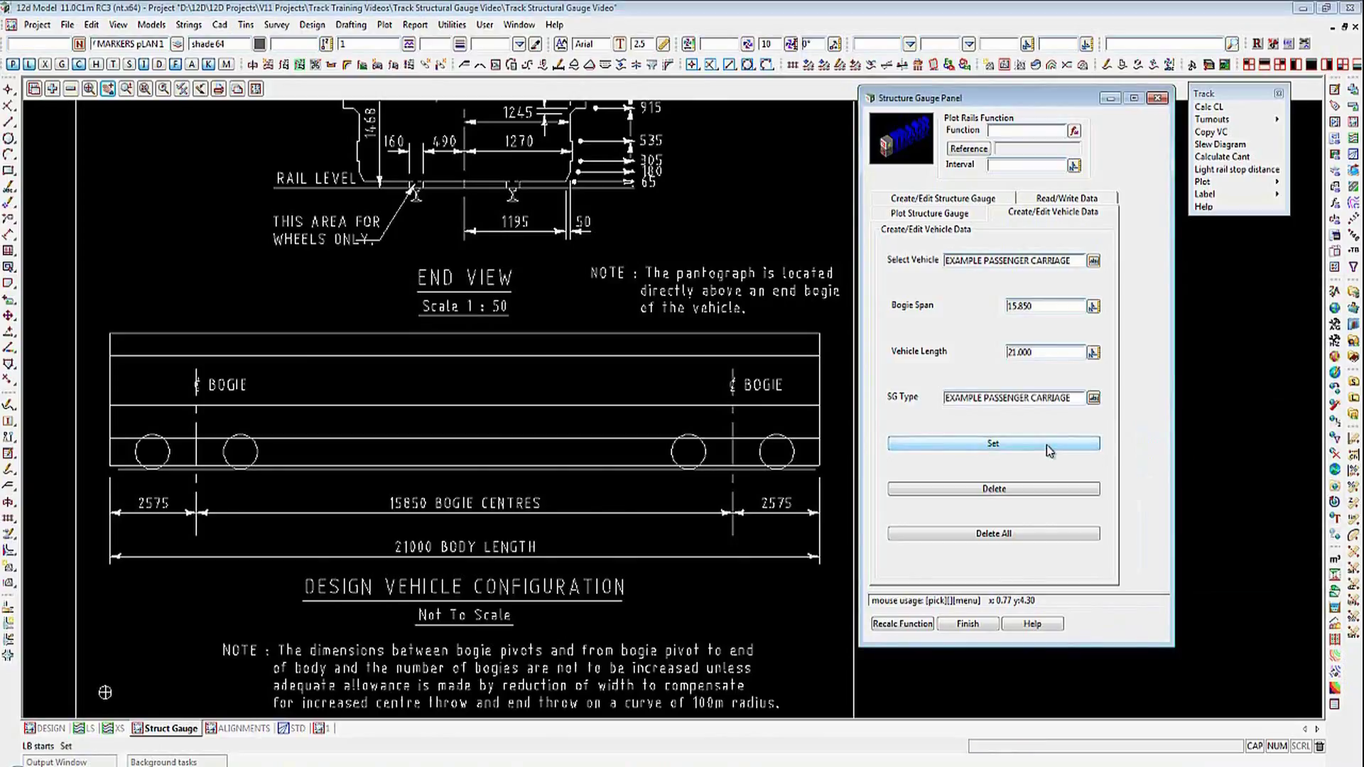
pyautogui.click(1046, 448)
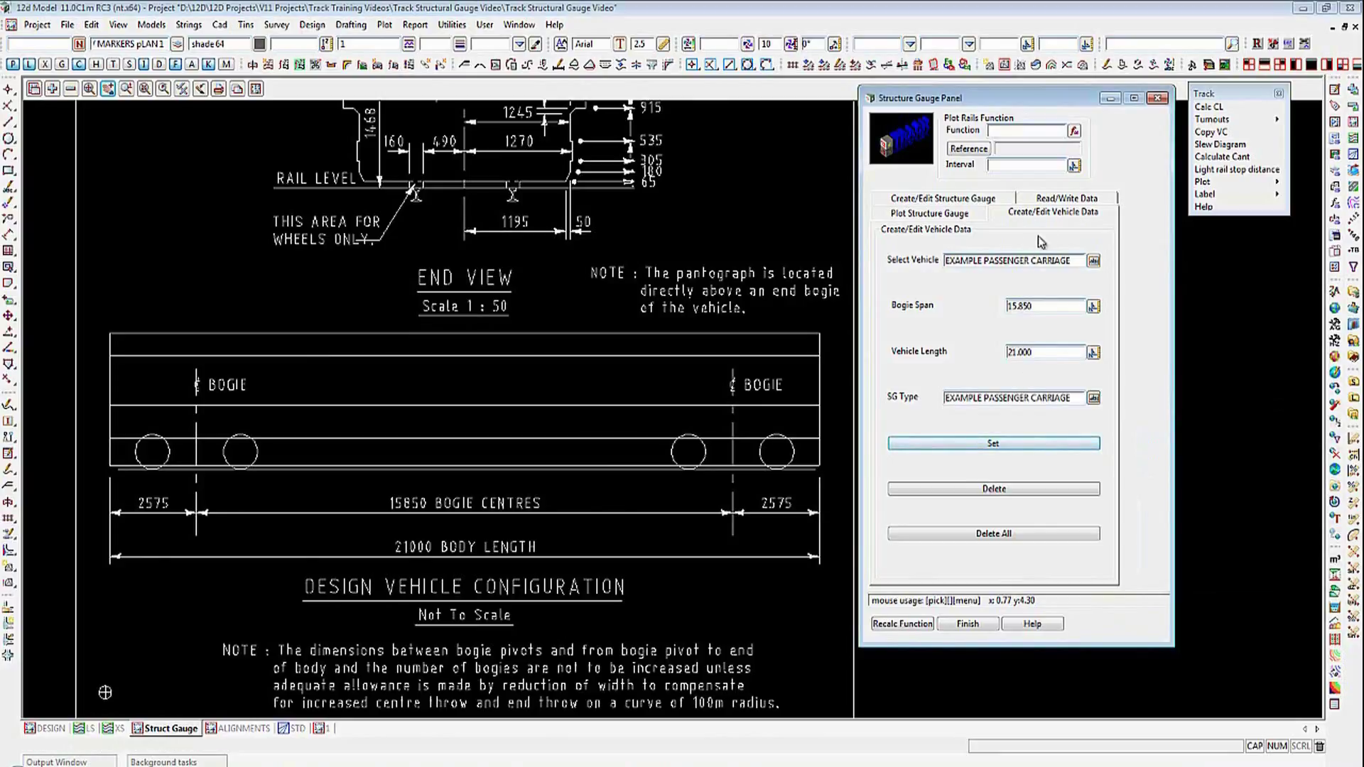
# Step: Choose EXAMPLE PASSENGER CARRIAGE.profiles as the output vehicle details file and write the vehicle details to it
pyautogui.click(1067, 201)
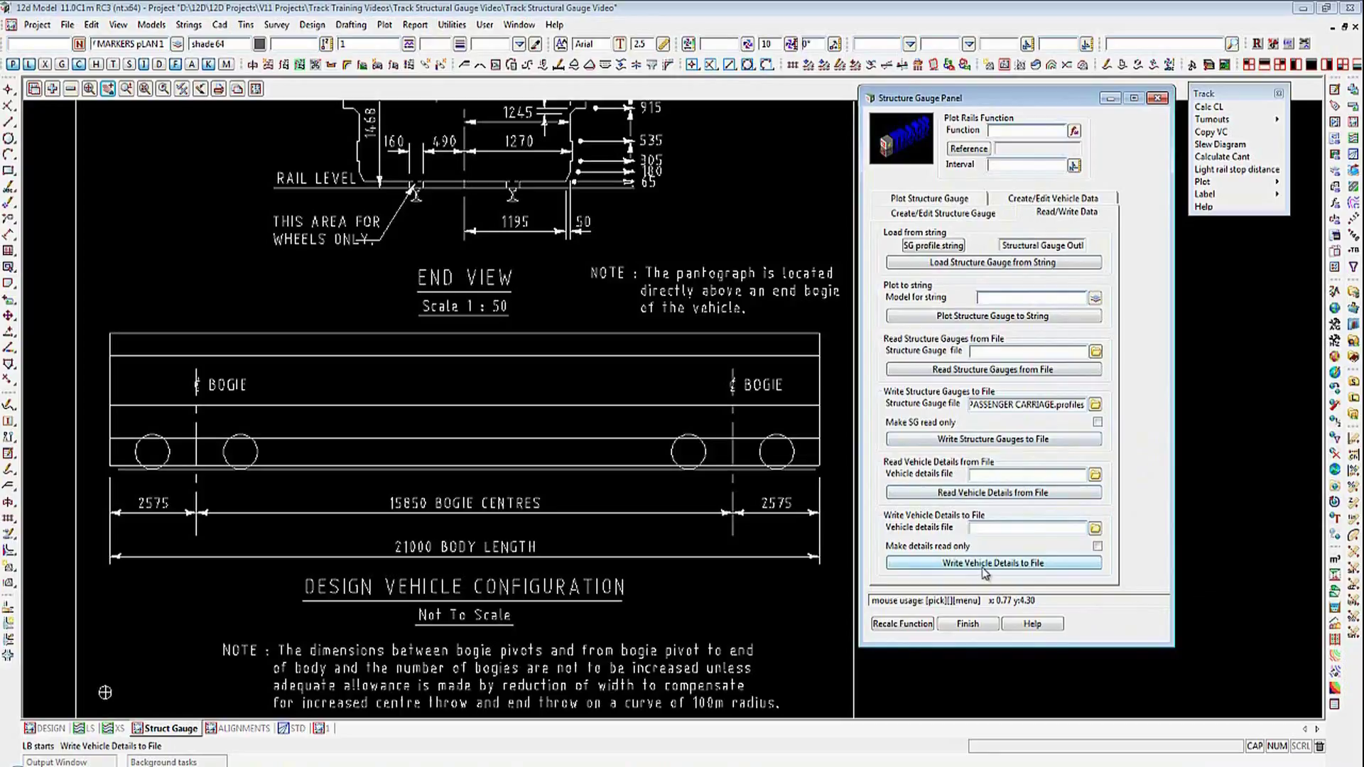
pyautogui.click(1094, 531)
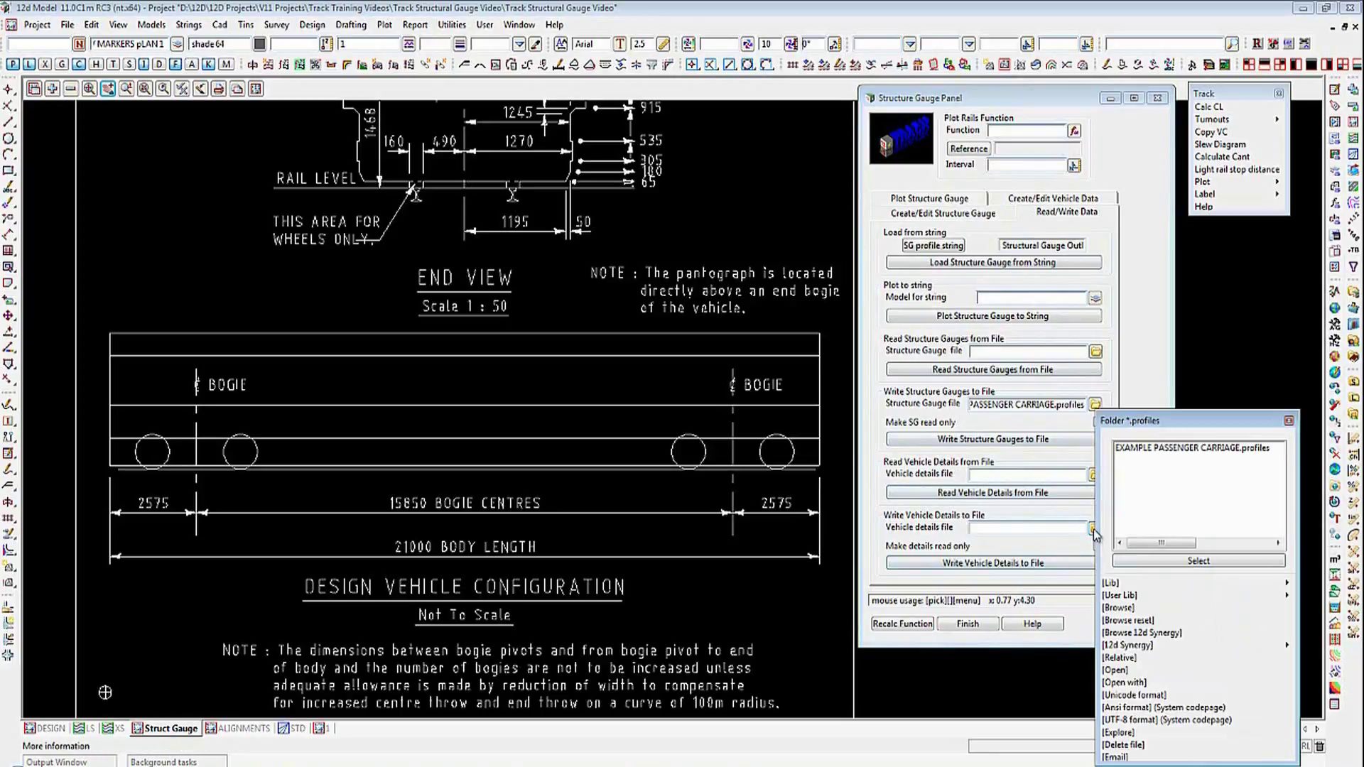
pyautogui.click(1138, 452)
pyautogui.doubleClick(1138, 451)
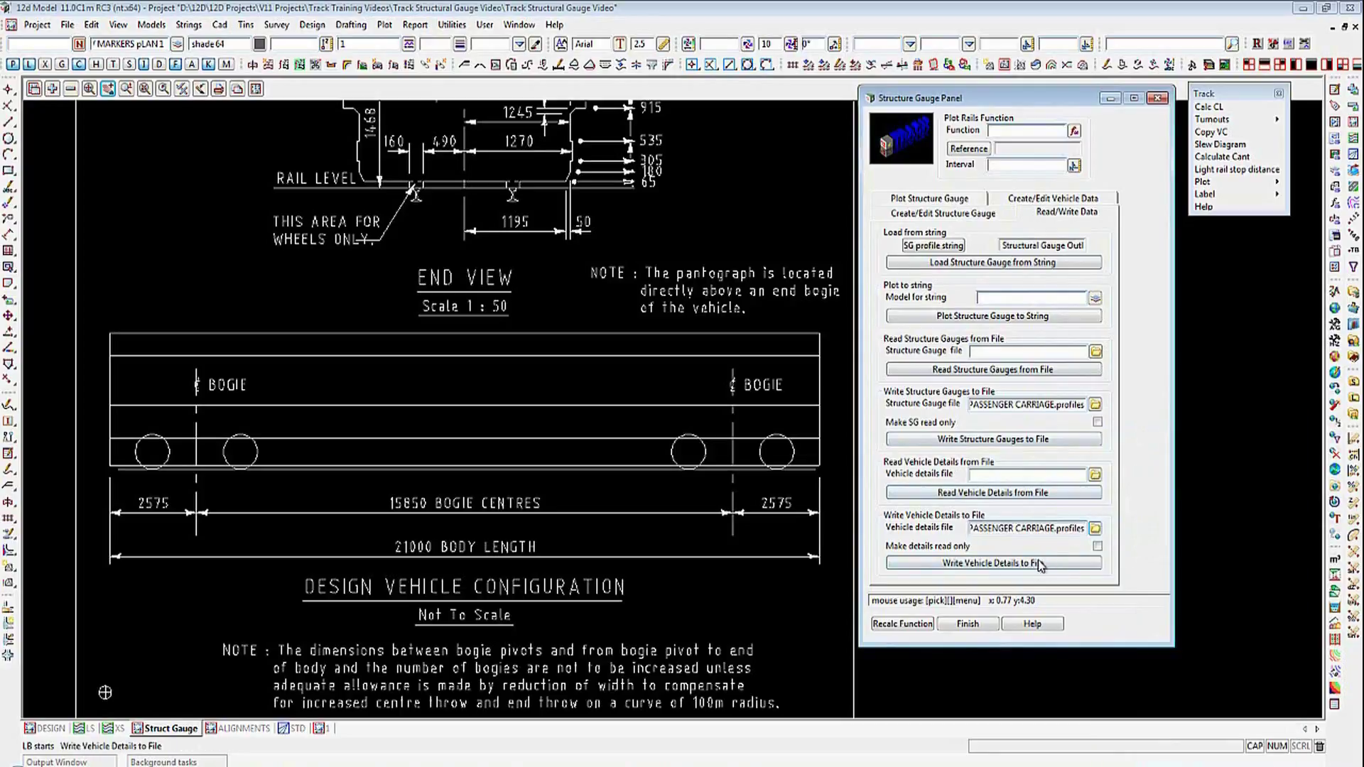
pyautogui.click(960, 561)
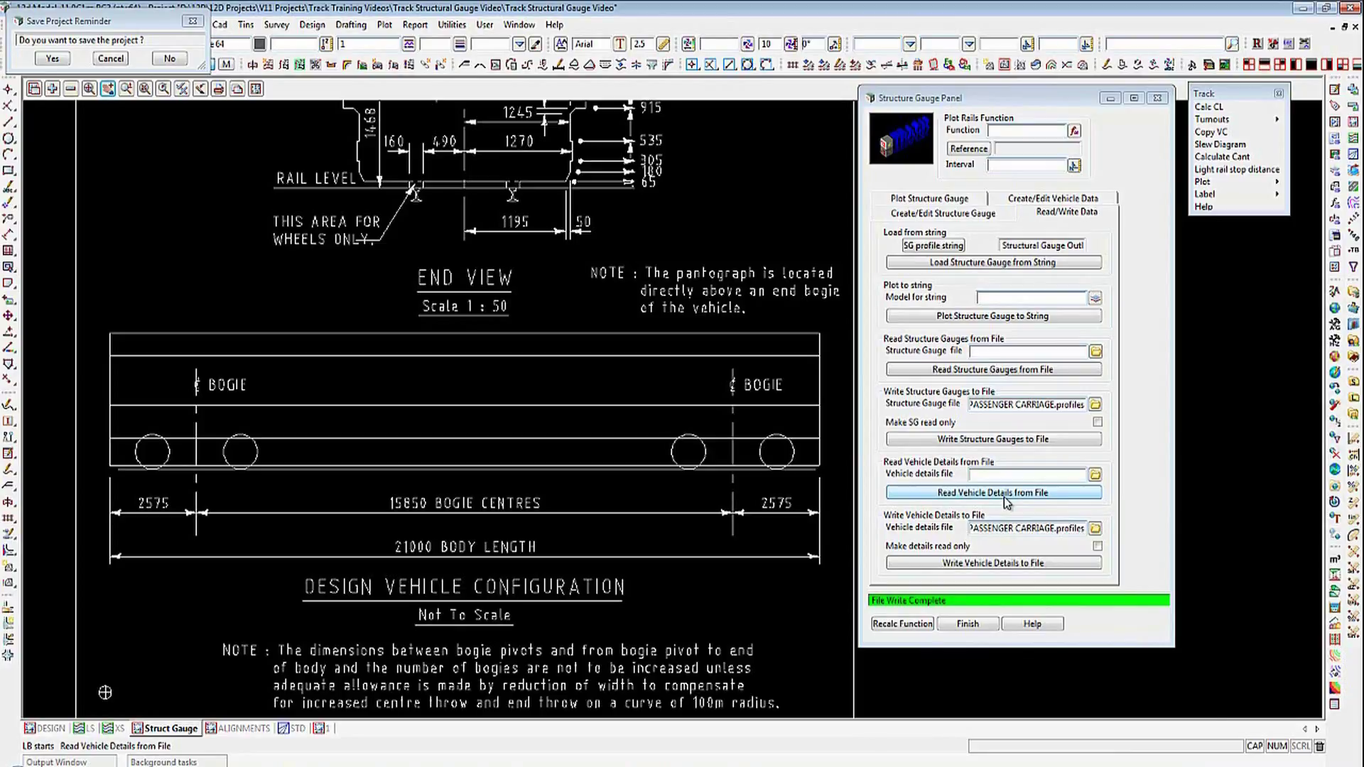
# Step: Name the structure gauge plotting function SG MAIN LINE
pyautogui.click(948, 201)
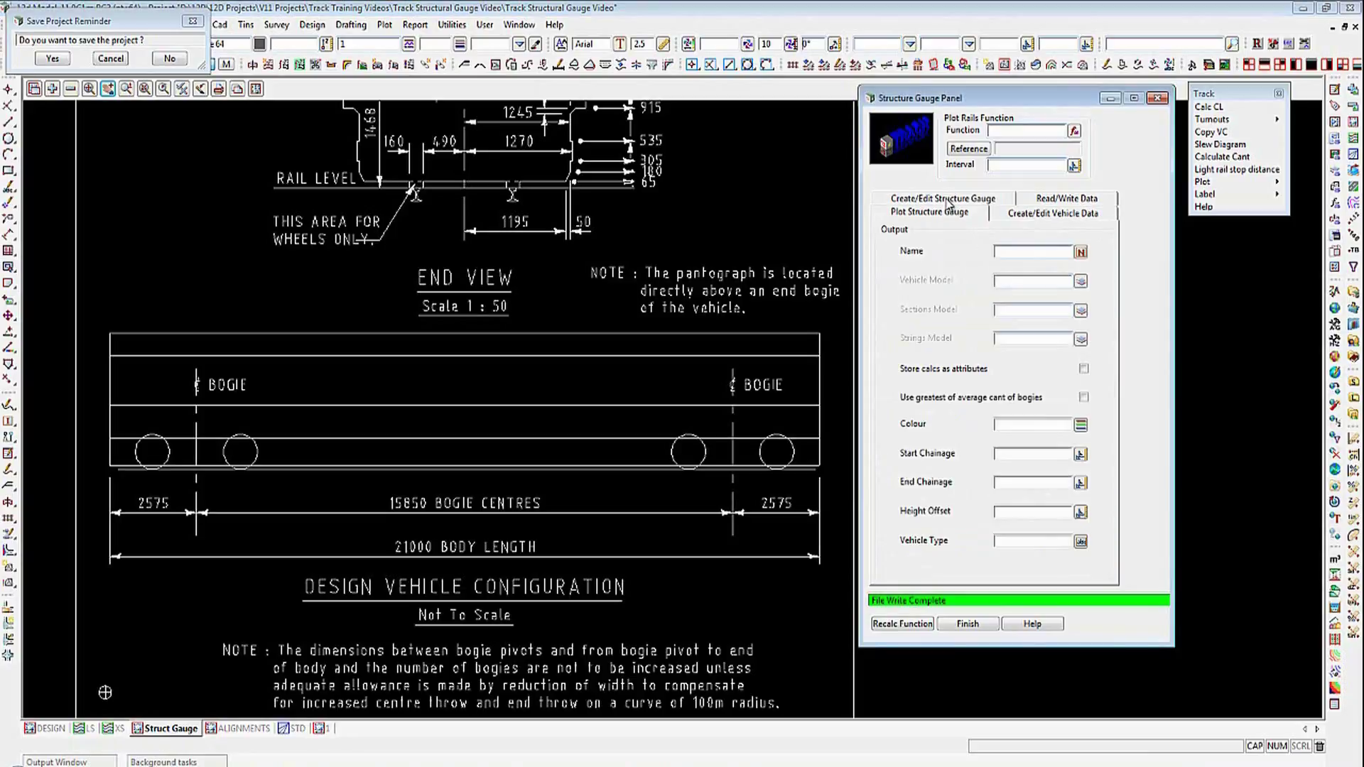
pyautogui.click(1004, 133)
pyautogui.write('SG')
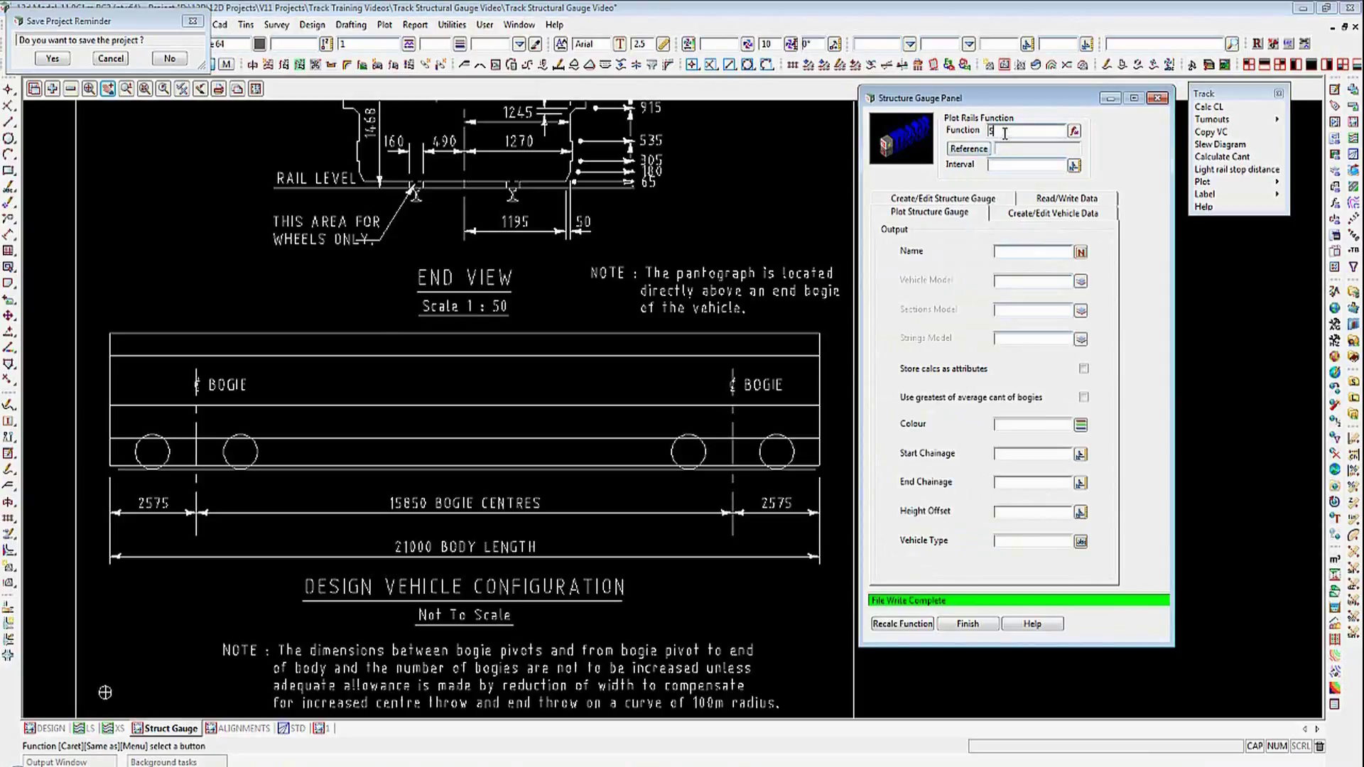
pyautogui.write(' MAIN LINE')
# Step: Pick the main line alignment string in the ALIGNMENTS view as the reference and set the plot interval to 5
pyautogui.click(242, 727)
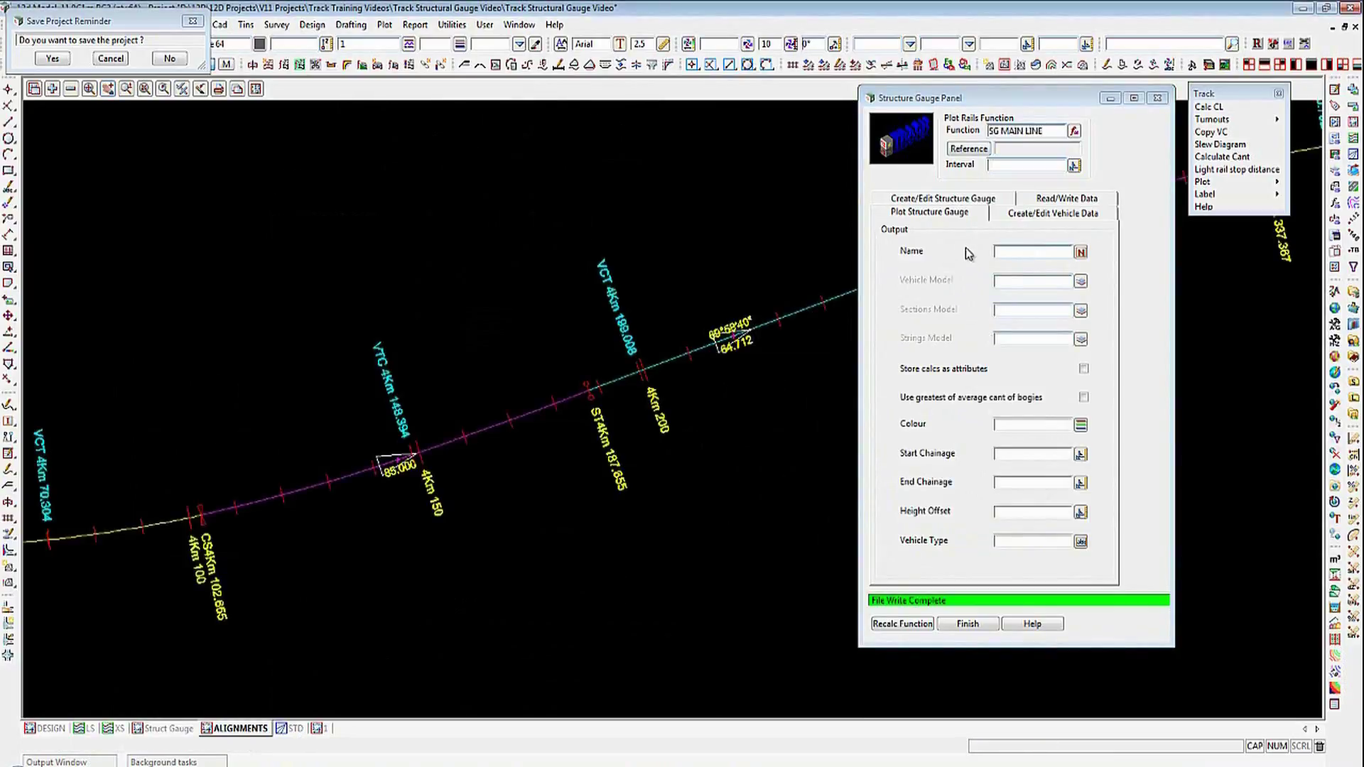
pyautogui.click(969, 151)
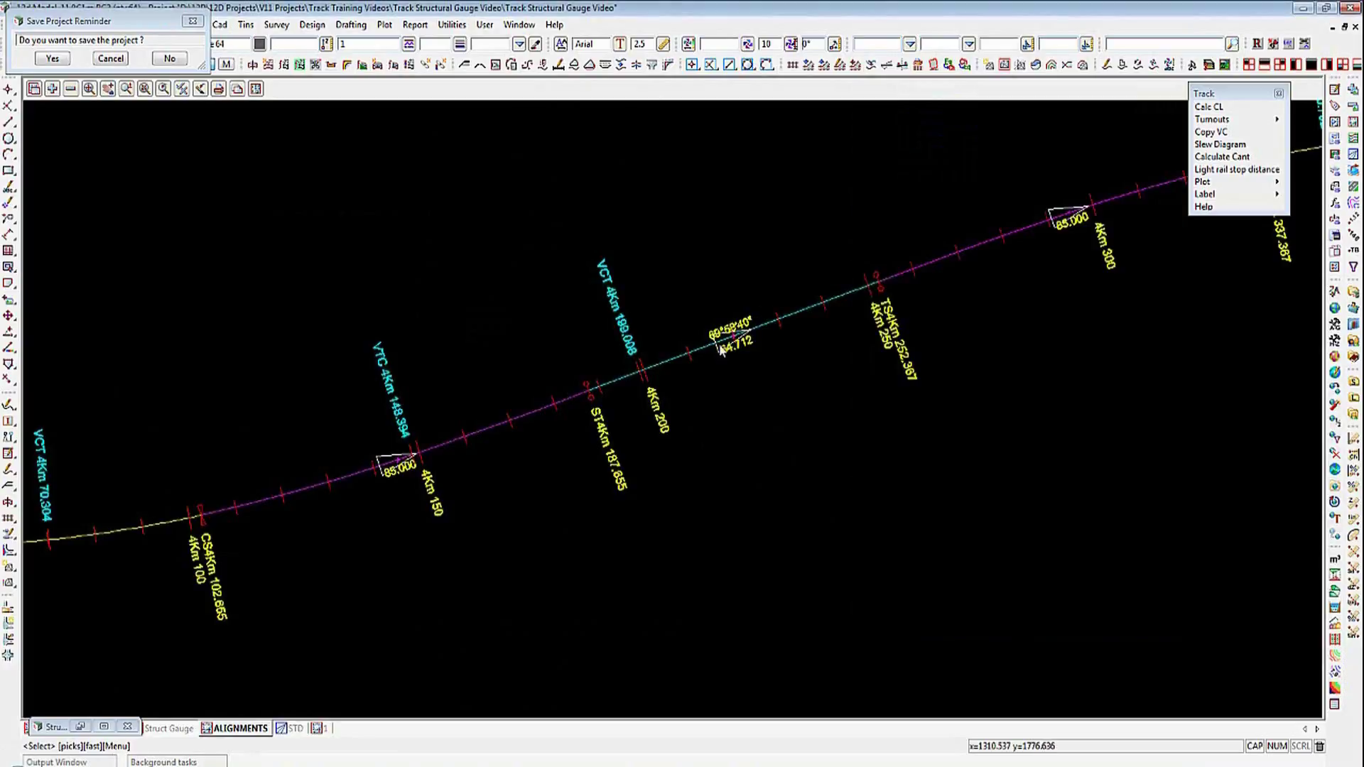
pyautogui.click(701, 344)
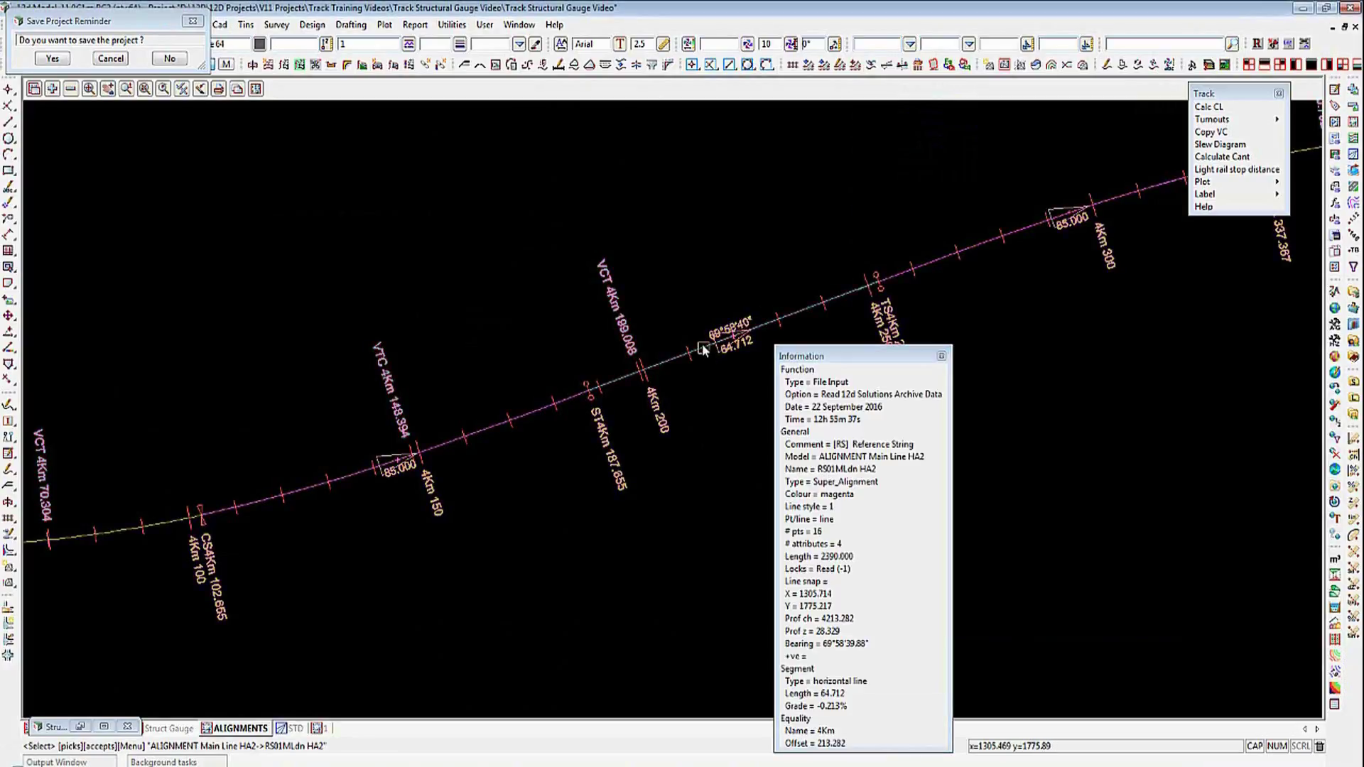
pyautogui.middleClick(701, 345)
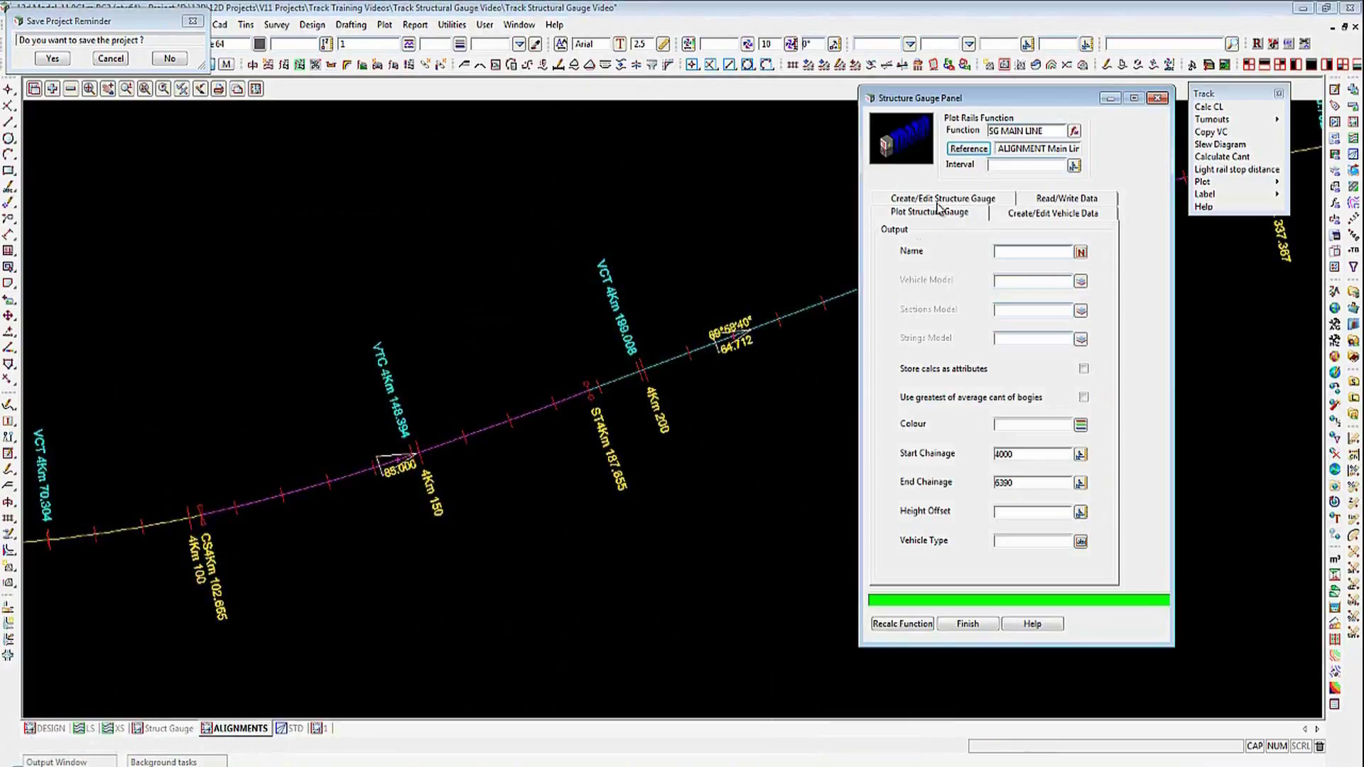
pyautogui.click(1003, 165)
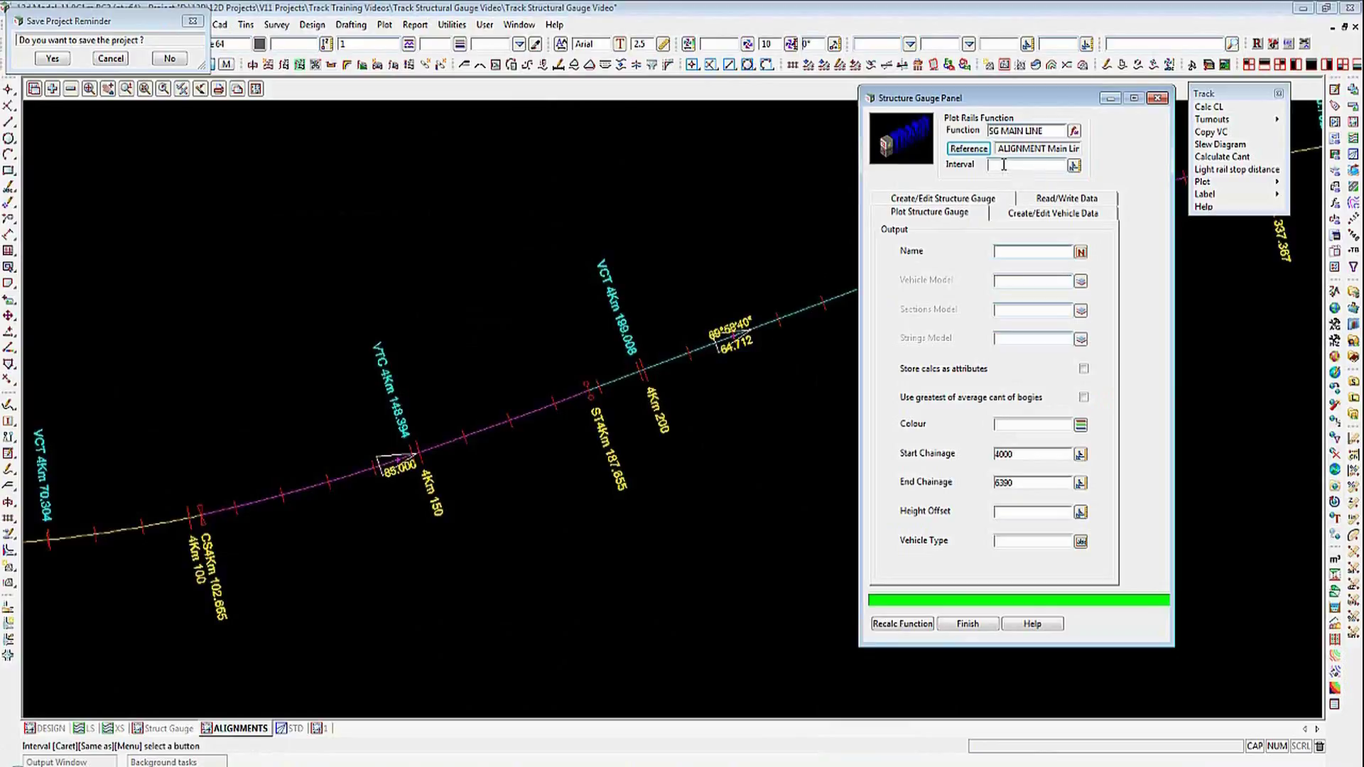
pyautogui.write('5')
# Step: Name the plot output MAIN LINE STRUCT GAUGE and its vehicle model MAIN LINE STRUCT GAUGE VEHICLE
pyautogui.click(1012, 251)
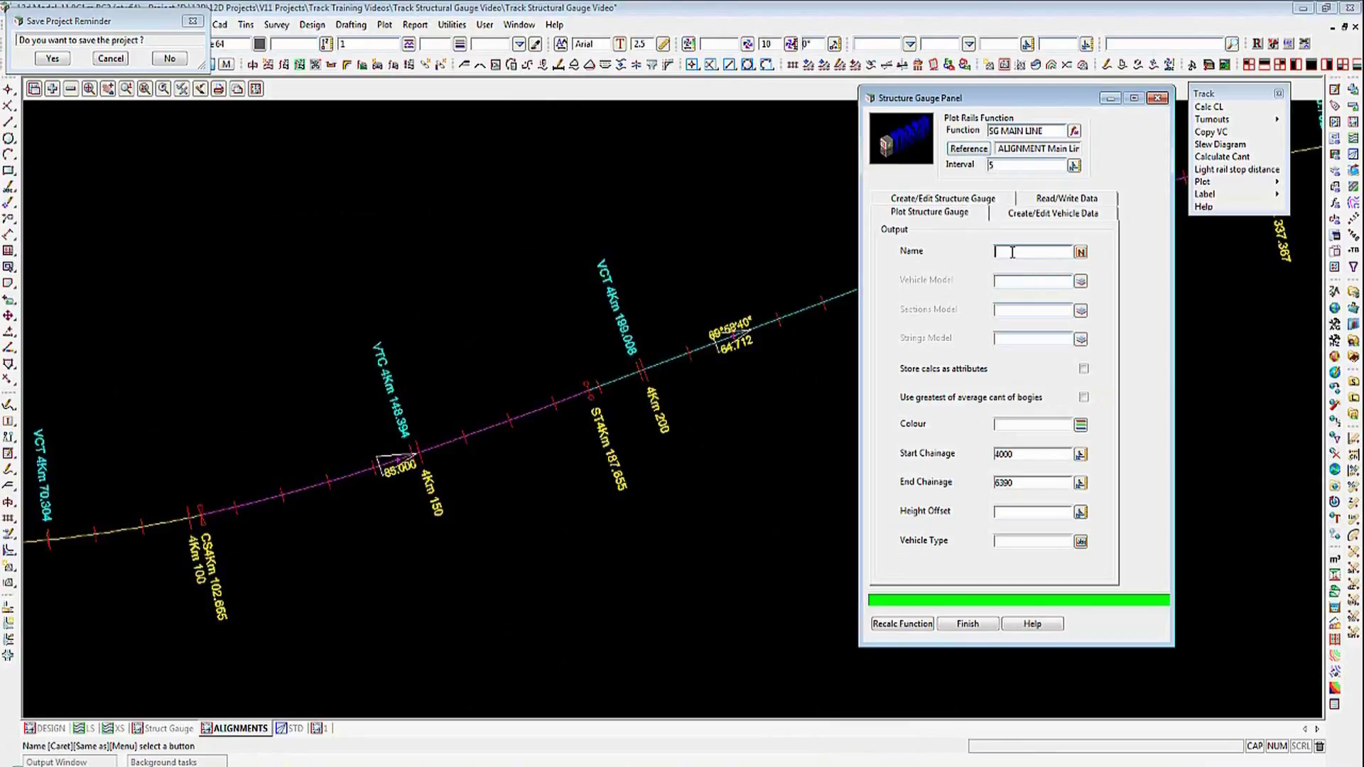
pyautogui.write('MAIN')
pyautogui.write(' LINE STR')
pyautogui.write('UCT GAUGE')
pyautogui.click(1007, 281)
pyautogui.middleClick(1004, 281)
pyautogui.write('VEH')
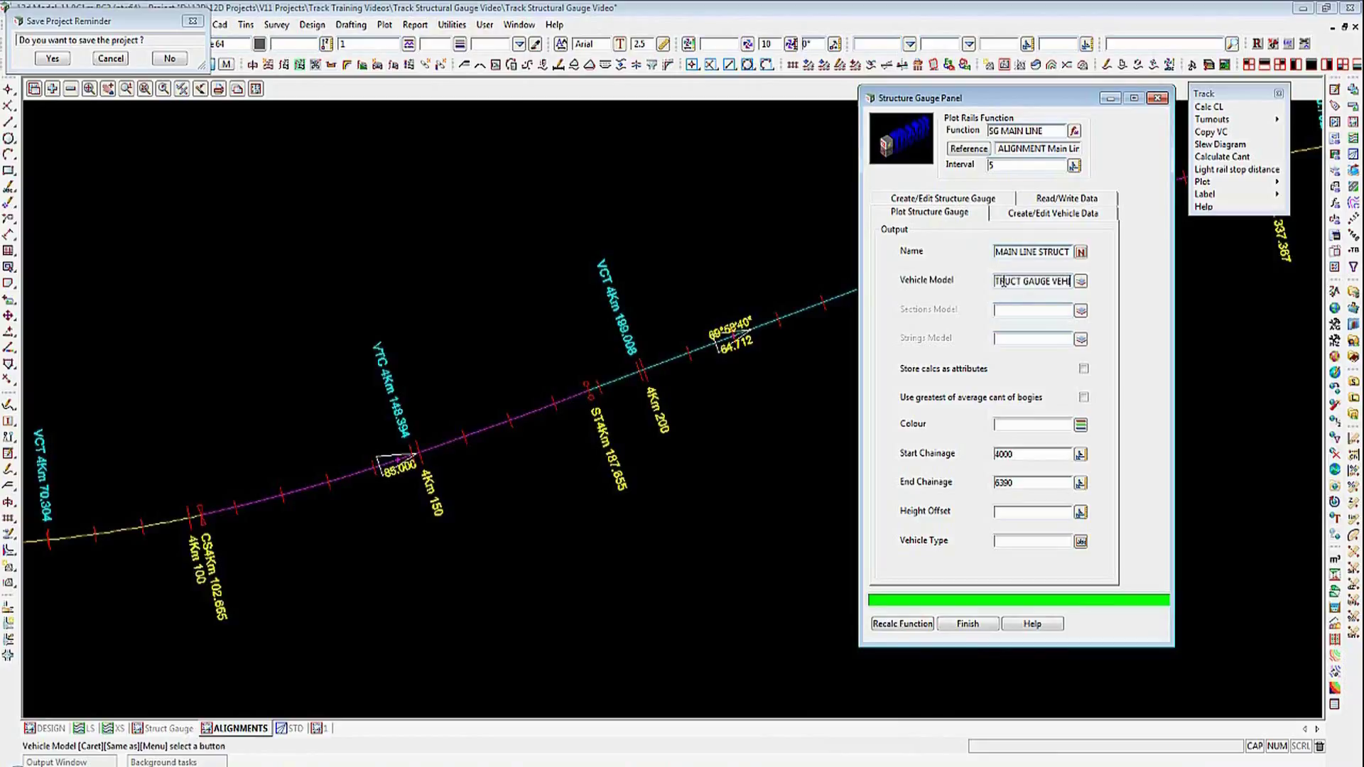
pyautogui.write('ICLE')
# Step: Name the sections model MAIN LINE STRUCT GAUGE SECTIONS and the strings model MAIN LINE STRUCT GAUGE STRINGS
pyautogui.click(998, 311)
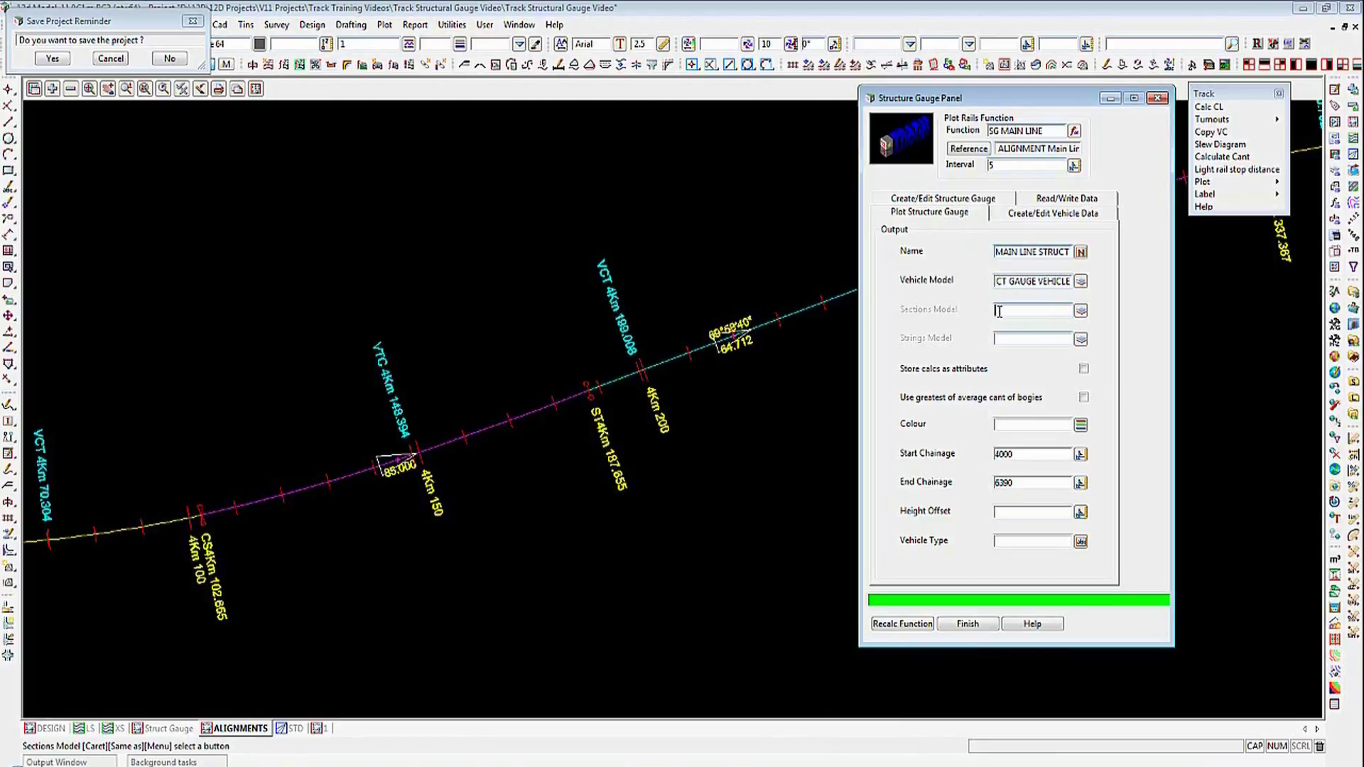
pyautogui.write('MAIN LINE STRUCT GAUGE')
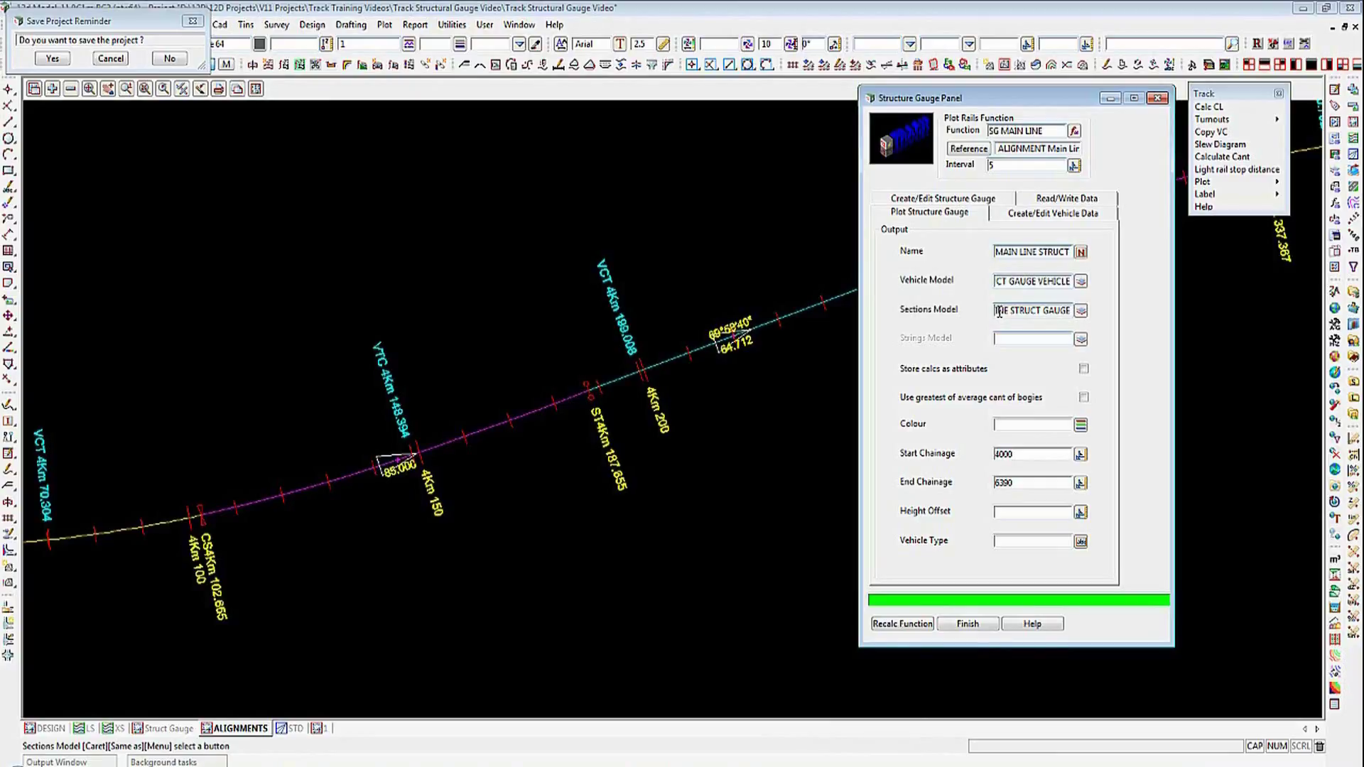
pyautogui.write('SEC')
pyautogui.write('TIONS')
pyautogui.click(1002, 339)
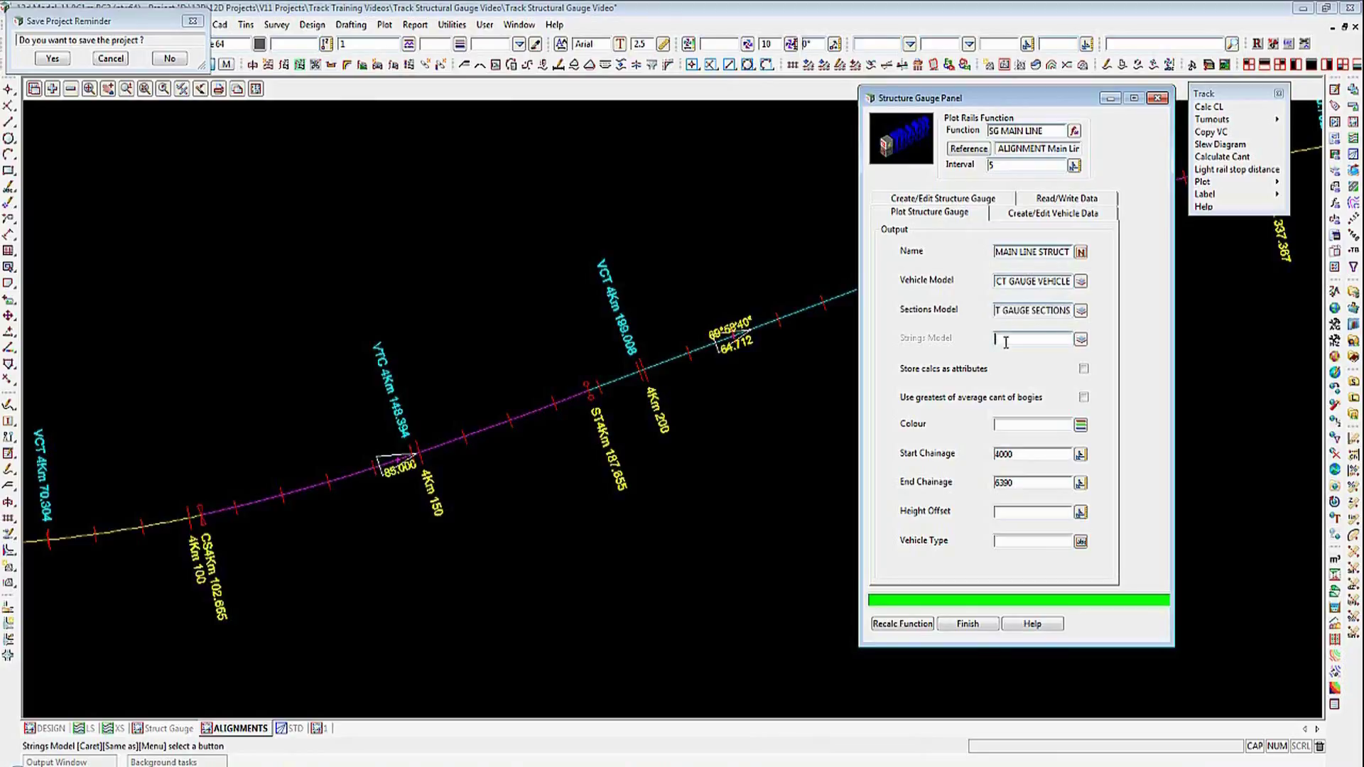
pyautogui.write('MAIN LINE STRUCT GAUGE ST')
pyautogui.write('RING')
pyautogui.write('S')
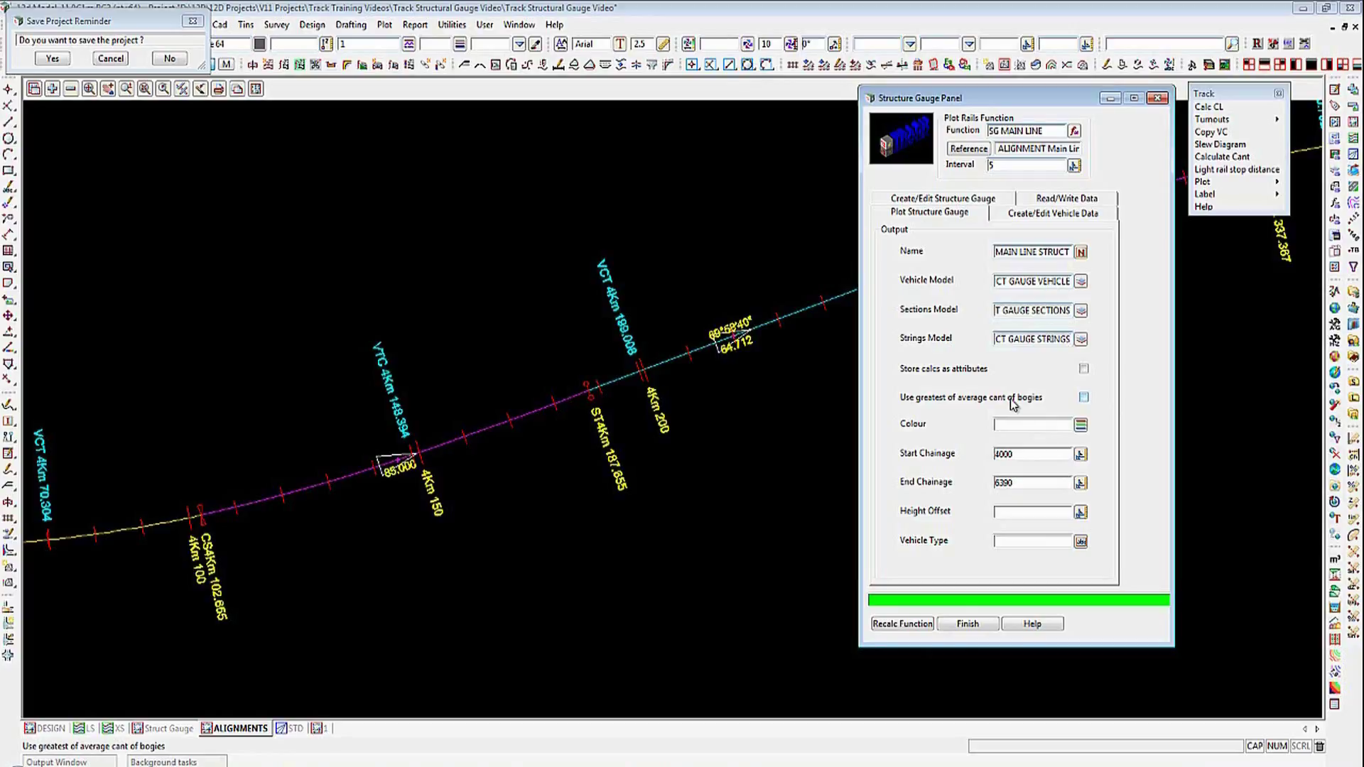
# Step: Set the structure gauge plot colour to dark red and its height offset to 0
pyautogui.click(1079, 424)
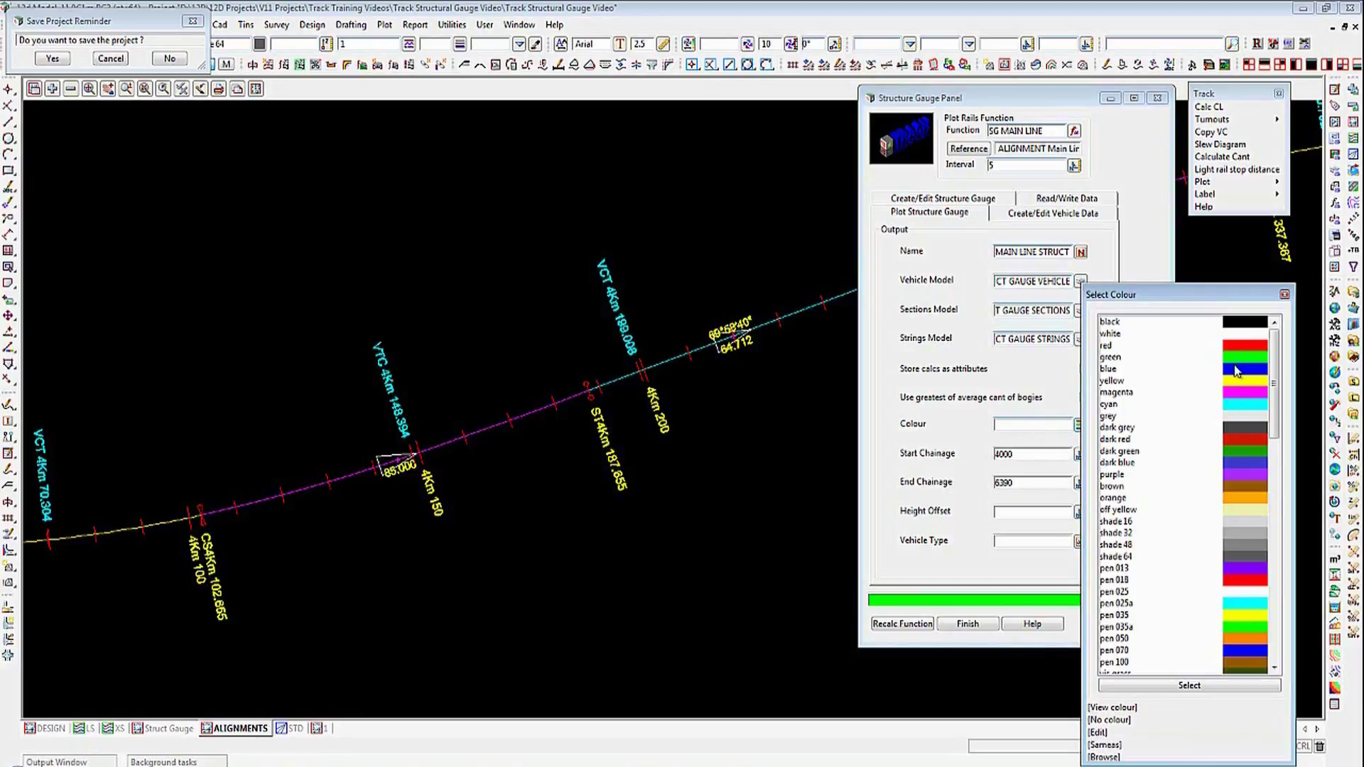
pyautogui.doubleClick(1232, 441)
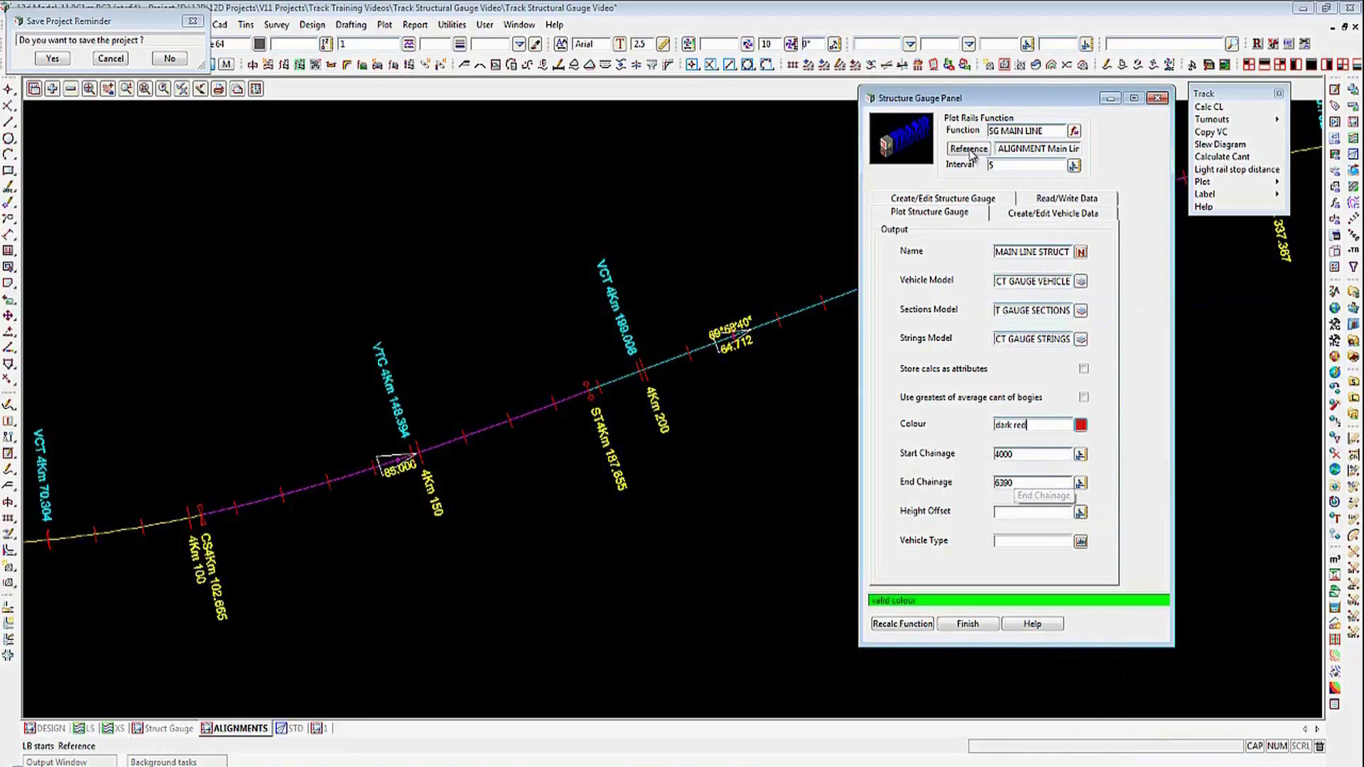
pyautogui.click(1015, 511)
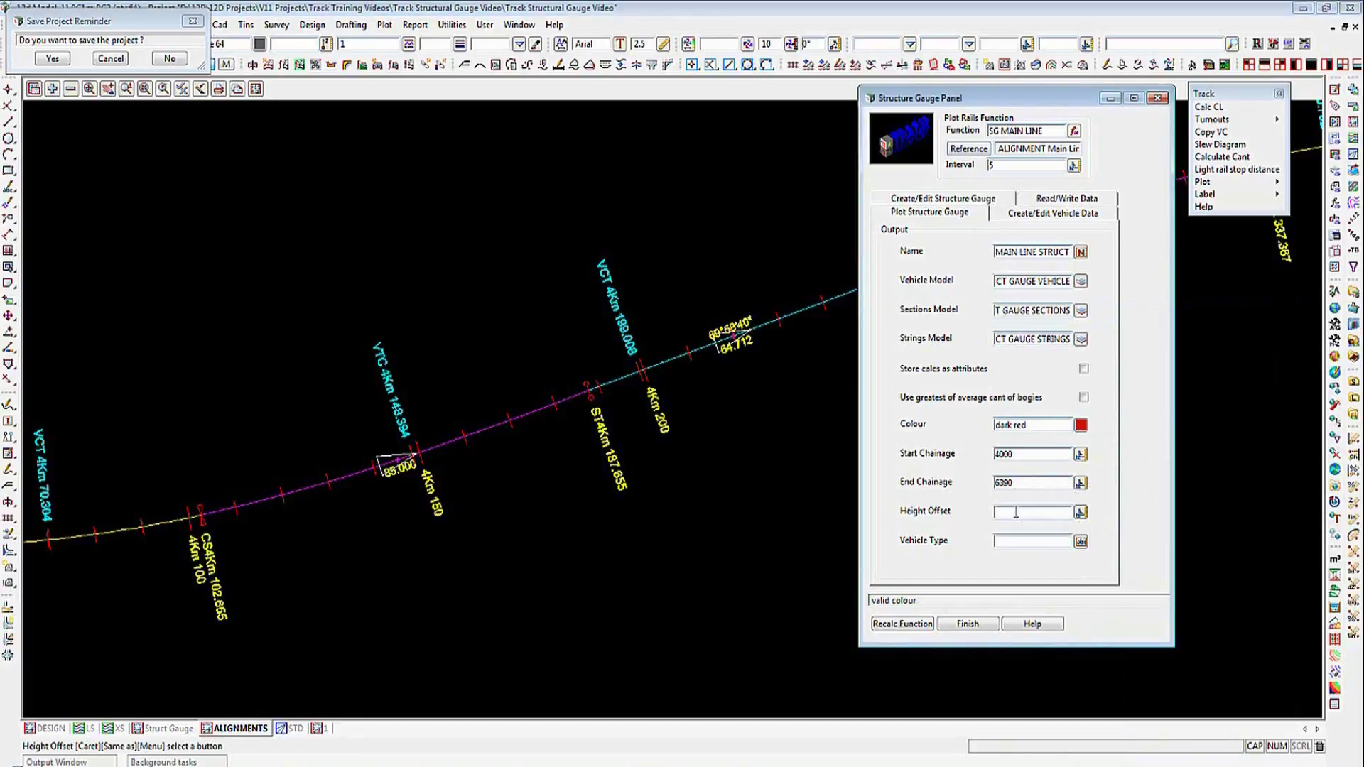
pyautogui.write('0')
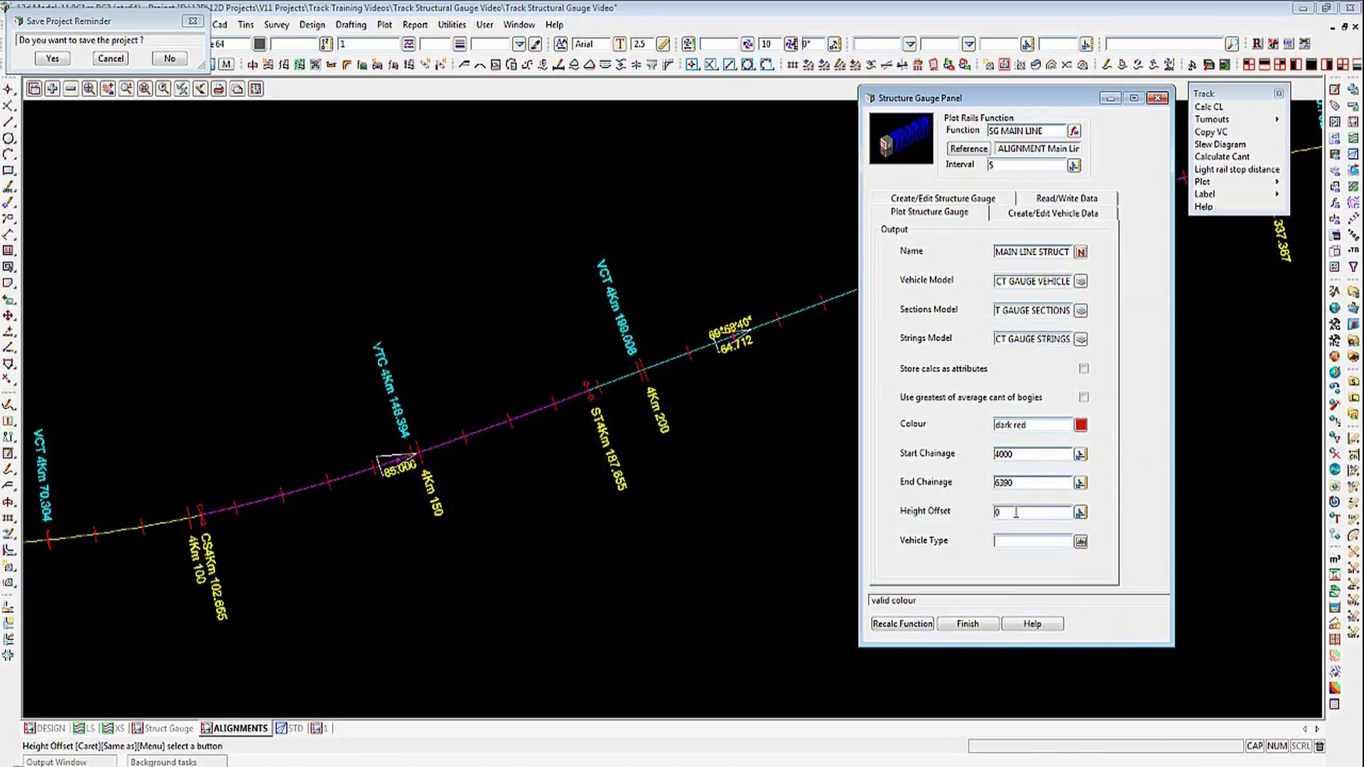
# Step: Choose EXAMPLE PASSENGER CARRIAGE as the vehicle type and recalculate the SG MAIN LINE function
pyautogui.click(1078, 542)
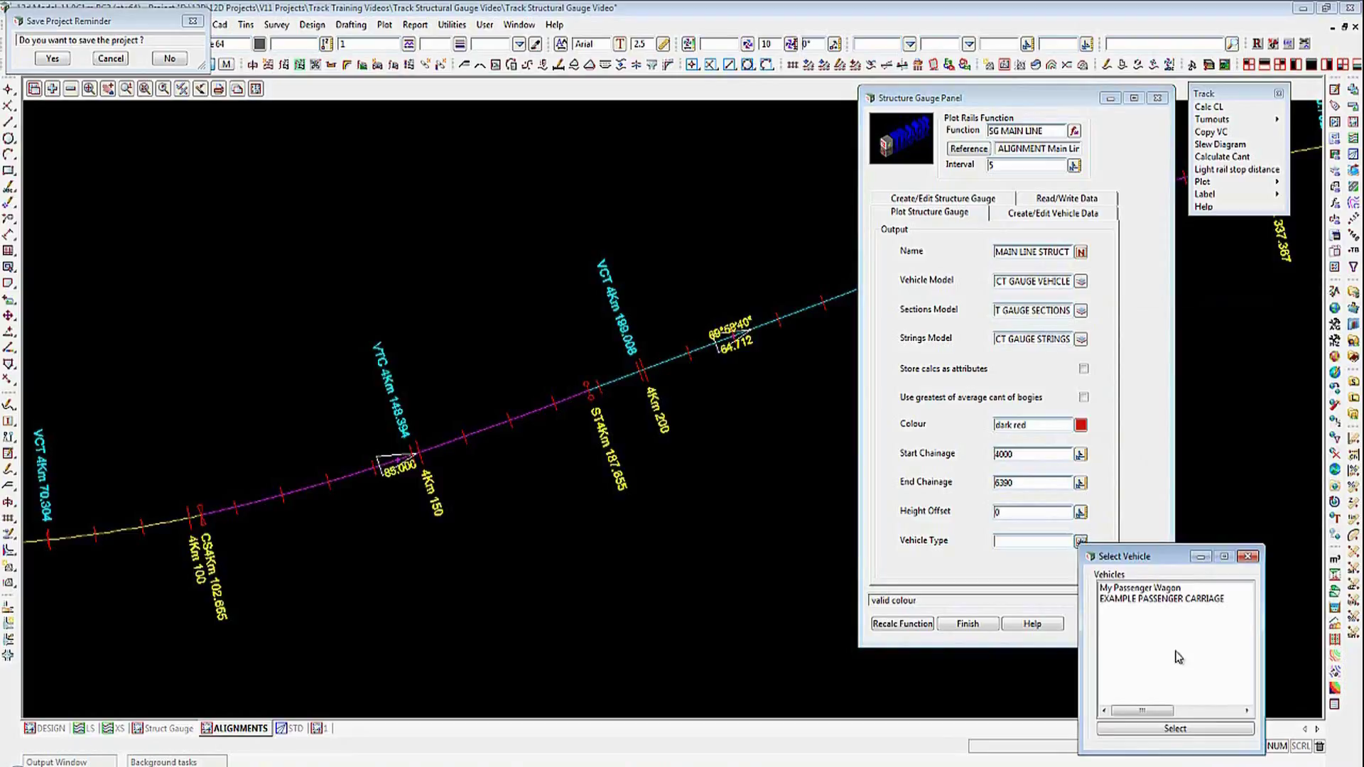
pyautogui.doubleClick(1106, 597)
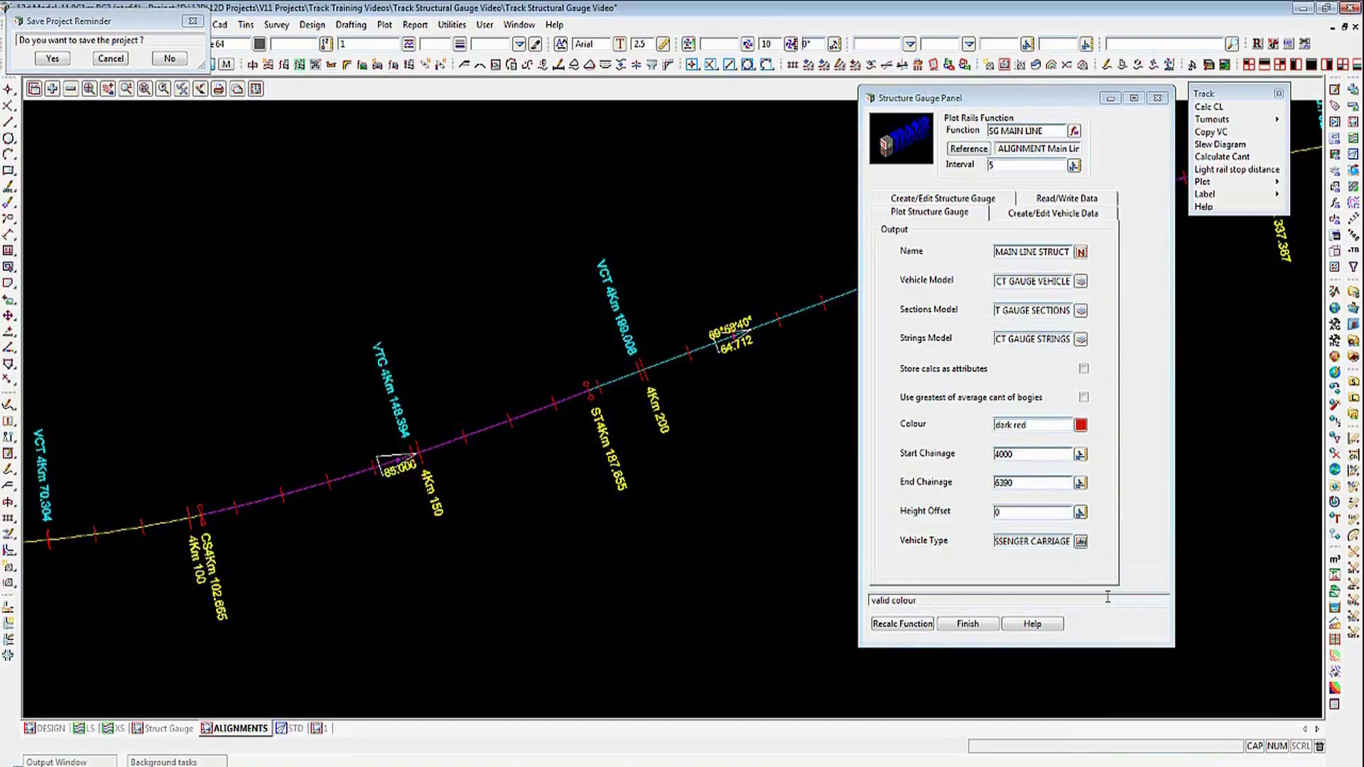
pyautogui.click(901, 625)
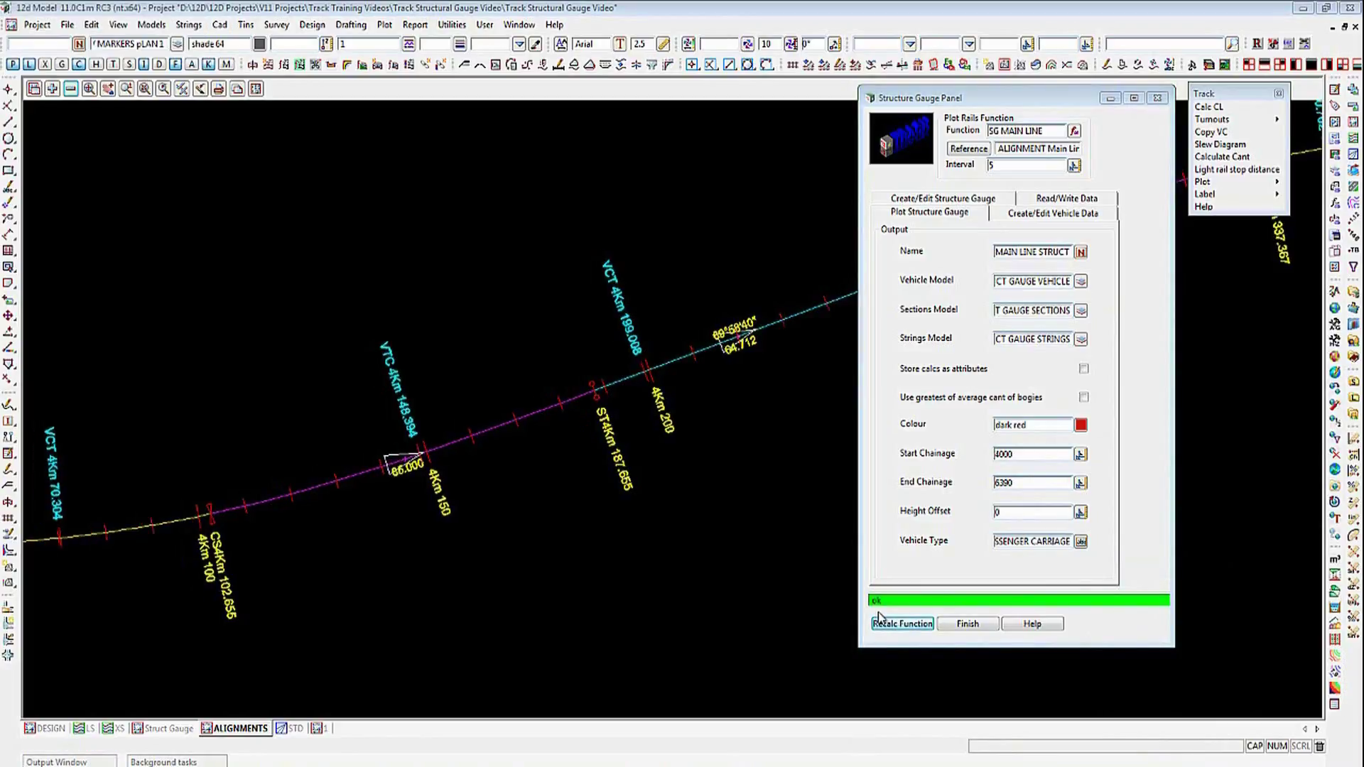
# Step: Add the MAIN LINE STRUCT GAUGE sections, strings and vehicle models to the ALIGNMENTS plan view
pyautogui.click(52, 90)
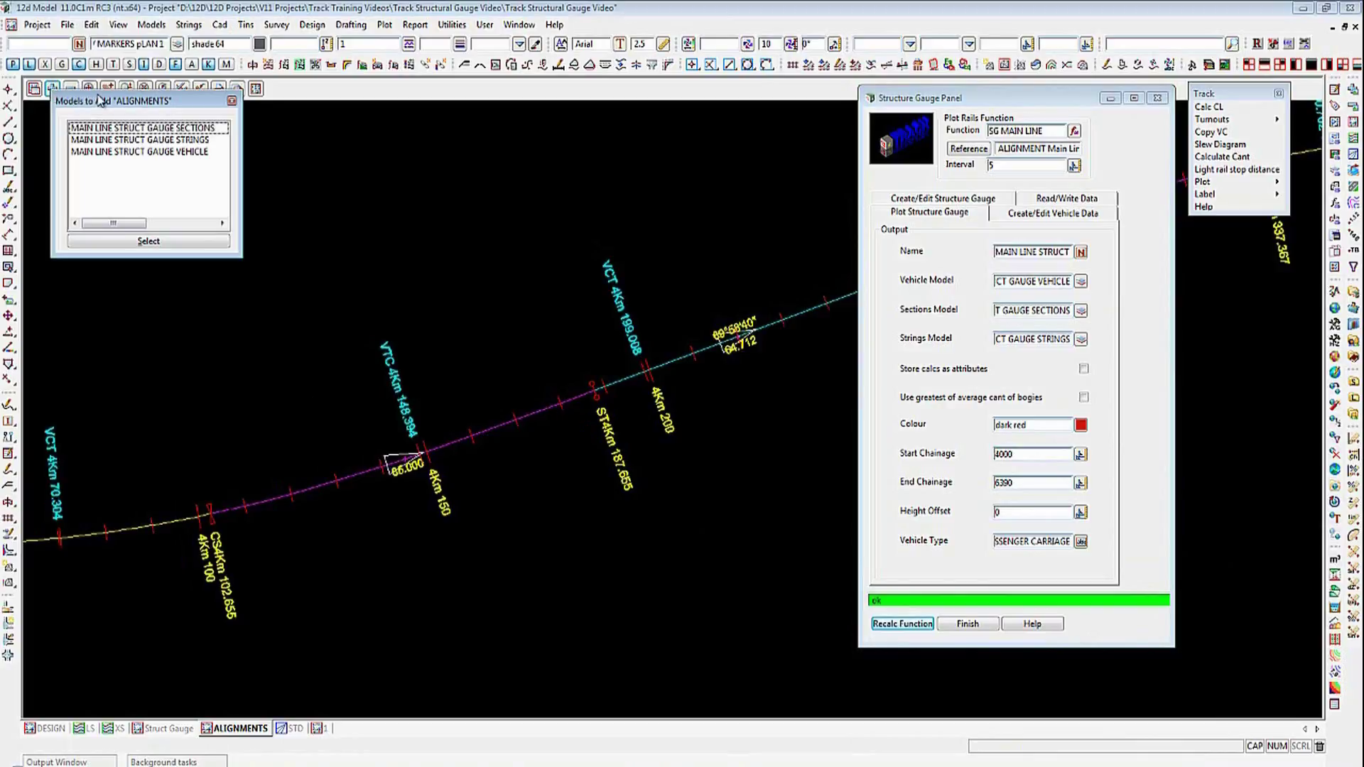
pyautogui.moveTo(99, 96); pyautogui.dragTo(95, 107)
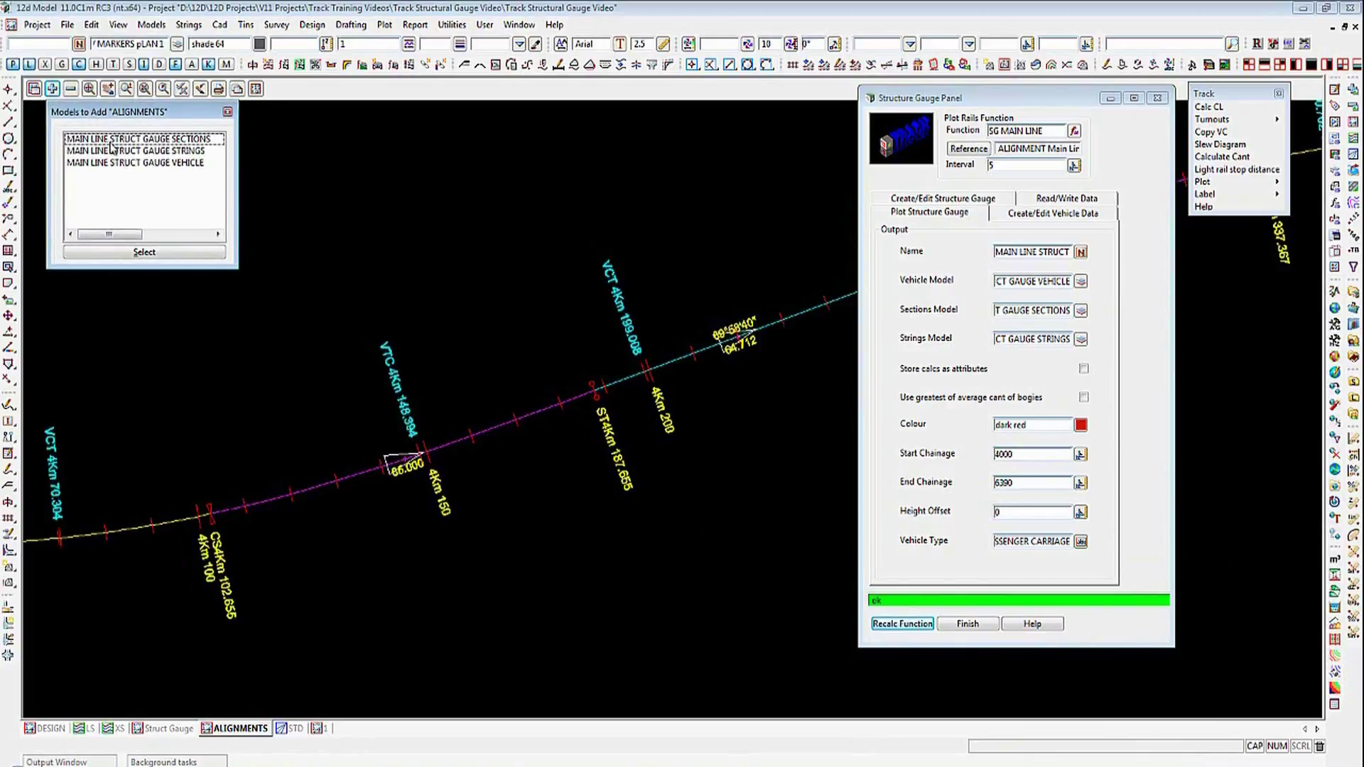
pyautogui.doubleClick(111, 140)
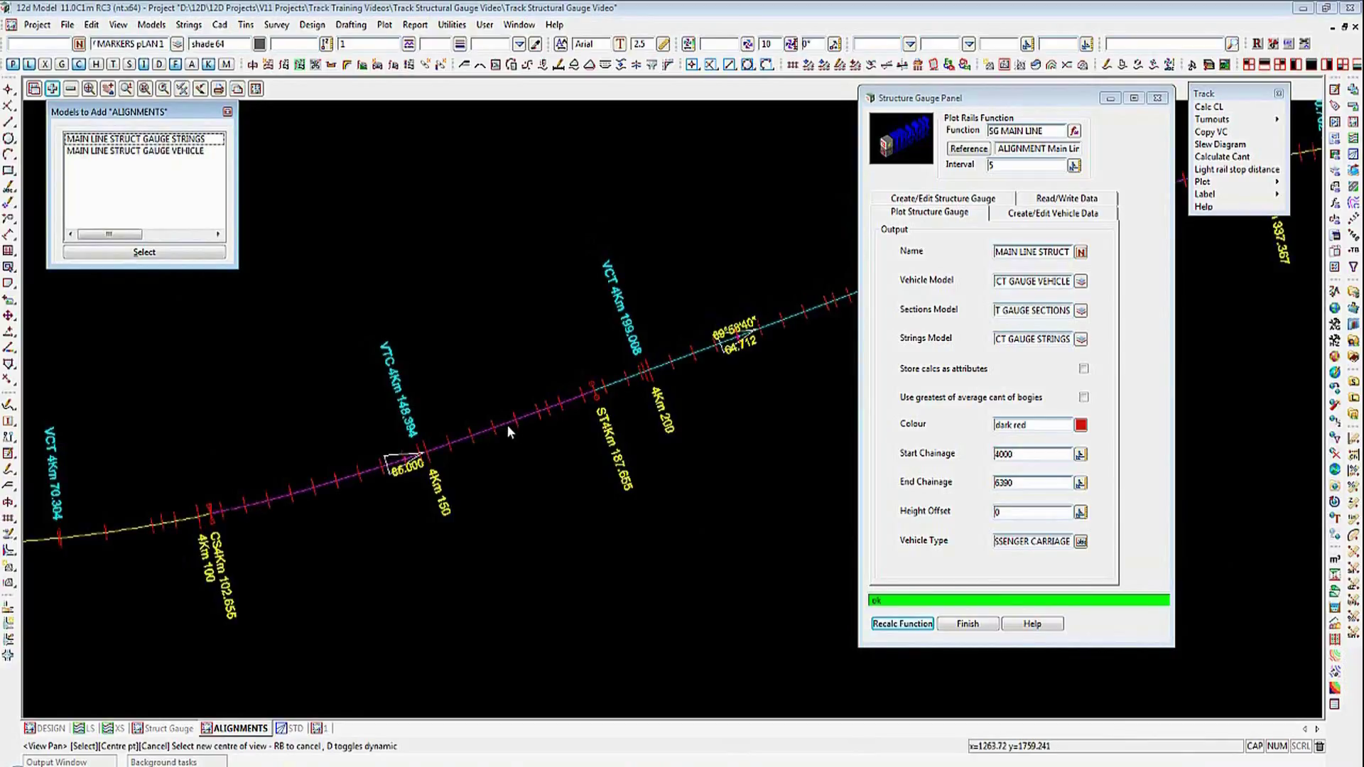
pyautogui.doubleClick(157, 140)
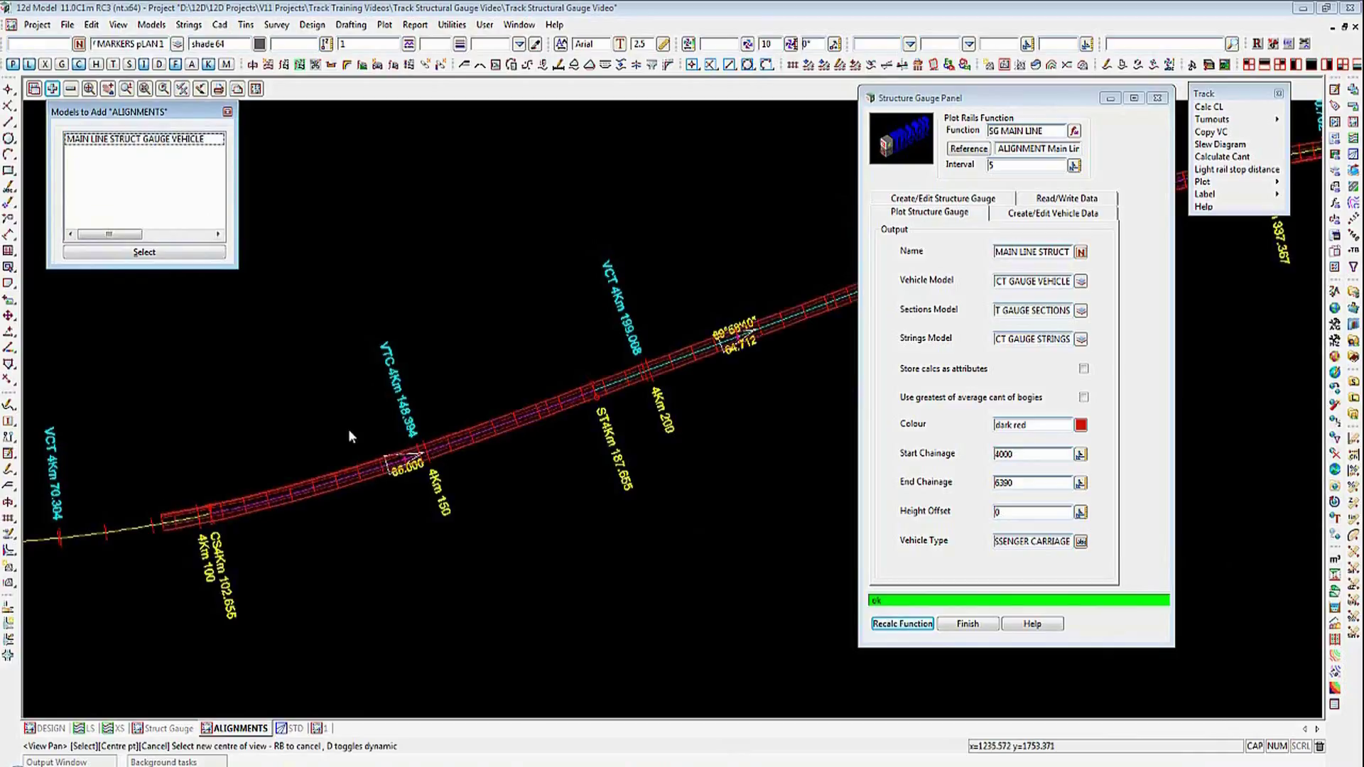
pyautogui.doubleClick(121, 138)
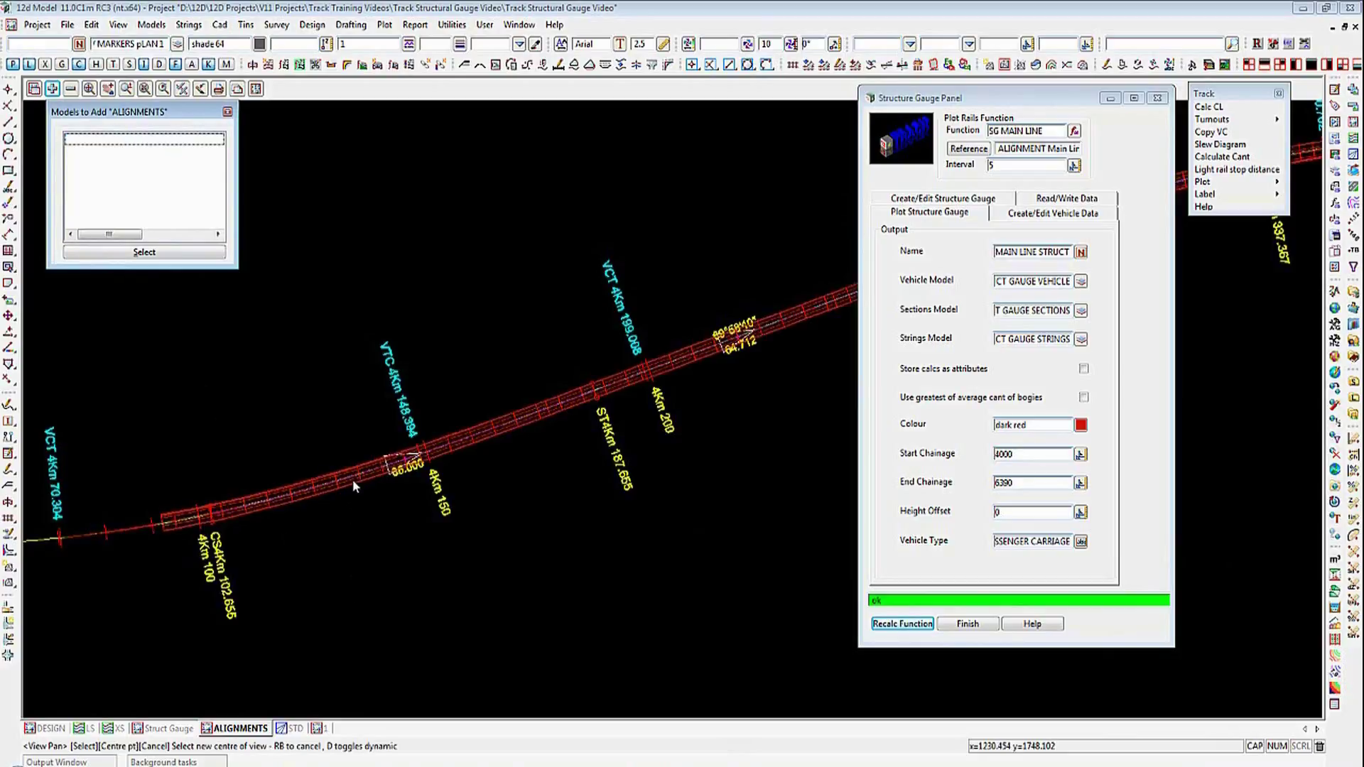
pyautogui.scroll(5, 318, 495)
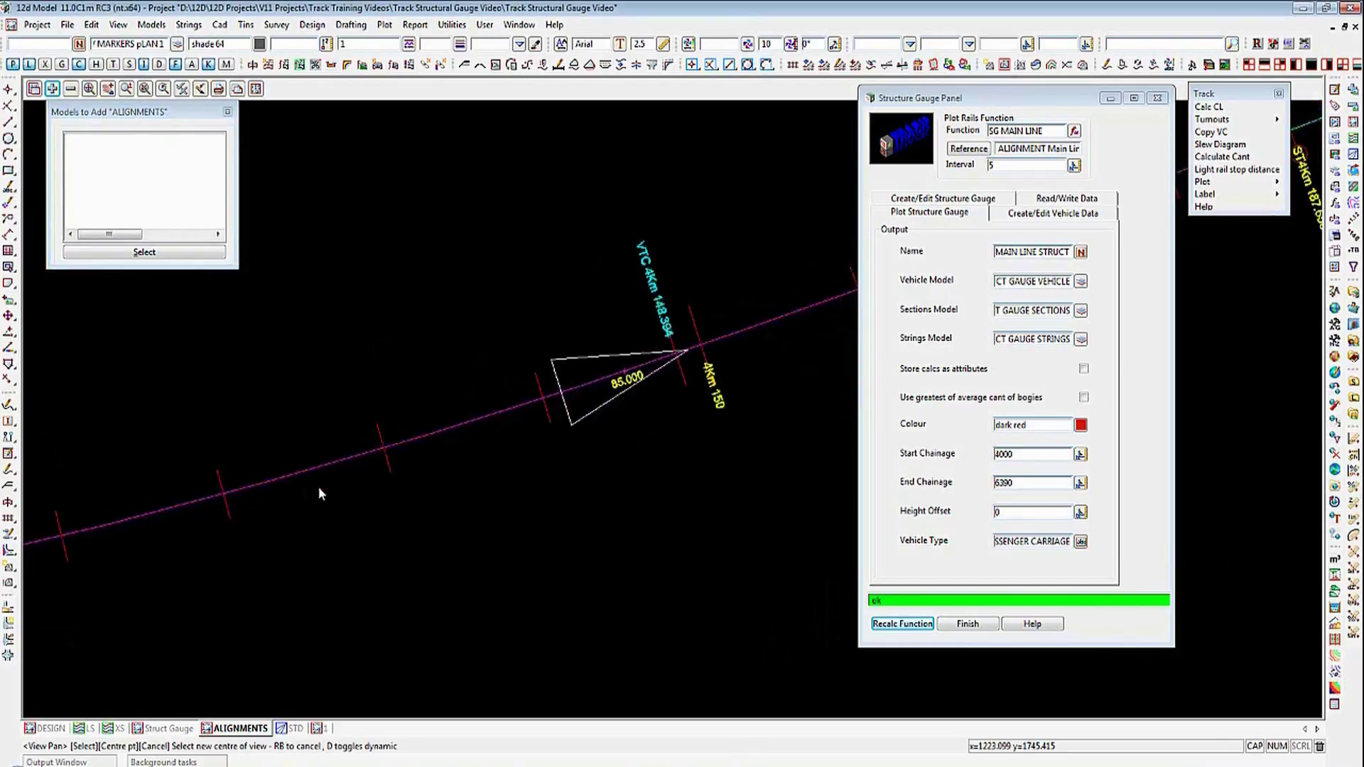
pyautogui.scroll(3, 318, 480)
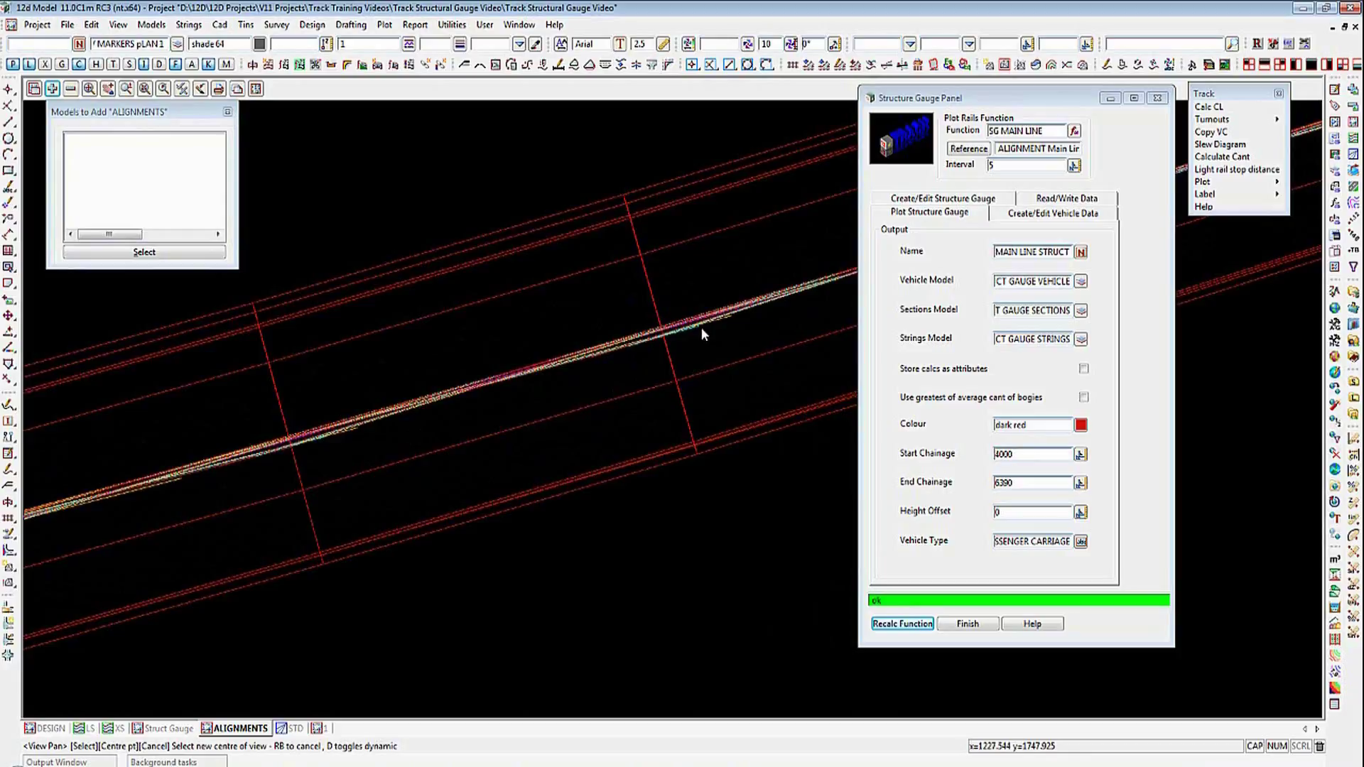
# Step: Remove the MAIN LINE STRUCT GAUGE VEHICLE model from the ALIGNMENTS plan view
pyautogui.click(70, 88)
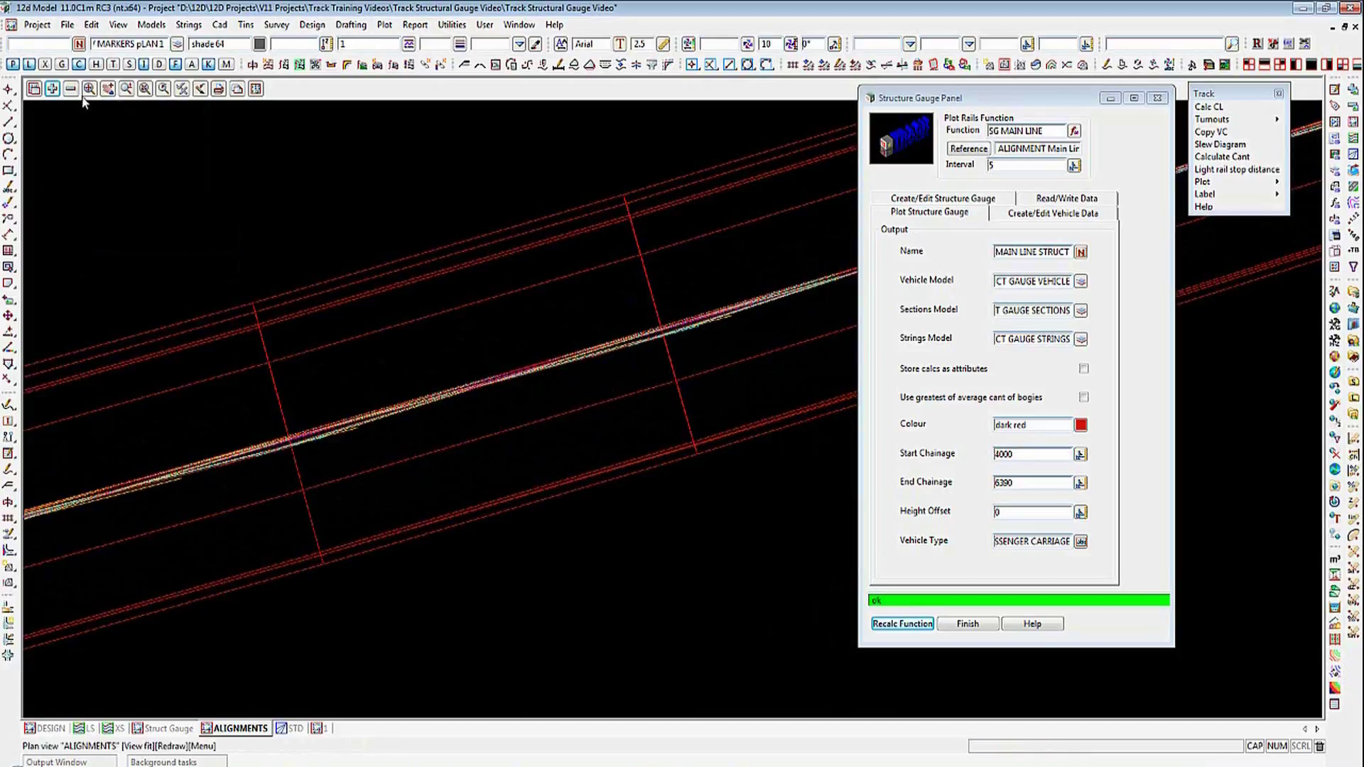
pyautogui.doubleClick(112, 163)
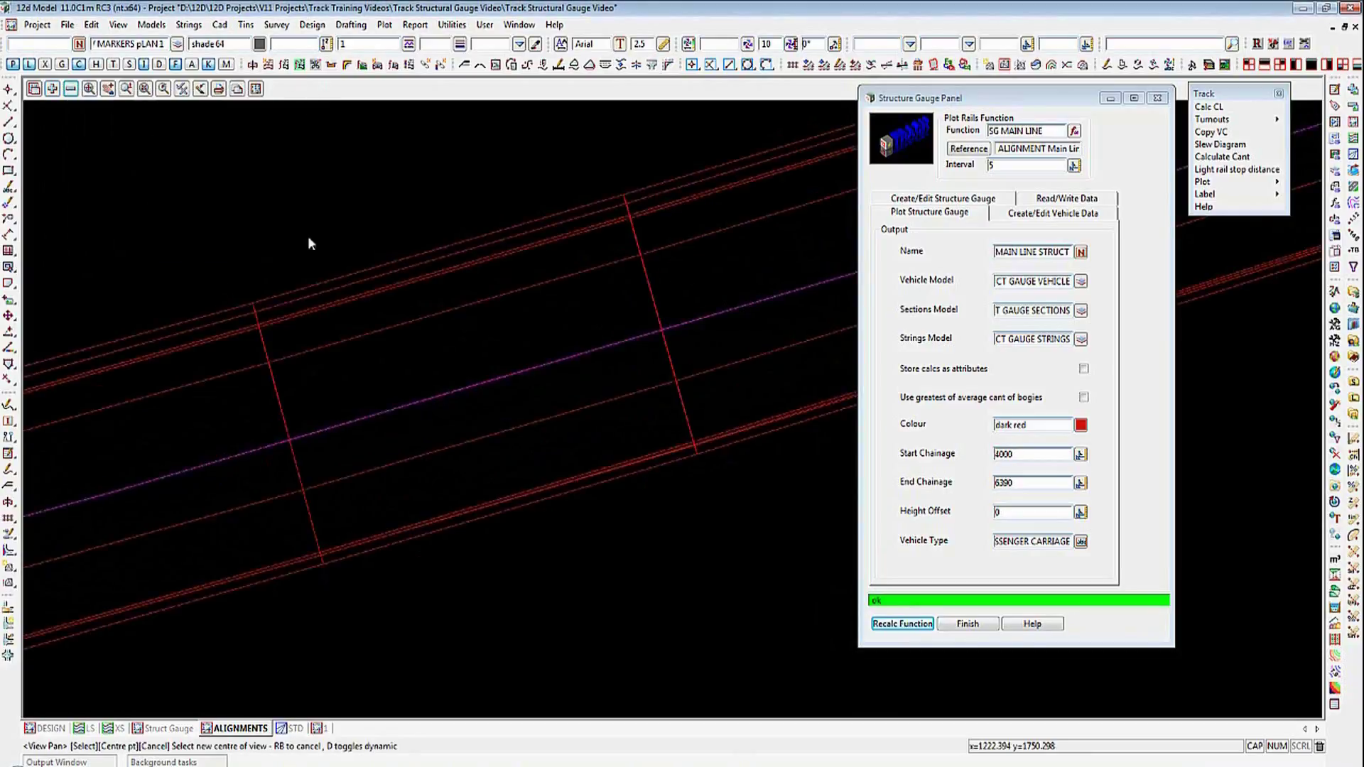
pyautogui.scroll(-7, 390, 322)
pyautogui.scroll(-1, 390, 321)
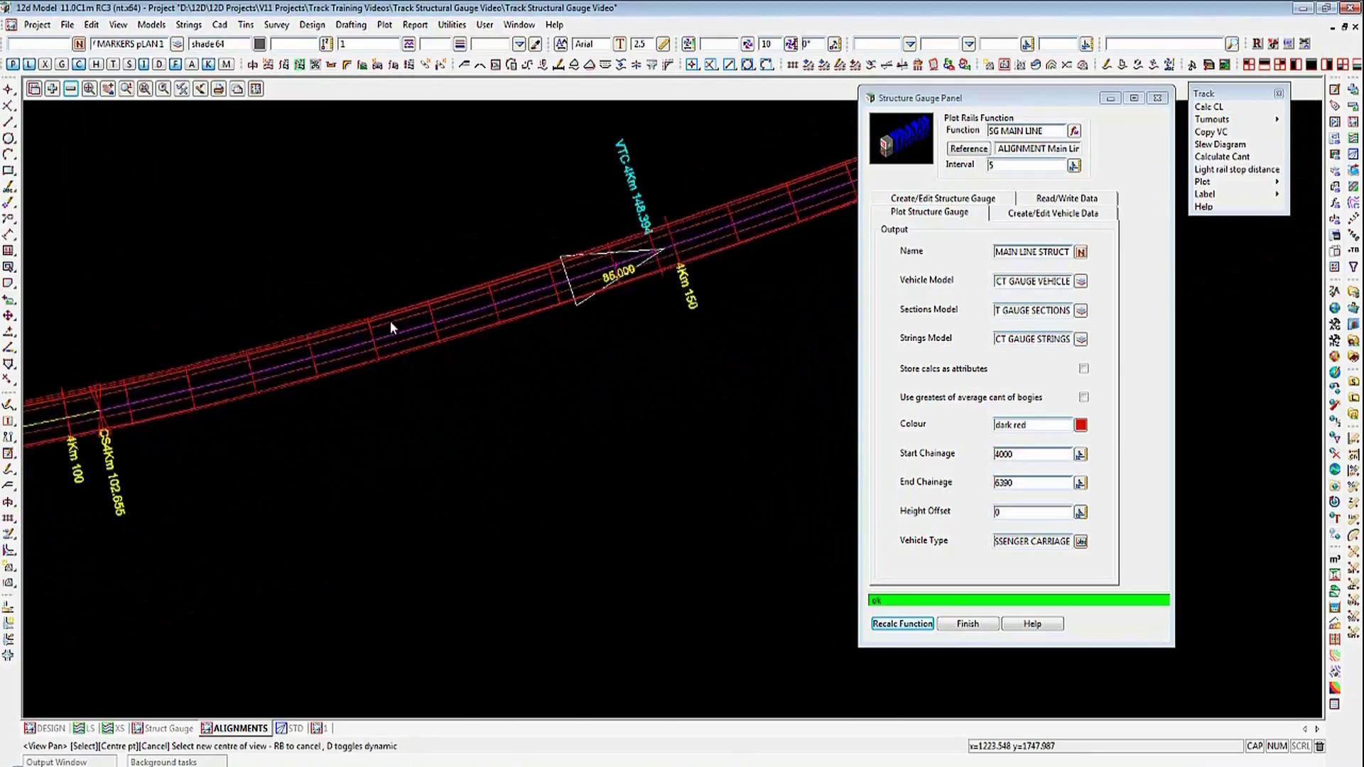
# Step: Add the MAIN LINE STRUCT GAUGE SECTIONS and MAIN LINE STRUCT GAUGE STRINGS models to the STD perspective view and inspect the gauge along the track
pyautogui.click(296, 727)
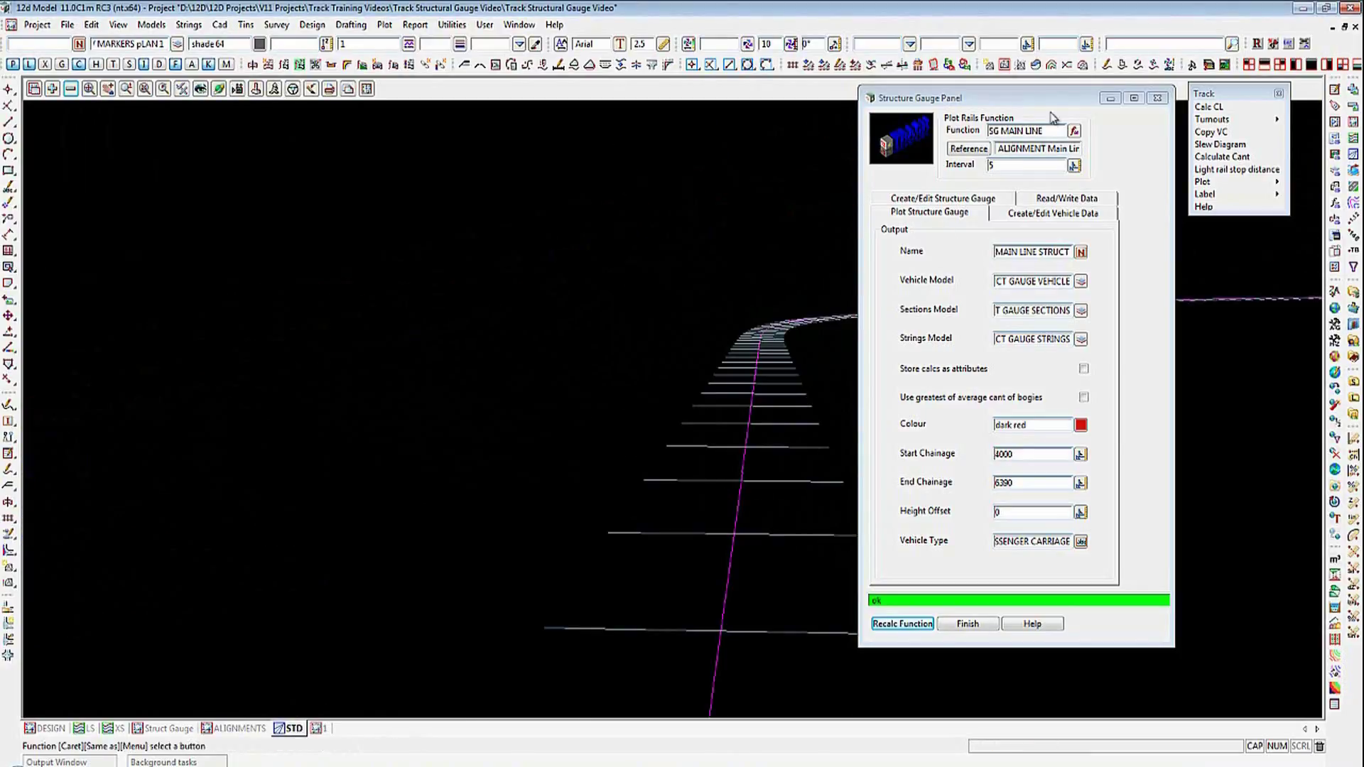
pyautogui.click(1111, 98)
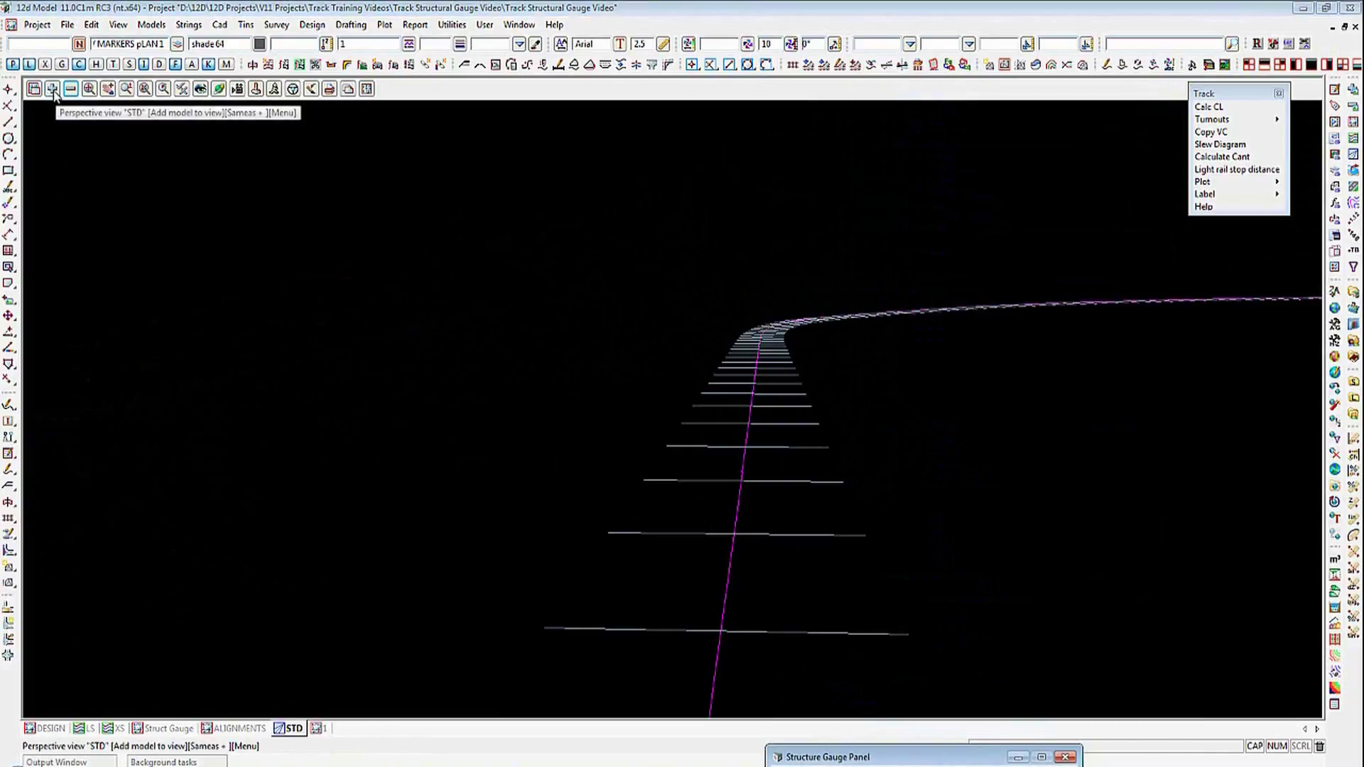
pyautogui.click(52, 90)
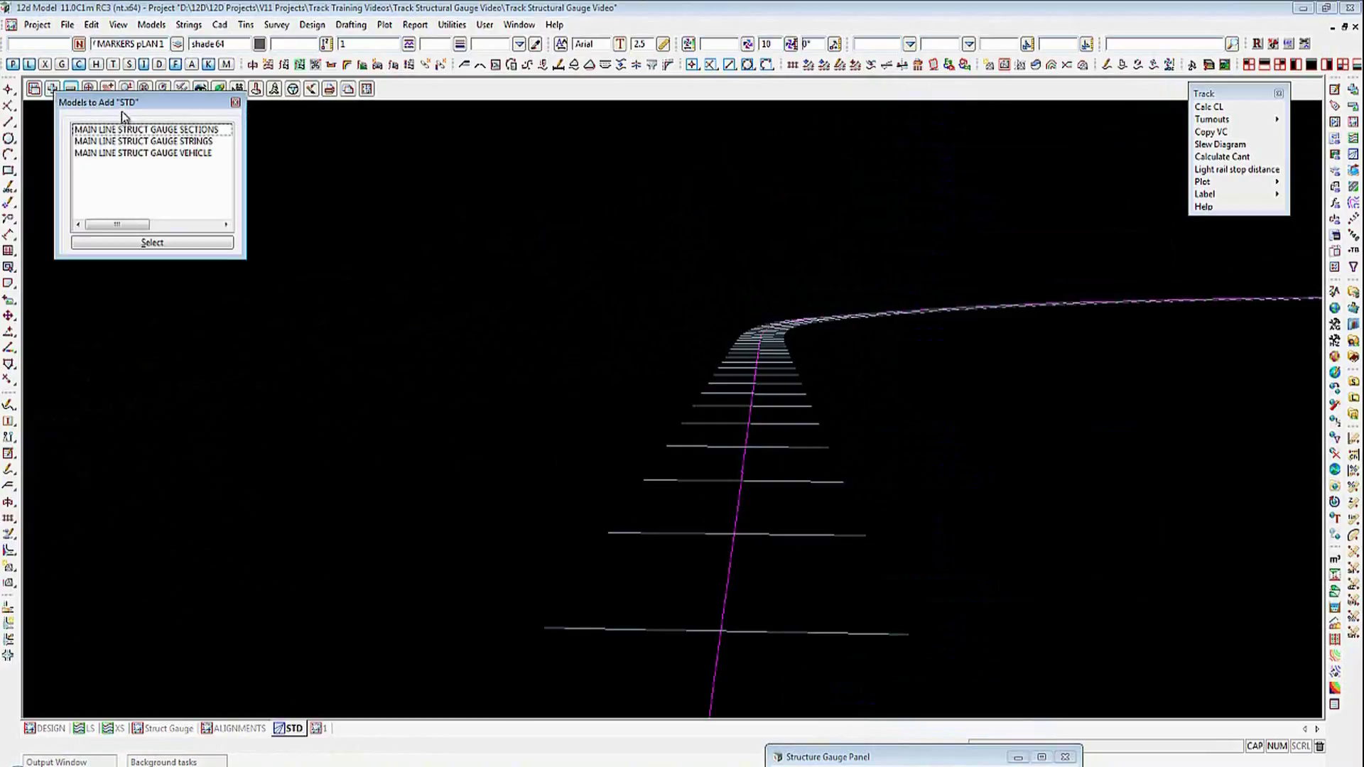
pyautogui.moveTo(124, 115); pyautogui.dragTo(121, 125)
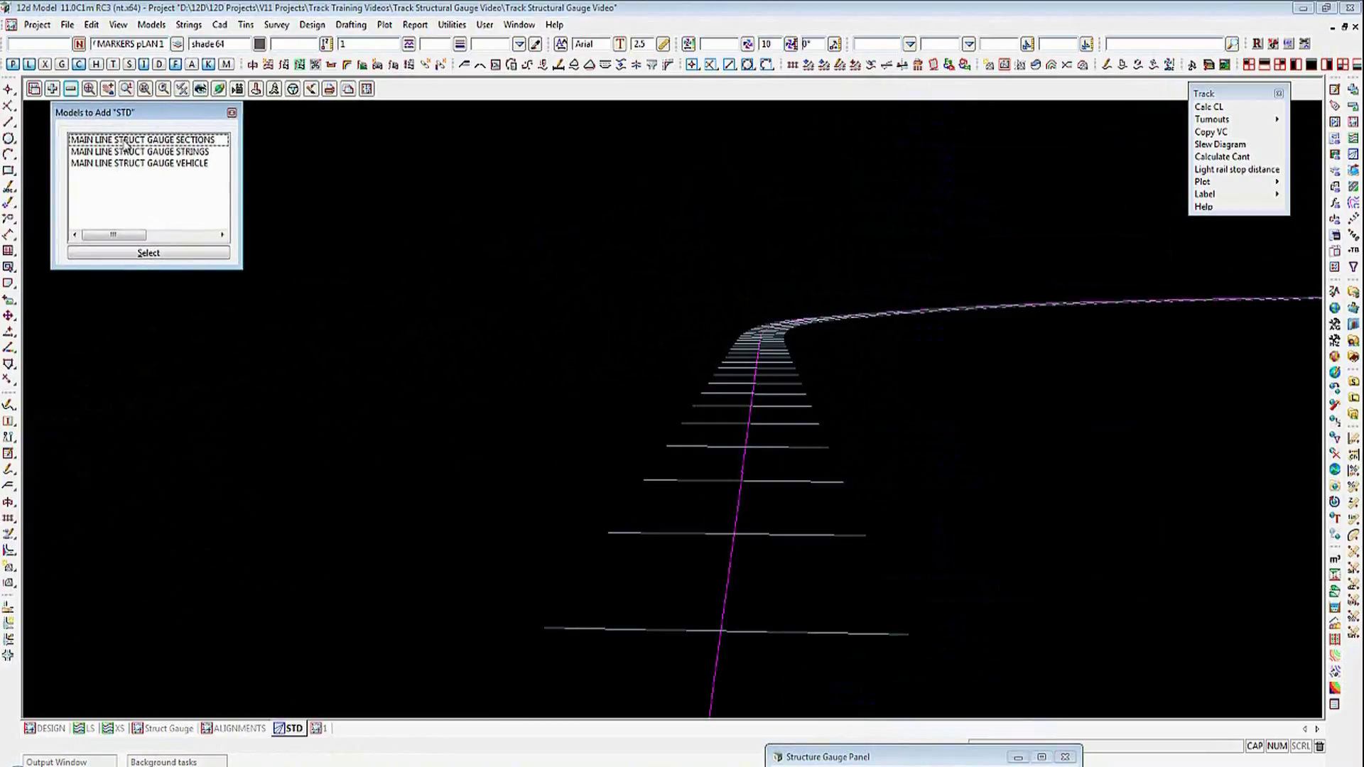
pyautogui.doubleClick(125, 140)
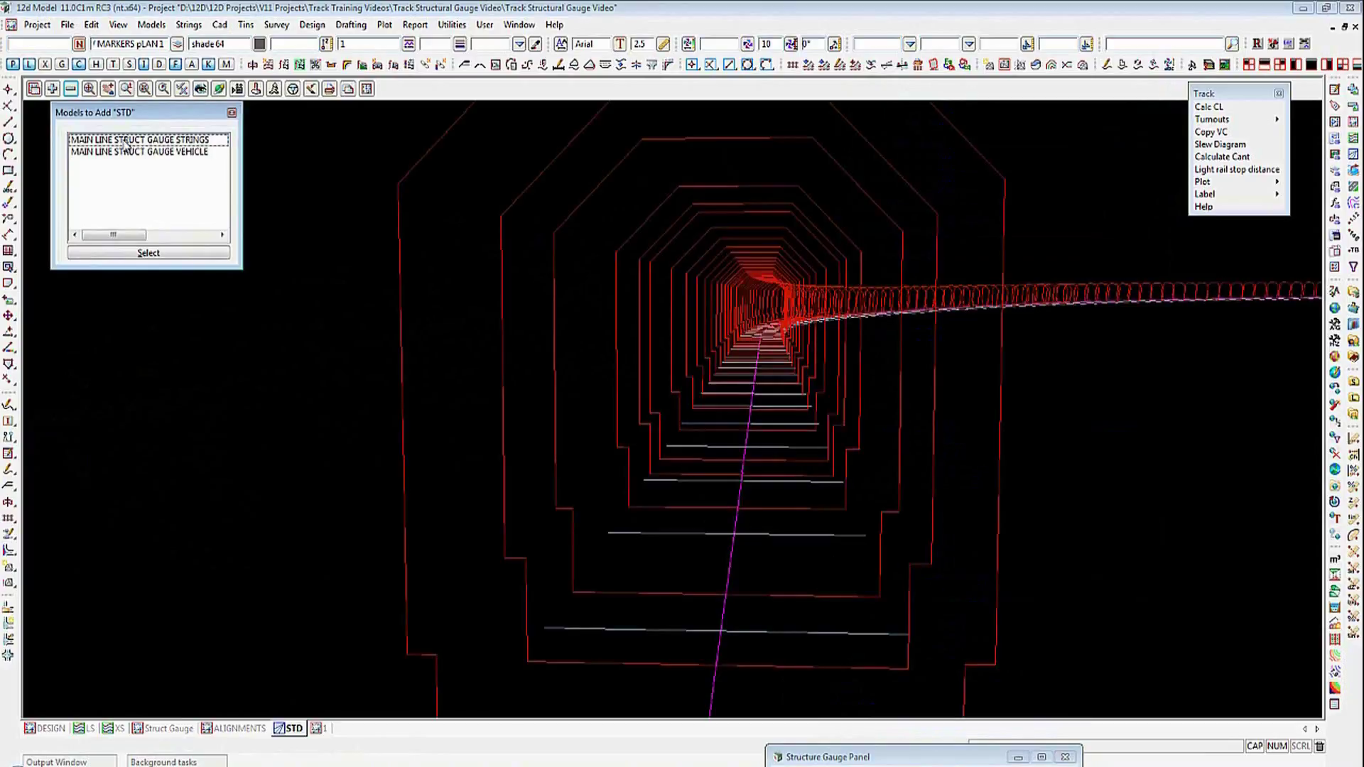
pyautogui.doubleClick(125, 142)
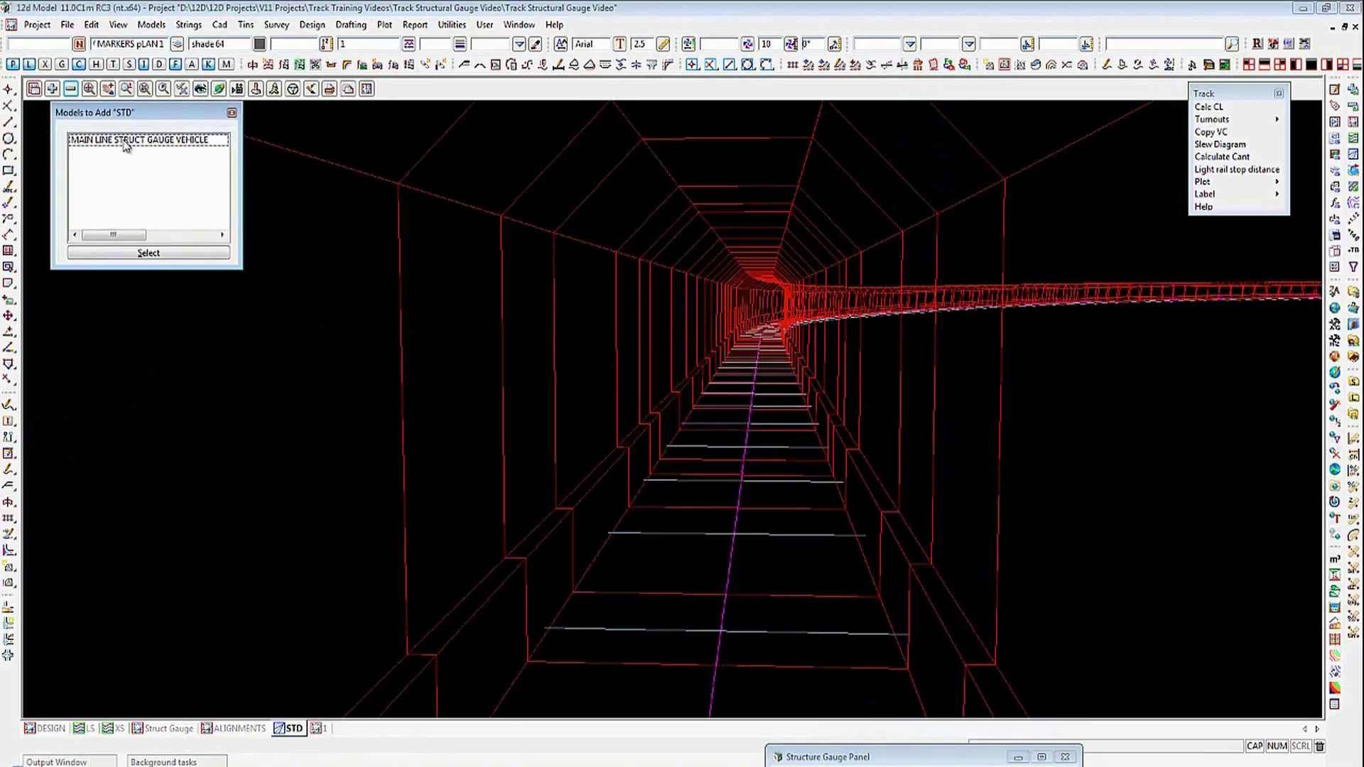
pyautogui.click(232, 114)
pyautogui.click(218, 88)
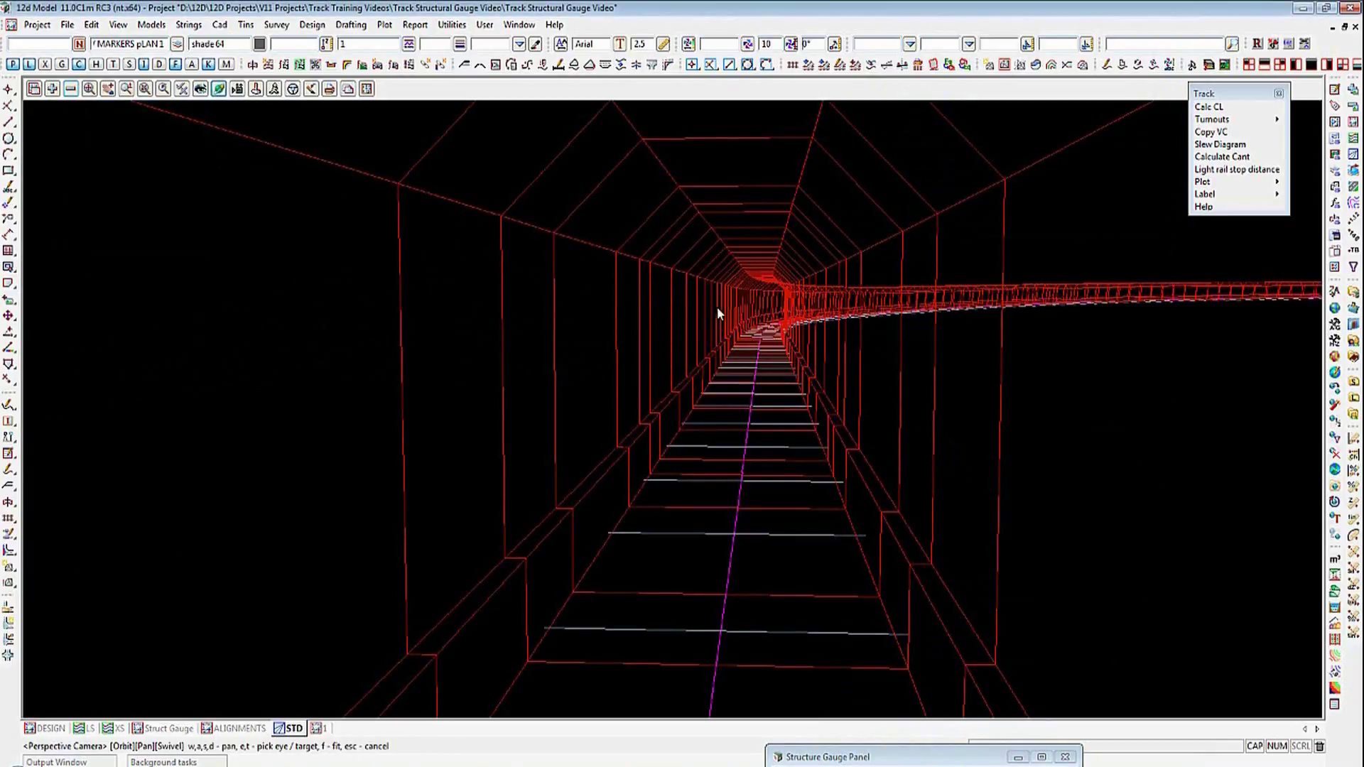
pyautogui.moveTo(718, 306); pyautogui.dragTo(594, 301)
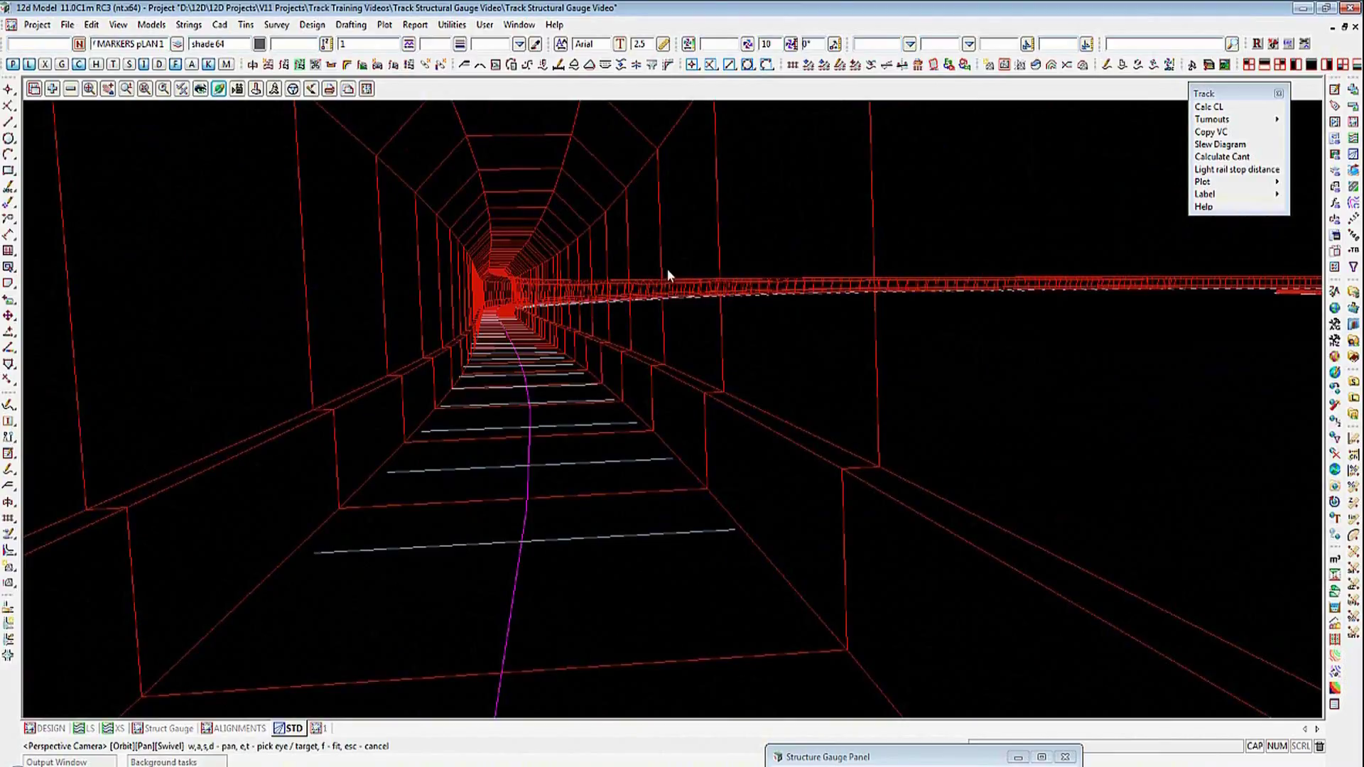
# Step: Add the MAIN LINE STRUCT GAUGE SECTIONS model to the XS section view and fit the whole gauge outline
pyautogui.click(1344, 27)
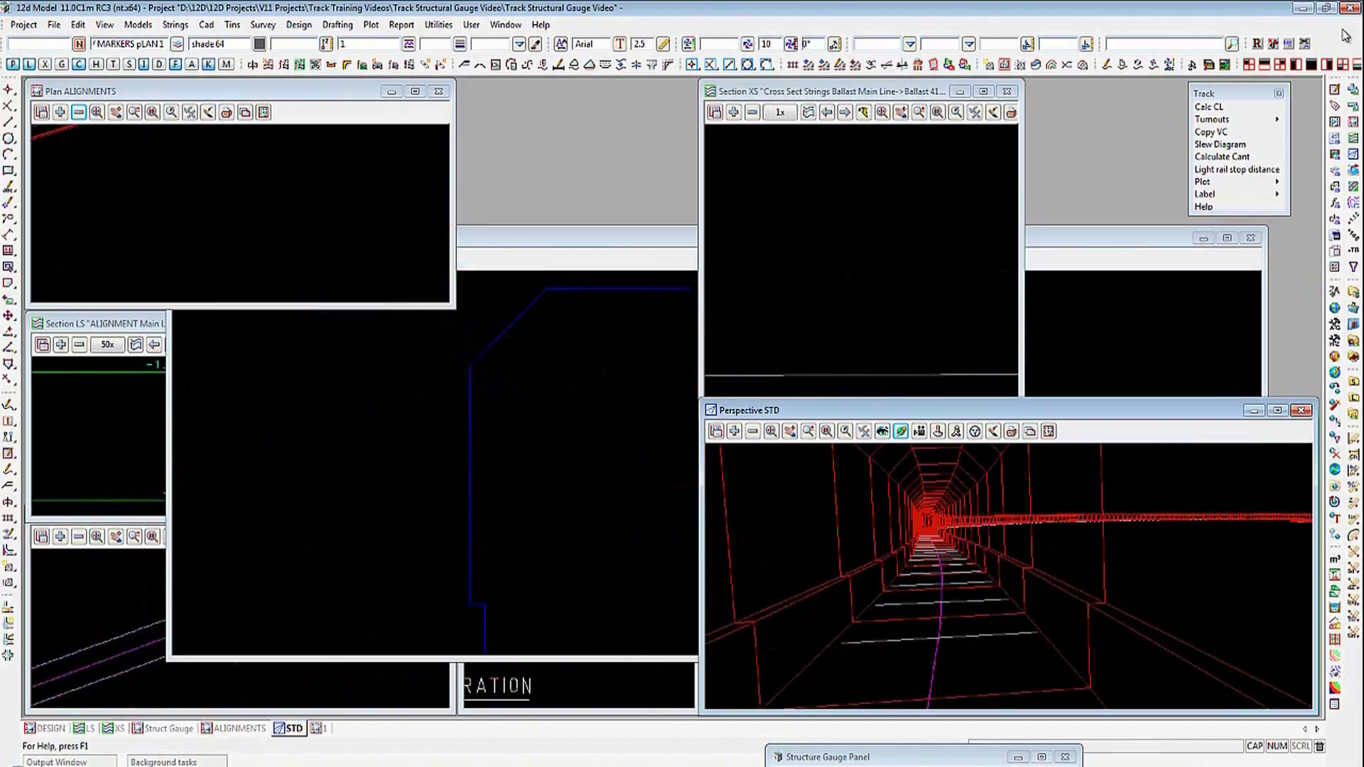
pyautogui.click(118, 729)
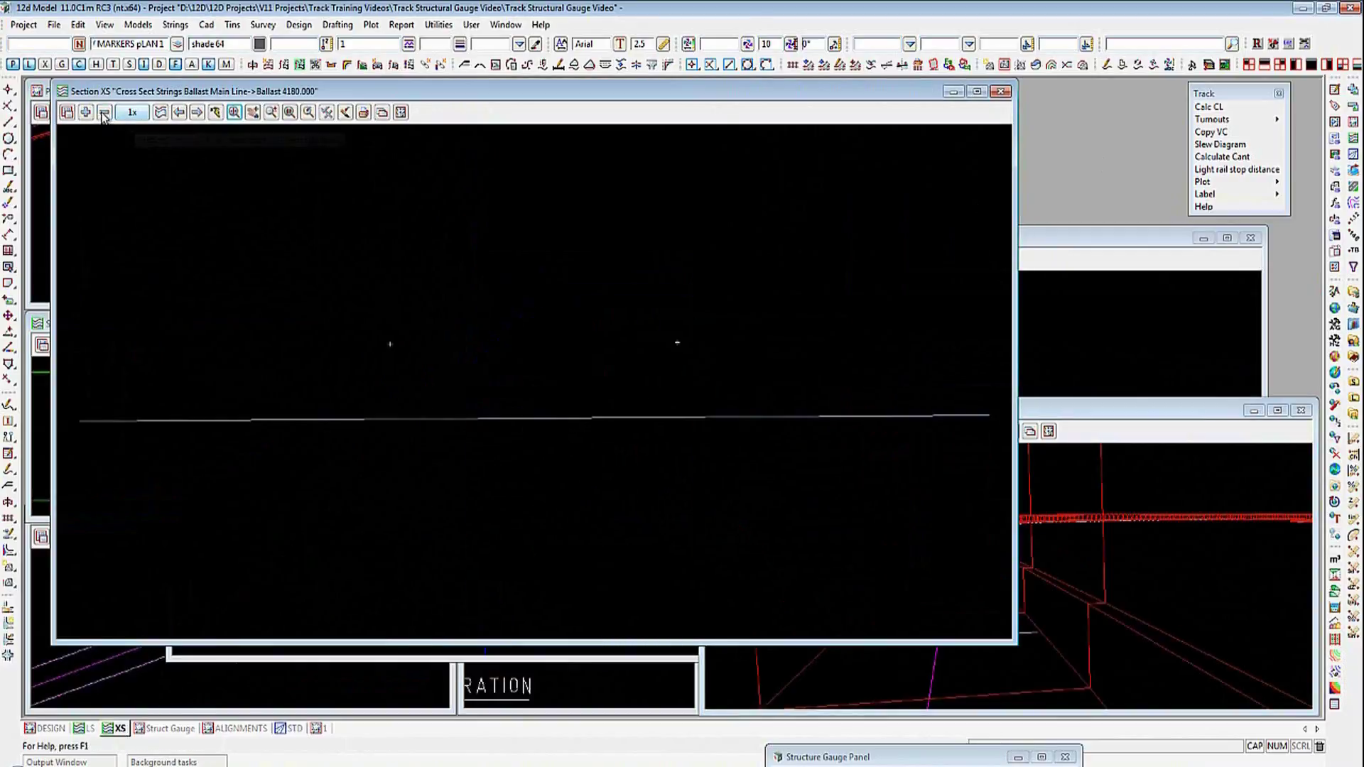
pyautogui.click(85, 111)
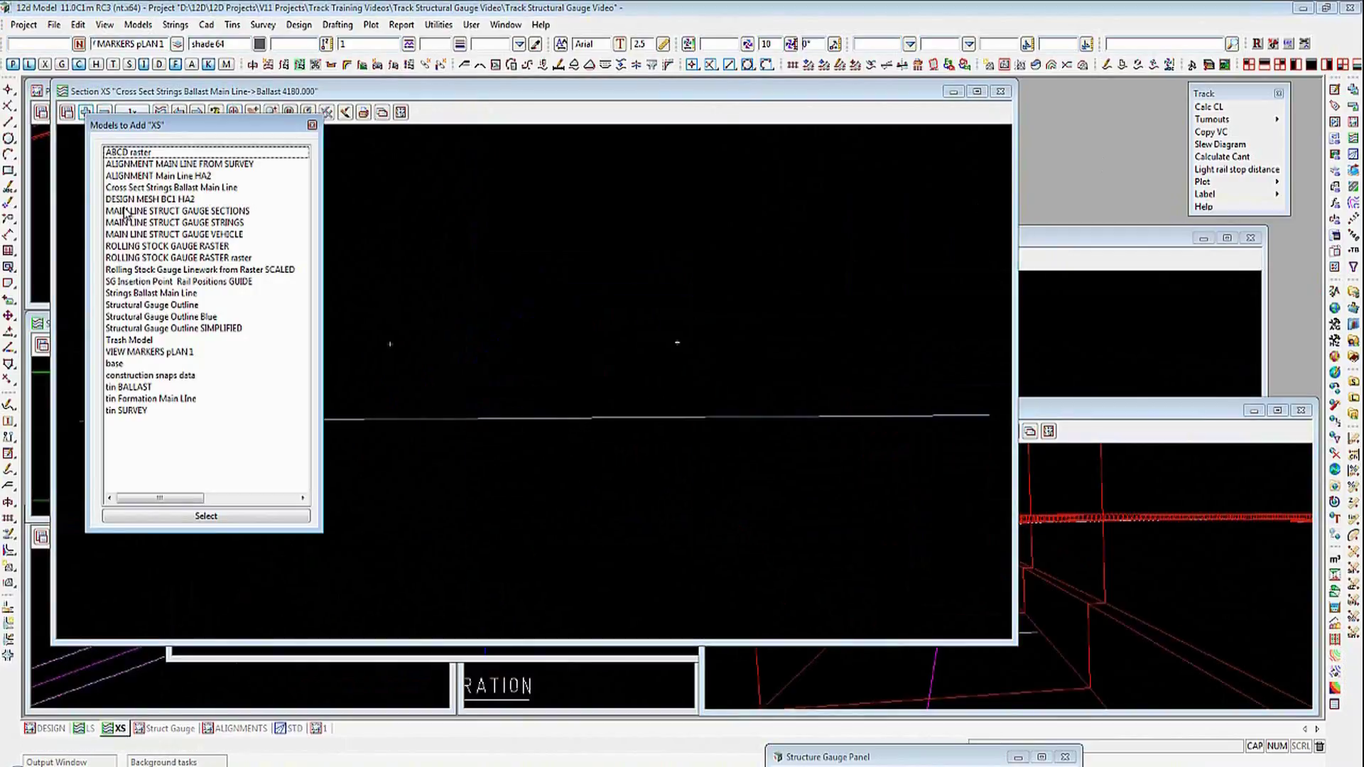
pyautogui.doubleClick(125, 212)
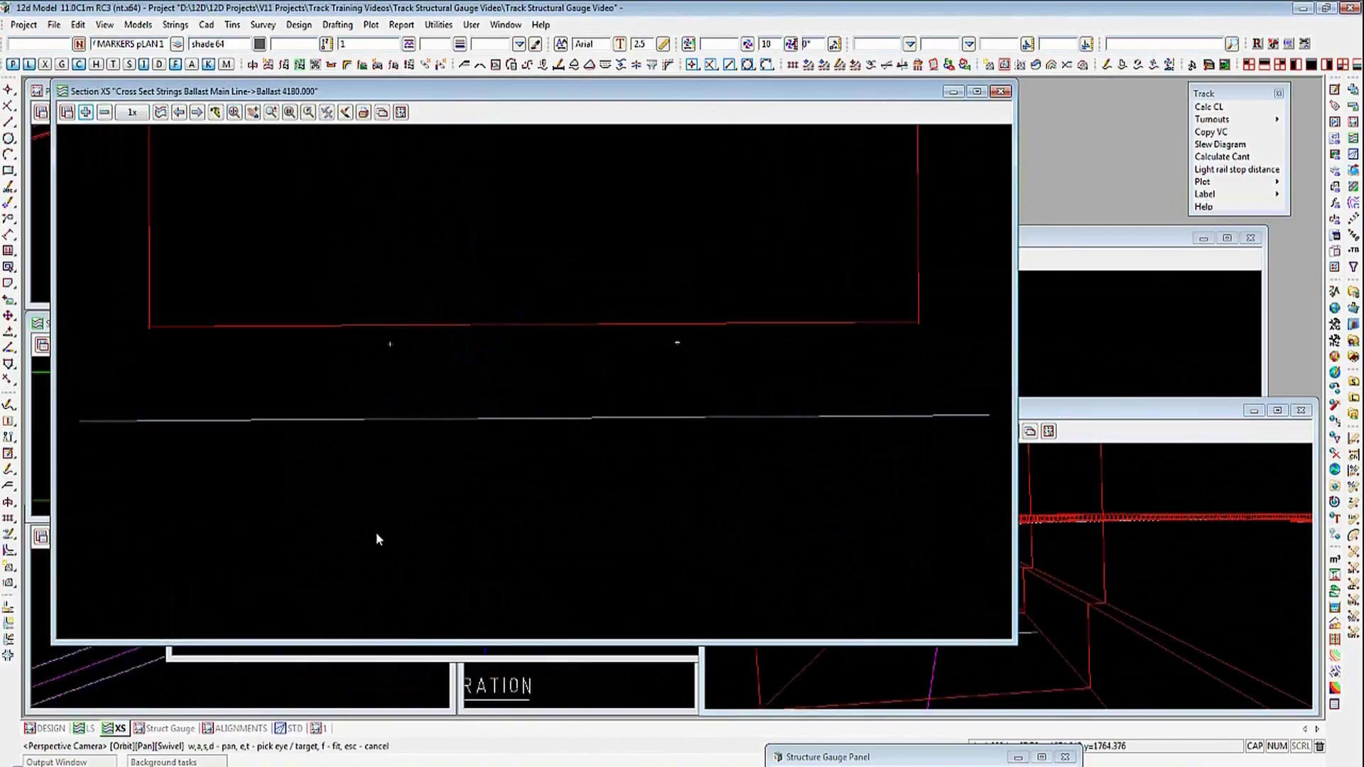
pyautogui.click(234, 112)
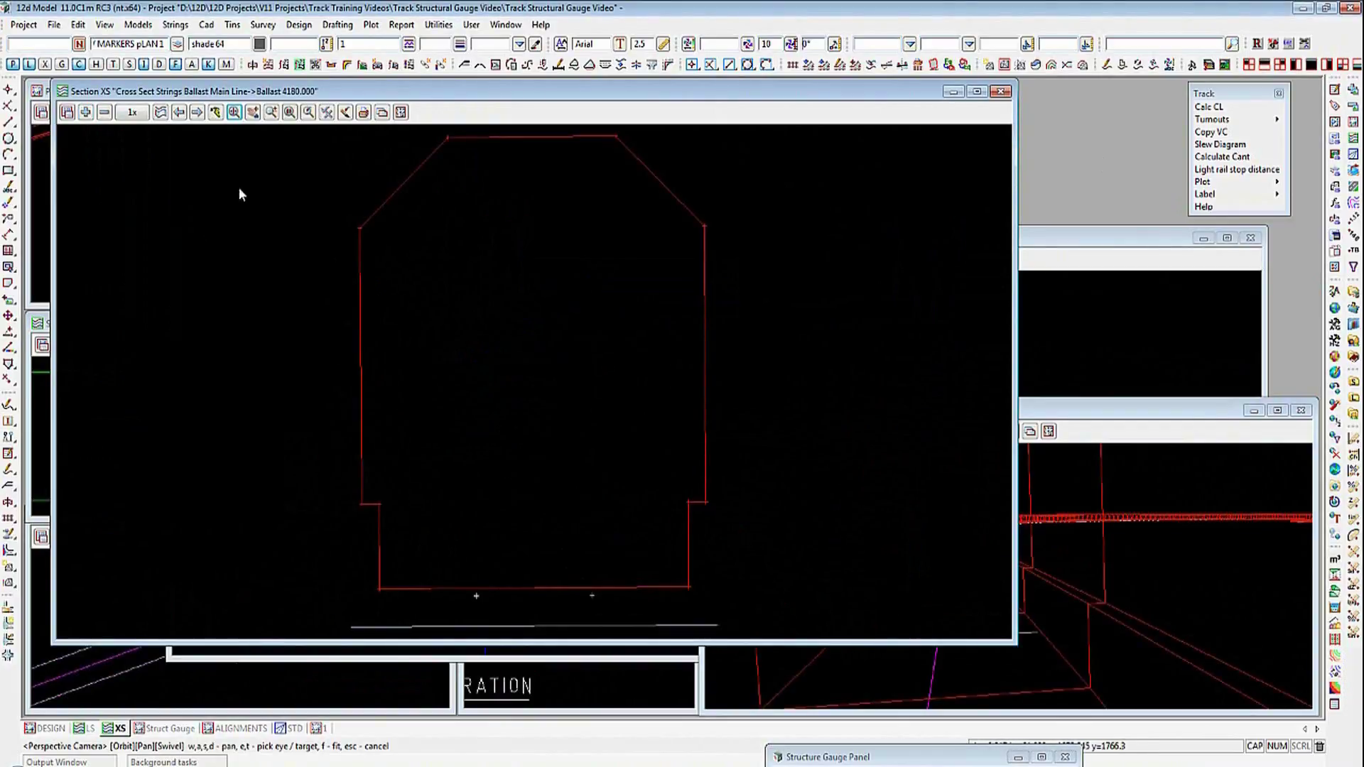
# Step: Advance the XS section view to the ballast cross section at 4195 and compare the gauge outline with the perspective view
pyautogui.click(197, 112)
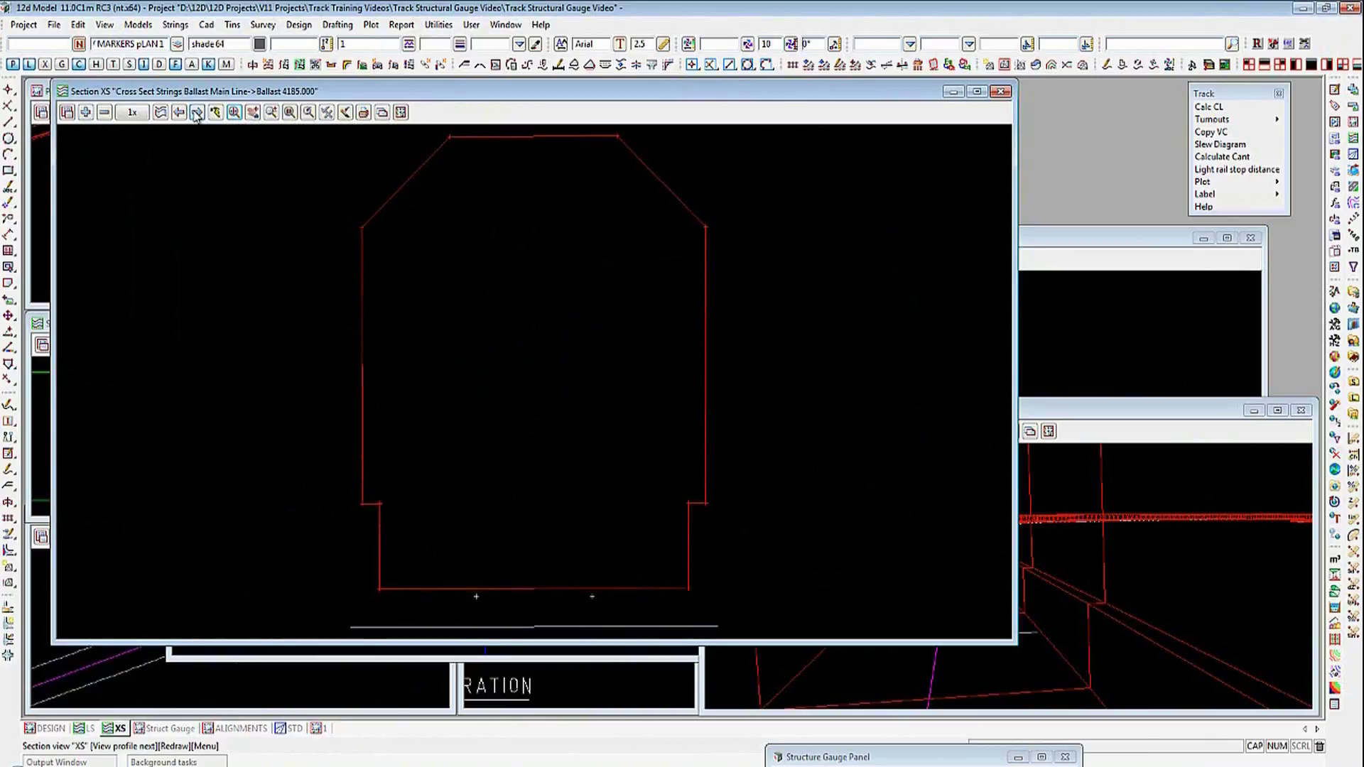
pyautogui.click(197, 112)
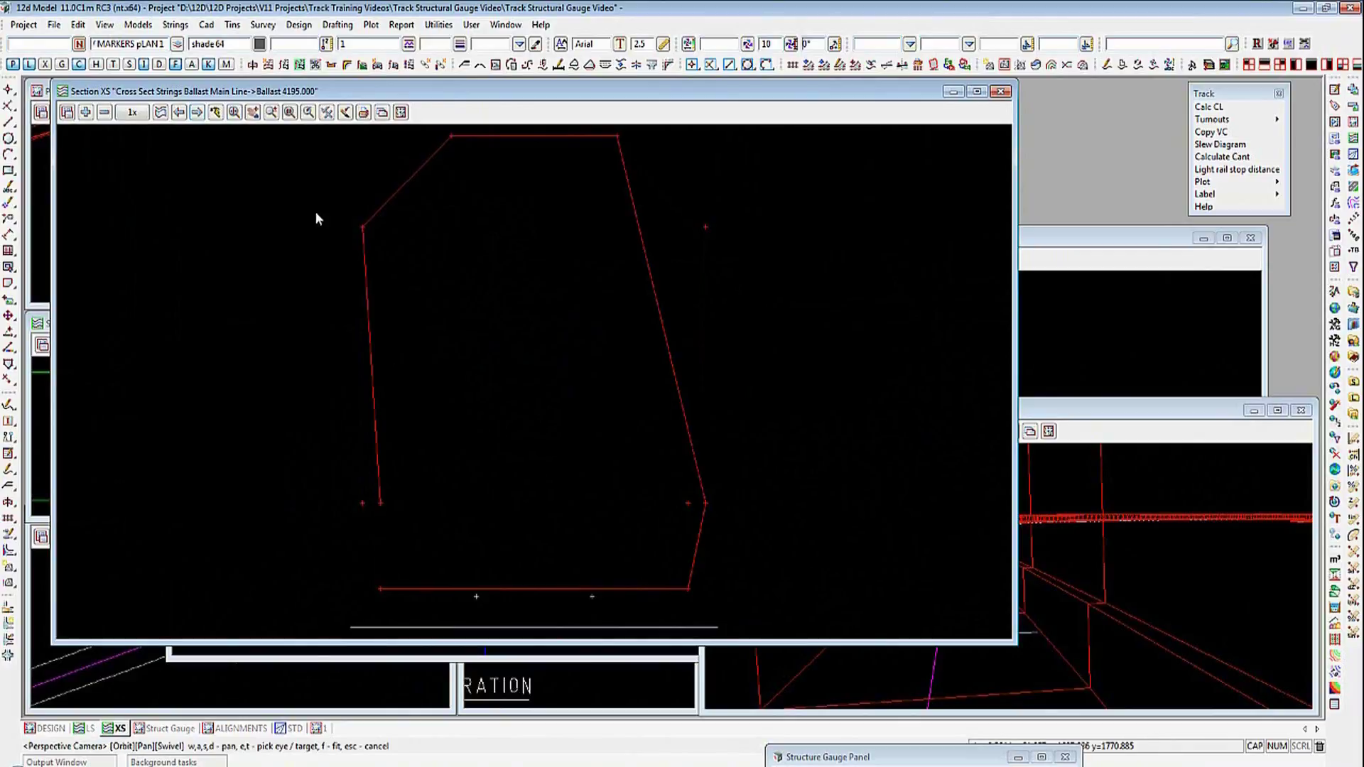
pyautogui.click(1085, 422)
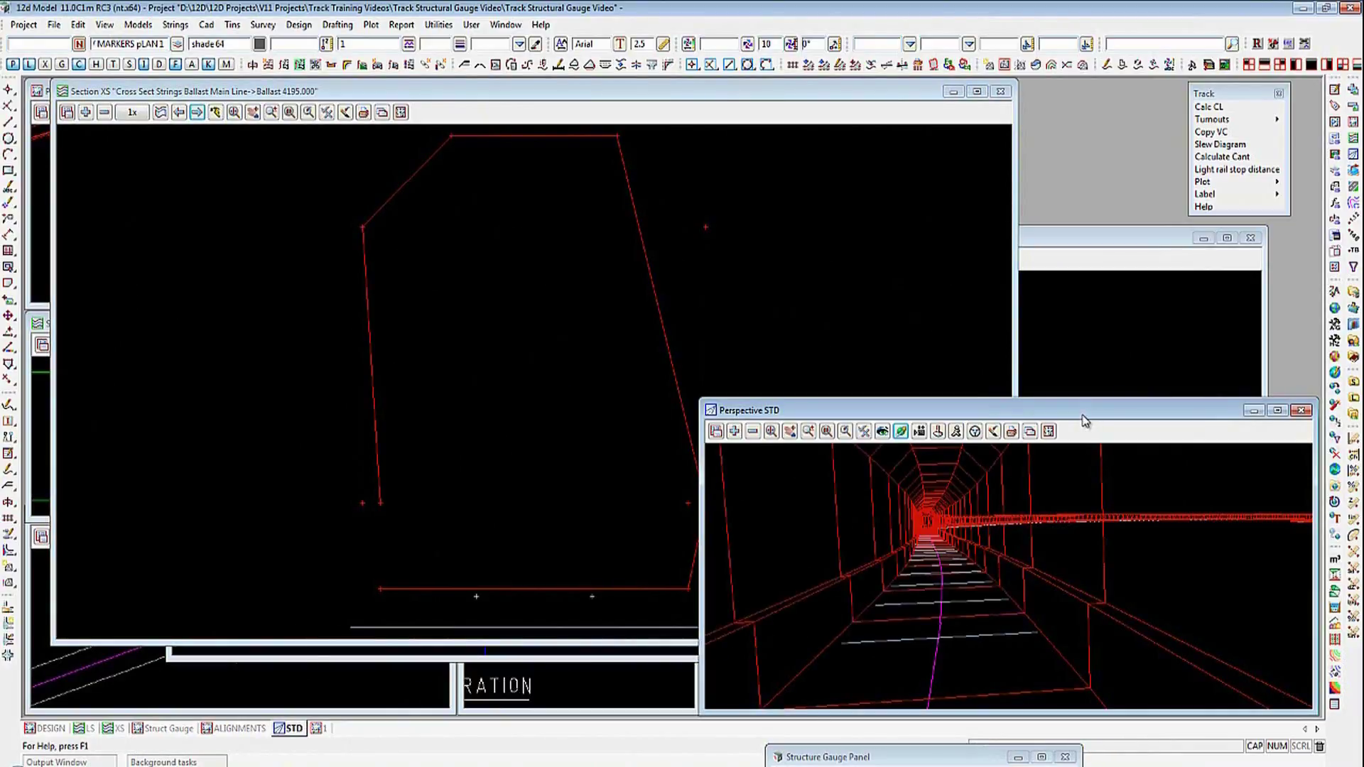
# Step: Try to profile the MAIN LINE STRUCT GAUGE 4135 section in the XS section view by picking it in the STD perspective view
pyautogui.click(814, 92)
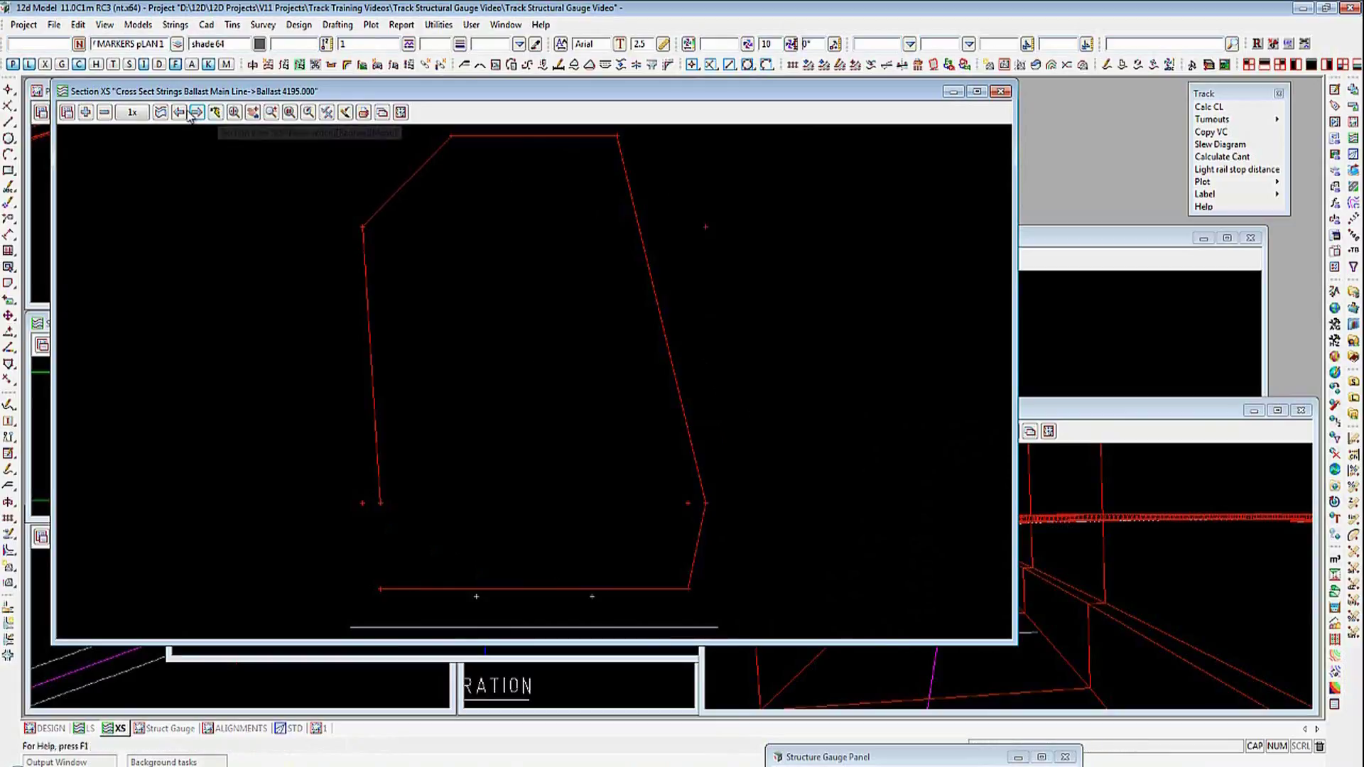
pyautogui.click(161, 113)
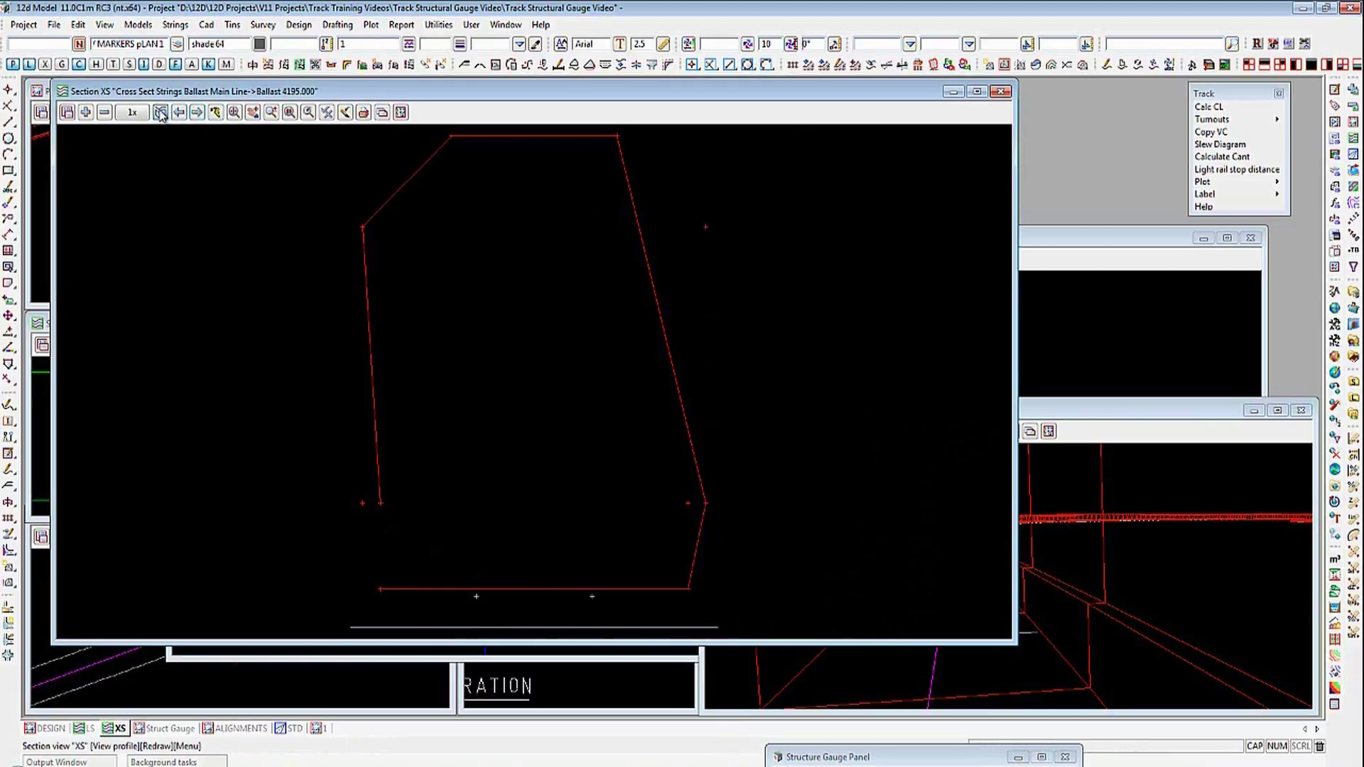
pyautogui.click(1101, 490)
pyautogui.click(1101, 491)
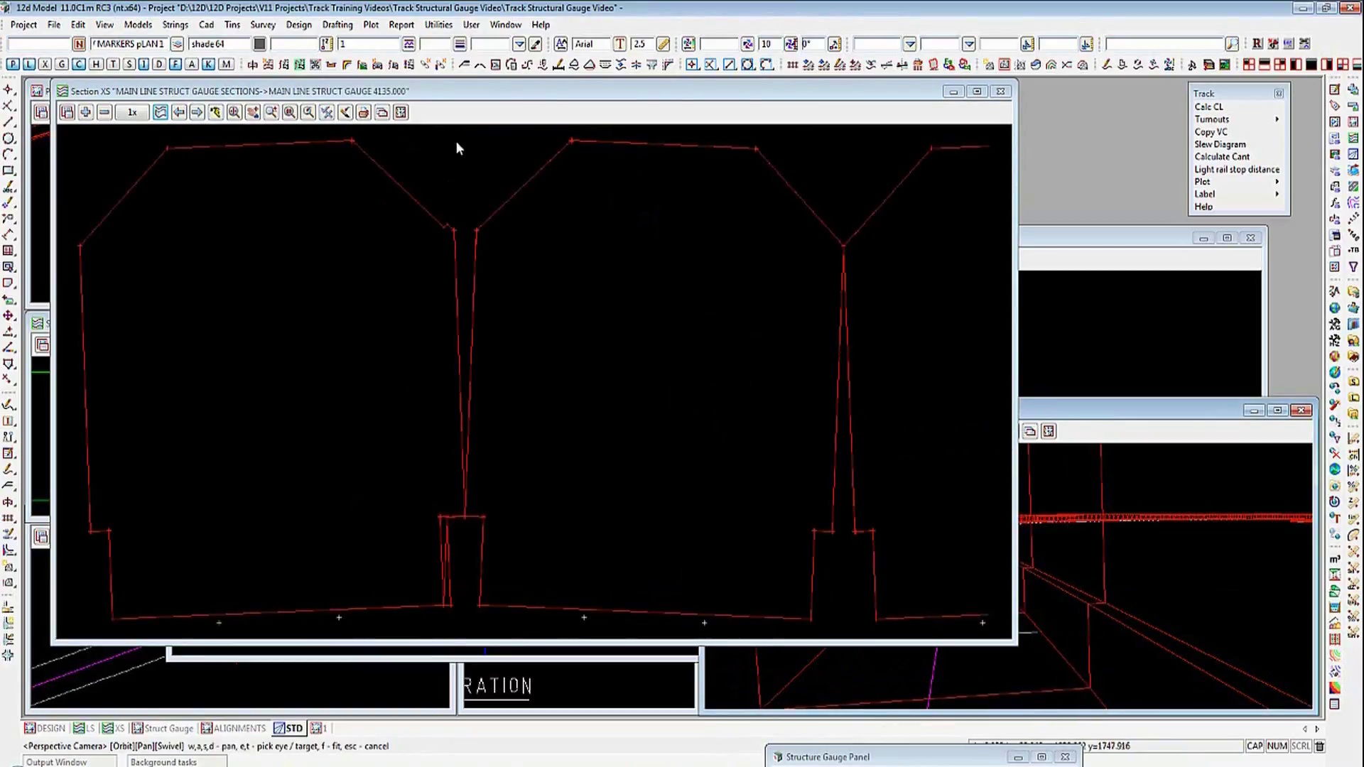
pyautogui.scroll(-3, 513, 214)
pyautogui.scroll(-1, 512, 216)
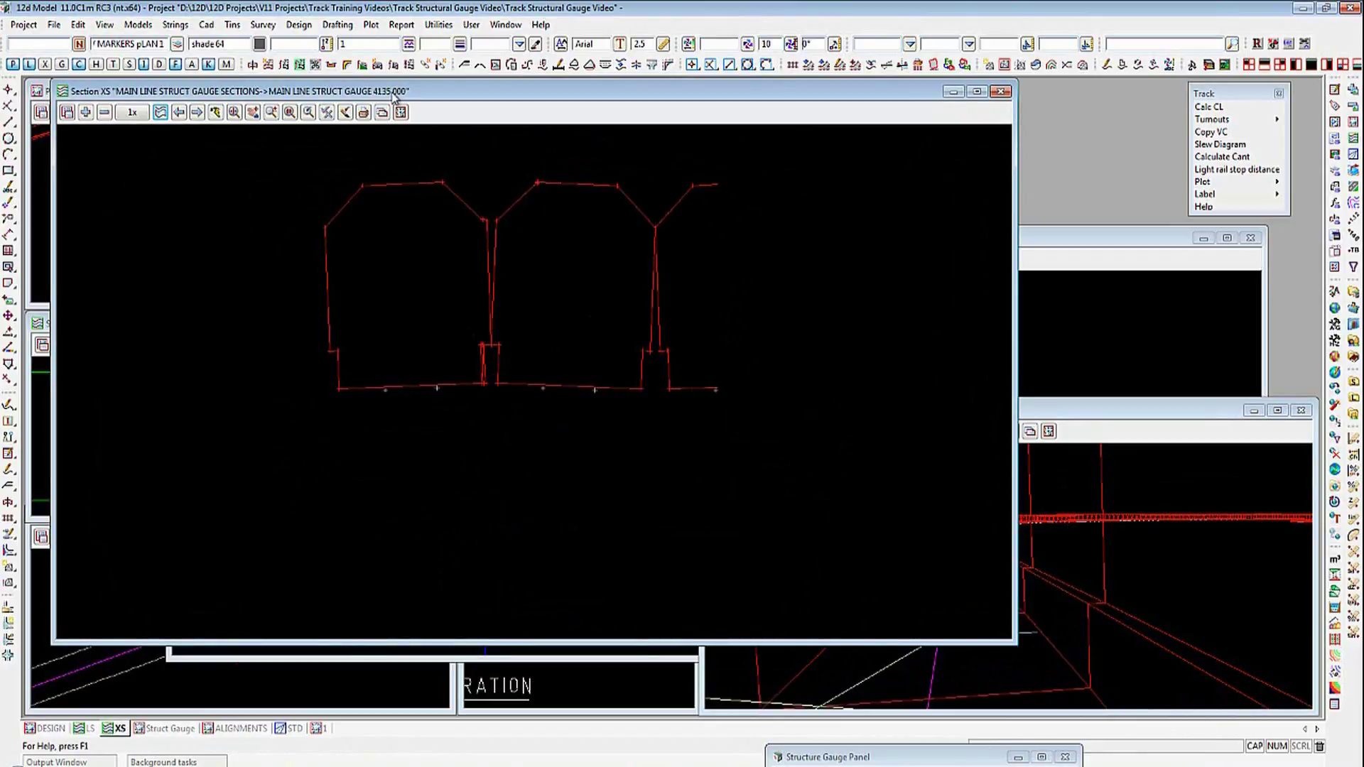
# Step: Move the XS section view clear of the ALIGNMENTS plan view and profile the ballast cross section at 4130 picked in that plan
pyautogui.moveTo(394, 96); pyautogui.dragTo(660, 141)
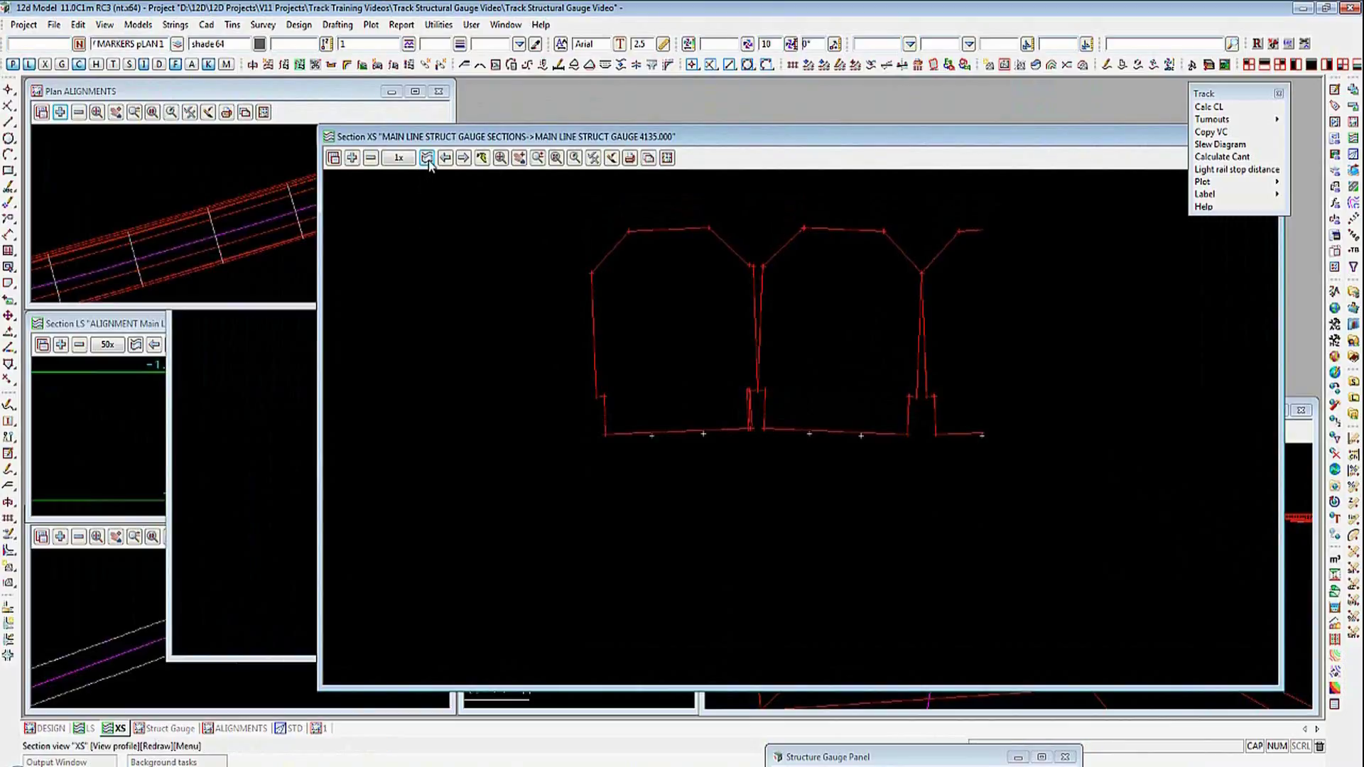
pyautogui.click(212, 227)
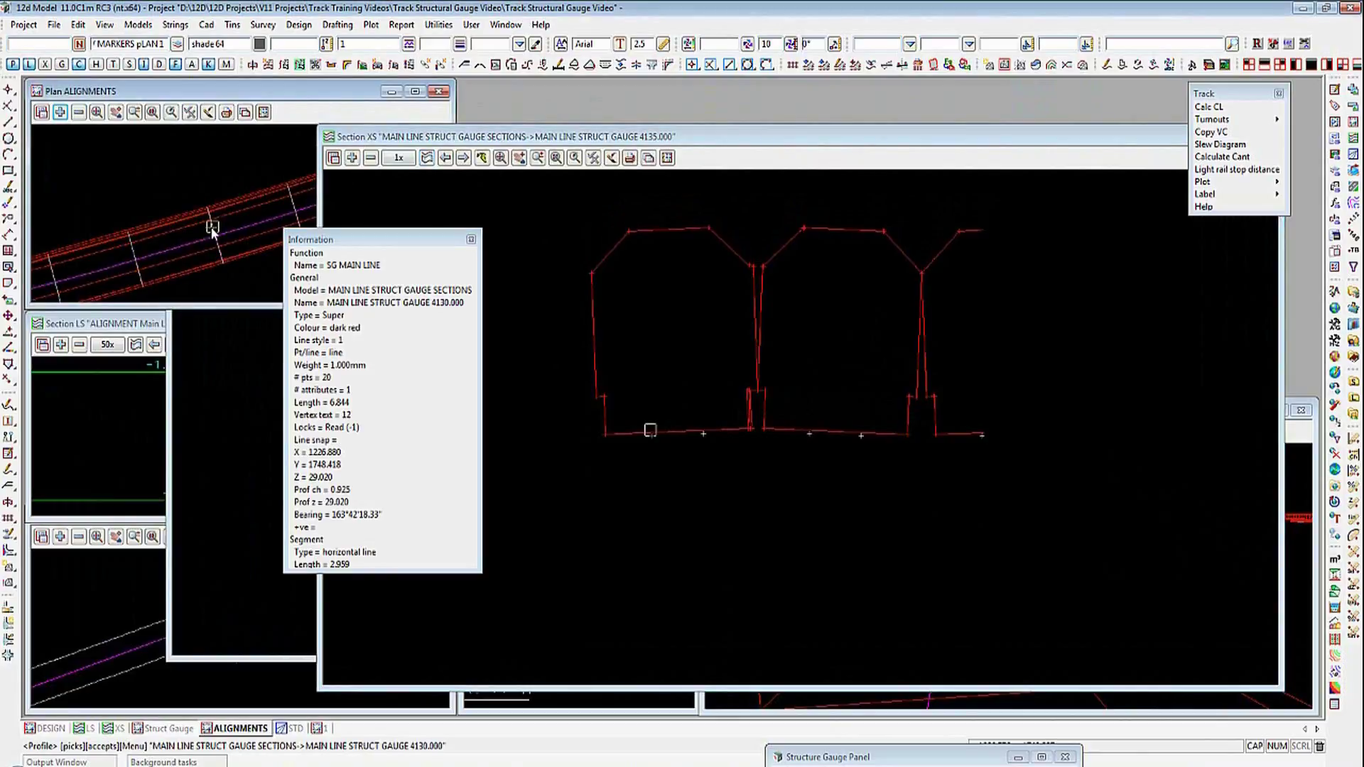
pyautogui.click(212, 229)
pyautogui.middleClick(212, 229)
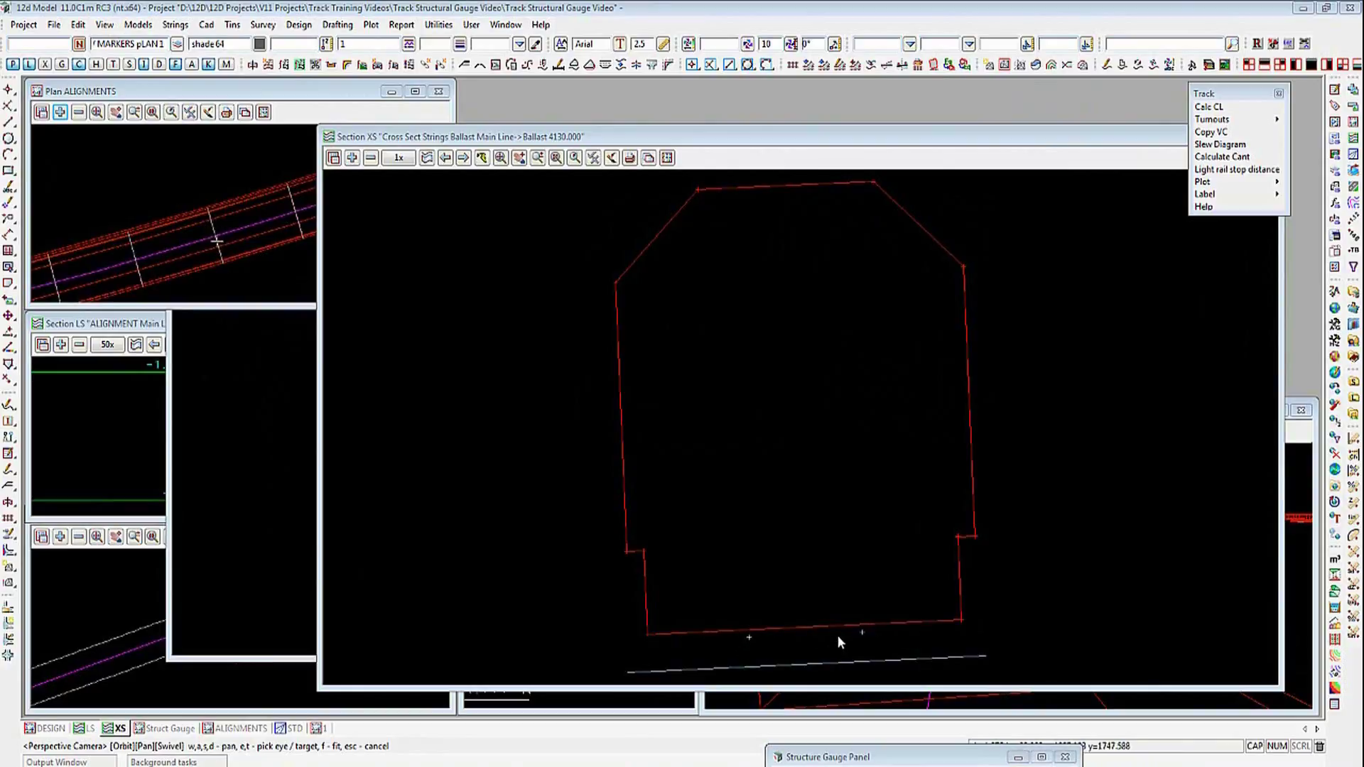
# Step: Enlarge the STD perspective view and run a string drive along the Main Line alignment to inspect the structure gauge
pyautogui.click(1289, 429)
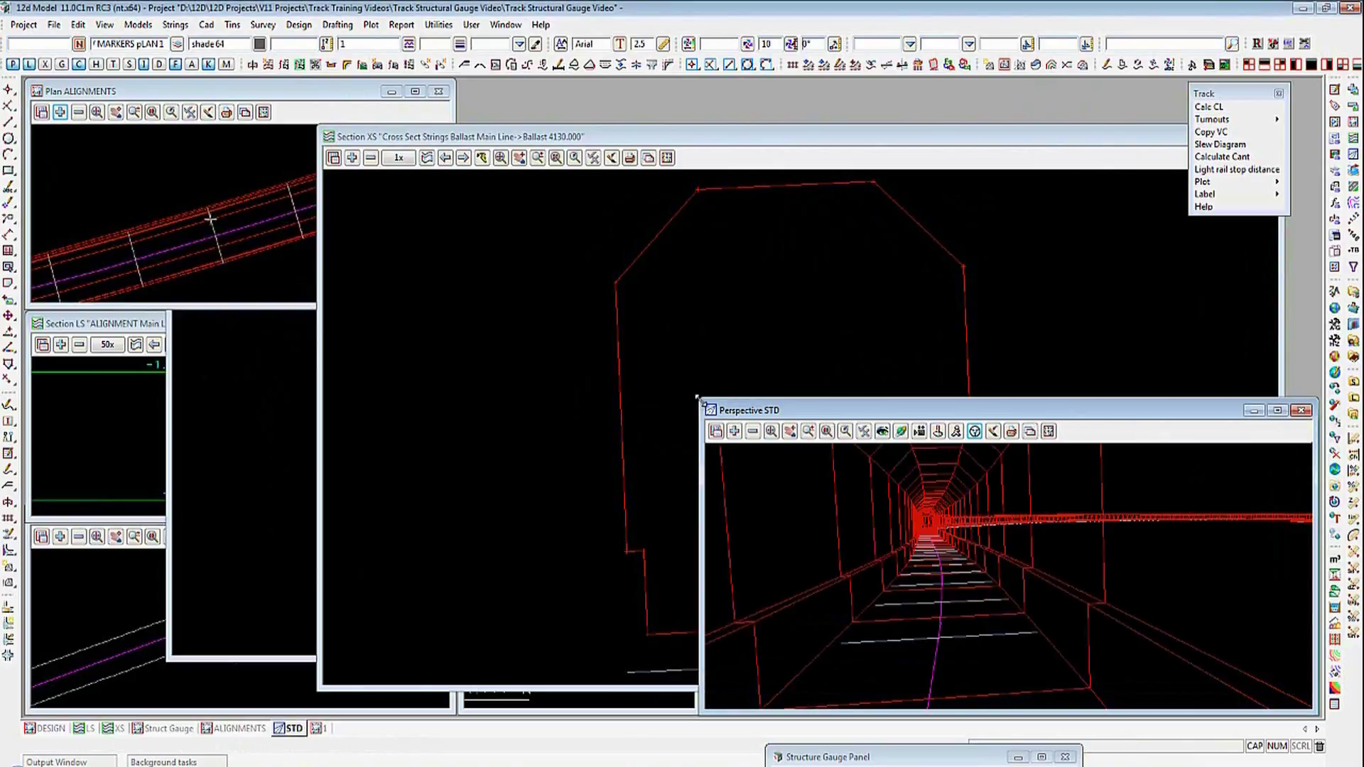
pyautogui.moveTo(702, 404); pyautogui.dragTo(39, 76)
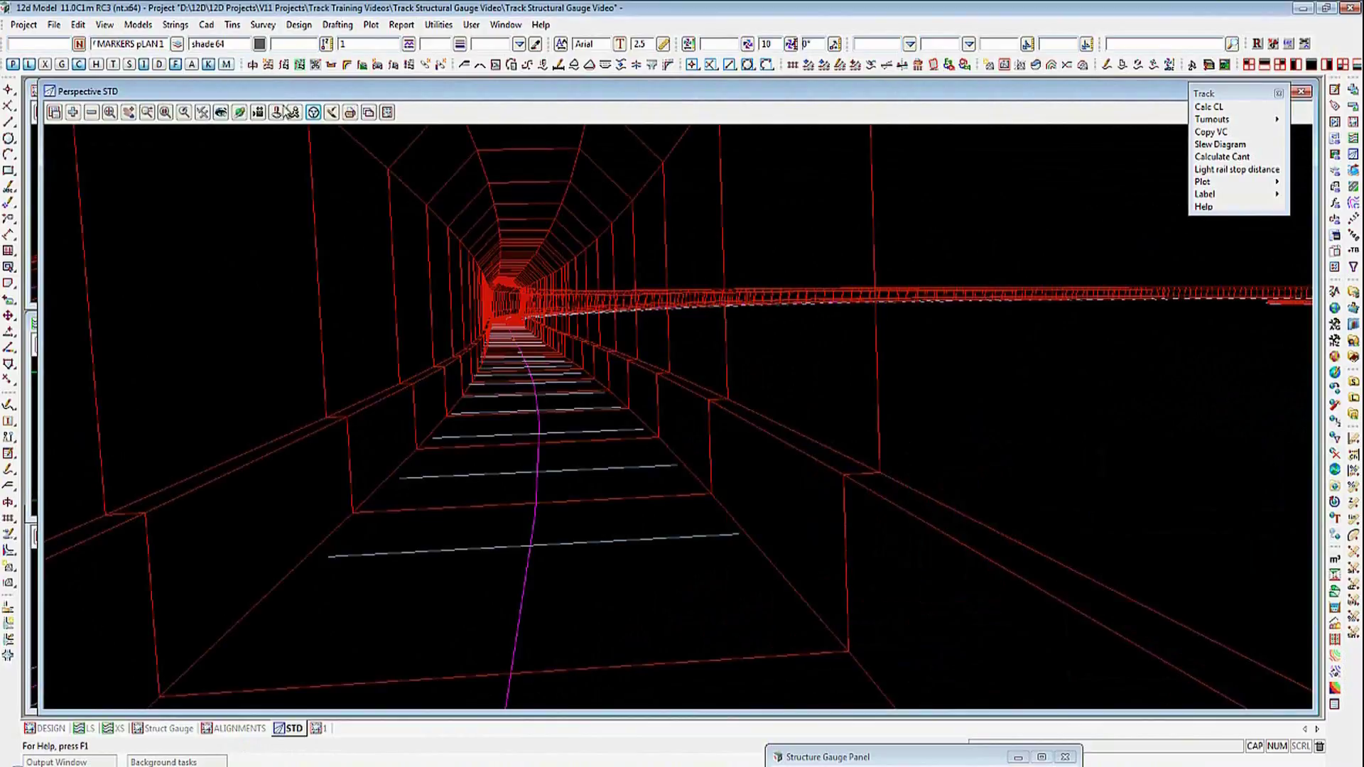
pyautogui.click(277, 111)
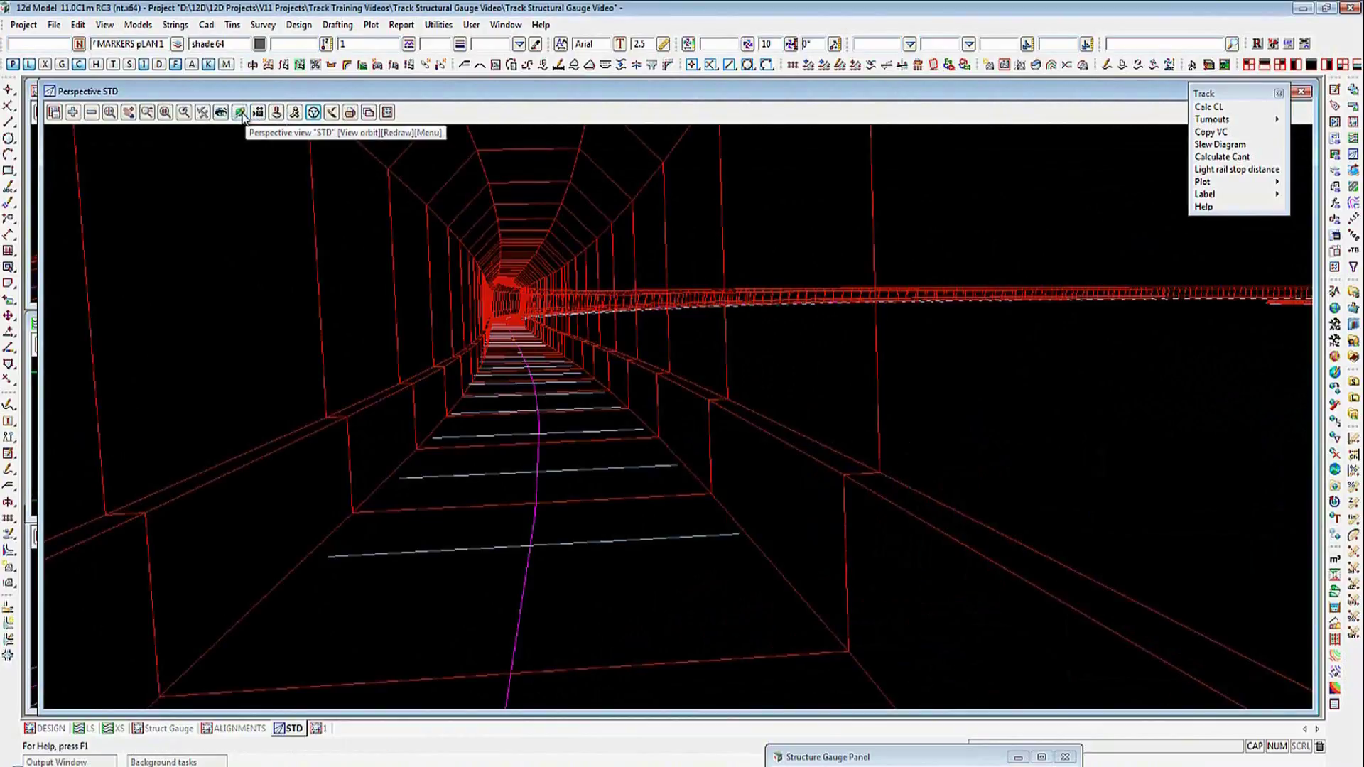
pyautogui.click(310, 115)
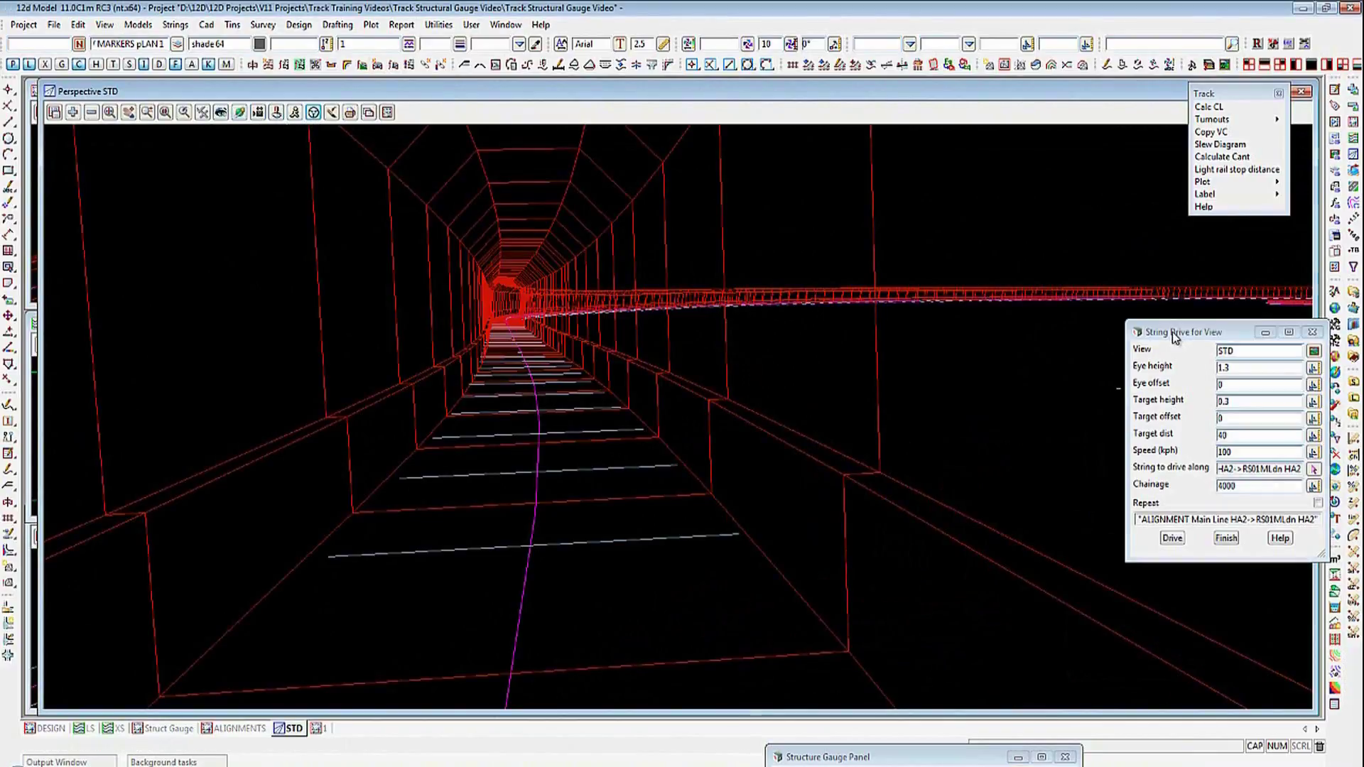
pyautogui.moveTo(1172, 337); pyautogui.dragTo(1326, 357)
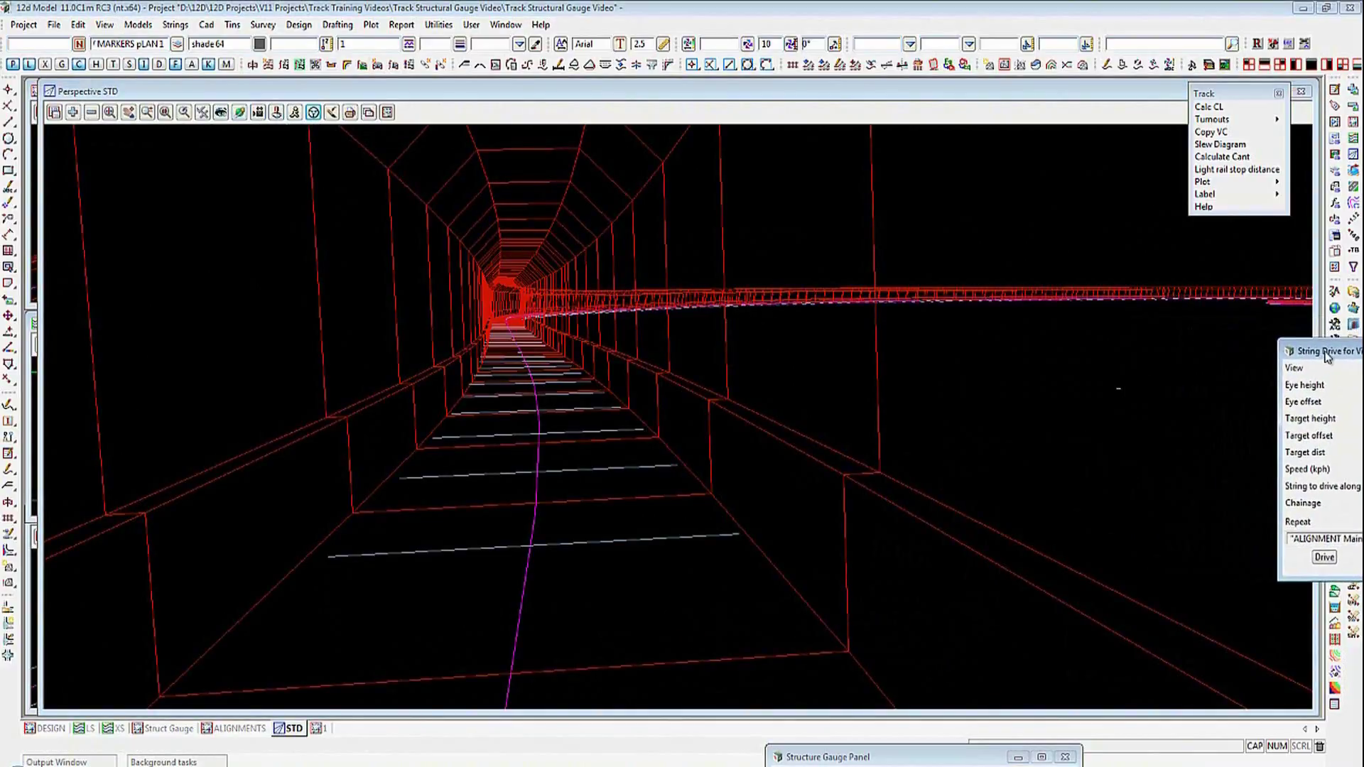
pyautogui.click(1326, 558)
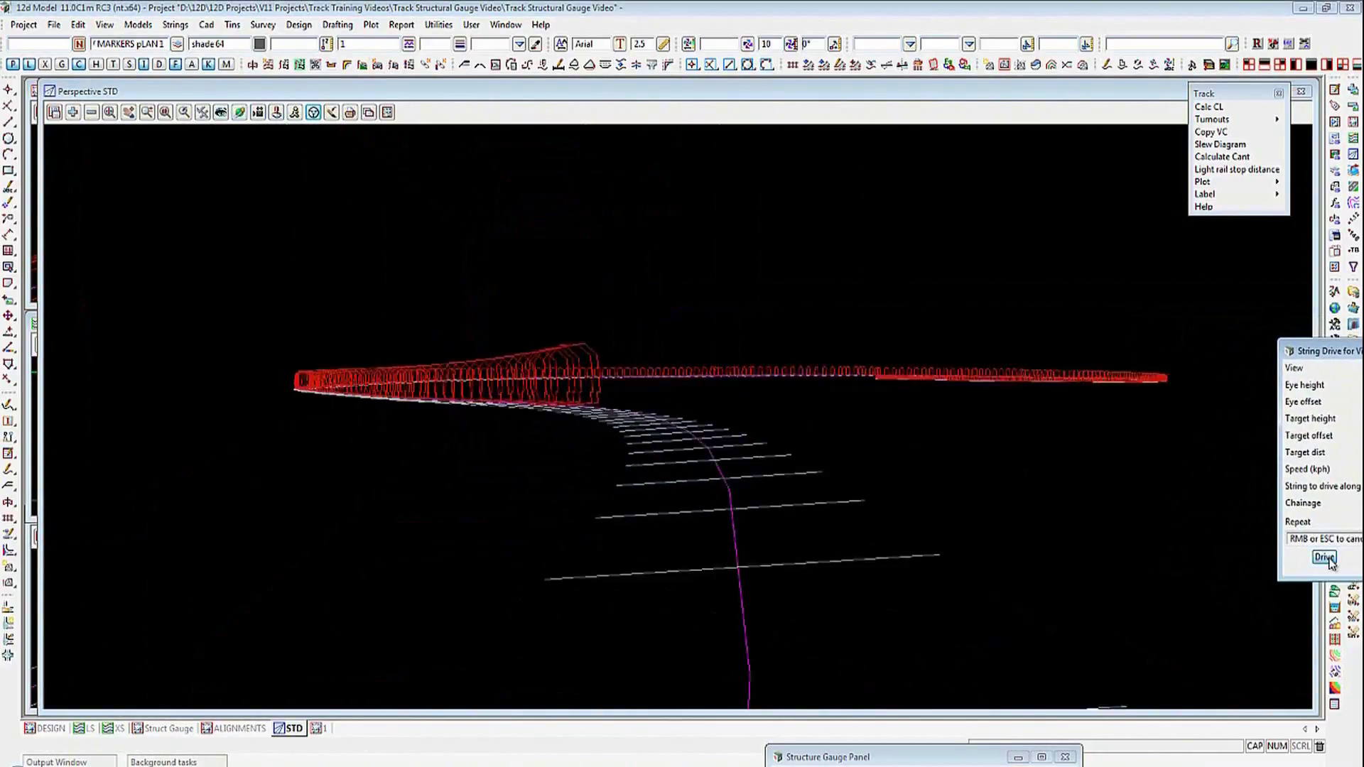